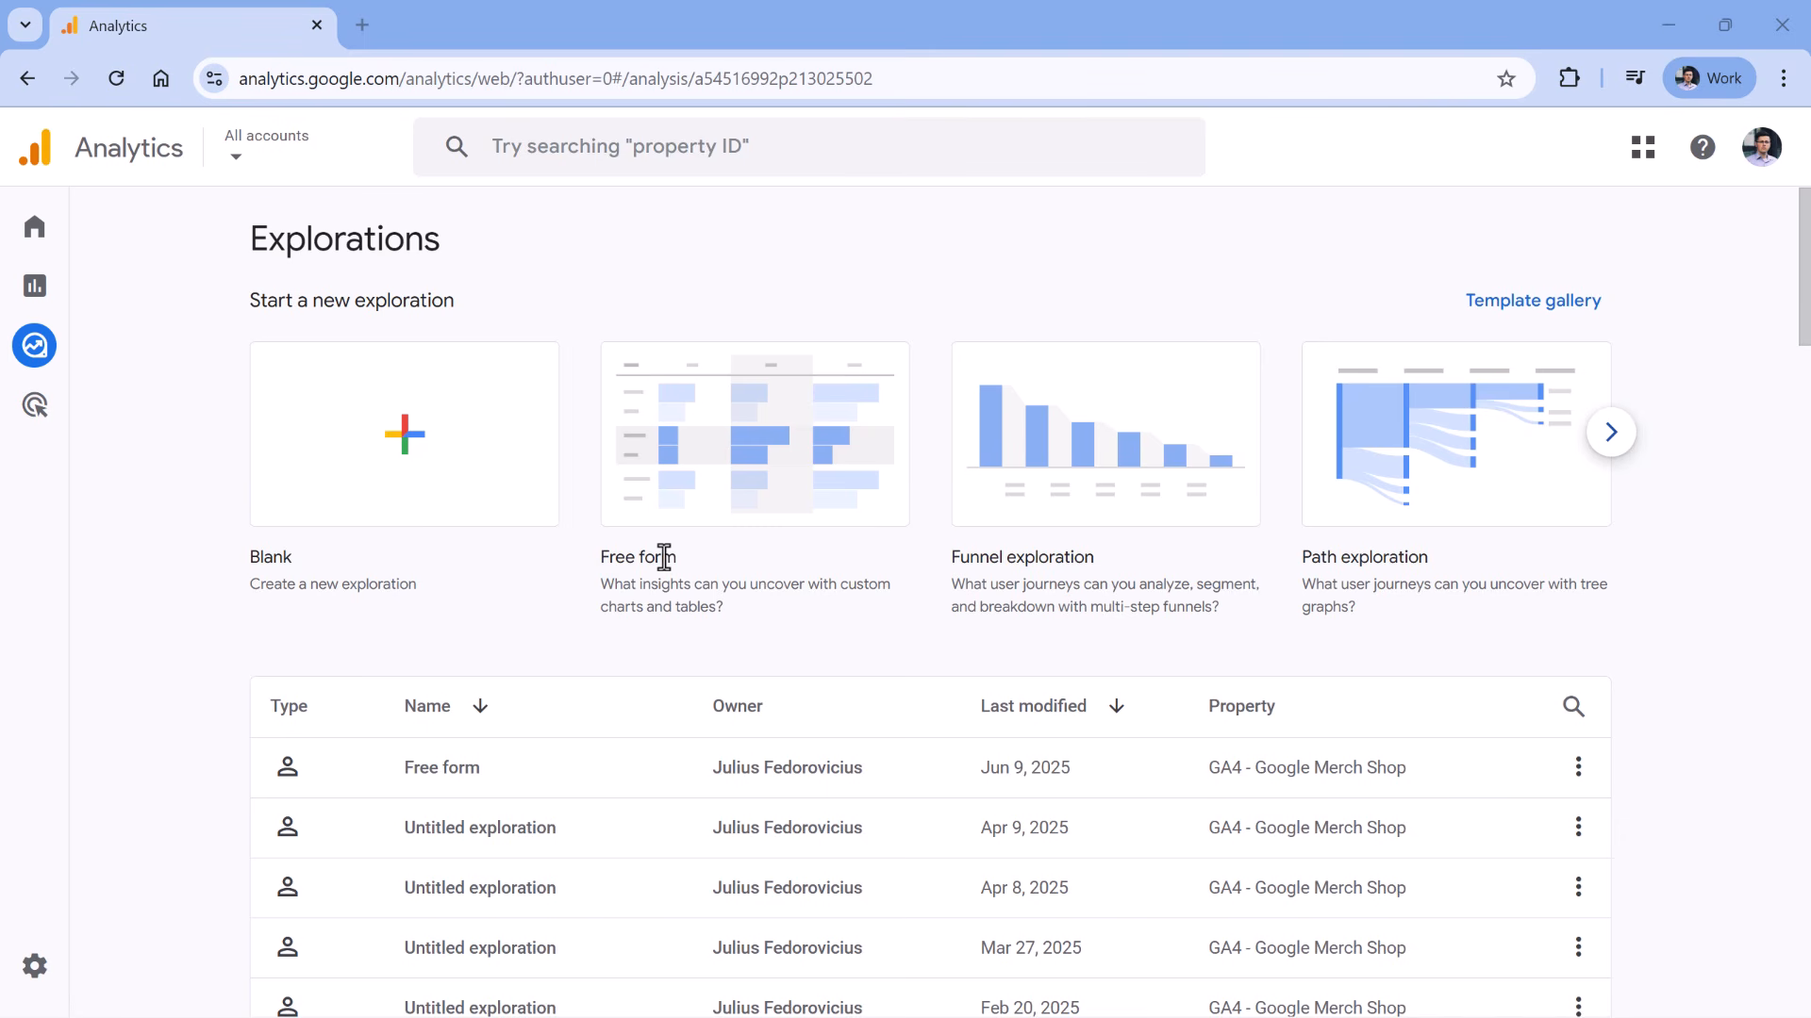
- Create a new free-form exploration and look over its segments, dimensions and metrics
{"action": "left_click", "coordinate": [768, 457]}
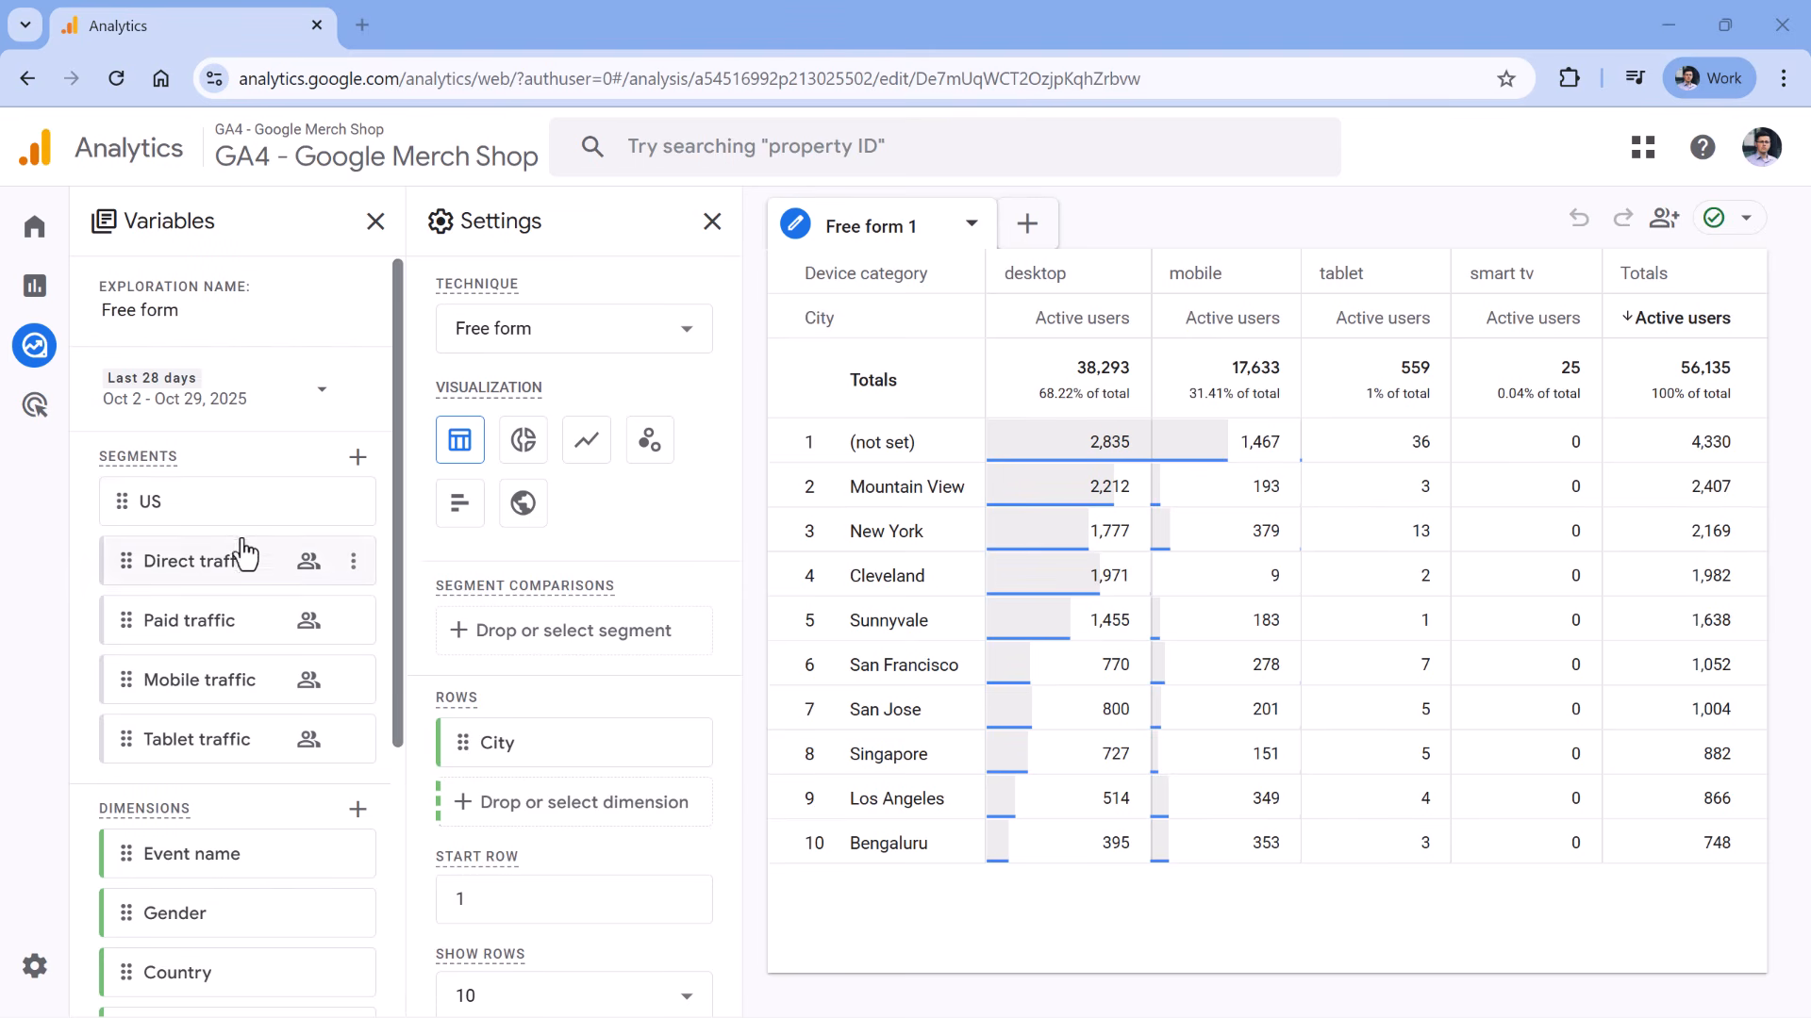
{"action": "scroll", "coordinate": [227, 528], "scroll_direction": "down", "scroll_amount": 3}
{"action": "scroll", "coordinate": [231, 603], "scroll_direction": "down", "scroll_amount": 2}
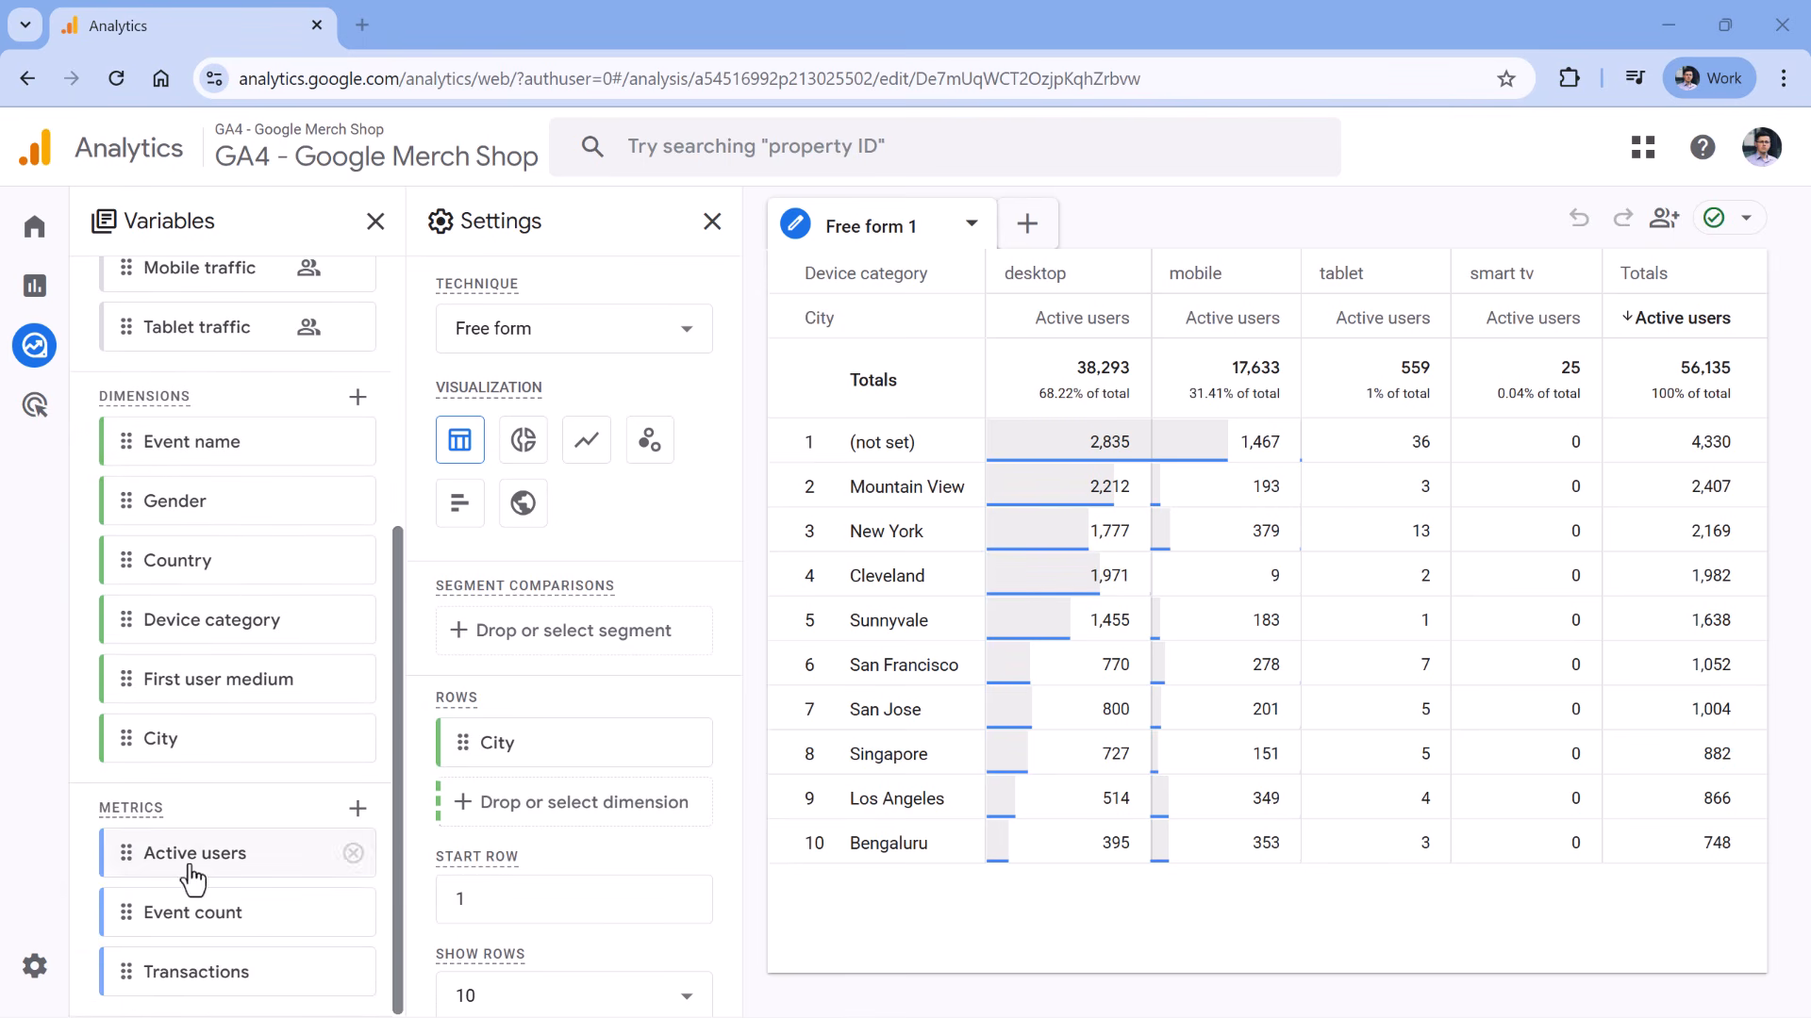
{"action": "scroll", "coordinate": [230, 829], "scroll_direction": "up", "scroll_amount": 2}
{"action": "scroll", "coordinate": [229, 806], "scroll_direction": "up", "scroll_amount": 1}
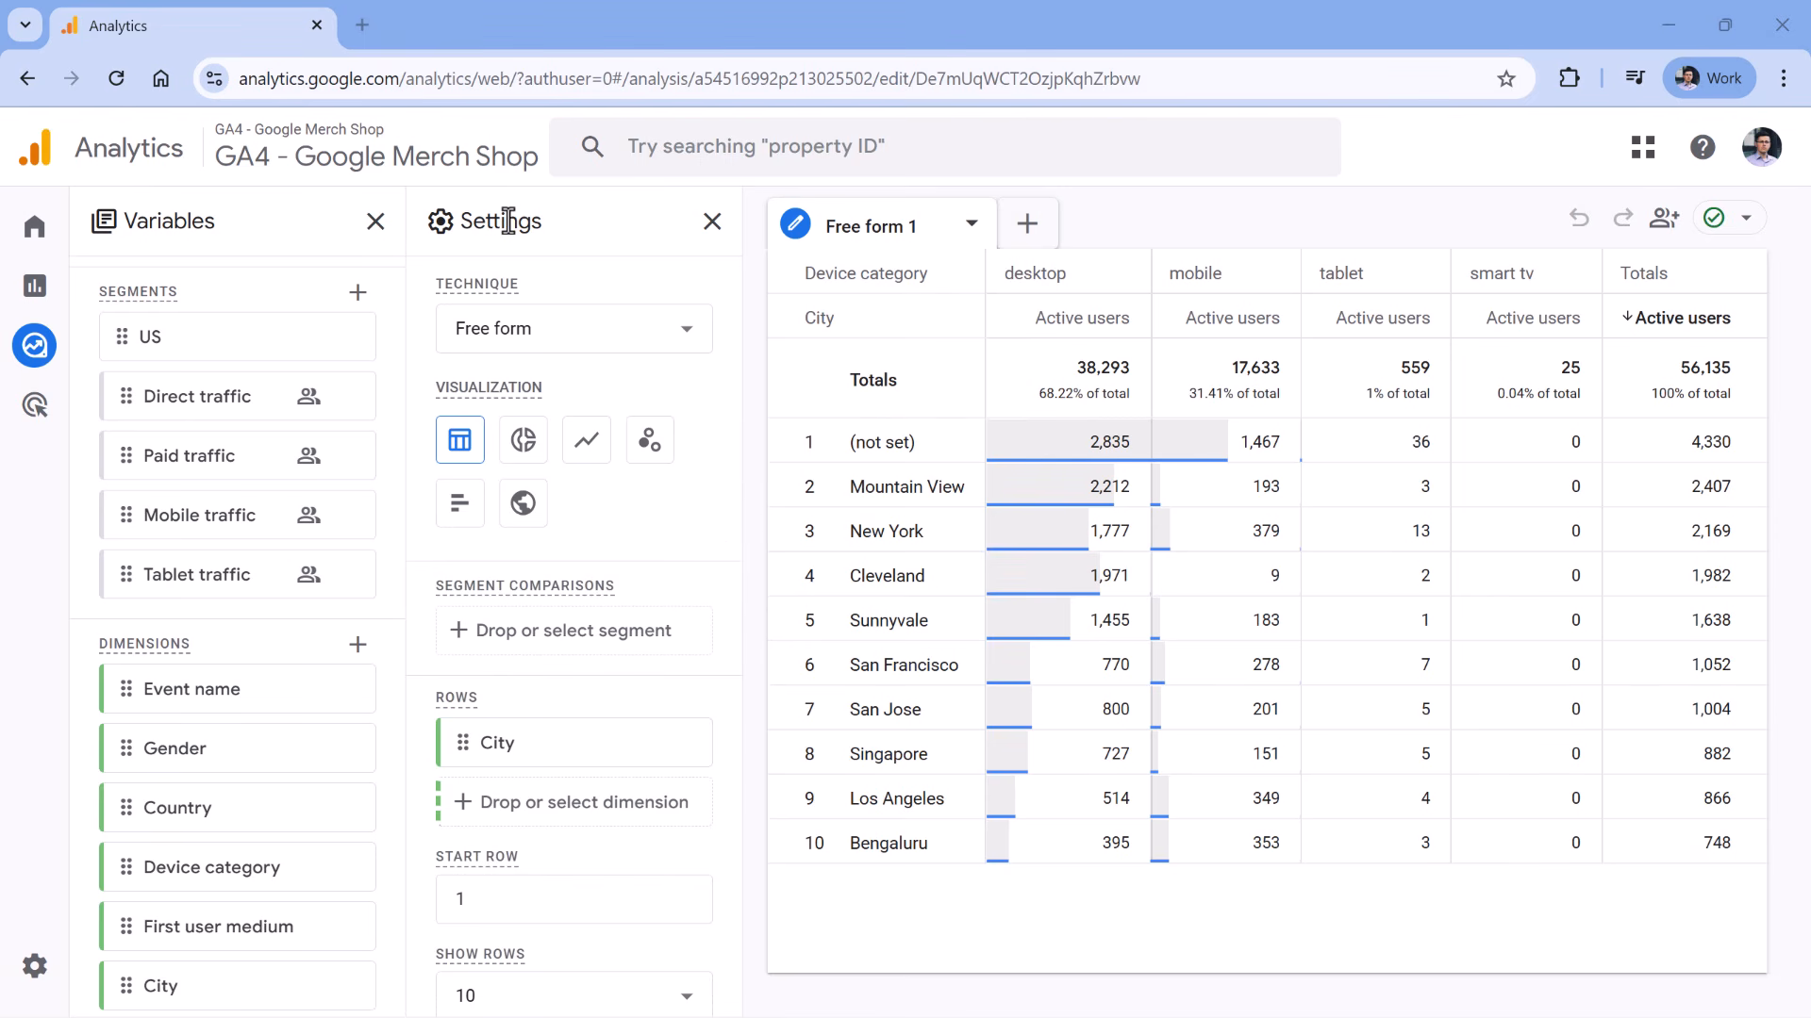
- Review the available exploration techniques and the row and column settings of the free-form table
{"action": "left_click", "coordinate": [594, 344]}
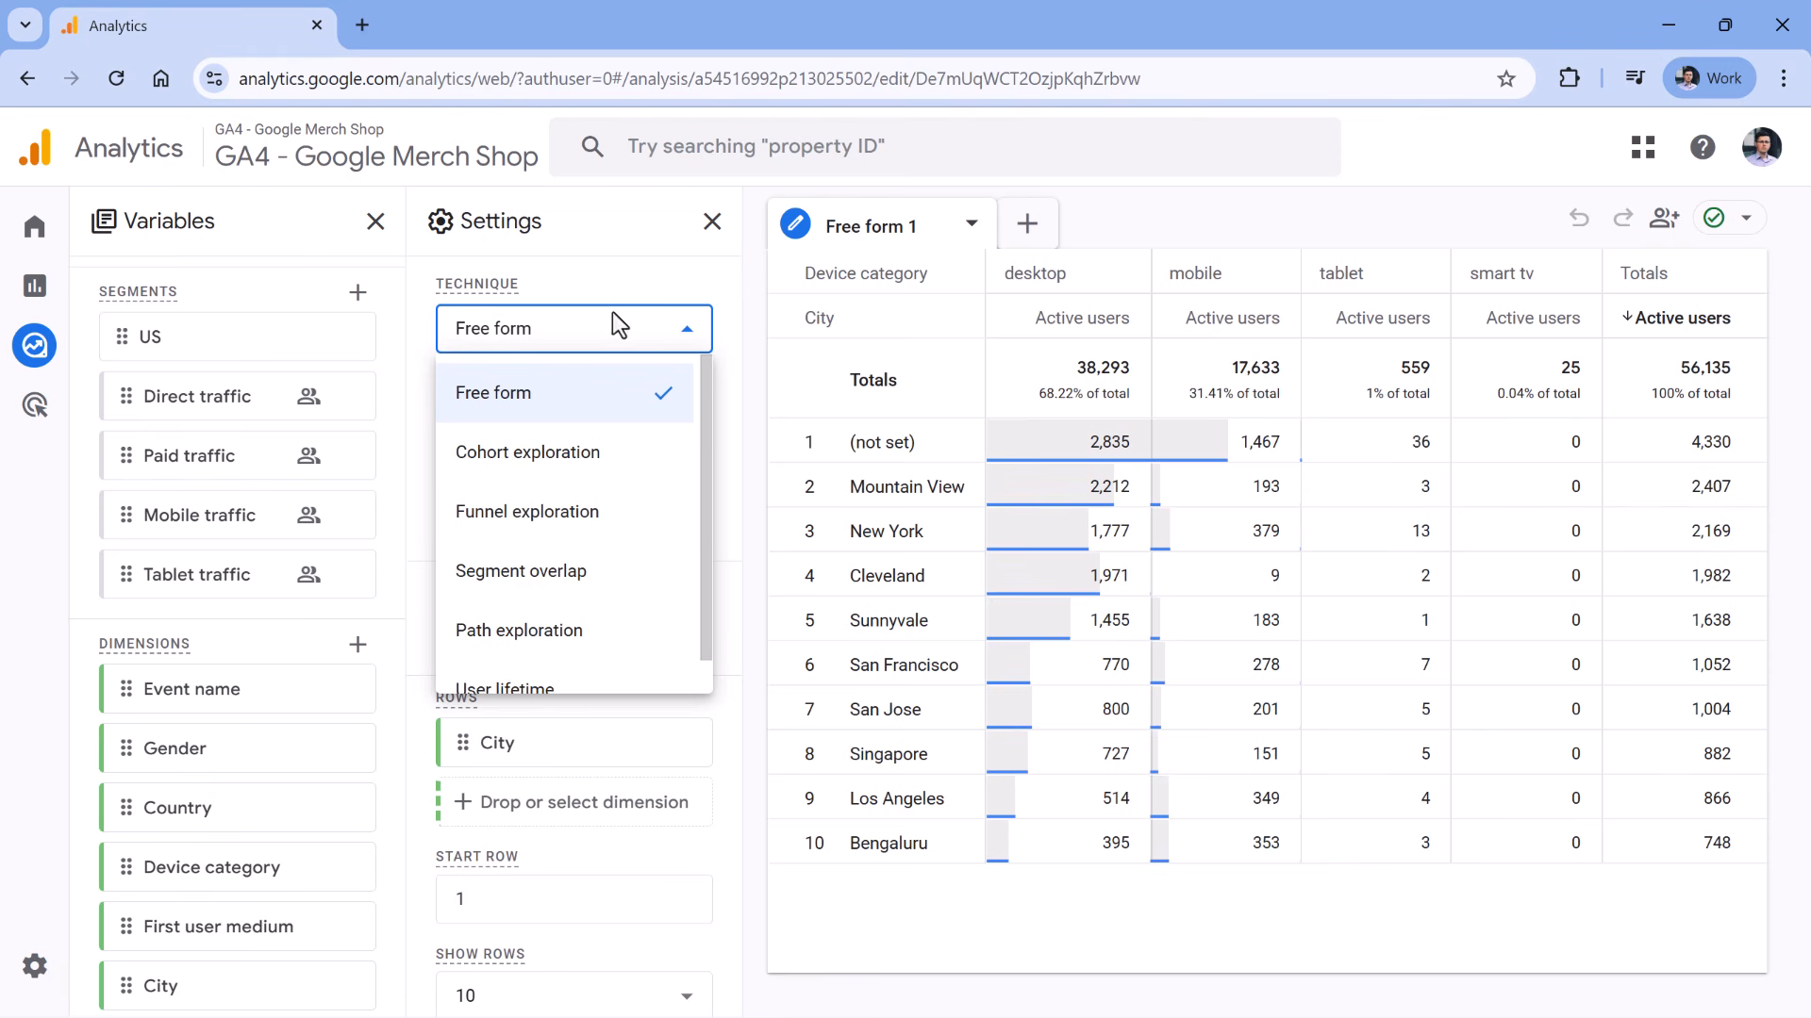
{"action": "left_click", "coordinate": [504, 335]}
{"action": "left_click", "coordinate": [547, 328]}
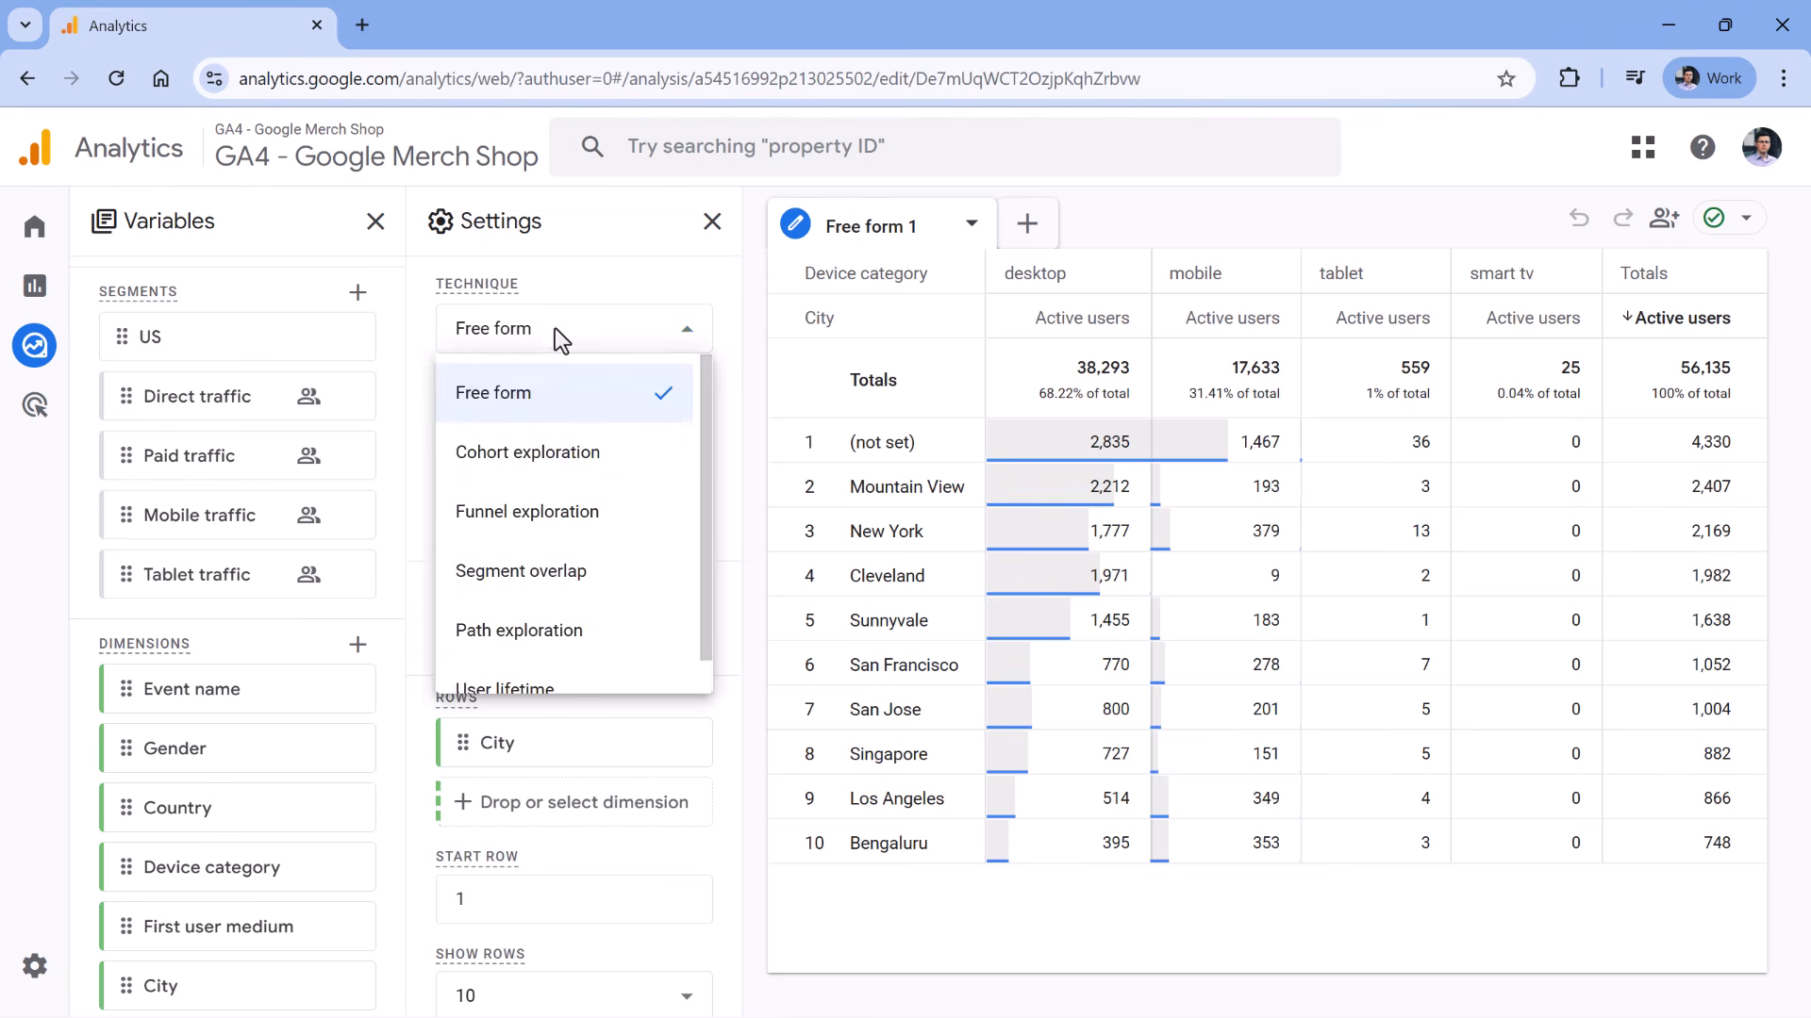
{"action": "left_click", "coordinate": [557, 335]}
{"action": "scroll", "coordinate": [567, 671], "scroll_direction": "down", "scroll_amount": 6}
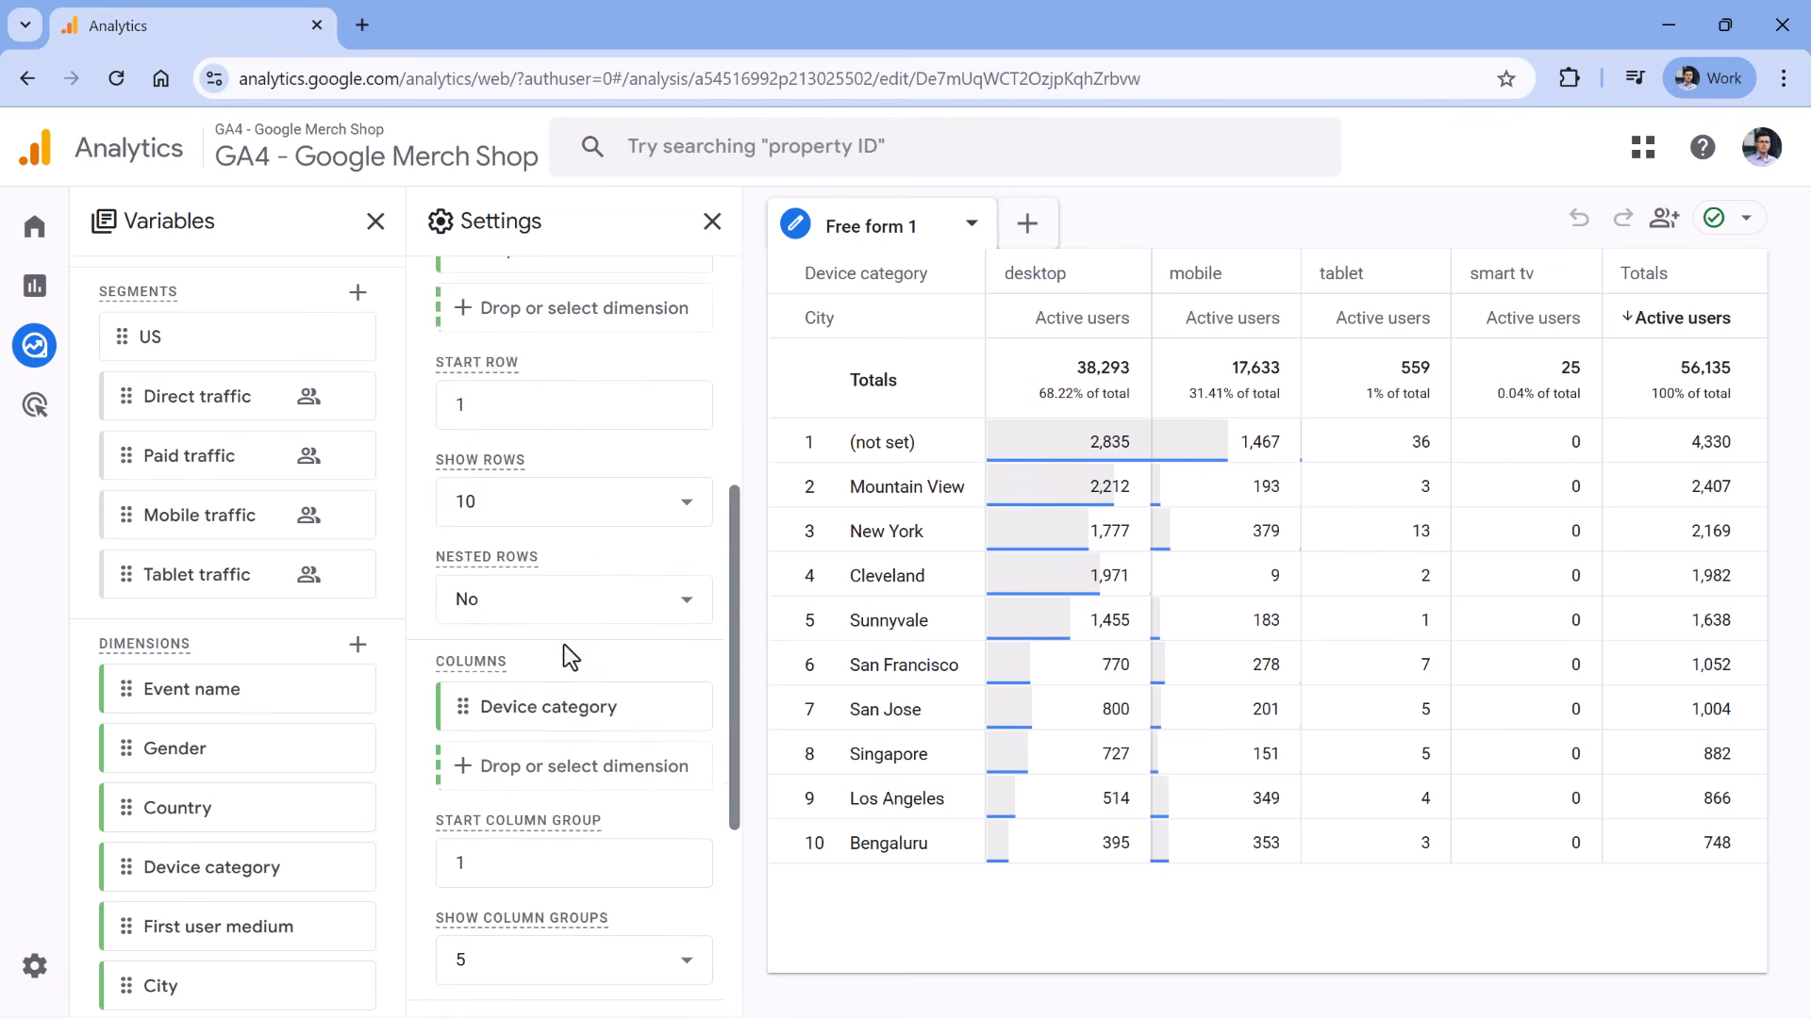
{"action": "scroll", "coordinate": [566, 660], "scroll_direction": "up", "scroll_amount": 6}
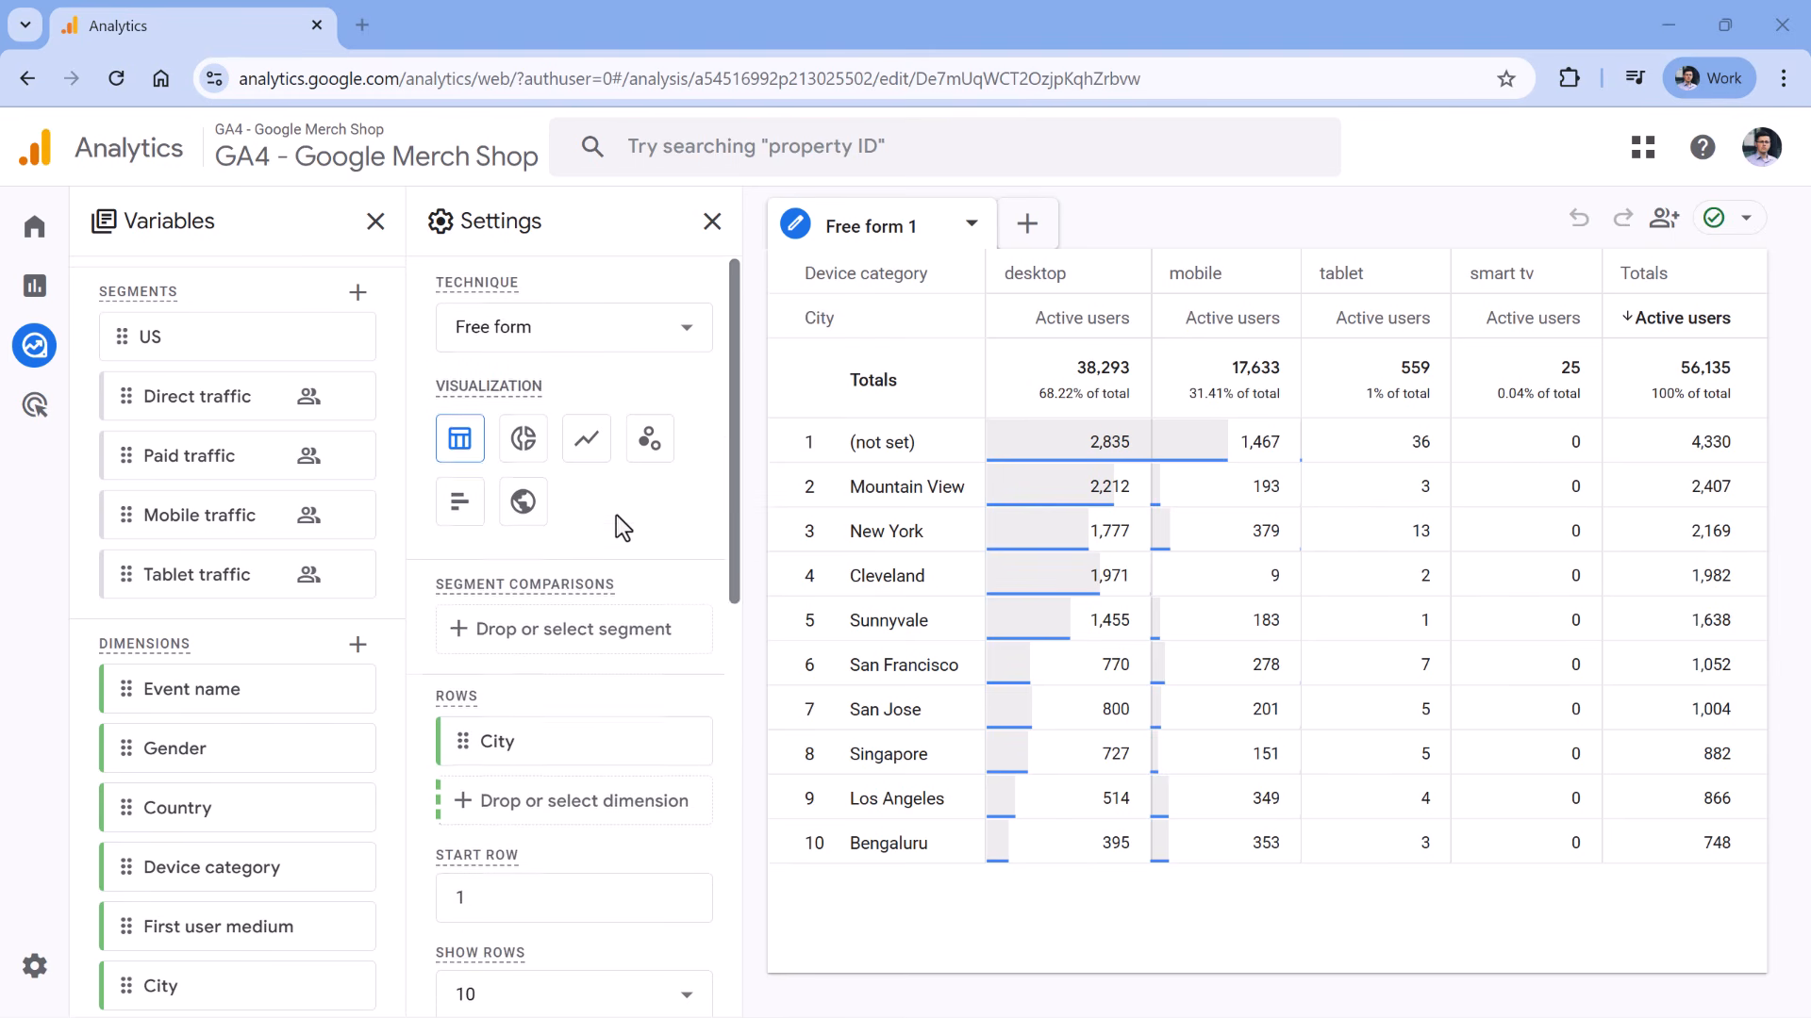
- Remove the Device category dimension from the table's columns
{"action": "scroll", "coordinate": [622, 471], "scroll_direction": "down", "scroll_amount": 2}
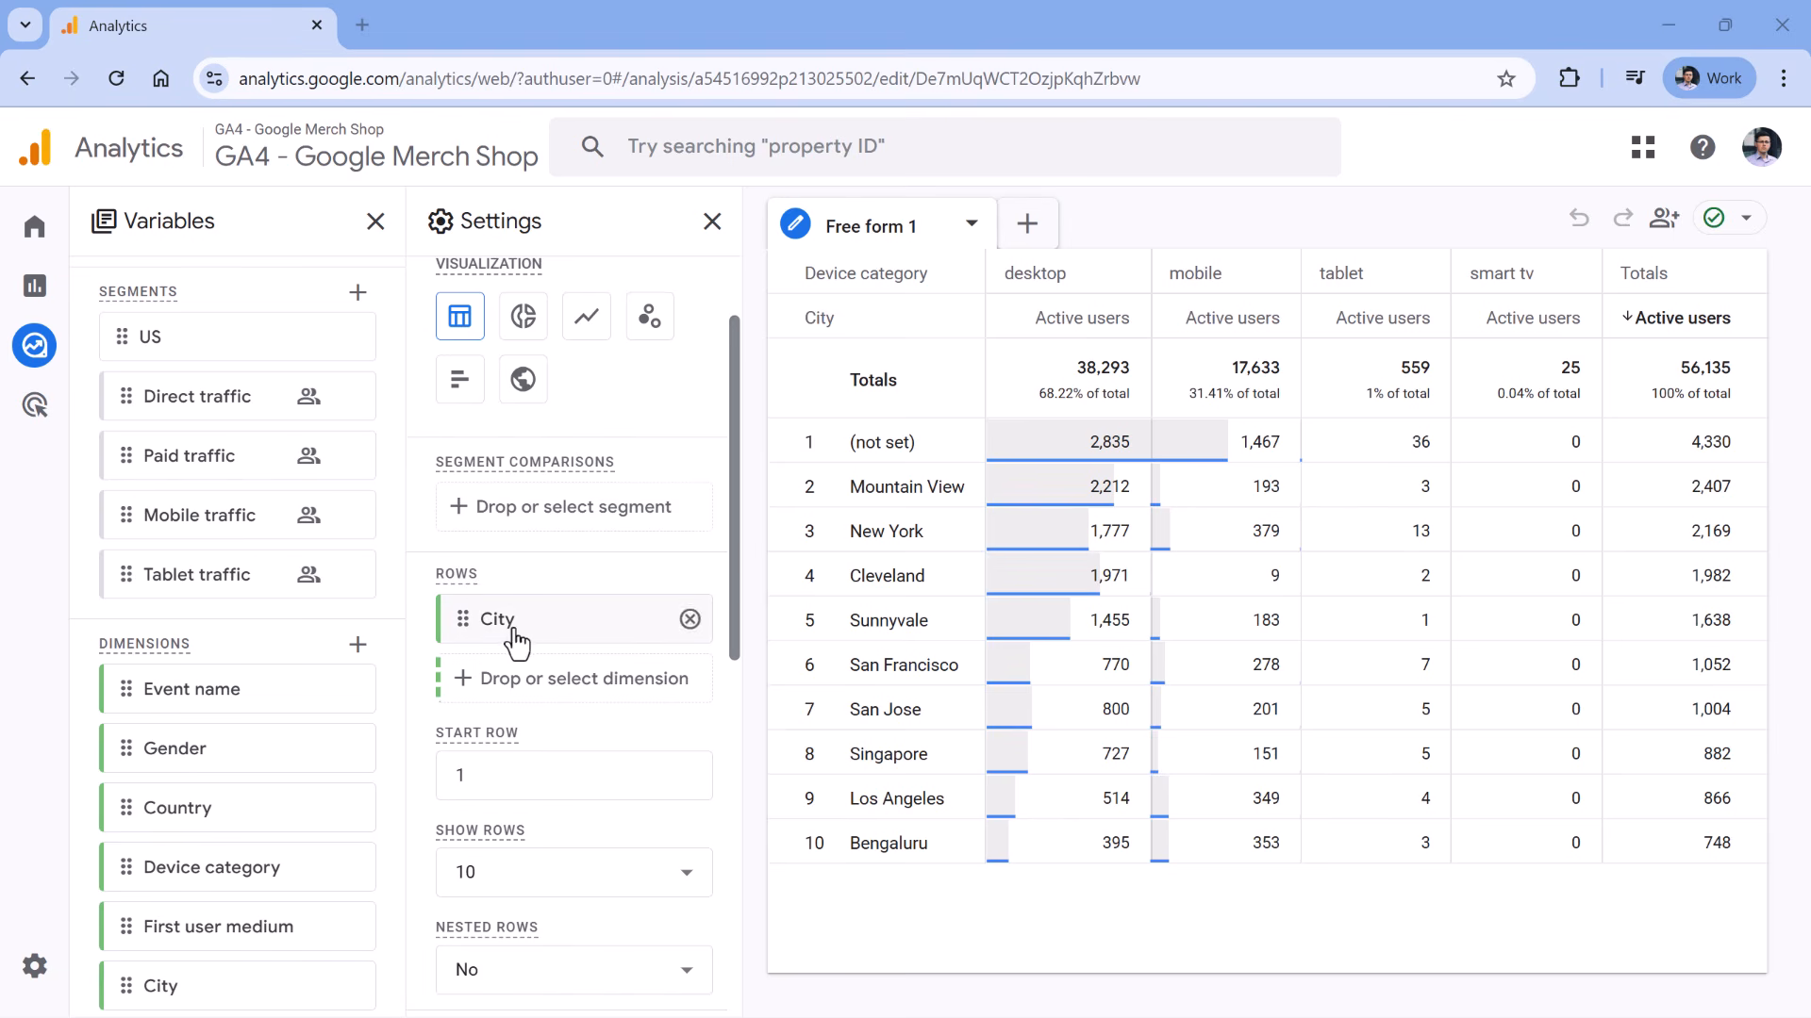
{"action": "scroll", "coordinate": [563, 576], "scroll_direction": "down", "scroll_amount": 5}
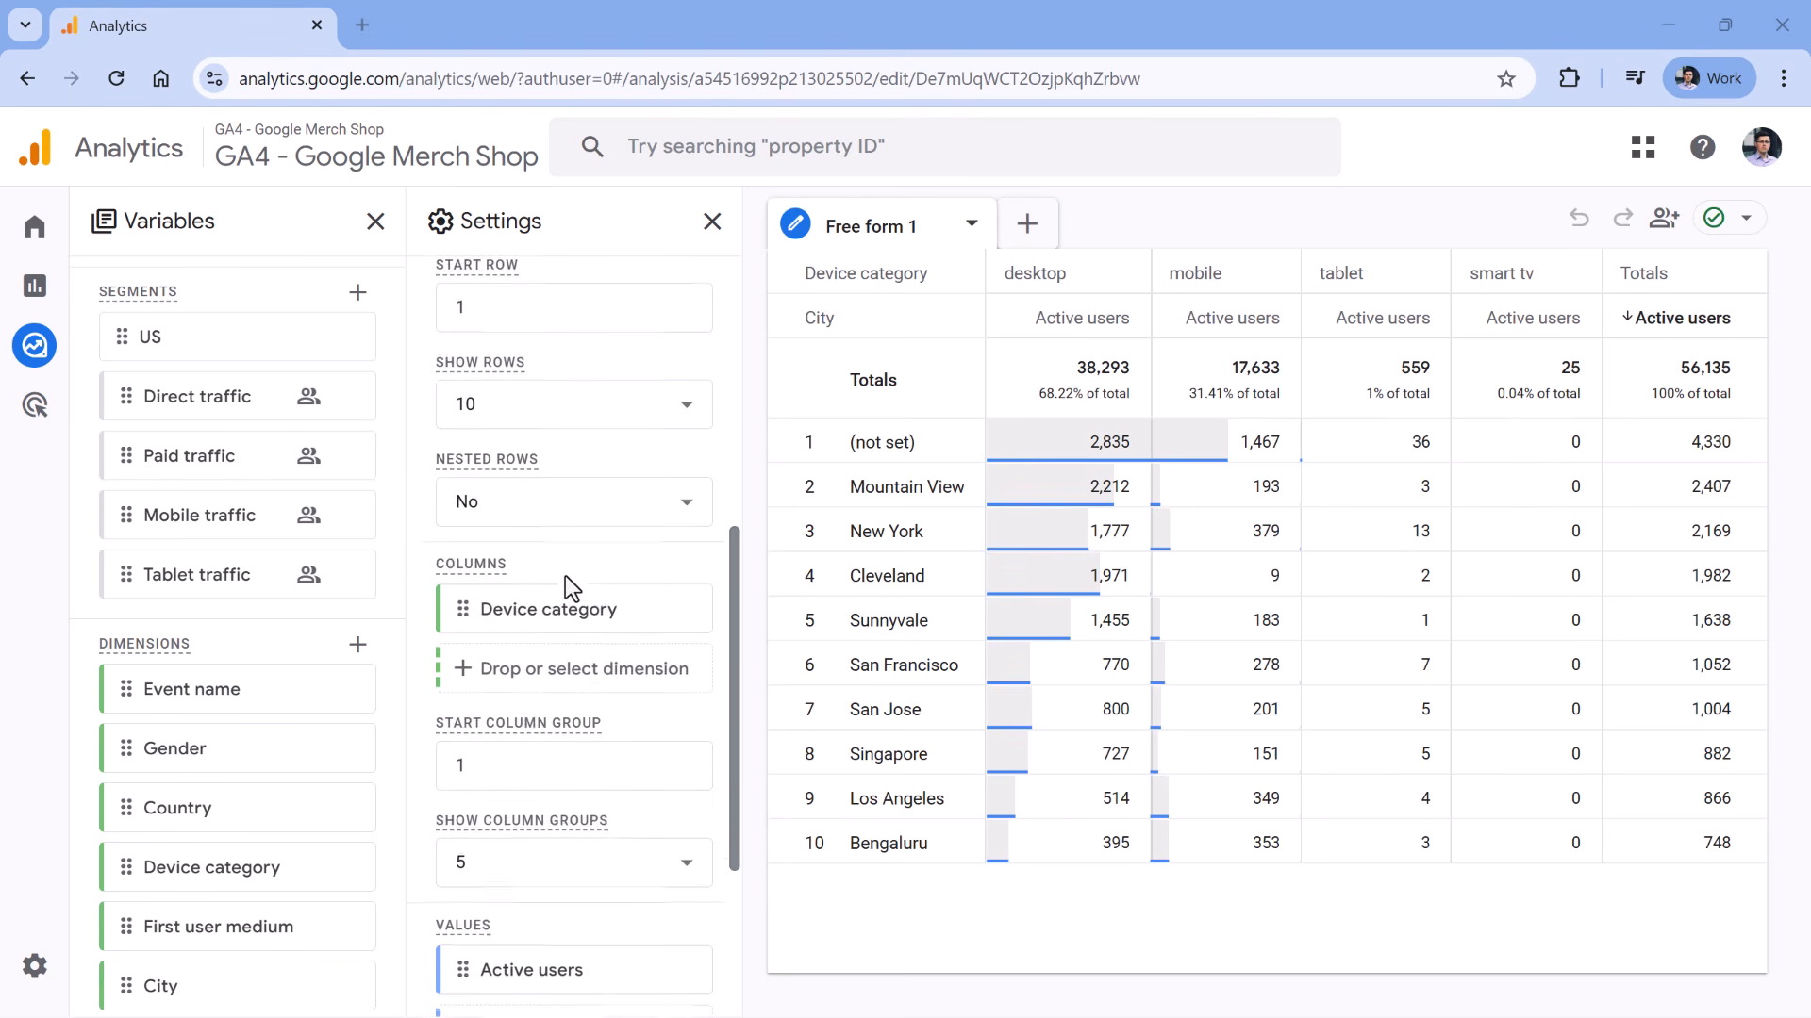
{"action": "left_click", "coordinate": [689, 582]}
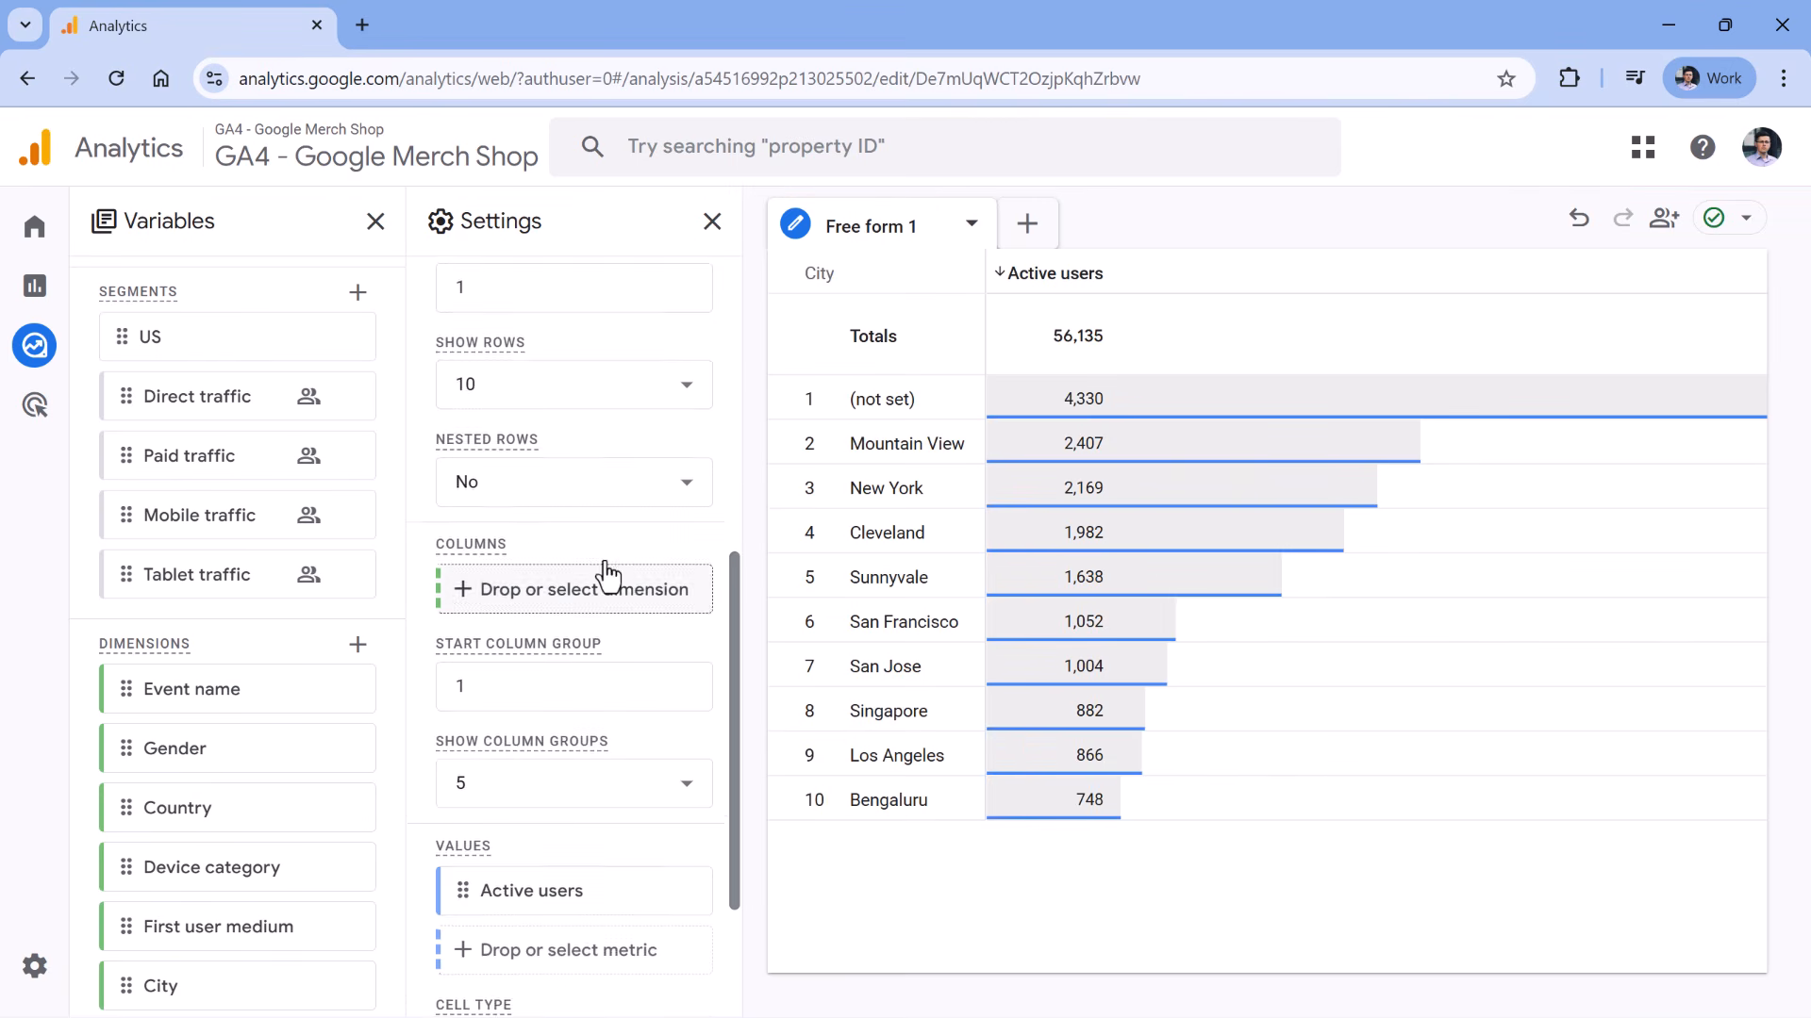
- Apply the Paid traffic and Direct traffic segments to the table as segment comparisons
{"action": "scroll", "coordinate": [584, 576], "scroll_direction": "up", "scroll_amount": 6}
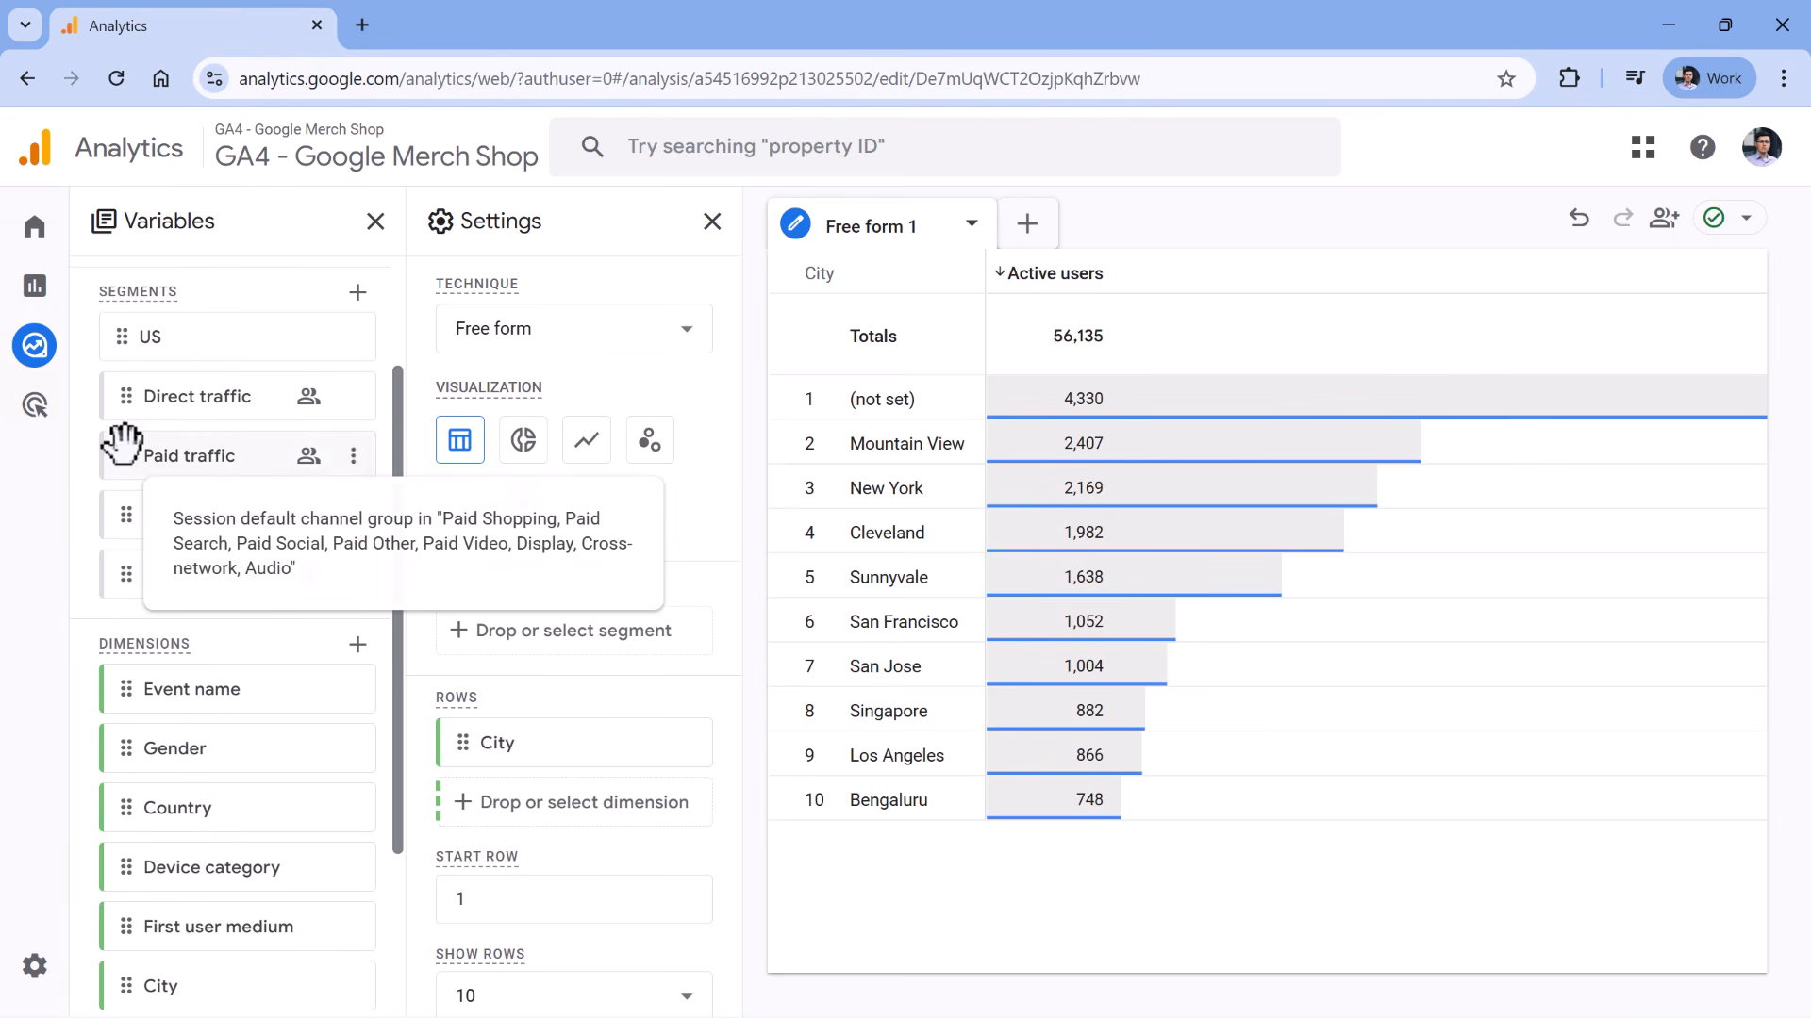
{"action": "mouse_move", "coordinate": [121, 451]}
{"action": "left_mouse_down"}
{"action": "mouse_move", "coordinate": [324, 510]}
{"action": "mouse_move", "coordinate": [474, 639]}
{"action": "mouse_move", "coordinate": [130, 455]}
{"action": "left_mouse_up"}
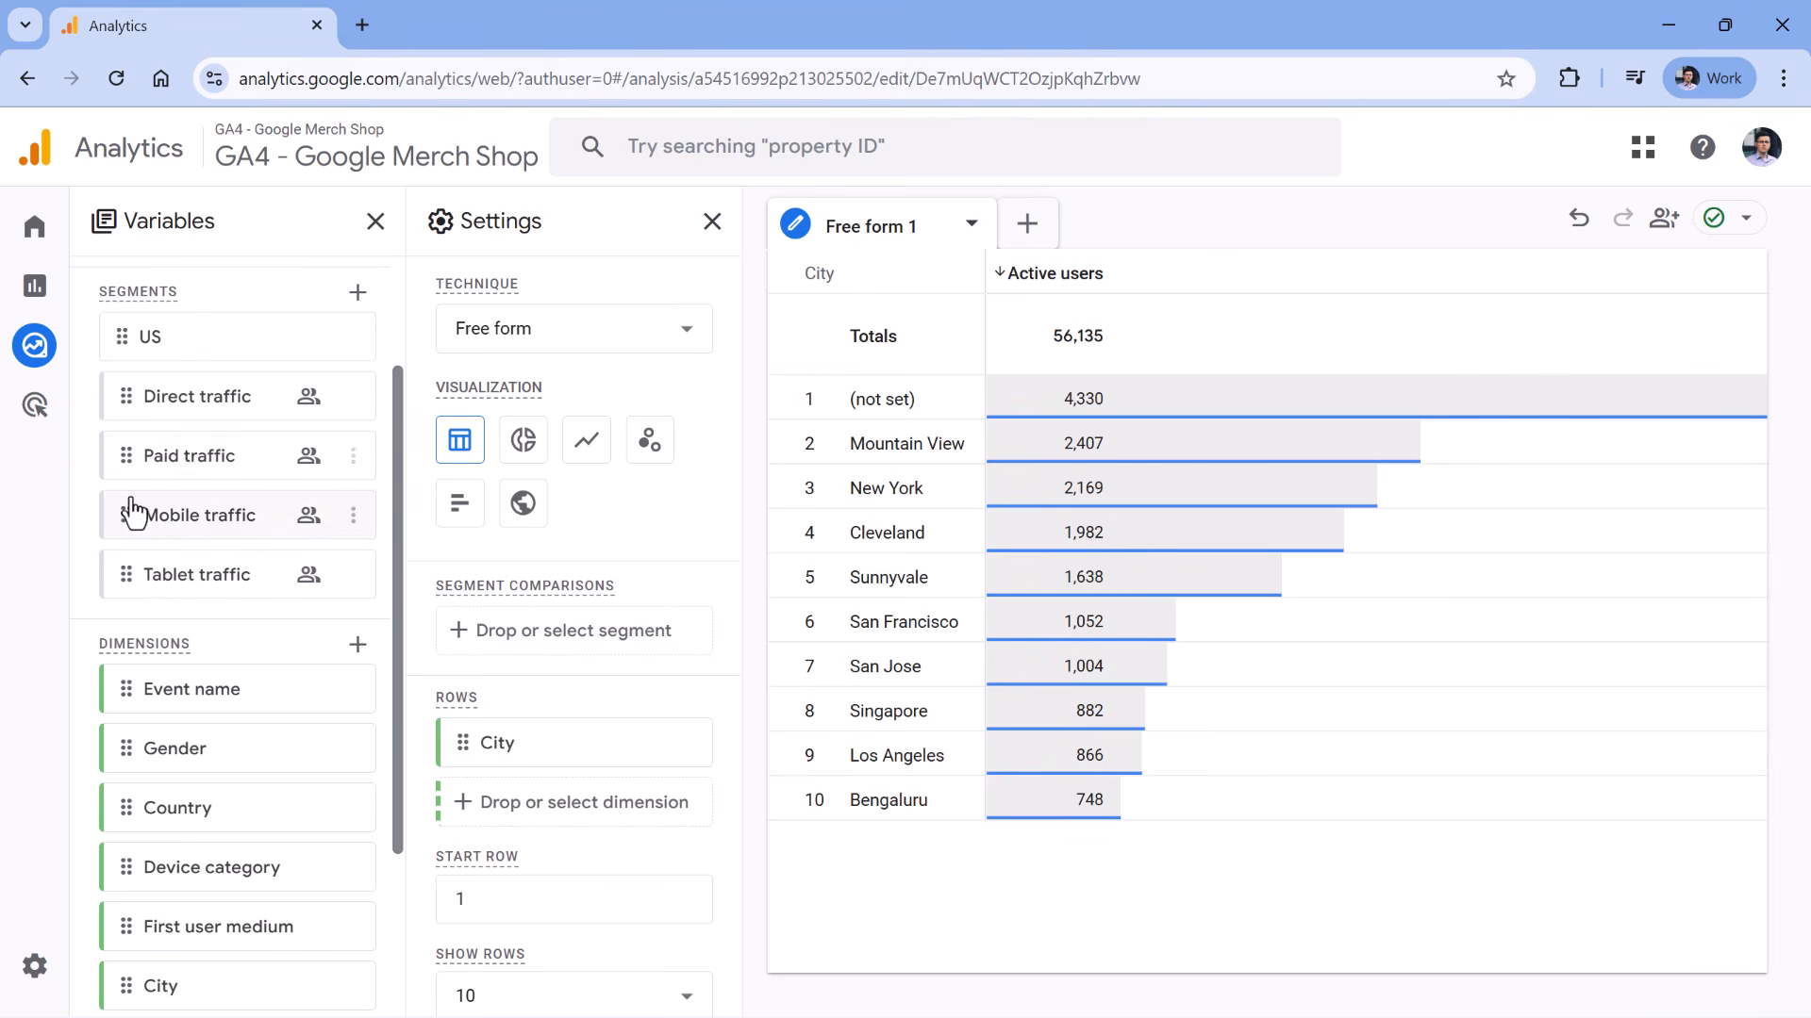
{"action": "double_click", "coordinate": [191, 458]}
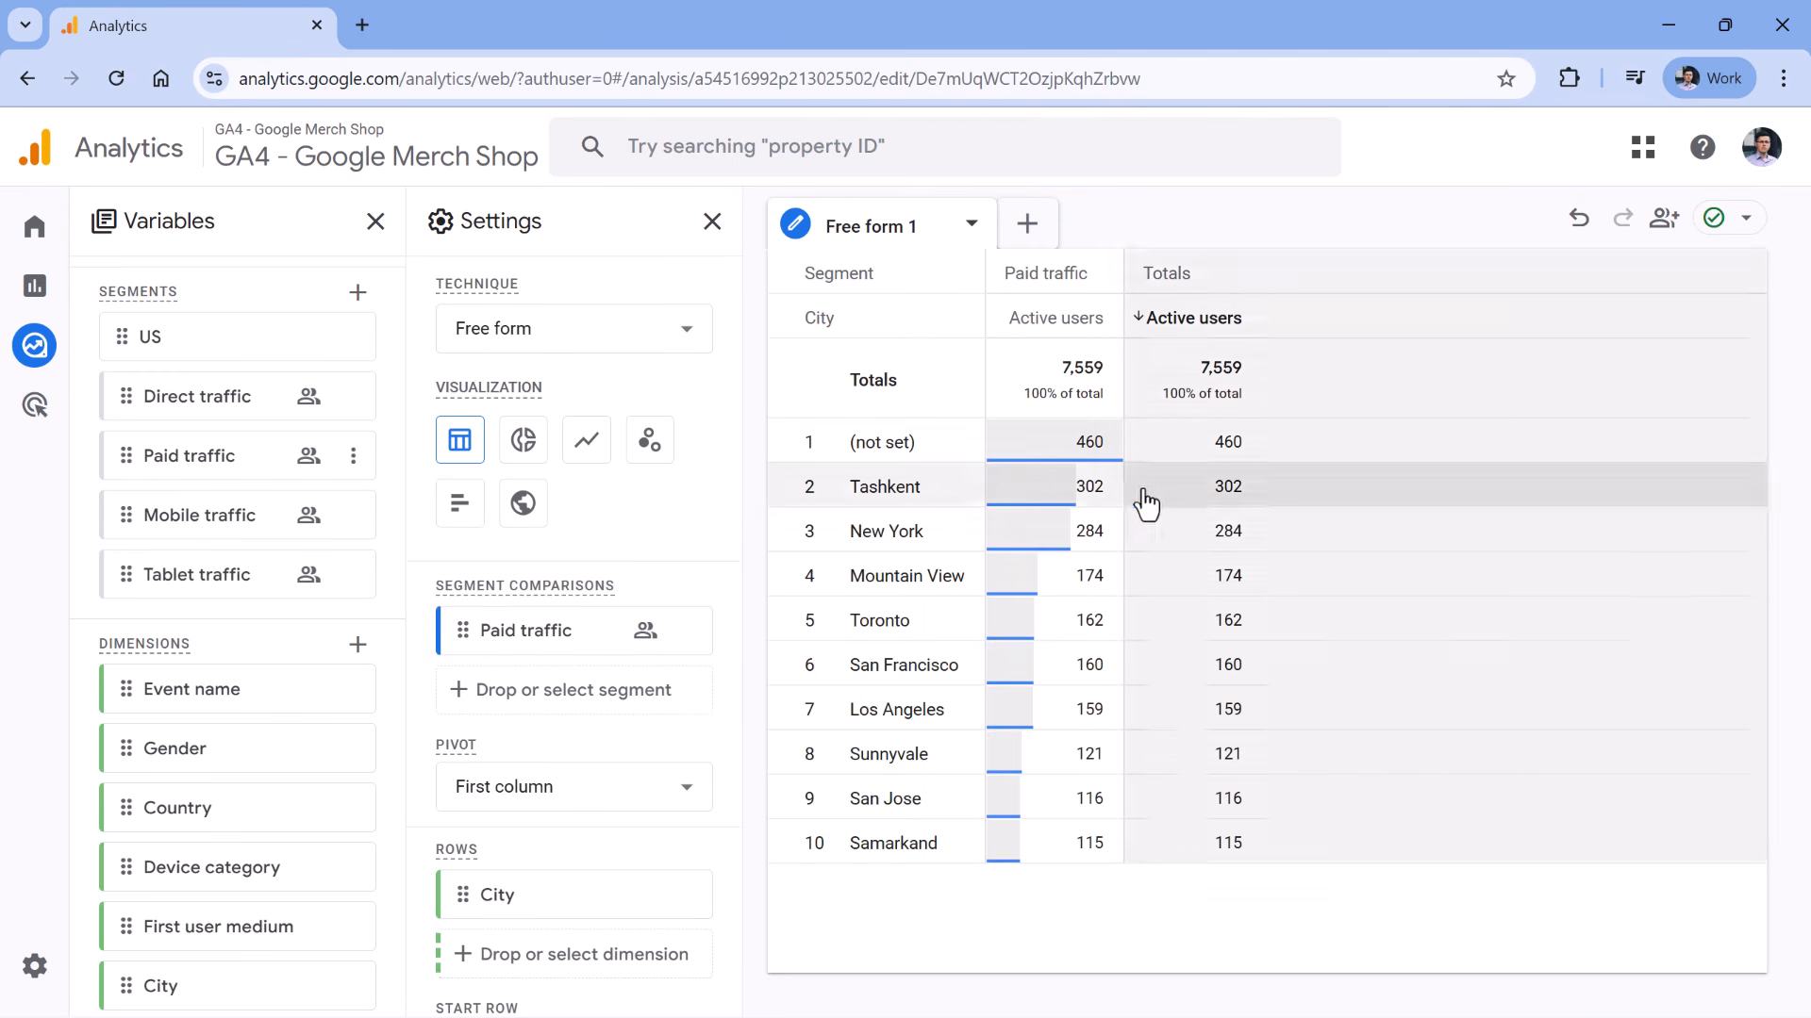
{"action": "mouse_move", "coordinate": [535, 634]}
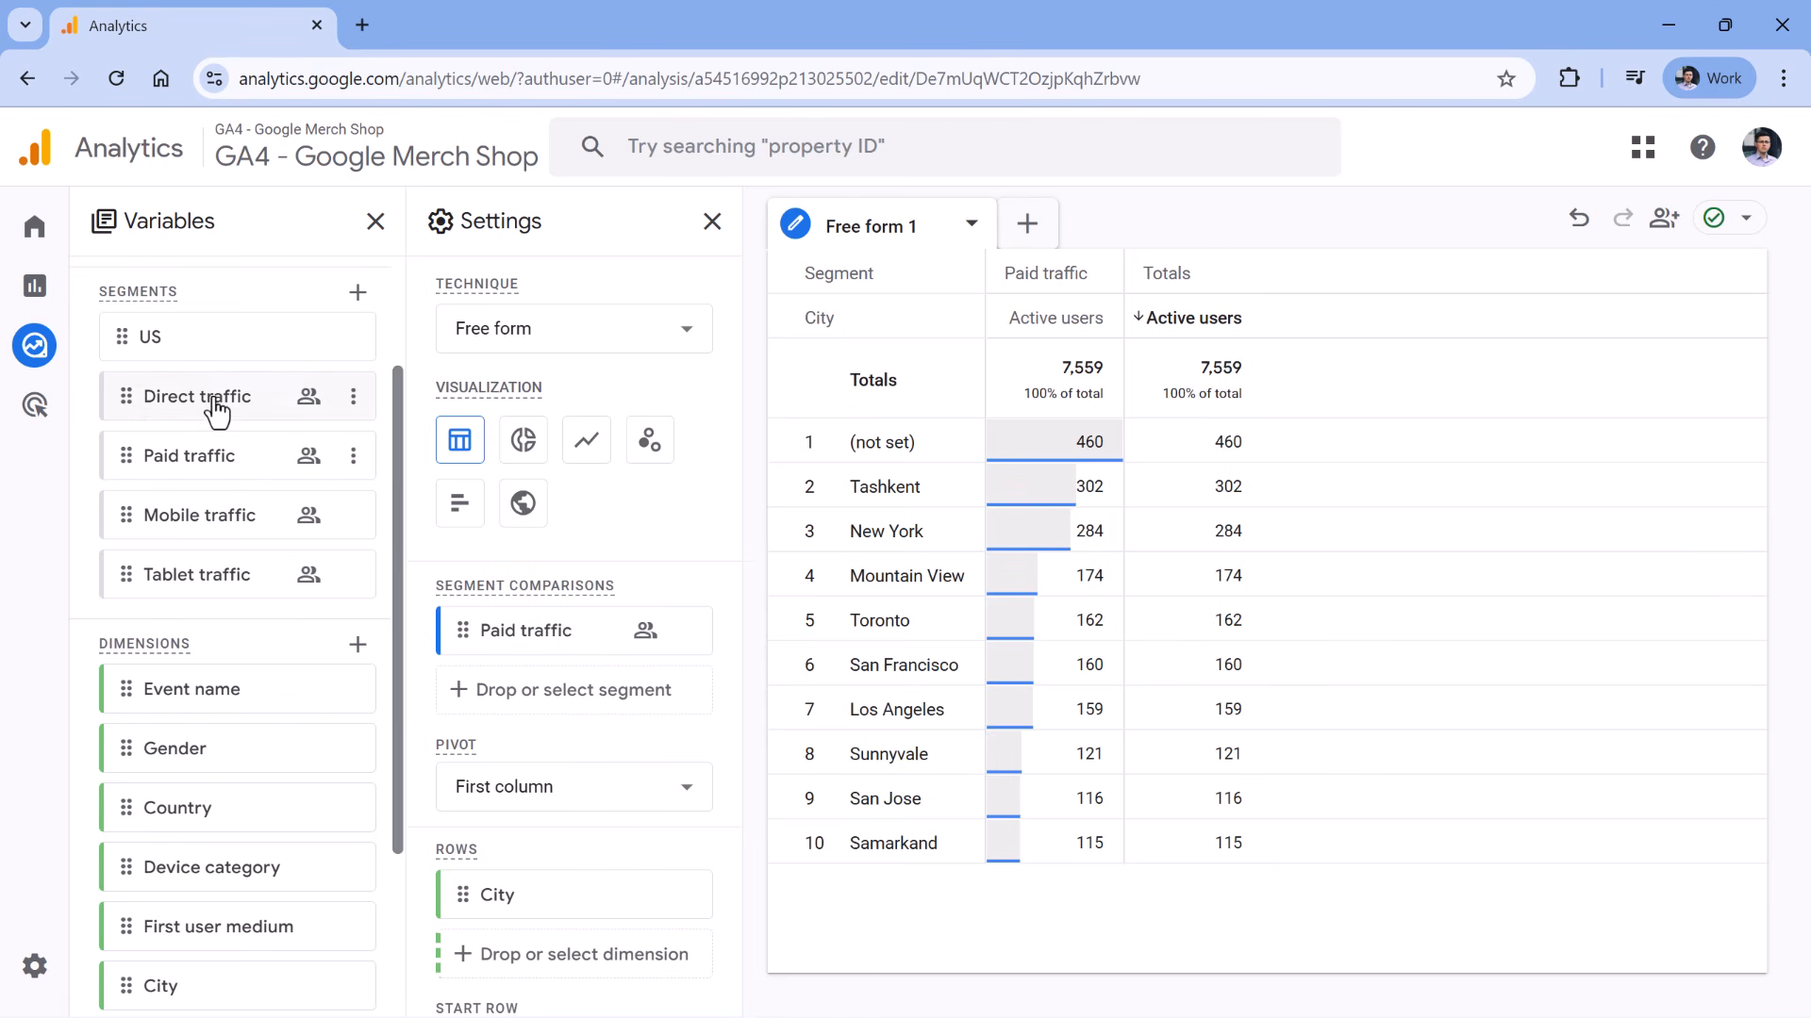
{"action": "mouse_move", "coordinate": [214, 404]}
{"action": "left_click_drag", "start_coordinate": [214, 403], "coordinate": [581, 691]}
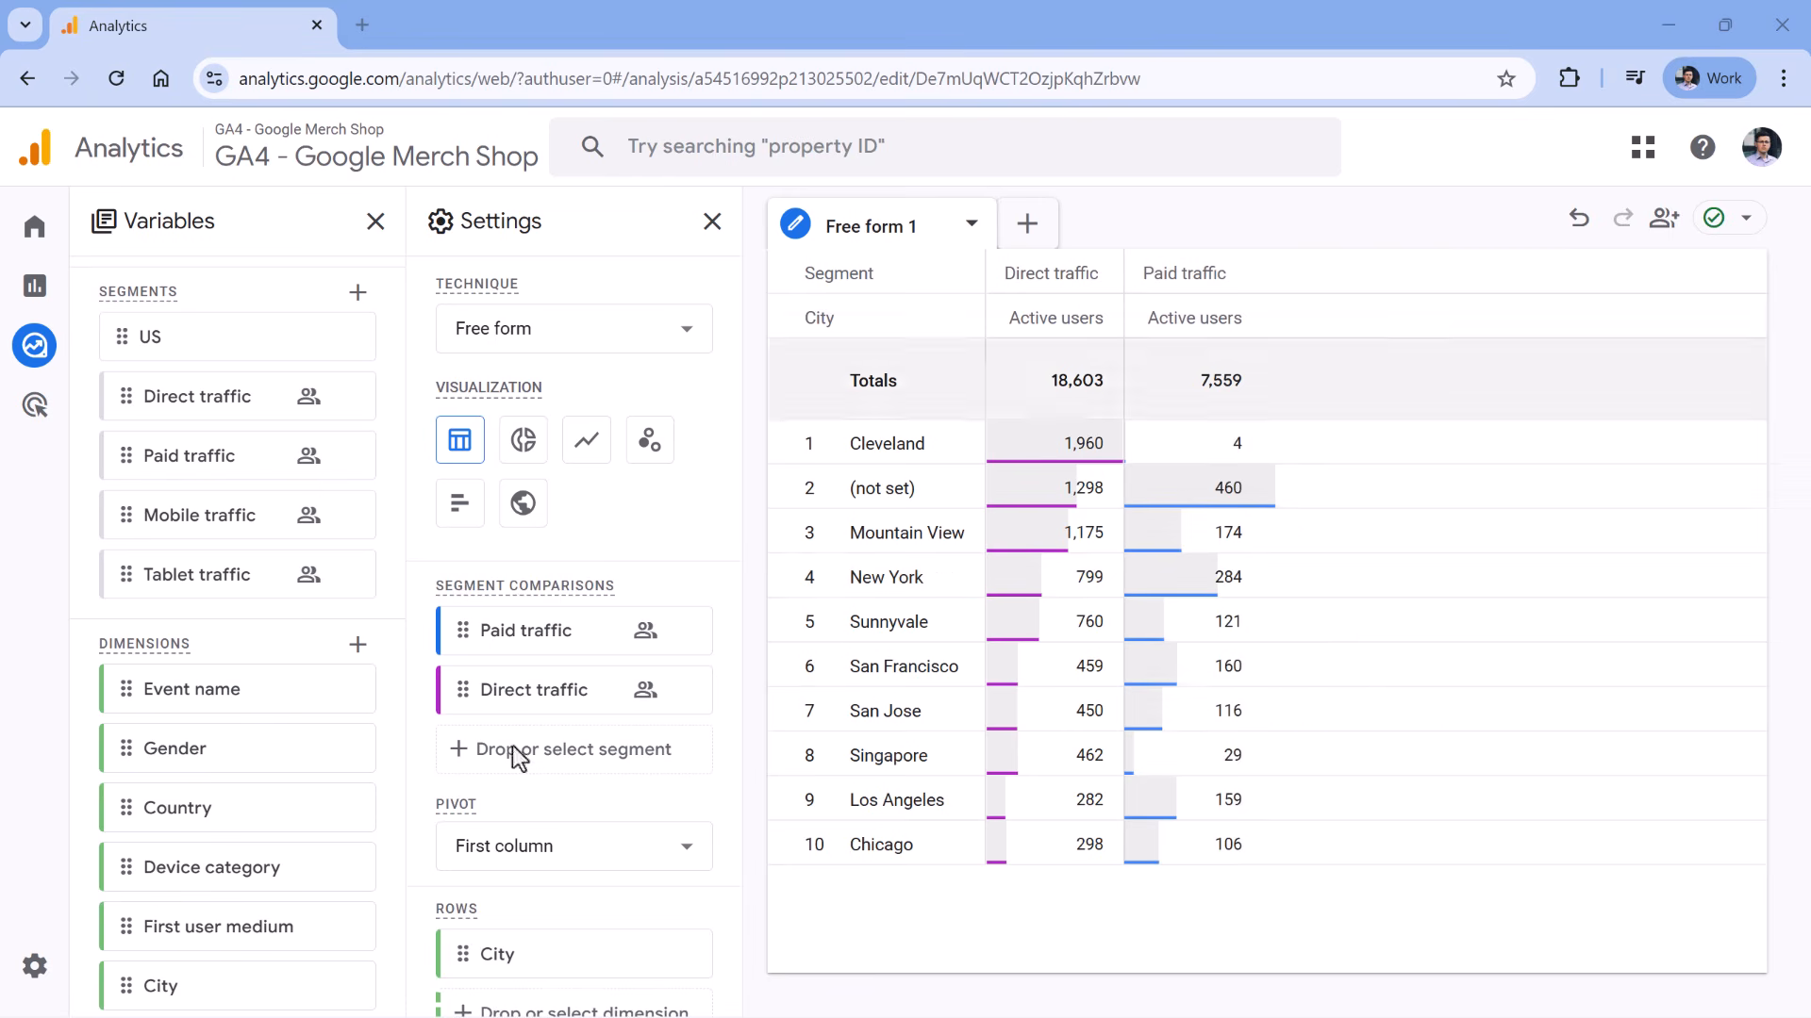
- Add the Country dimension to the table's rows, placed before City
{"action": "scroll", "coordinate": [528, 811], "scroll_direction": "down", "scroll_amount": 1}
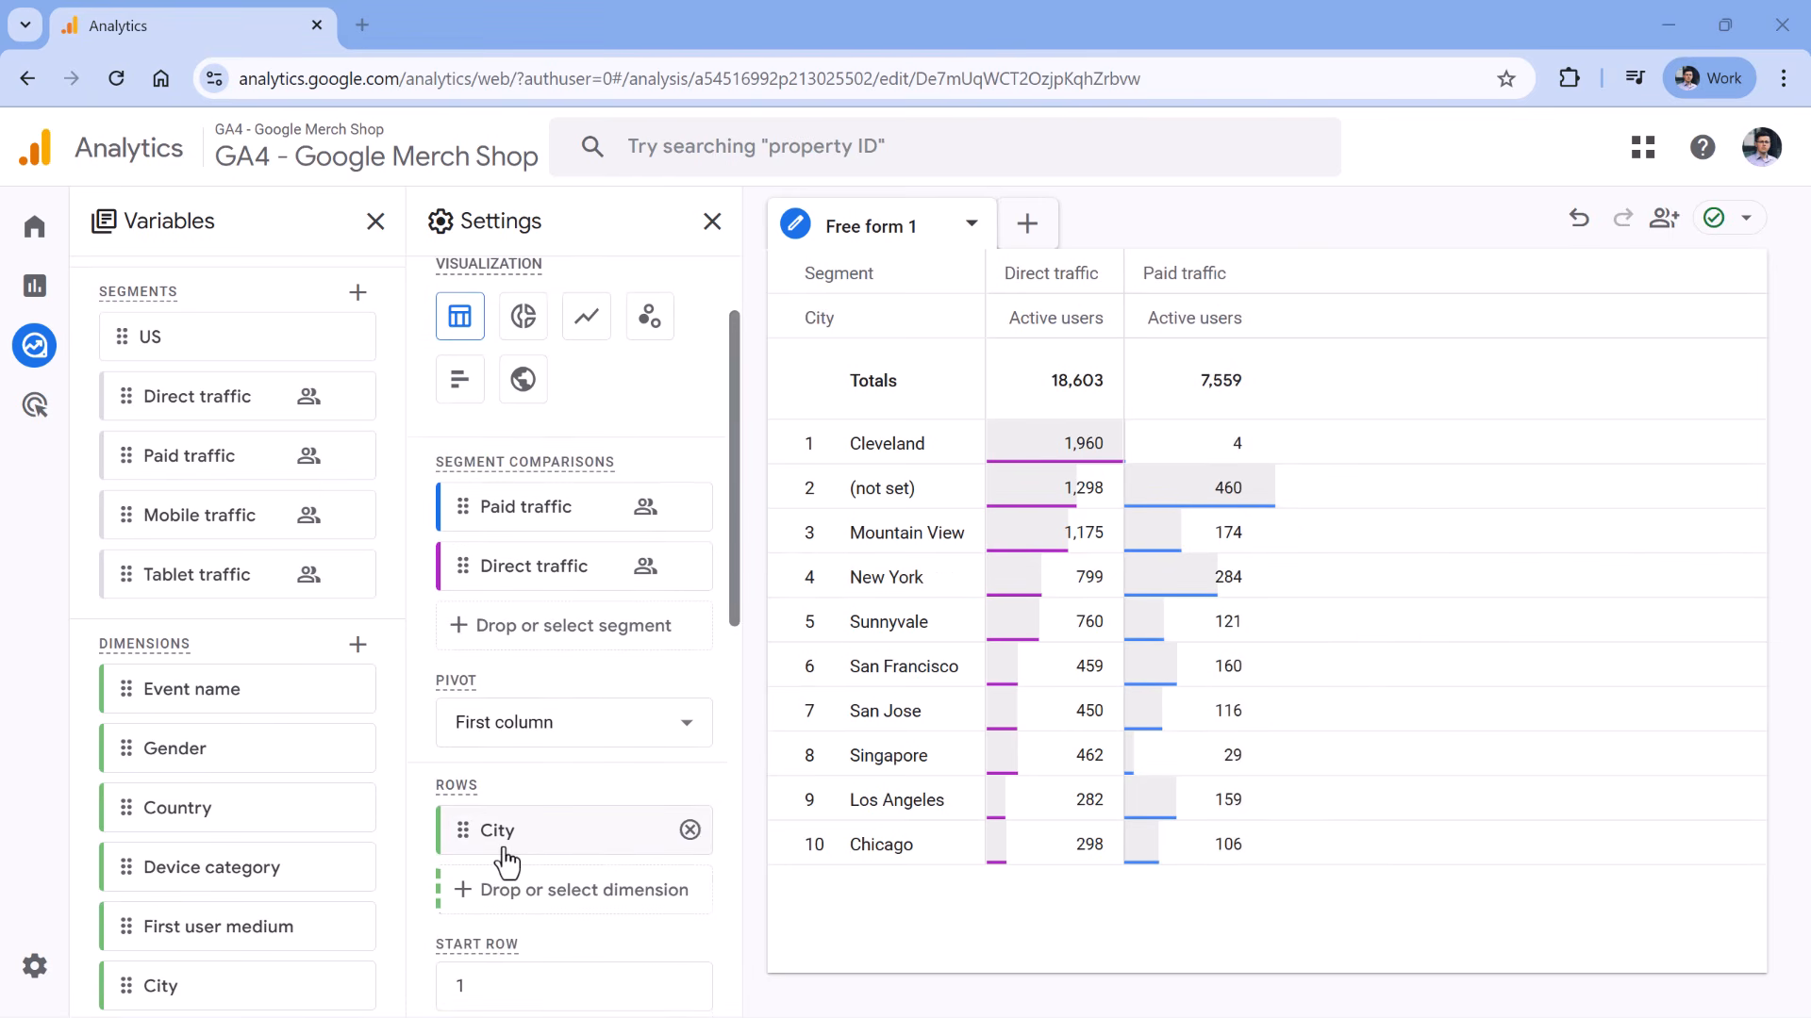
{"action": "scroll", "coordinate": [573, 767], "scroll_direction": "down", "scroll_amount": 2}
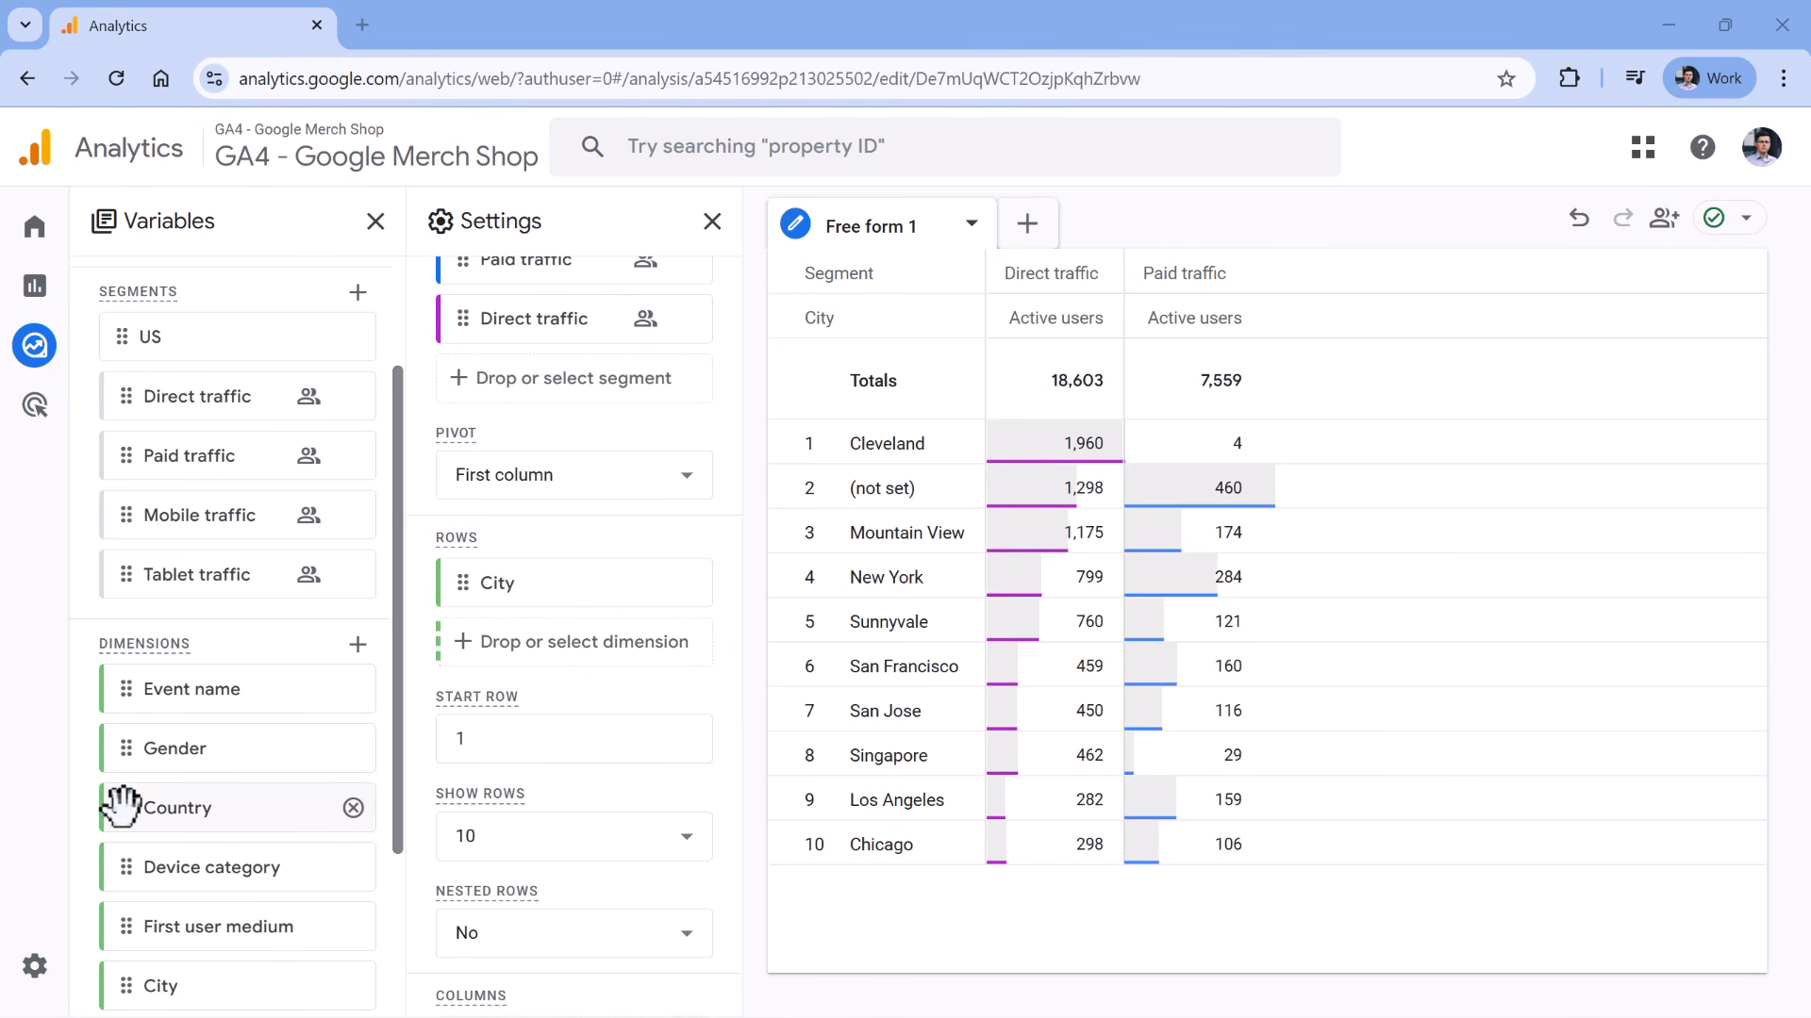
{"action": "left_click_drag", "start_coordinate": [127, 808], "coordinate": [465, 599]}
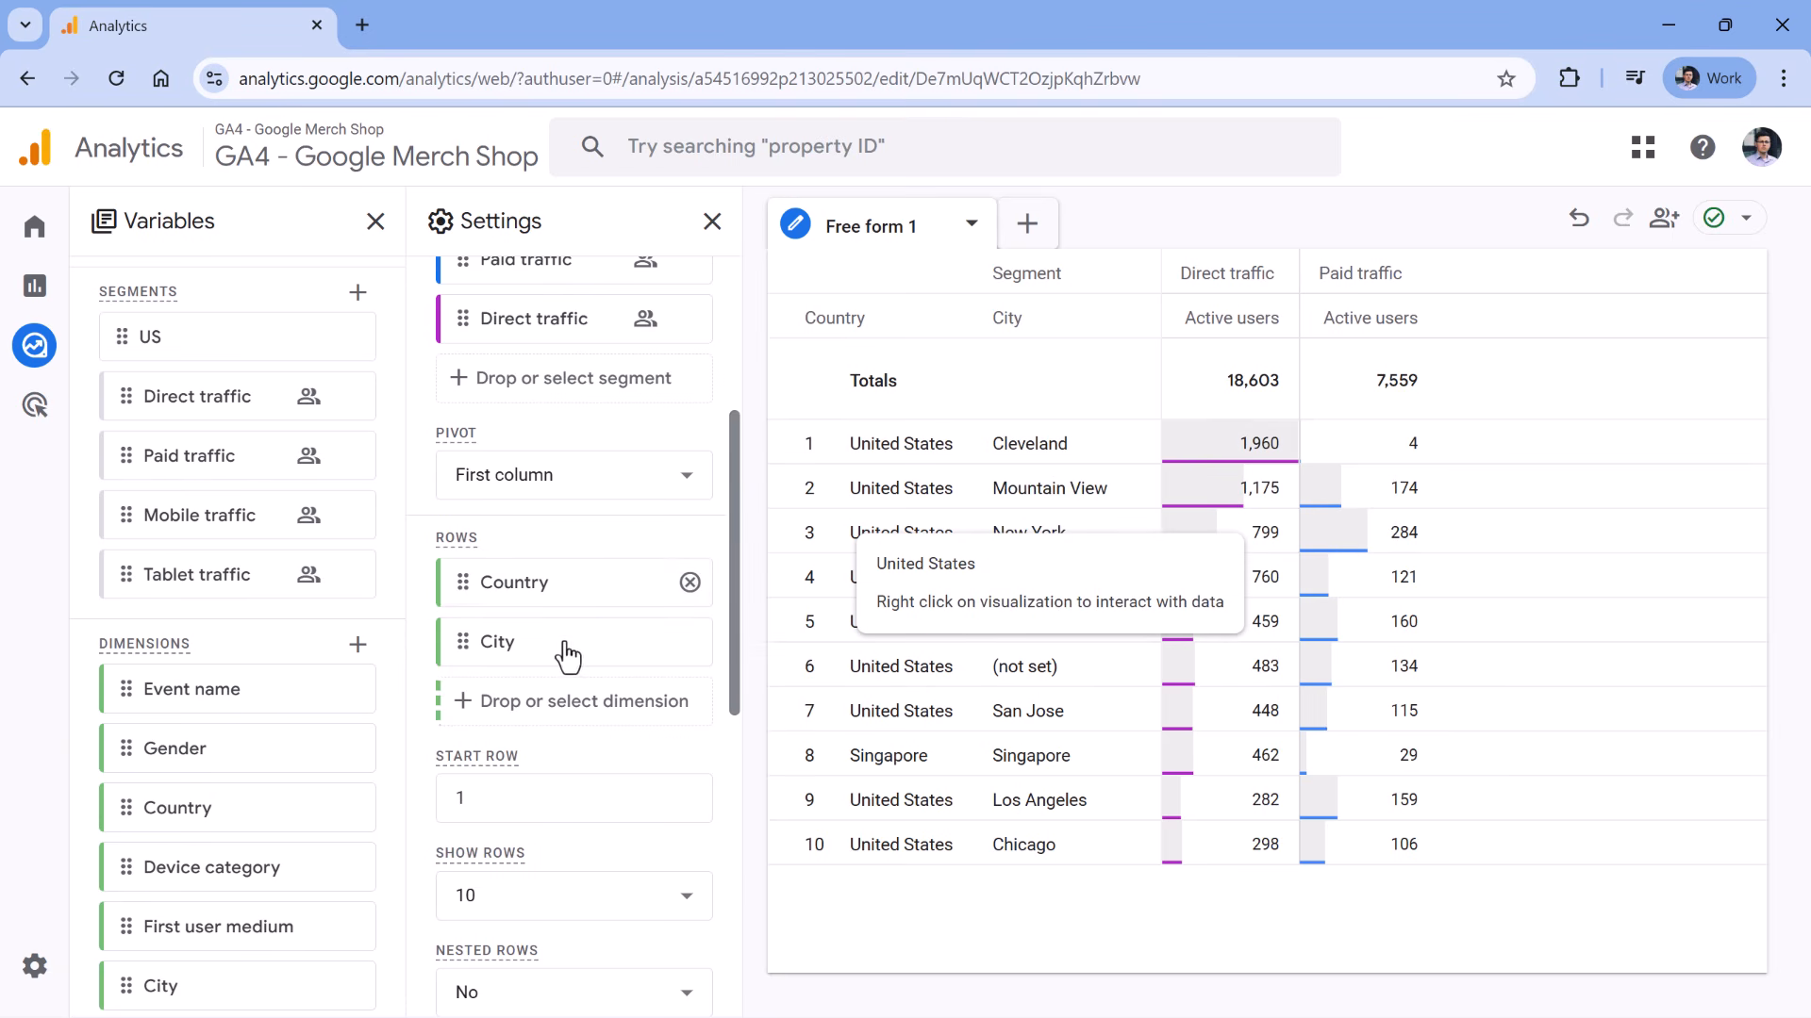
- Remove the Paid traffic and Direct traffic segments from the segment comparisons
{"action": "scroll", "coordinate": [582, 604], "scroll_direction": "down", "scroll_amount": 4}
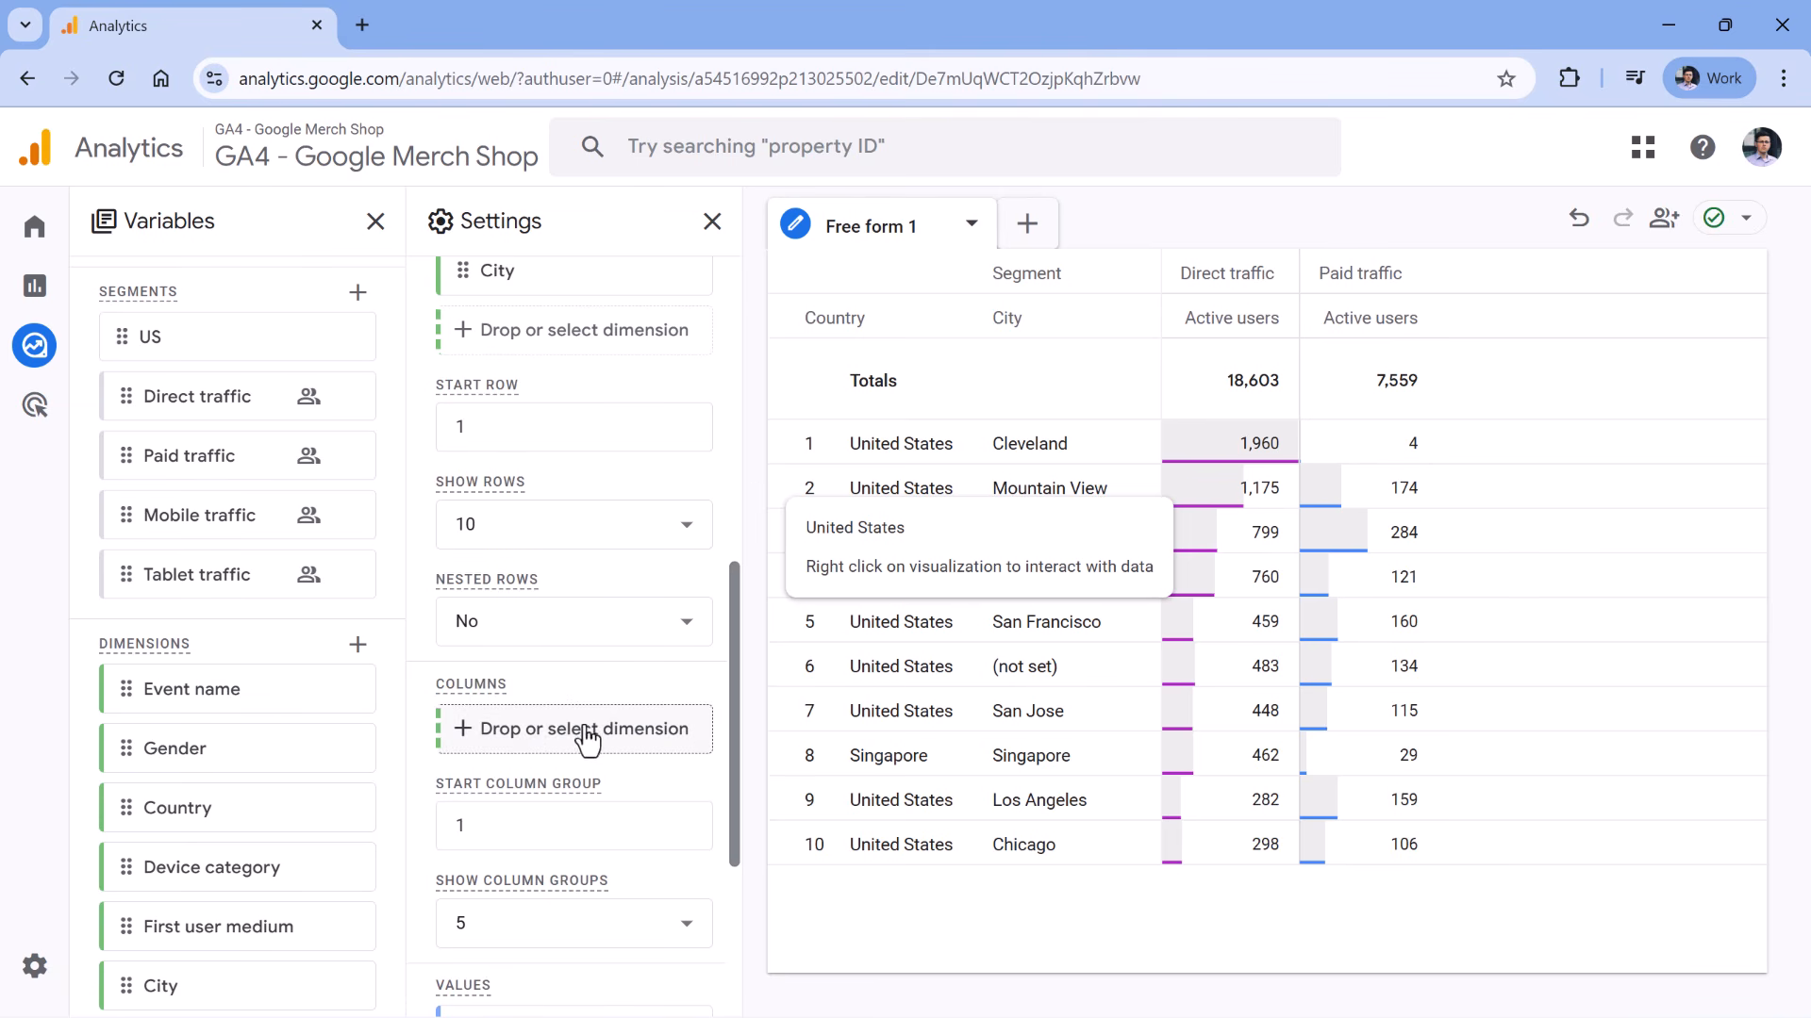
{"action": "scroll", "coordinate": [585, 743], "scroll_direction": "up", "scroll_amount": 4}
{"action": "scroll", "coordinate": [585, 745], "scroll_direction": "up", "scroll_amount": 3}
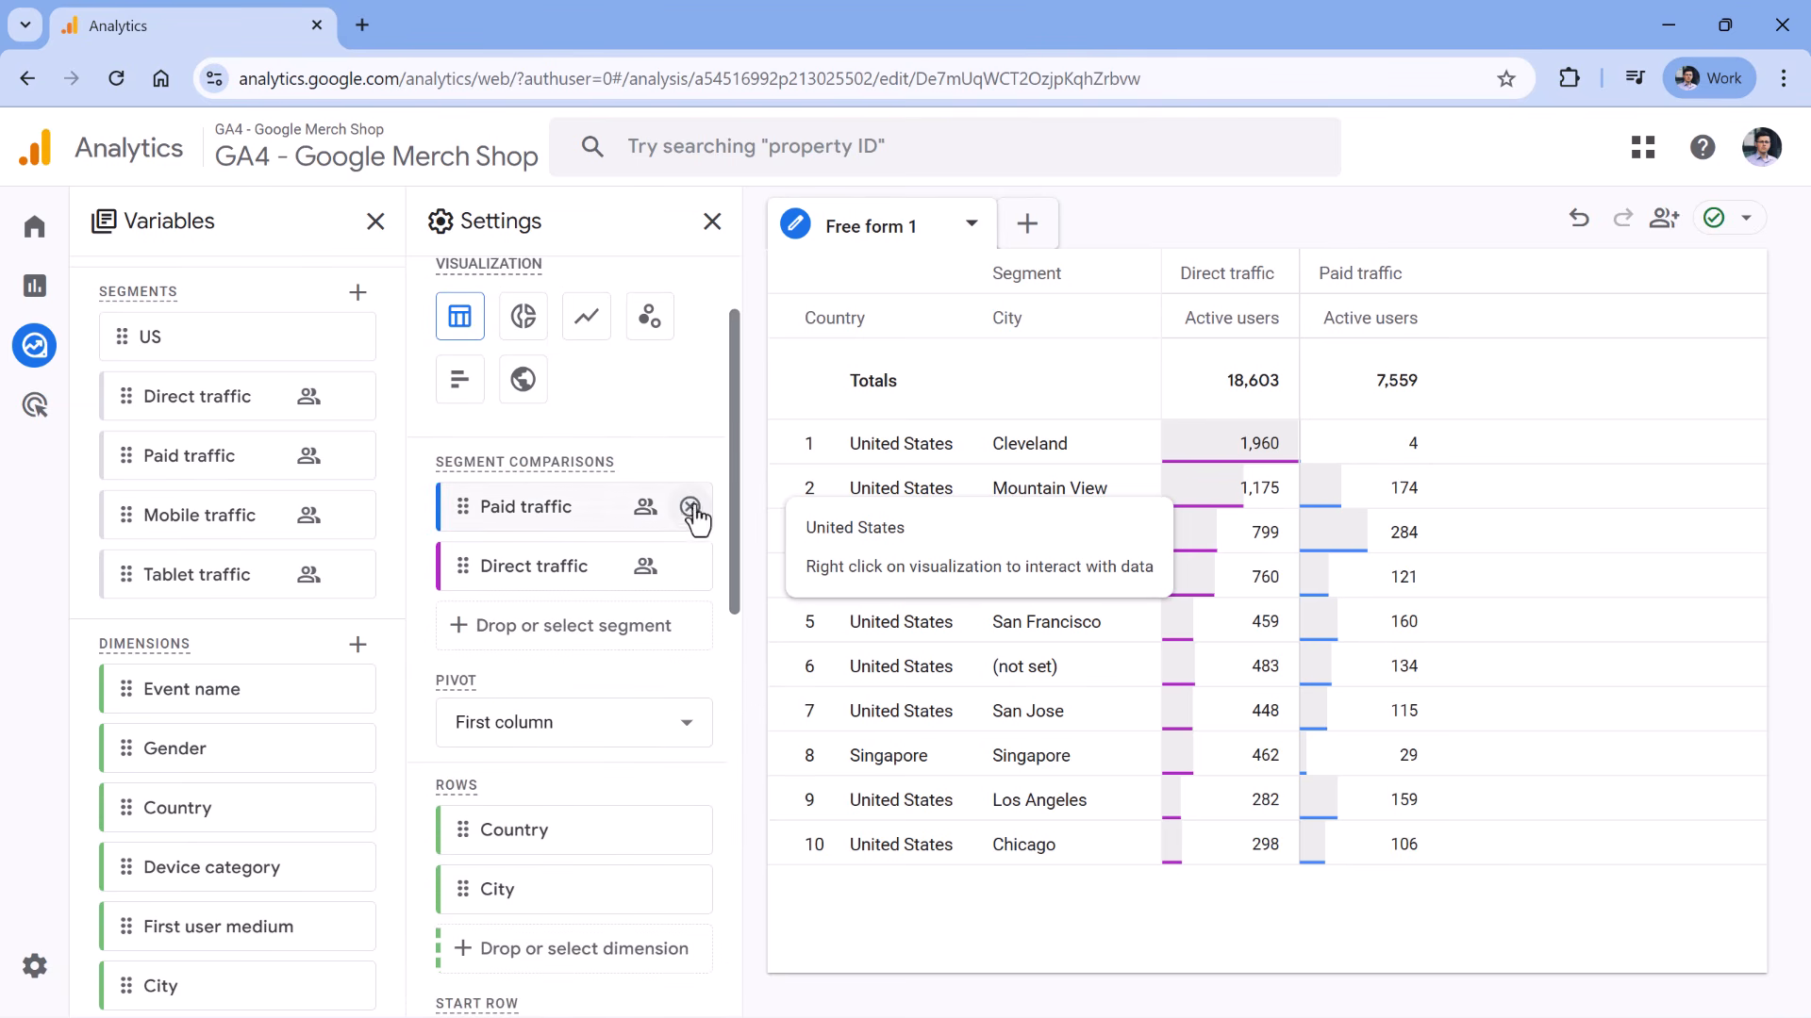
{"action": "left_click", "coordinate": [689, 508]}
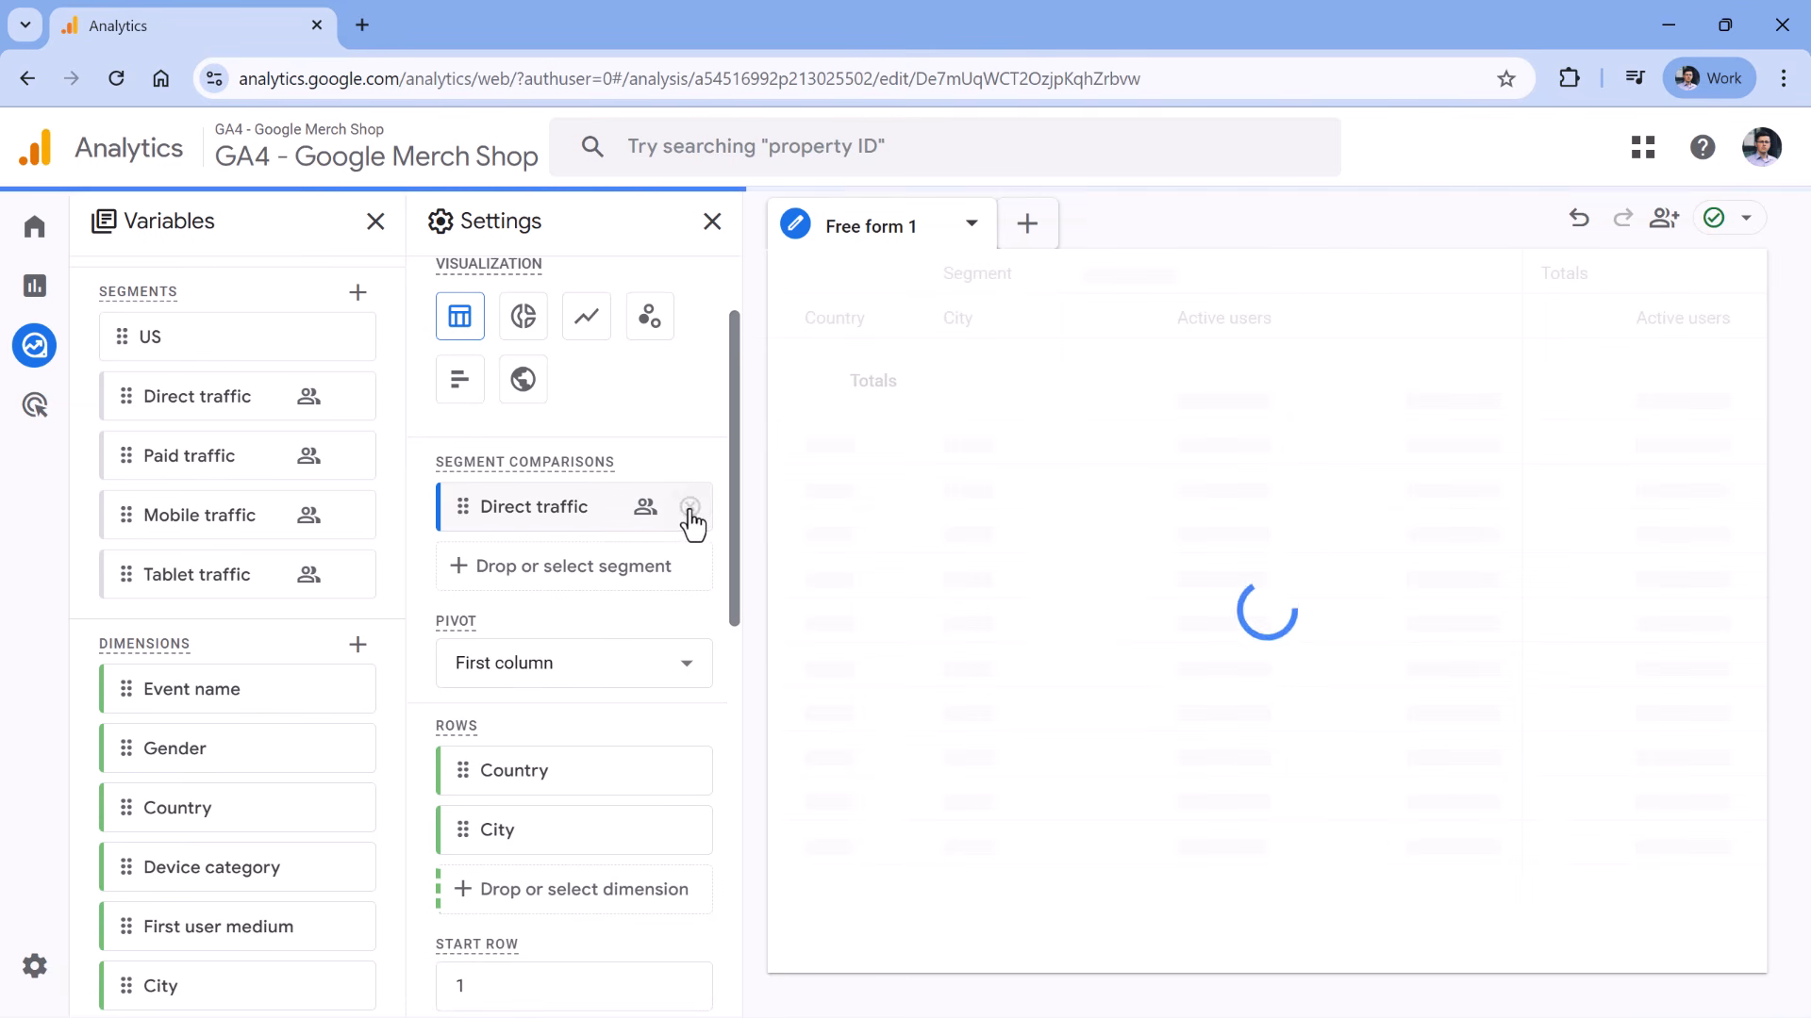
{"action": "left_click", "coordinate": [689, 507]}
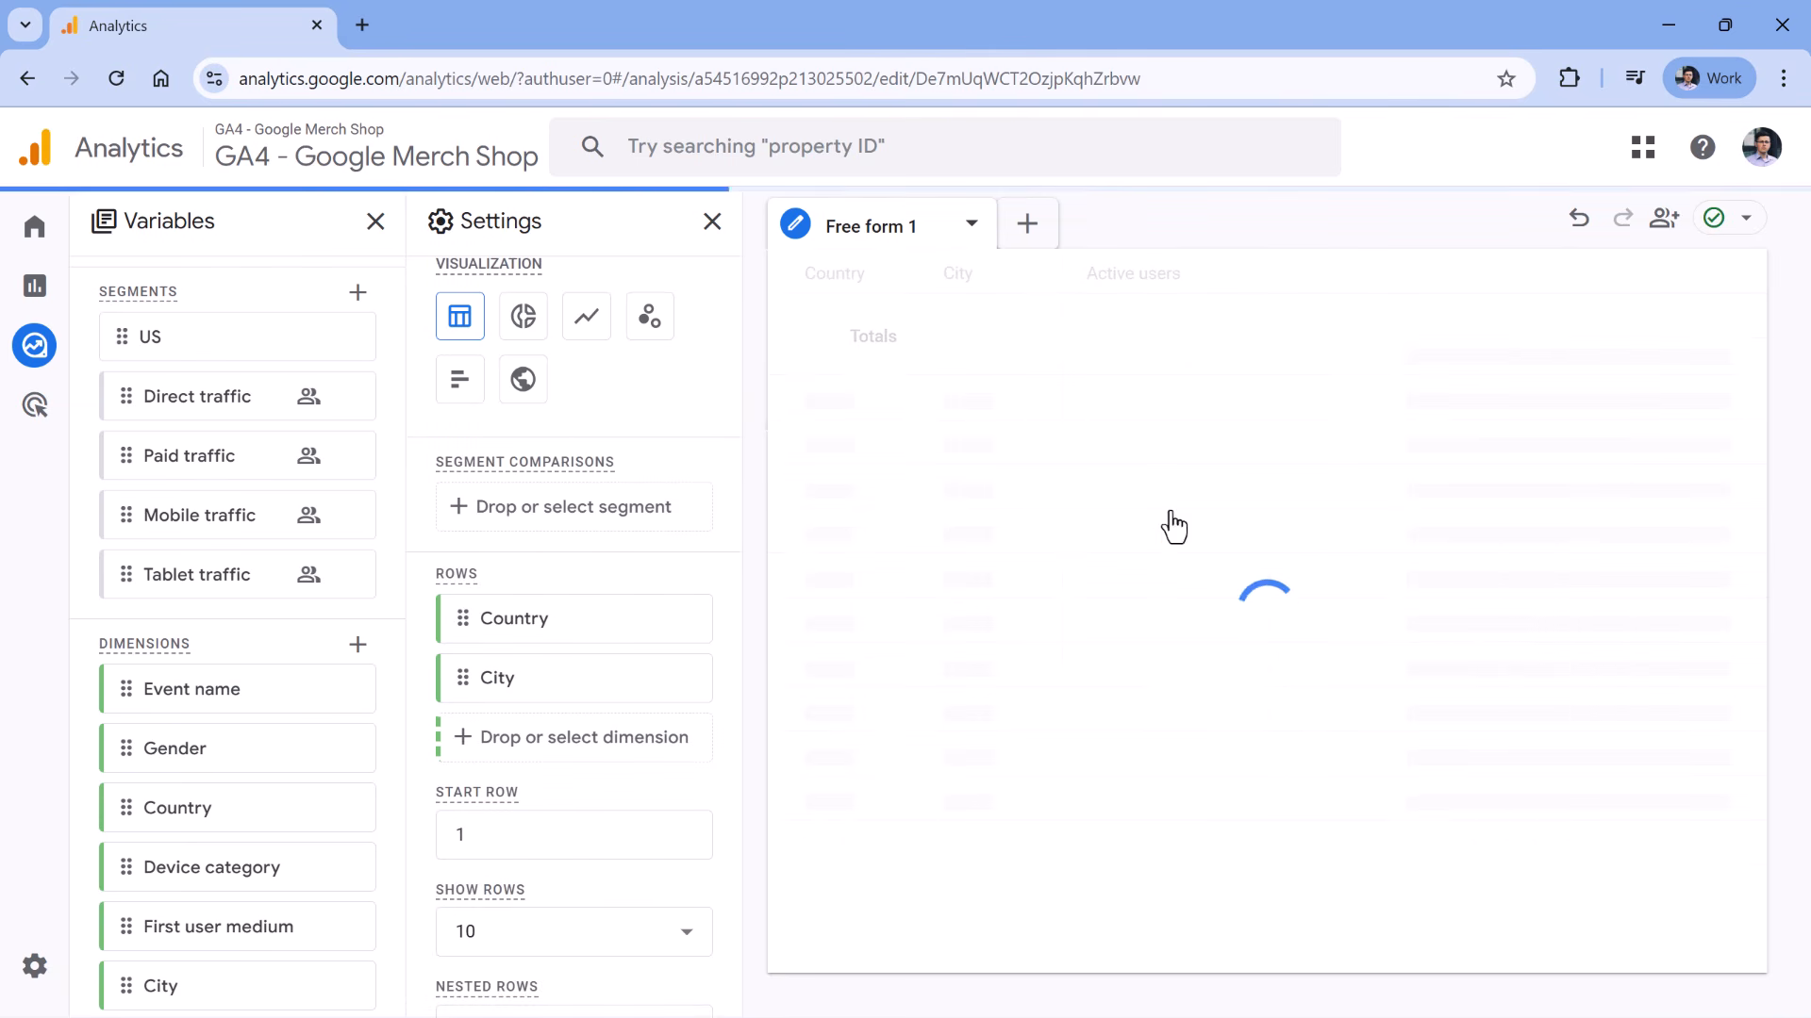
- Add the Device category dimension to the rows and move it from there into the table's columns
{"action": "scroll", "coordinate": [201, 535], "scroll_direction": "up", "scroll_amount": 2}
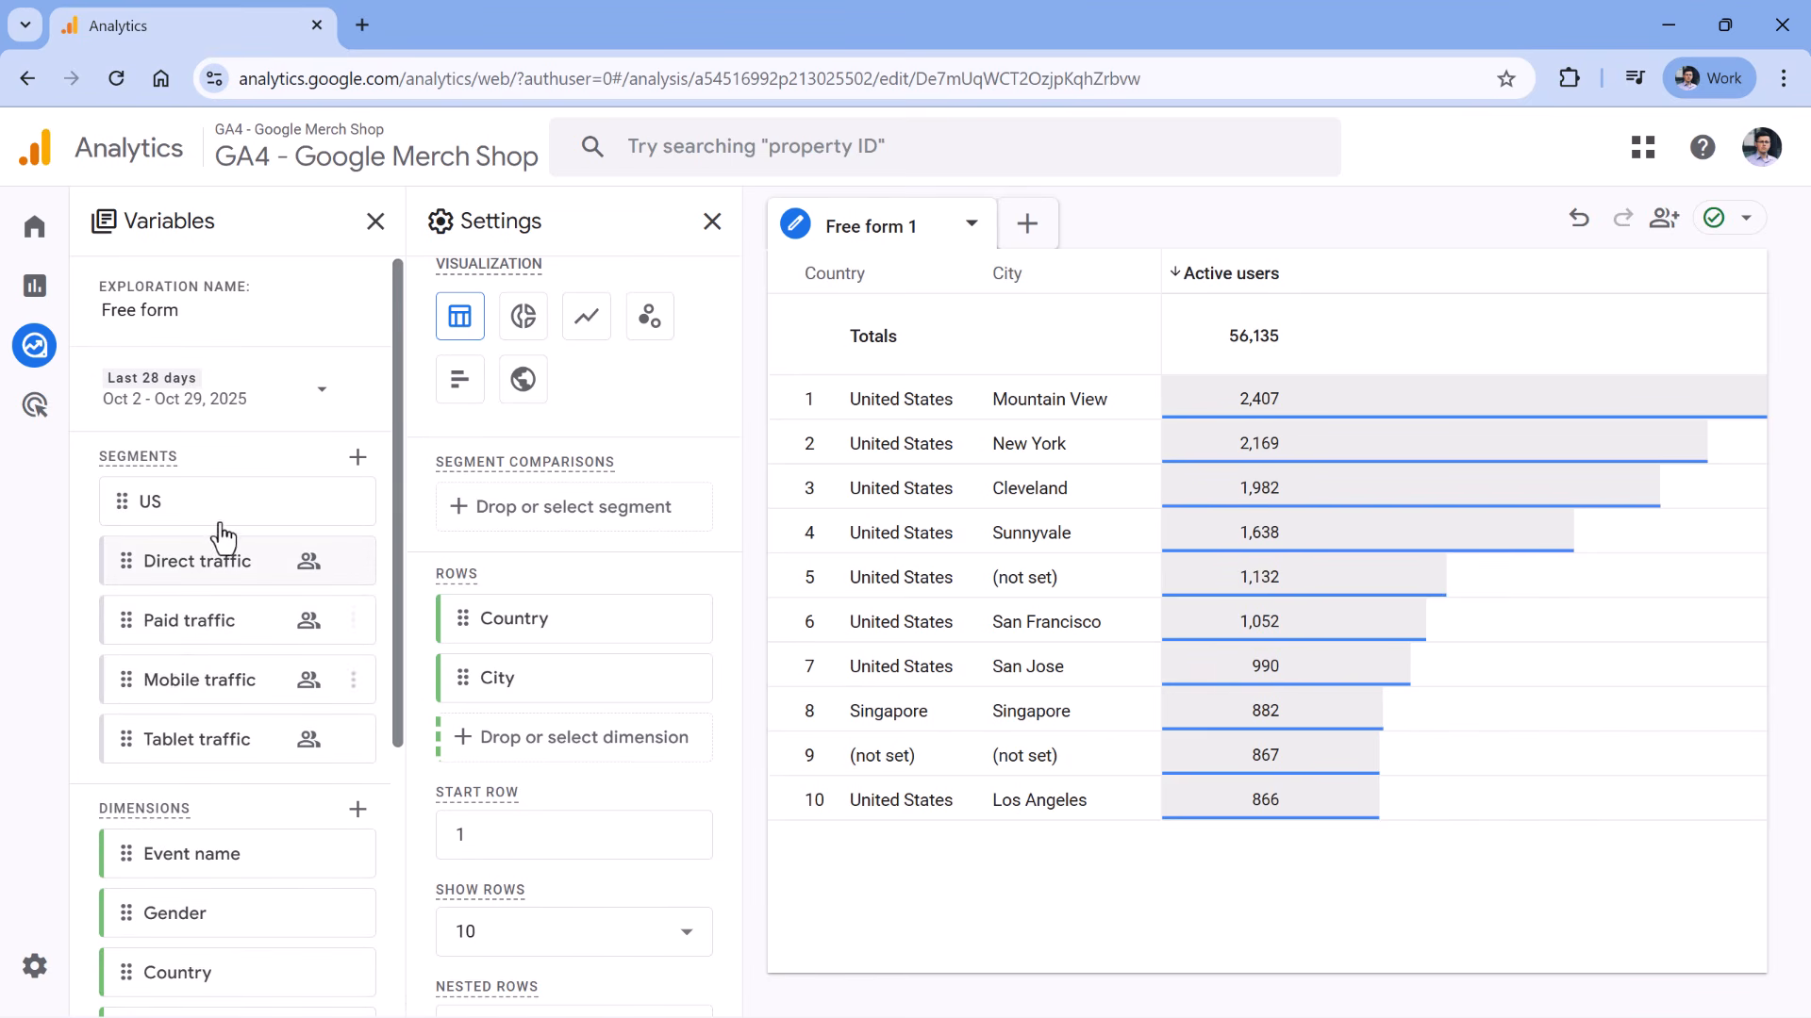
{"action": "scroll", "coordinate": [566, 528], "scroll_direction": "down", "scroll_amount": 5}
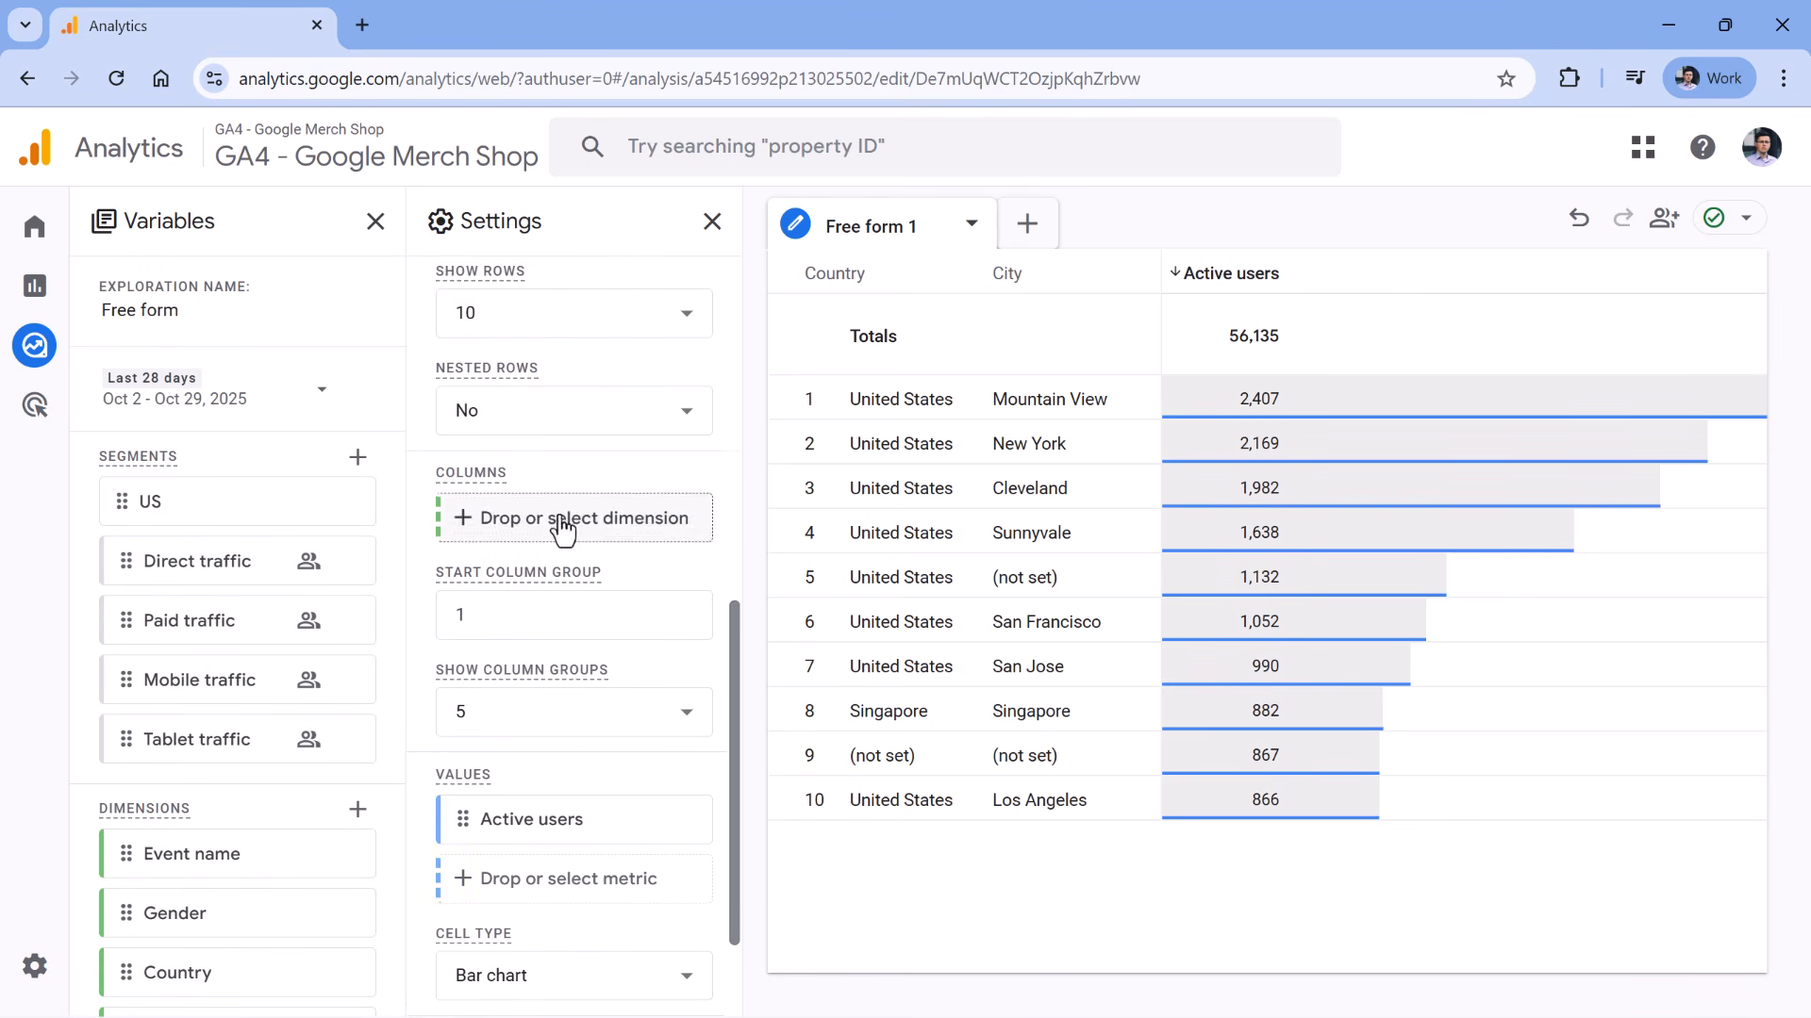
{"action": "scroll", "coordinate": [217, 669], "scroll_direction": "down", "scroll_amount": 2}
{"action": "scroll", "coordinate": [201, 613], "scroll_direction": "down", "scroll_amount": 2}
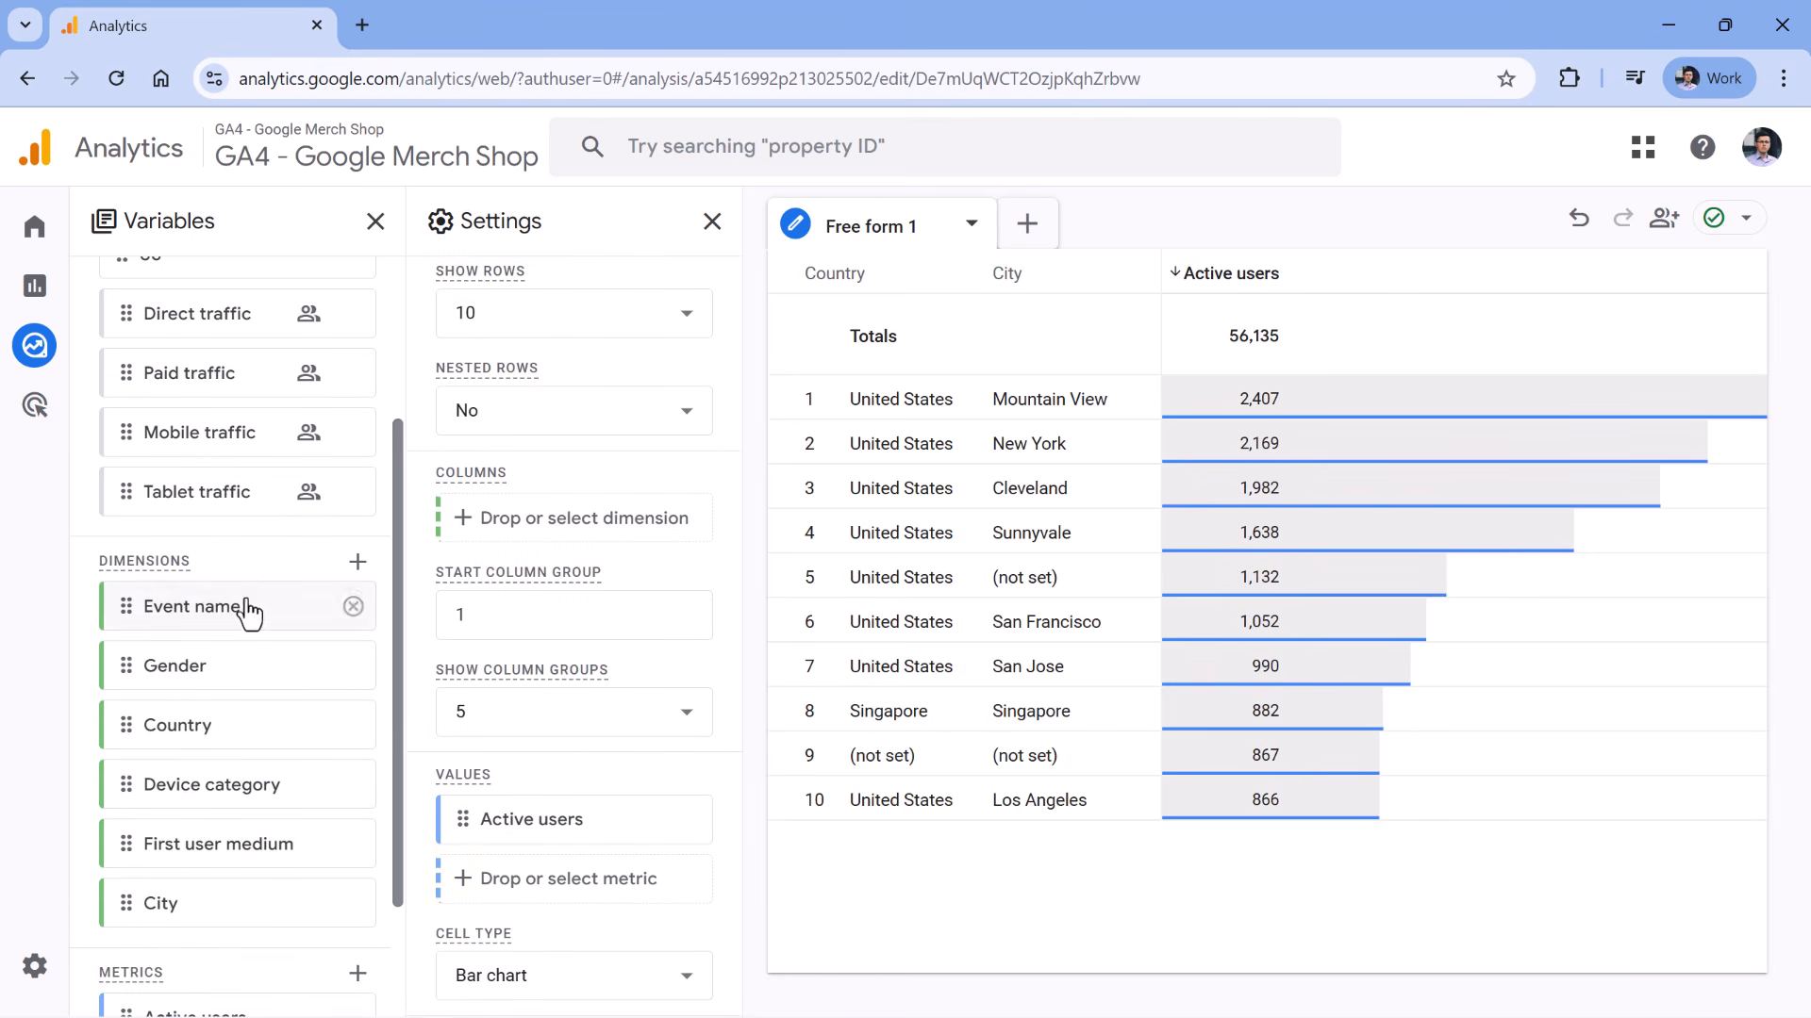
{"action": "scroll", "coordinate": [217, 604], "scroll_direction": "up", "scroll_amount": 2}
{"action": "scroll", "coordinate": [264, 641], "scroll_direction": "down", "scroll_amount": 2}
{"action": "scroll", "coordinate": [613, 661], "scroll_direction": "up", "scroll_amount": 1}
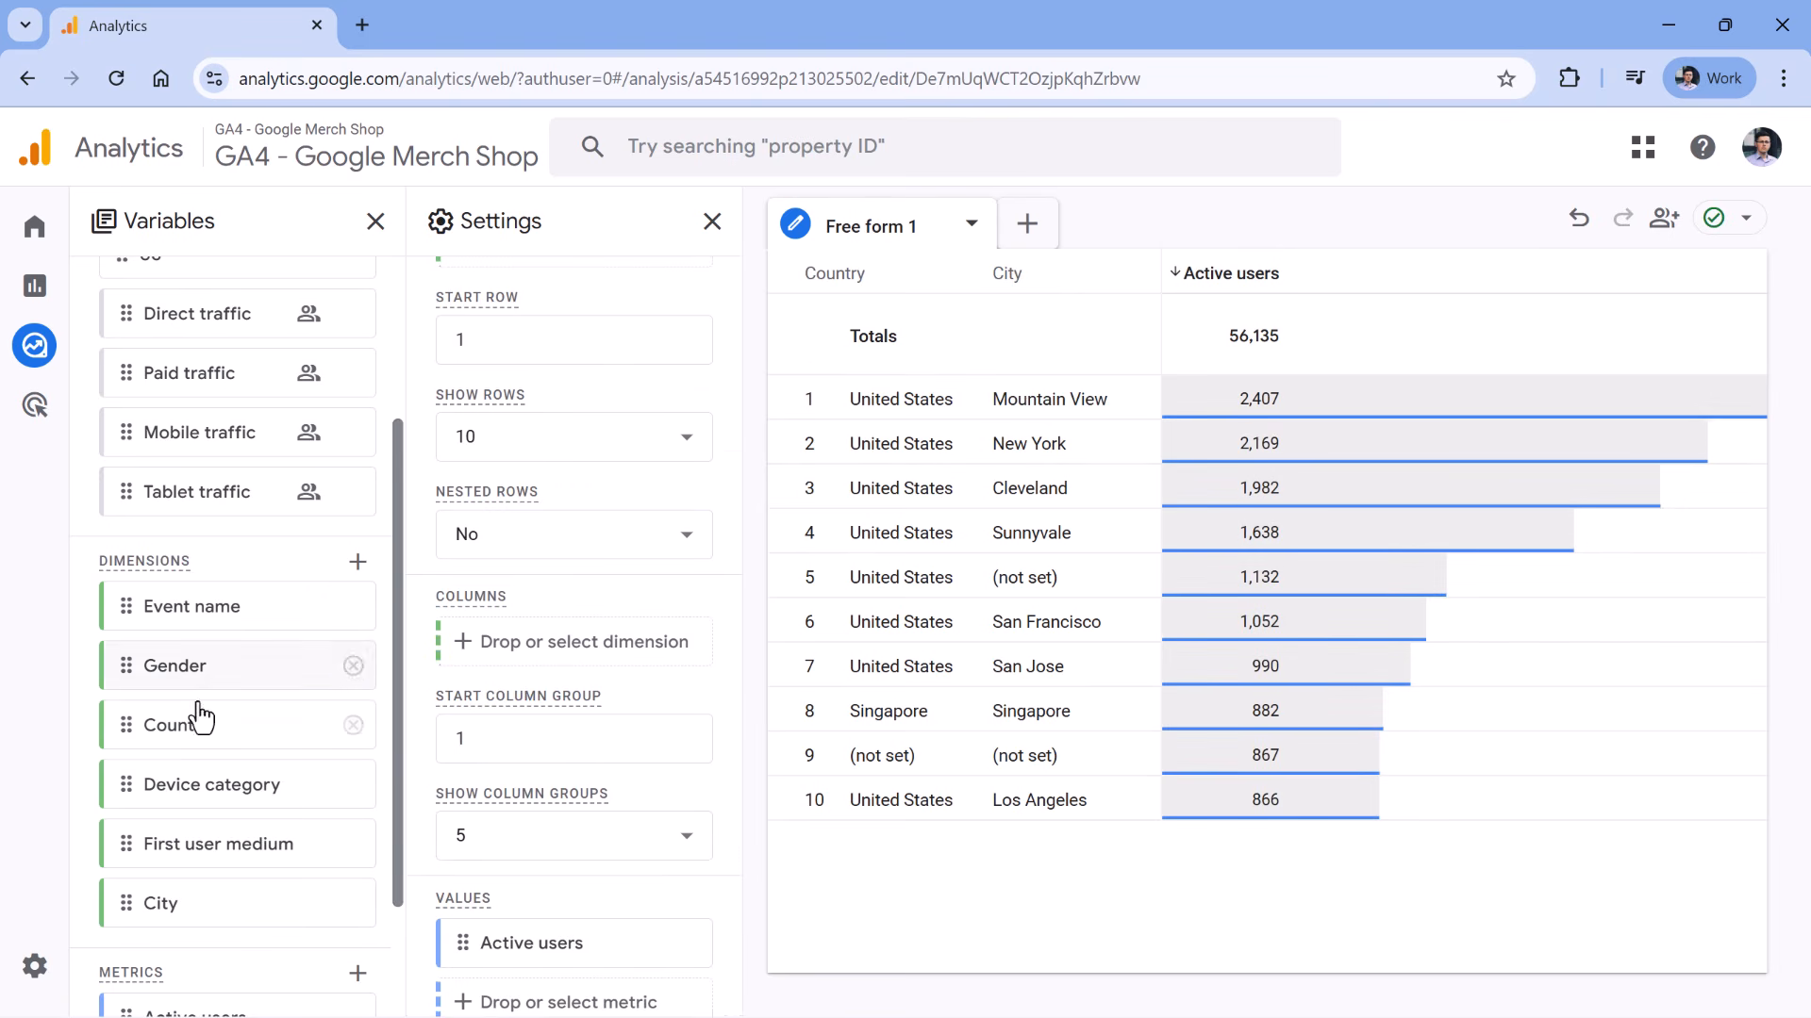
{"action": "double_click", "coordinate": [255, 788]}
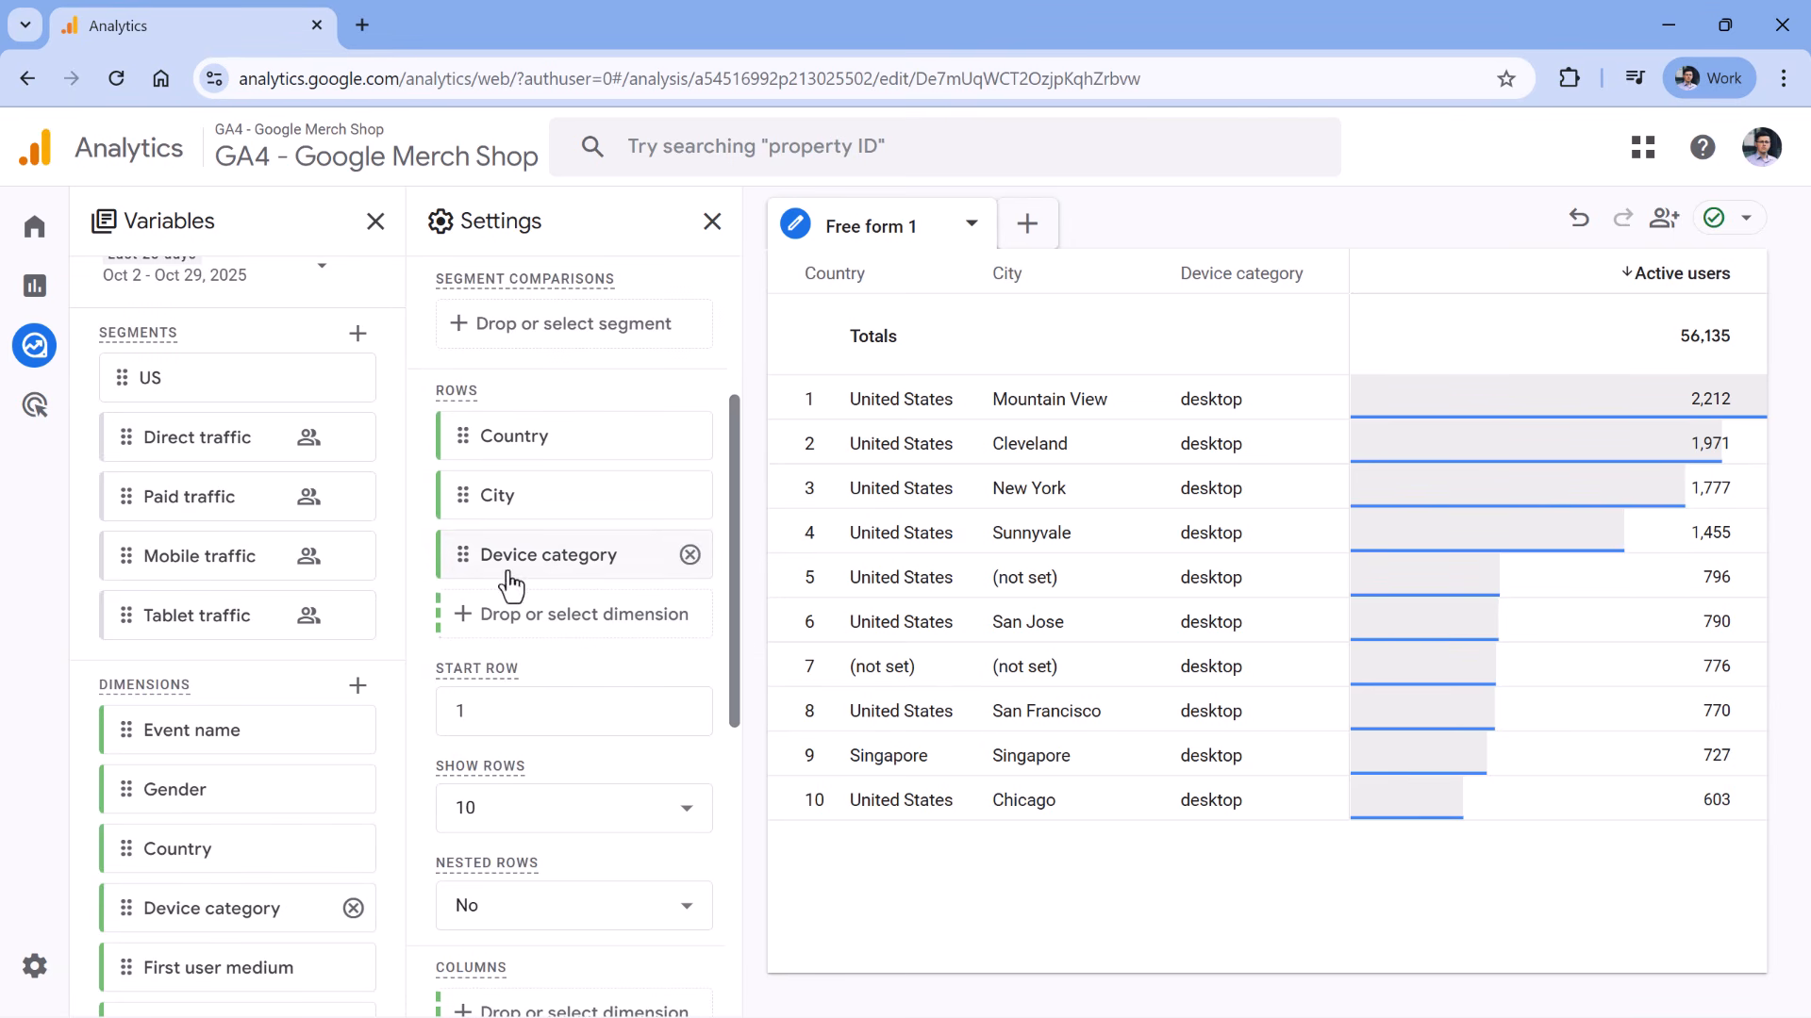
{"action": "left_click_drag", "start_coordinate": [506, 566], "coordinate": [477, 643]}
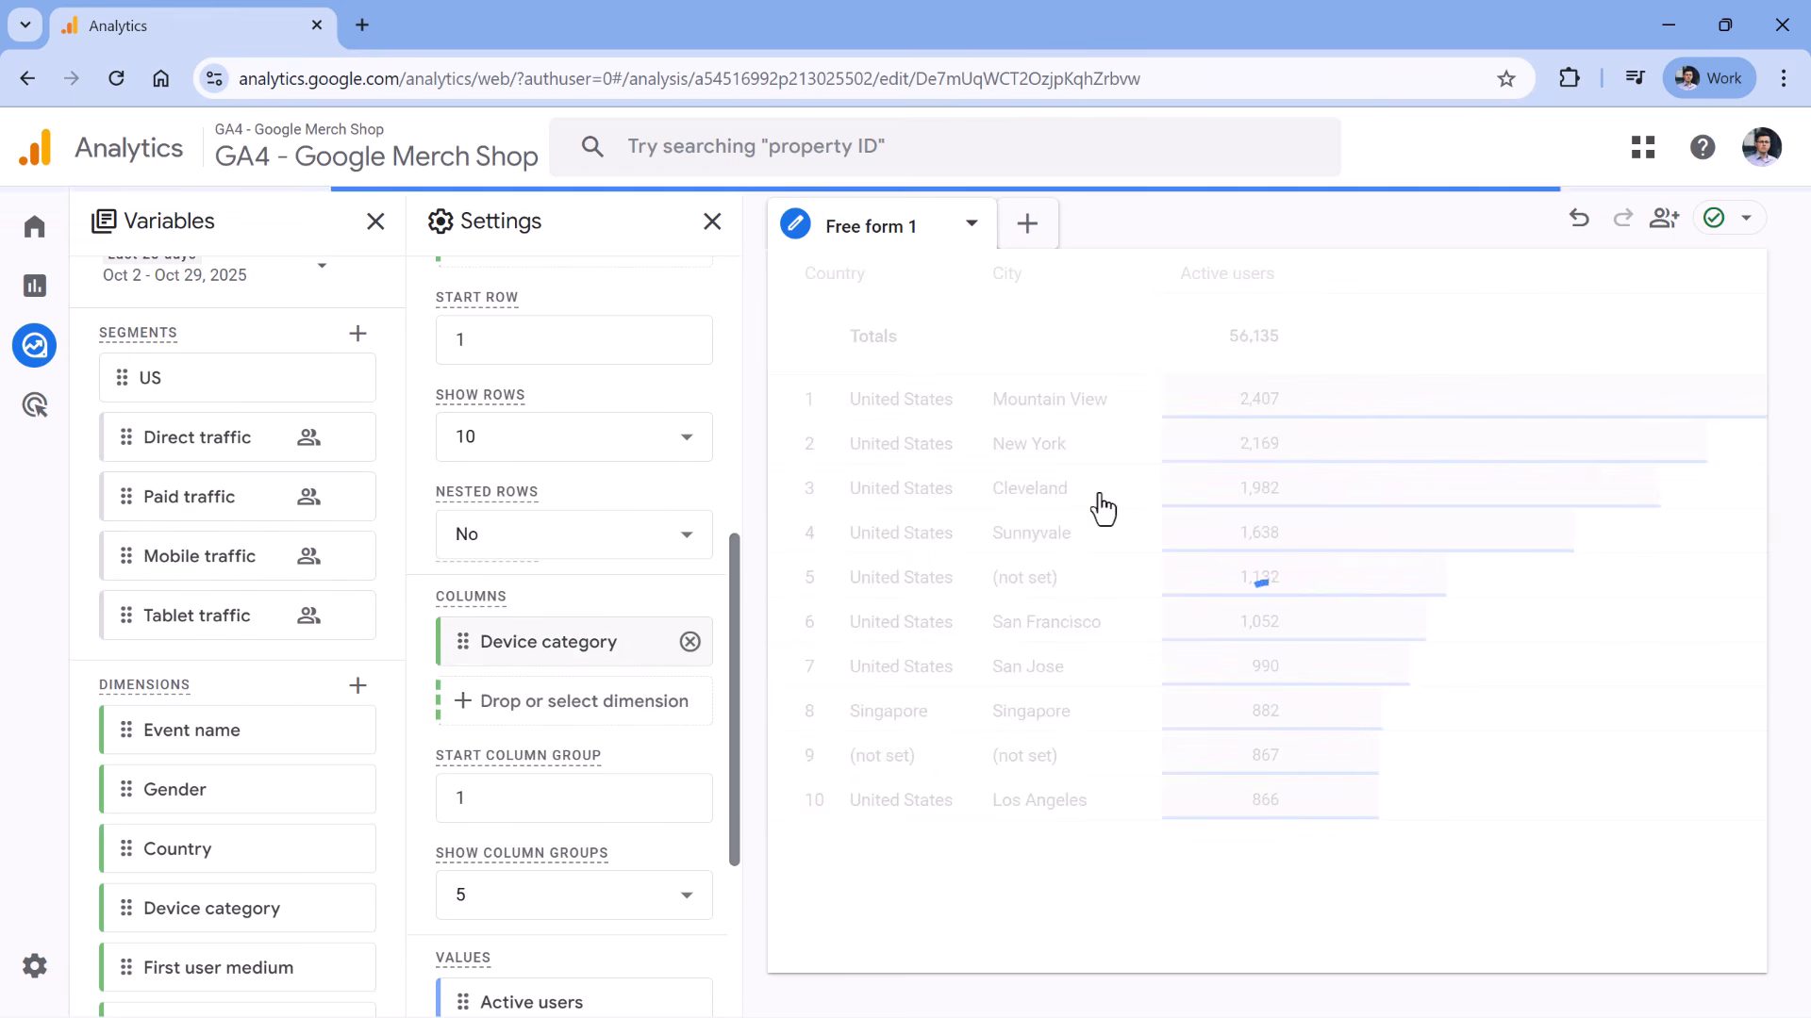
{"action": "mouse_move", "coordinate": [1063, 902]}
{"action": "left_mouse_down"}
{"action": "mouse_move", "coordinate": [1269, 902]}
{"action": "mouse_move", "coordinate": [1038, 905]}
{"action": "left_mouse_up"}
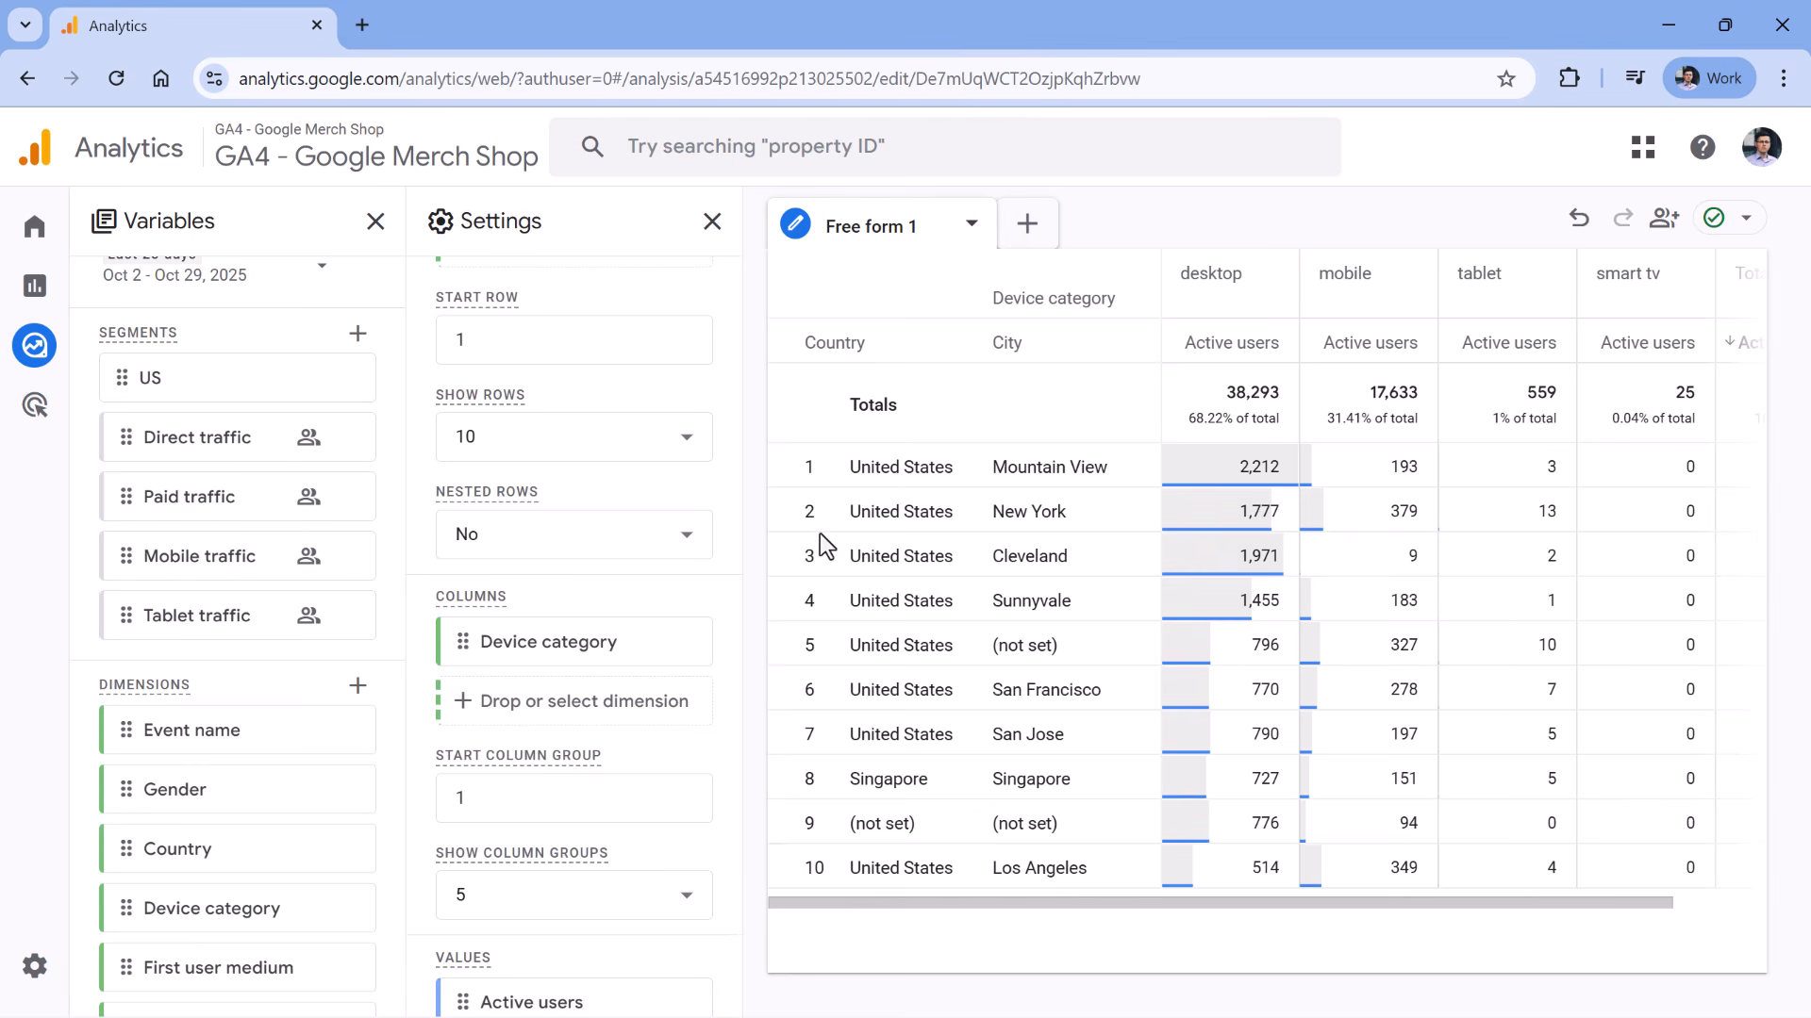
- Set the number of rows shown to 500 and browse through the extended table
{"action": "left_click", "coordinate": [594, 459]}
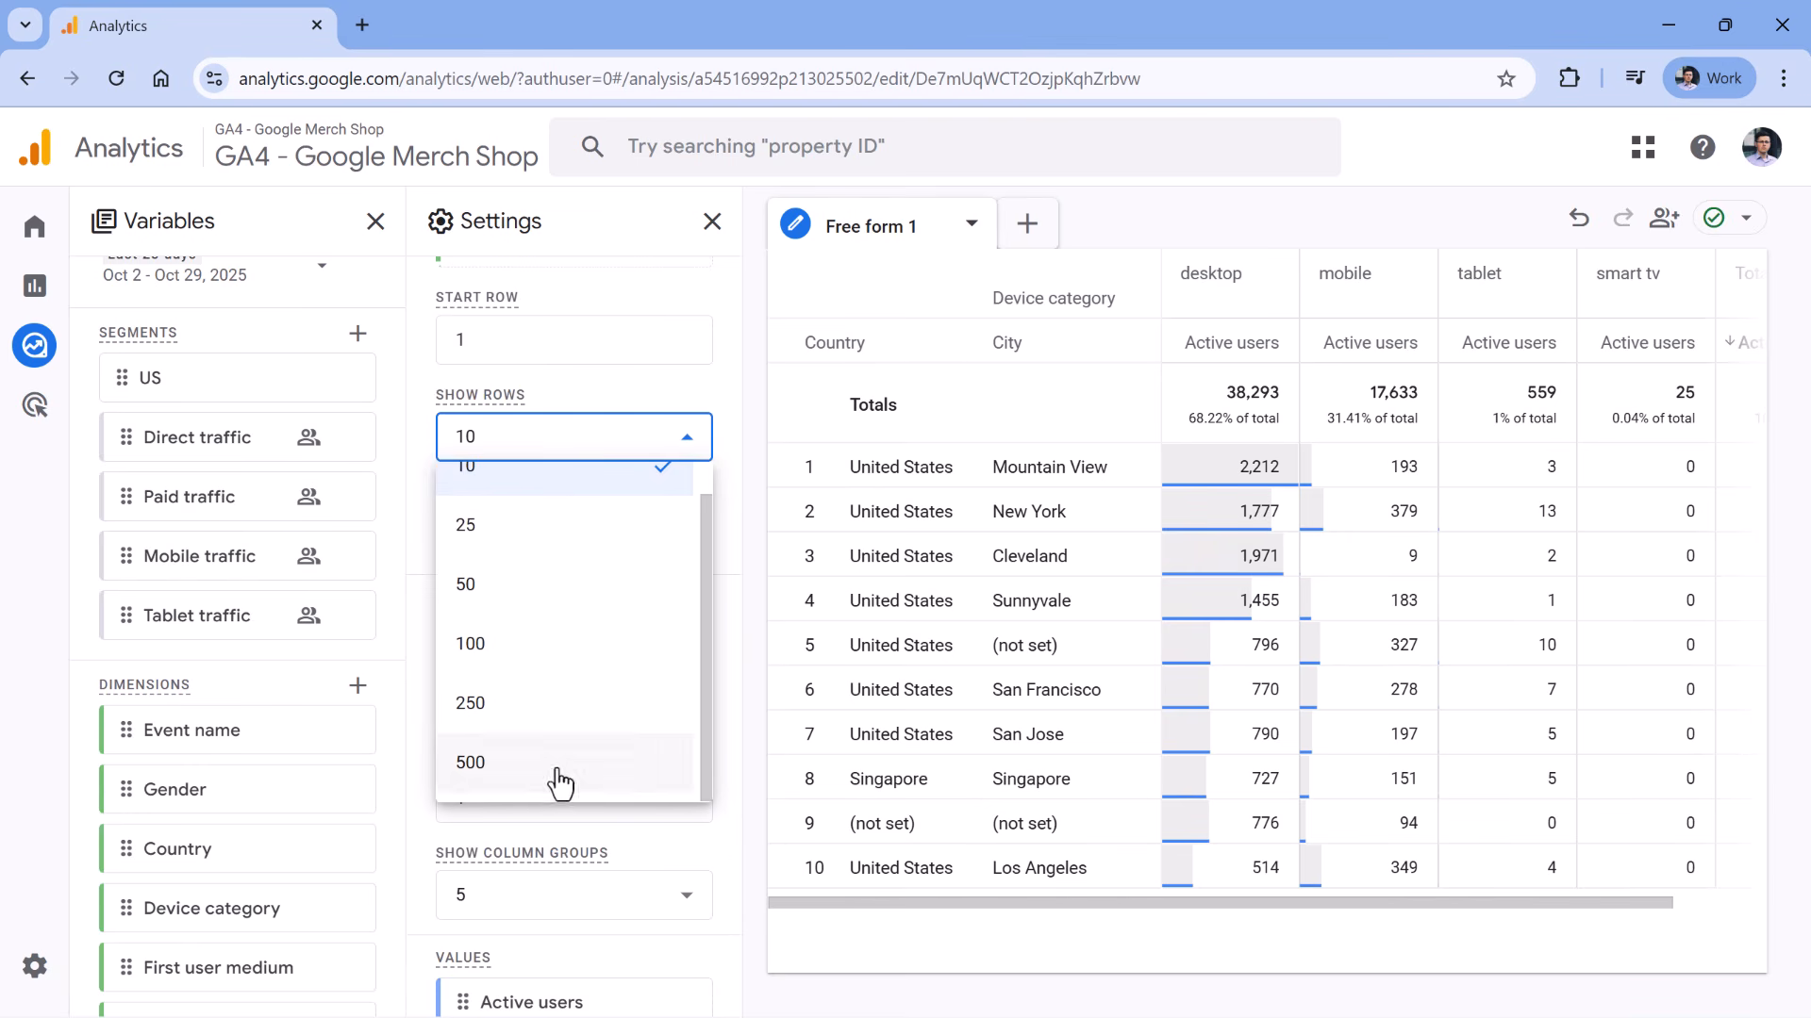
{"action": "left_click", "coordinate": [556, 771]}
{"action": "scroll", "coordinate": [952, 485], "scroll_direction": "down", "scroll_amount": 15}
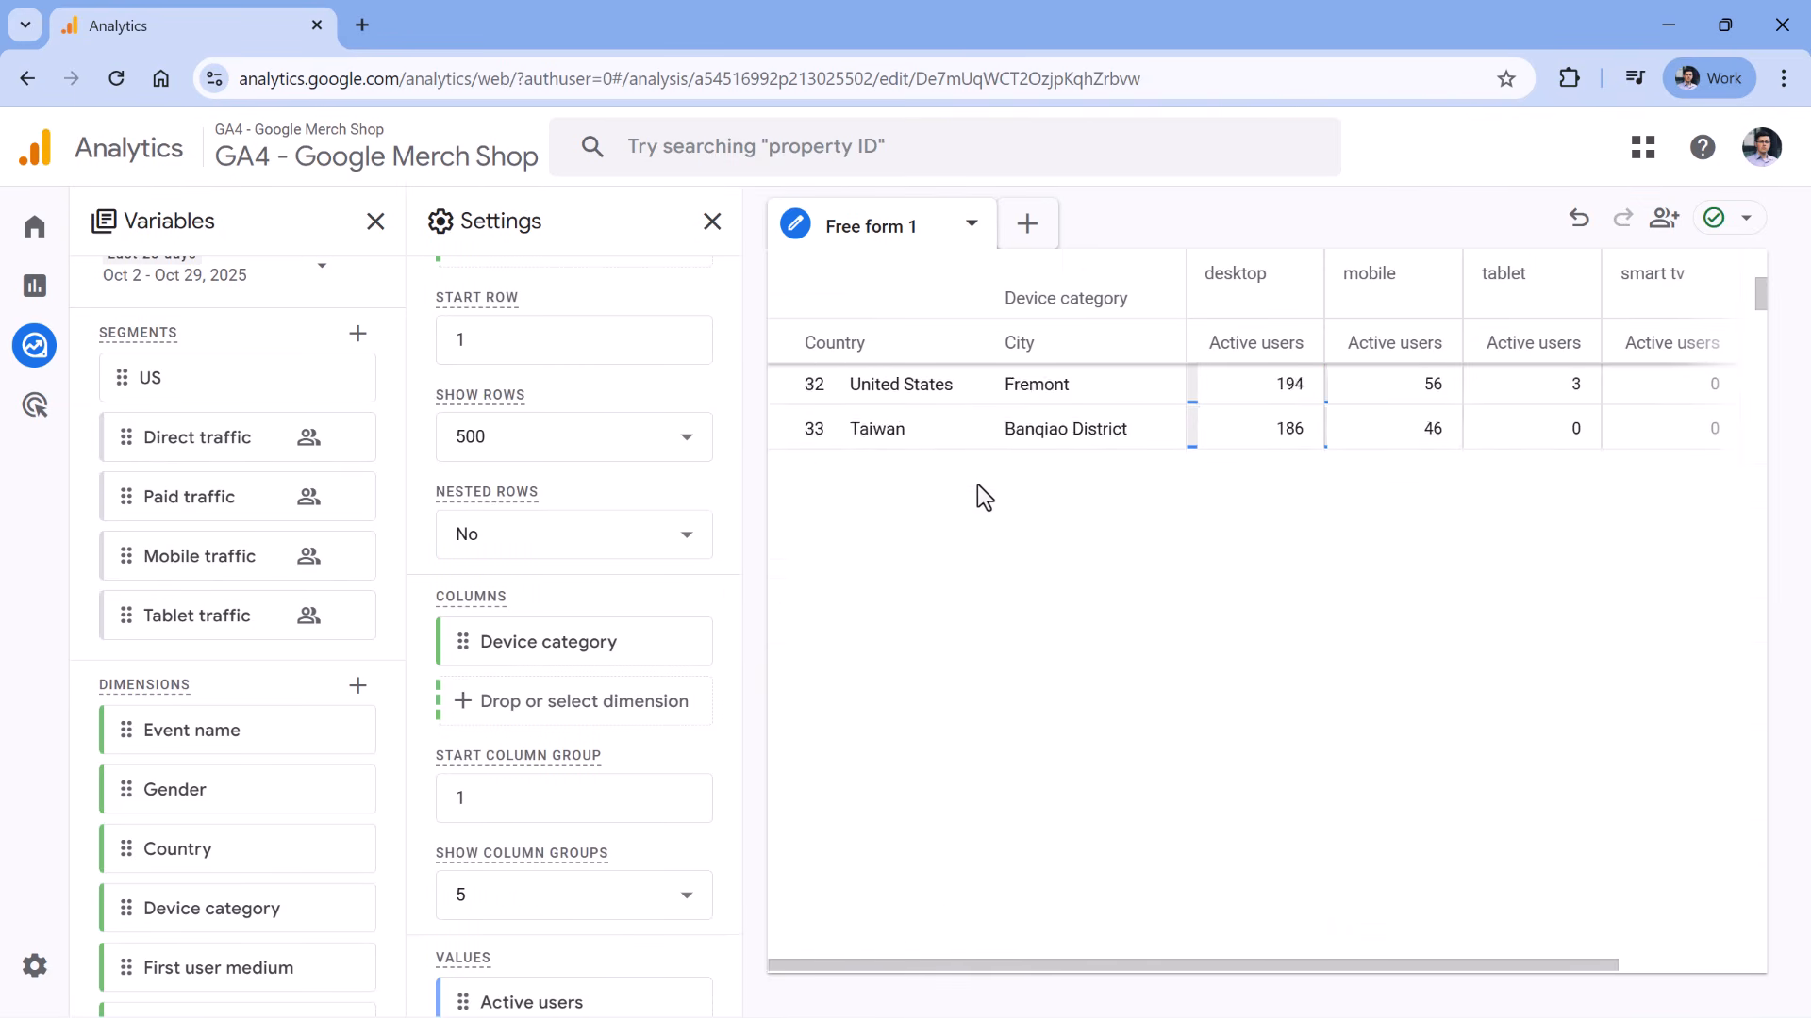
{"action": "left_click_drag", "start_coordinate": [1759, 332], "coordinate": [1766, 630]}
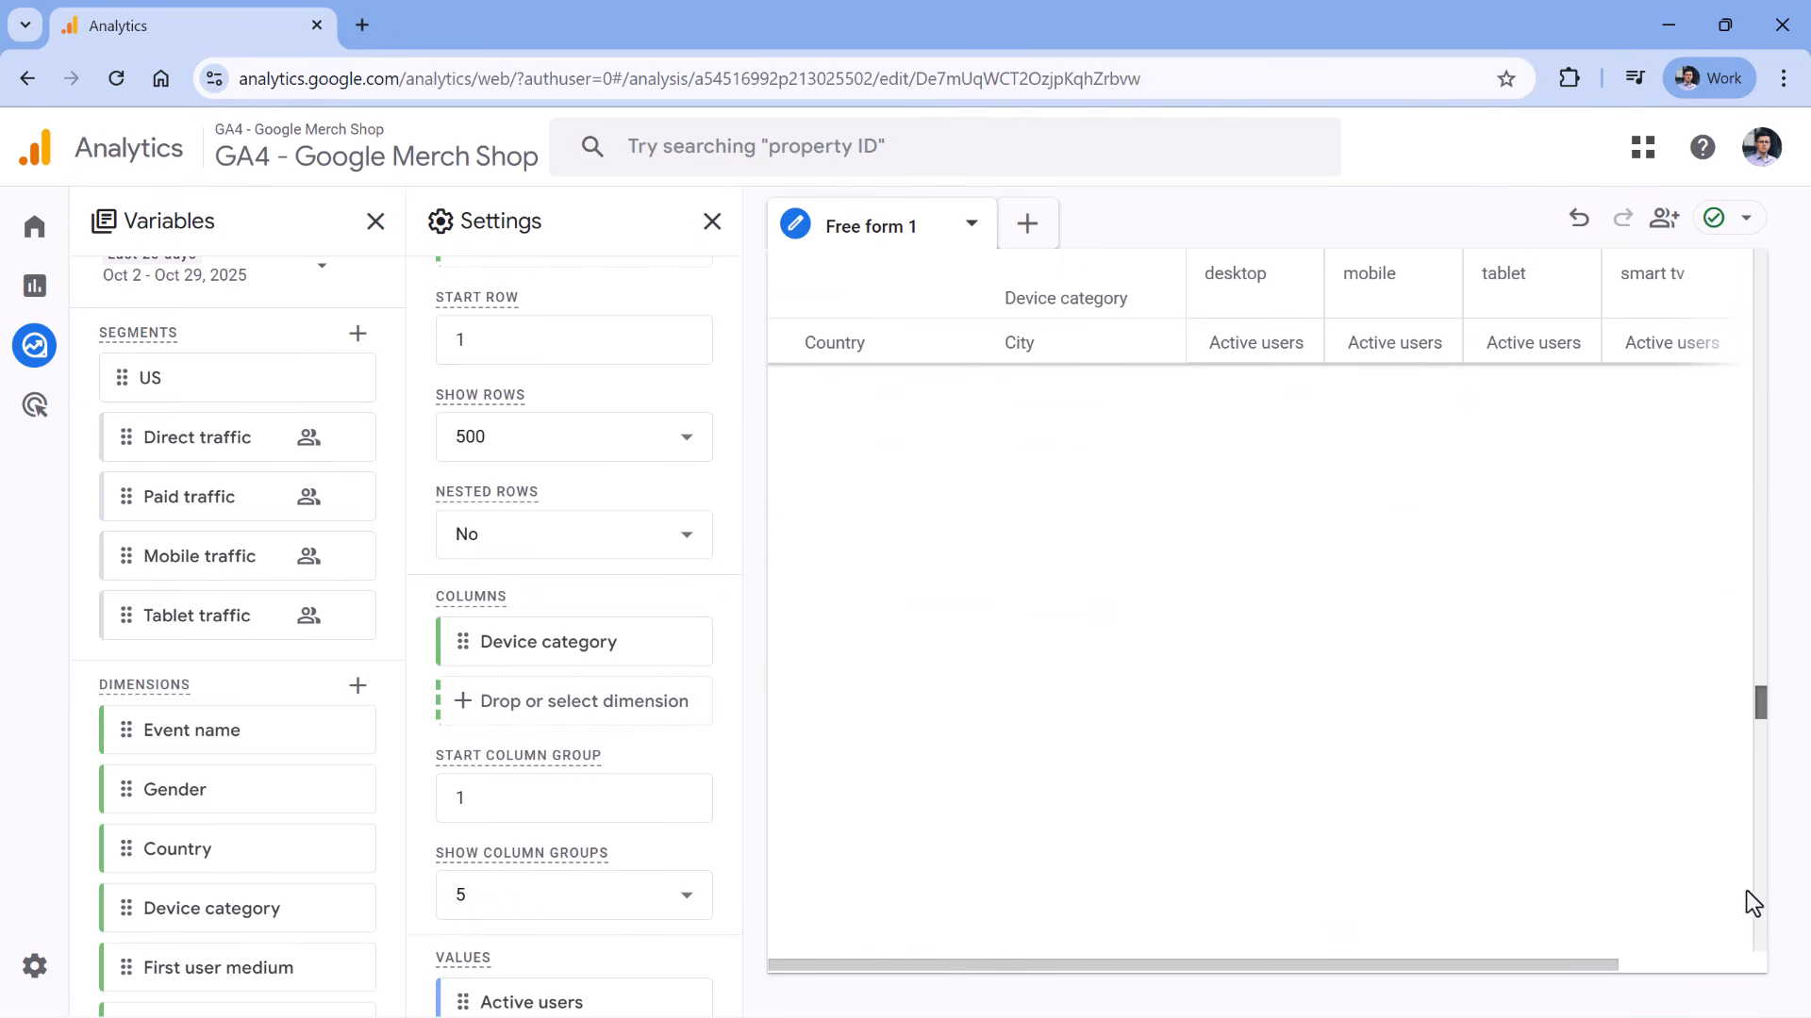
{"action": "left_click_drag", "start_coordinate": [1753, 903], "coordinate": [1758, 315]}
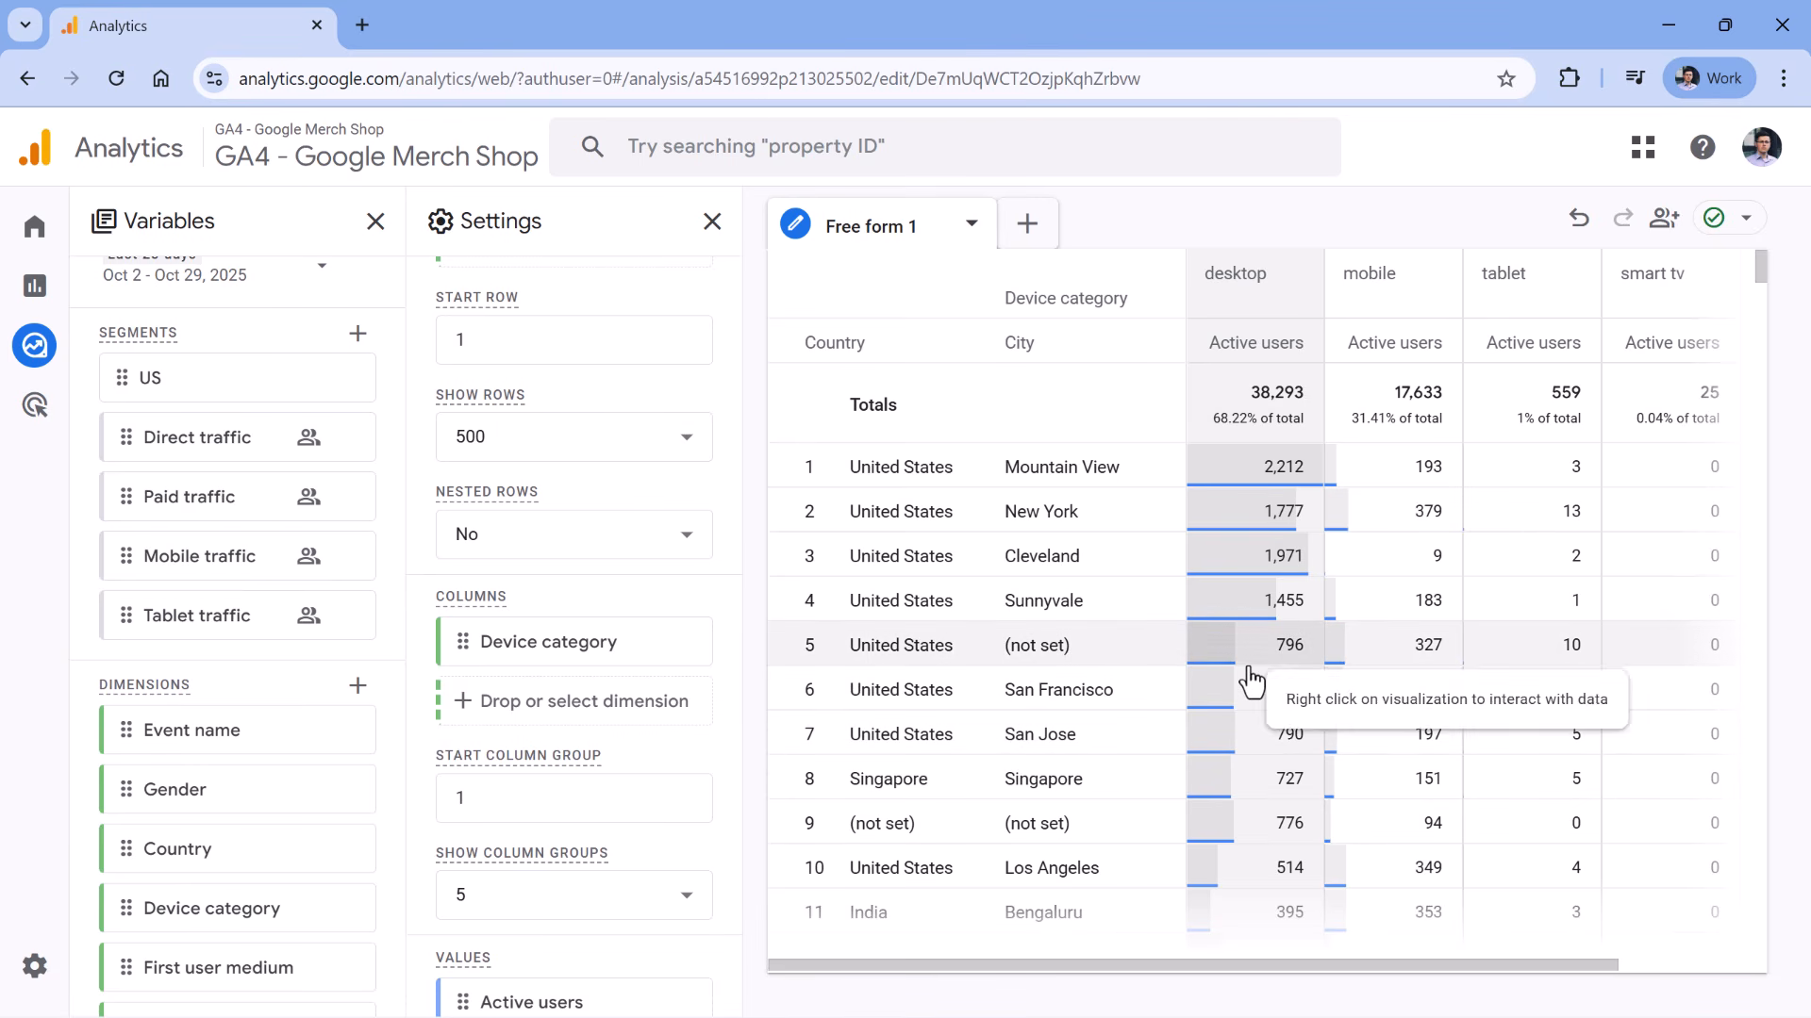
{"action": "left_click_drag", "start_coordinate": [1581, 970], "coordinate": [1321, 961]}
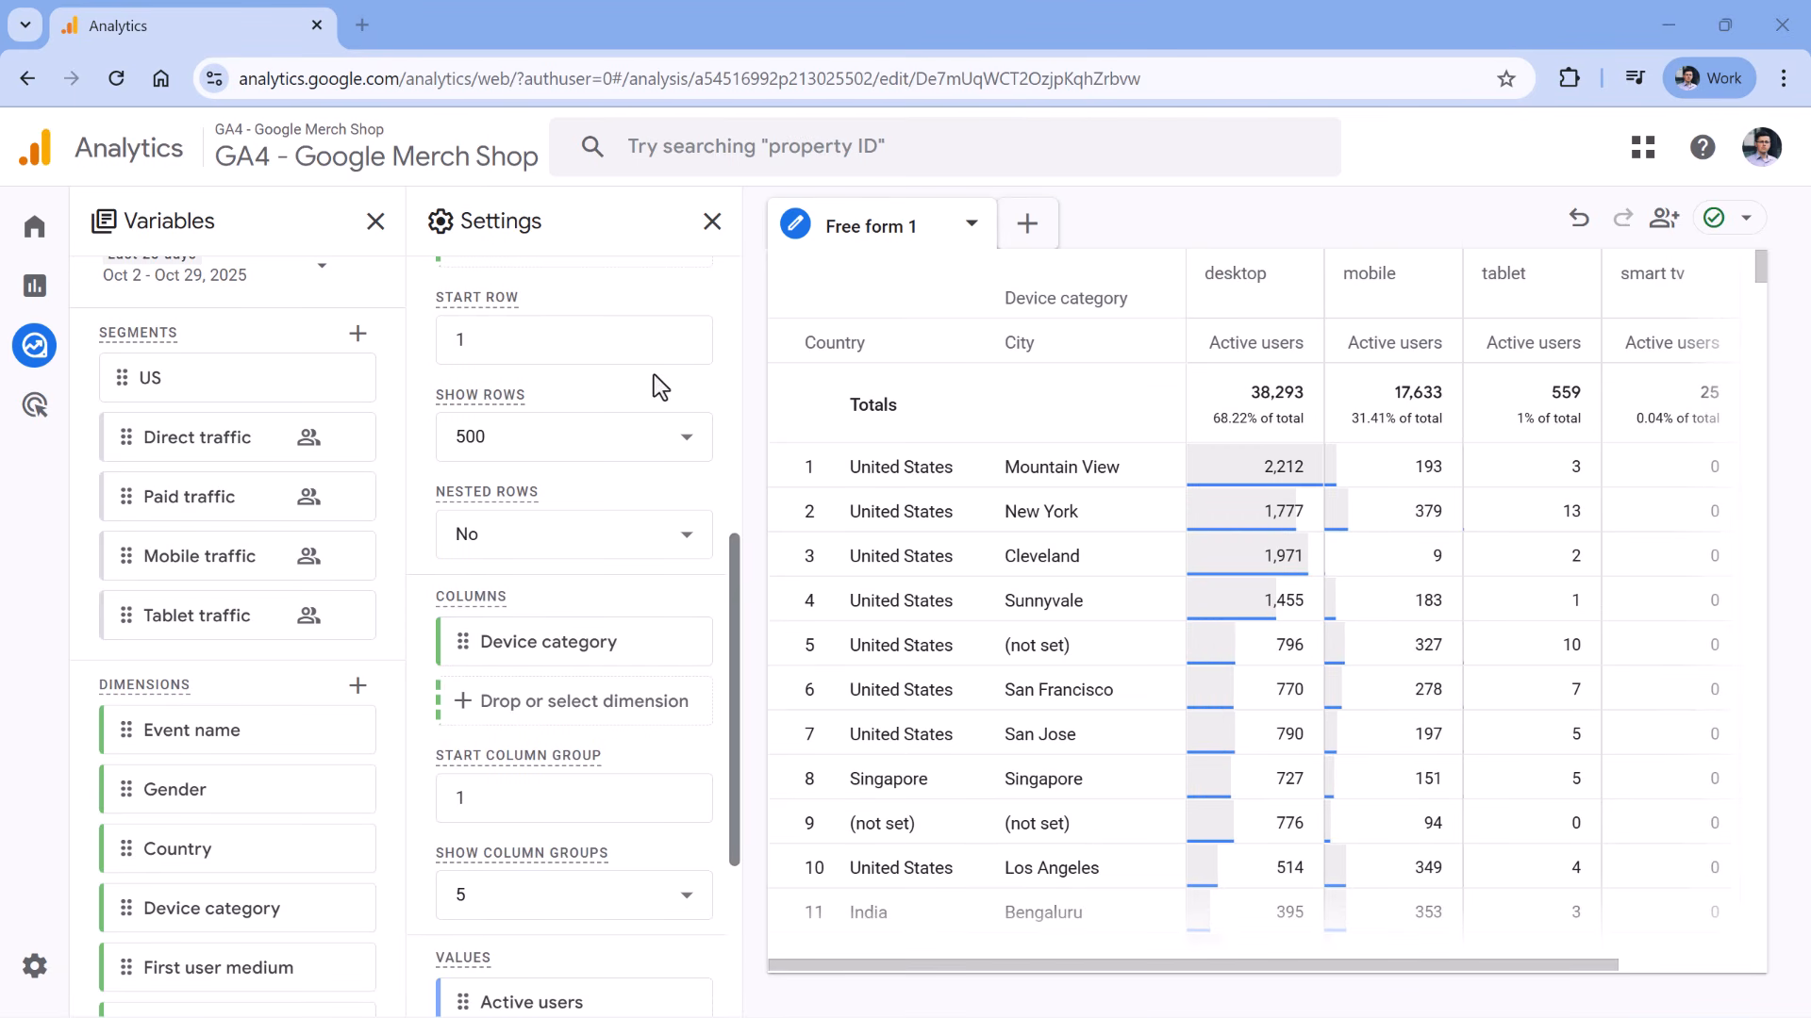
{"action": "scroll", "coordinate": [529, 377], "scroll_direction": "up", "scroll_amount": 1}
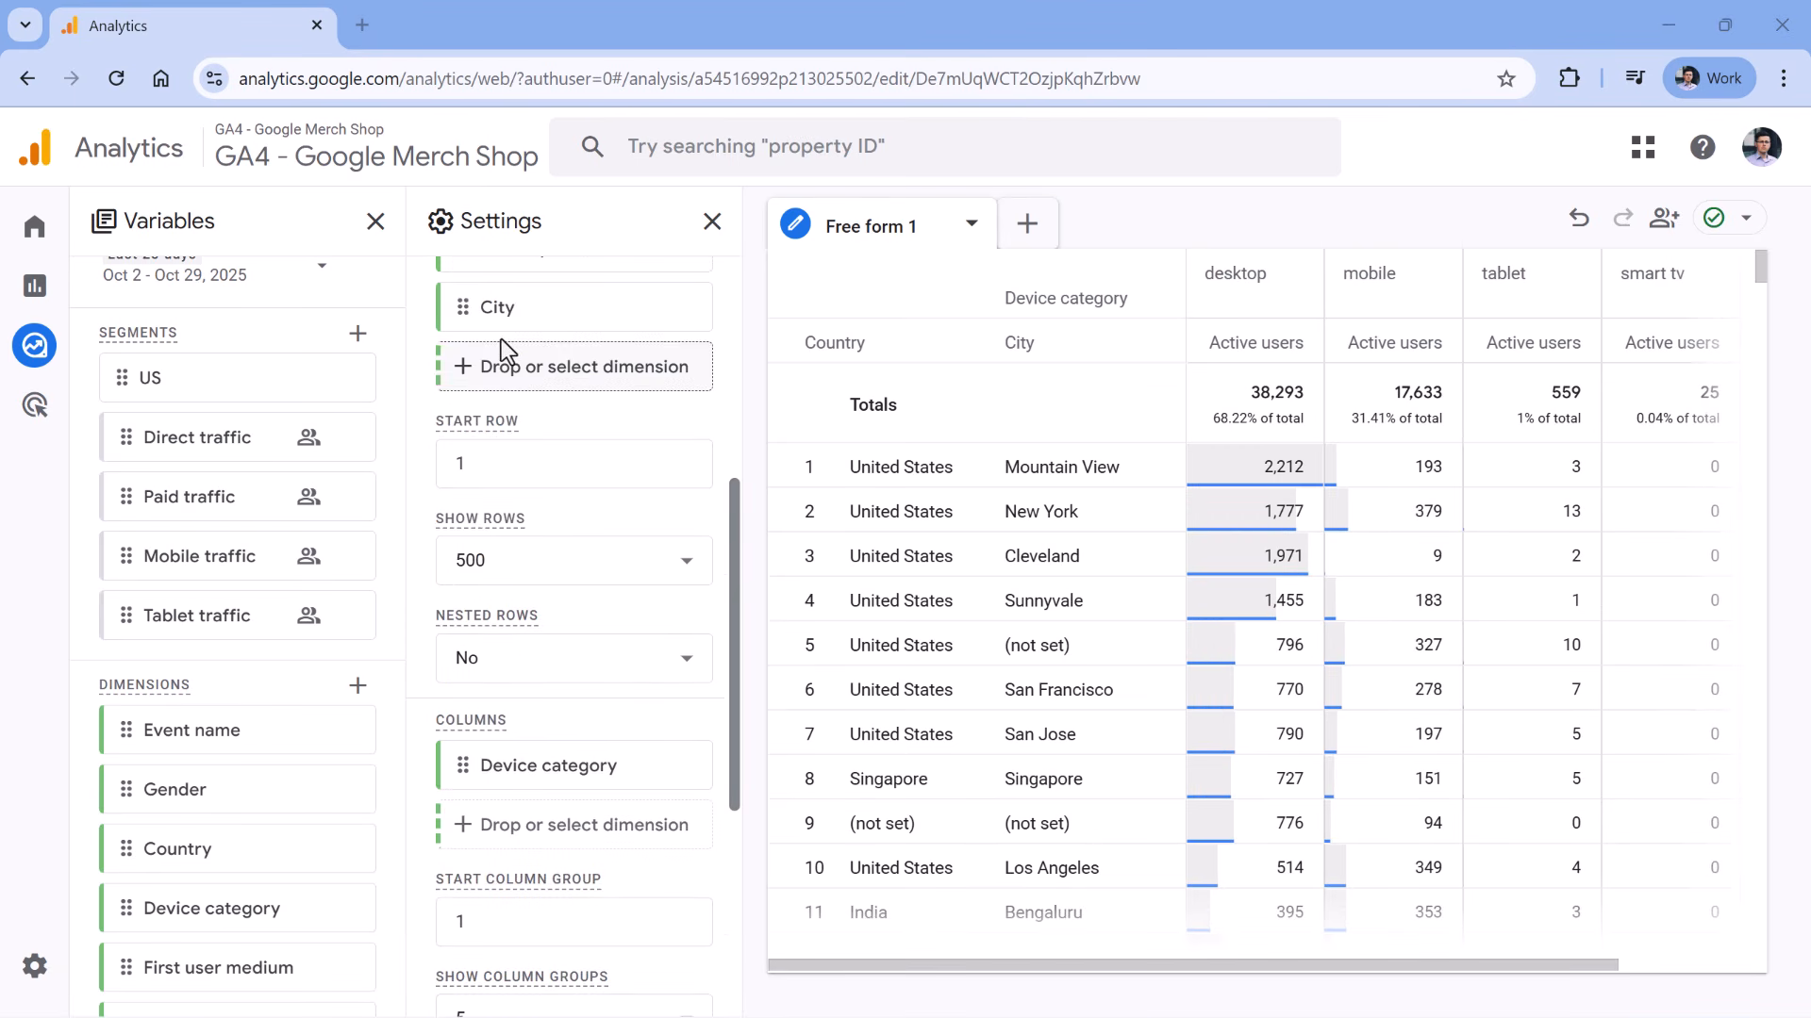
- Set the table's start row to 501
{"action": "left_click", "coordinate": [477, 461]}
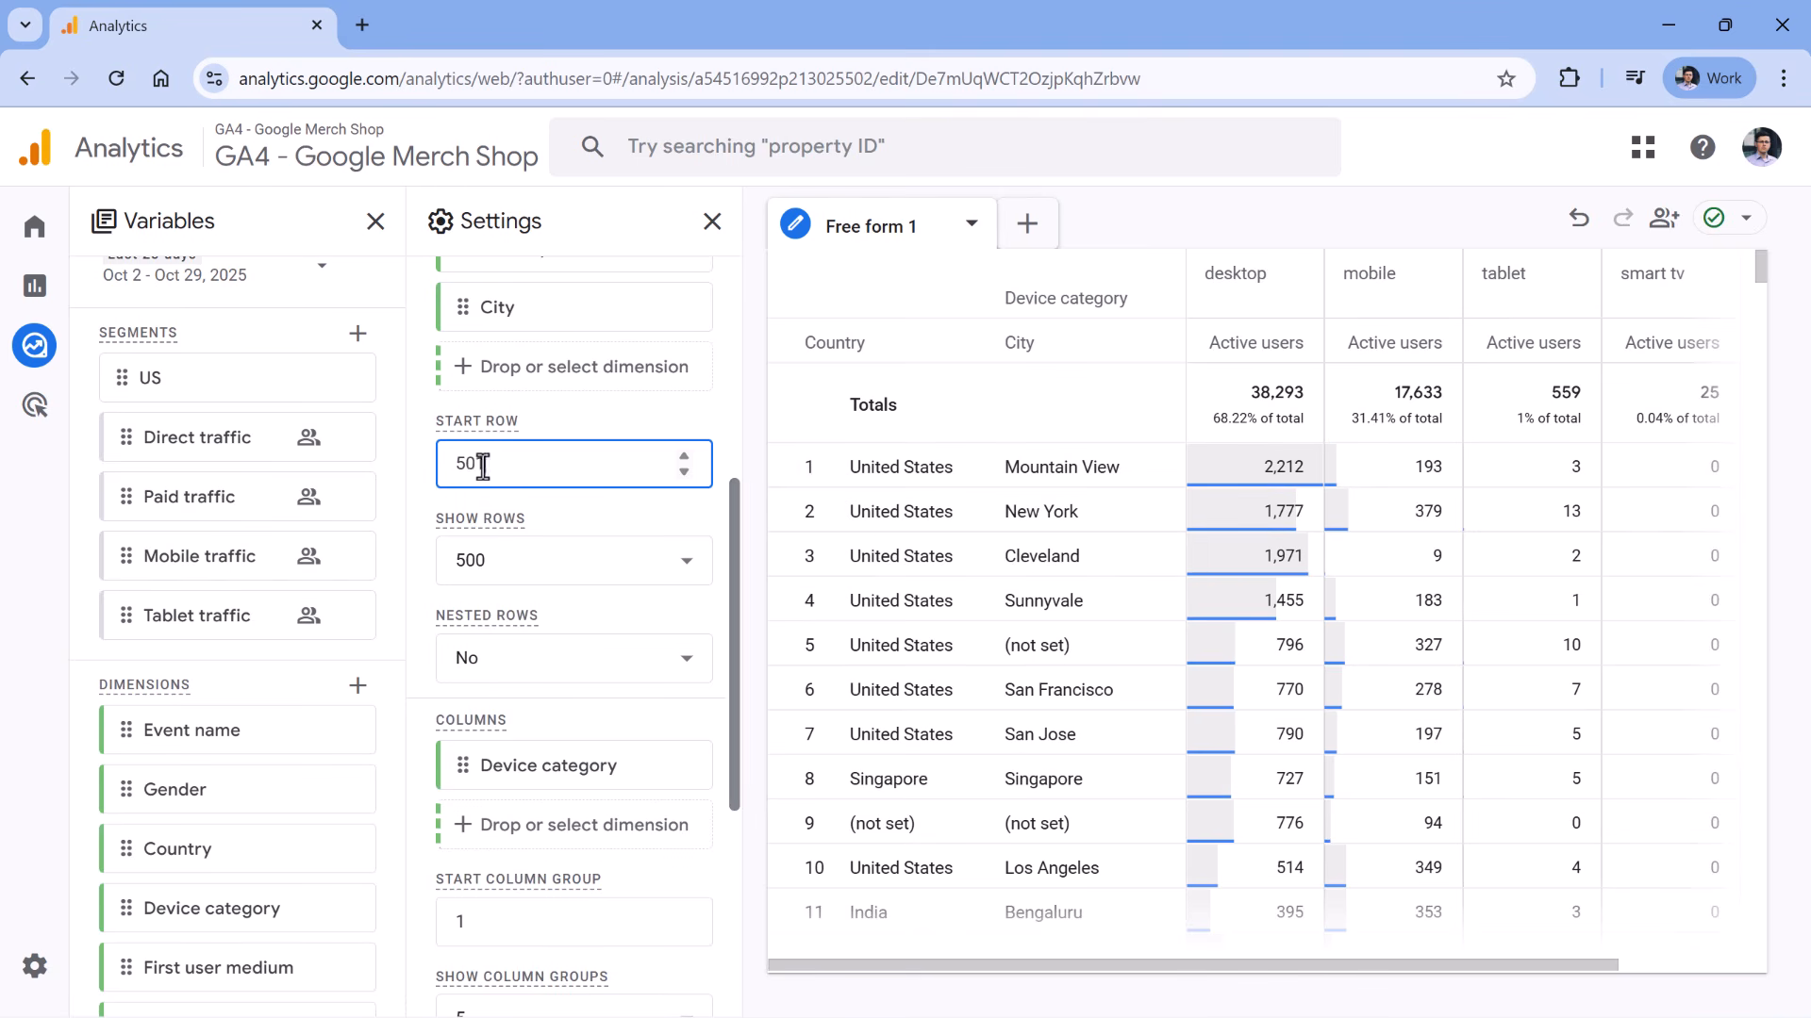
{"action": "left_click", "coordinate": [751, 413]}
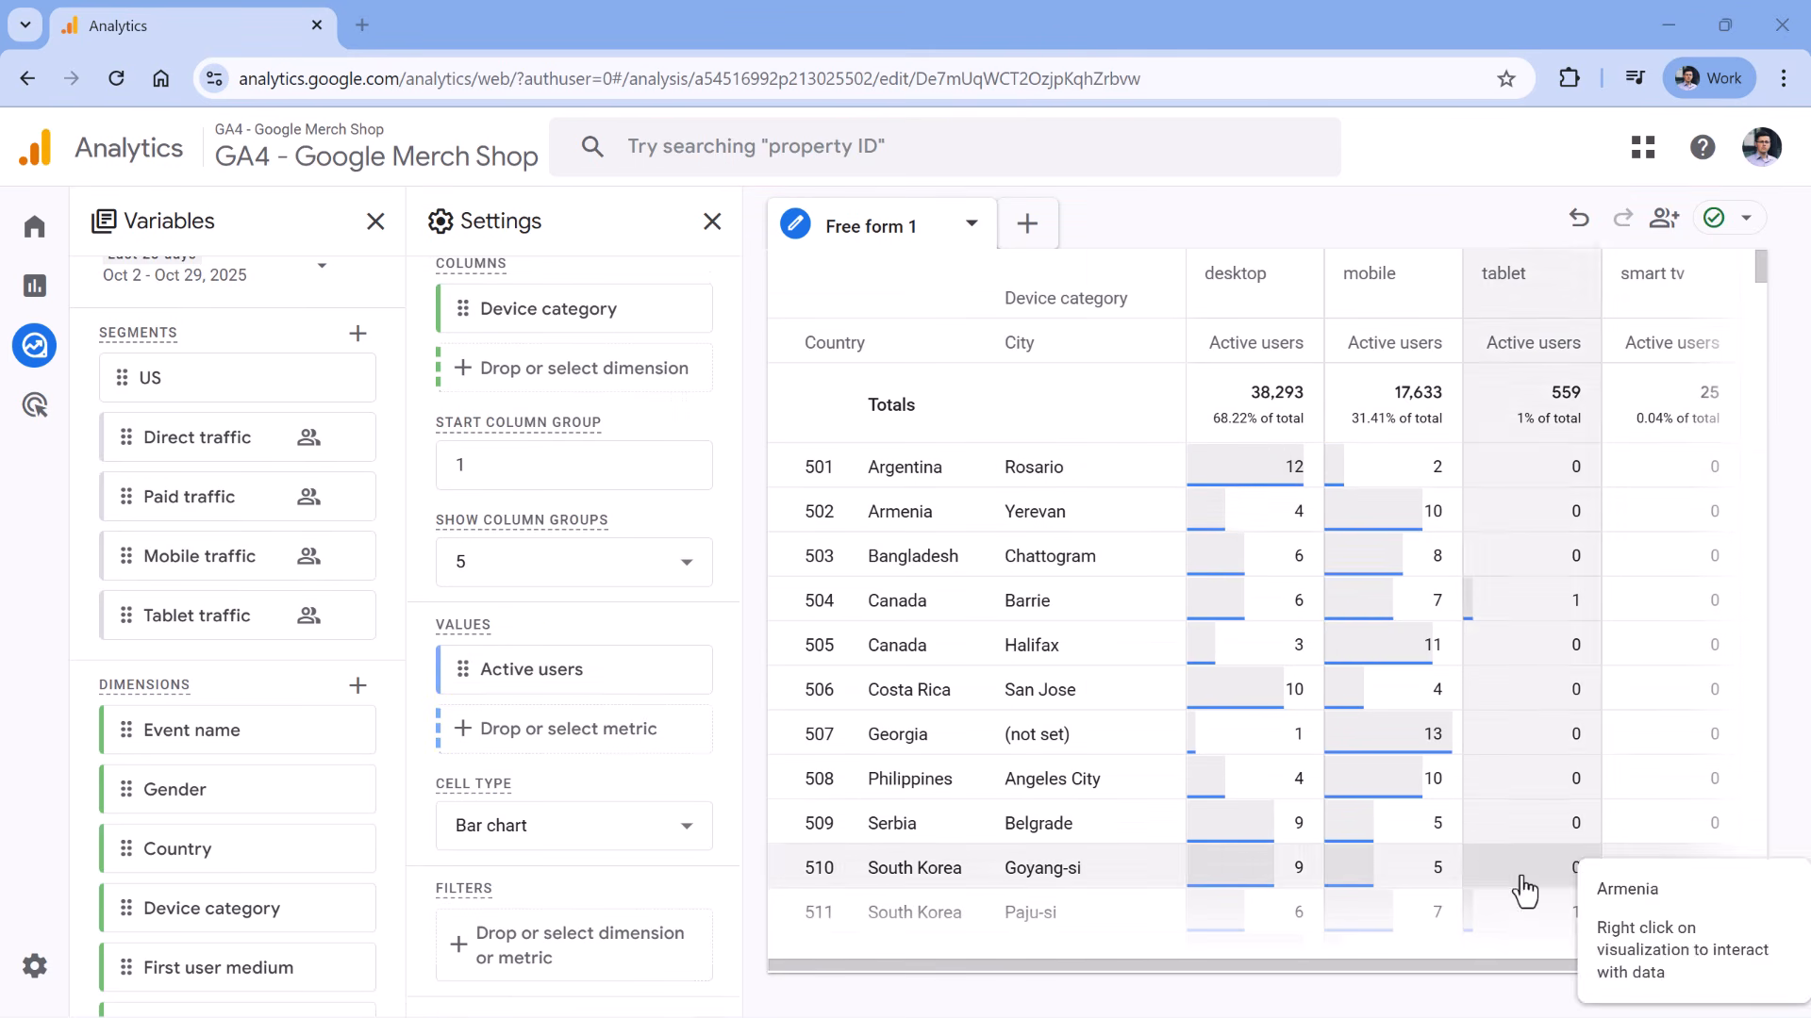
{"action": "scroll", "coordinate": [564, 613], "scroll_direction": "up", "scroll_amount": 1}
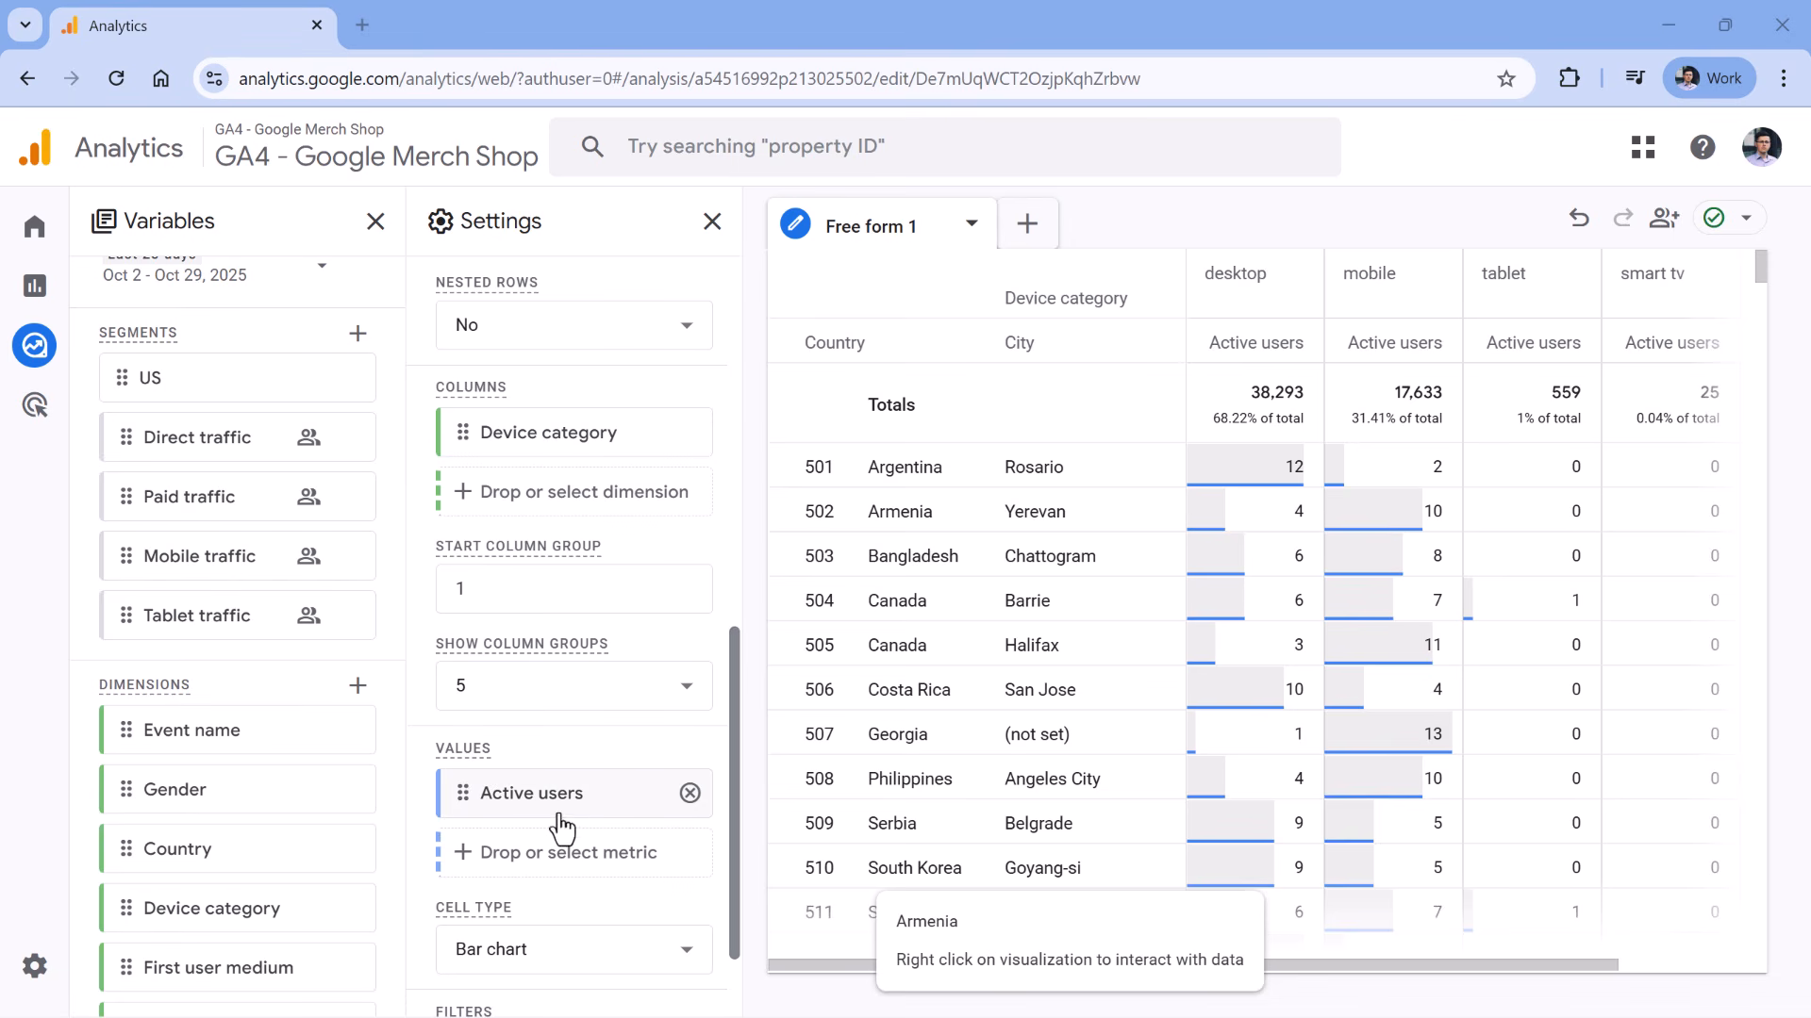
- Examine the Active users metric description and the options for adding more metrics to the values and dimensions to the columns
{"action": "mouse_move", "coordinate": [572, 816]}
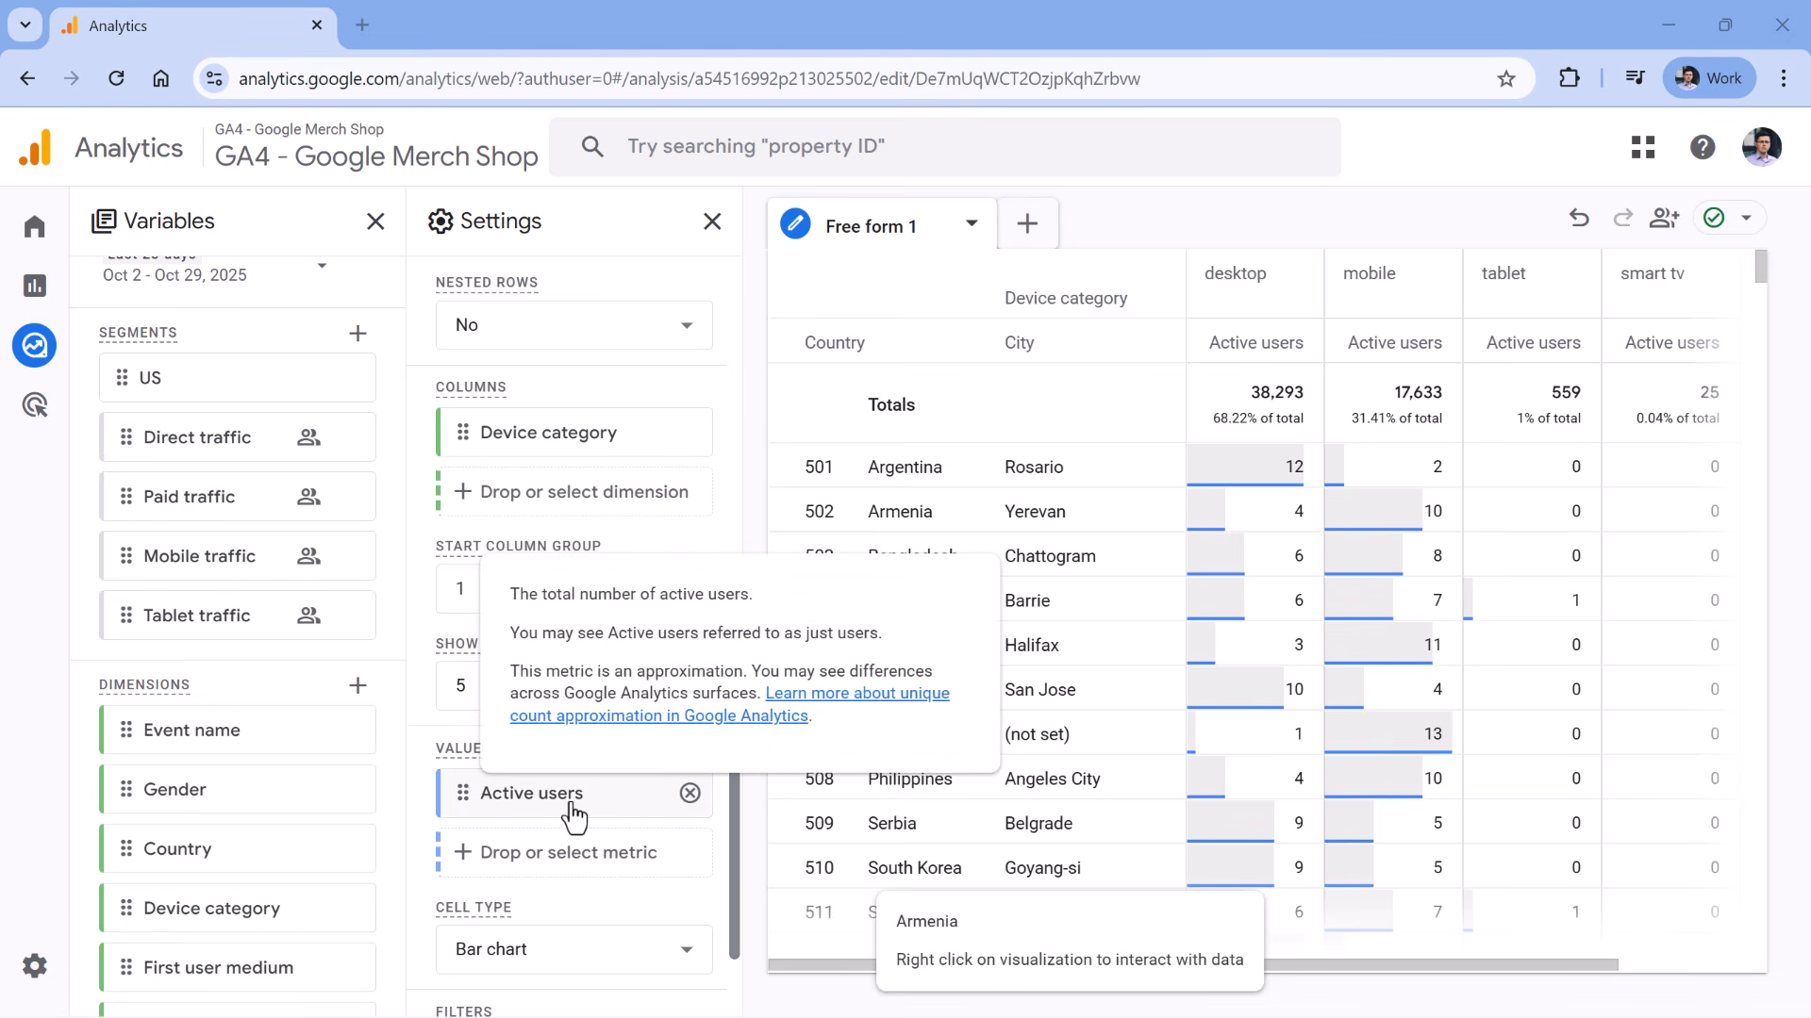
{"action": "scroll", "coordinate": [326, 603], "scroll_direction": "down", "scroll_amount": 2}
{"action": "scroll", "coordinate": [524, 396], "scroll_direction": "up", "scroll_amount": 1}
{"action": "scroll", "coordinate": [524, 387], "scroll_direction": "down", "scroll_amount": 1}
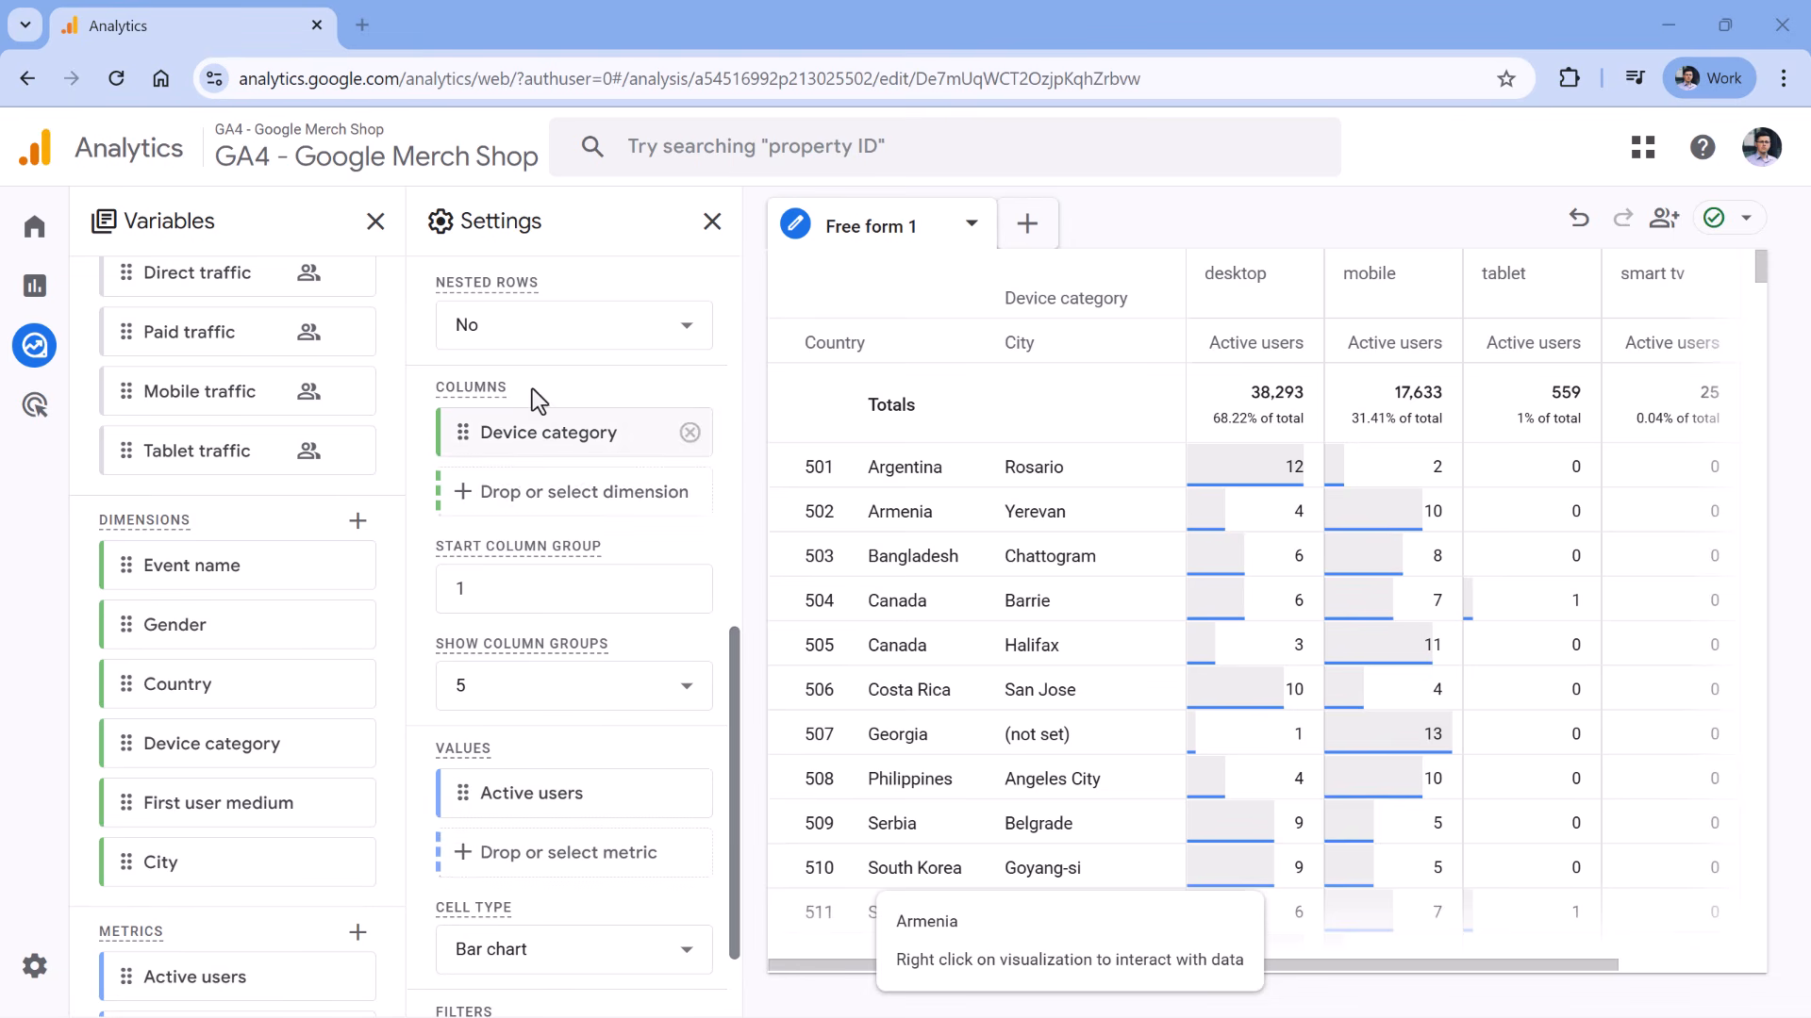
{"action": "left_click", "coordinate": [563, 872]}
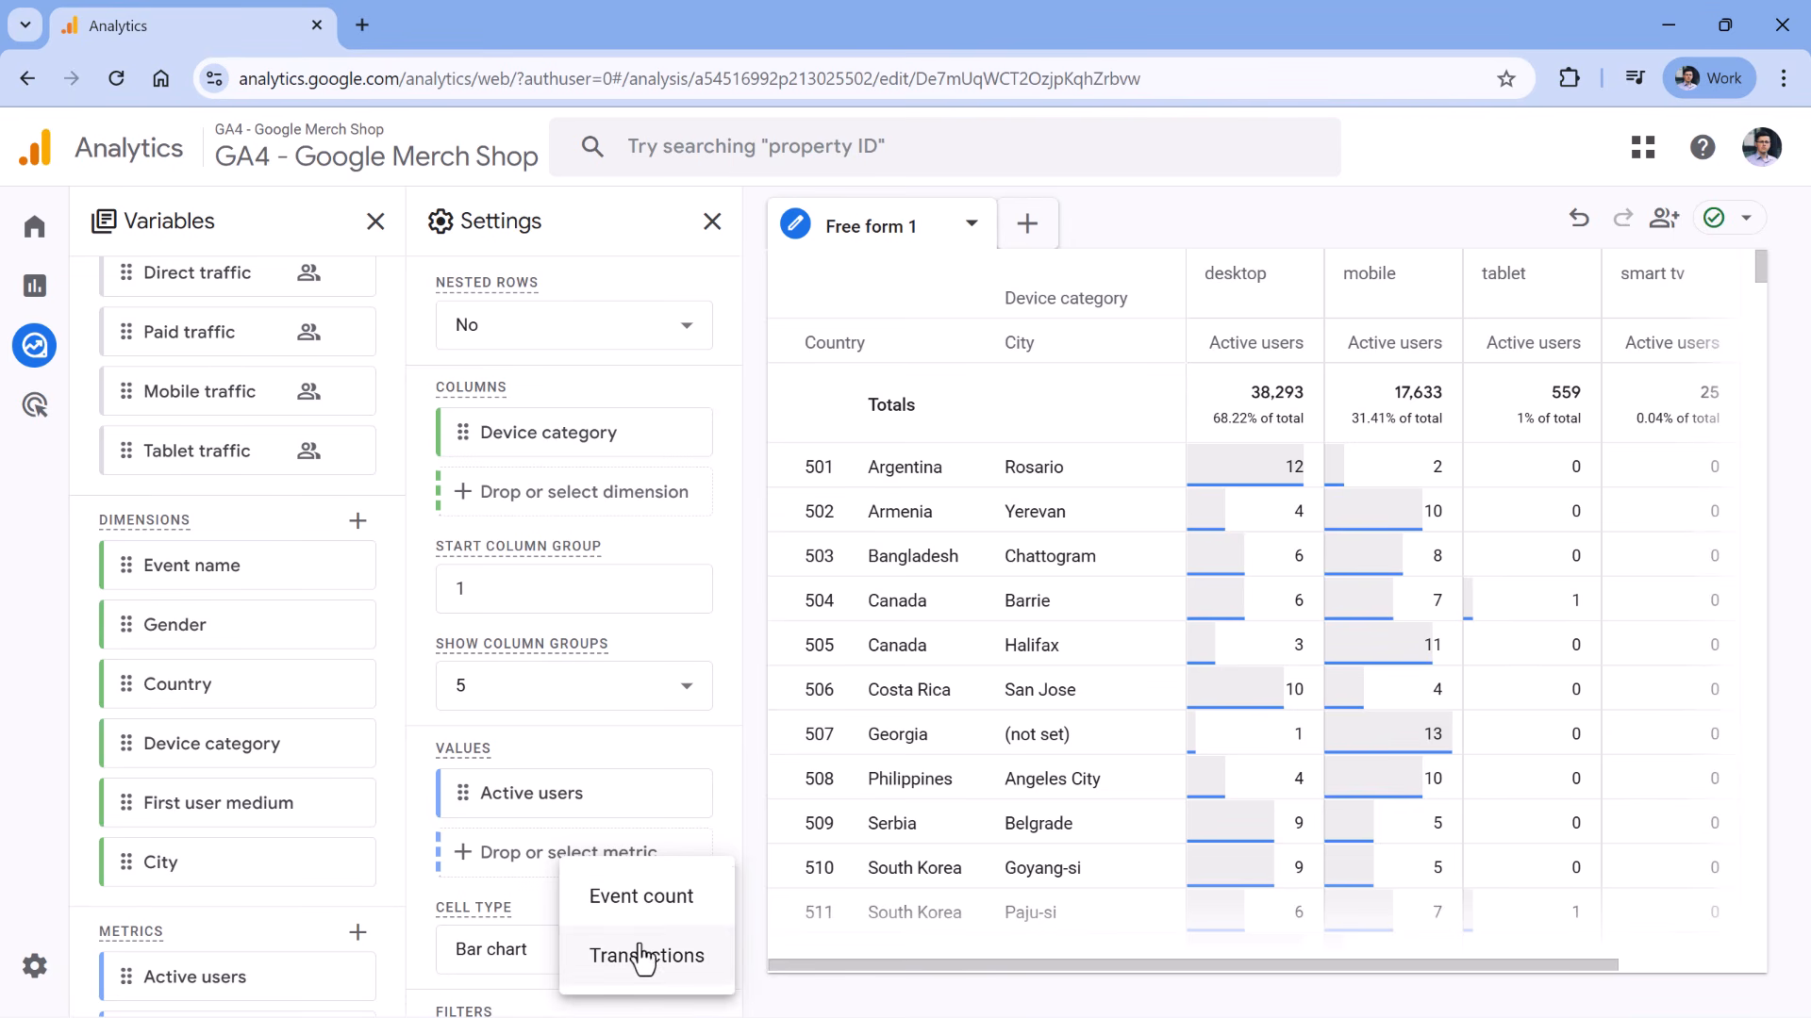
{"action": "left_click", "coordinate": [563, 506]}
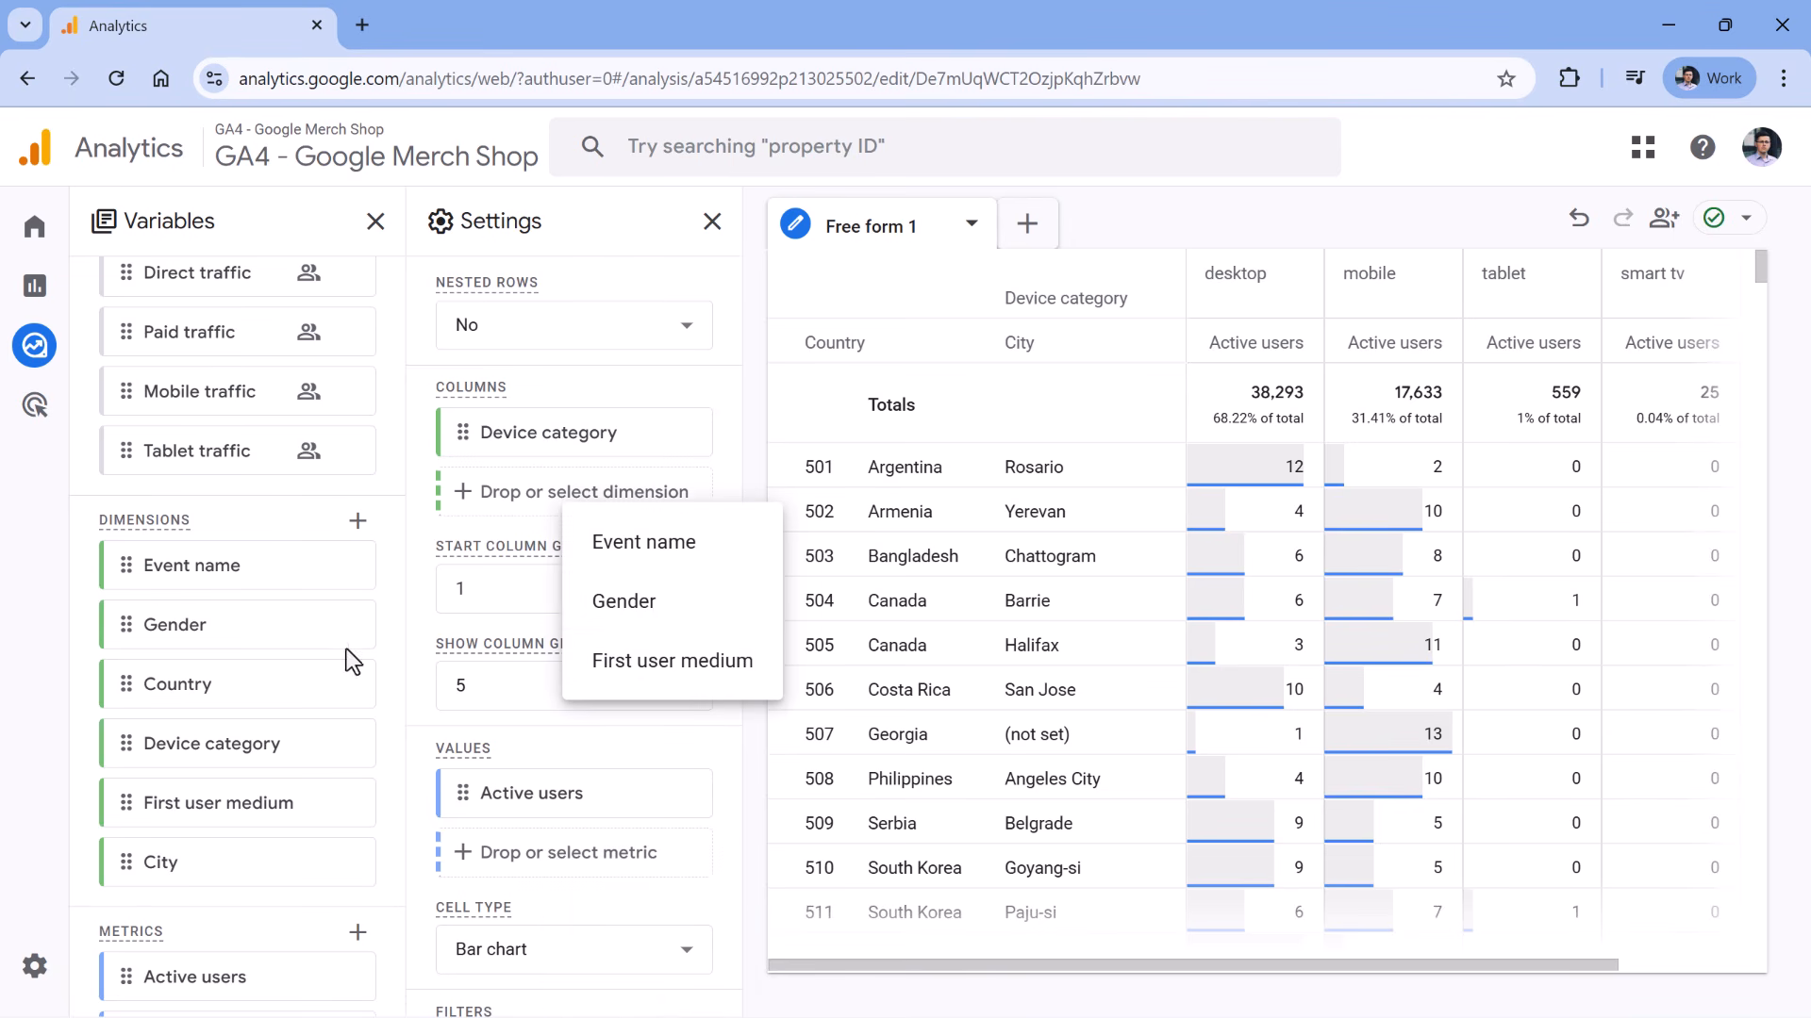
{"action": "left_click", "coordinate": [348, 622]}
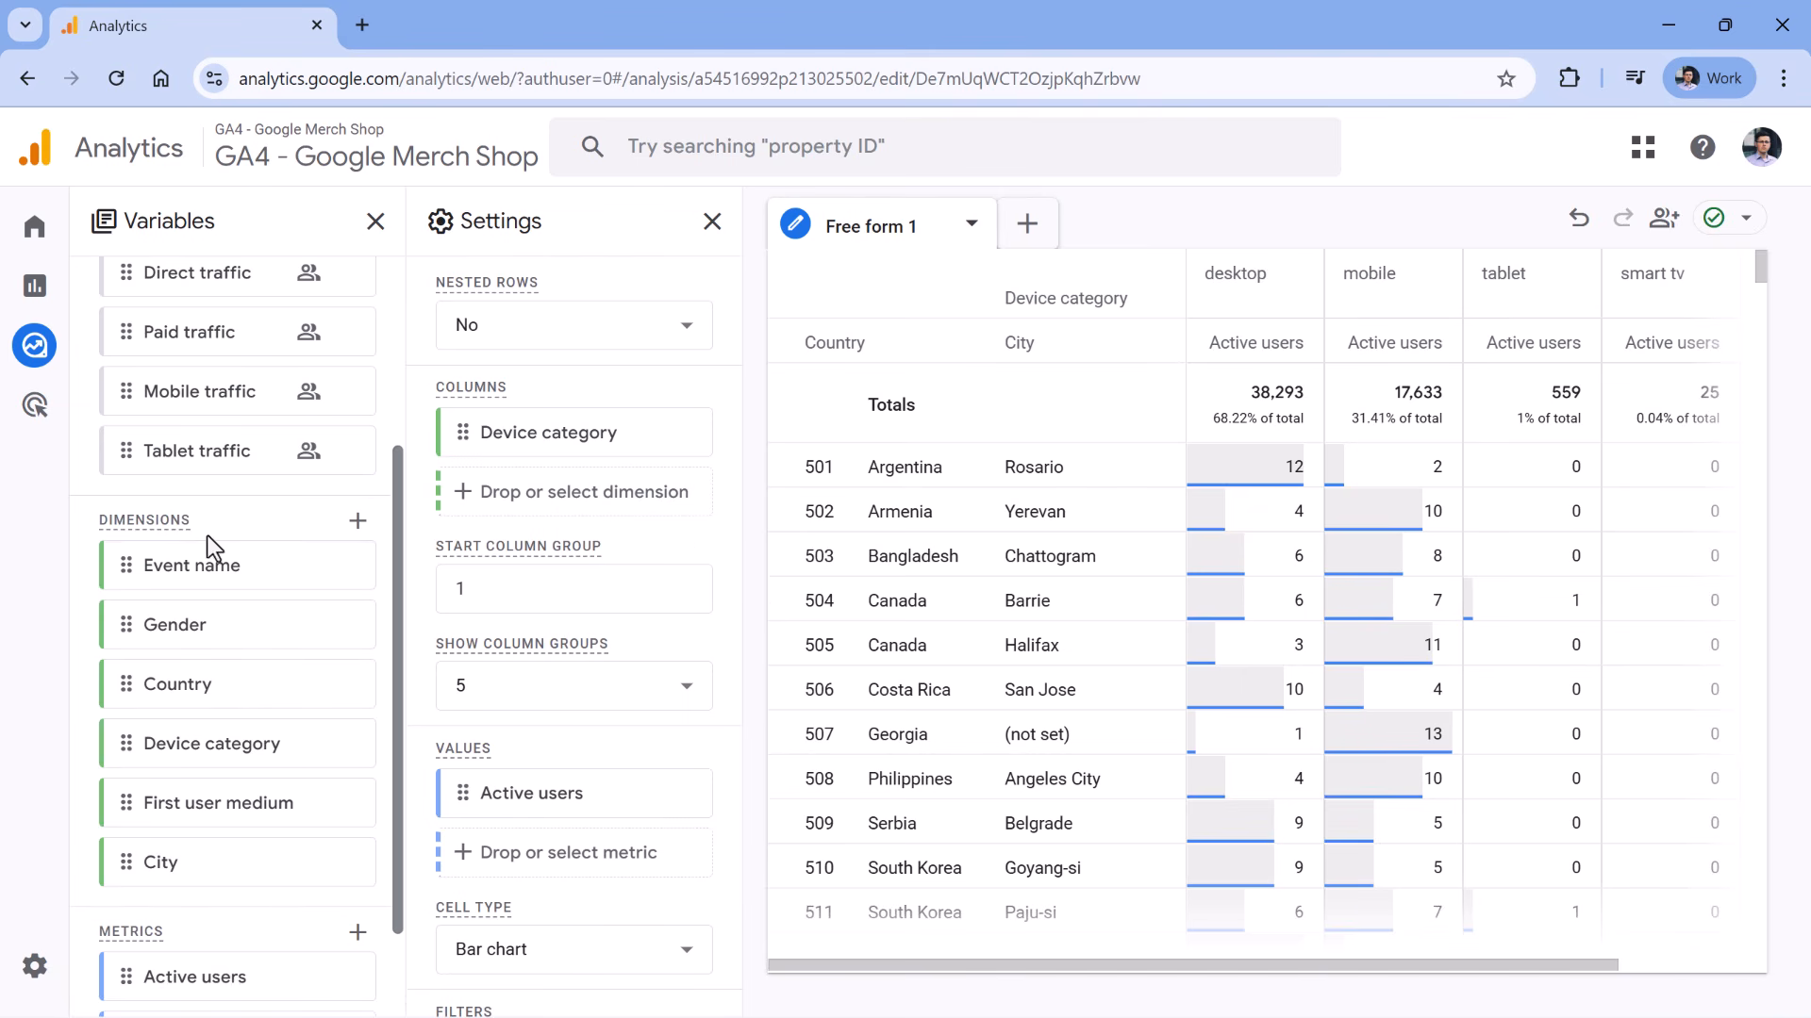
{"action": "left_click", "coordinate": [570, 491]}
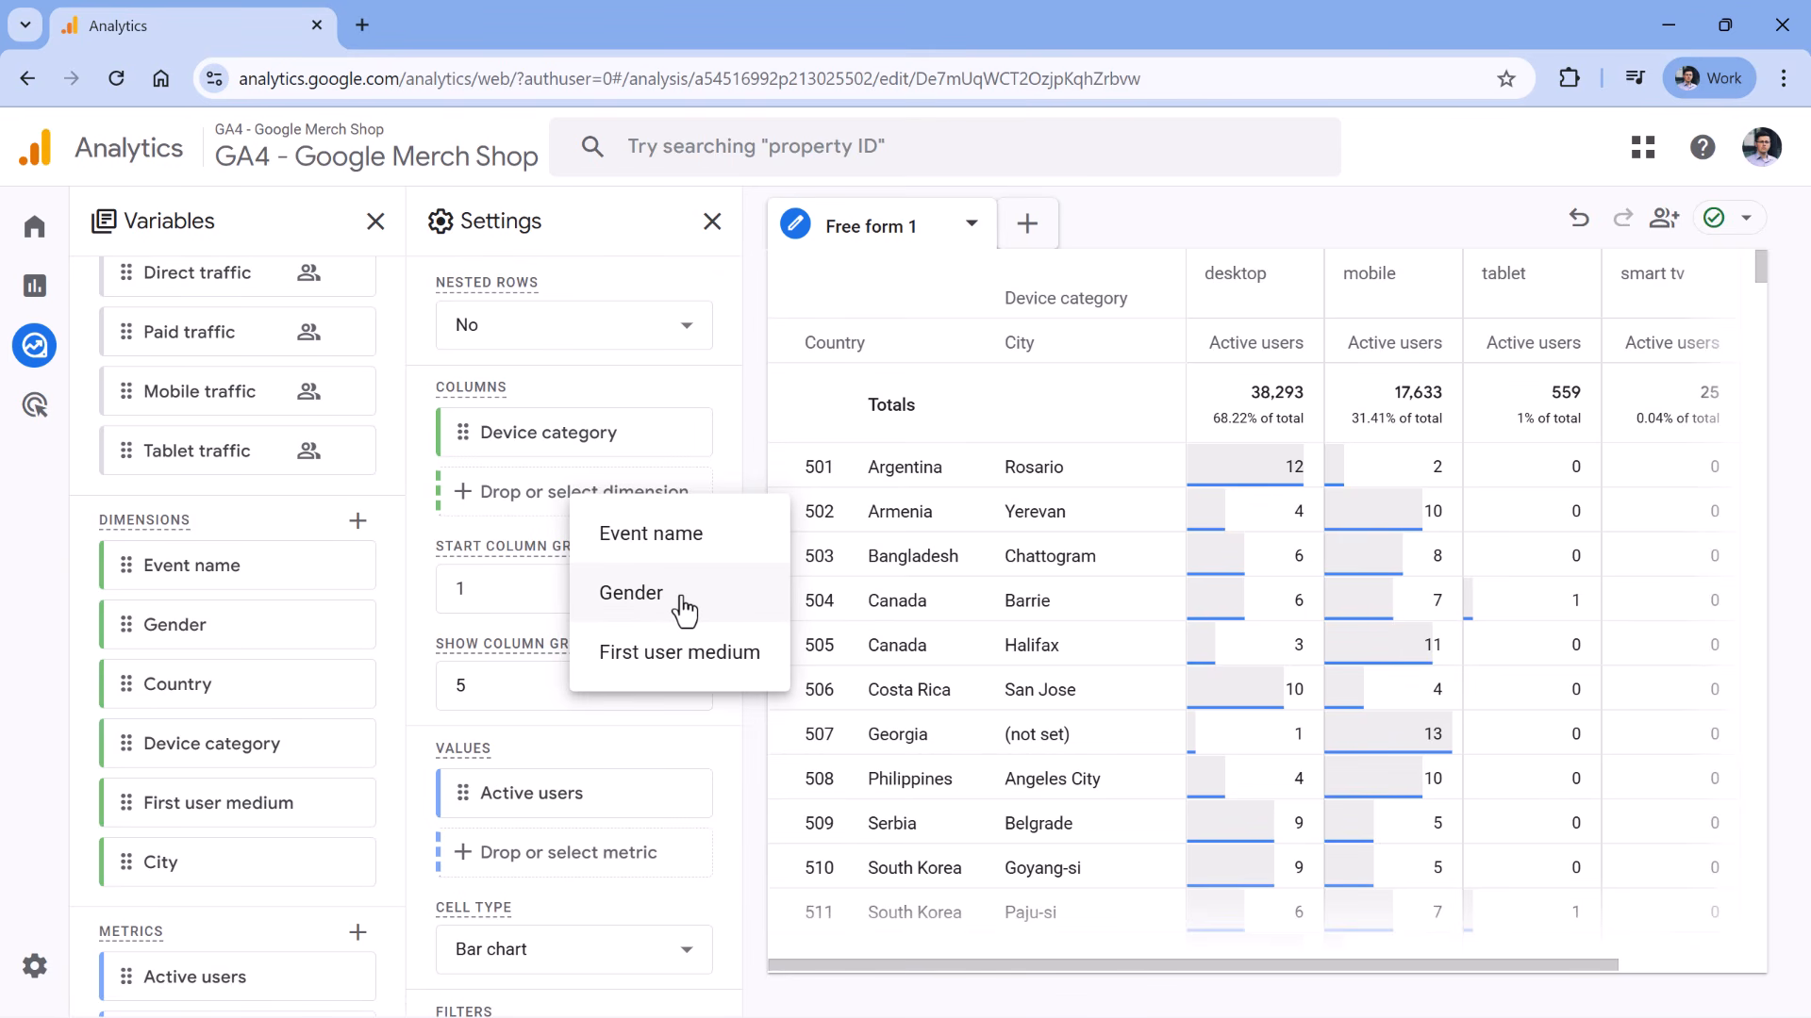
{"action": "left_click", "coordinate": [242, 519]}
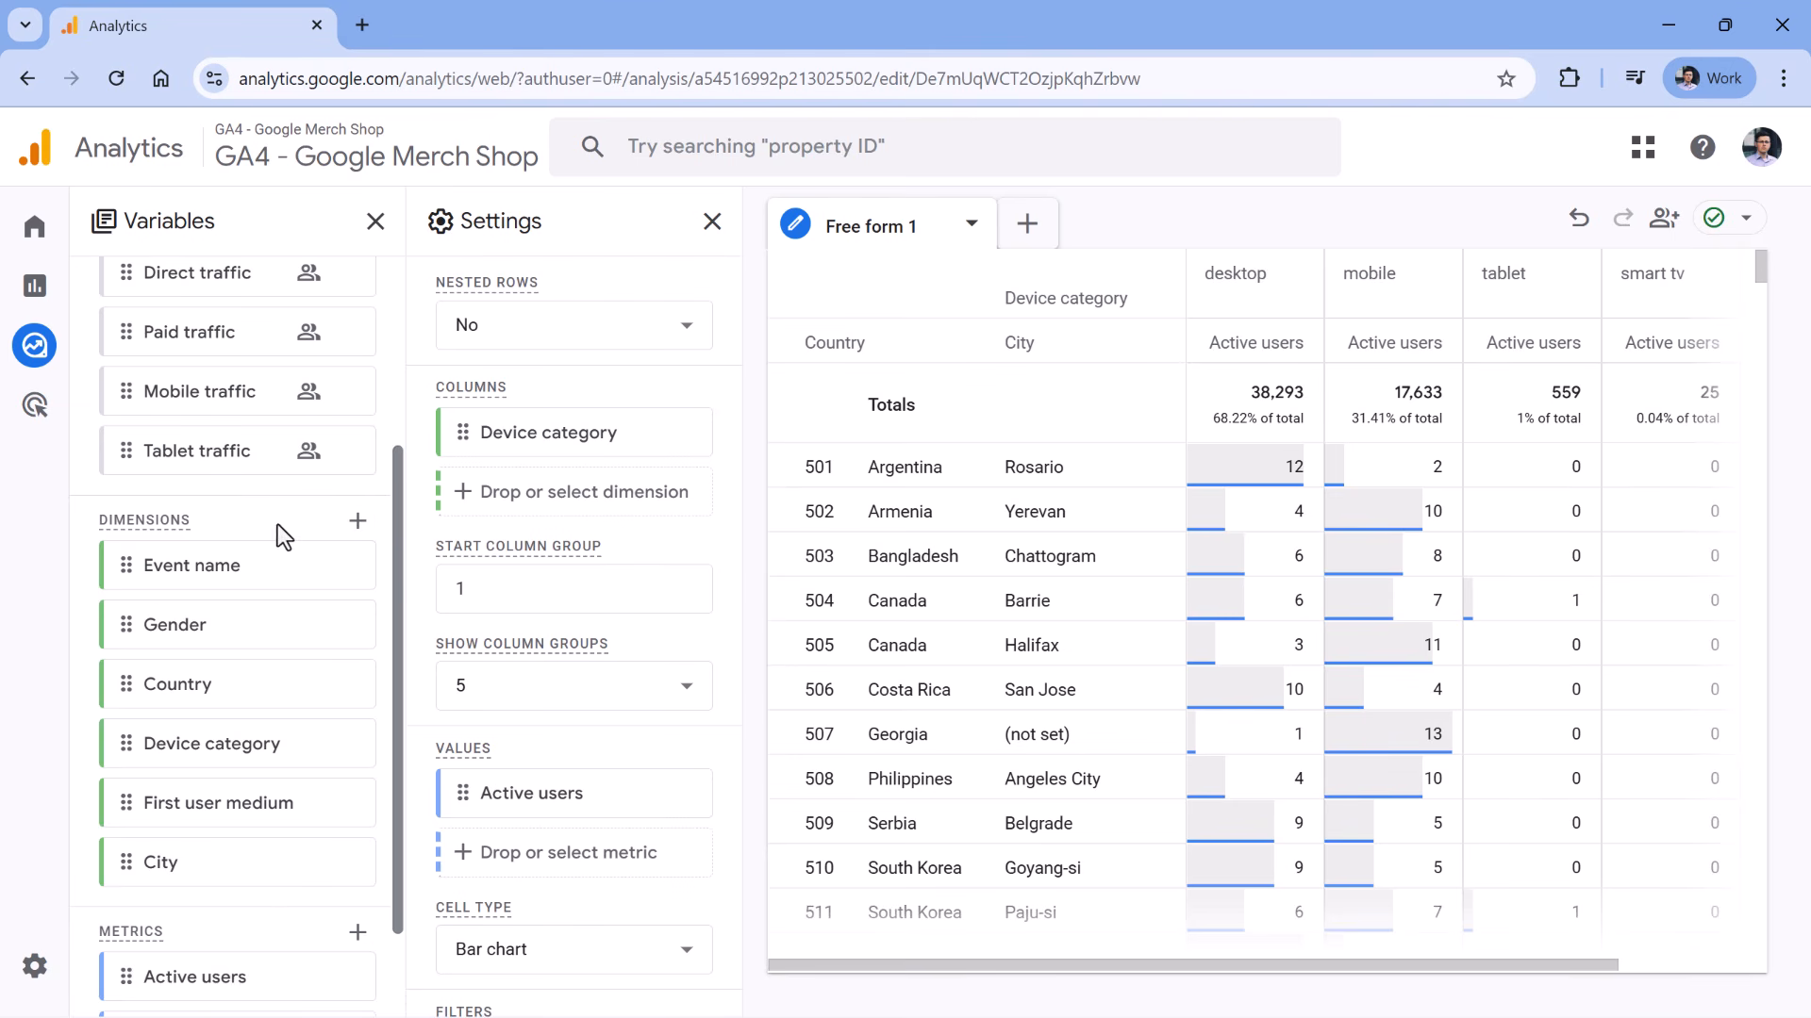
- Look through the exploration's dimension selector without changing it, and check which imported metrics can be added to the values
{"action": "left_click", "coordinate": [358, 520]}
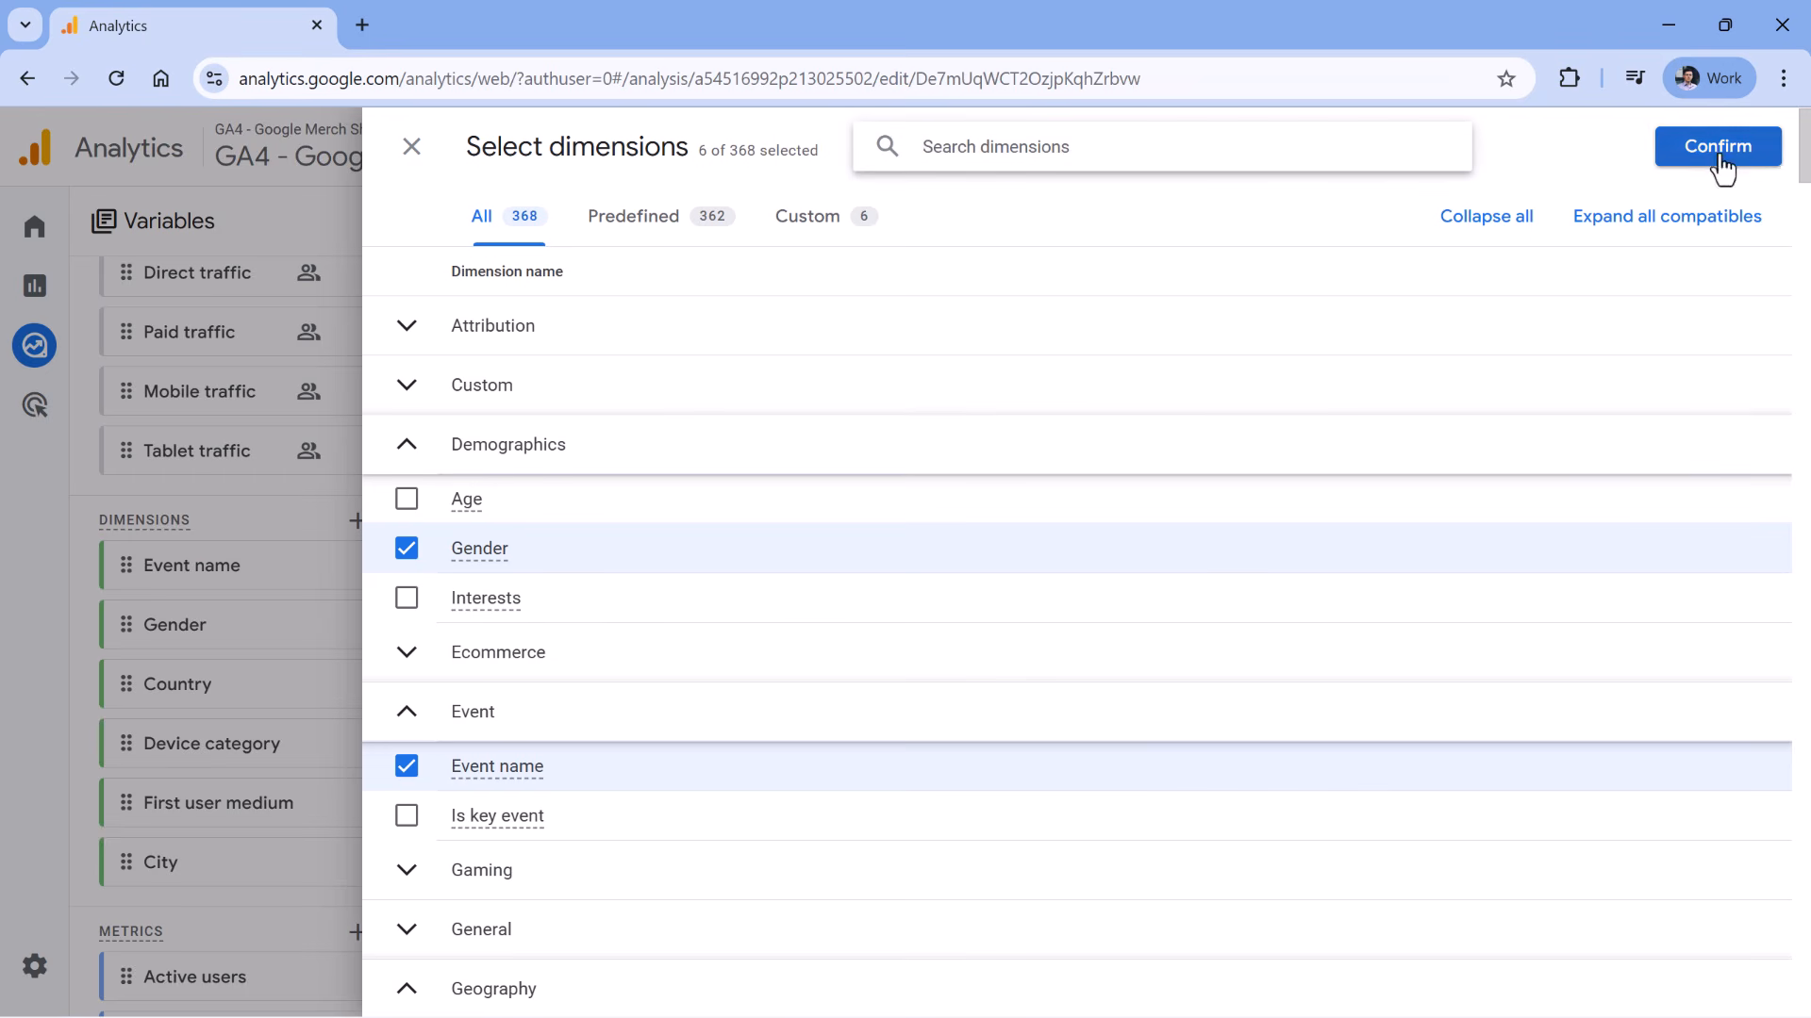
{"action": "left_click", "coordinate": [411, 151]}
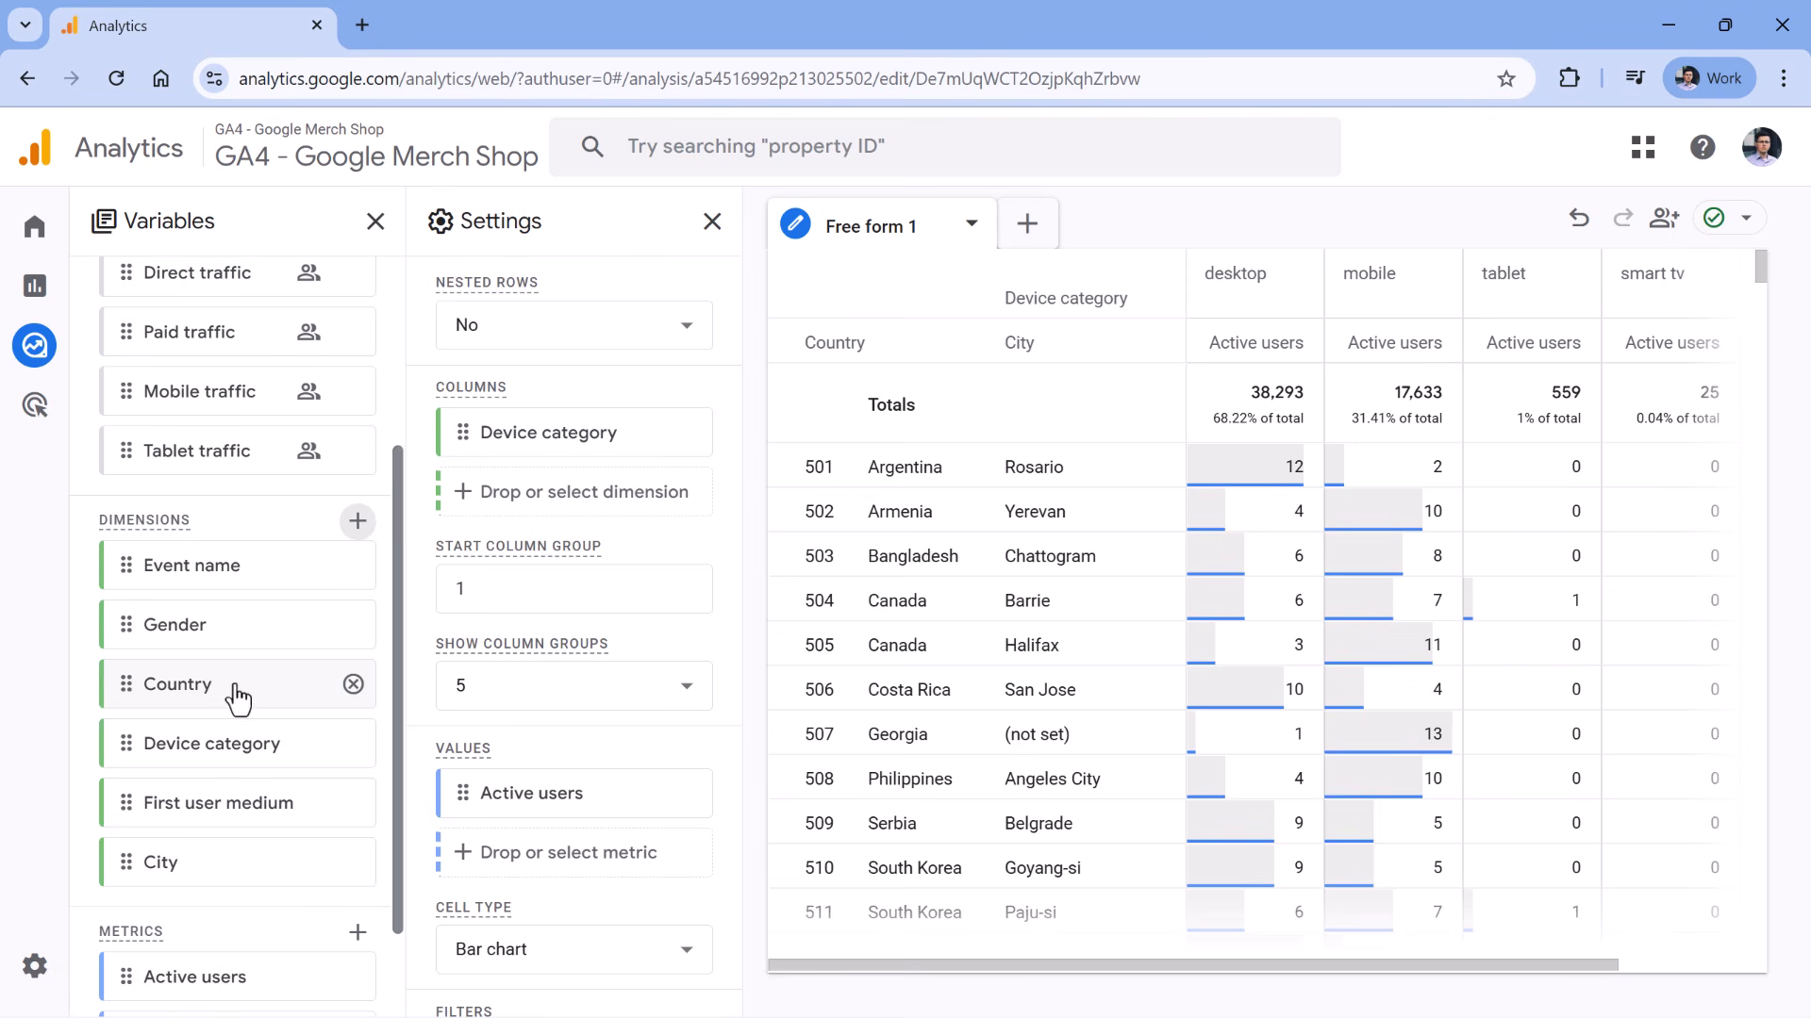
{"action": "scroll", "coordinate": [291, 666], "scroll_direction": "down", "scroll_amount": 2}
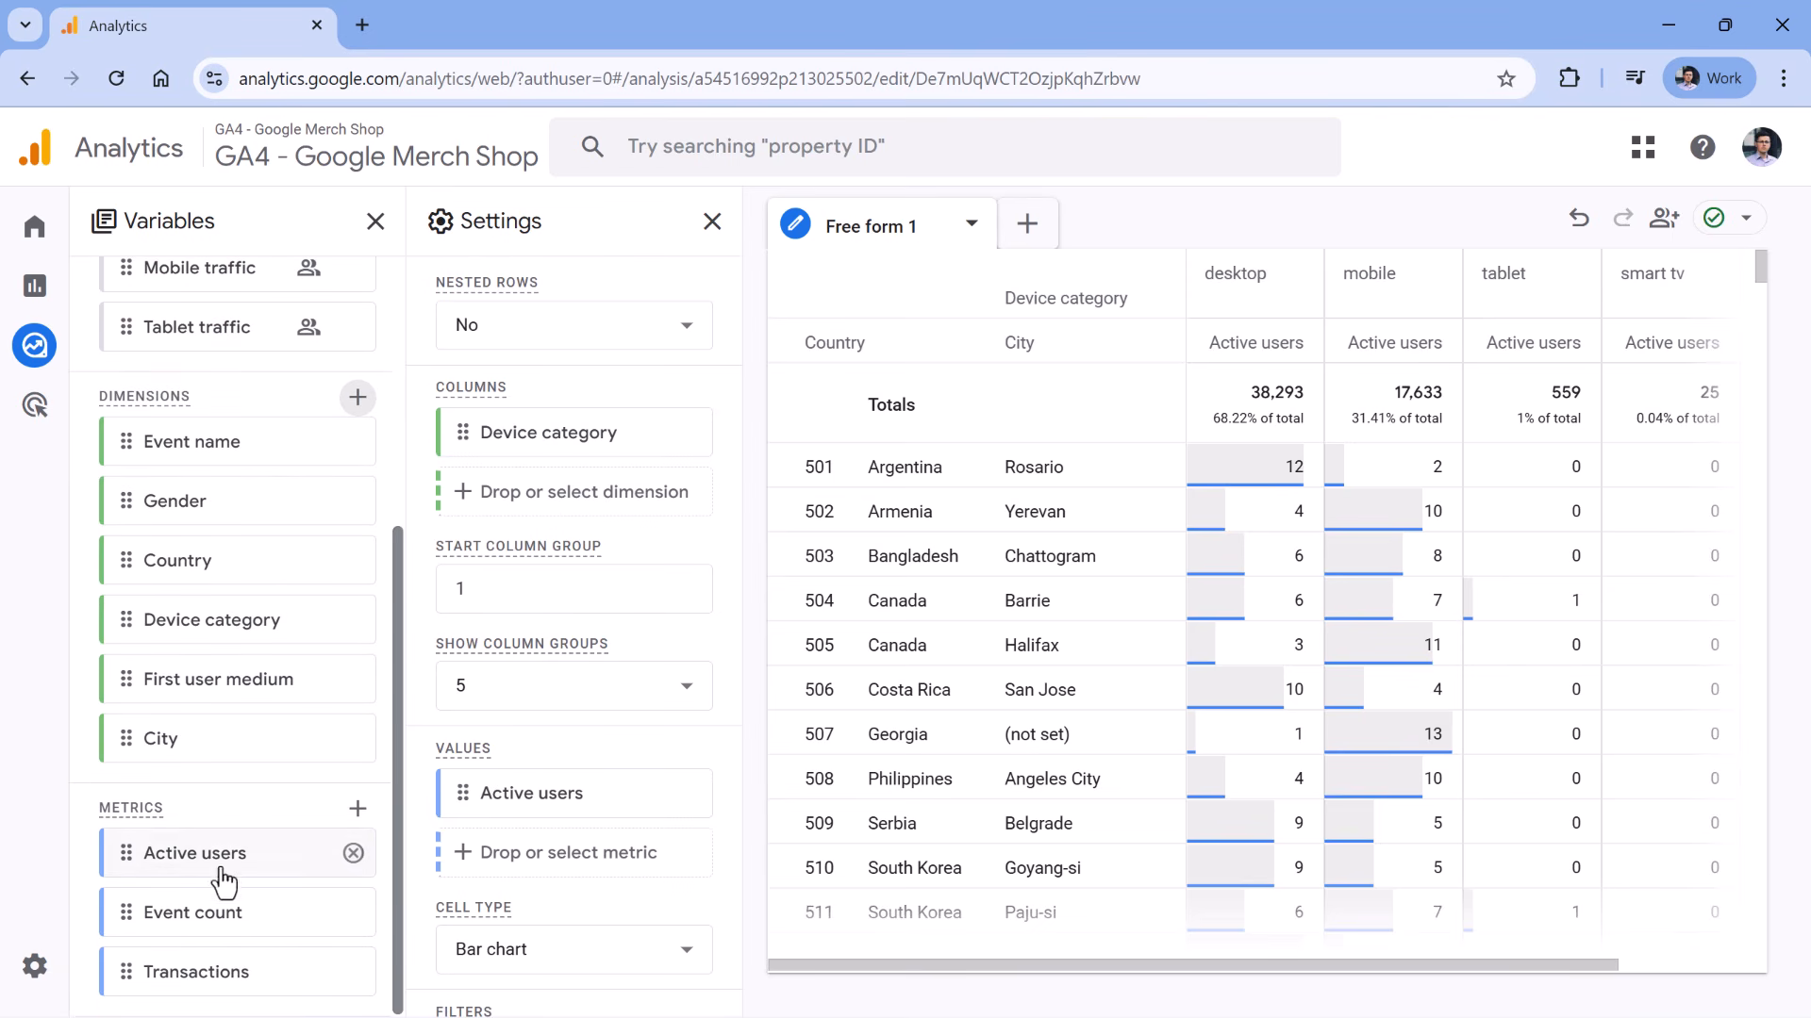
{"action": "left_click", "coordinate": [558, 870]}
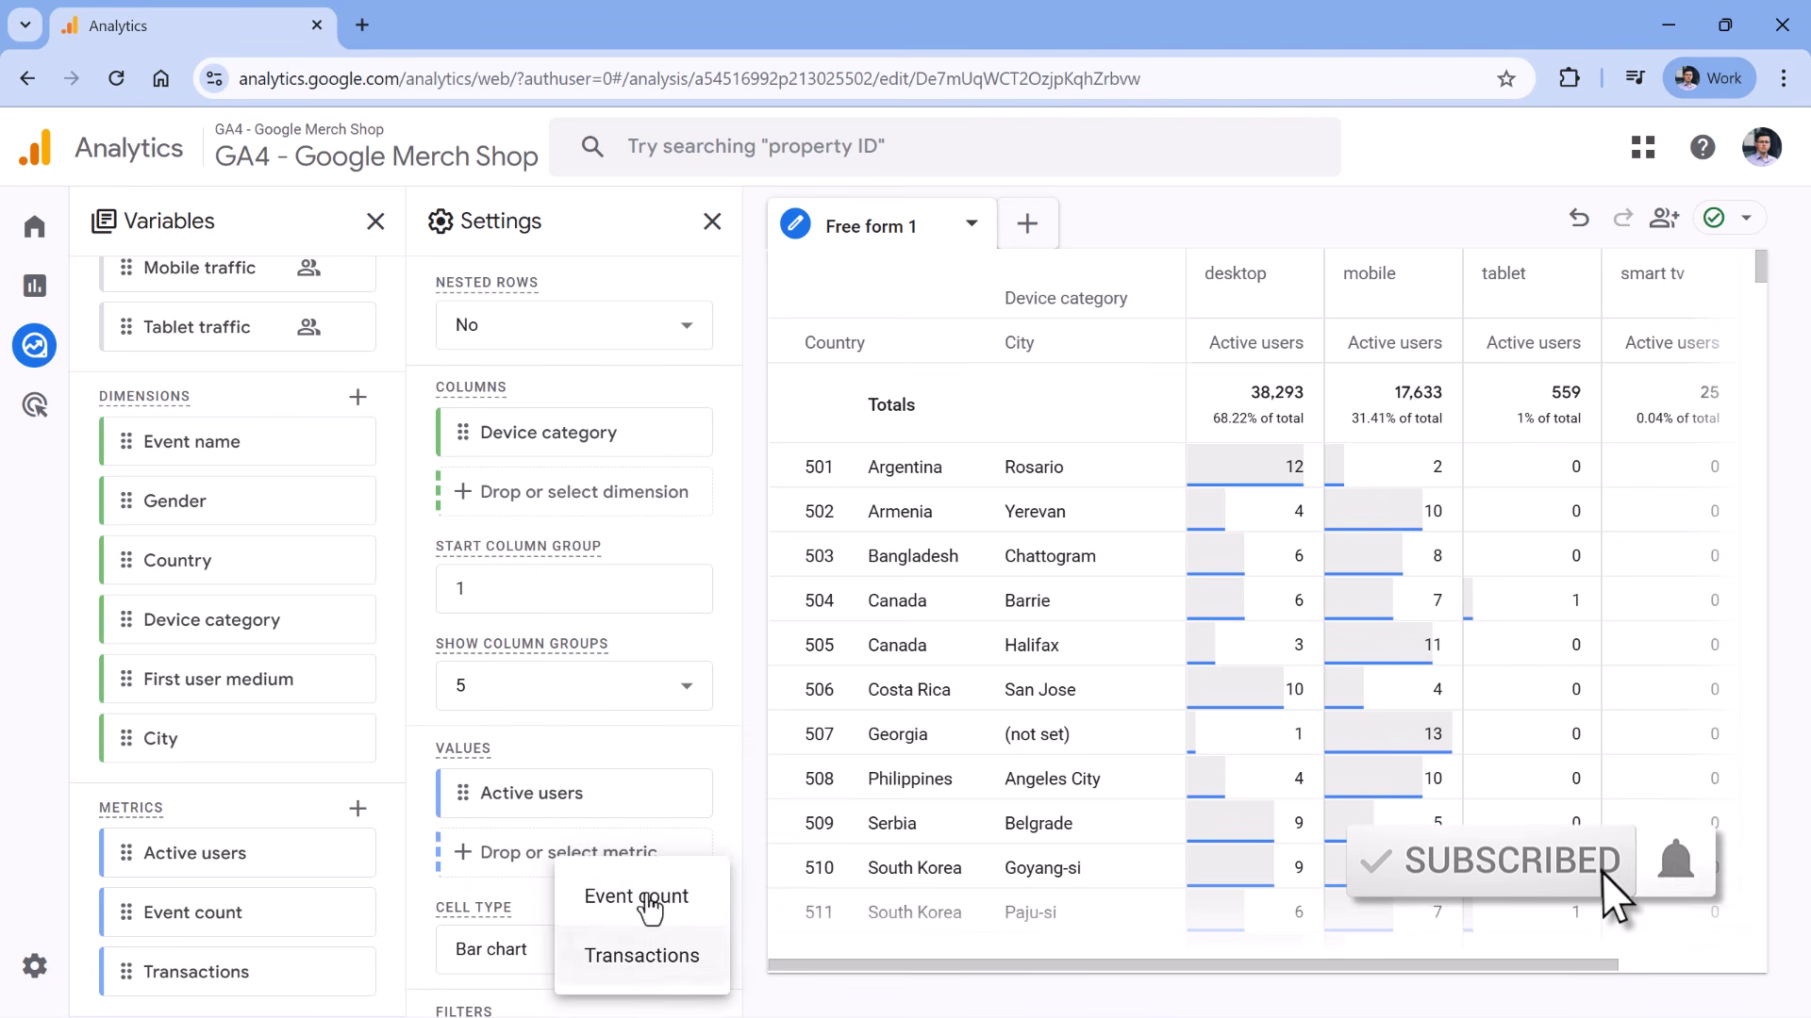
{"action": "left_click", "coordinate": [547, 749]}
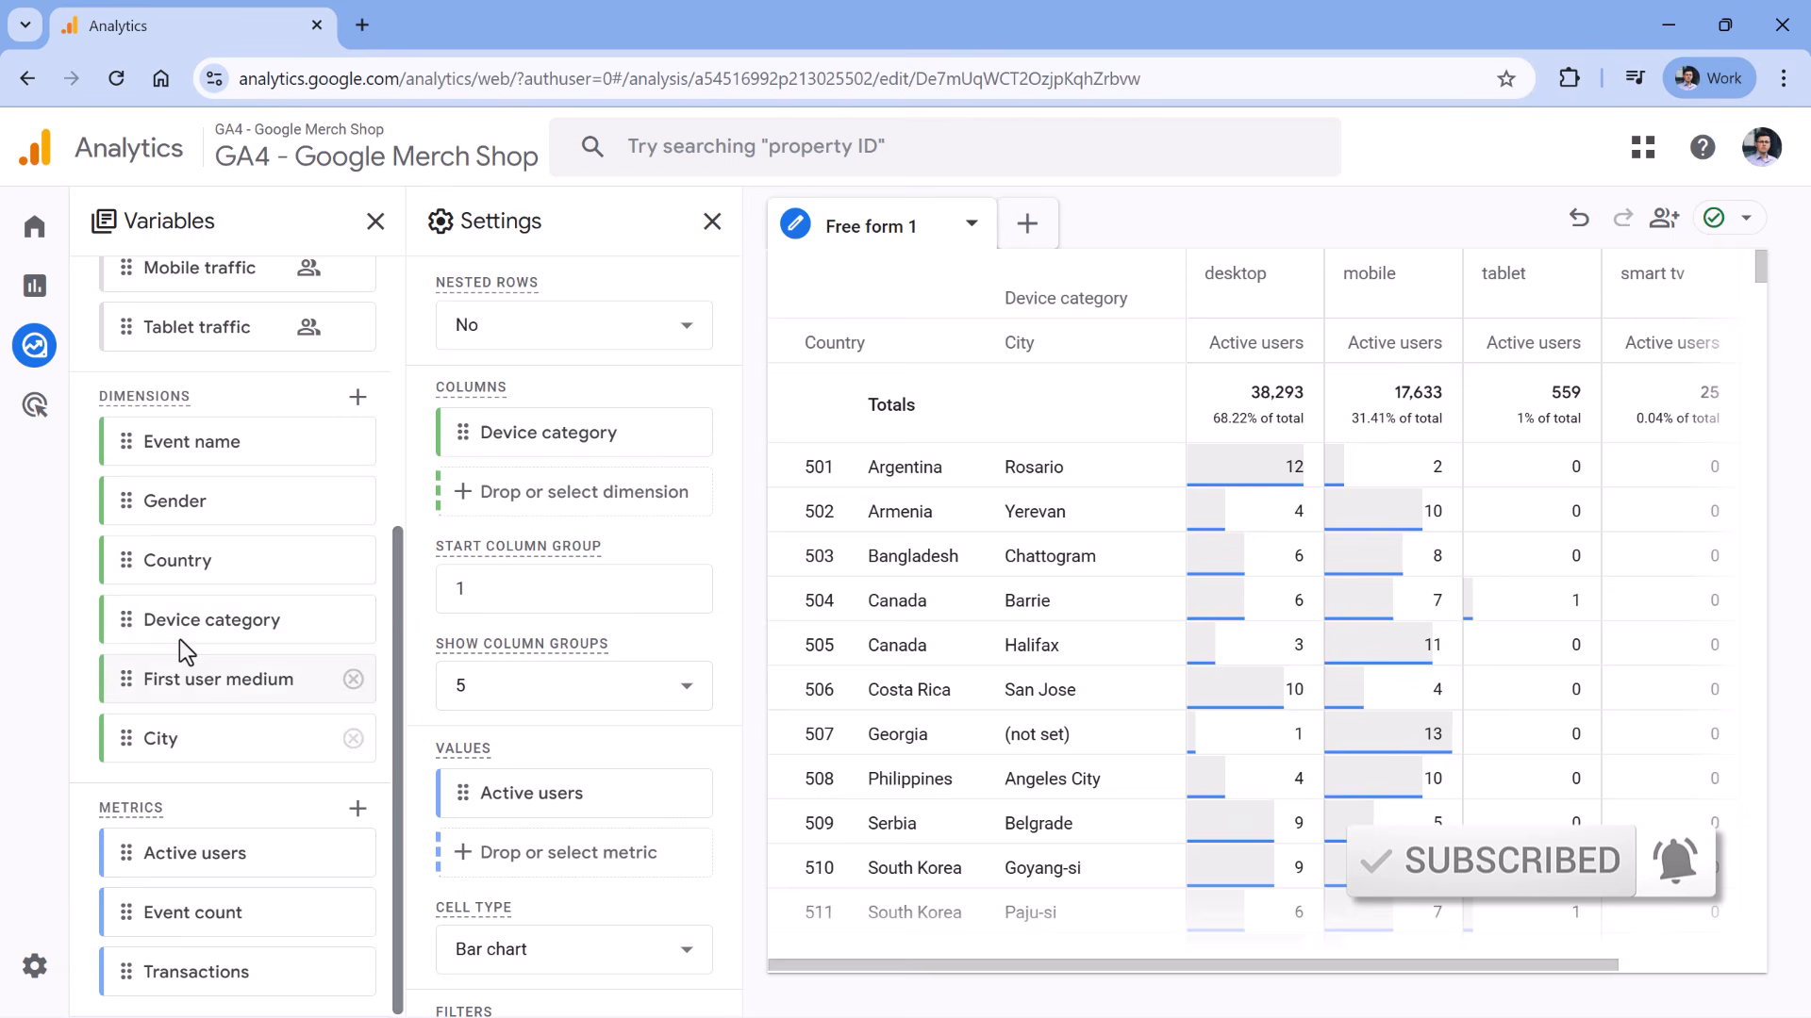
- Search the available metrics for "sessions" and import the Sessions metric into the exploration's variables
{"action": "left_click", "coordinate": [357, 809]}
{"action": "left_click", "coordinate": [1060, 153]}
{"action": "type", "text": "sessions"}
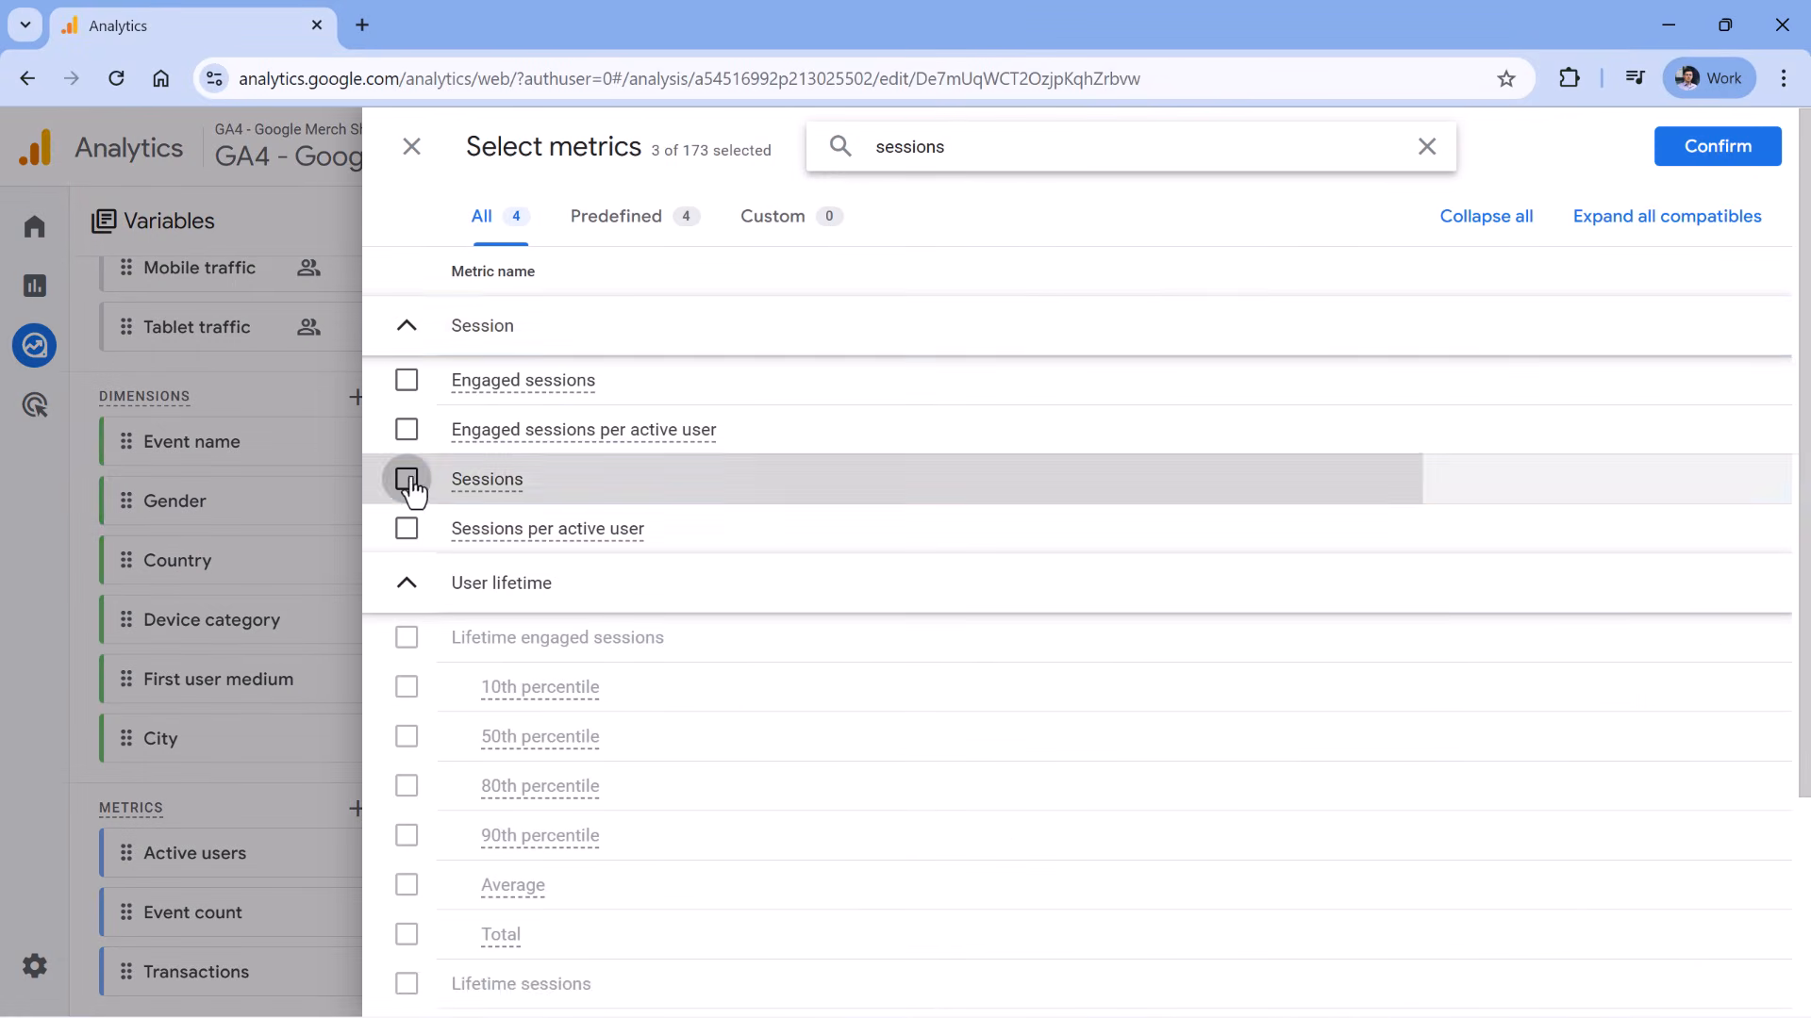
{"action": "left_click", "coordinate": [405, 477]}
{"action": "left_click", "coordinate": [1698, 146]}
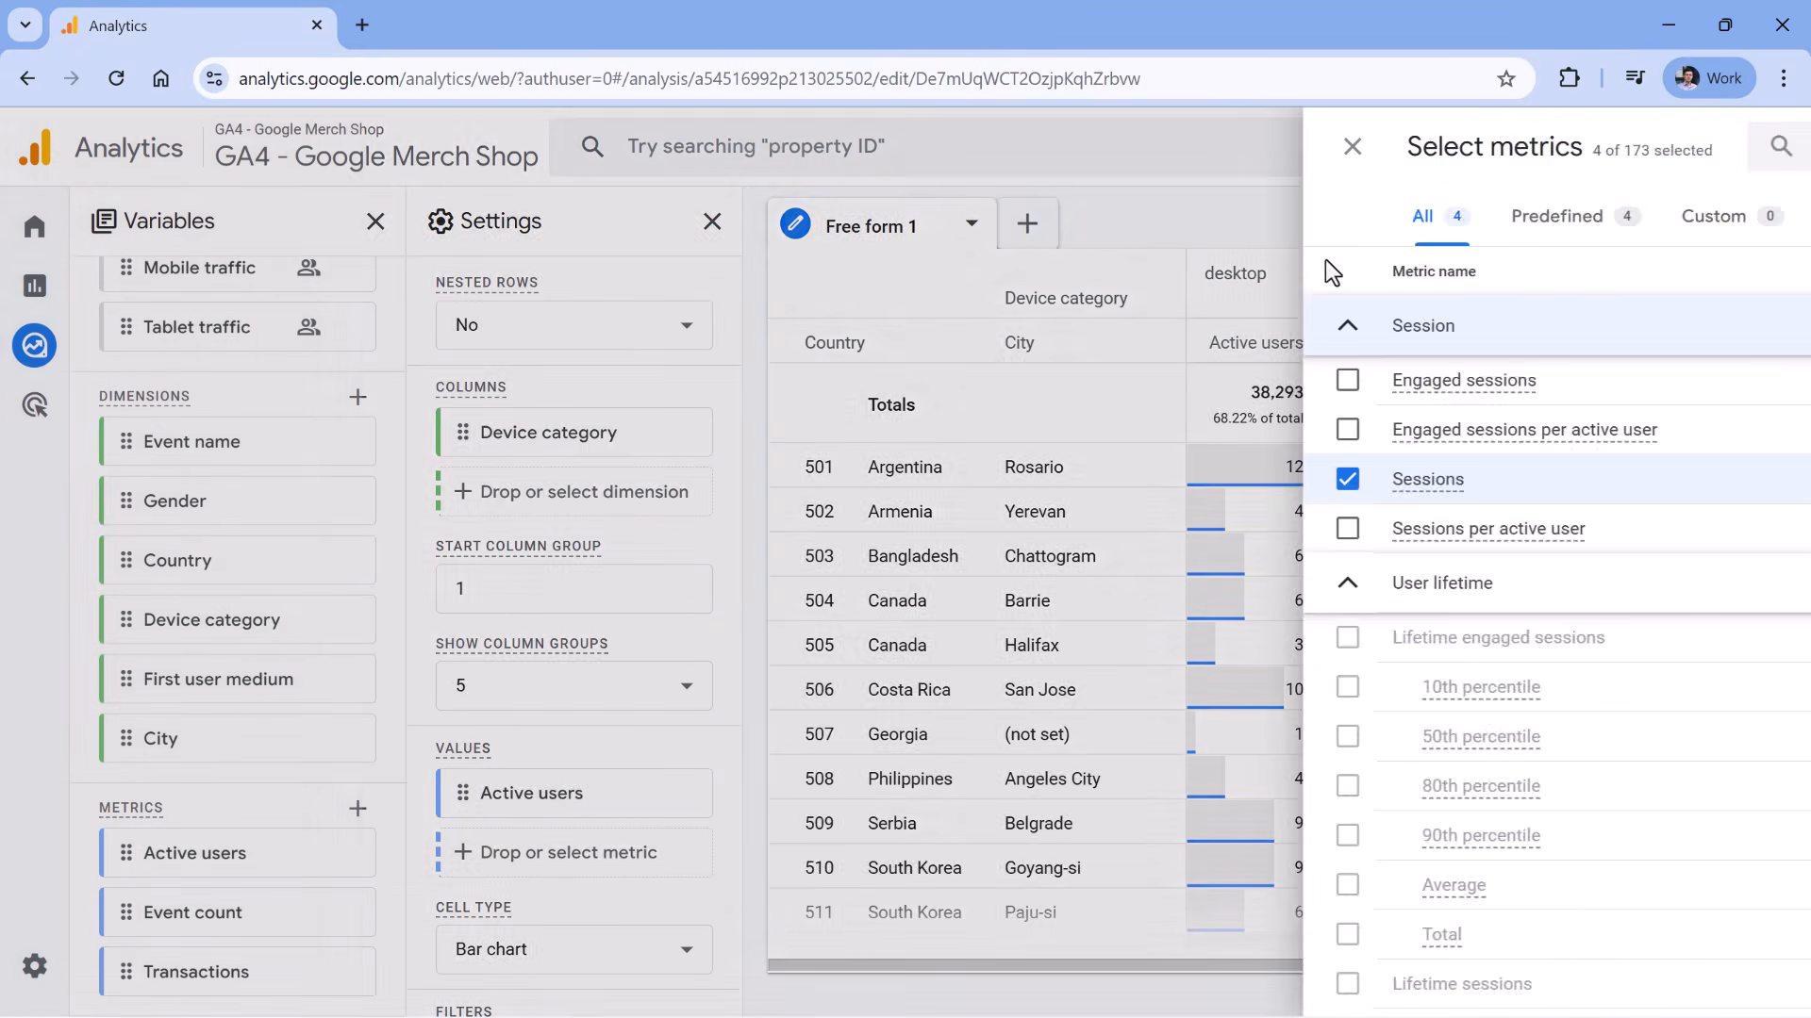
- Add the Sessions metric to the table's values below Active users and look across the device columns
{"action": "scroll", "coordinate": [651, 650], "scroll_direction": "down", "scroll_amount": 2}
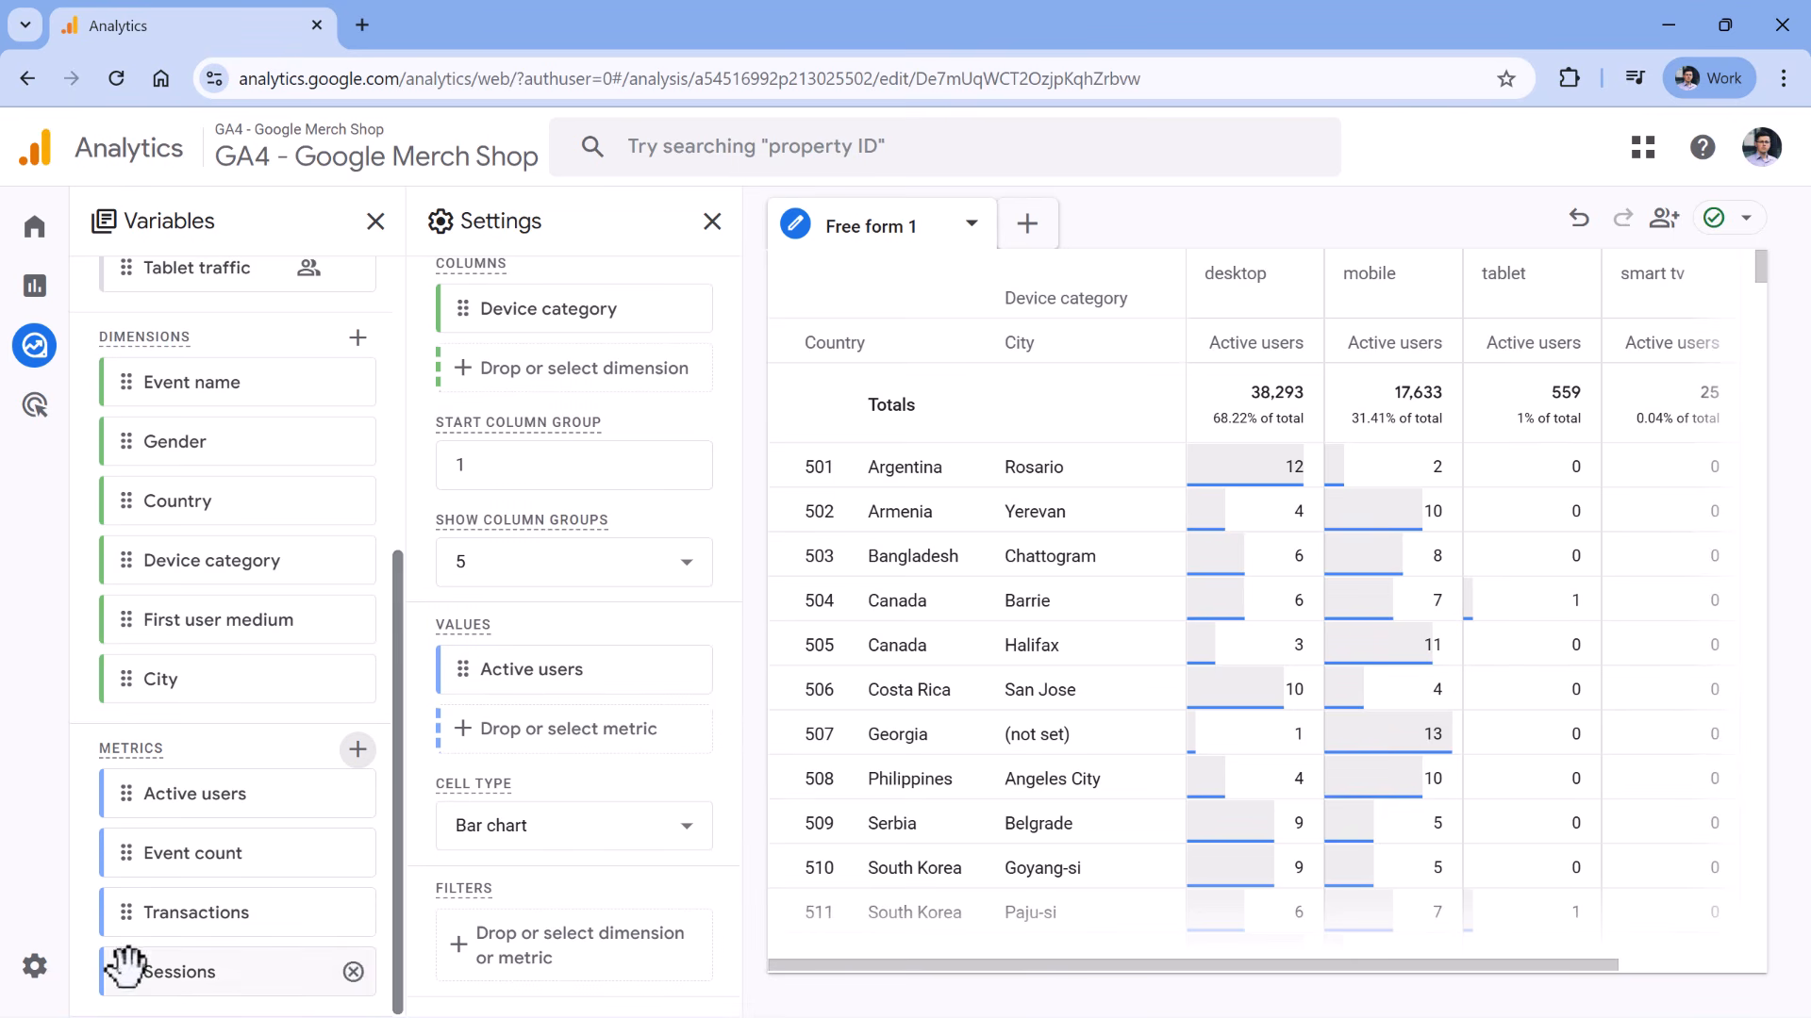
{"action": "left_click_drag", "start_coordinate": [147, 972], "coordinate": [461, 742]}
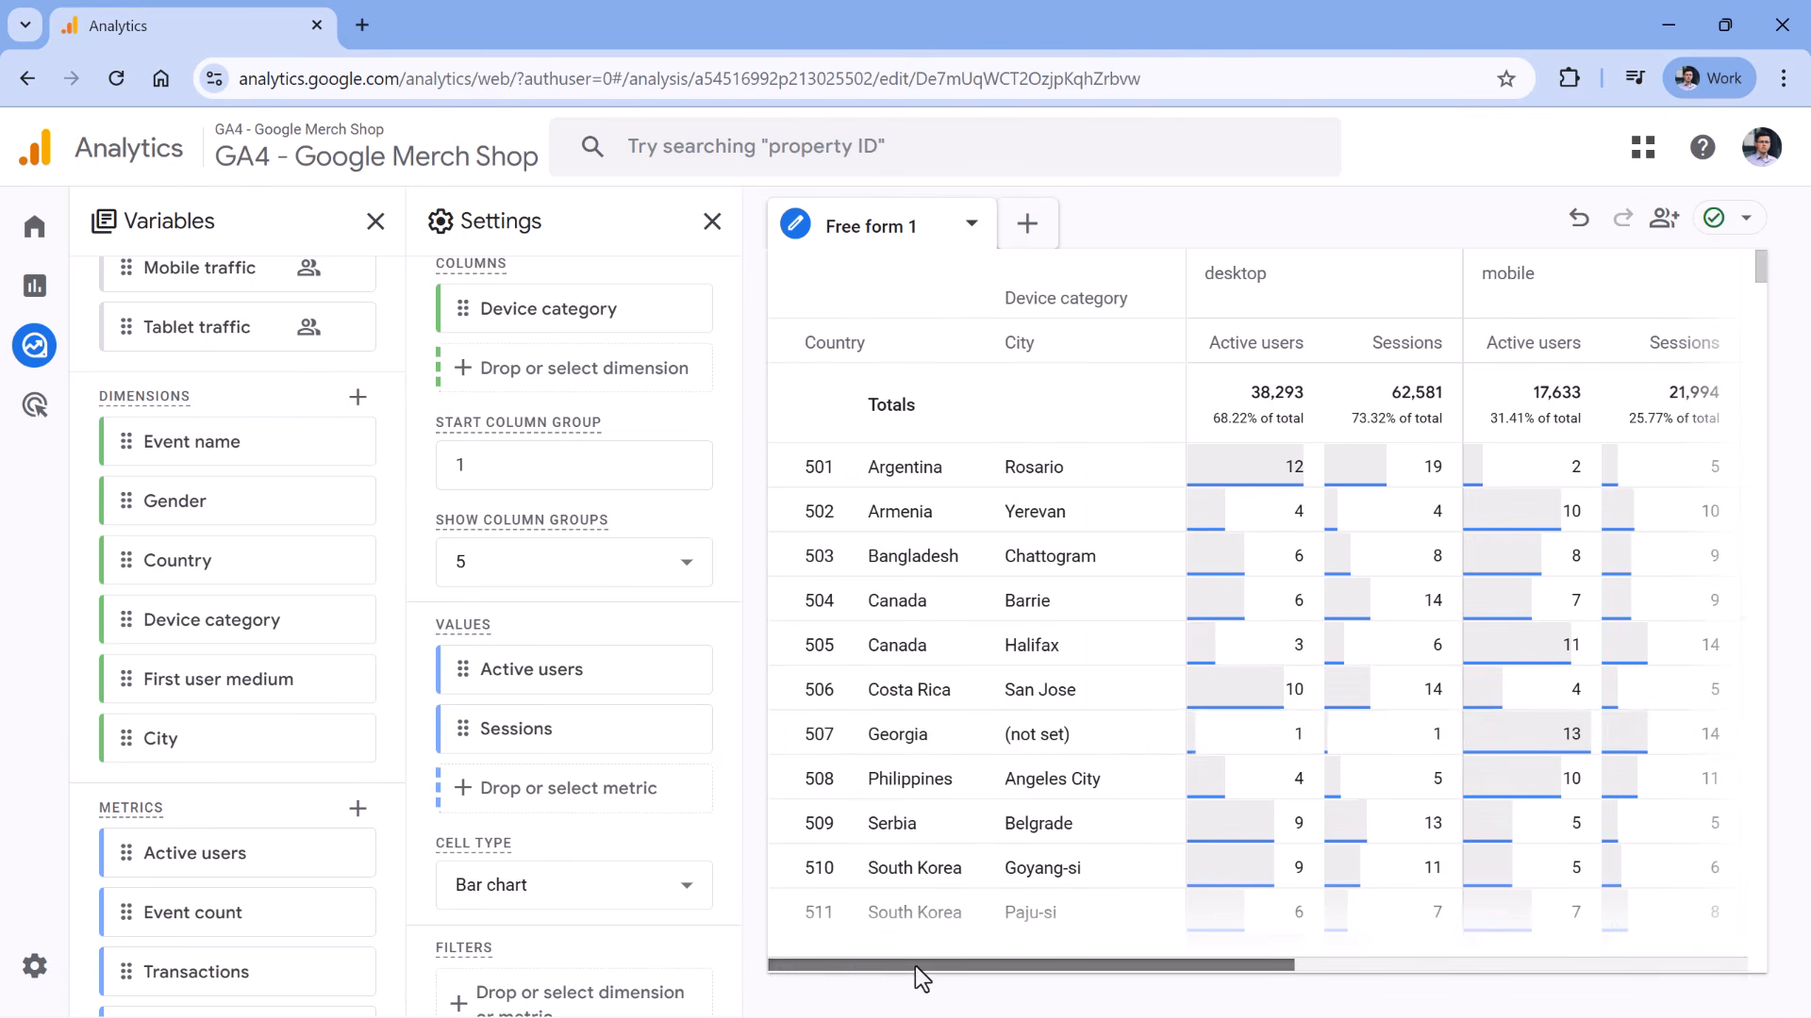
{"action": "left_click_drag", "start_coordinate": [915, 965], "coordinate": [863, 948]}
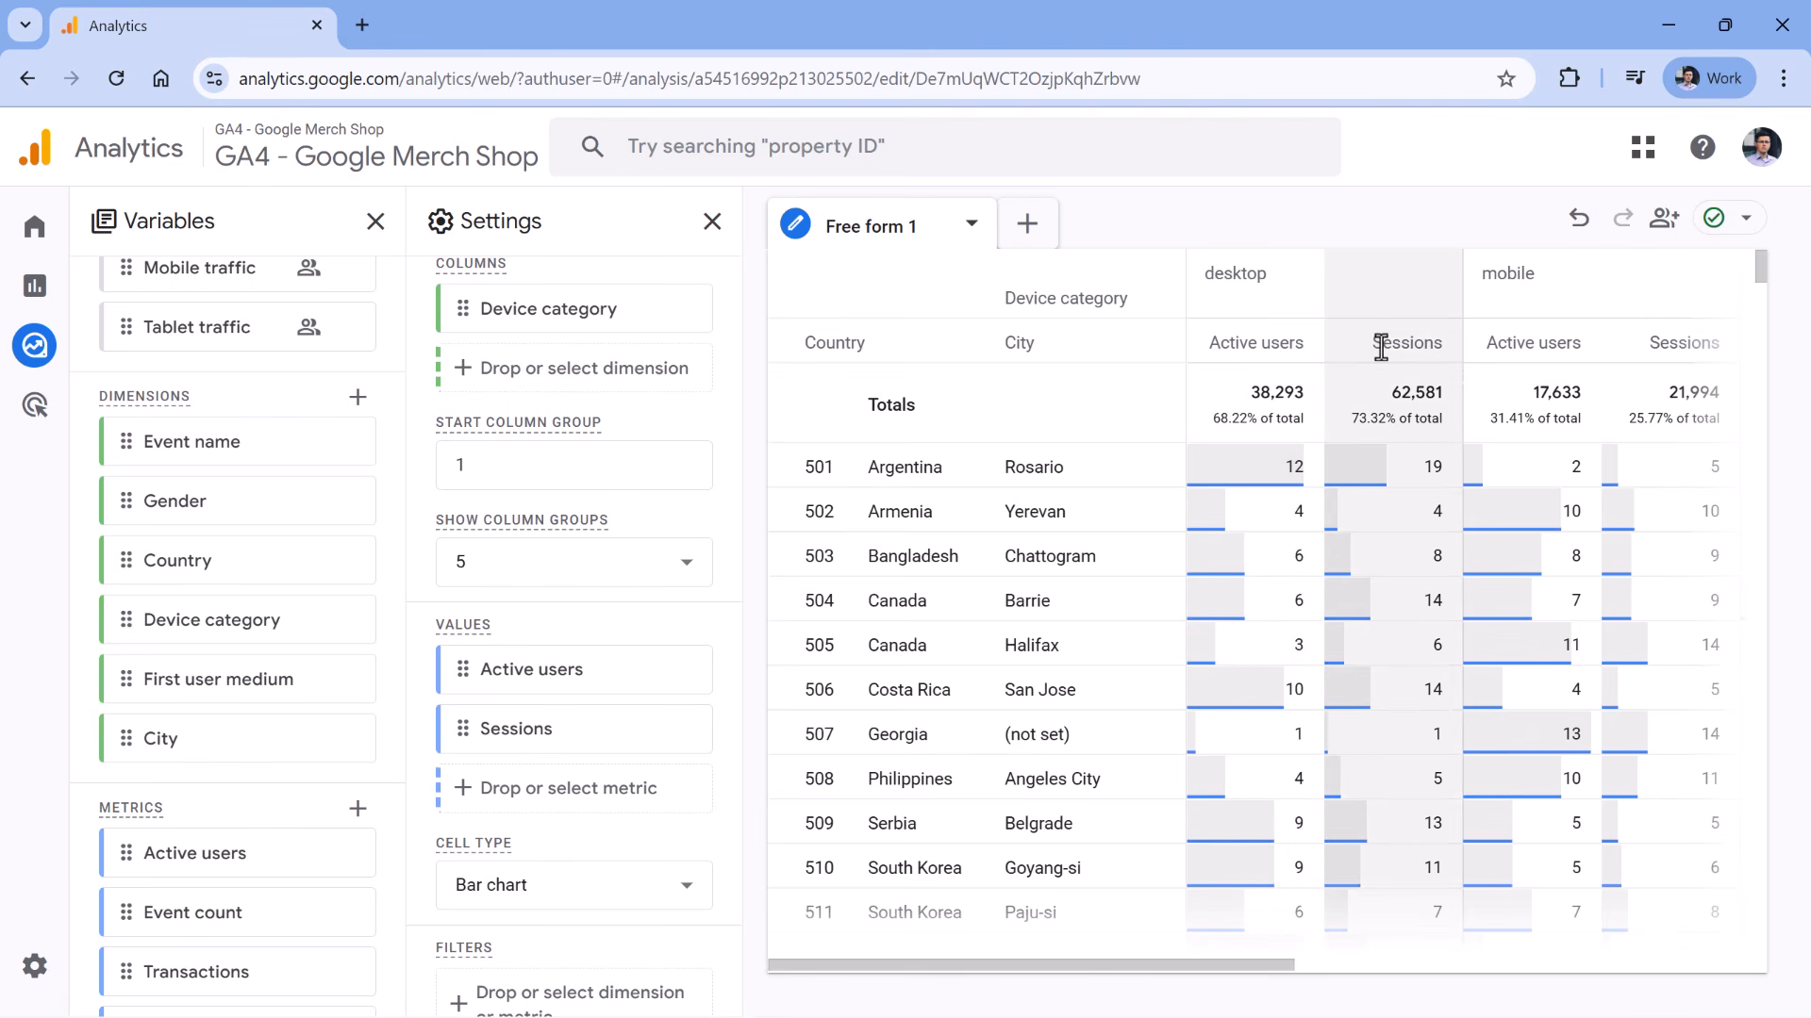
{"action": "left_click_drag", "start_coordinate": [1146, 966], "coordinate": [1040, 947]}
- Remove the Device category dimension from the columns and set the start row to 1
{"action": "scroll", "coordinate": [591, 625], "scroll_direction": "up", "scroll_amount": 3}
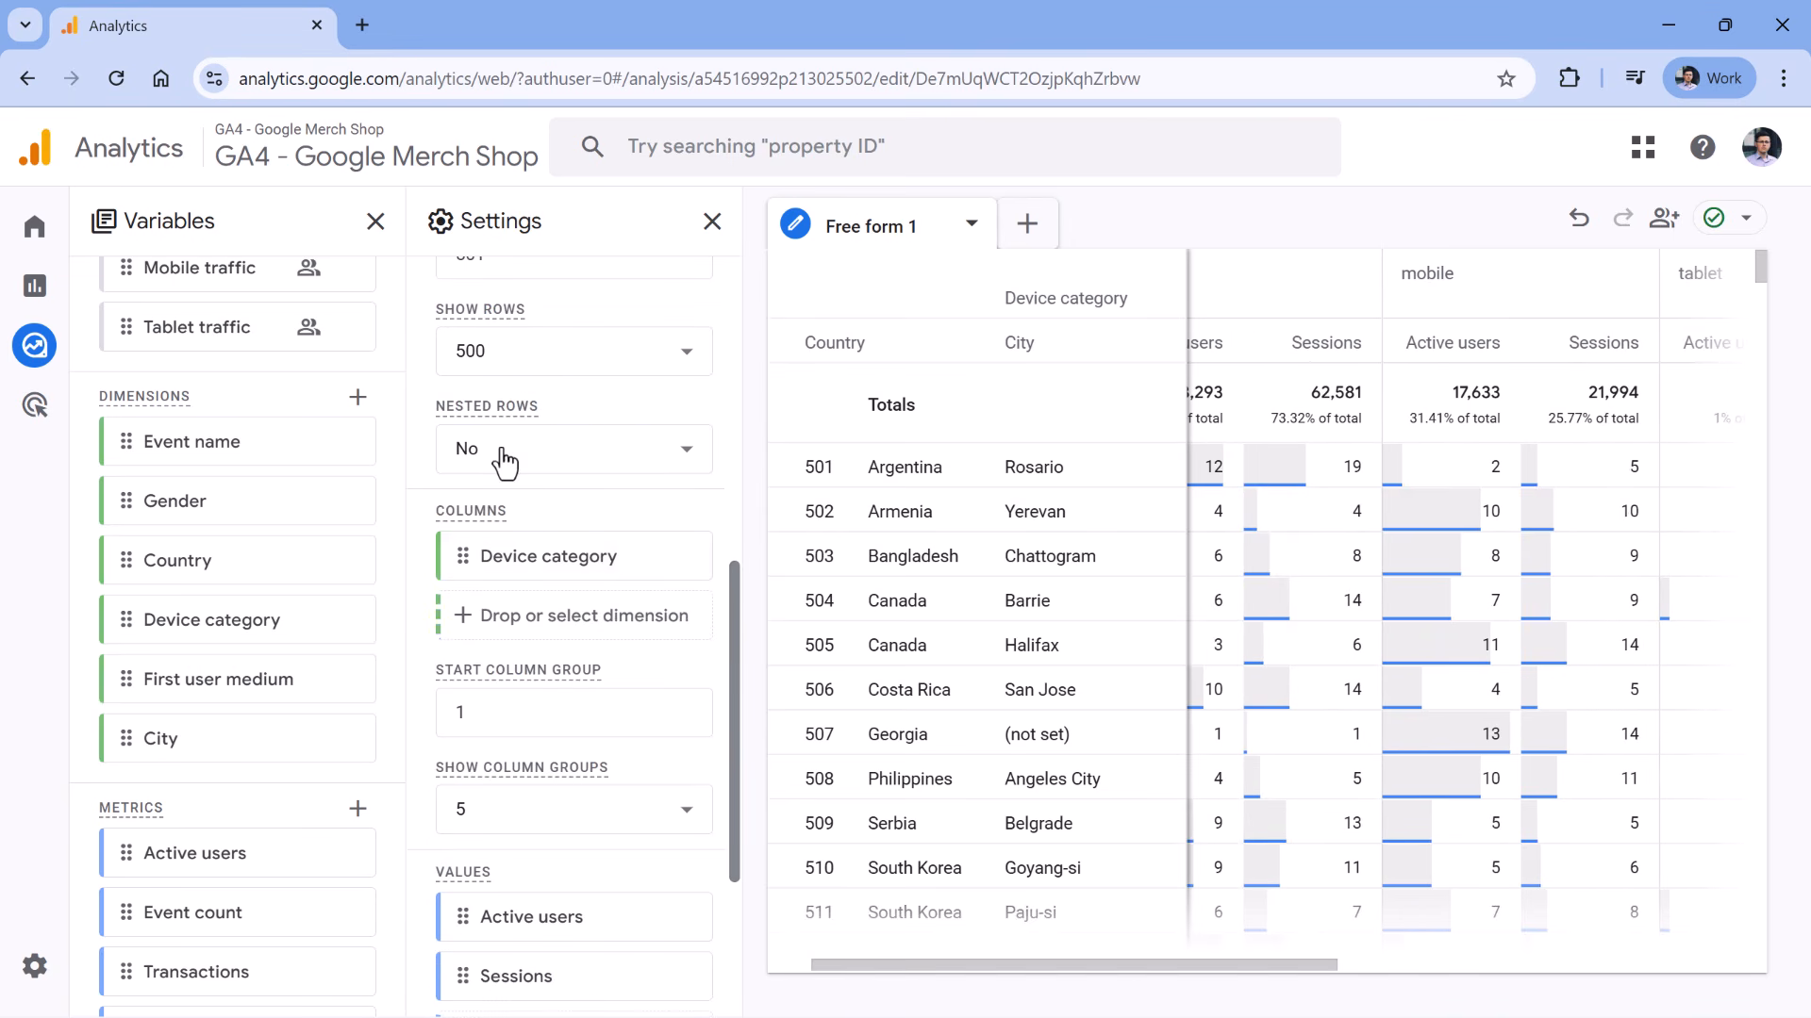
{"action": "left_click", "coordinate": [690, 558]}
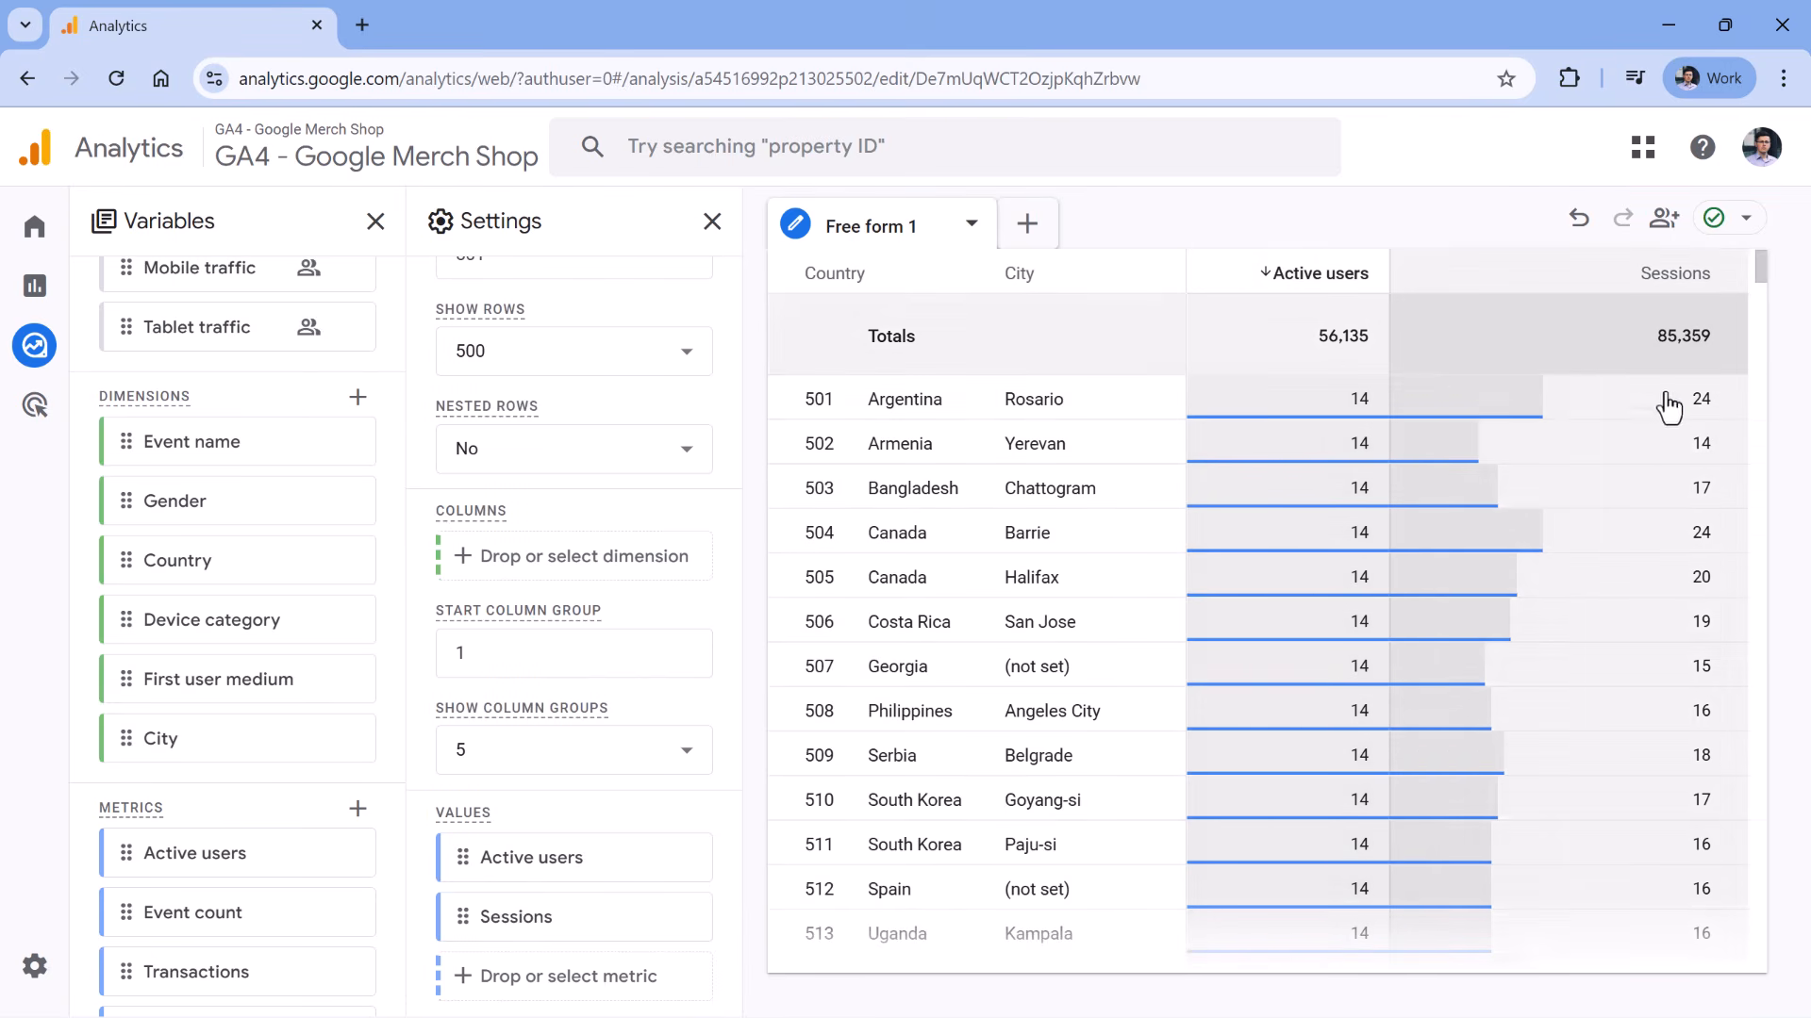
{"action": "scroll", "coordinate": [526, 400], "scroll_direction": "up", "scroll_amount": 3}
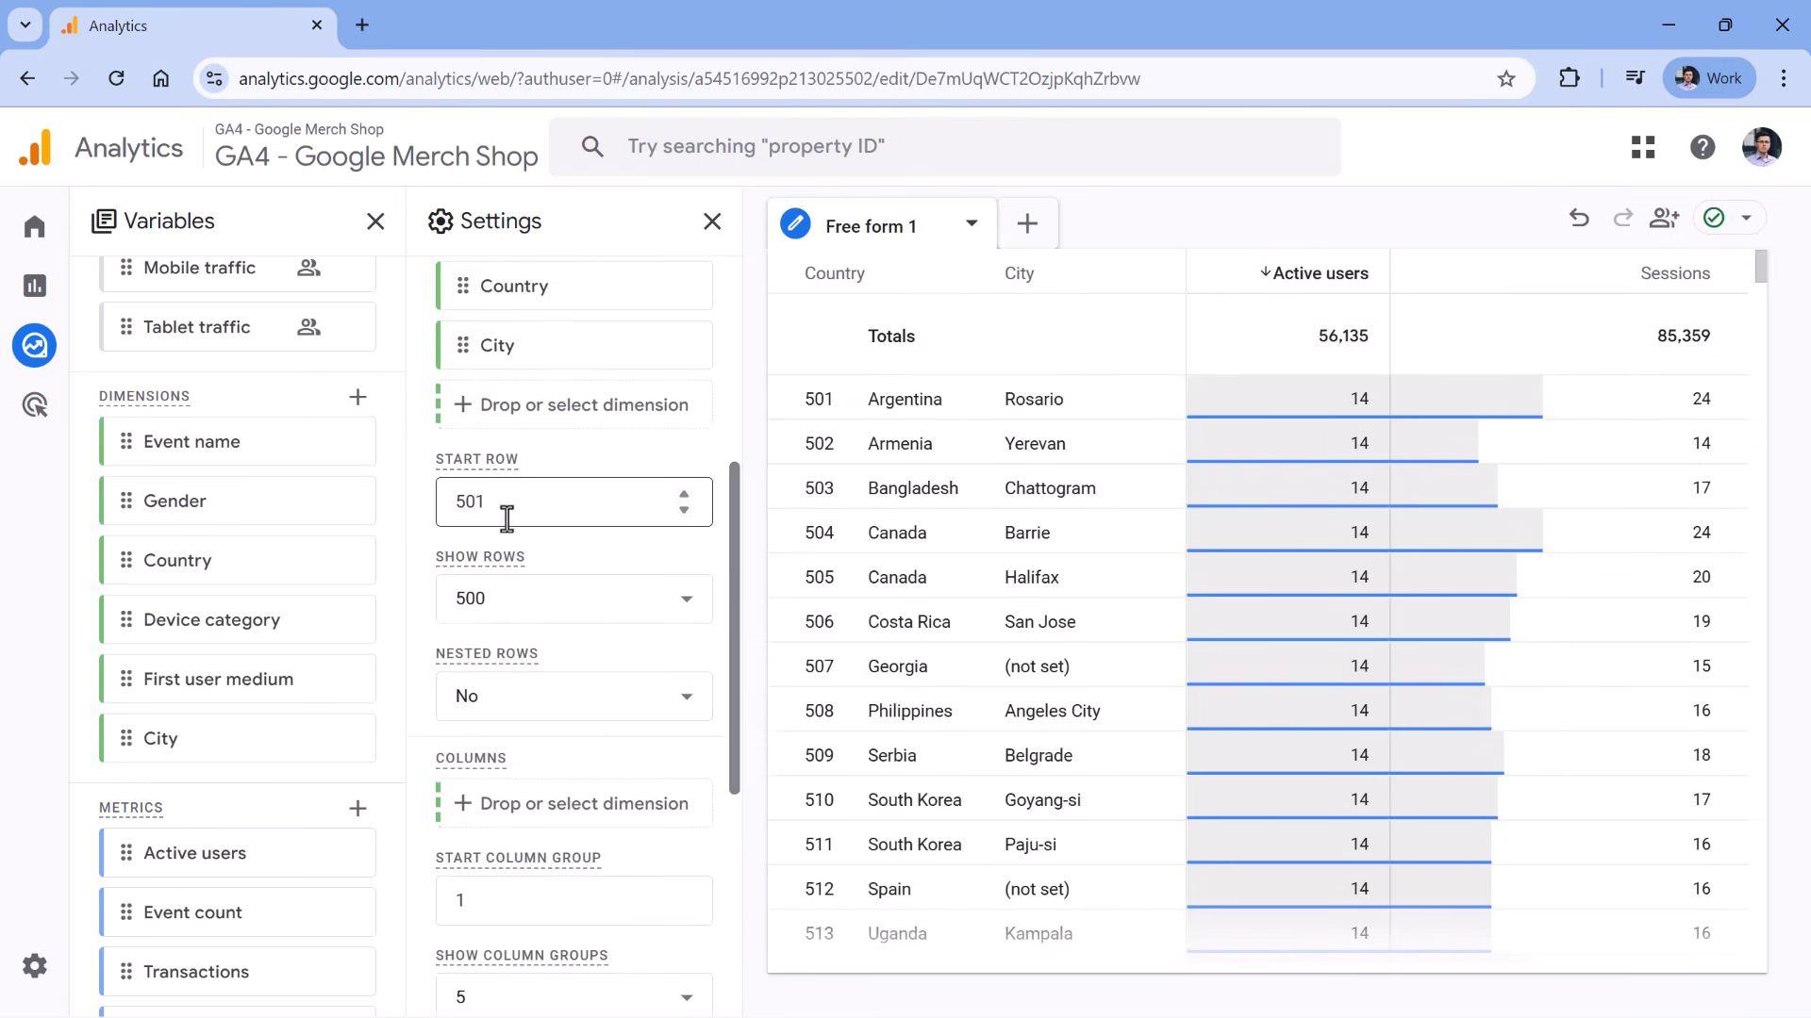
{"action": "left_click_drag", "start_coordinate": [566, 504], "coordinate": [419, 510]}
{"action": "scroll", "coordinate": [619, 456], "scroll_direction": "down", "scroll_amount": 4}
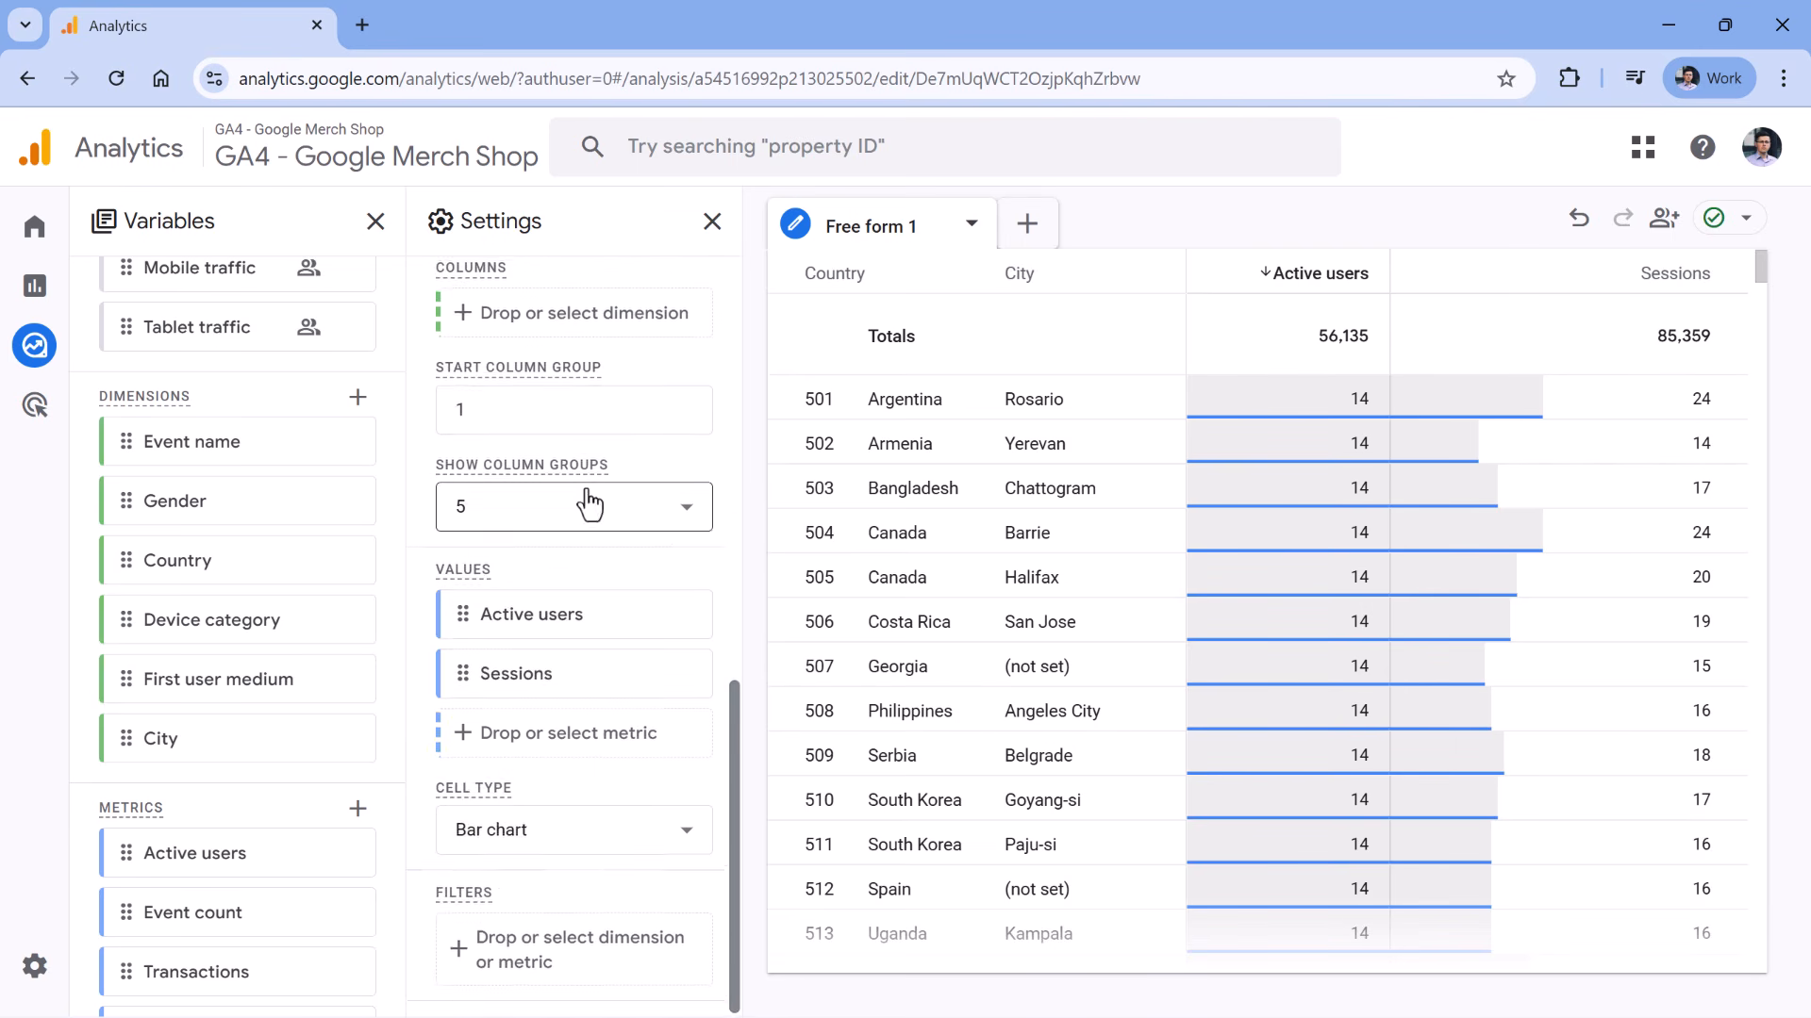
{"action": "scroll", "coordinate": [586, 492], "scroll_direction": "up", "scroll_amount": 5}
{"action": "left_click", "coordinate": [751, 434]}
- Try the plain text and heat map cell types for the table values and return to the bar chart type
{"action": "scroll", "coordinate": [606, 465], "scroll_direction": "down", "scroll_amount": 6}
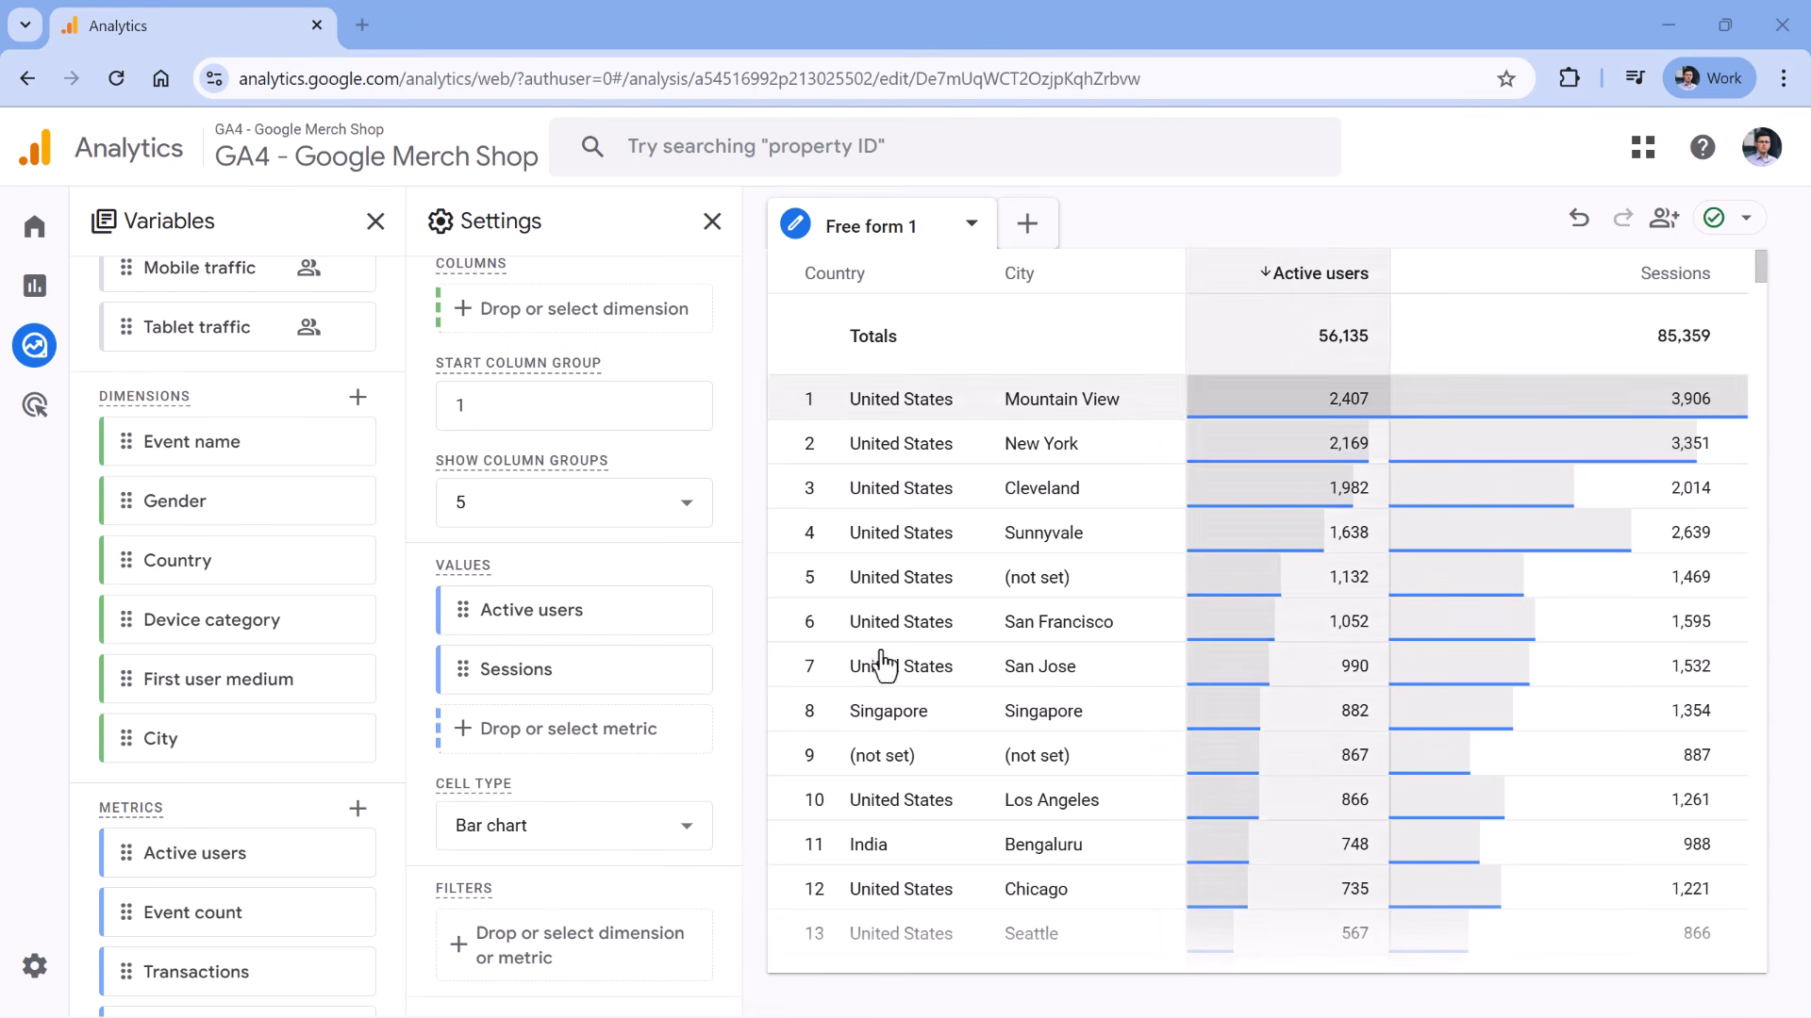
{"action": "left_click", "coordinate": [604, 828]}
{"action": "left_click", "coordinate": [536, 720]}
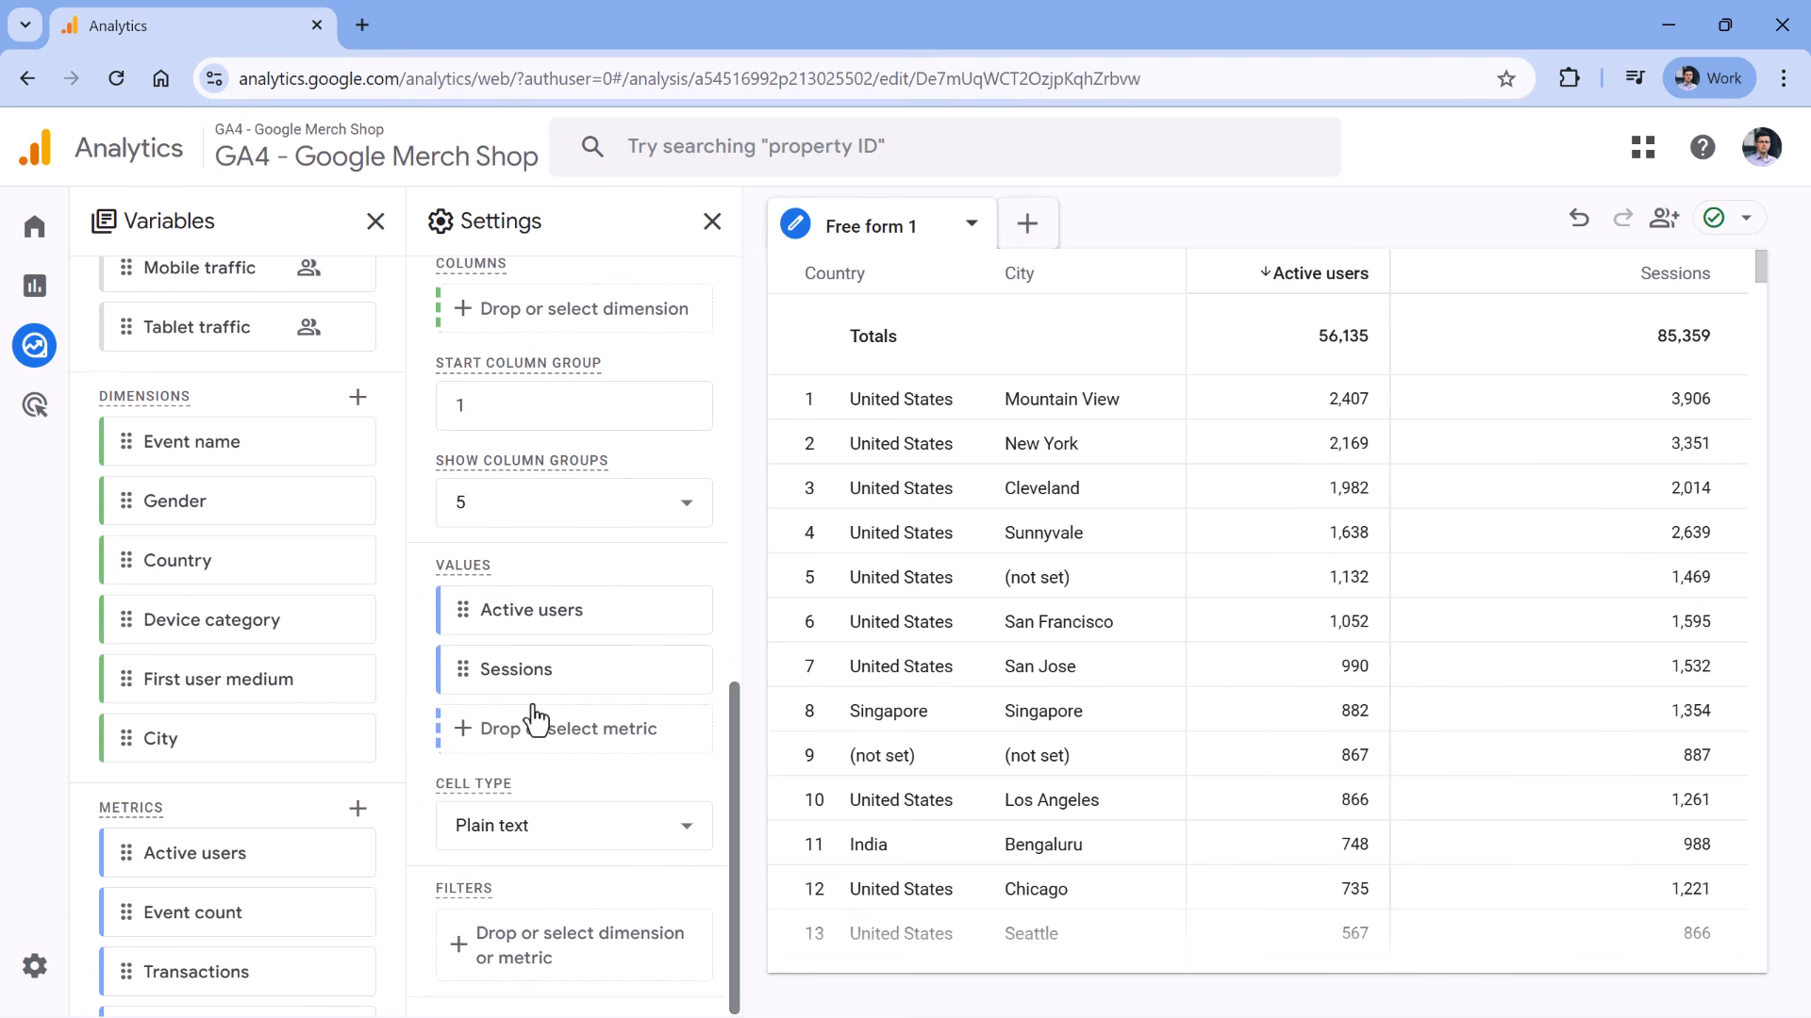
{"action": "left_click", "coordinate": [559, 839]}
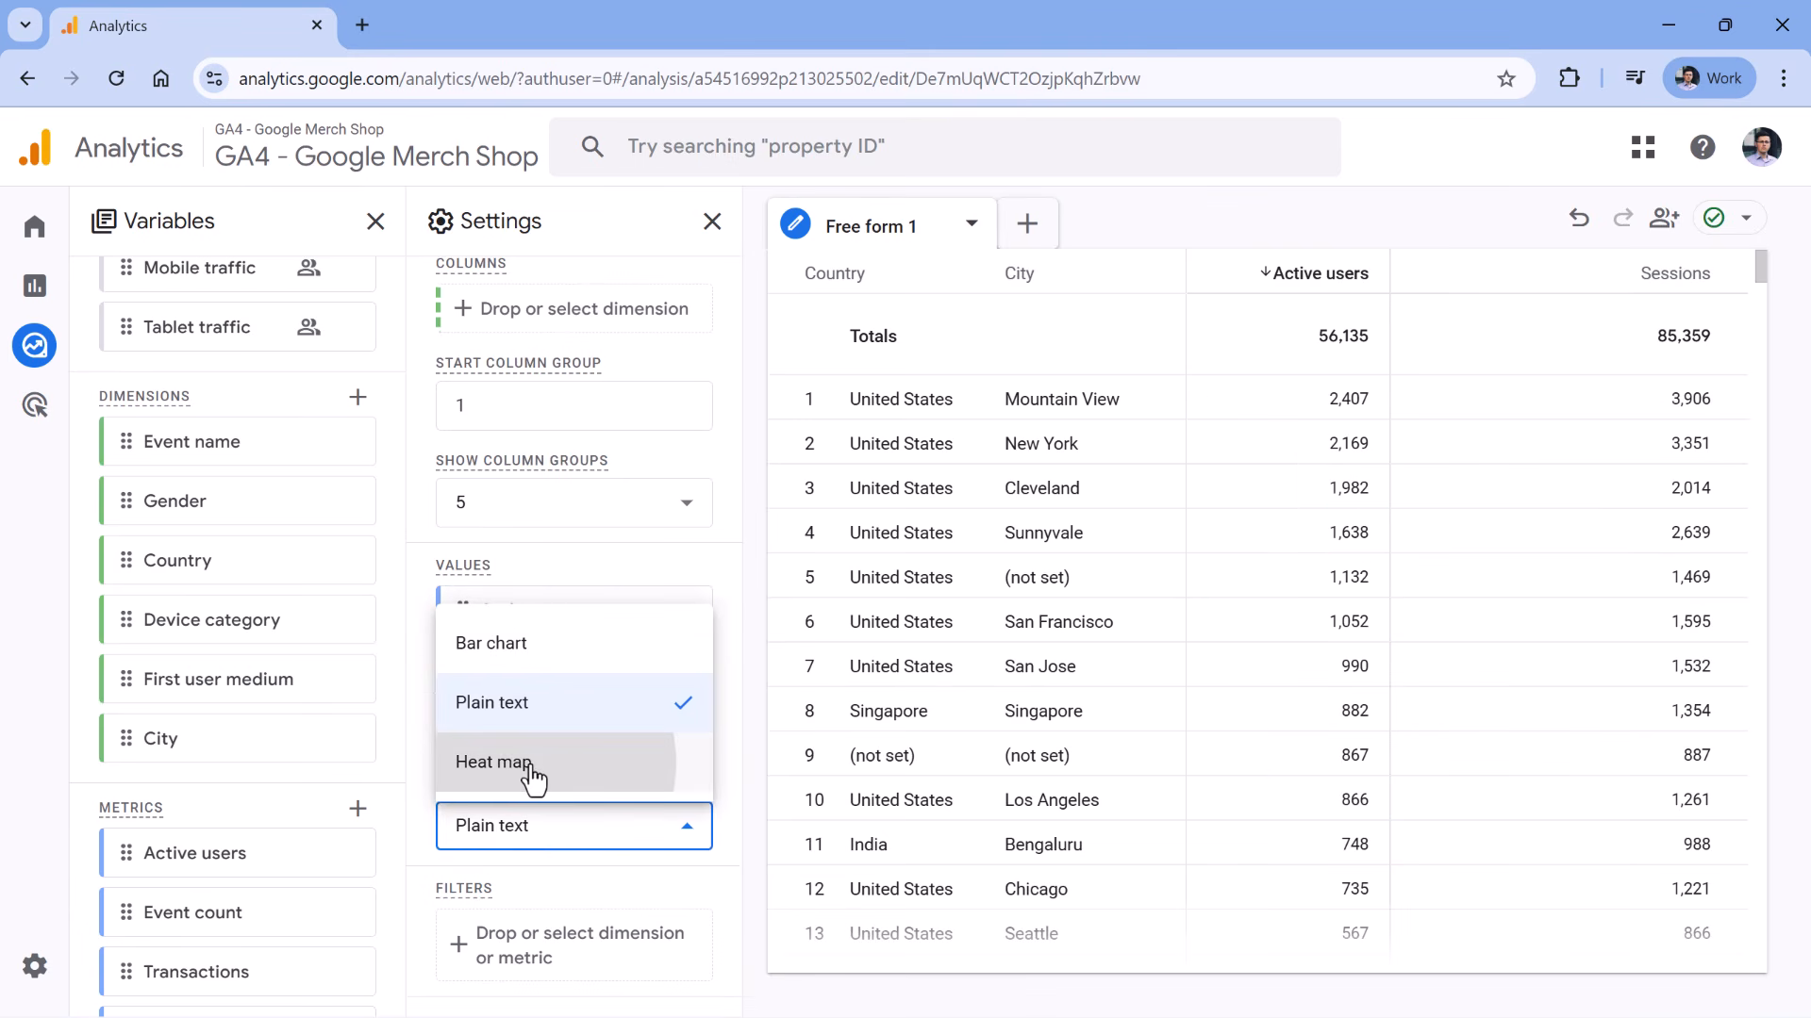
{"action": "left_click", "coordinate": [477, 769]}
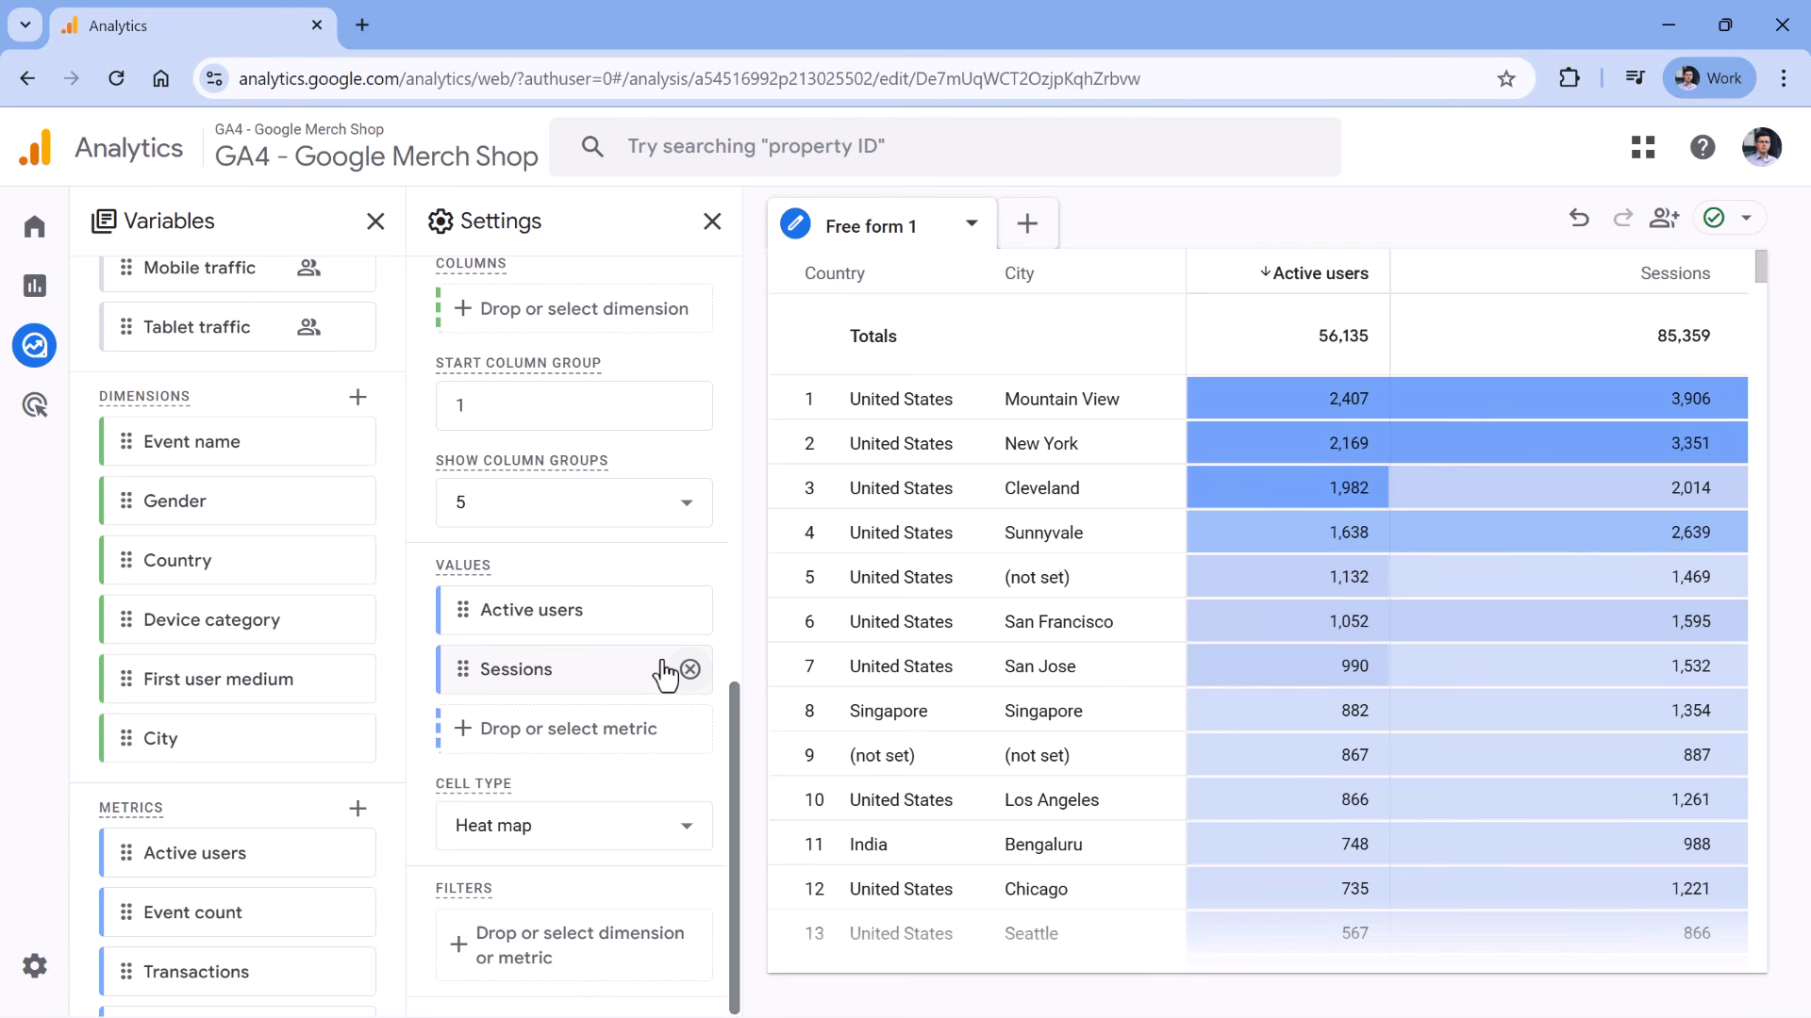
{"action": "left_click", "coordinate": [575, 834]}
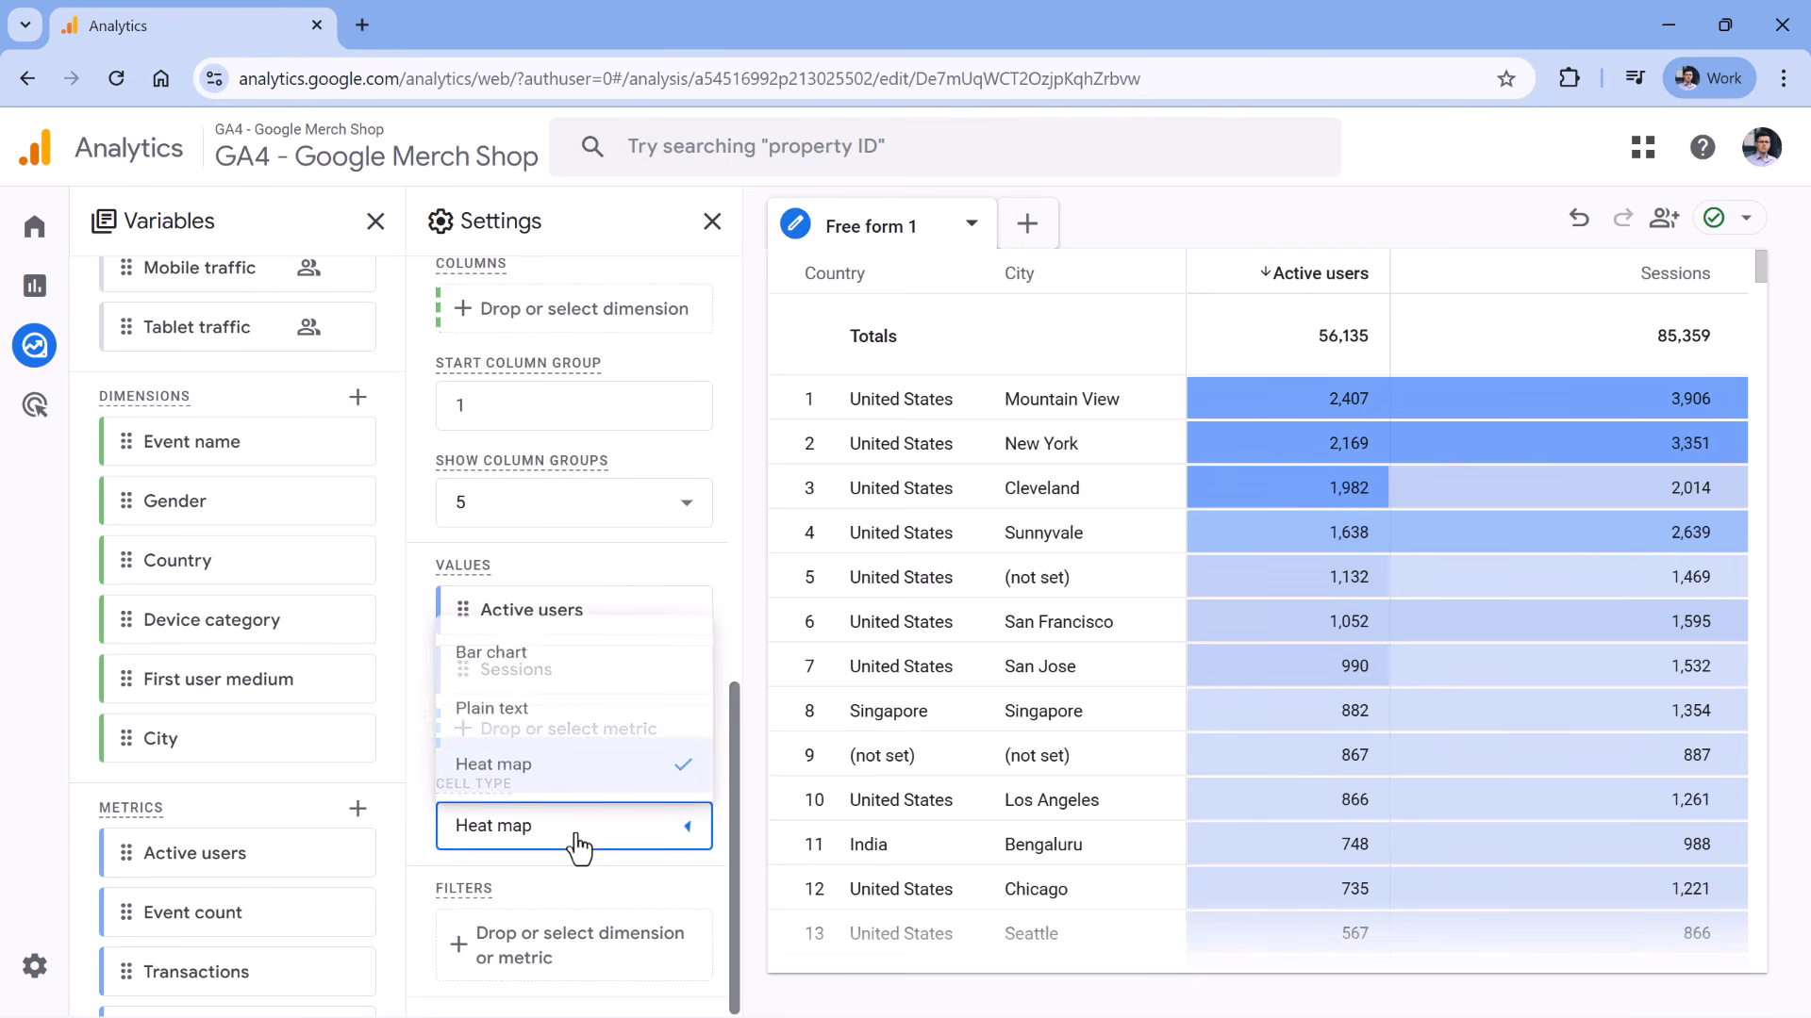
{"action": "left_click", "coordinate": [516, 660]}
- Add and apply a filter on the Country dimension with the condition exactly matches United States
{"action": "scroll", "coordinate": [647, 671], "scroll_direction": "up", "scroll_amount": 2}
{"action": "scroll", "coordinate": [598, 647], "scroll_direction": "down", "scroll_amount": 2}
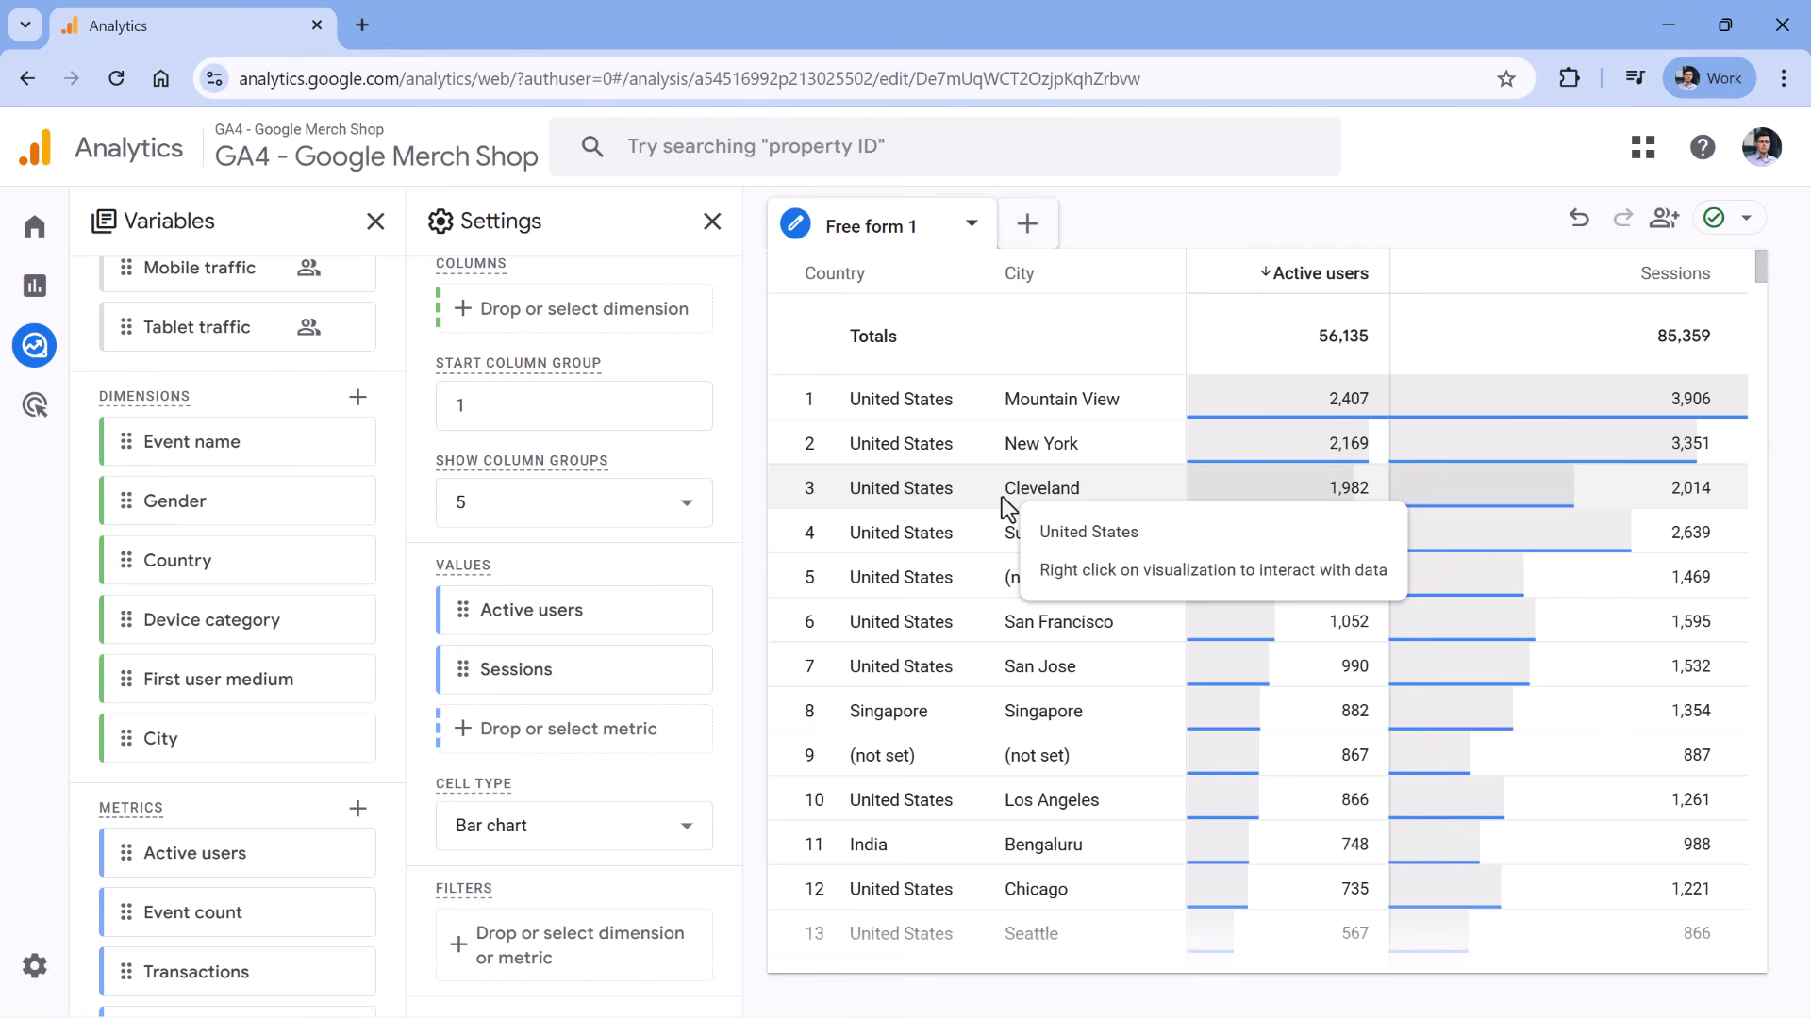
{"action": "left_click", "coordinate": [568, 960]}
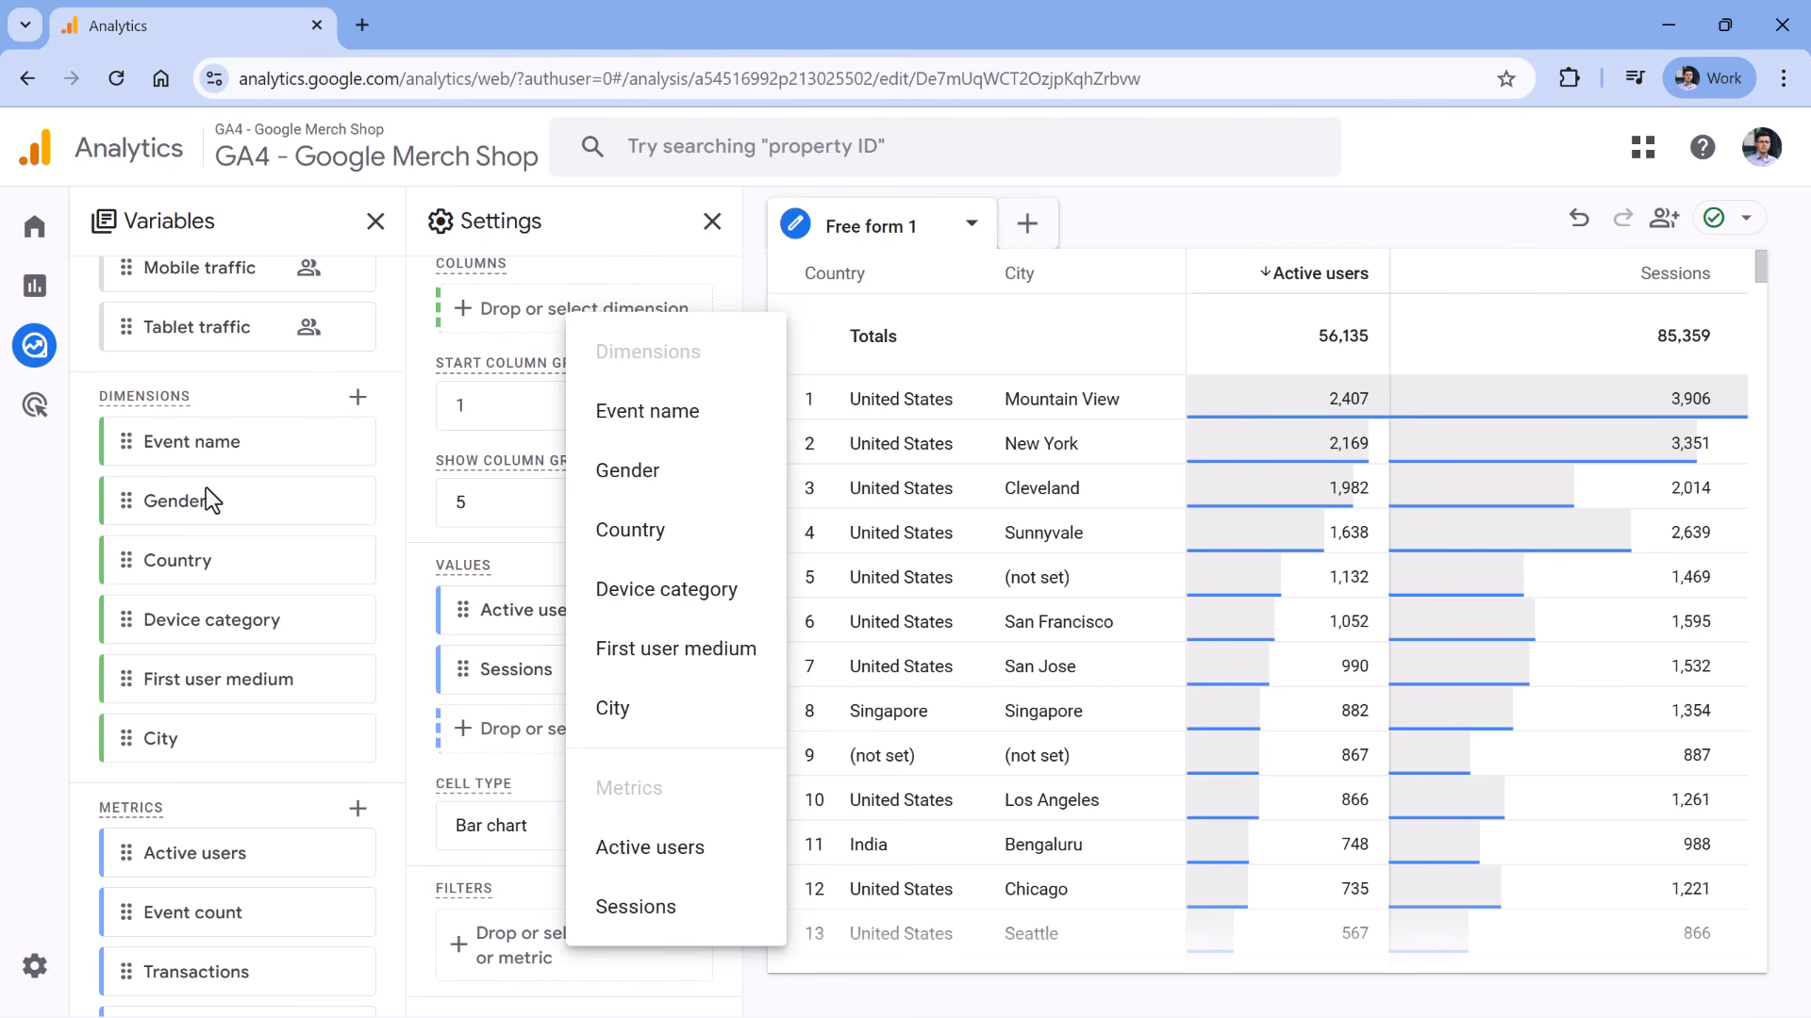
{"action": "left_click", "coordinate": [653, 543]}
{"action": "scroll", "coordinate": [571, 739], "scroll_direction": "down", "scroll_amount": 3}
{"action": "left_click", "coordinate": [575, 735]}
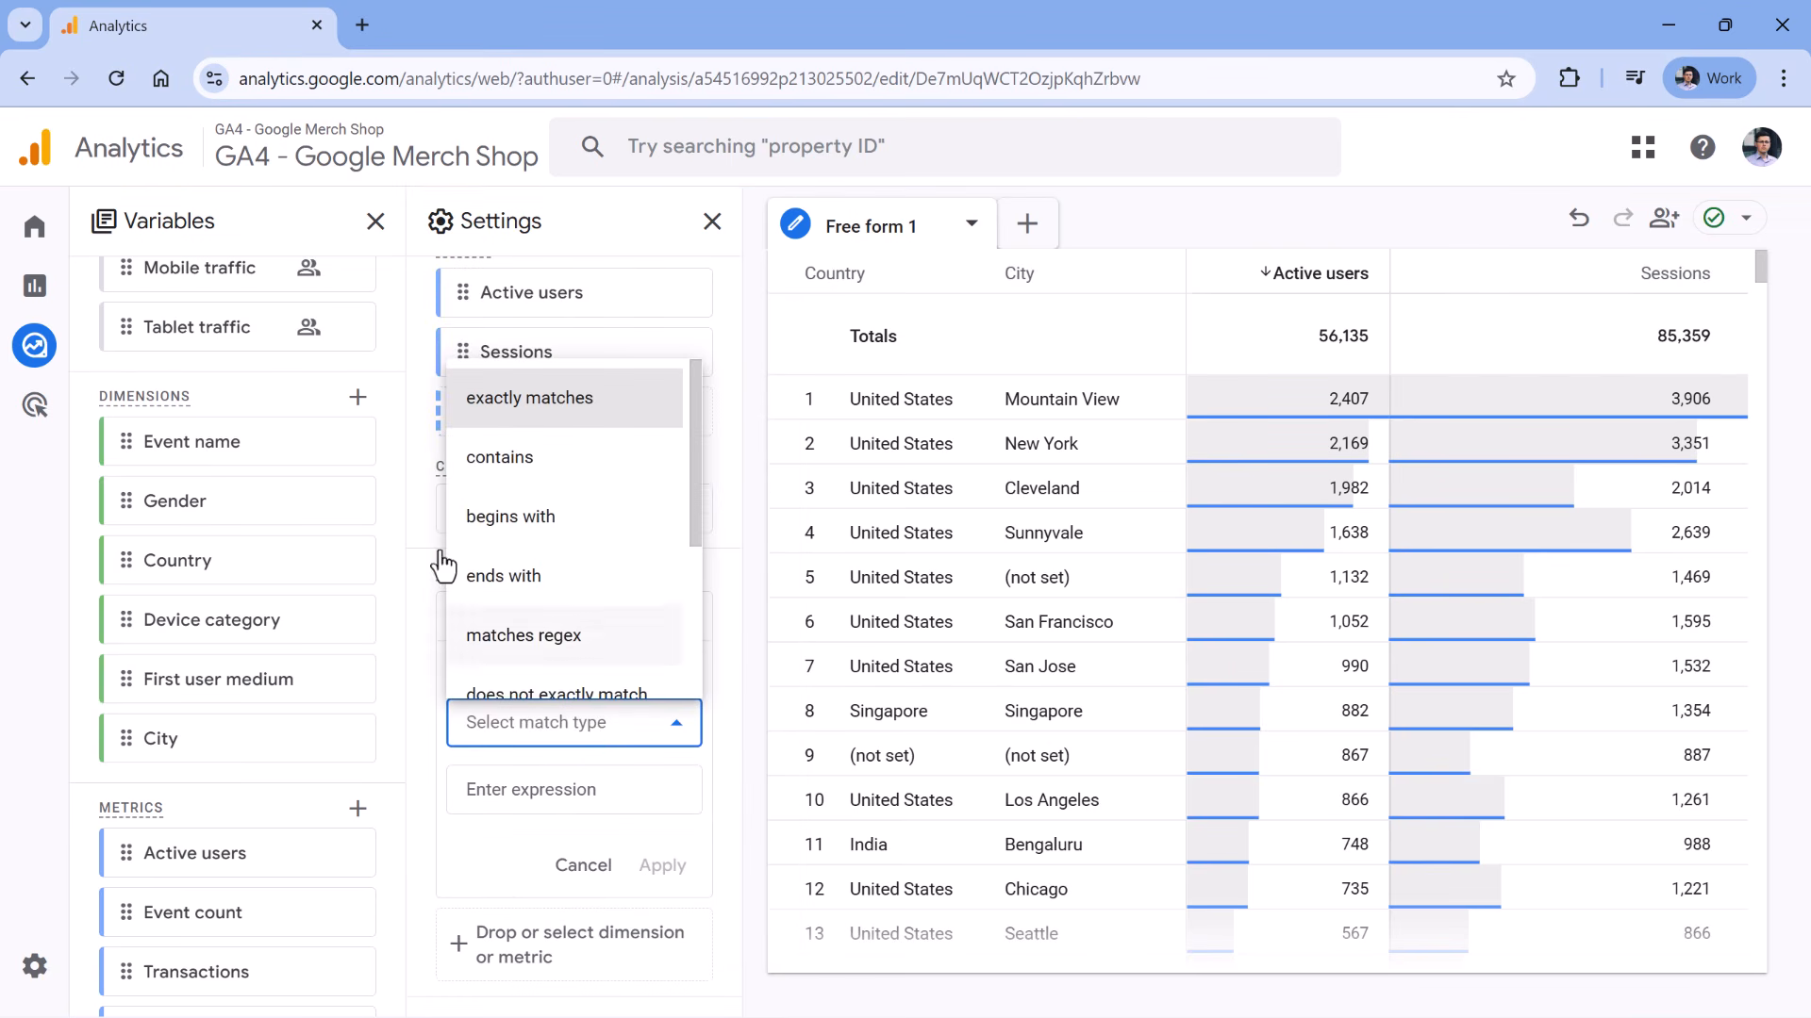
{"action": "left_click", "coordinate": [564, 418]}
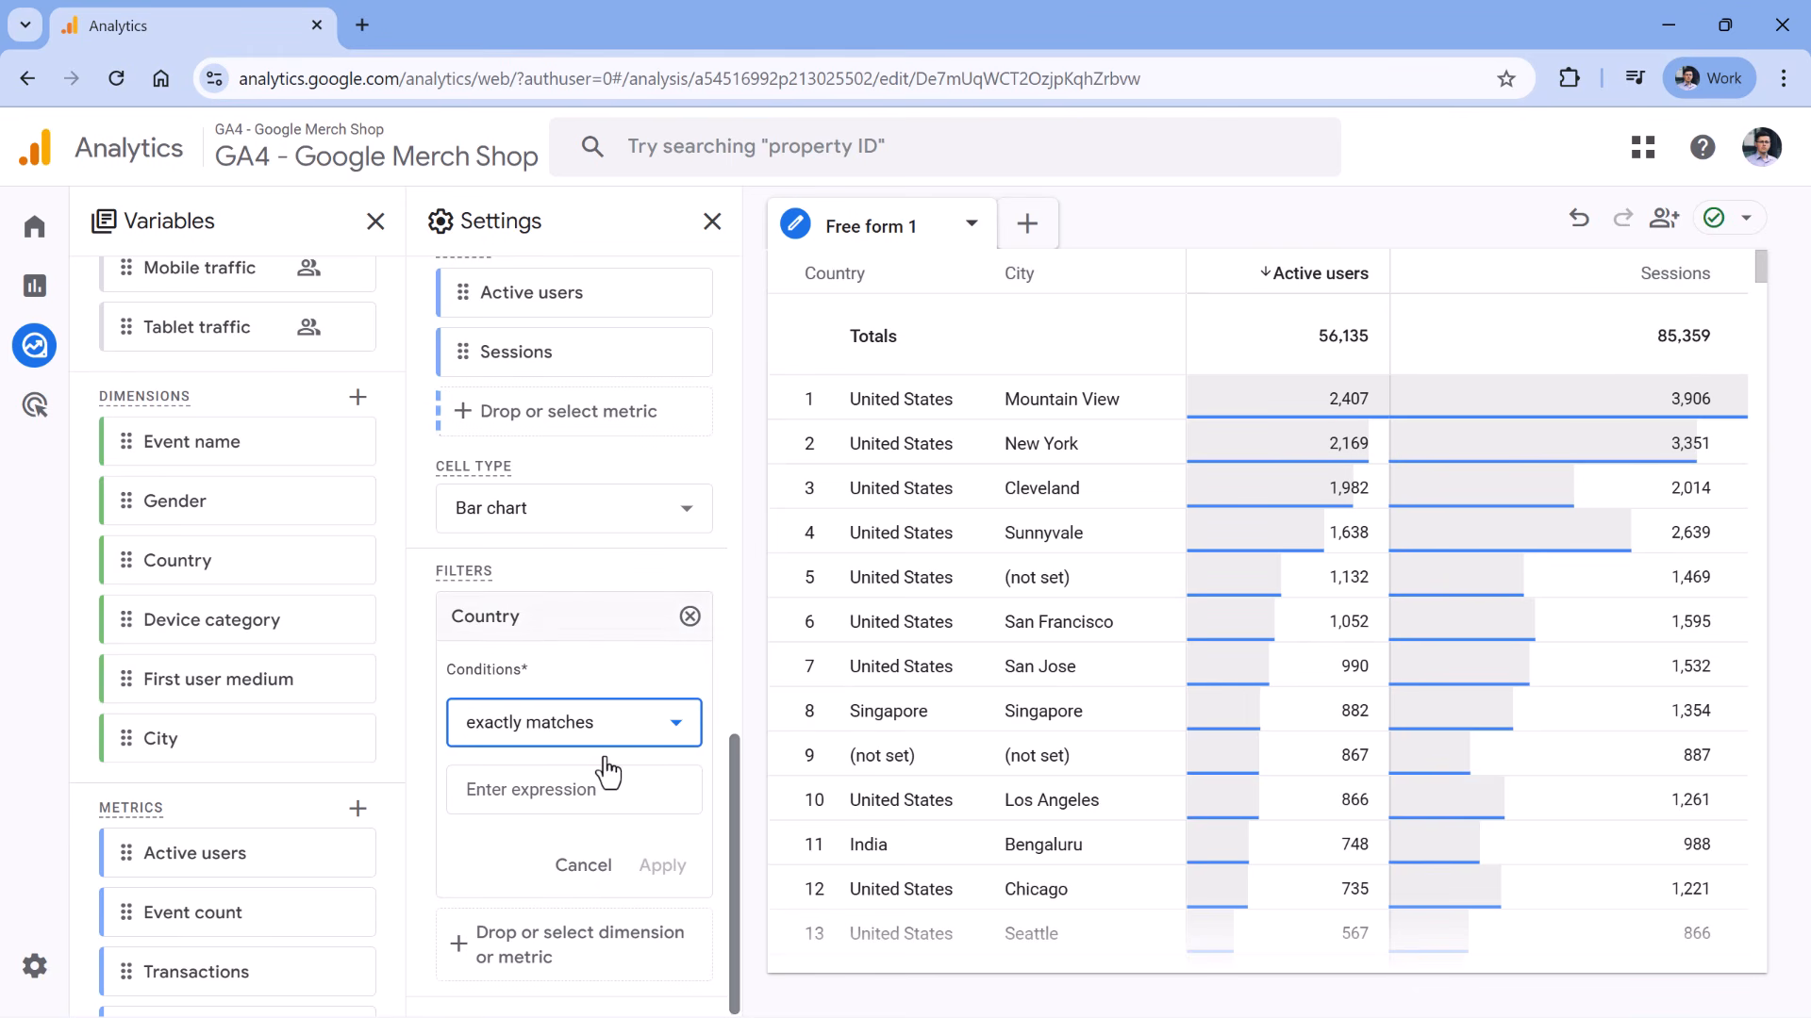
{"action": "left_click", "coordinate": [582, 792]}
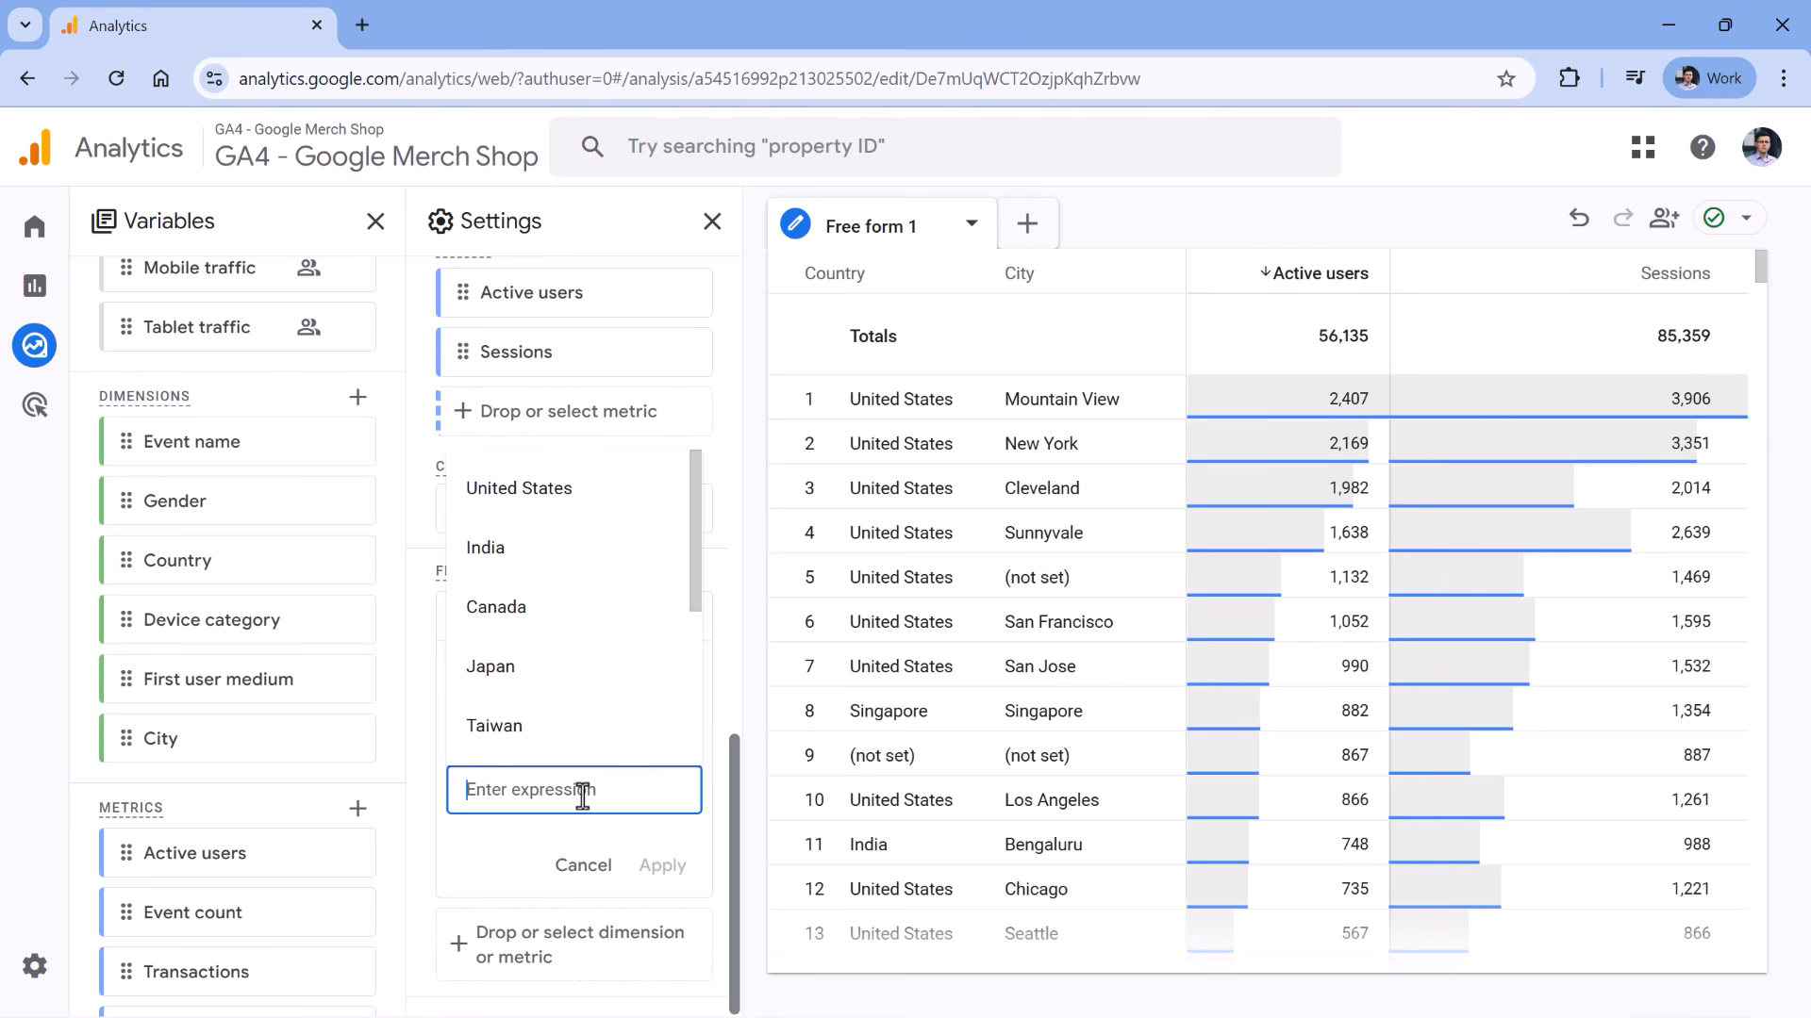
{"action": "left_click", "coordinate": [528, 494]}
{"action": "left_click", "coordinate": [663, 866]}
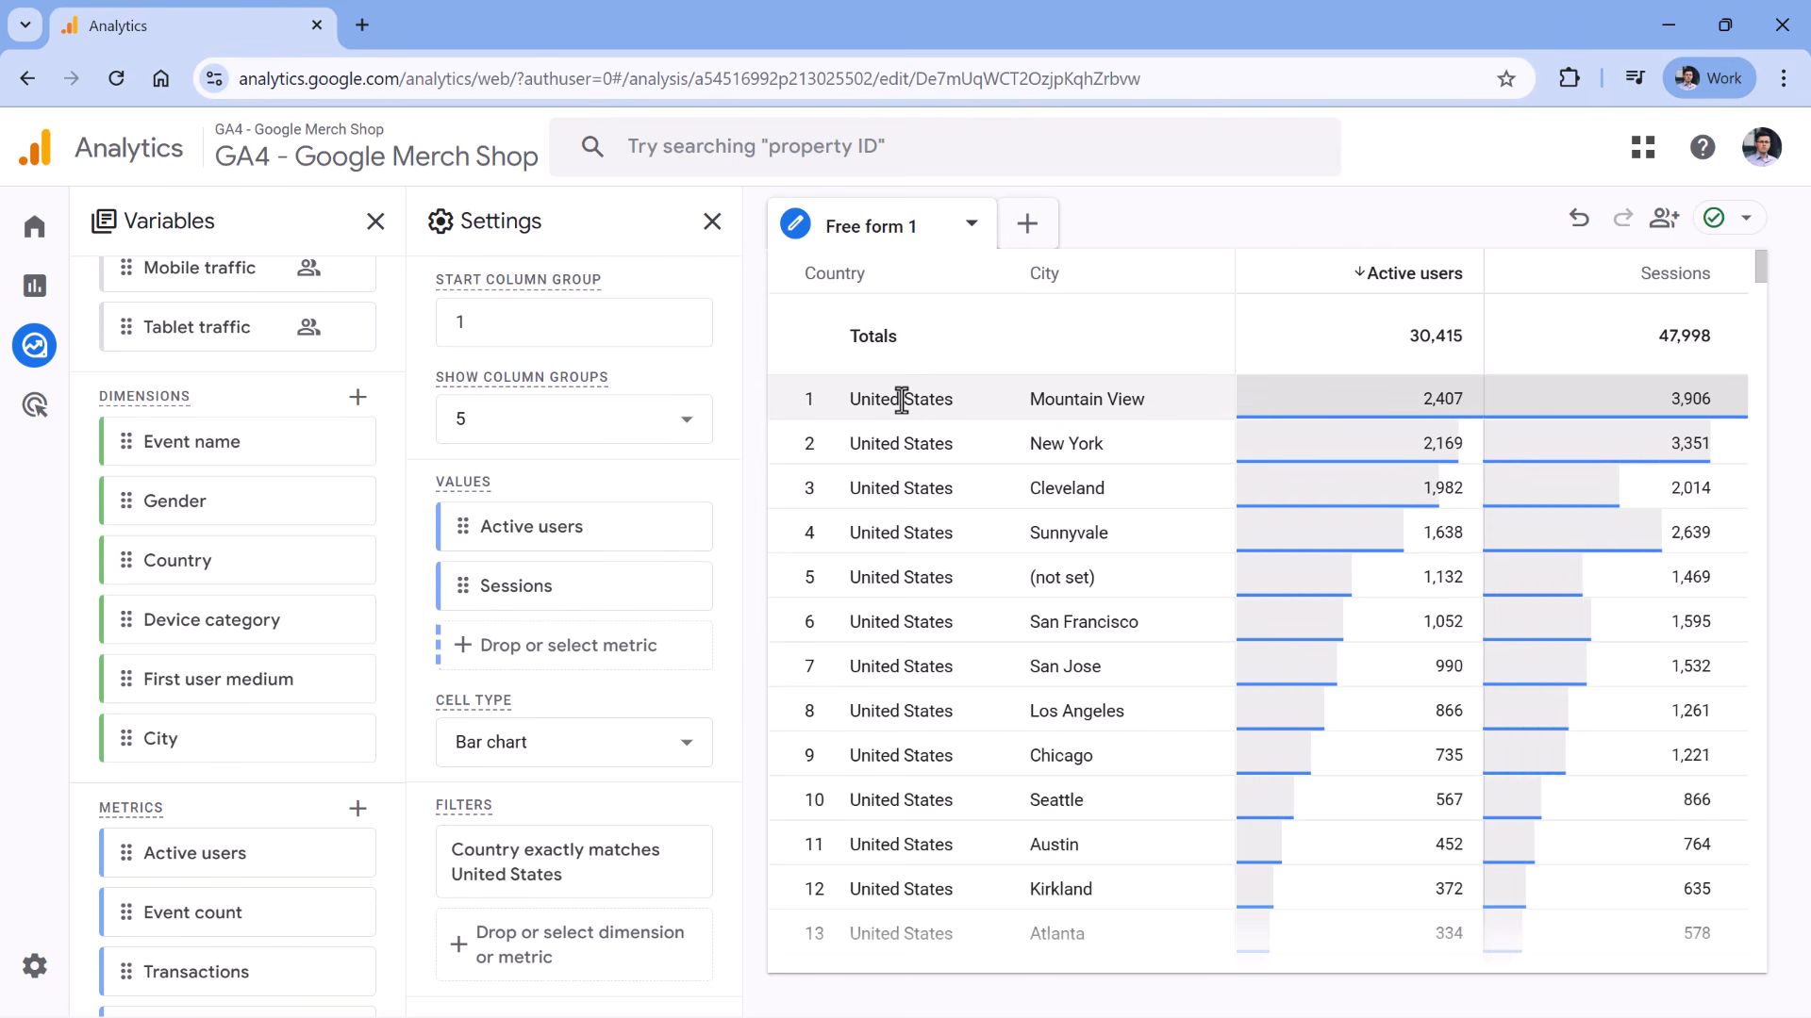
- Remove the Country dimension from the table's rows, keeping City as the only row dimension
{"action": "scroll", "coordinate": [577, 693], "scroll_direction": "up", "scroll_amount": 9}
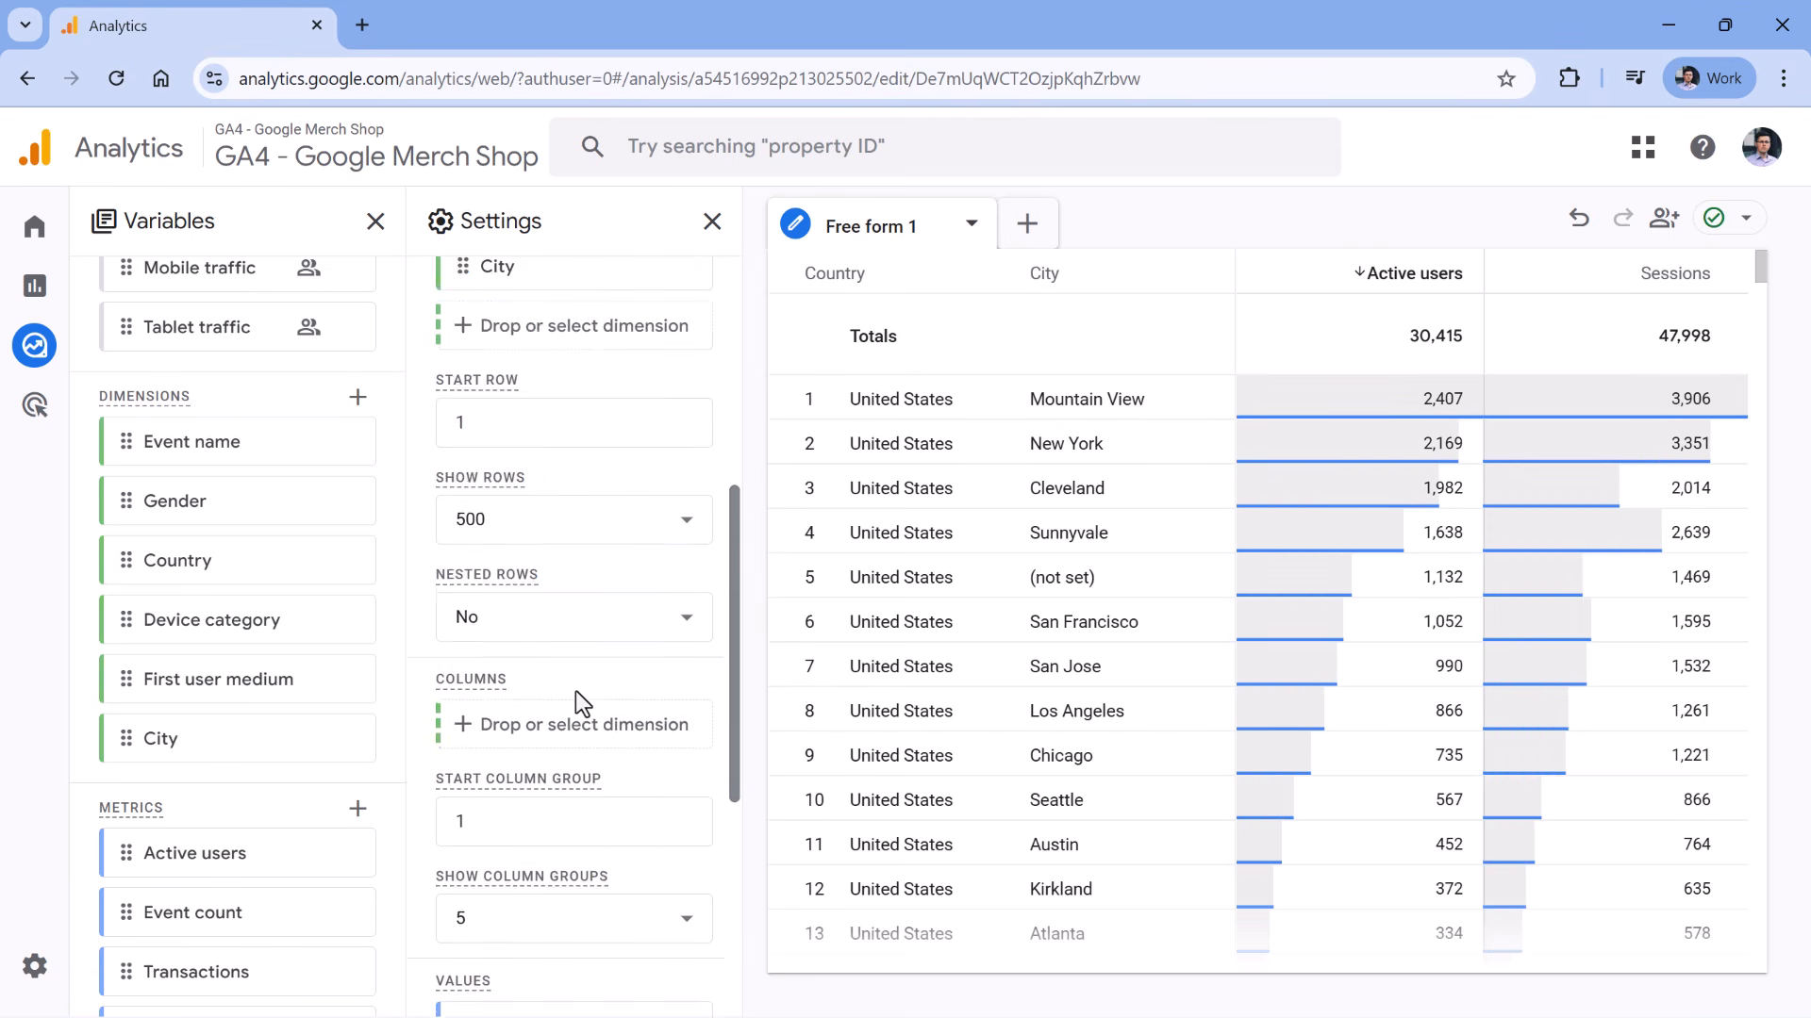
{"action": "left_click", "coordinate": [689, 574]}
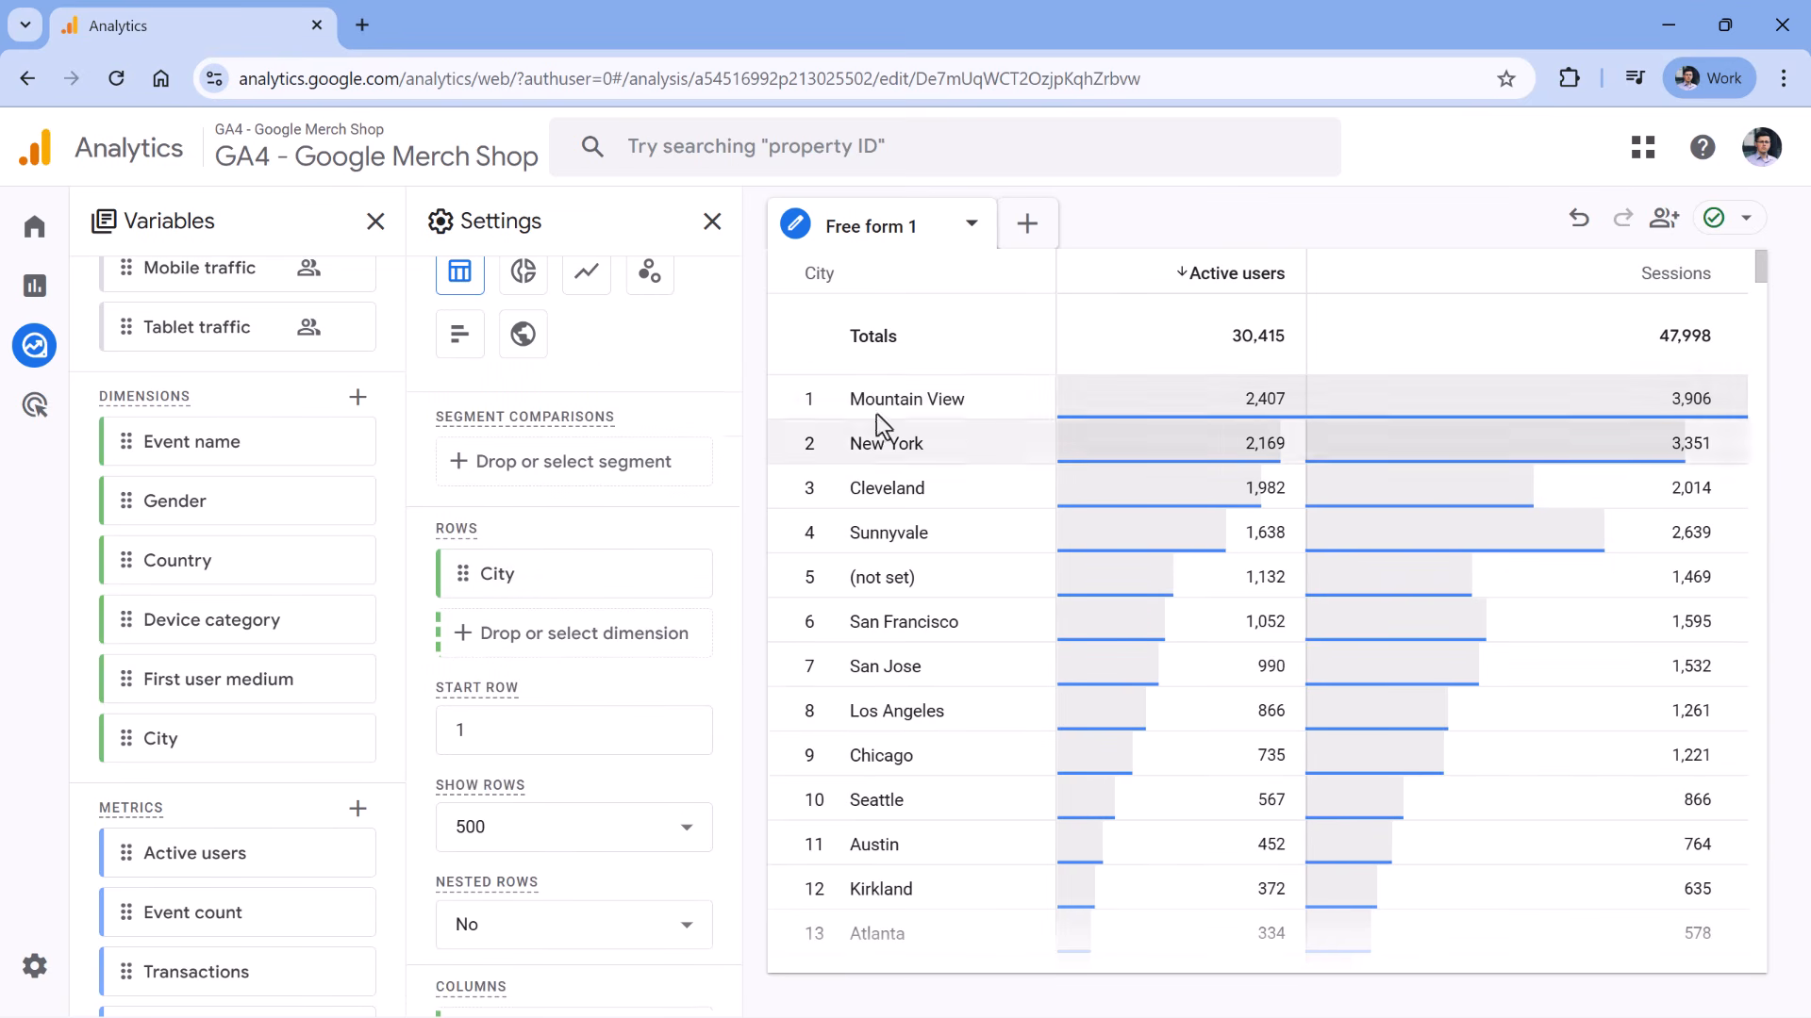
- Add the Transactions metric to the table's values and sort the cities by Transactions in descending order
{"action": "scroll", "coordinate": [260, 654], "scroll_direction": "down", "scroll_amount": 1}
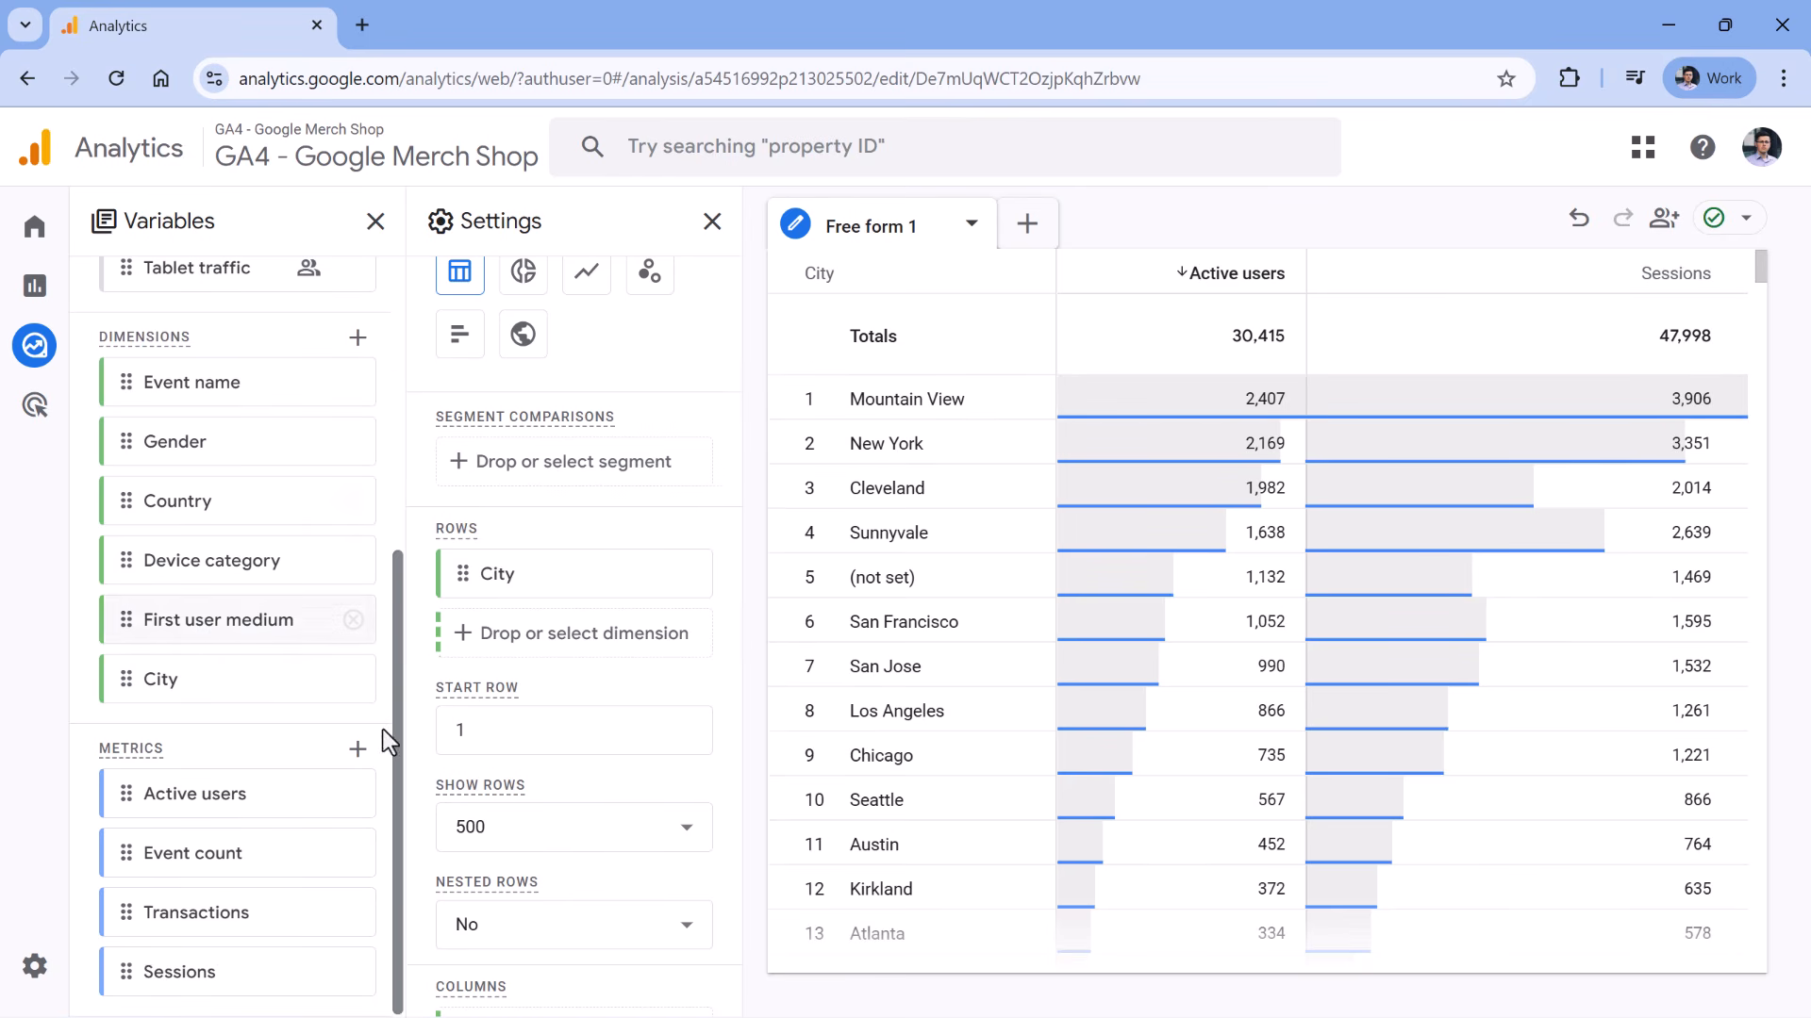
{"action": "double_click", "coordinate": [142, 913]}
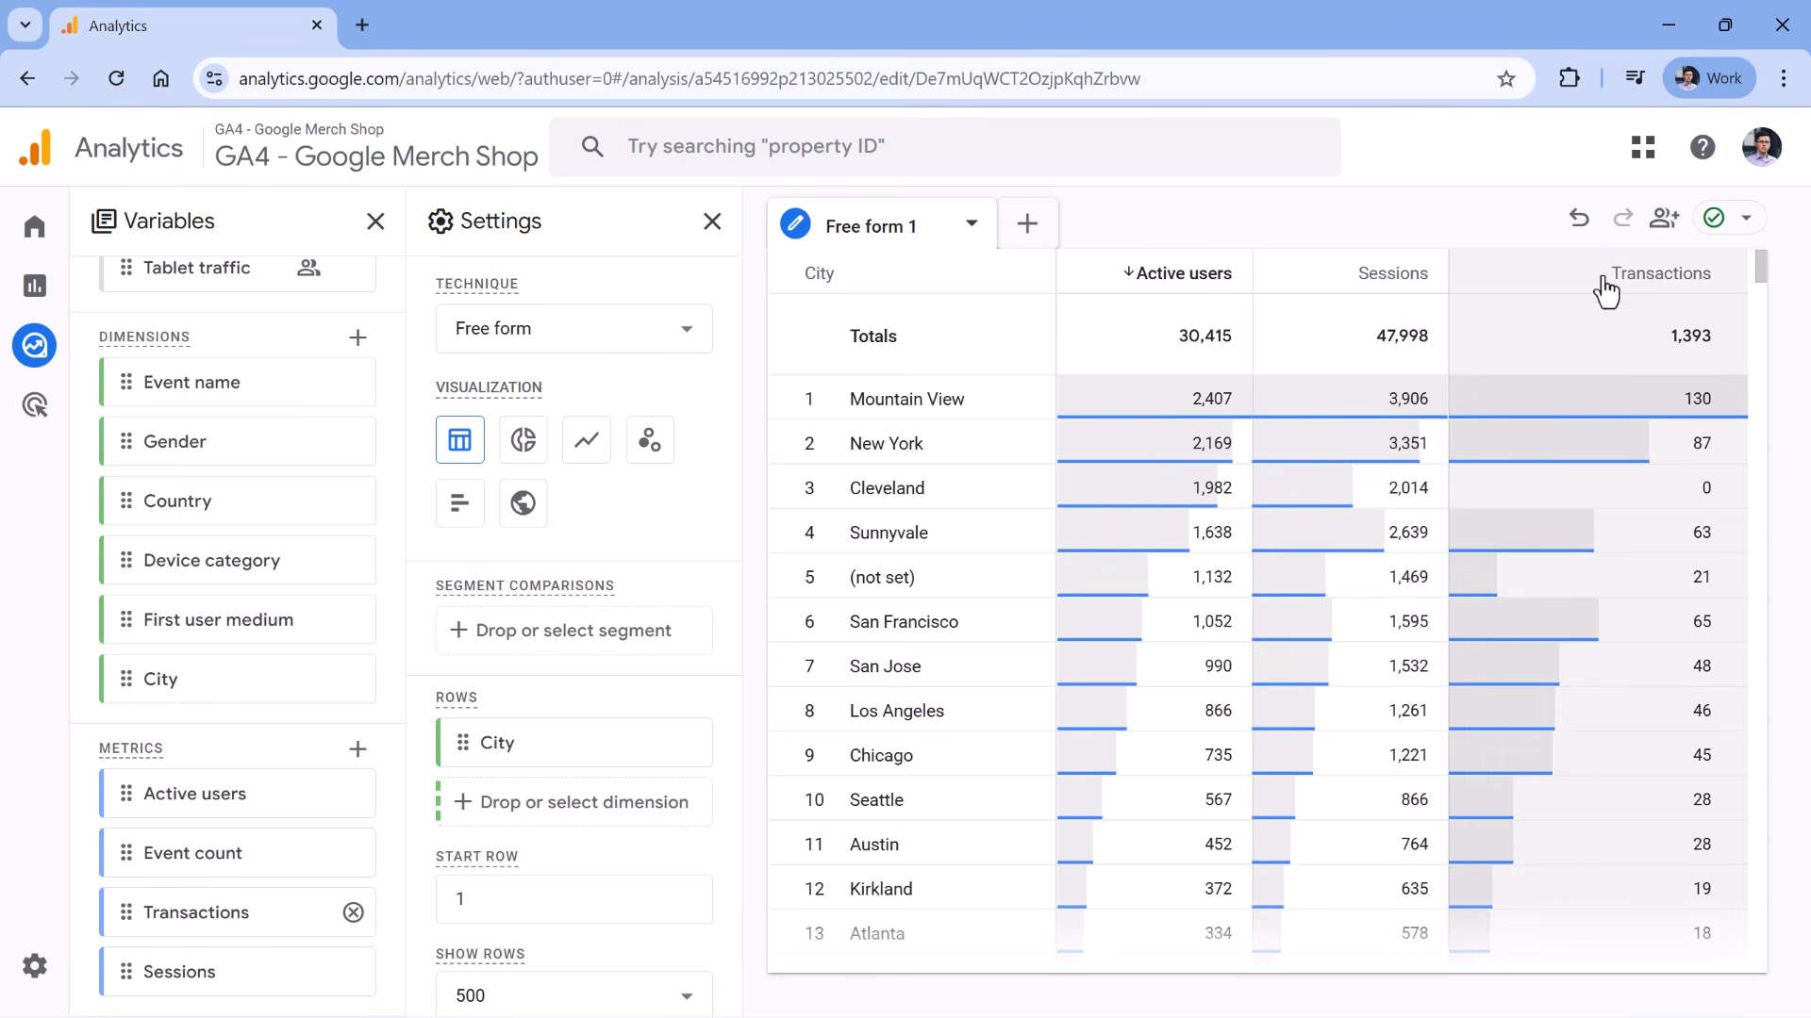
{"action": "left_click", "coordinate": [1651, 275]}
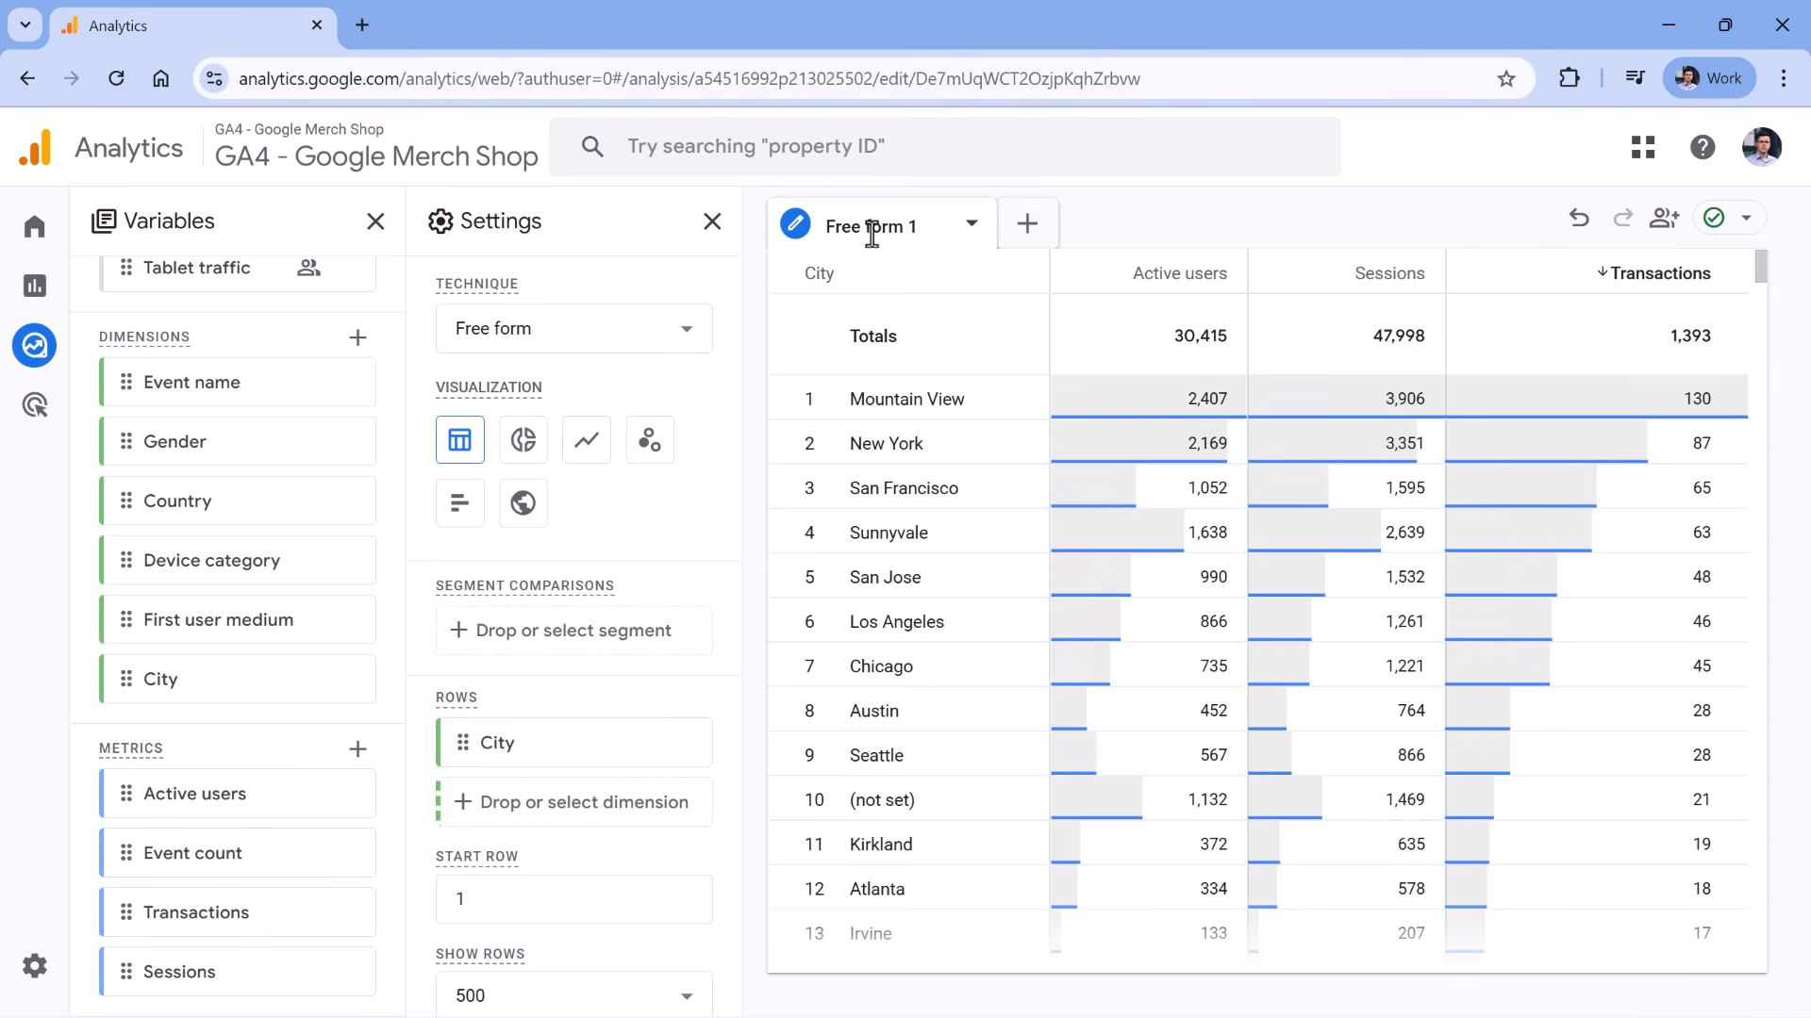
- Add a second free form tab to the exploration and select its name
{"action": "left_click", "coordinate": [1027, 231]}
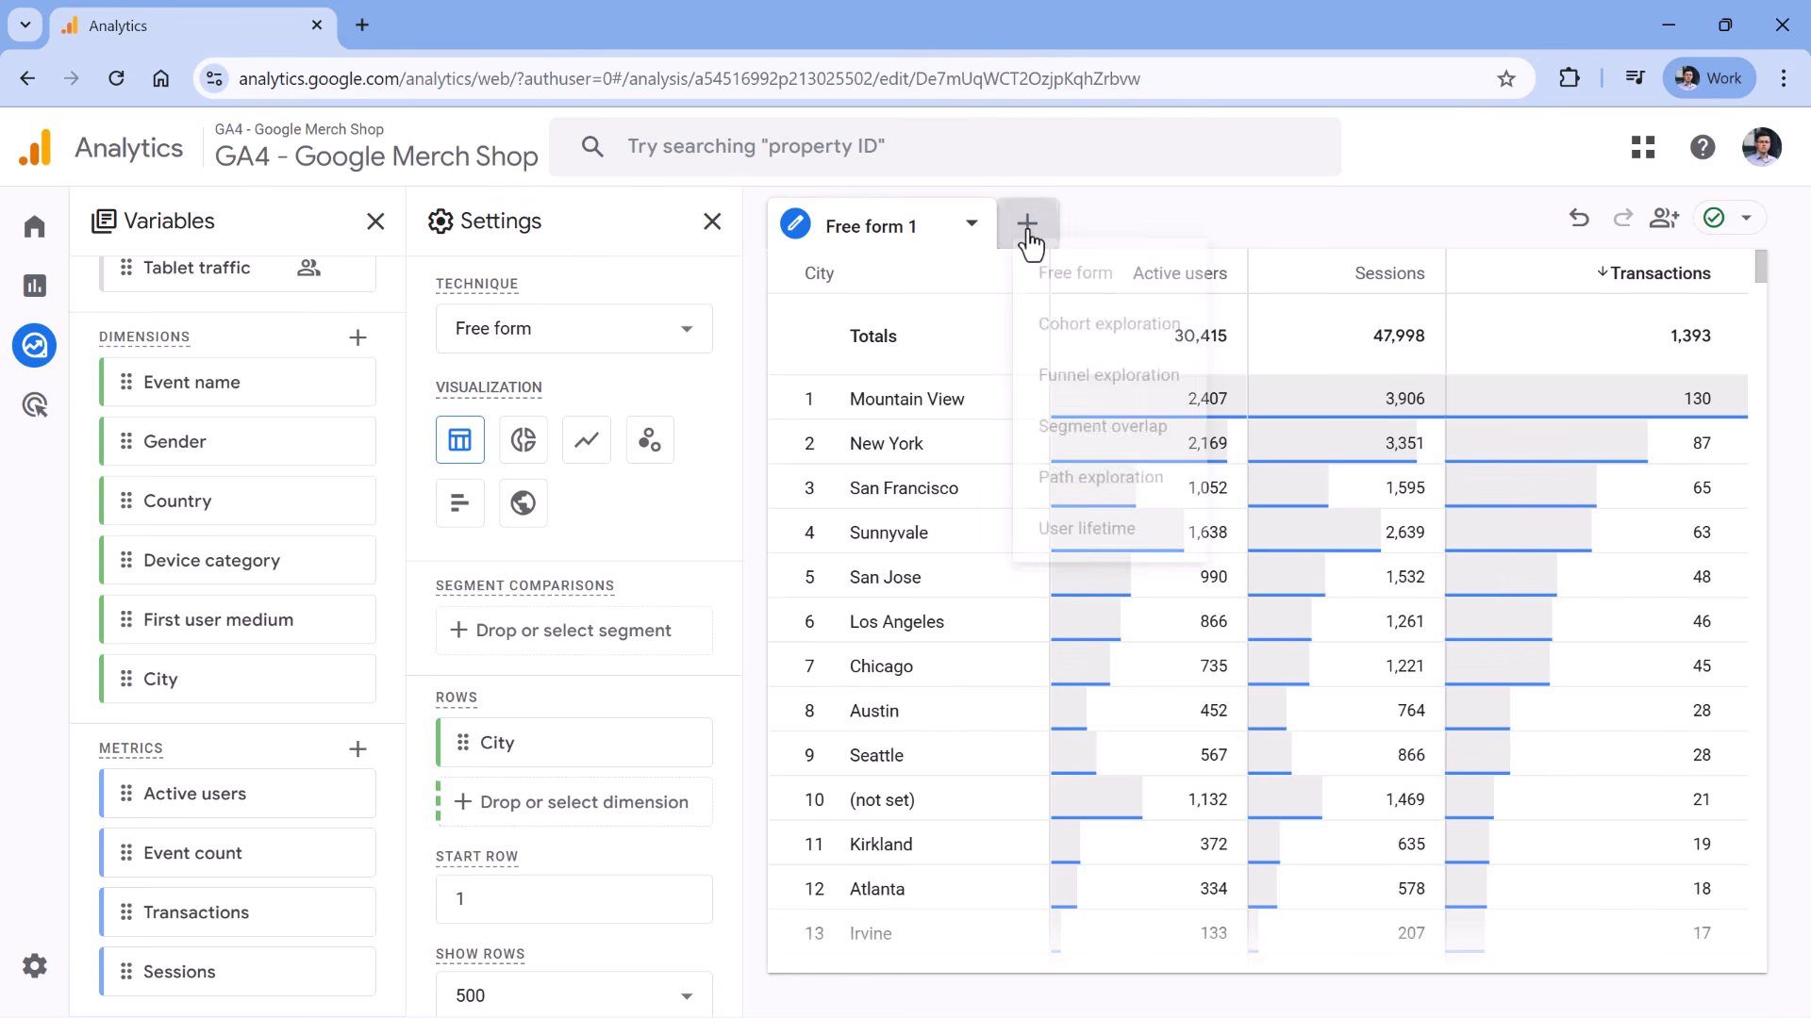
{"action": "left_click", "coordinate": [1084, 278]}
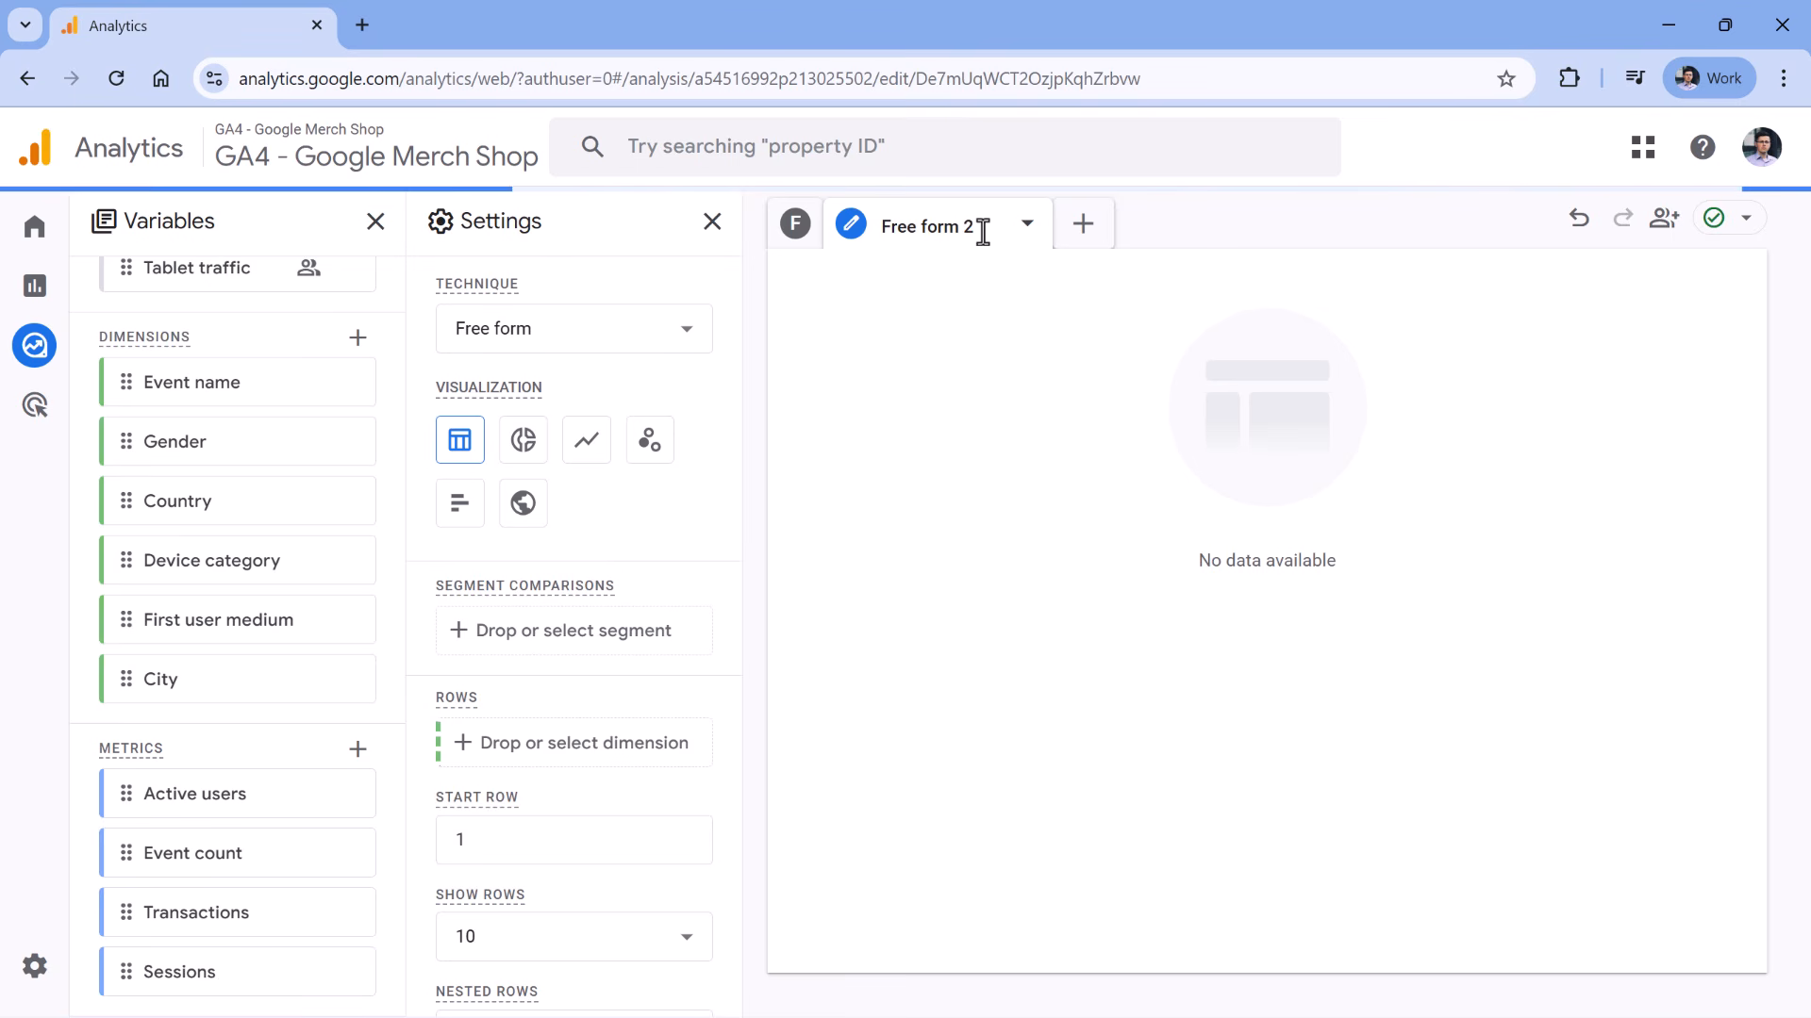
{"action": "triple_click", "coordinate": [921, 224]}
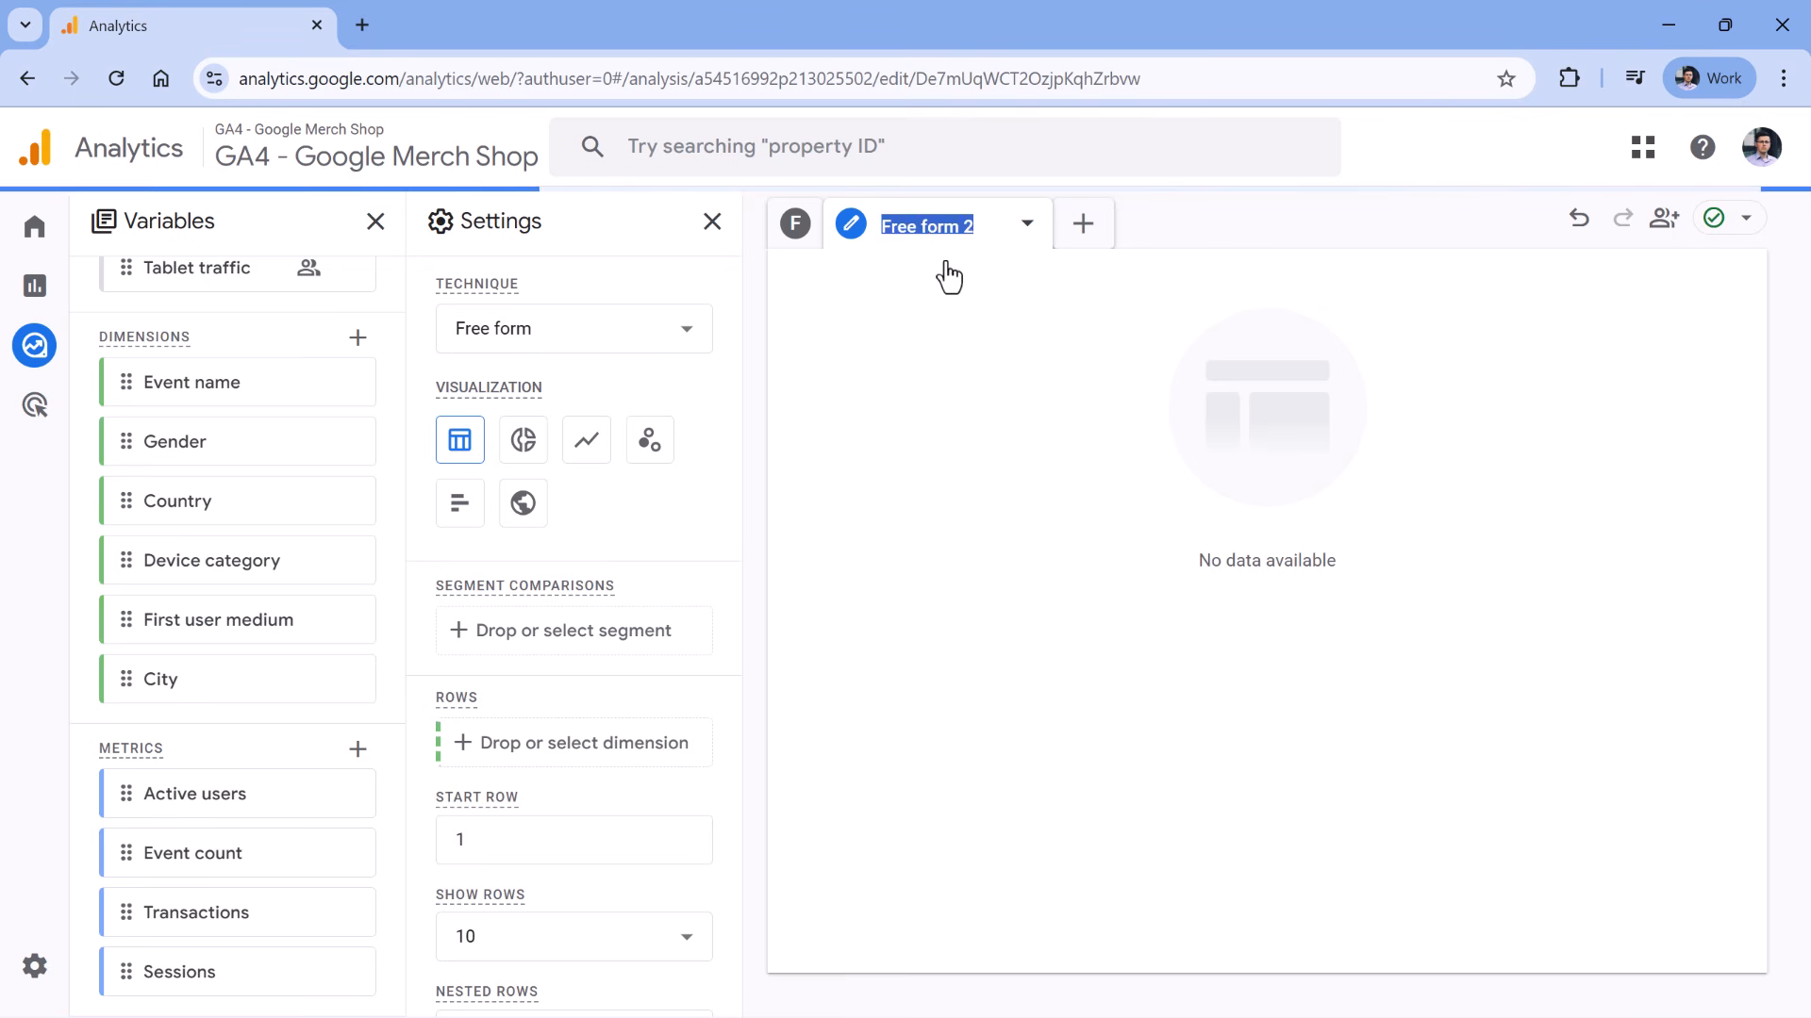
{"action": "left_click", "coordinate": [946, 267]}
- Return to the first free form tab and rename it US Cities
{"action": "left_click", "coordinate": [799, 241]}
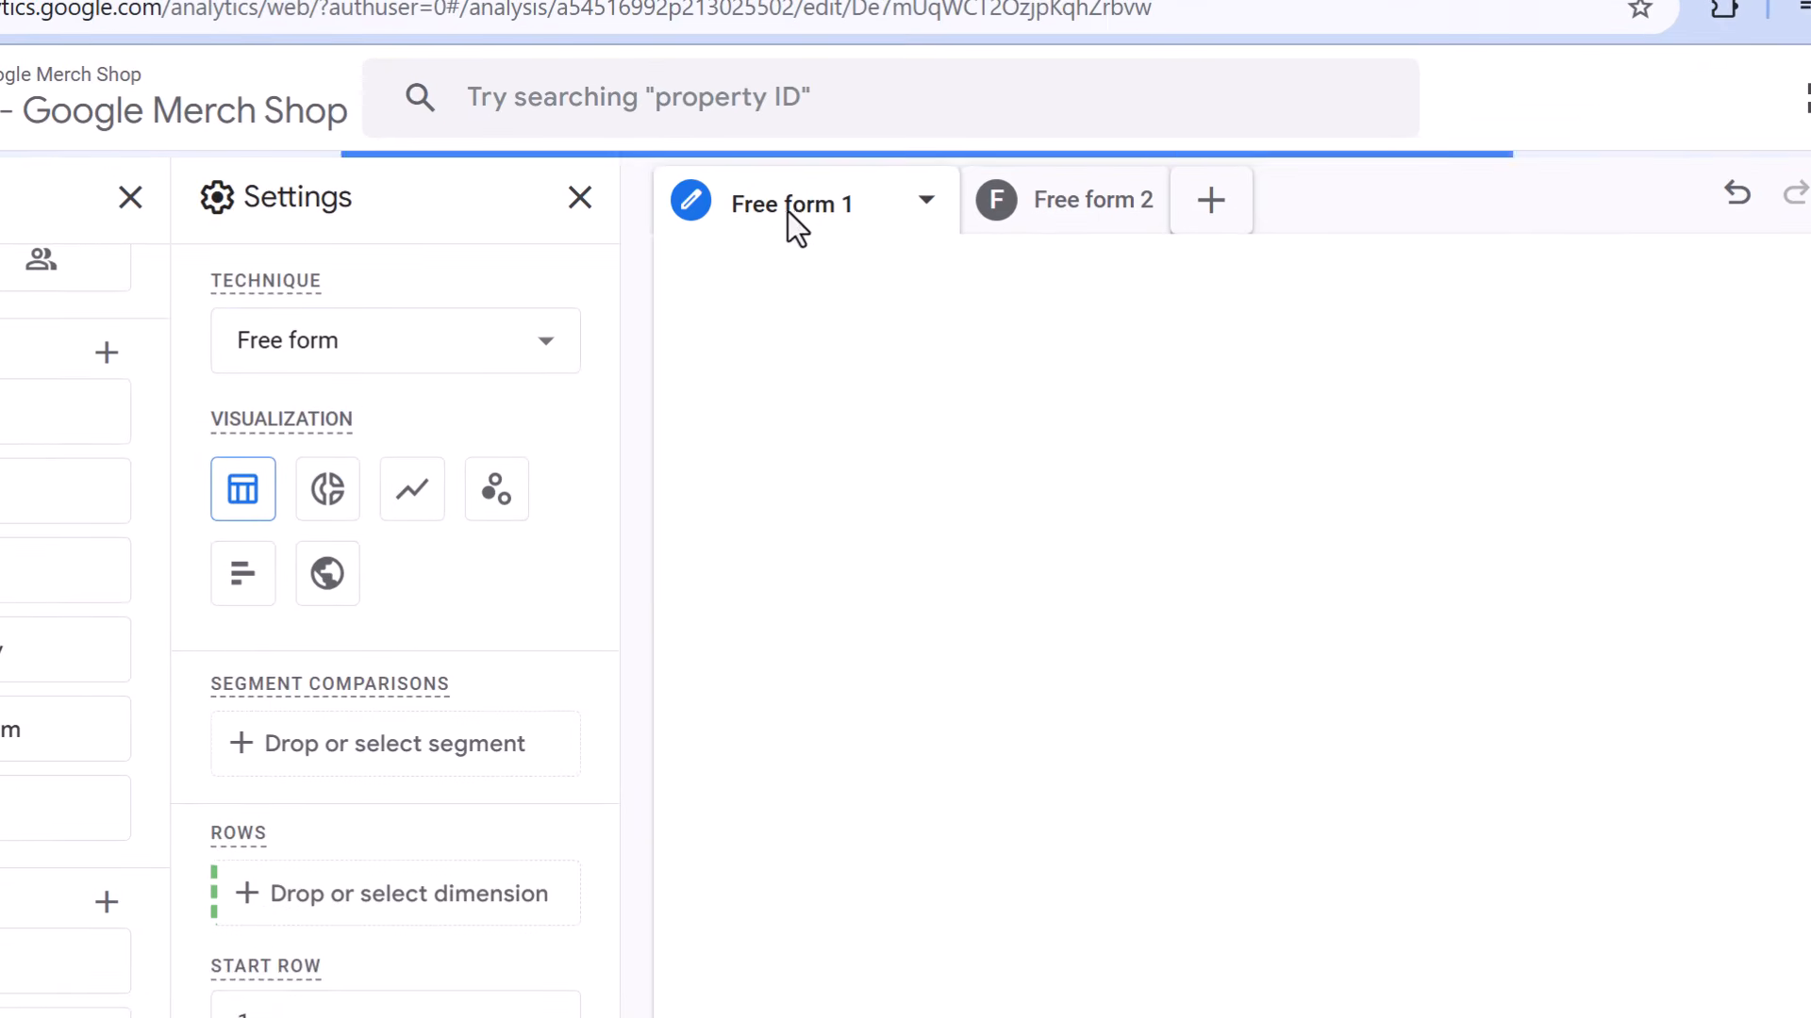
{"action": "left_click", "coordinate": [874, 236]}
{"action": "type", "text": "US Cieit"}
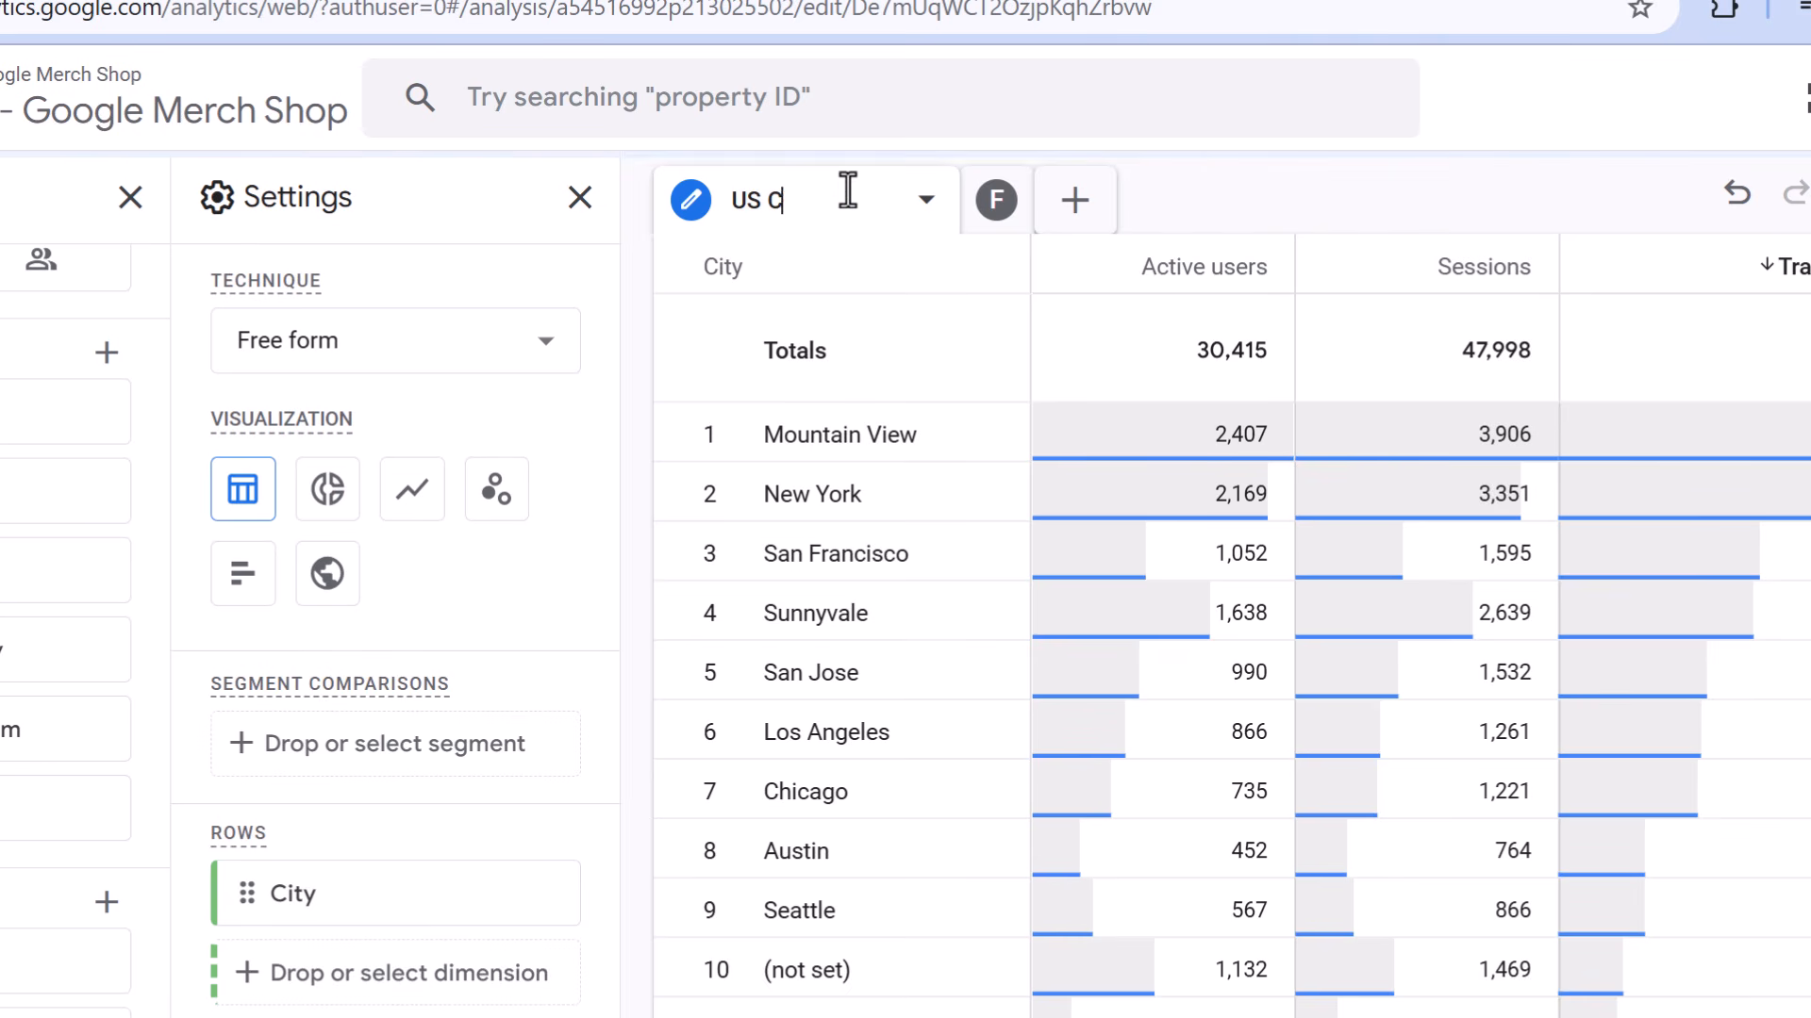
{"action": "key", "text": "BackSpace"}
{"action": "key", "text": "BackSpace"}
{"action": "key", "text": "BackSpace"}
{"action": "type", "text": "ties"}
{"action": "key", "text": "Return"}
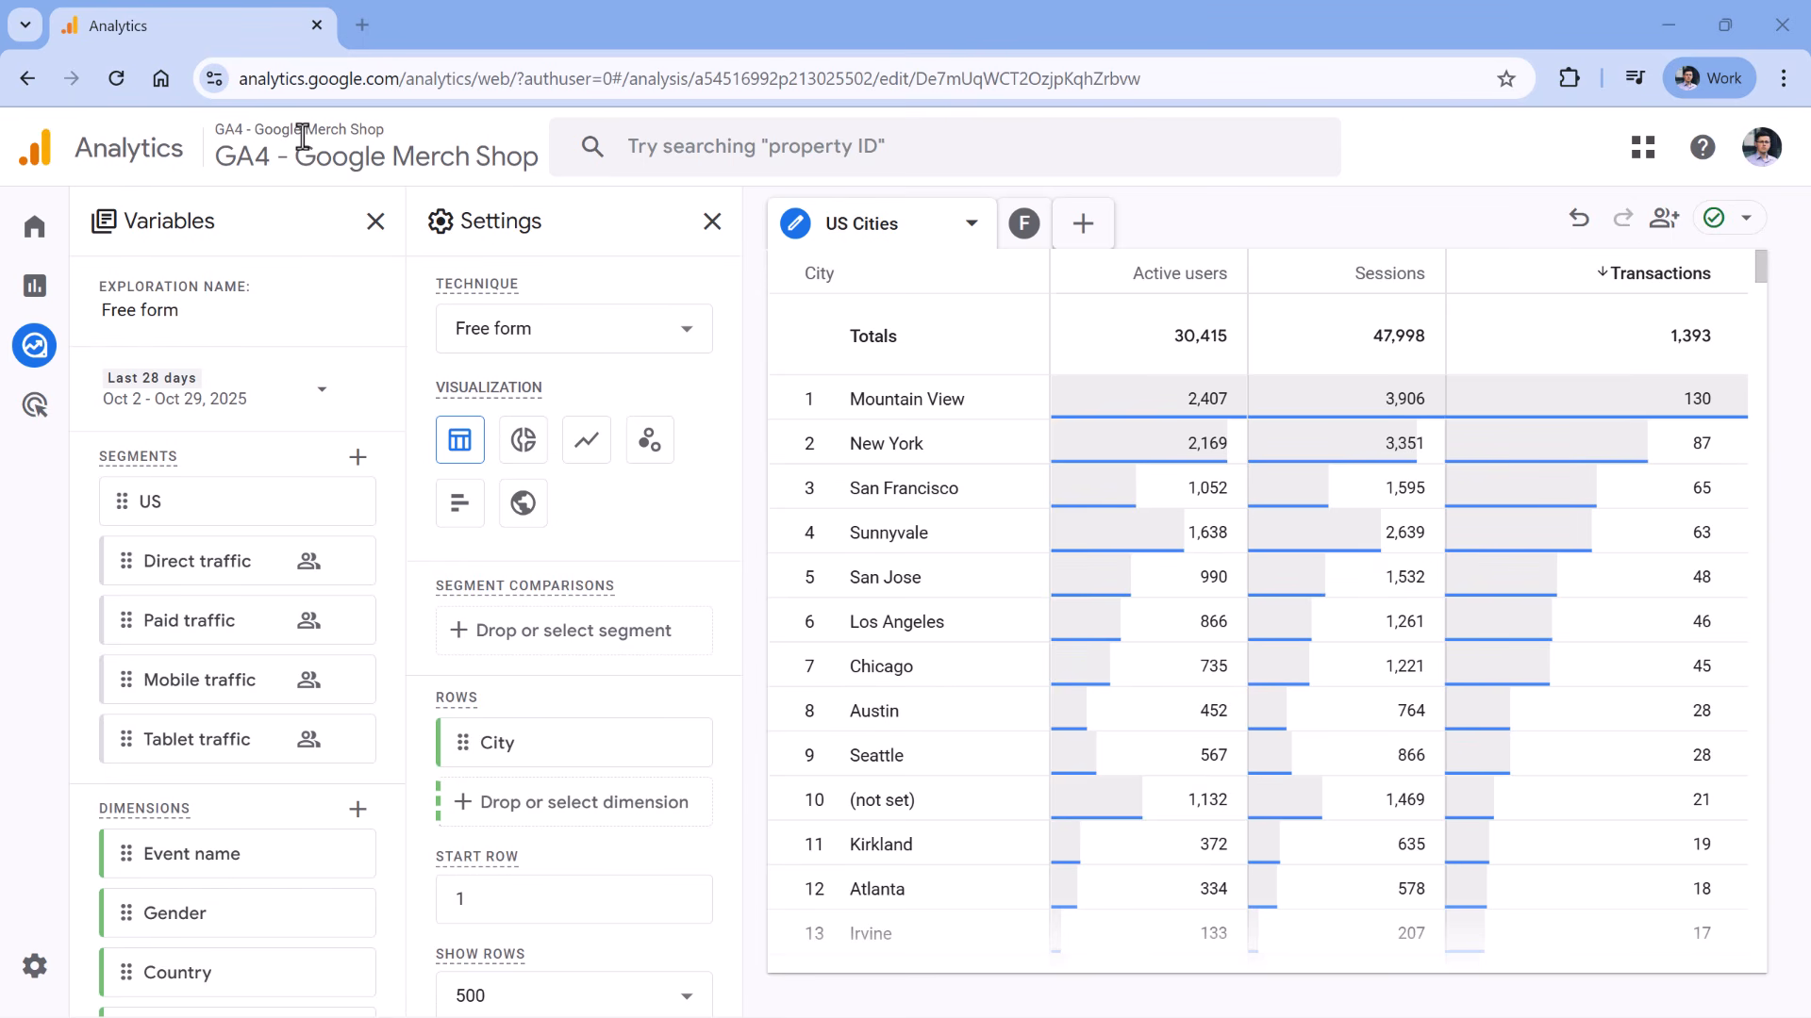
- Create a new blank exploration and rename its first tab Landing page
{"action": "left_click", "coordinate": [40, 349]}
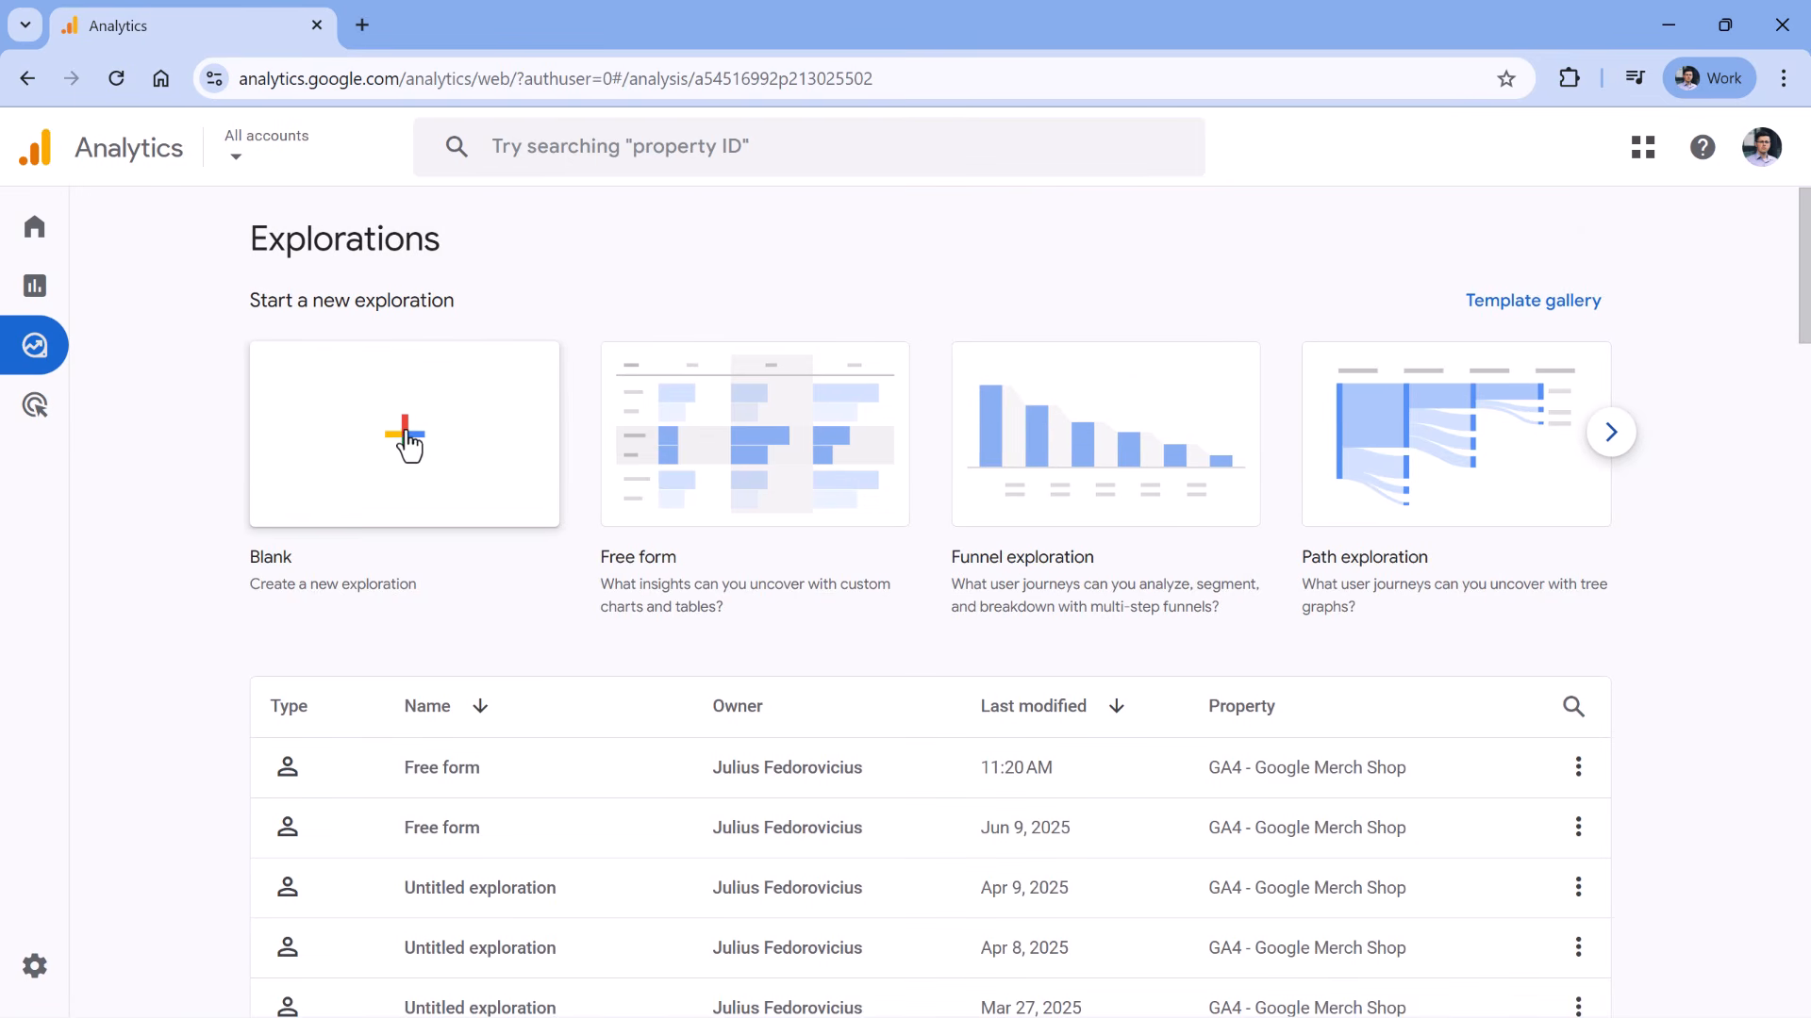
{"action": "left_click", "coordinate": [405, 434]}
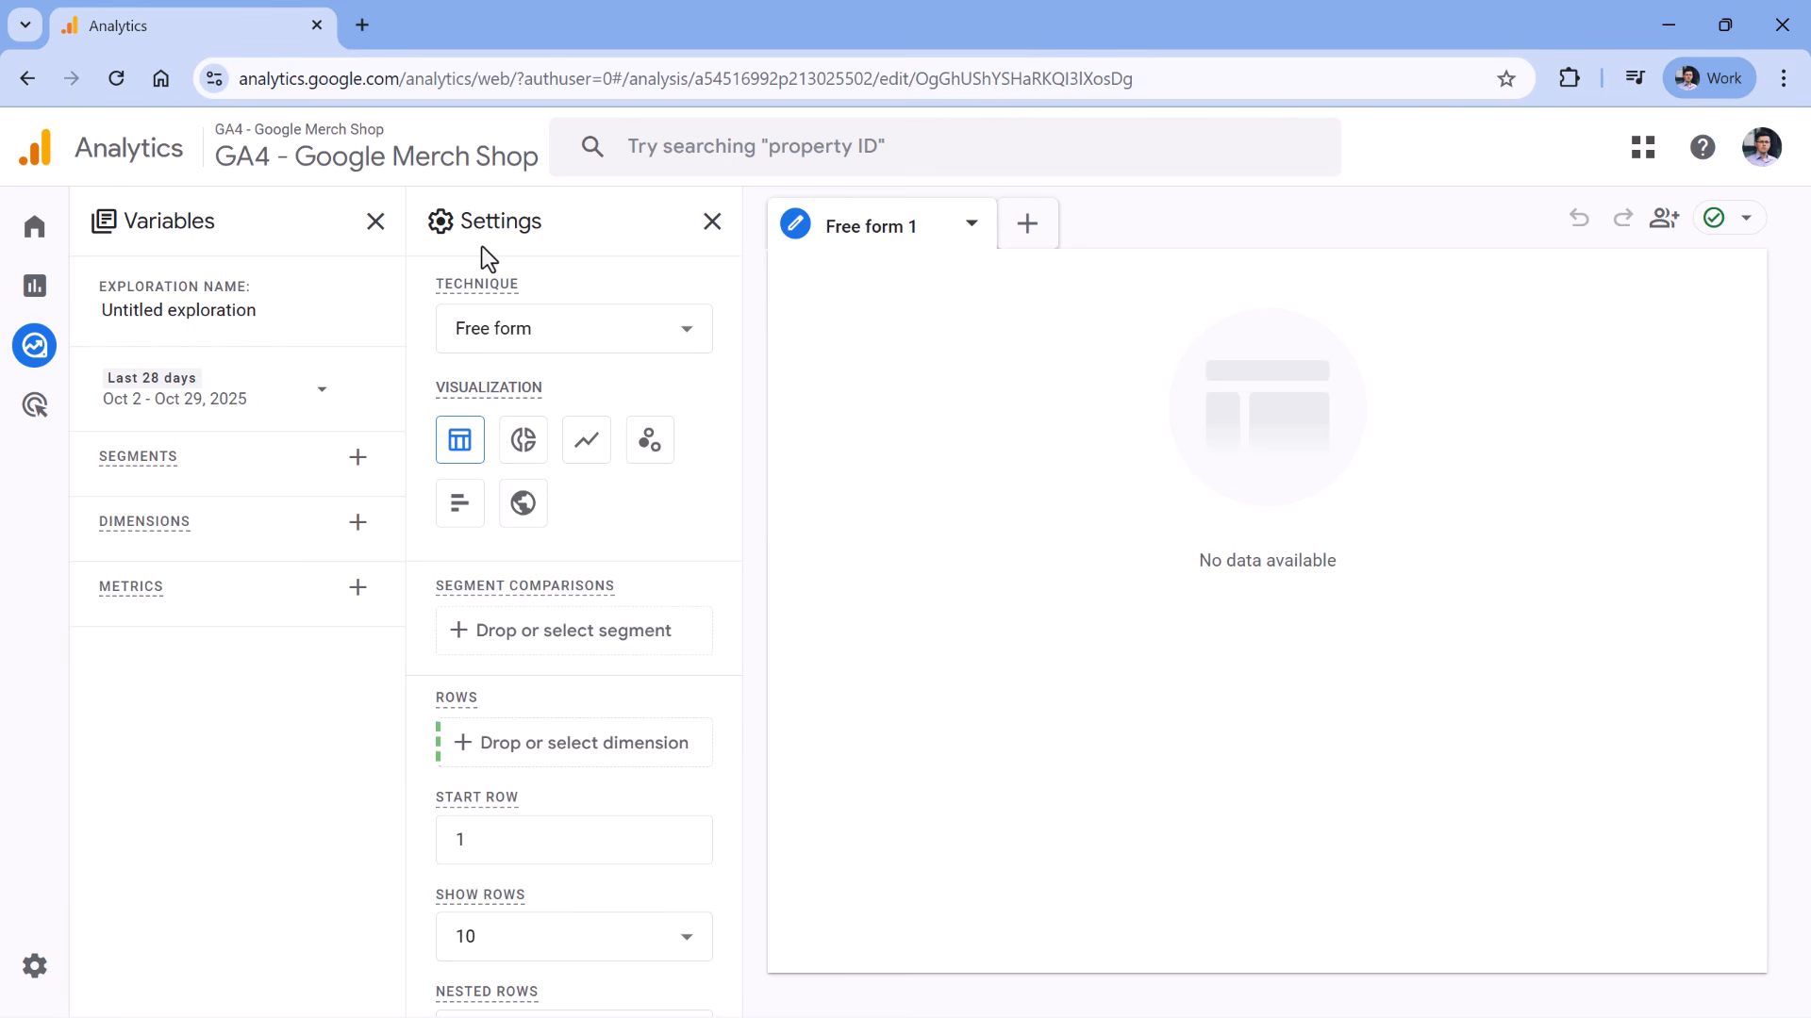
{"action": "double_click", "coordinate": [844, 228]}
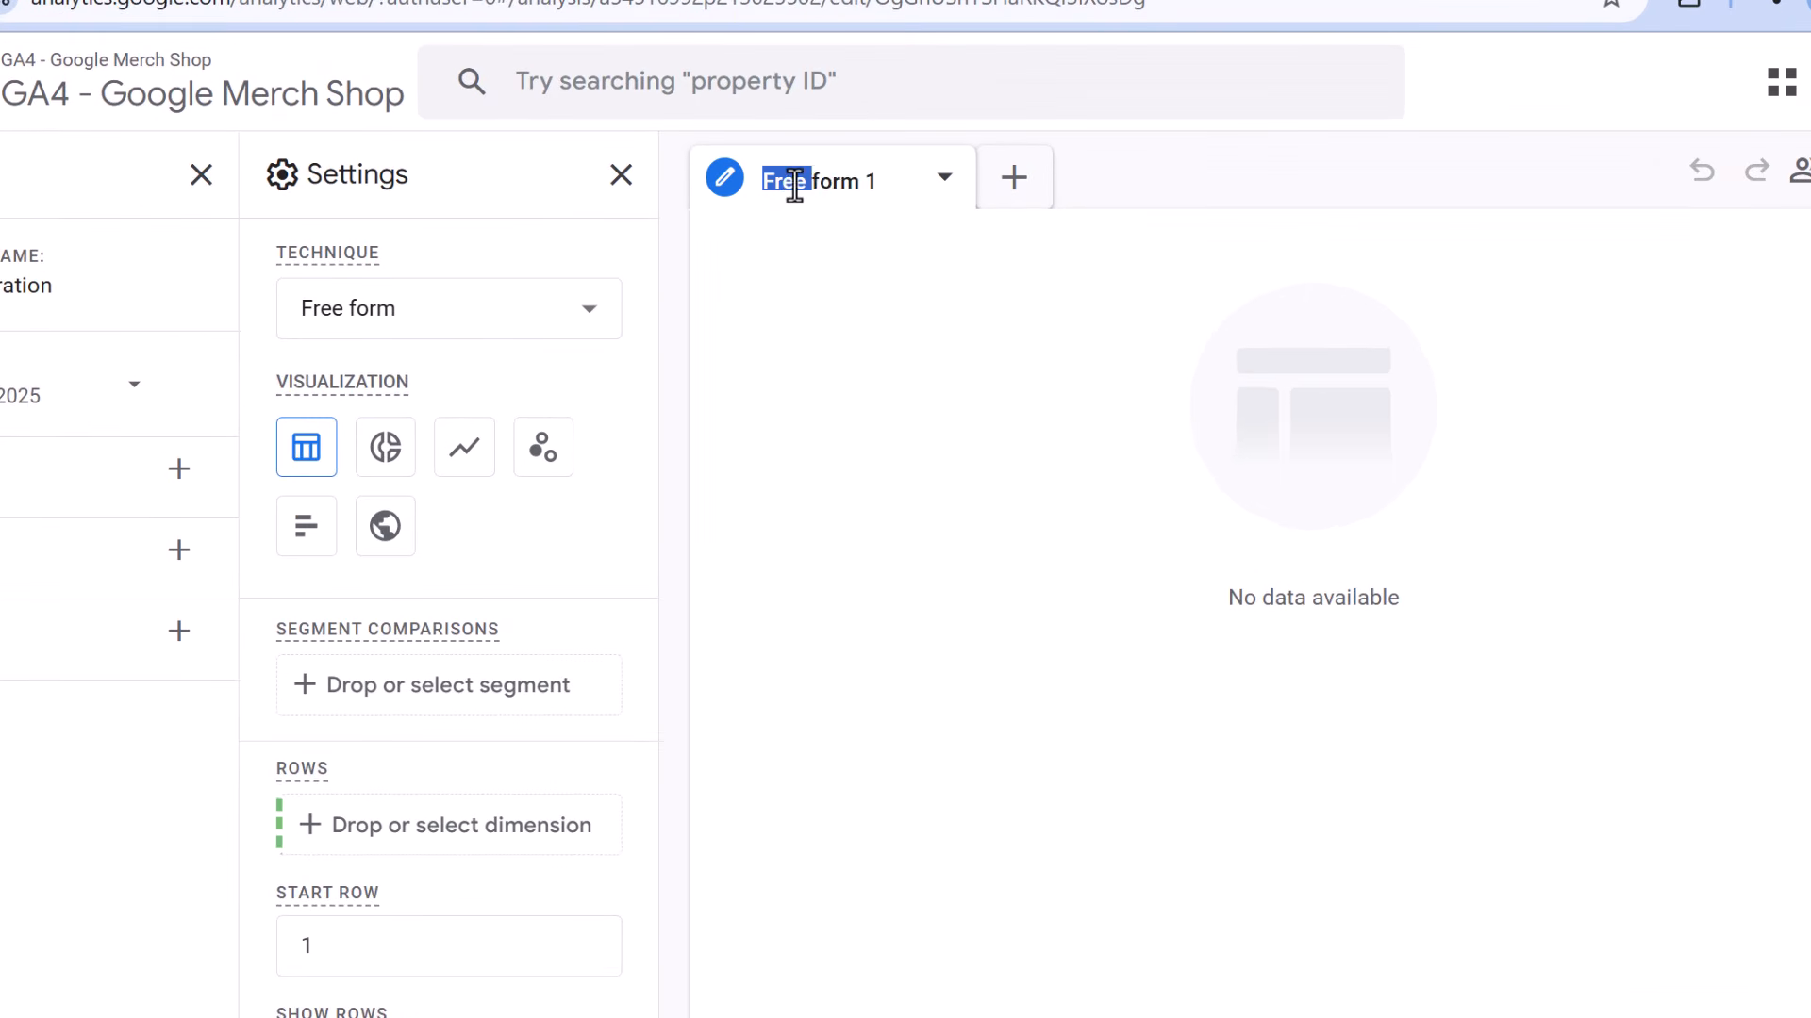
{"action": "type", "text": "Landing page"}
{"action": "key", "text": "Return"}
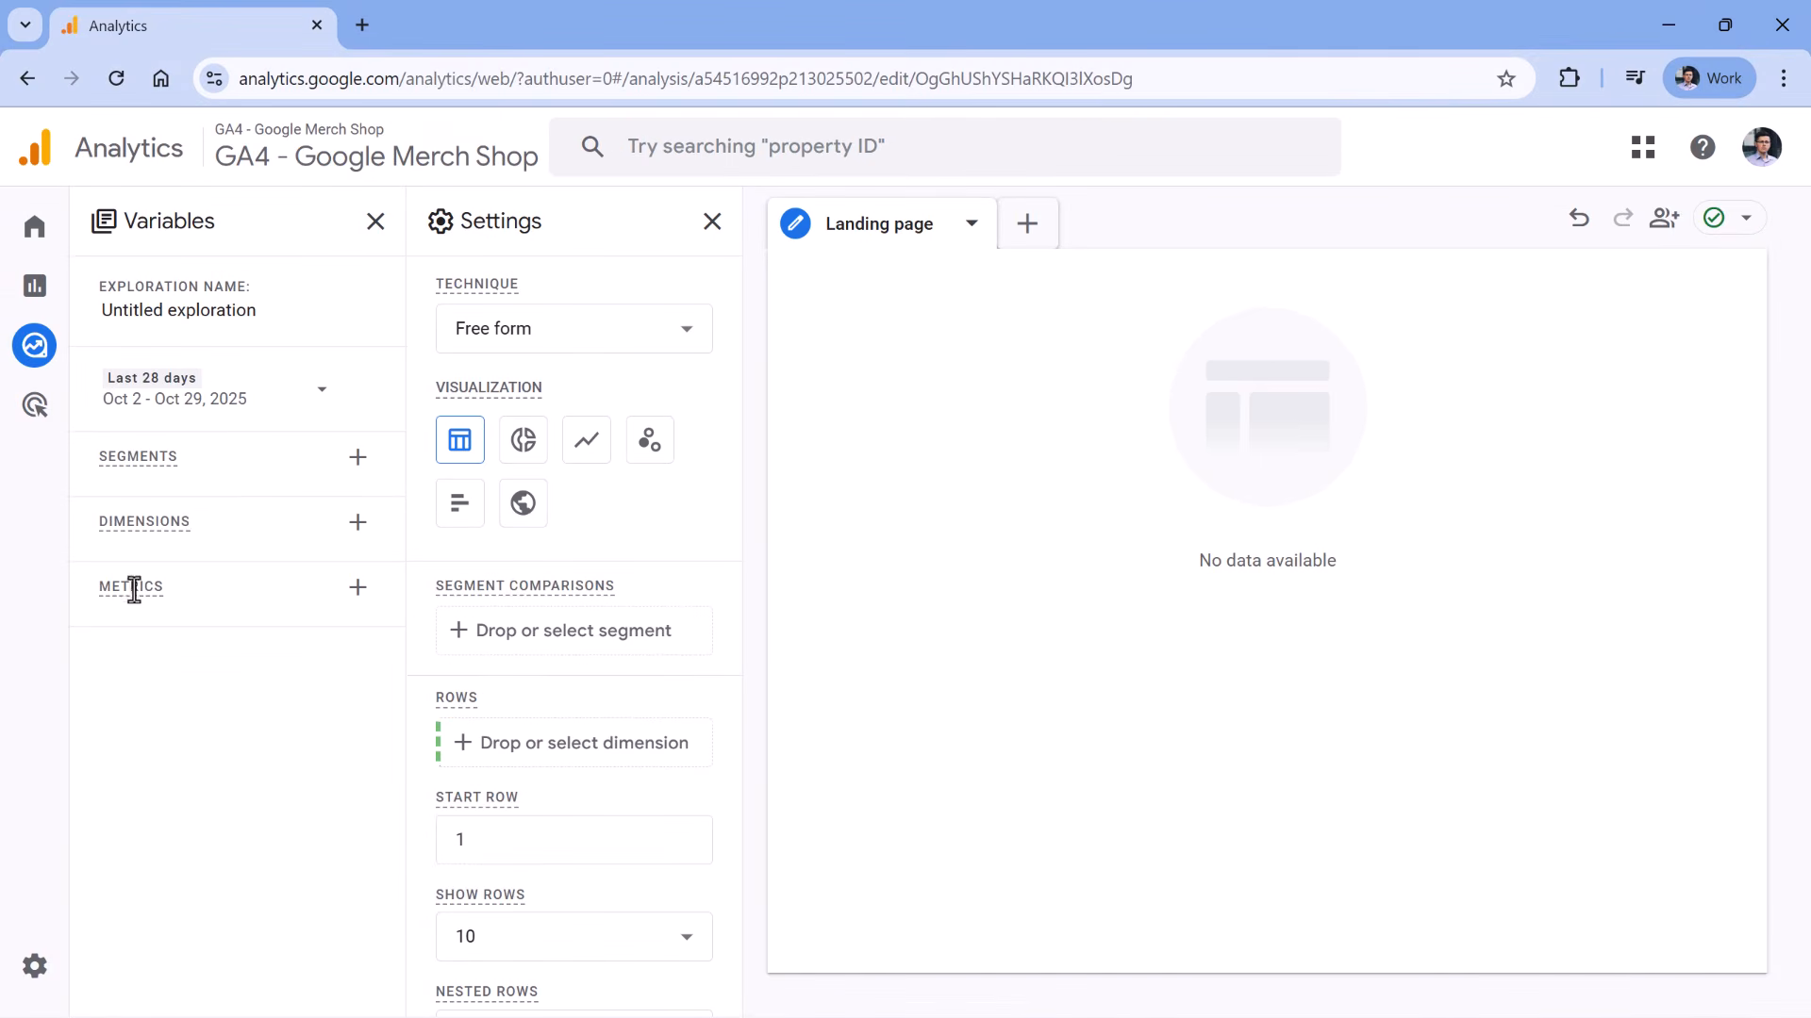
- Review the empty exploration's settings and search the available dimensions for landing page
{"action": "scroll", "coordinate": [562, 469], "scroll_direction": "down", "scroll_amount": 7}
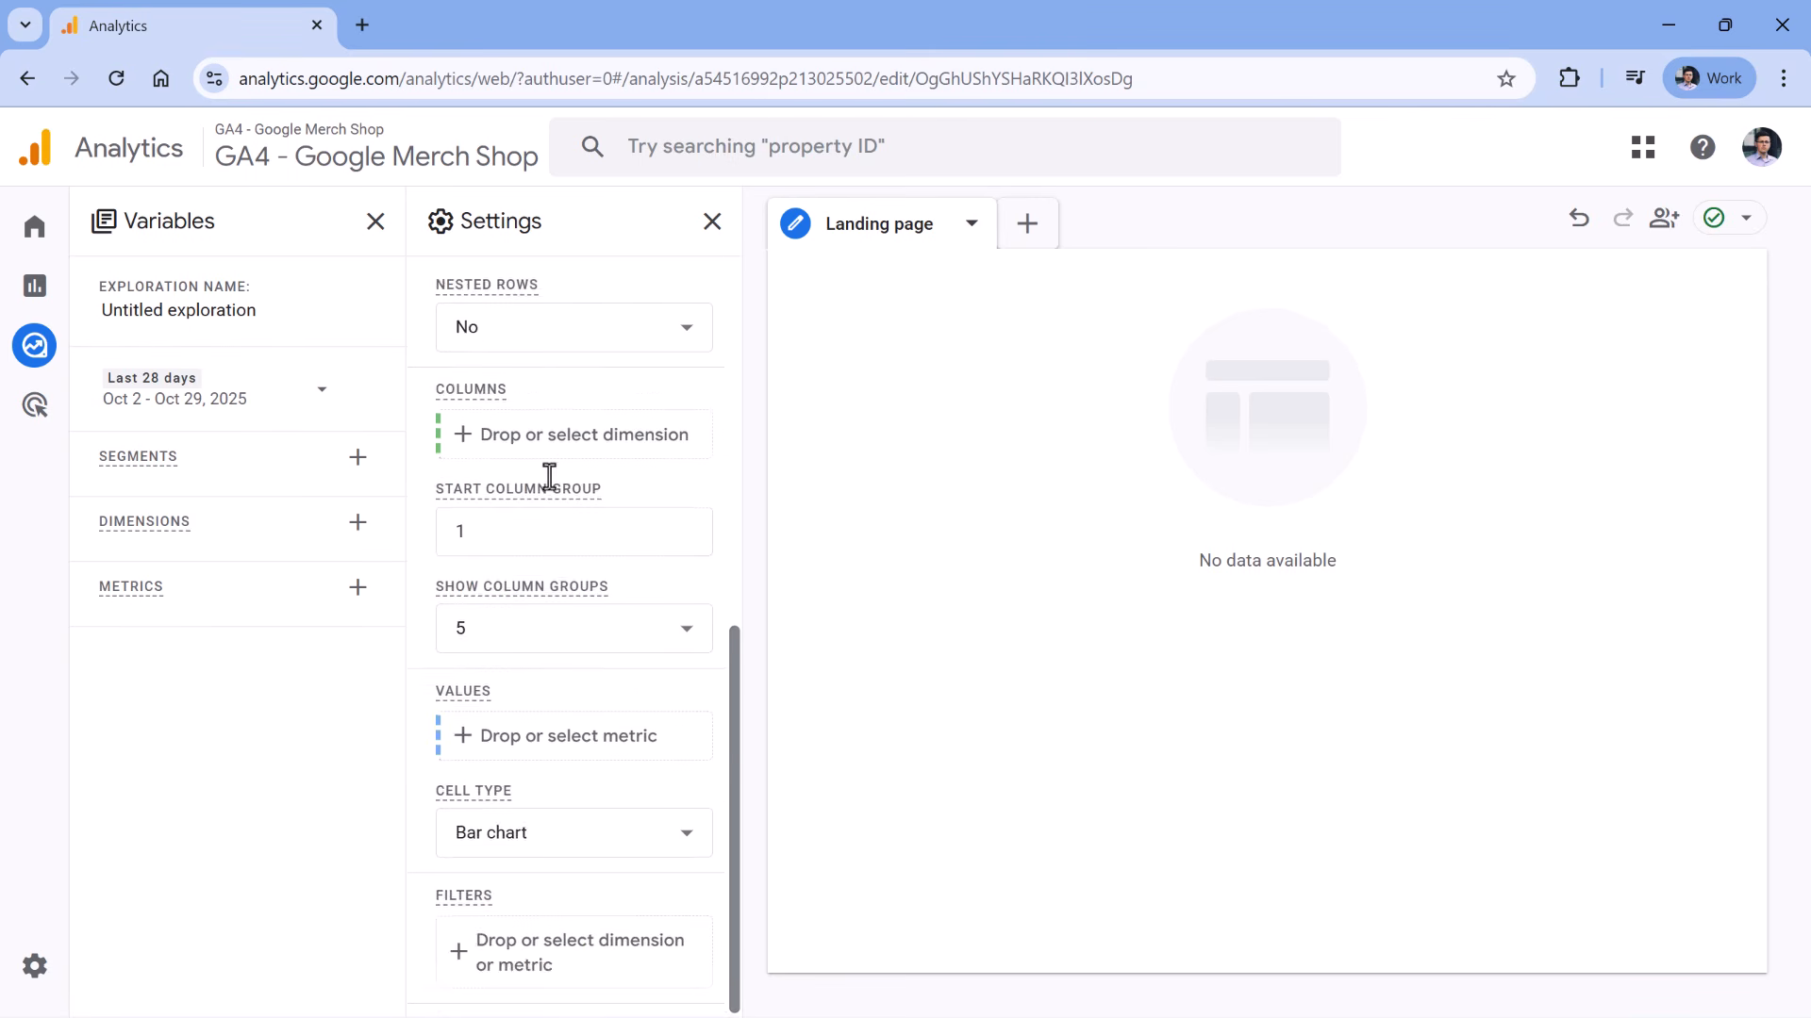
{"action": "scroll", "coordinate": [556, 476], "scroll_direction": "up", "scroll_amount": 5}
{"action": "scroll", "coordinate": [551, 466], "scroll_direction": "down", "scroll_amount": 3}
{"action": "scroll", "coordinate": [551, 467], "scroll_direction": "up", "scroll_amount": 6}
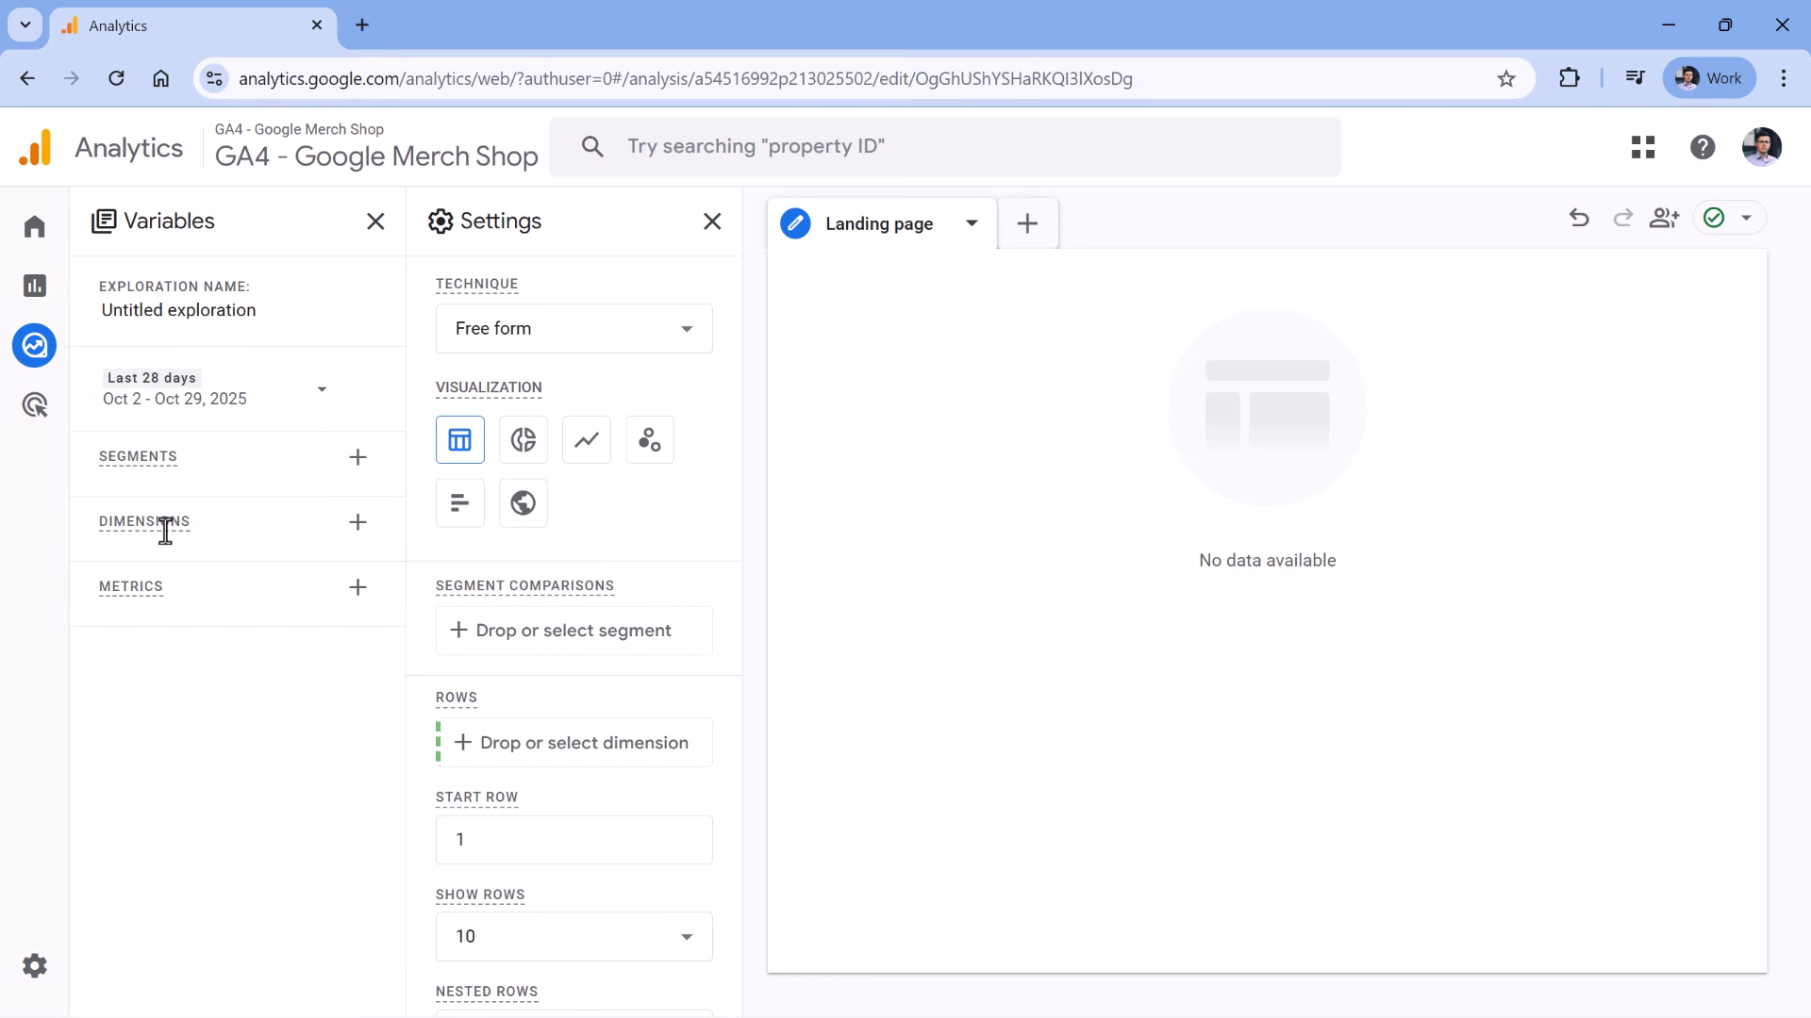
{"action": "left_click", "coordinate": [360, 533]}
{"action": "type", "text": "landing page"}
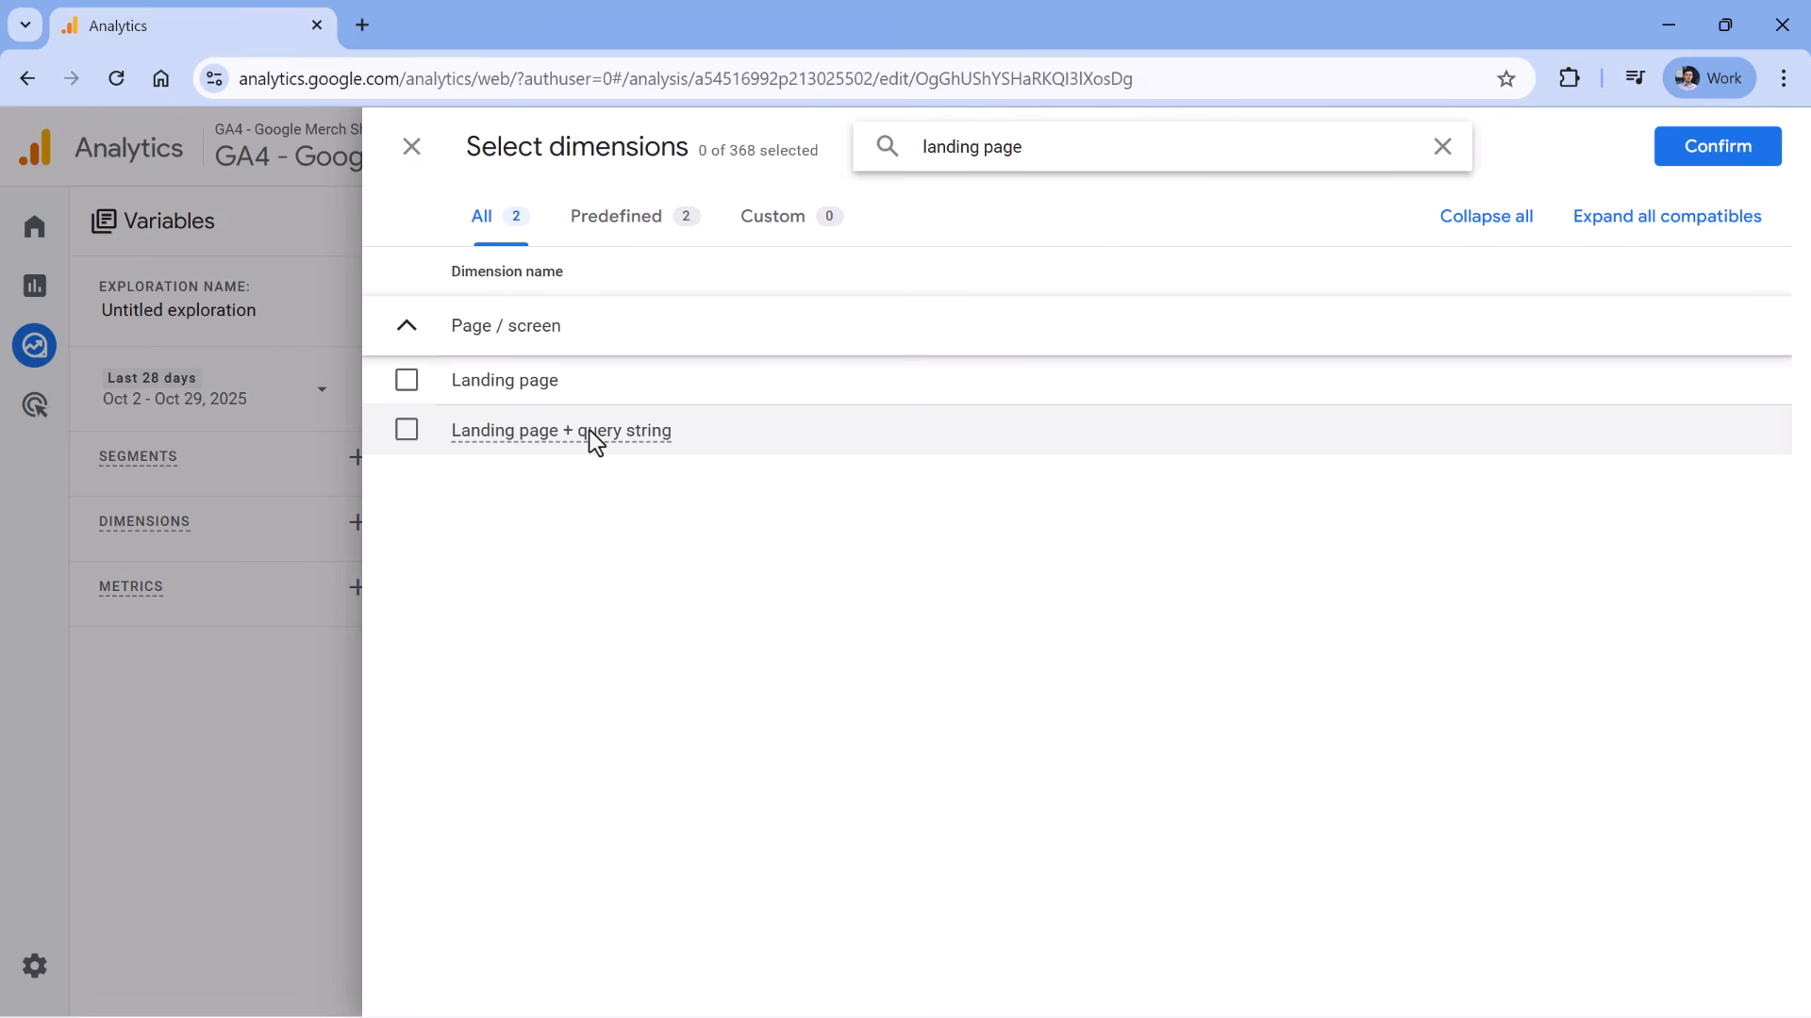
- Check the description of the Landing page + query string dimension and highlight the authuser query parameter in the page URL
{"action": "mouse_move", "coordinate": [590, 430]}
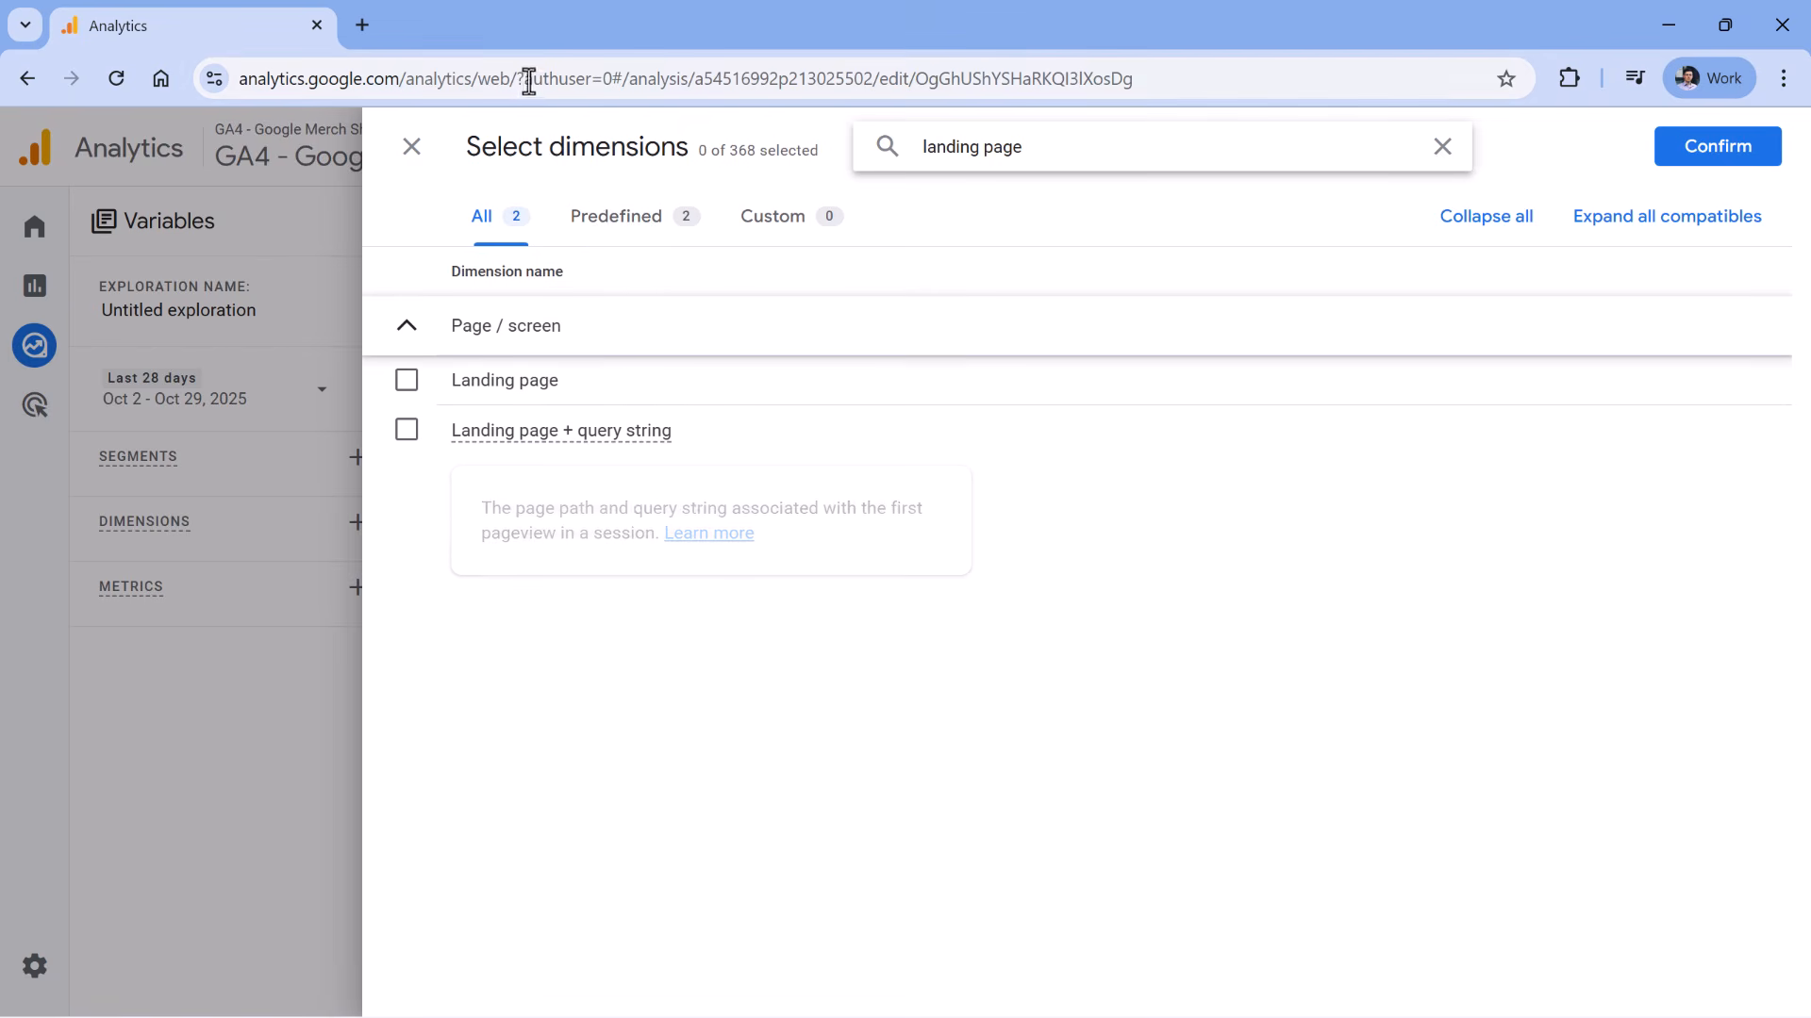
{"action": "left_click_drag", "start_coordinate": [518, 81], "coordinate": [594, 83]}
{"action": "left_click", "coordinate": [589, 88]}
{"action": "double_click", "coordinate": [634, 79]}
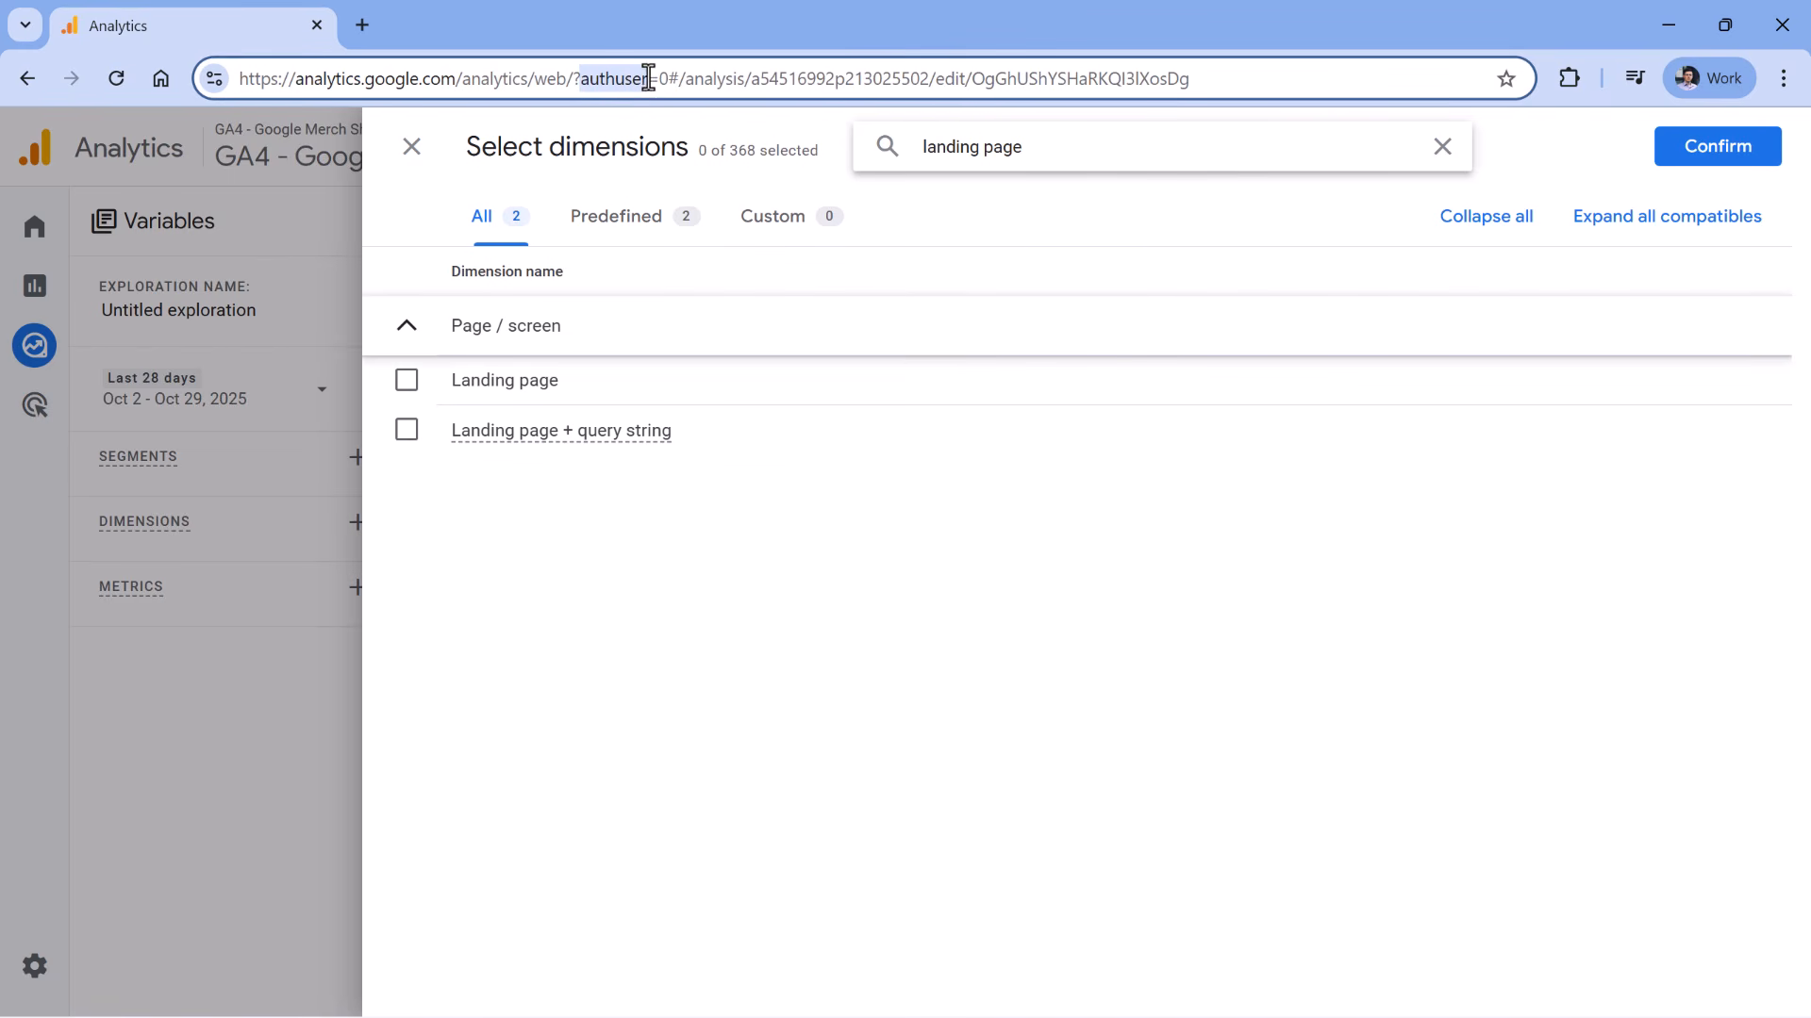
{"action": "left_click", "coordinate": [634, 491]}
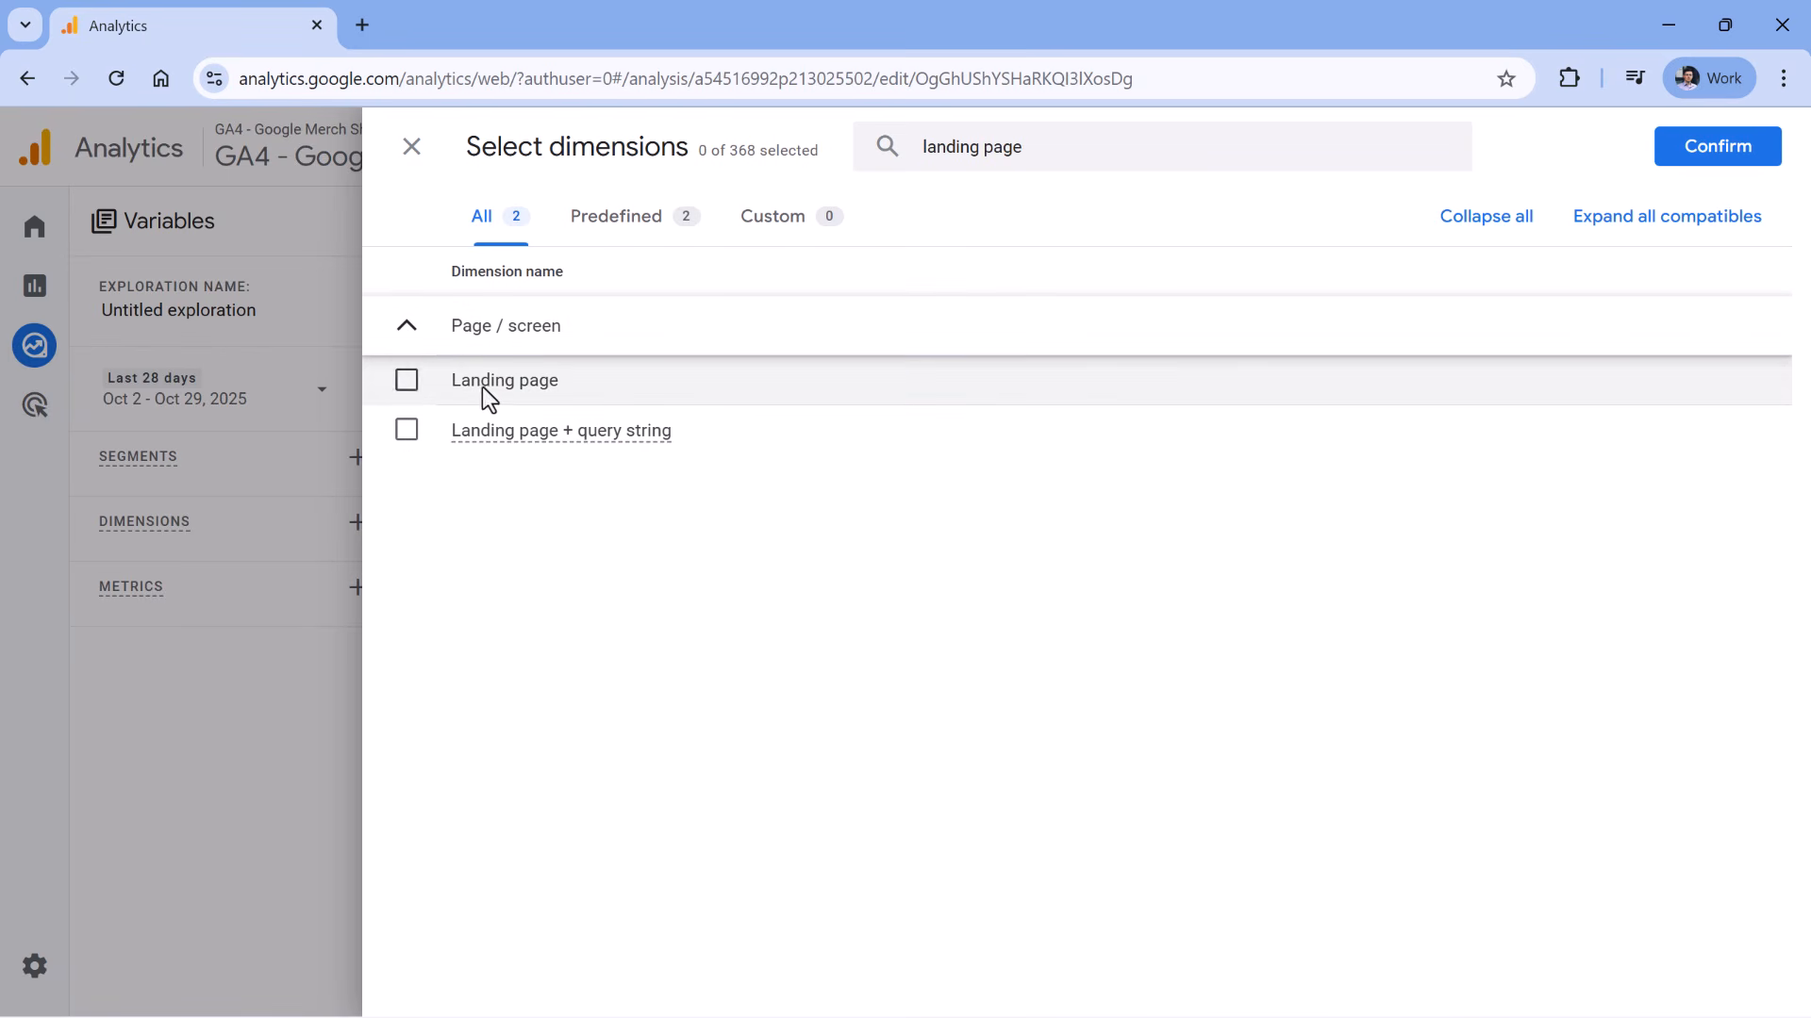
- Select the Landing page dimension and import it into the exploration's variables
{"action": "left_click", "coordinate": [407, 380]}
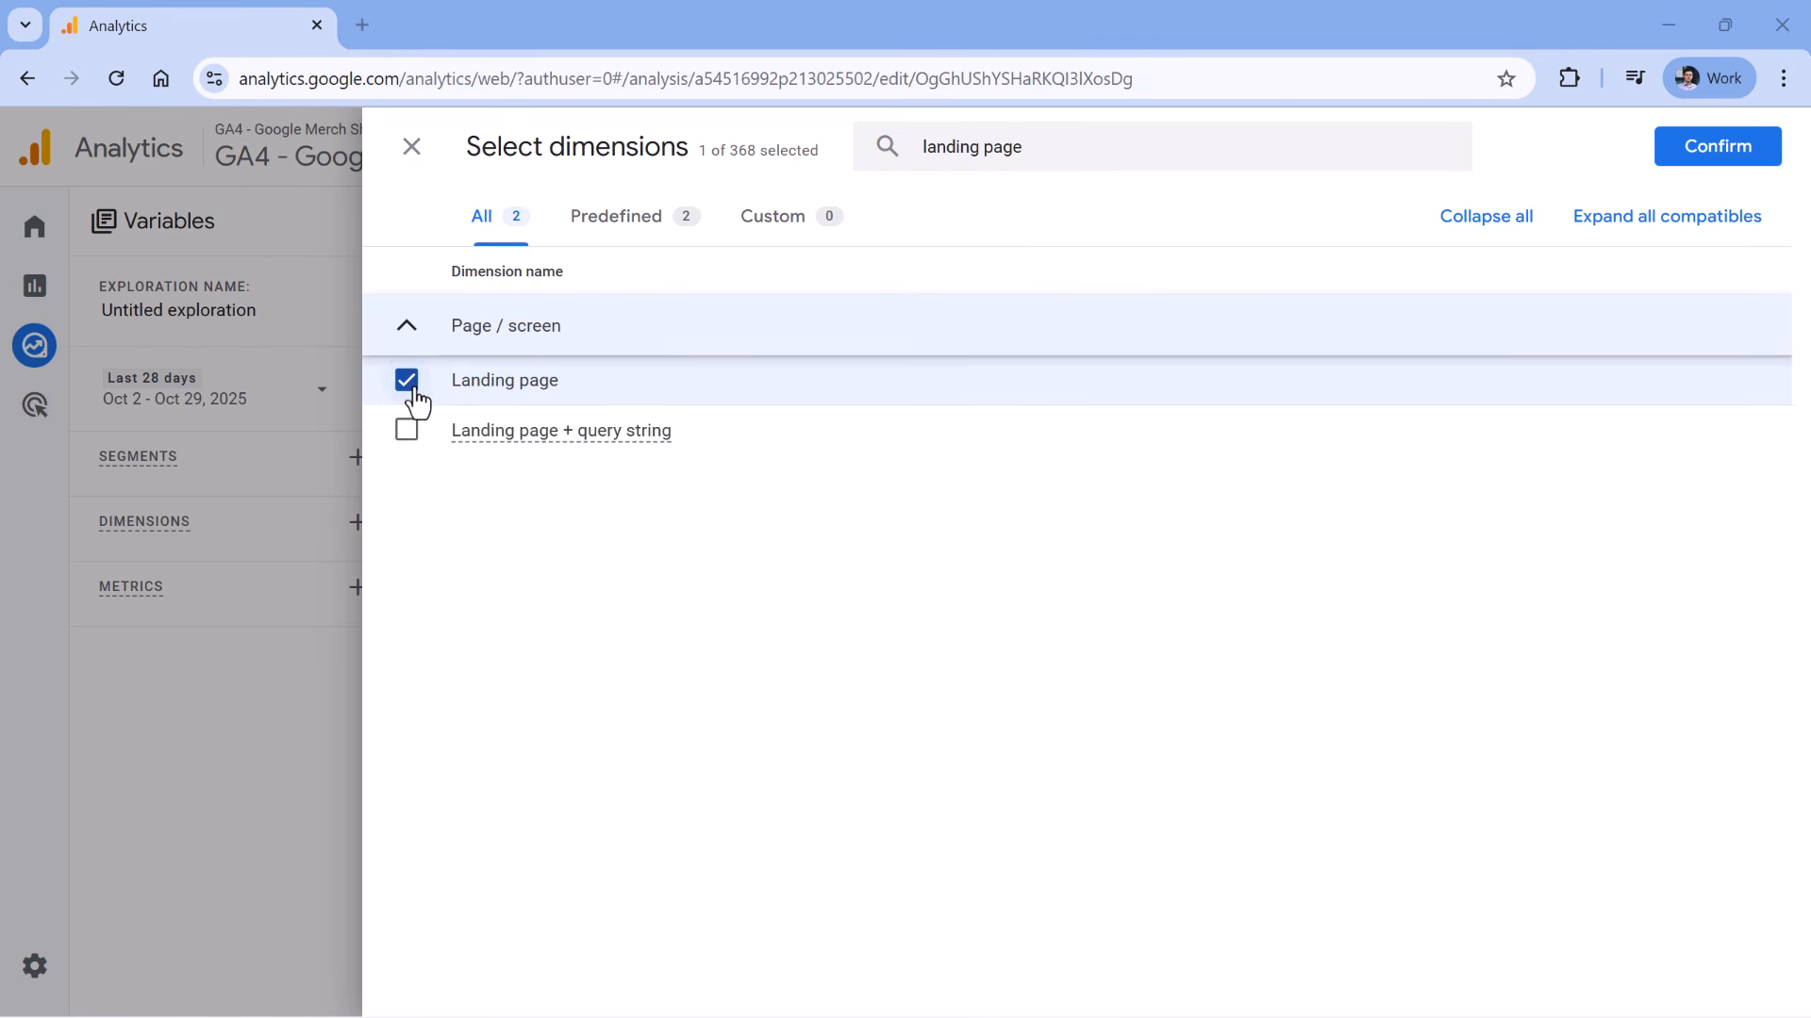
{"action": "left_click", "coordinate": [1720, 151]}
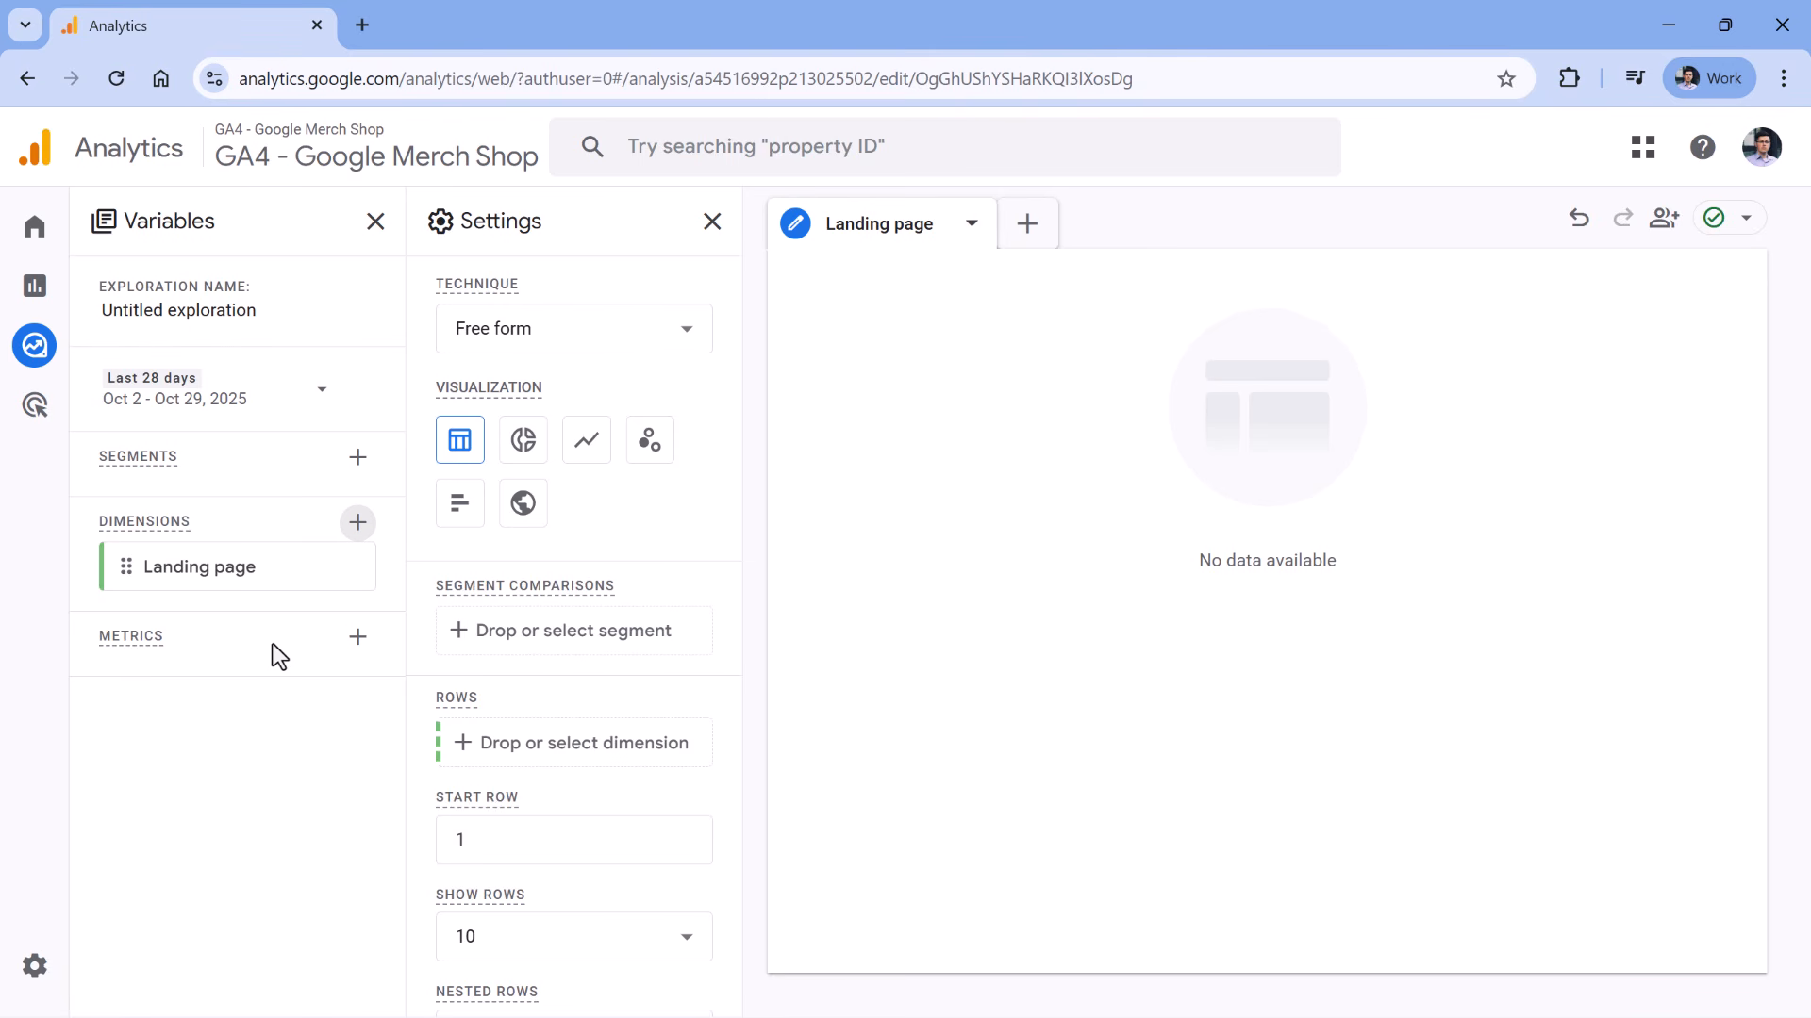
- Search the available metrics for sessions and total users, and select the Sessions and Total users metrics
{"action": "left_click", "coordinate": [357, 637]}
{"action": "left_click", "coordinate": [1093, 161]}
{"action": "type", "text": "sessions"}
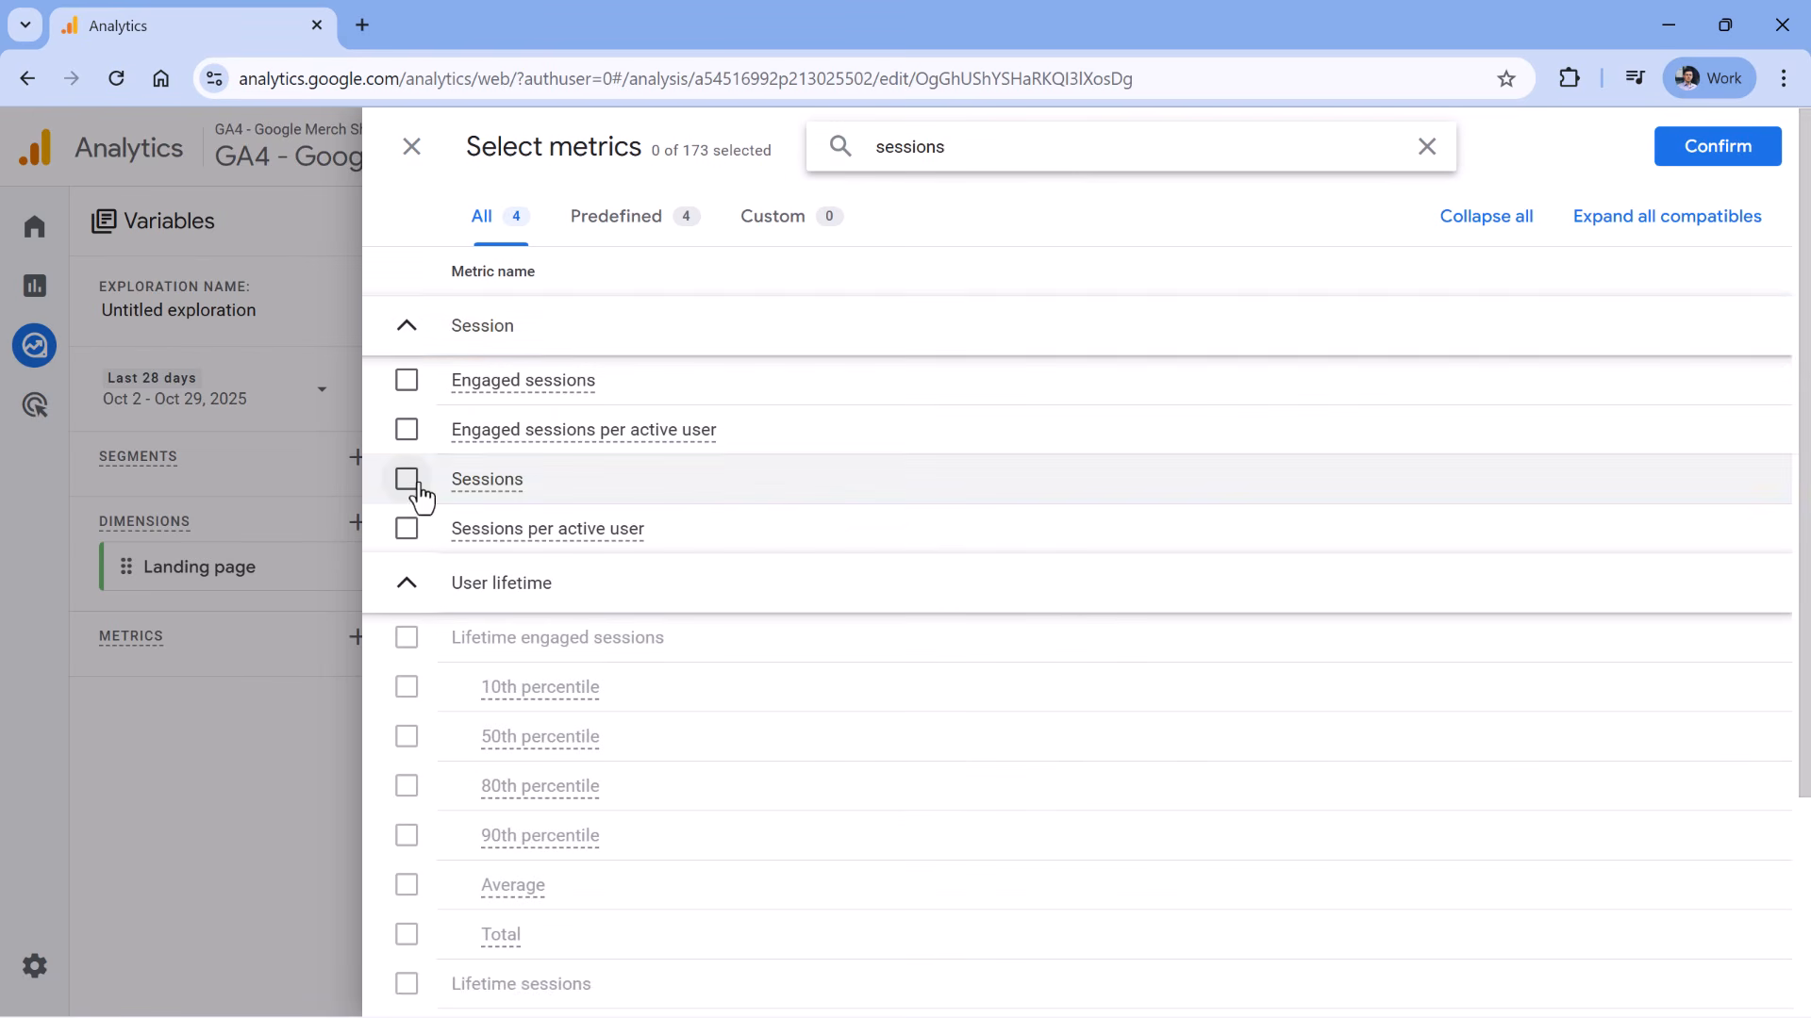
{"action": "left_click", "coordinate": [406, 479]}
{"action": "double_click", "coordinate": [927, 160]}
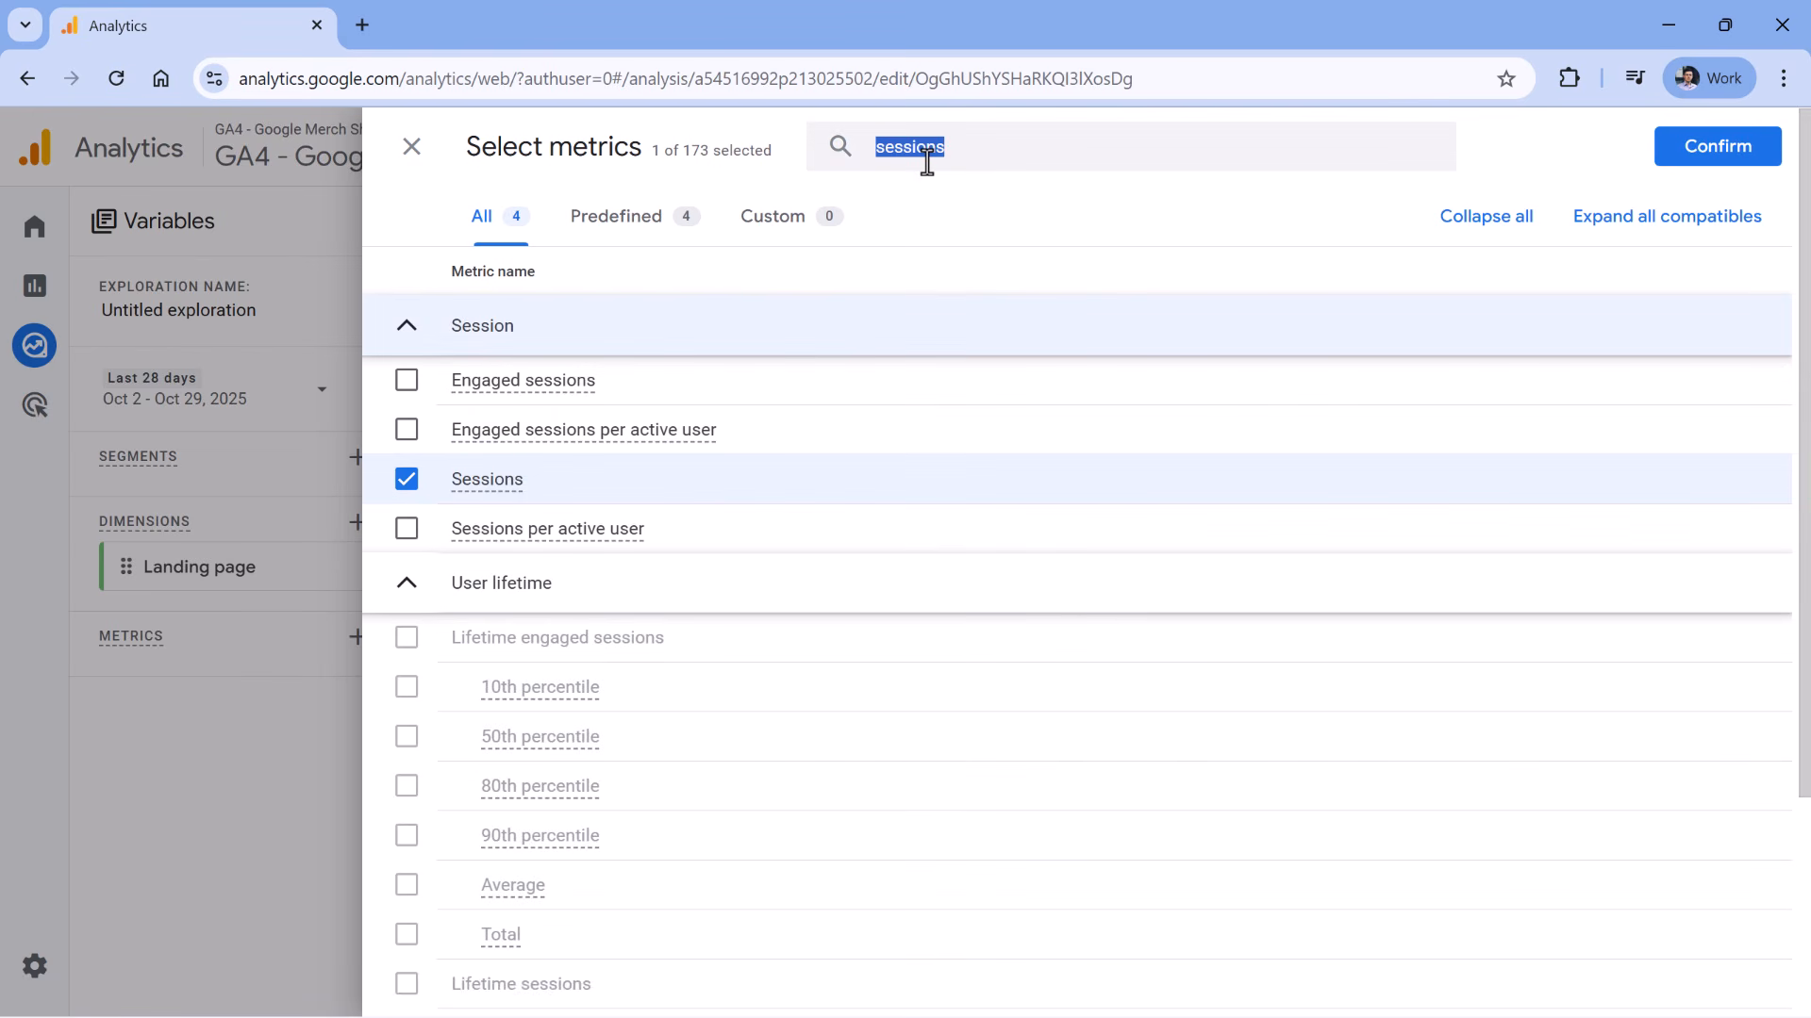
{"action": "type", "text": "total users"}
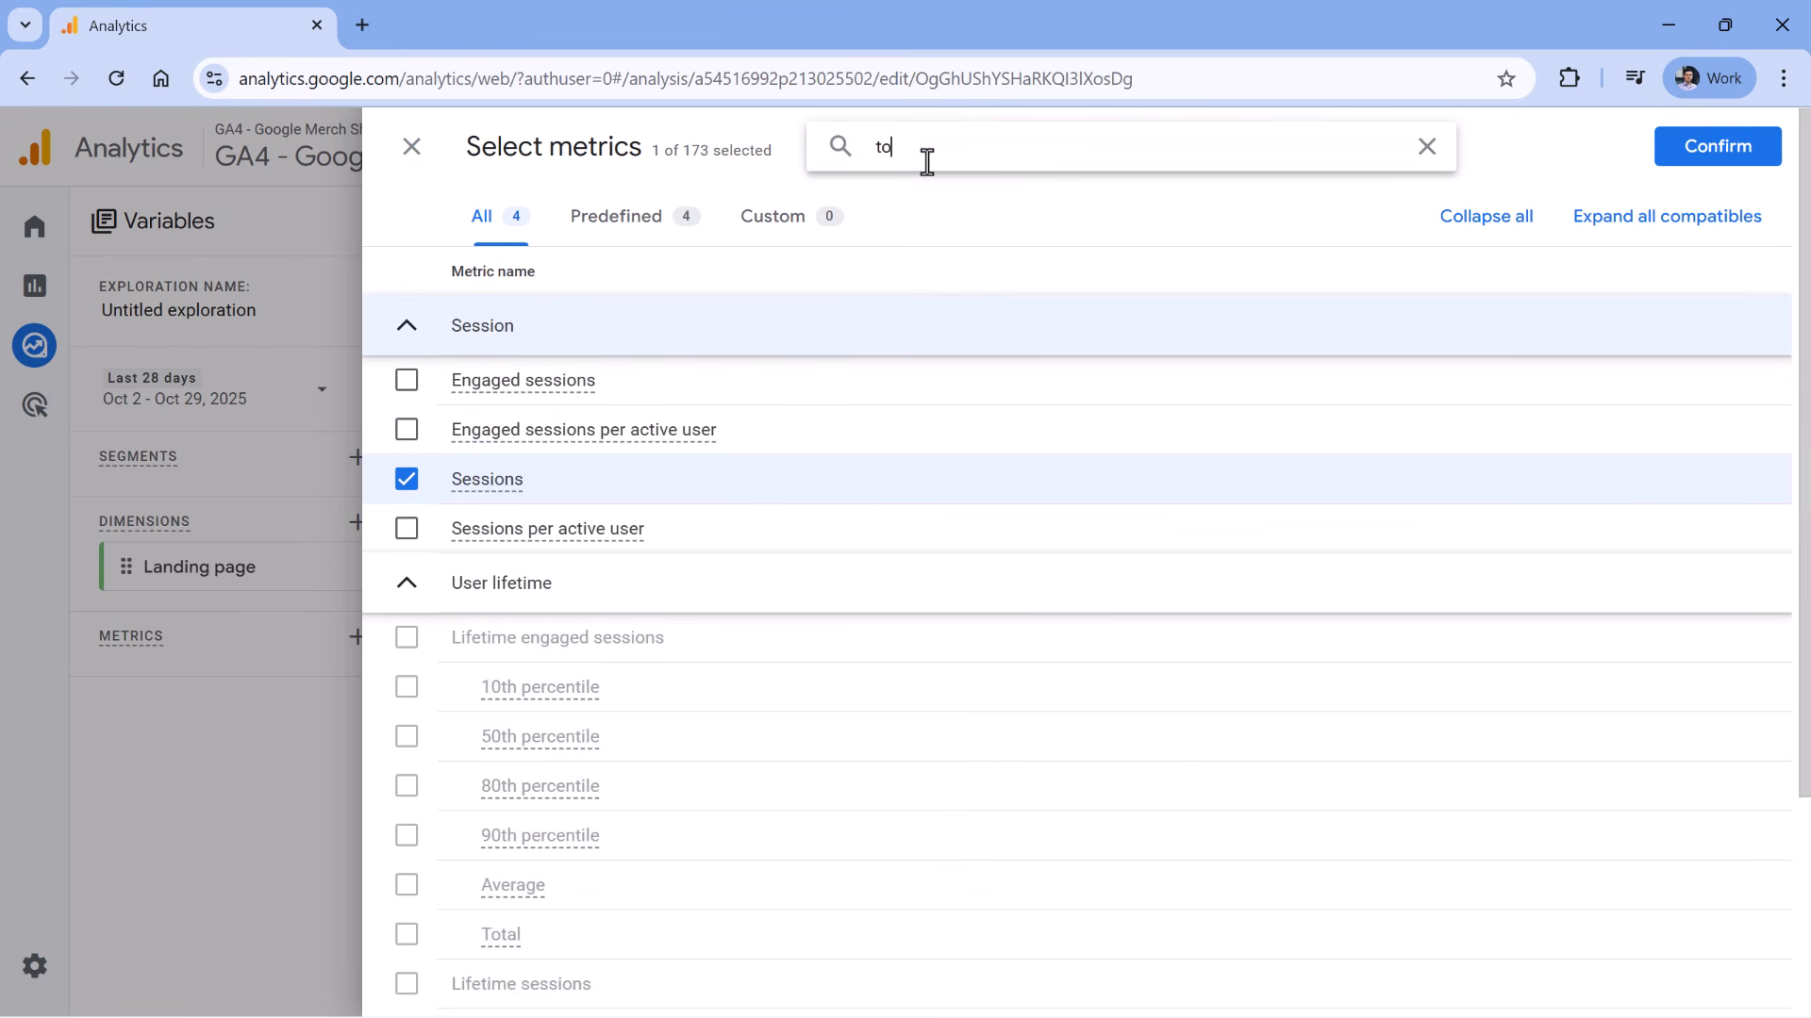
{"action": "key", "text": "Return"}
- Select the Transactions and Purchase revenue metrics as well and import all chosen metrics into the variables
{"action": "triple_click", "coordinate": [983, 143]}
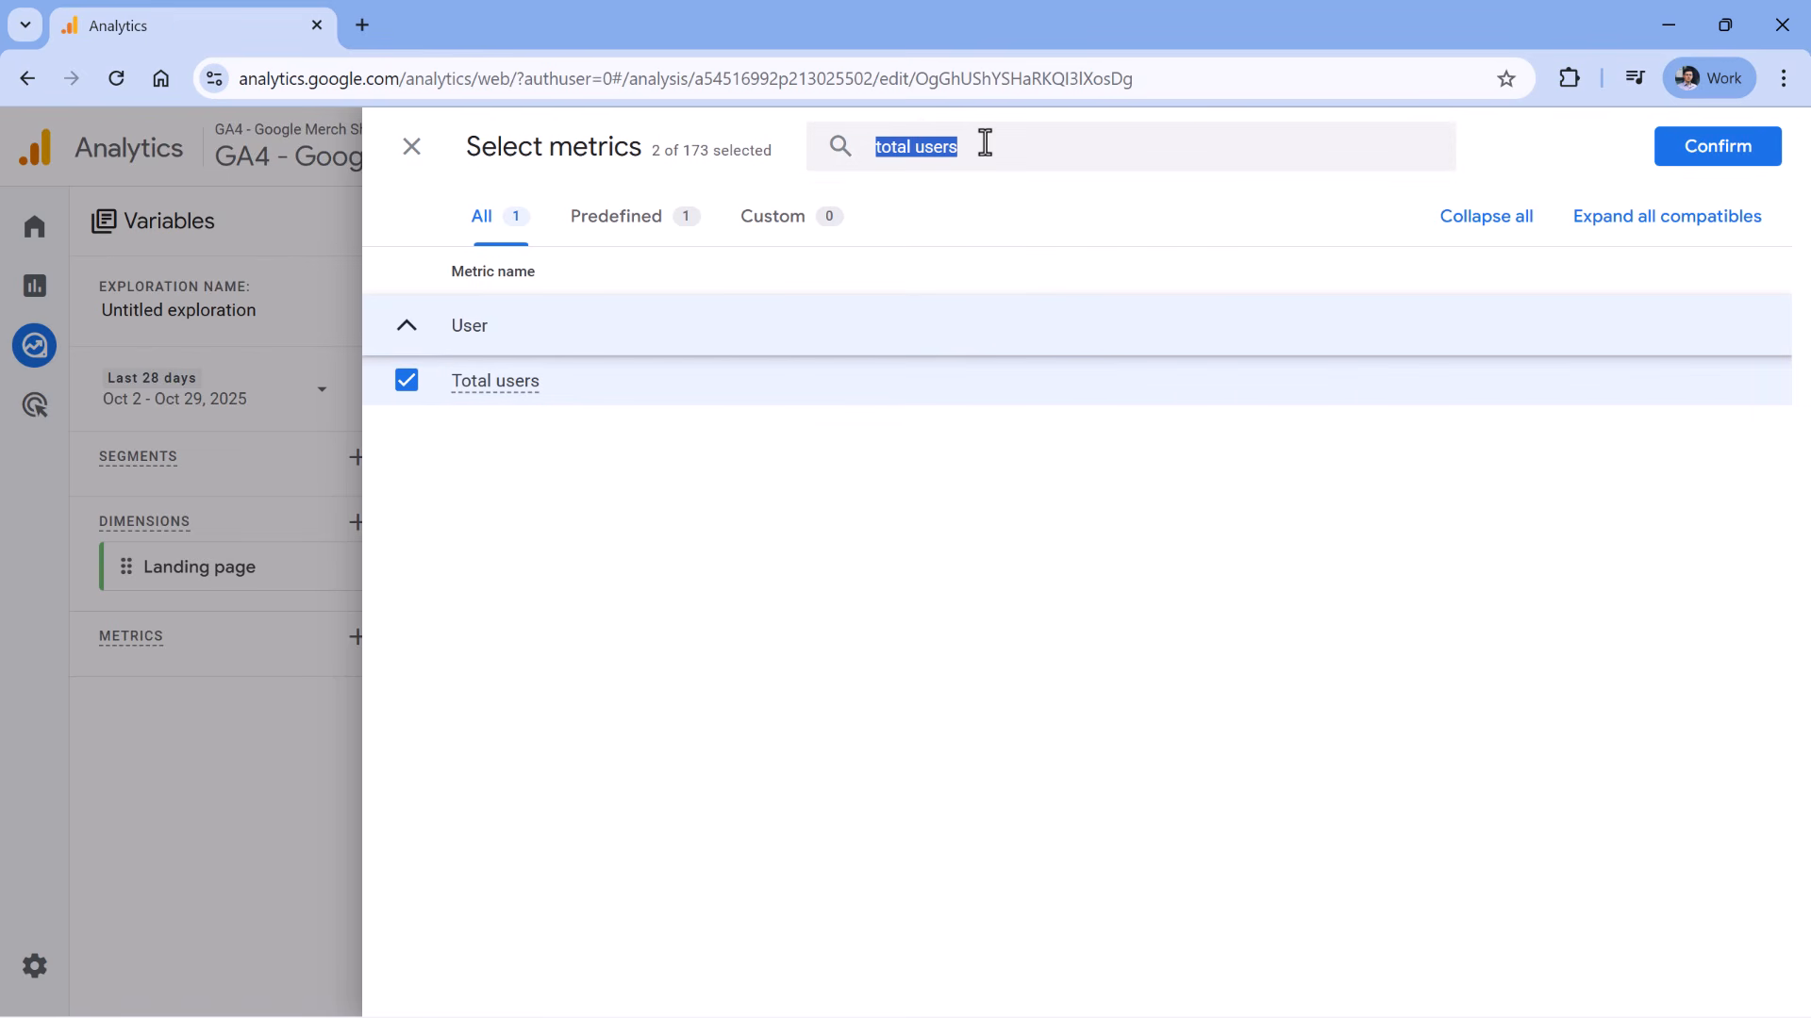
{"action": "type", "text": "transactions"}
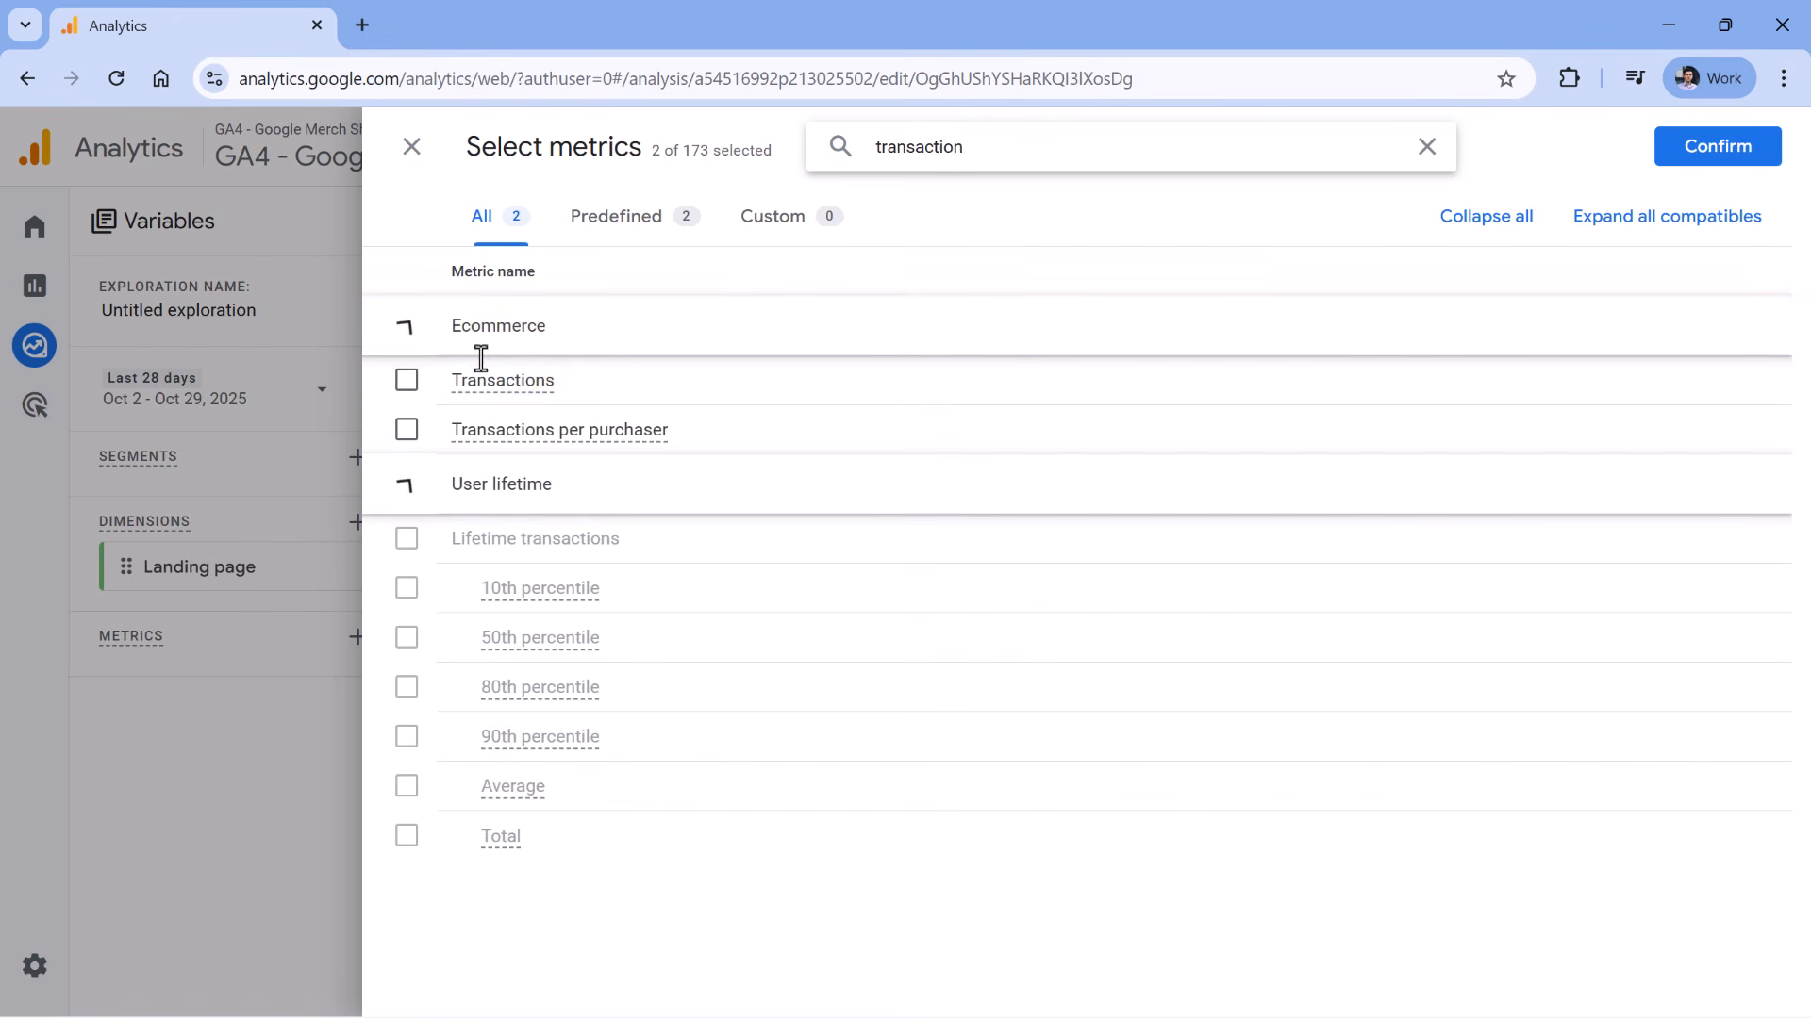
{"action": "key", "text": "Return"}
{"action": "triple_click", "coordinate": [969, 143]}
{"action": "type", "text": "revenue"}
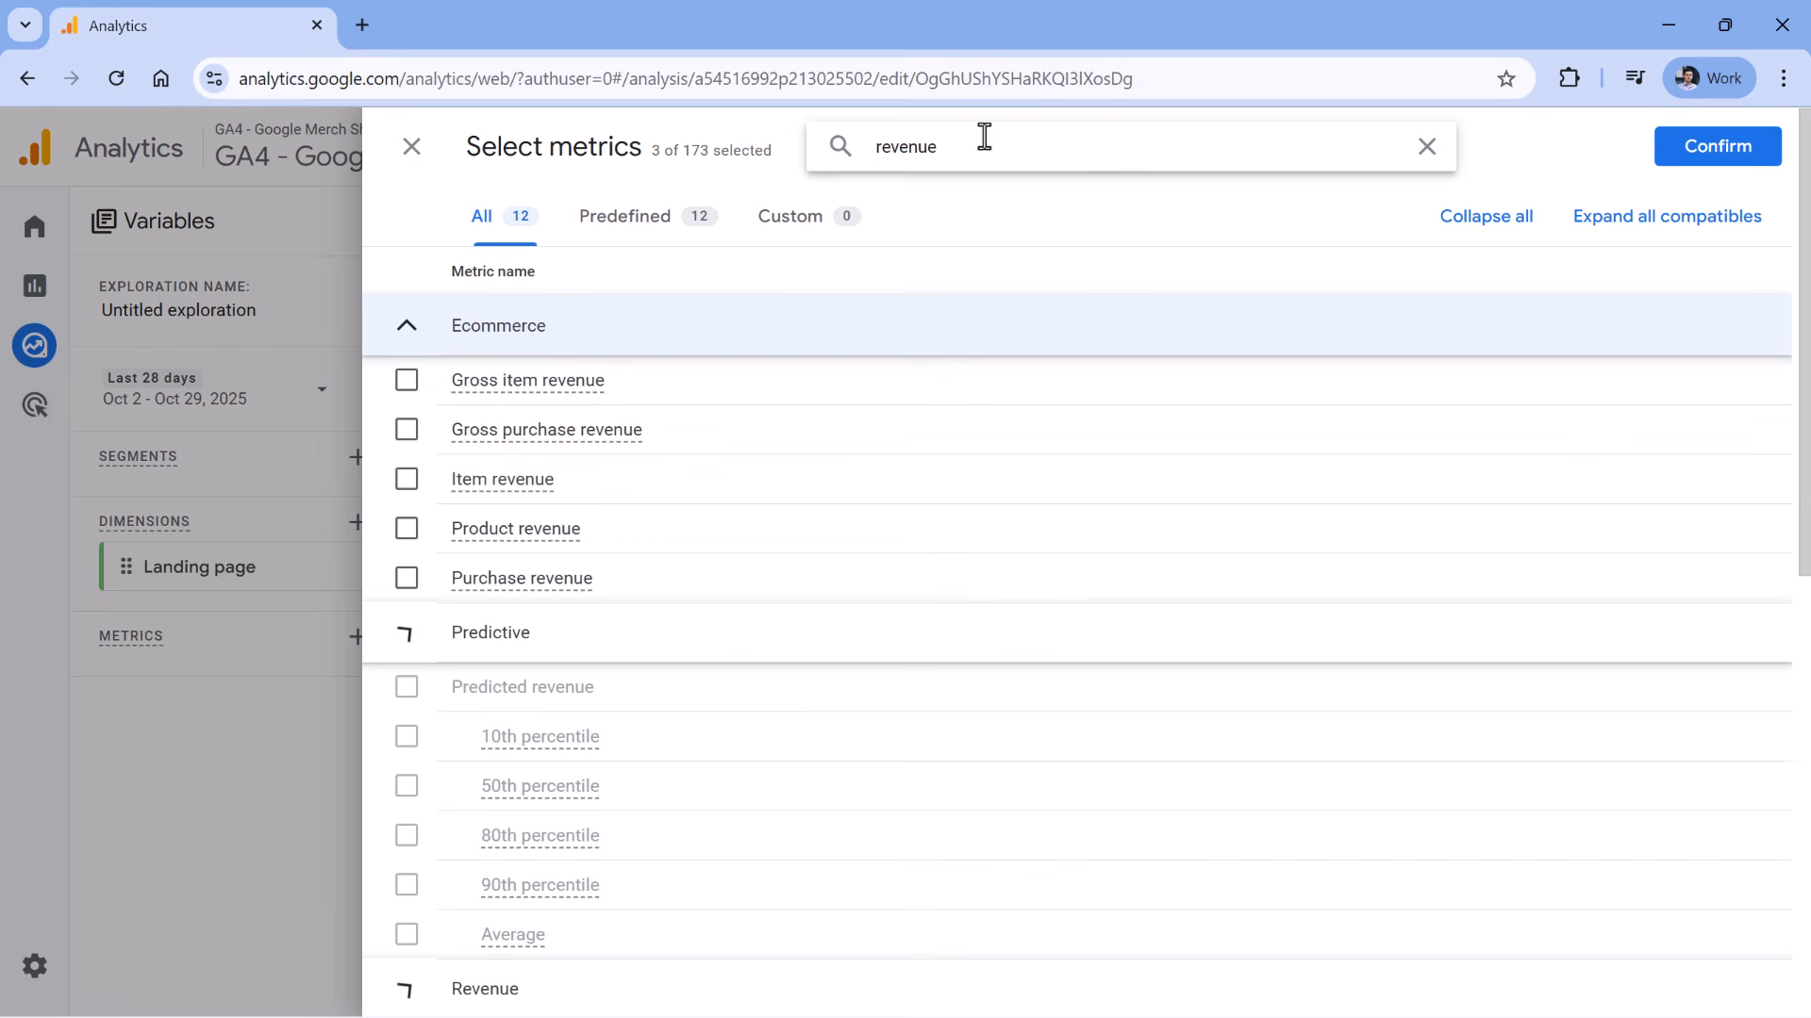
{"action": "left_click", "coordinate": [404, 580]}
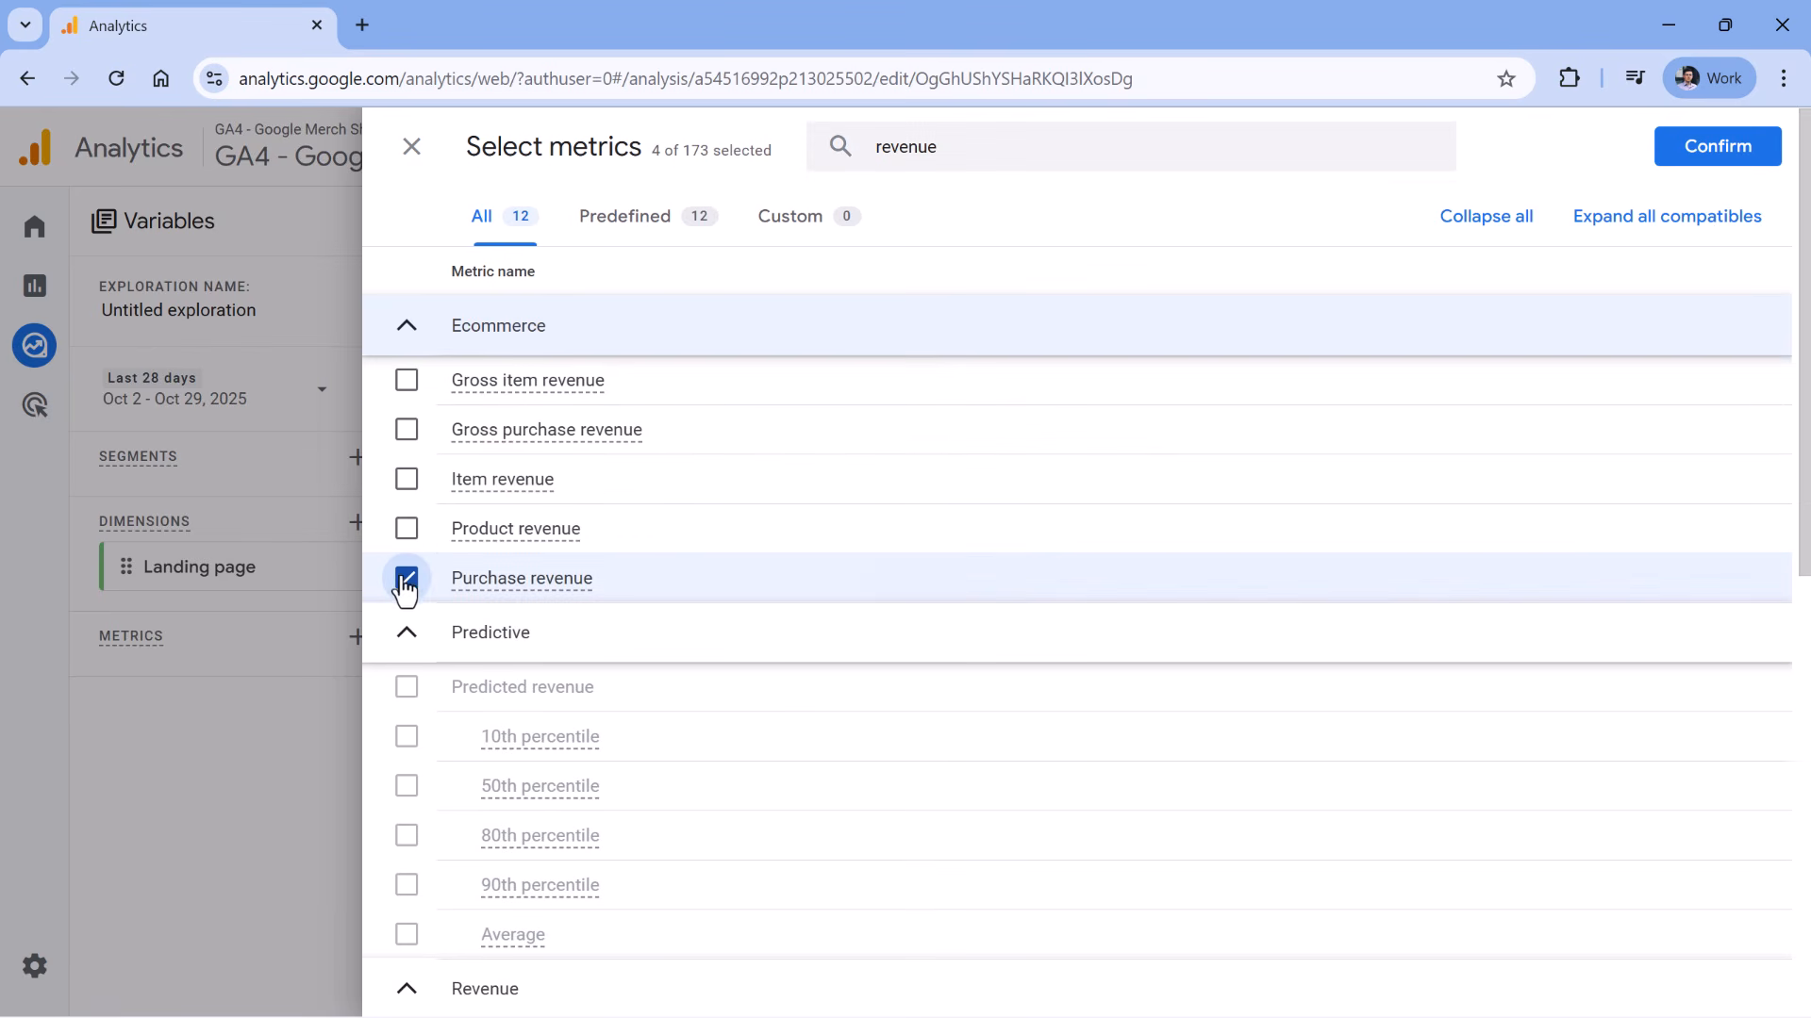
{"action": "left_click", "coordinate": [1693, 168]}
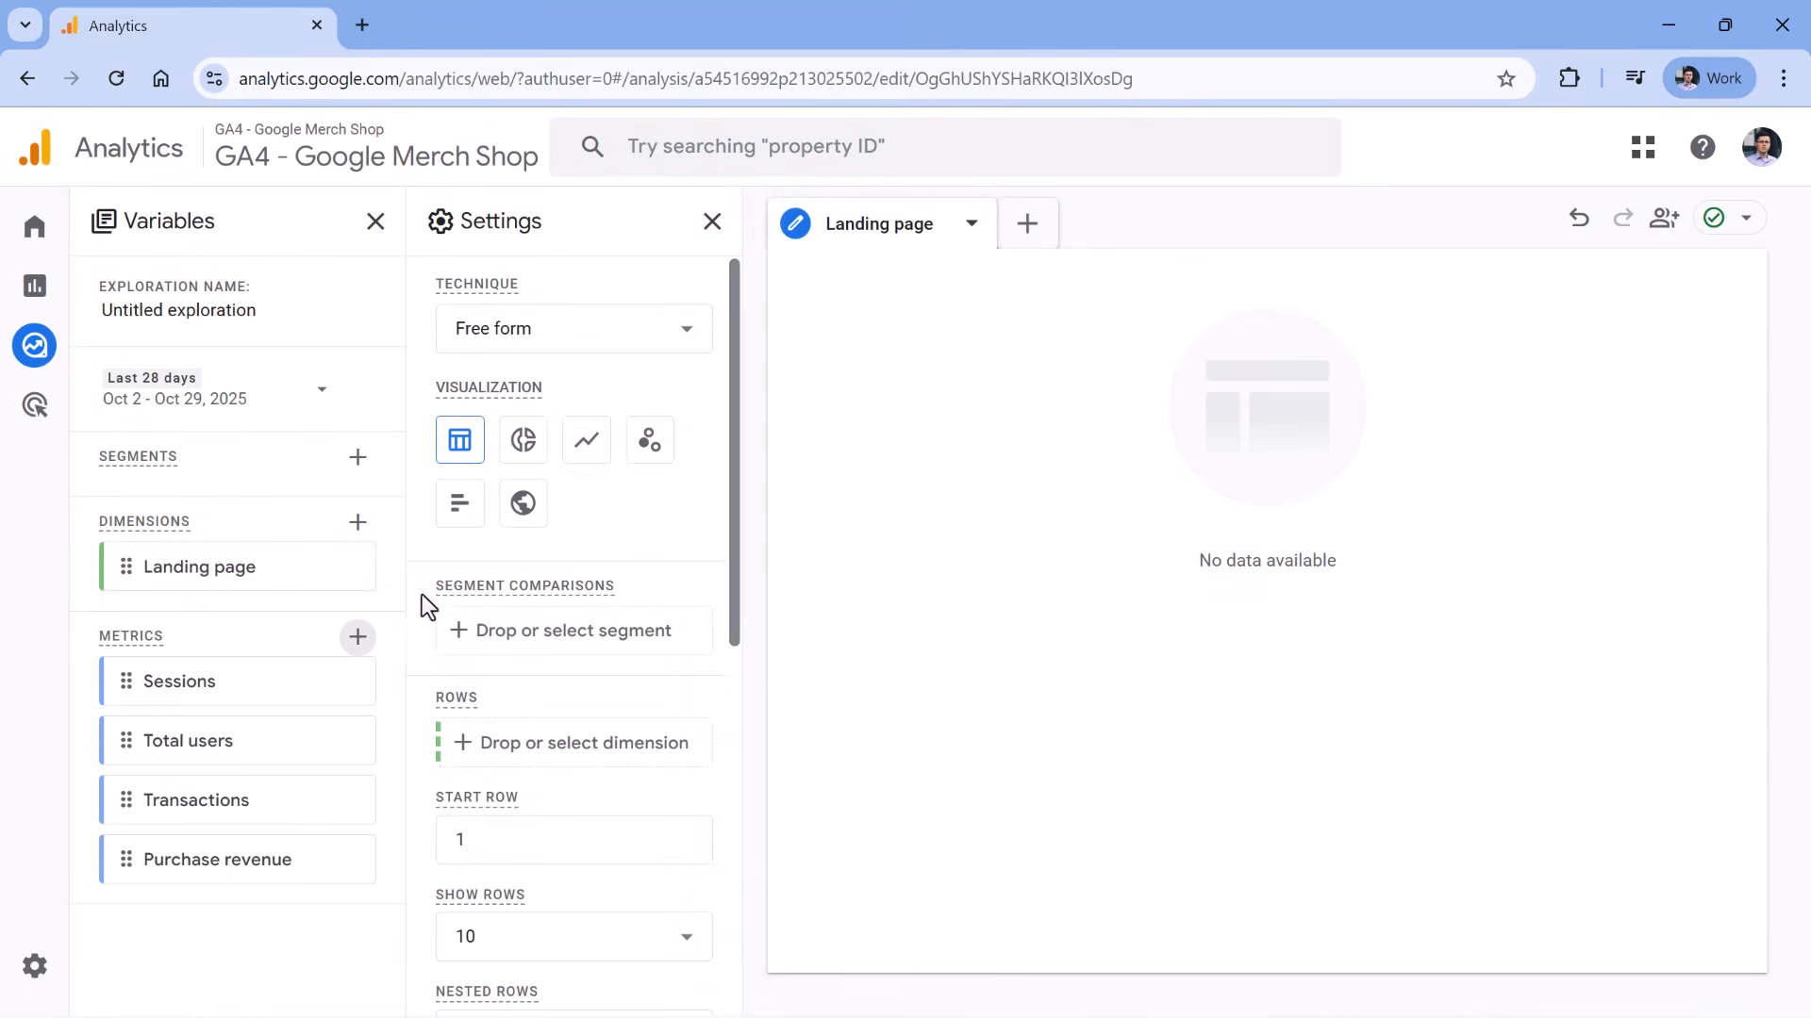
- Build the table with Landing page as rows and Sessions, Total users, Transactions and Purchase revenue as values
{"action": "double_click", "coordinate": [209, 577]}
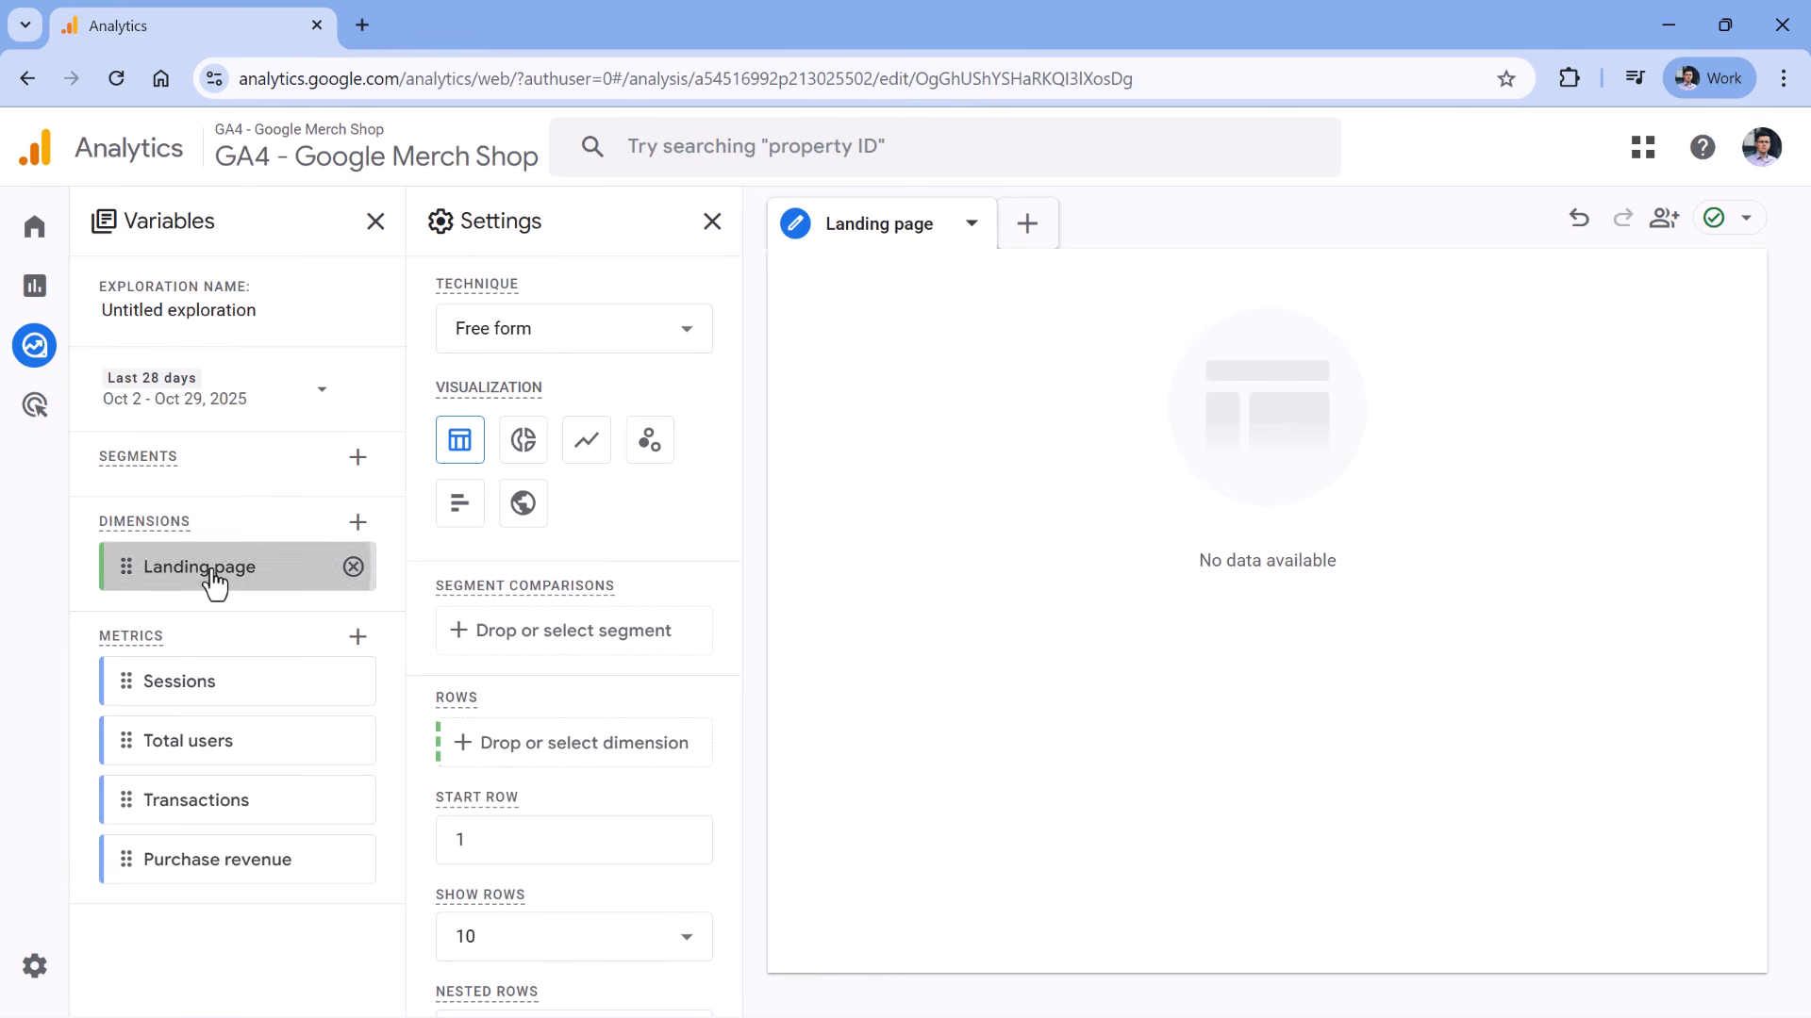
{"action": "double_click", "coordinate": [206, 699]}
{"action": "double_click", "coordinate": [130, 752]}
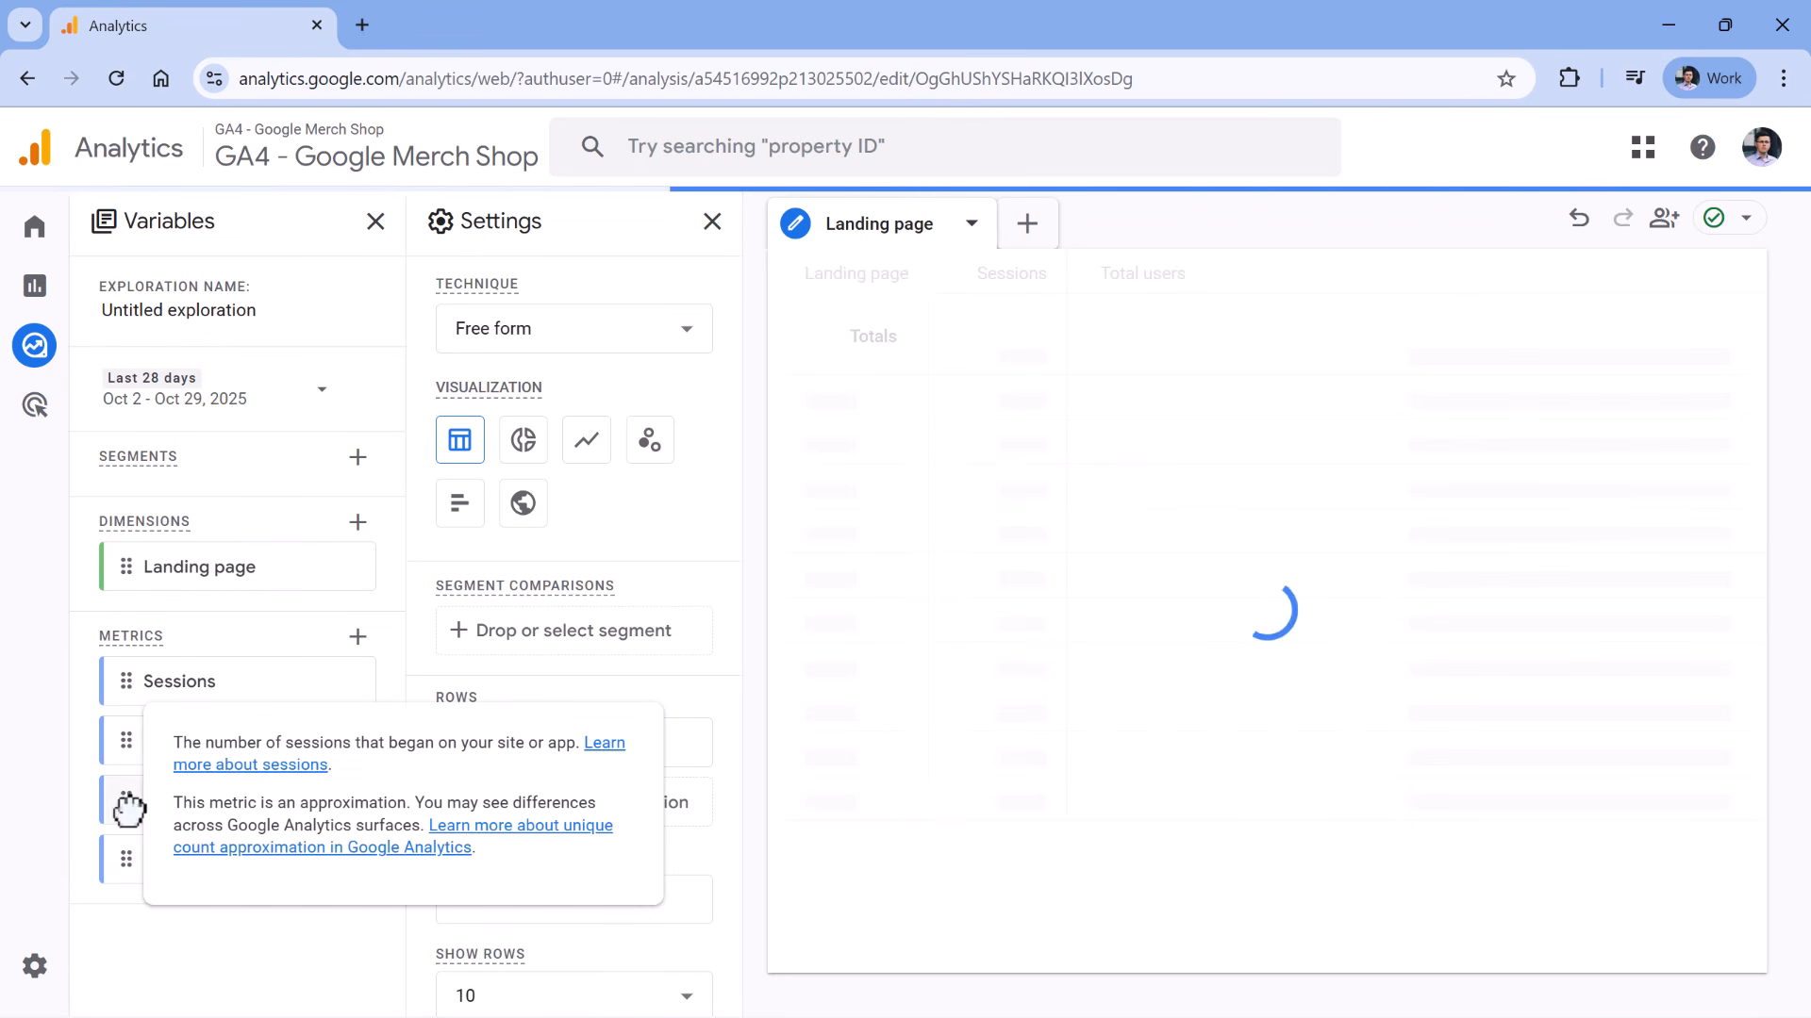
{"action": "double_click", "coordinate": [129, 808]}
{"action": "double_click", "coordinate": [116, 861]}
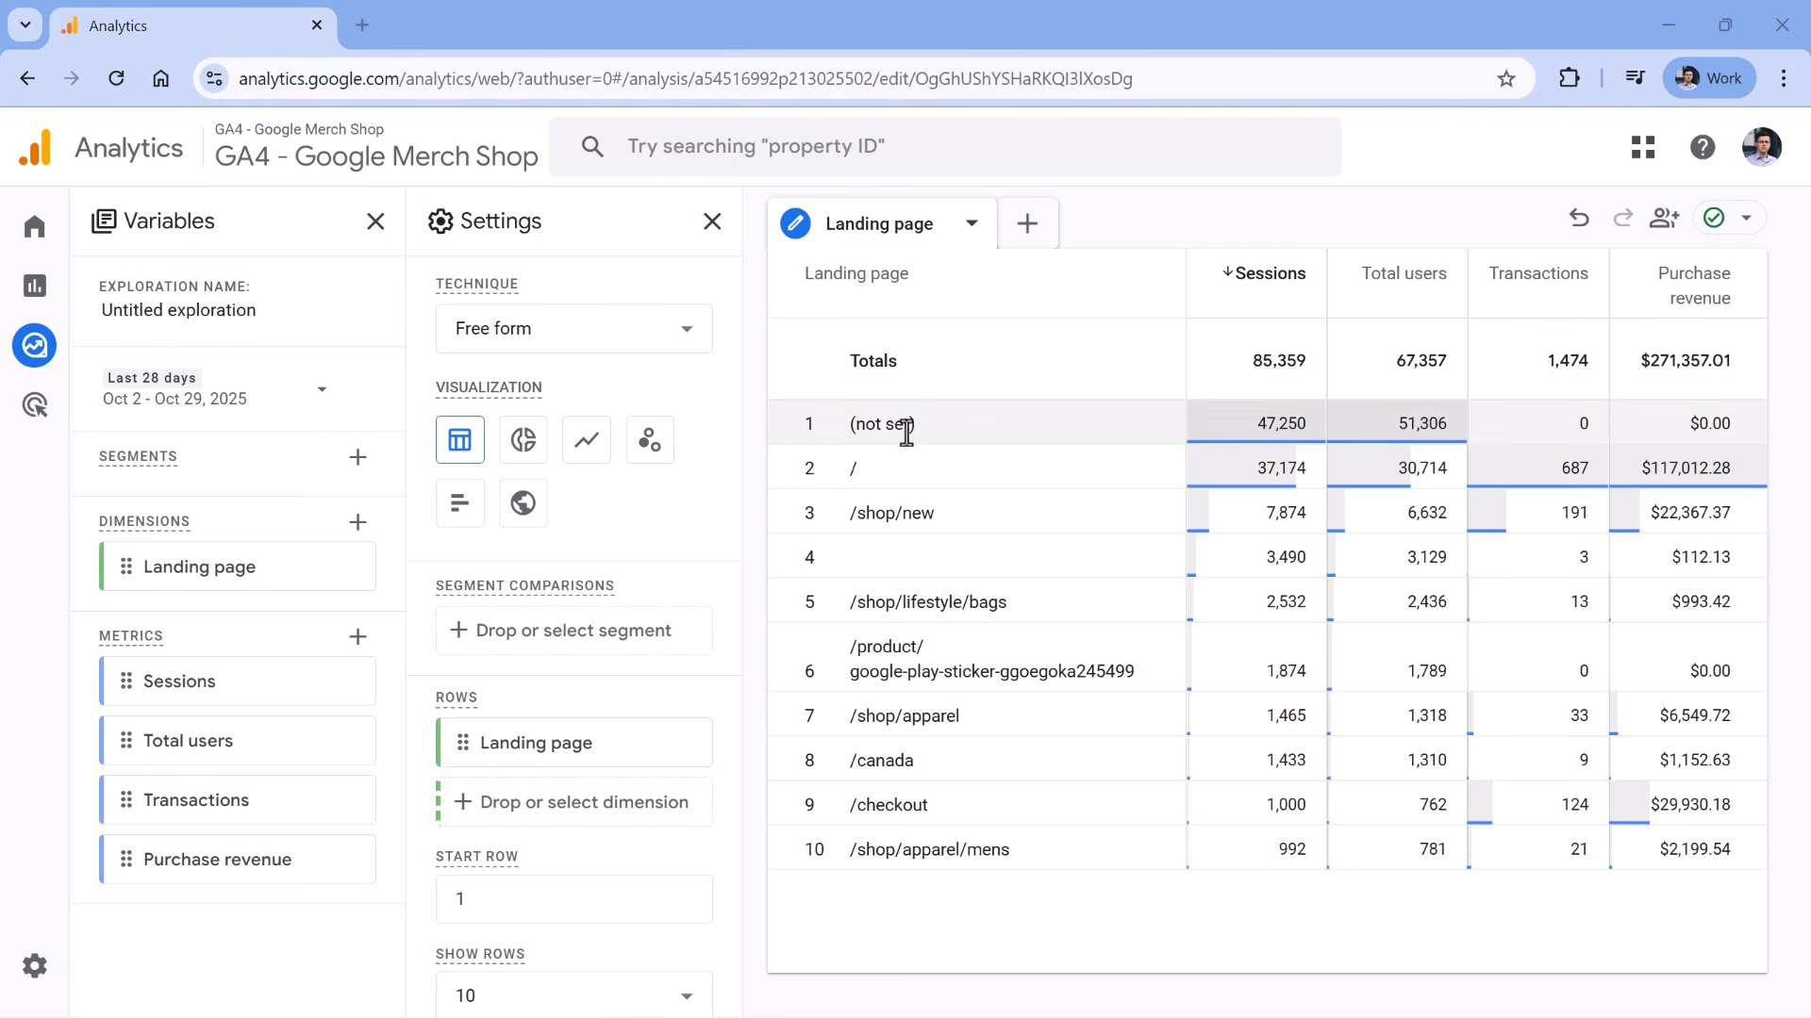
{"action": "scroll", "coordinate": [707, 667], "scroll_direction": "down", "scroll_amount": 6}
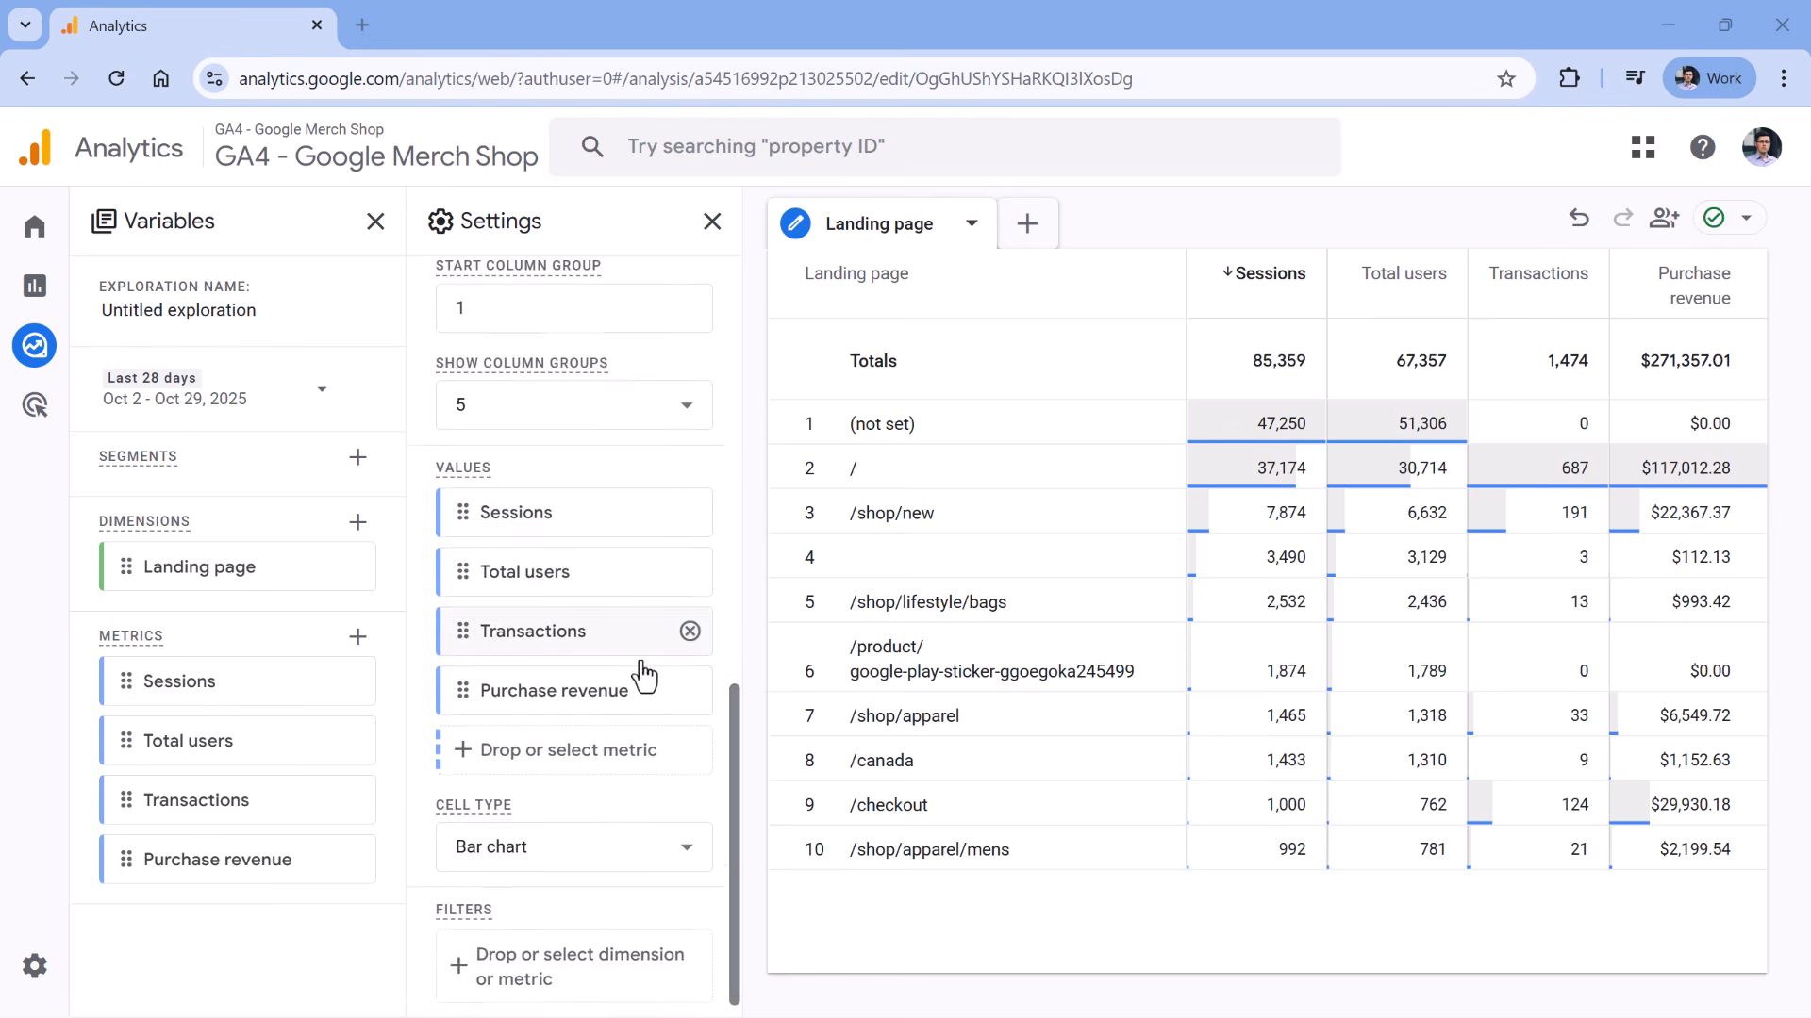
- Exclude the (not set) landing page from the table and check the resulting filter in the exploration's settings
{"action": "scroll", "coordinate": [580, 943], "scroll_direction": "up", "scroll_amount": 6}
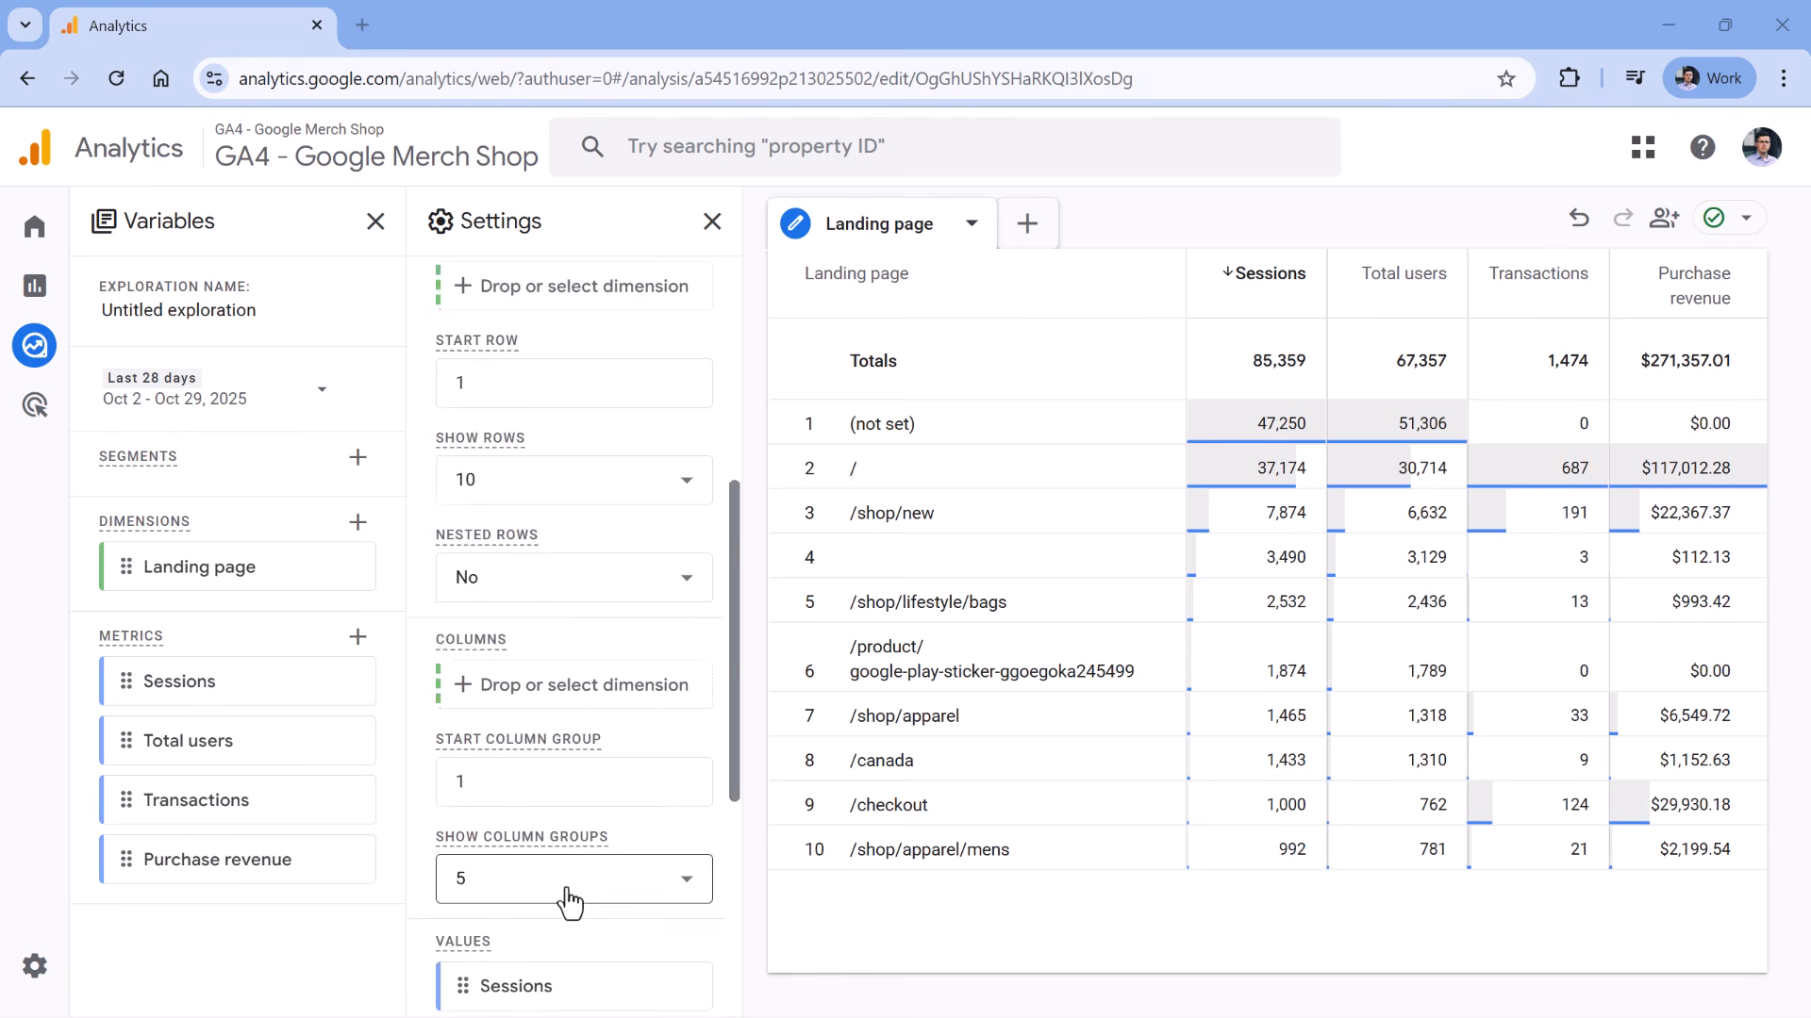
{"action": "right_click", "coordinate": [874, 424]}
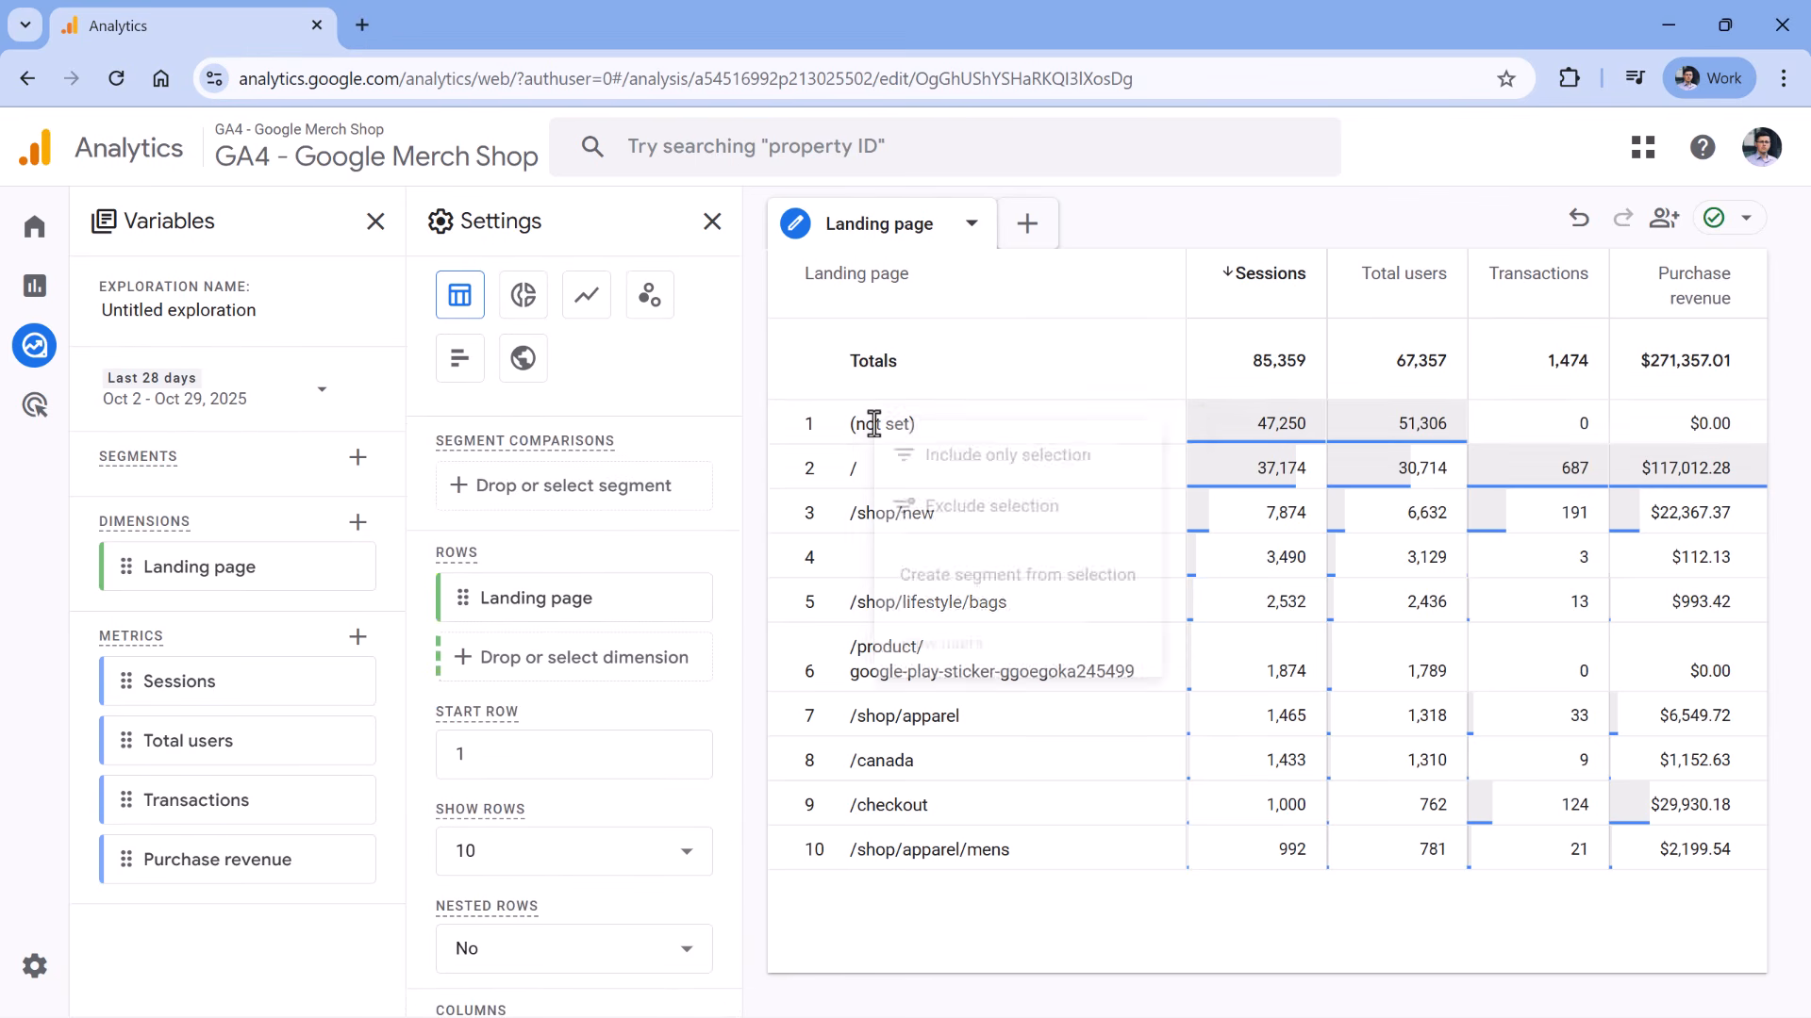
{"action": "left_click", "coordinate": [1022, 538]}
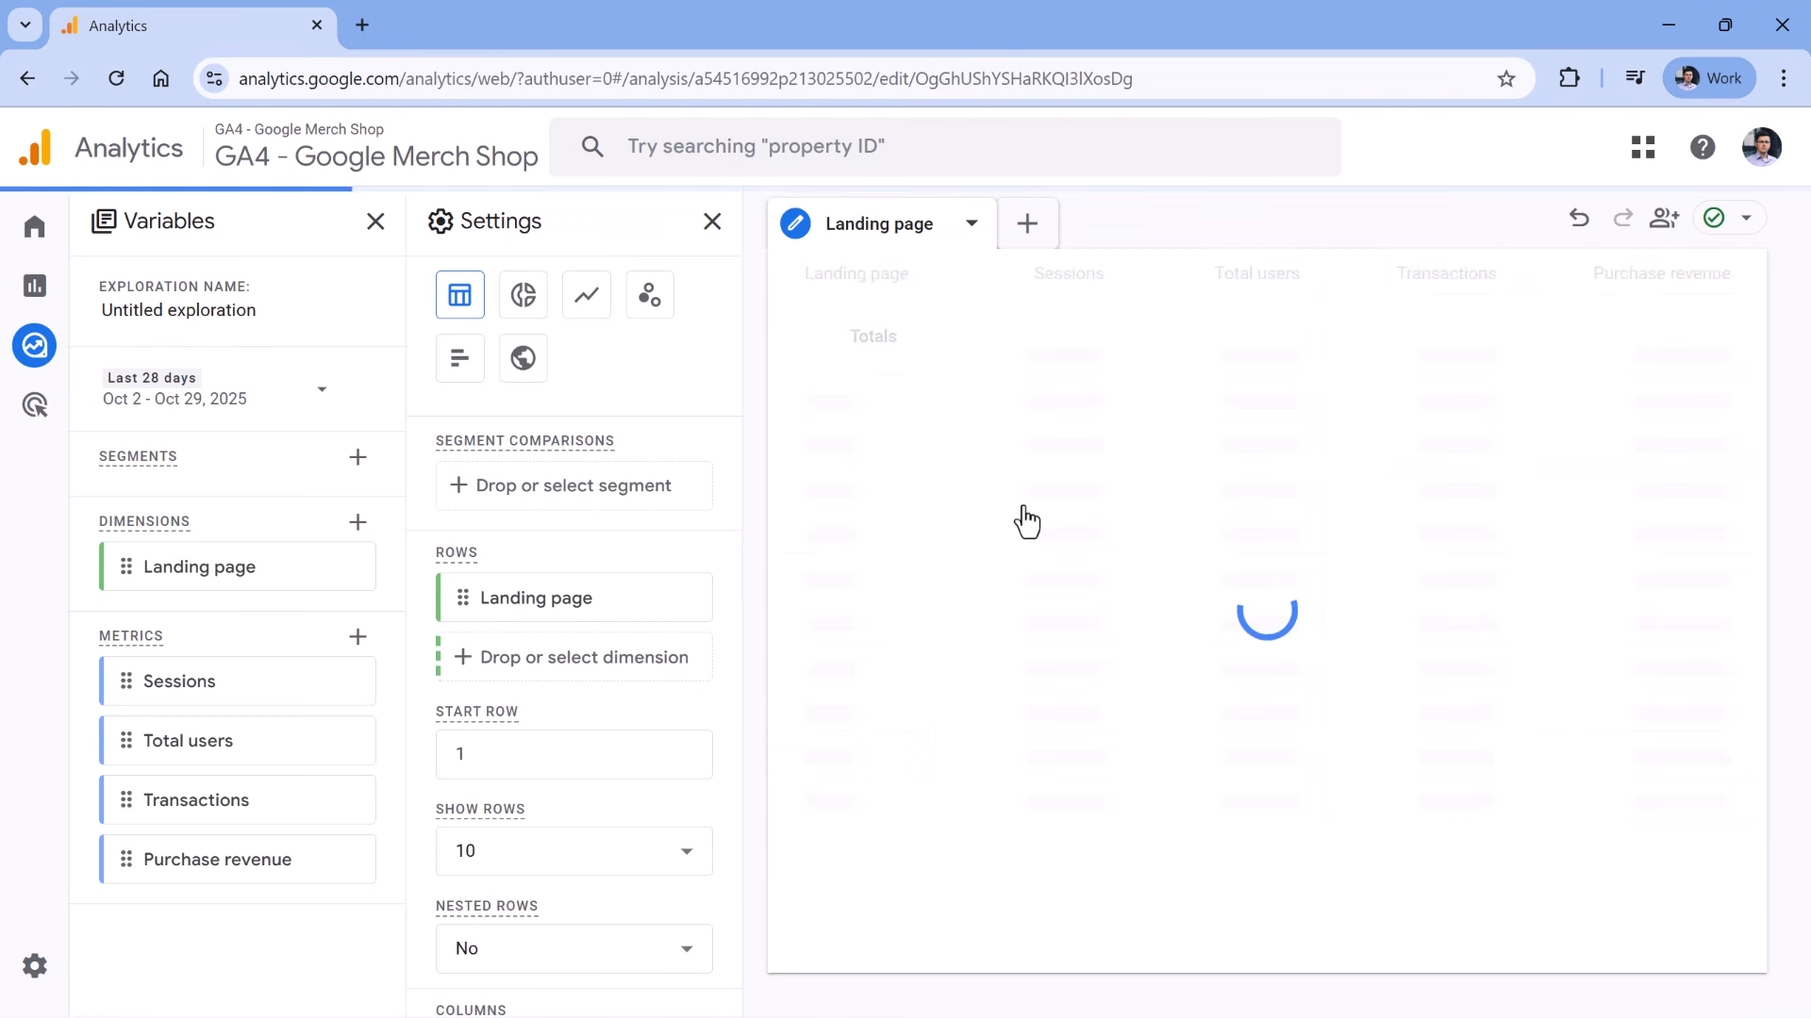
{"action": "scroll", "coordinate": [566, 566], "scroll_direction": "down", "scroll_amount": 5}
{"action": "scroll", "coordinate": [552, 848], "scroll_direction": "down", "scroll_amount": 5}
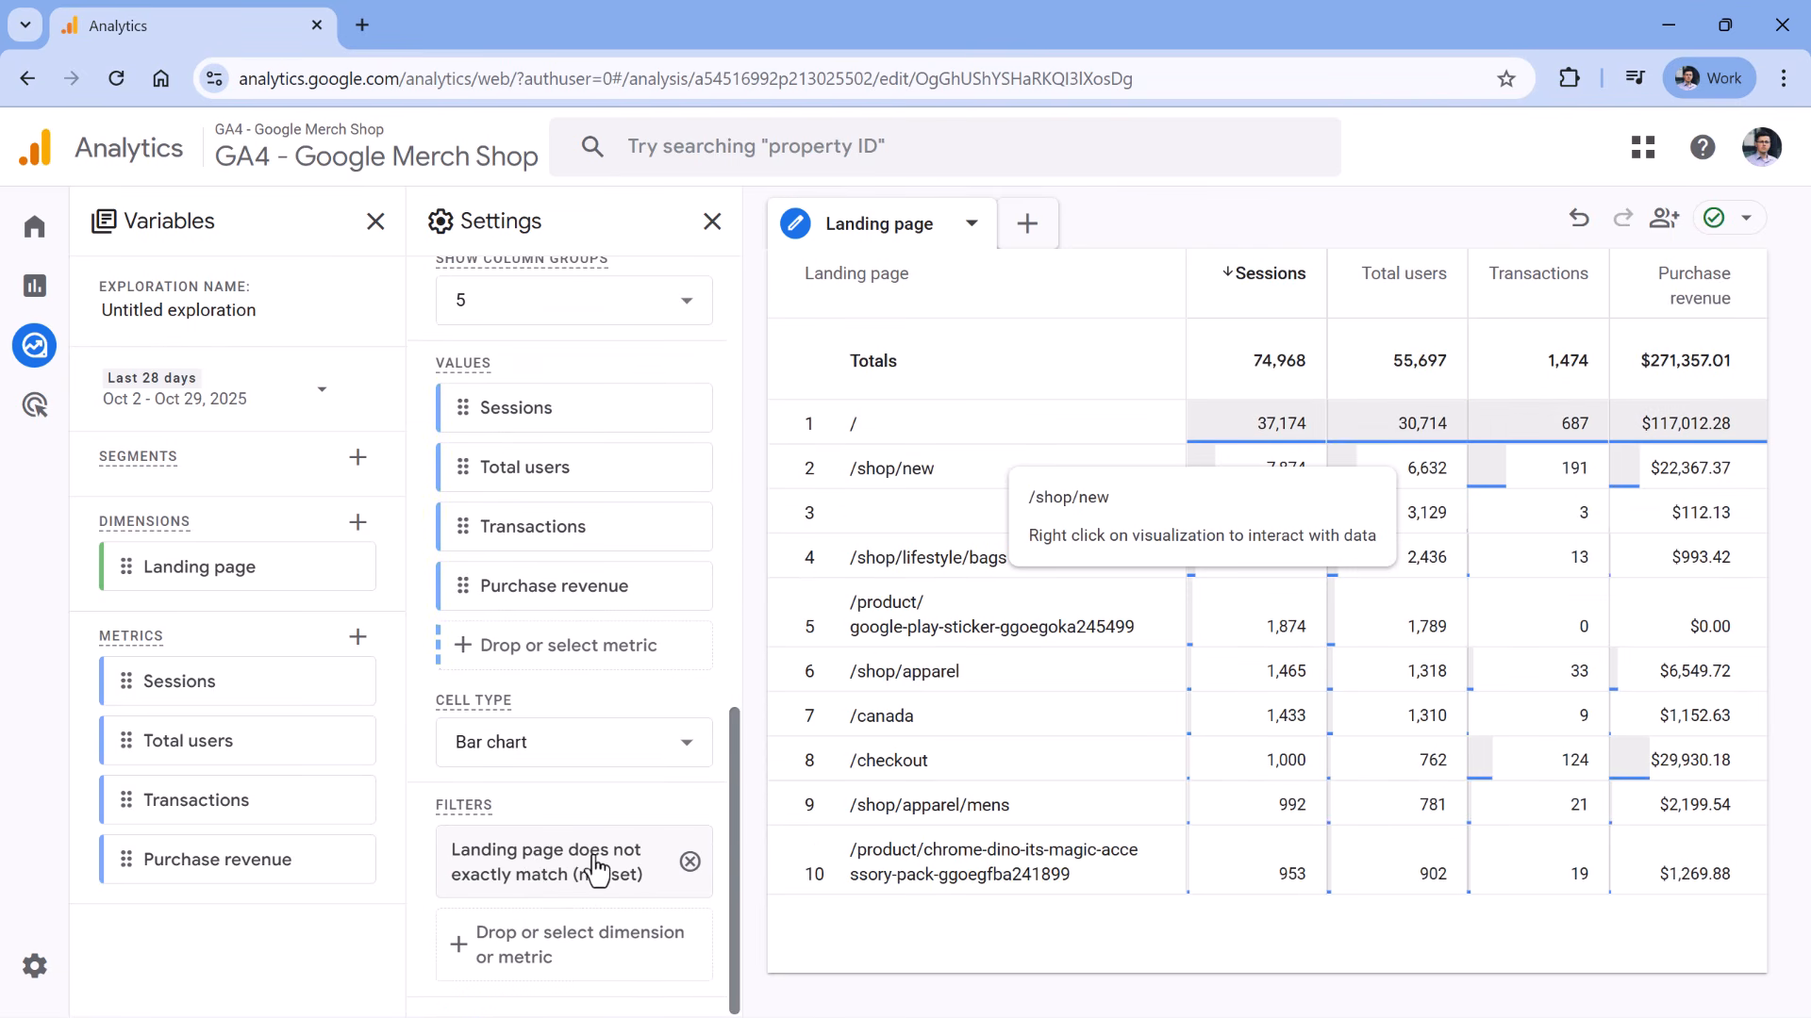
{"action": "scroll", "coordinate": [547, 872], "scroll_direction": "up", "scroll_amount": 5}
{"action": "scroll", "coordinate": [566, 833], "scroll_direction": "up", "scroll_amount": 2}
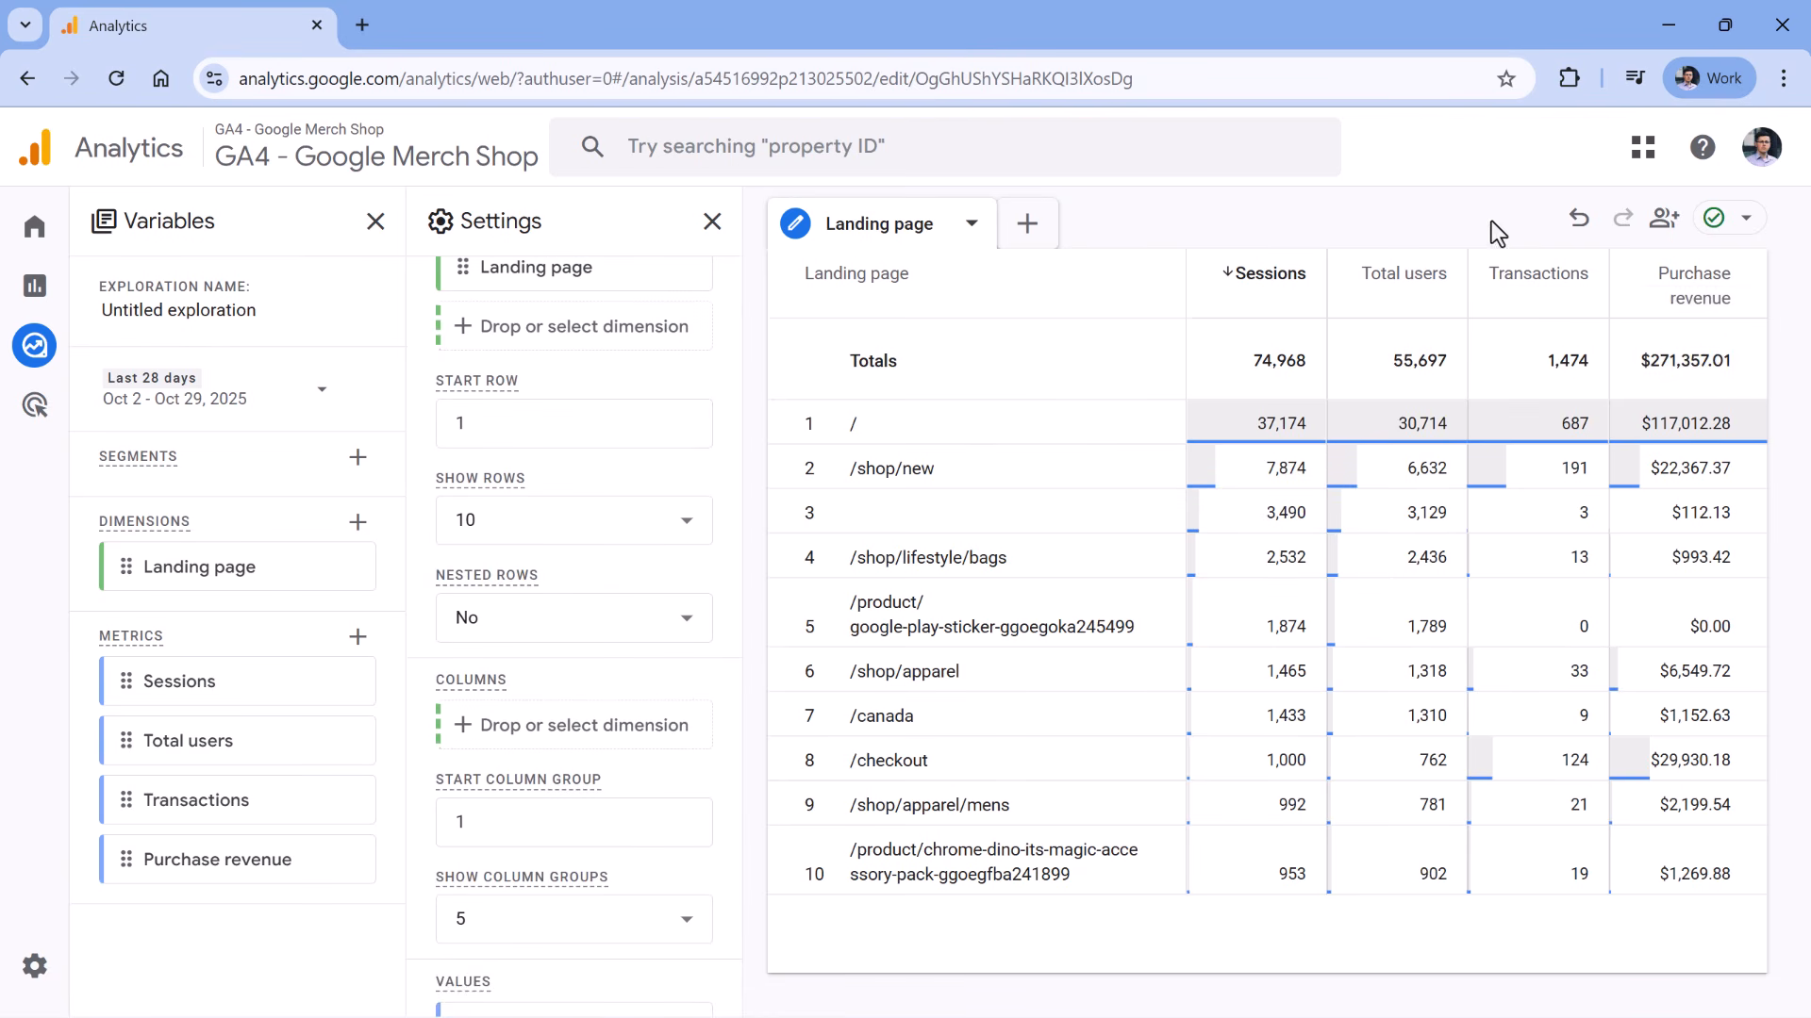
- Sort the landing page table by Purchase revenue in descending order
{"action": "left_click", "coordinate": [1637, 294]}
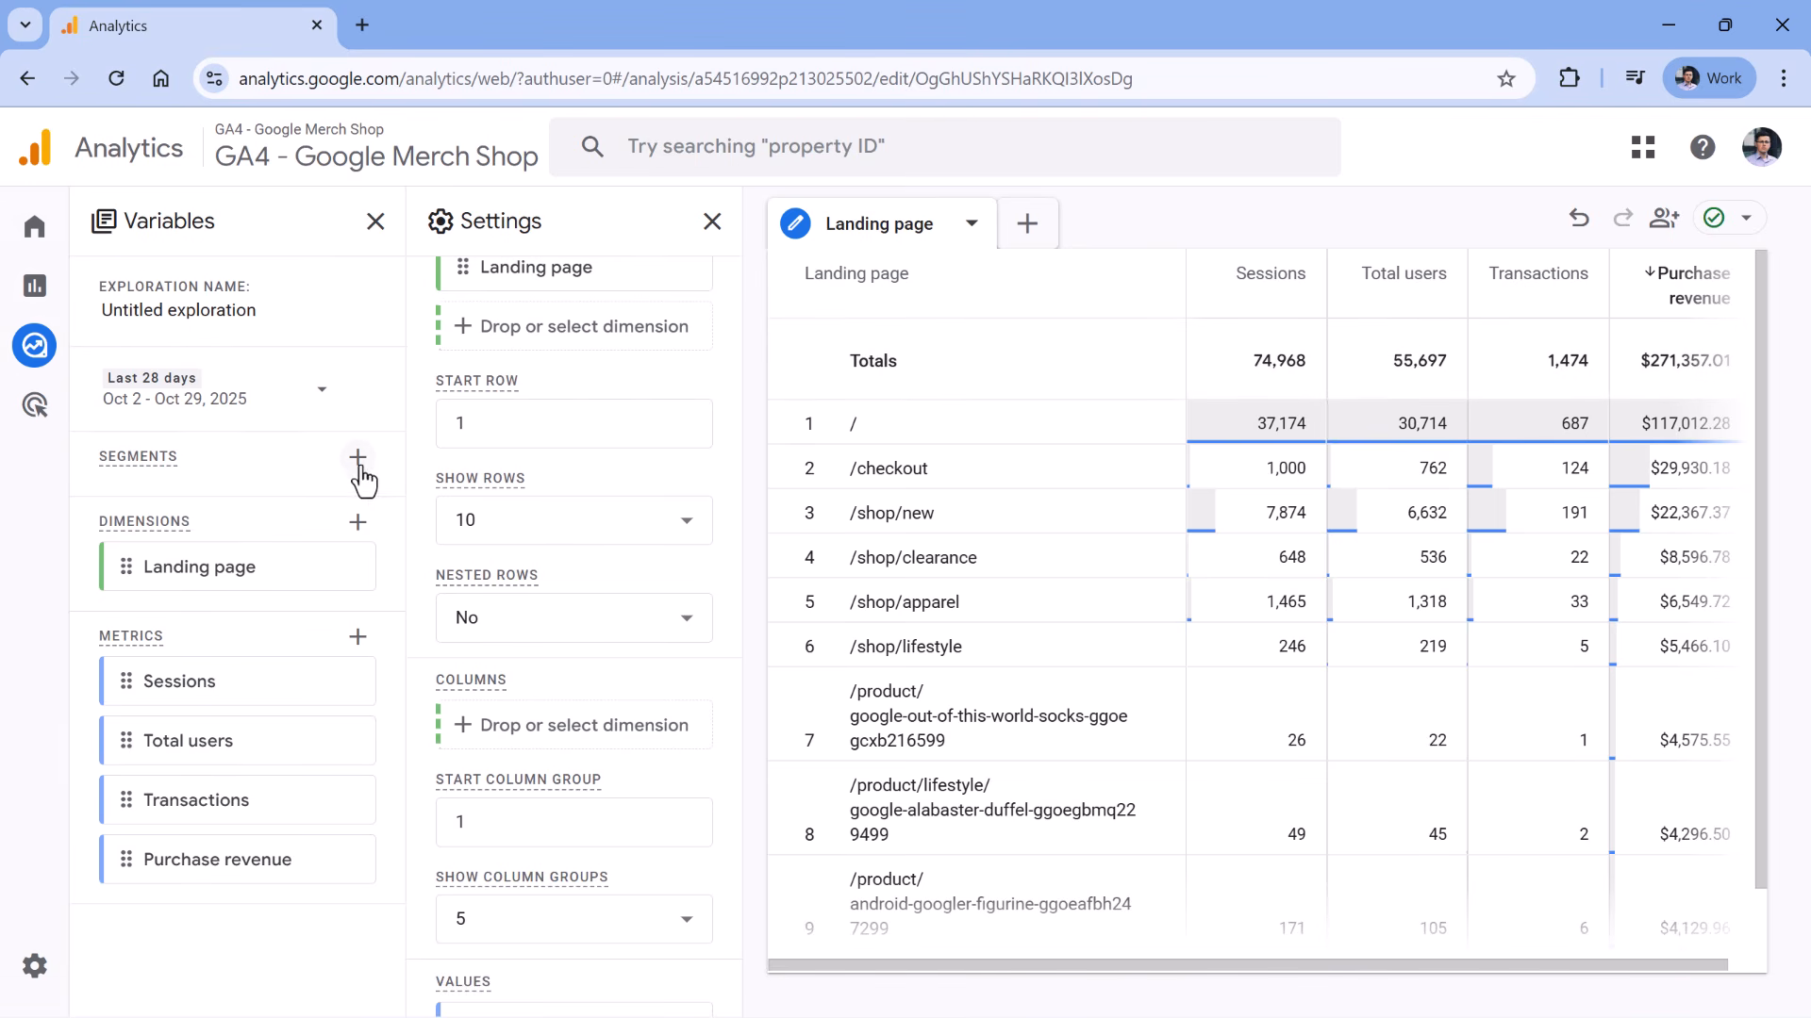
{"action": "scroll", "coordinate": [604, 660], "scroll_direction": "down", "scroll_amount": 6}
{"action": "scroll", "coordinate": [542, 858], "scroll_direction": "up", "scroll_amount": 6}
- Create a custom session segment with a condition based on the Session source / medium dimension
{"action": "left_click", "coordinate": [358, 458]}
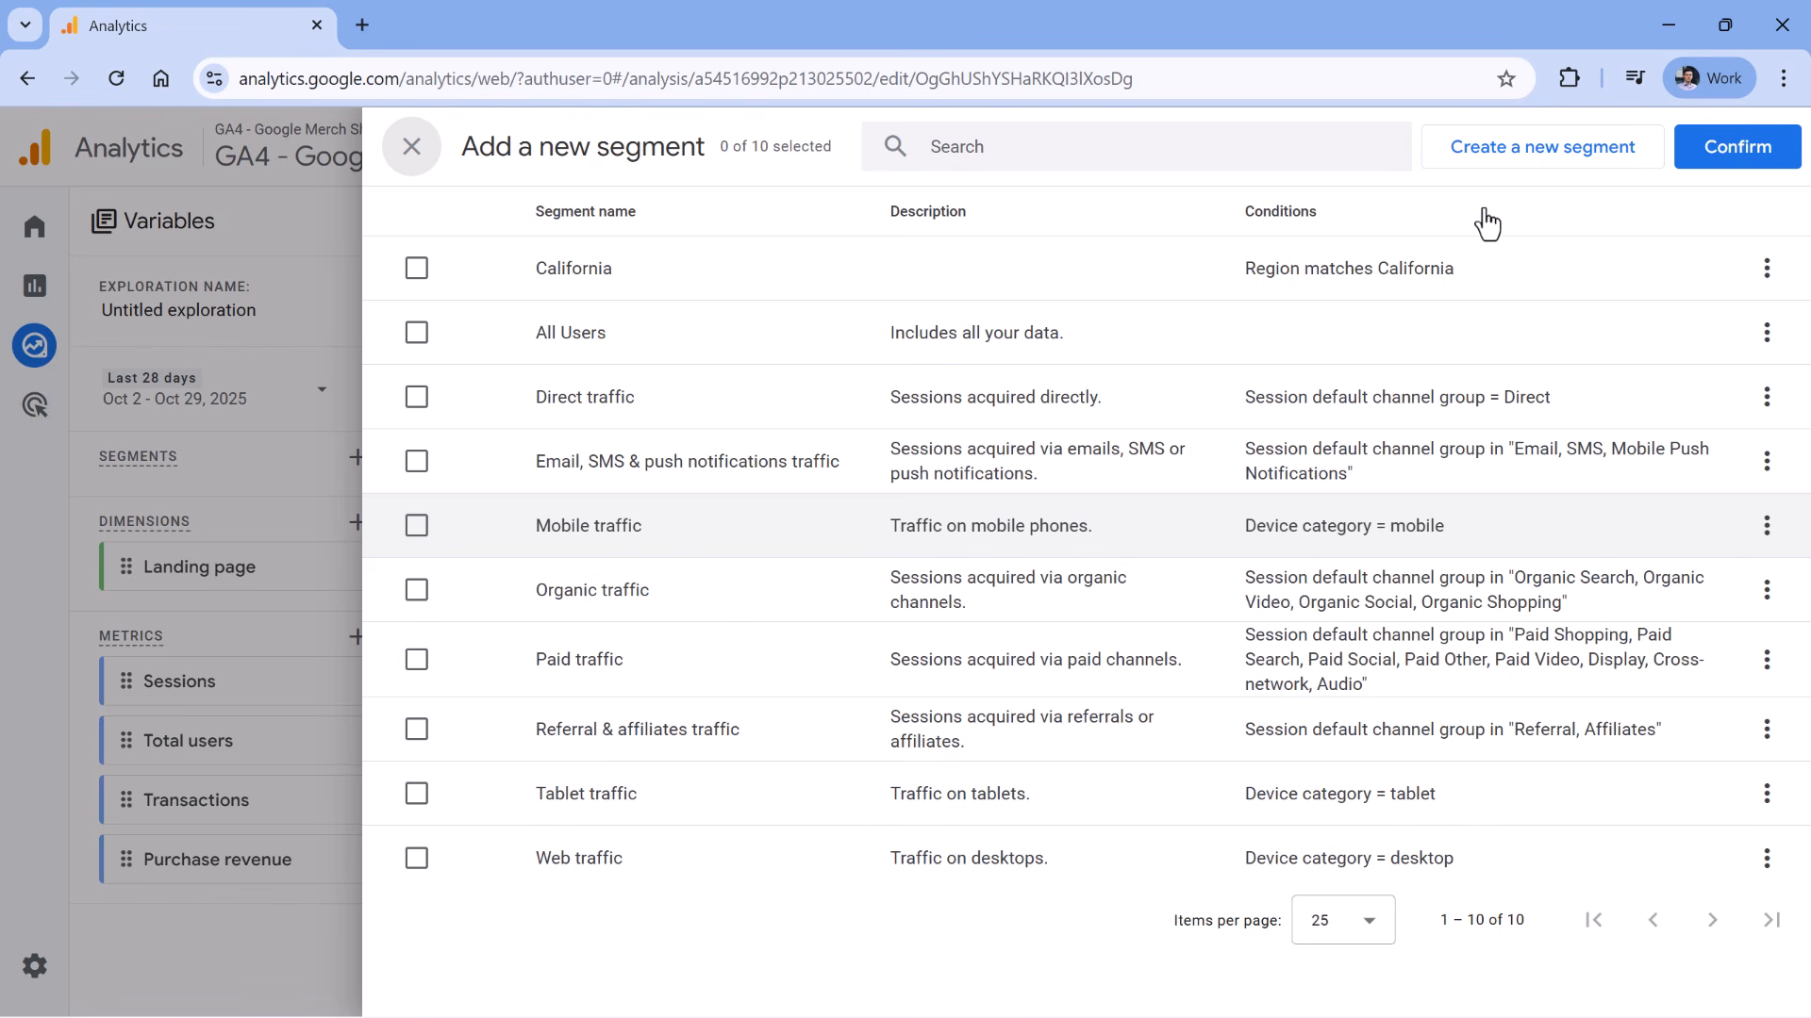
{"action": "left_click", "coordinate": [1530, 151]}
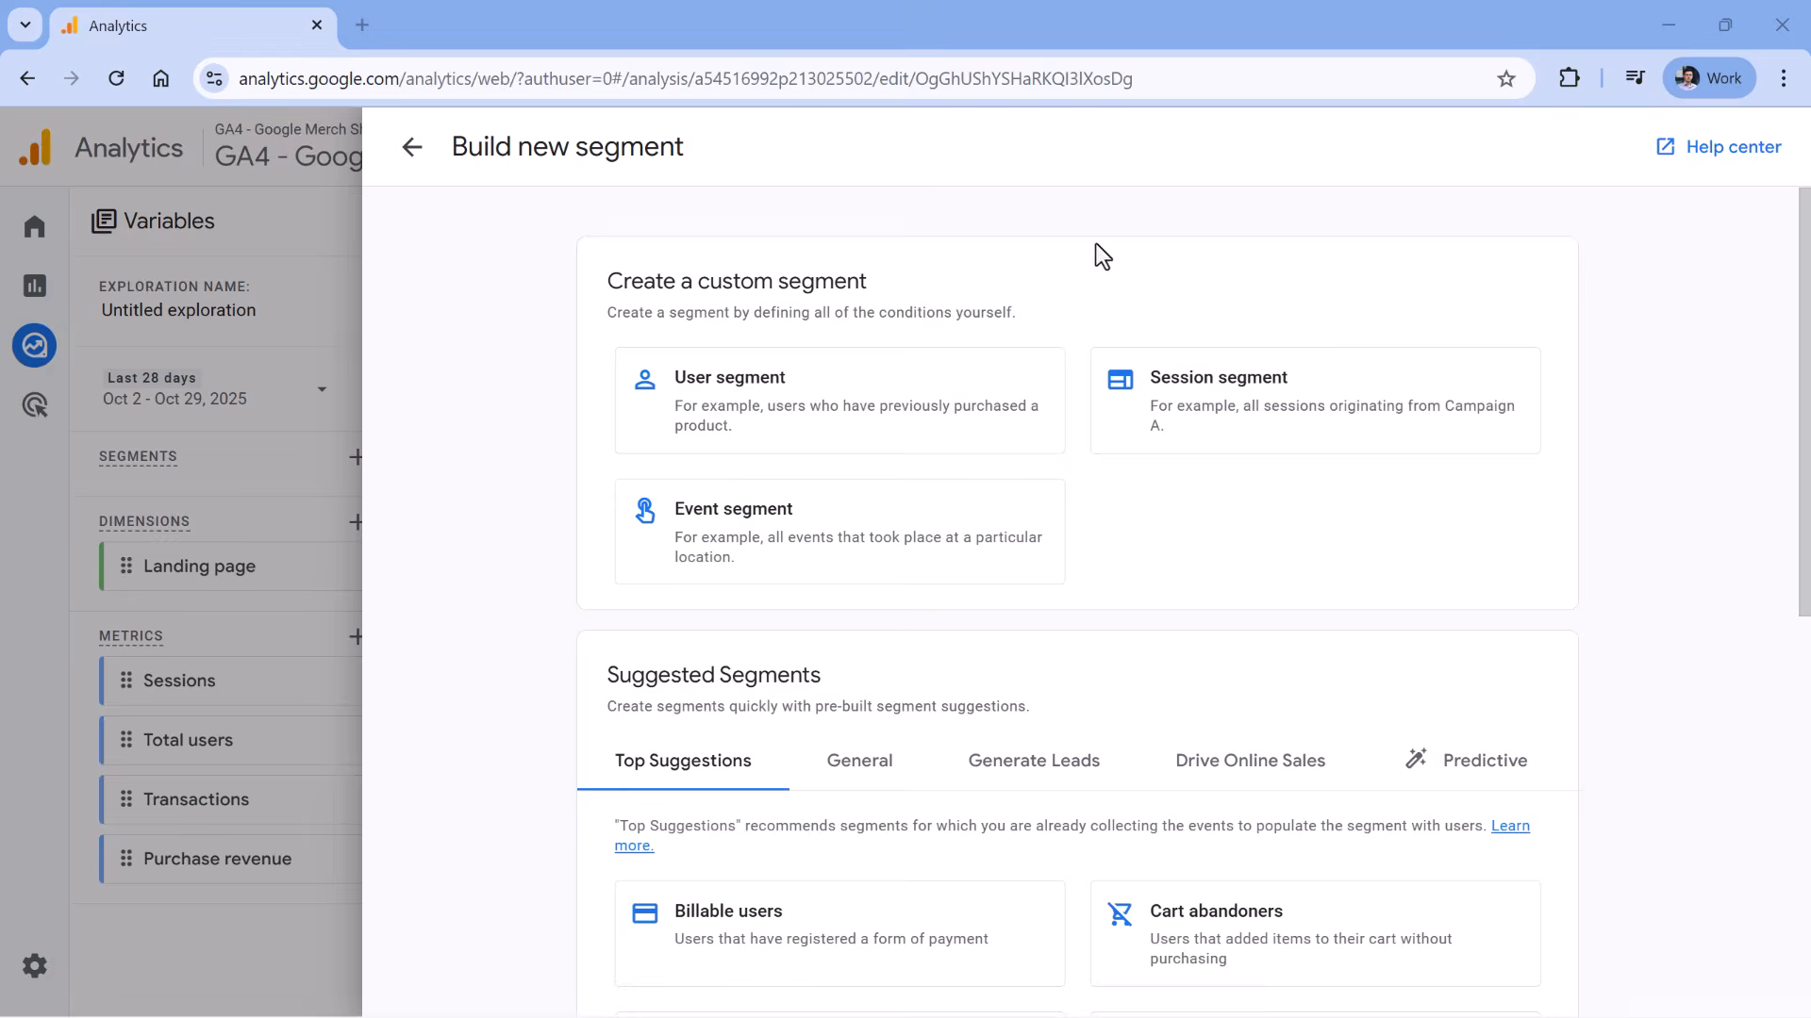
{"action": "left_click", "coordinate": [1322, 407]}
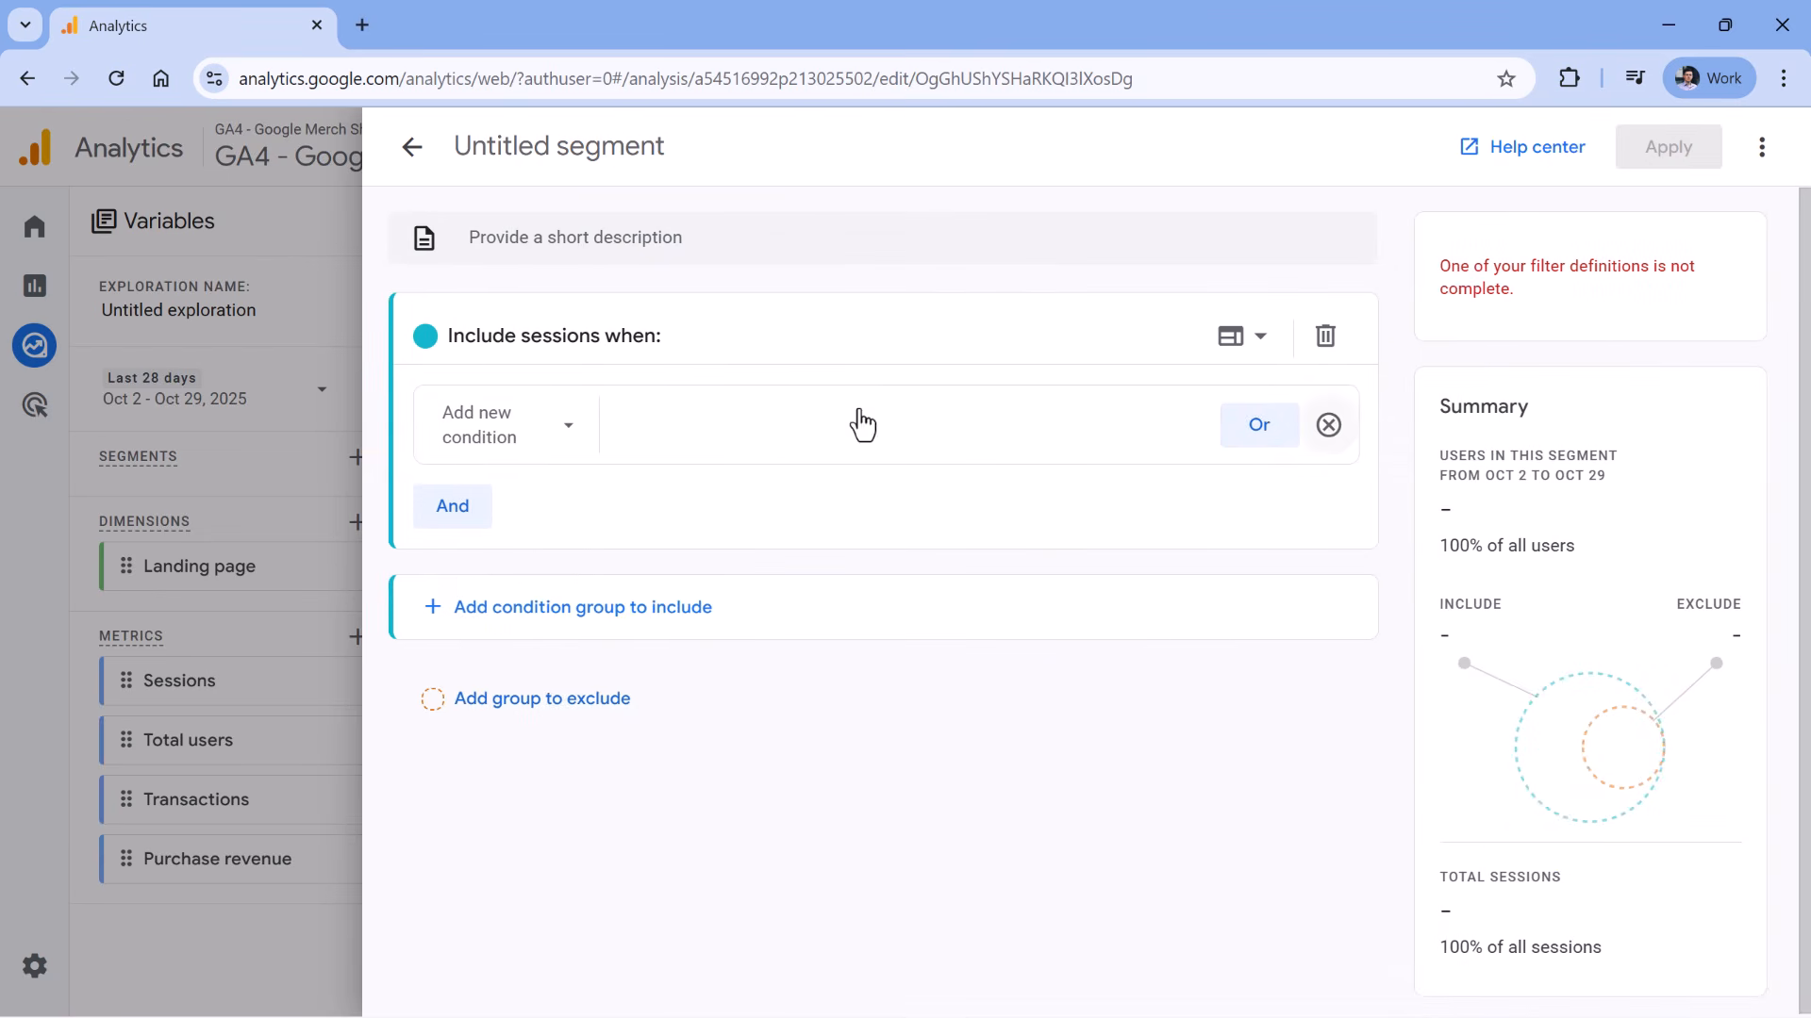
{"action": "left_click", "coordinate": [555, 443]}
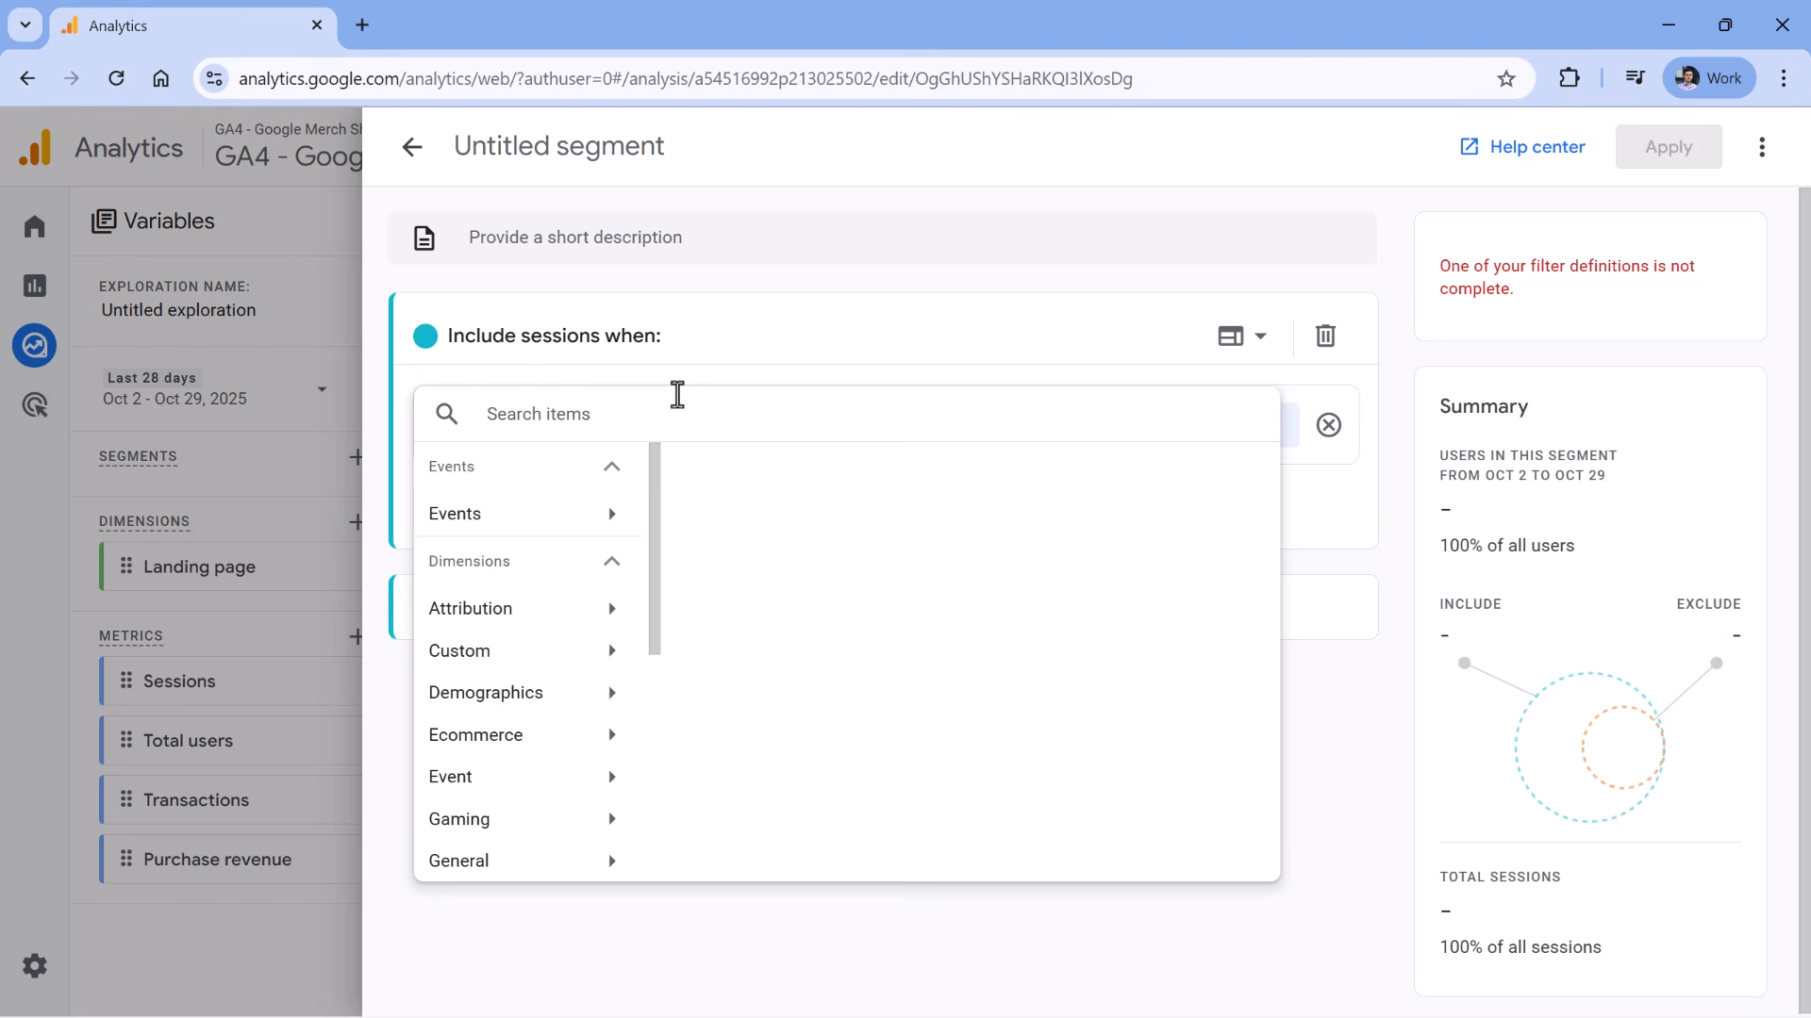
{"action": "type", "text": "session s"}
{"action": "scroll", "coordinate": [804, 665], "scroll_direction": "down", "scroll_amount": 3}
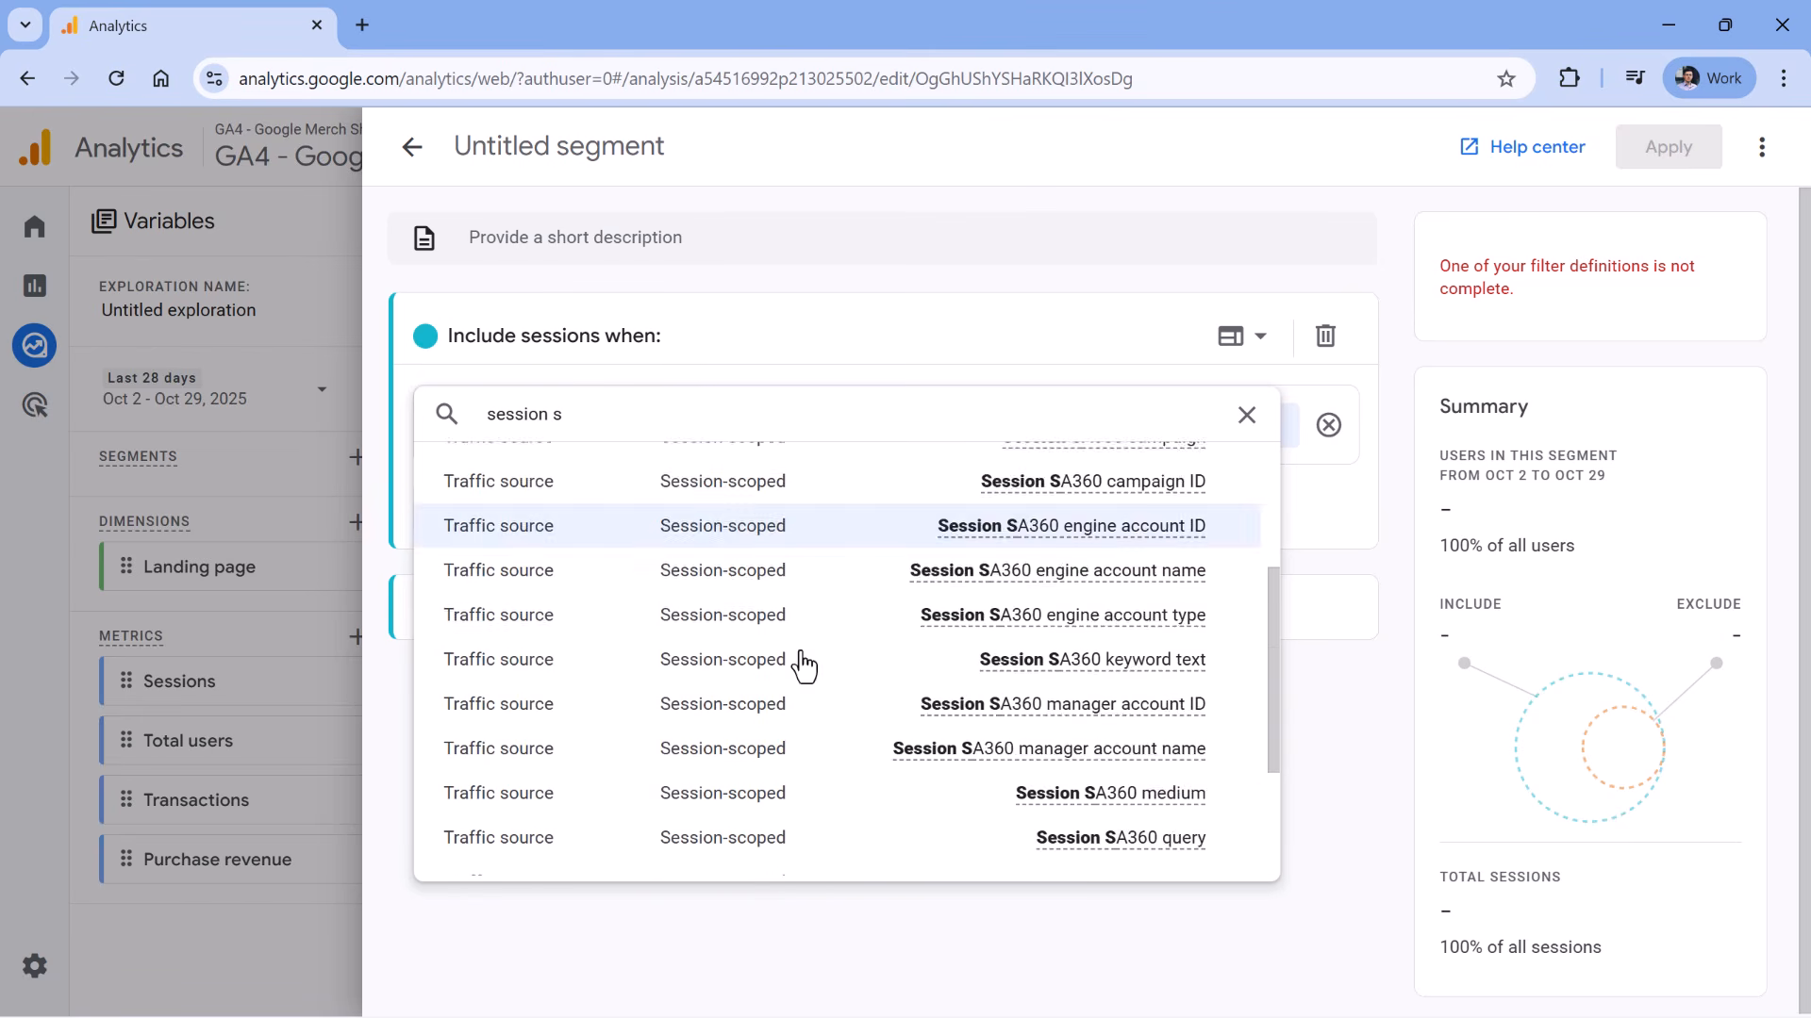
{"action": "scroll", "coordinate": [803, 664], "scroll_direction": "down", "scroll_amount": 3}
{"action": "left_click", "coordinate": [840, 813]}
- Set the segment's Session source / medium condition to exactly match google / organic and apply the condition
{"action": "left_click", "coordinate": [706, 446]}
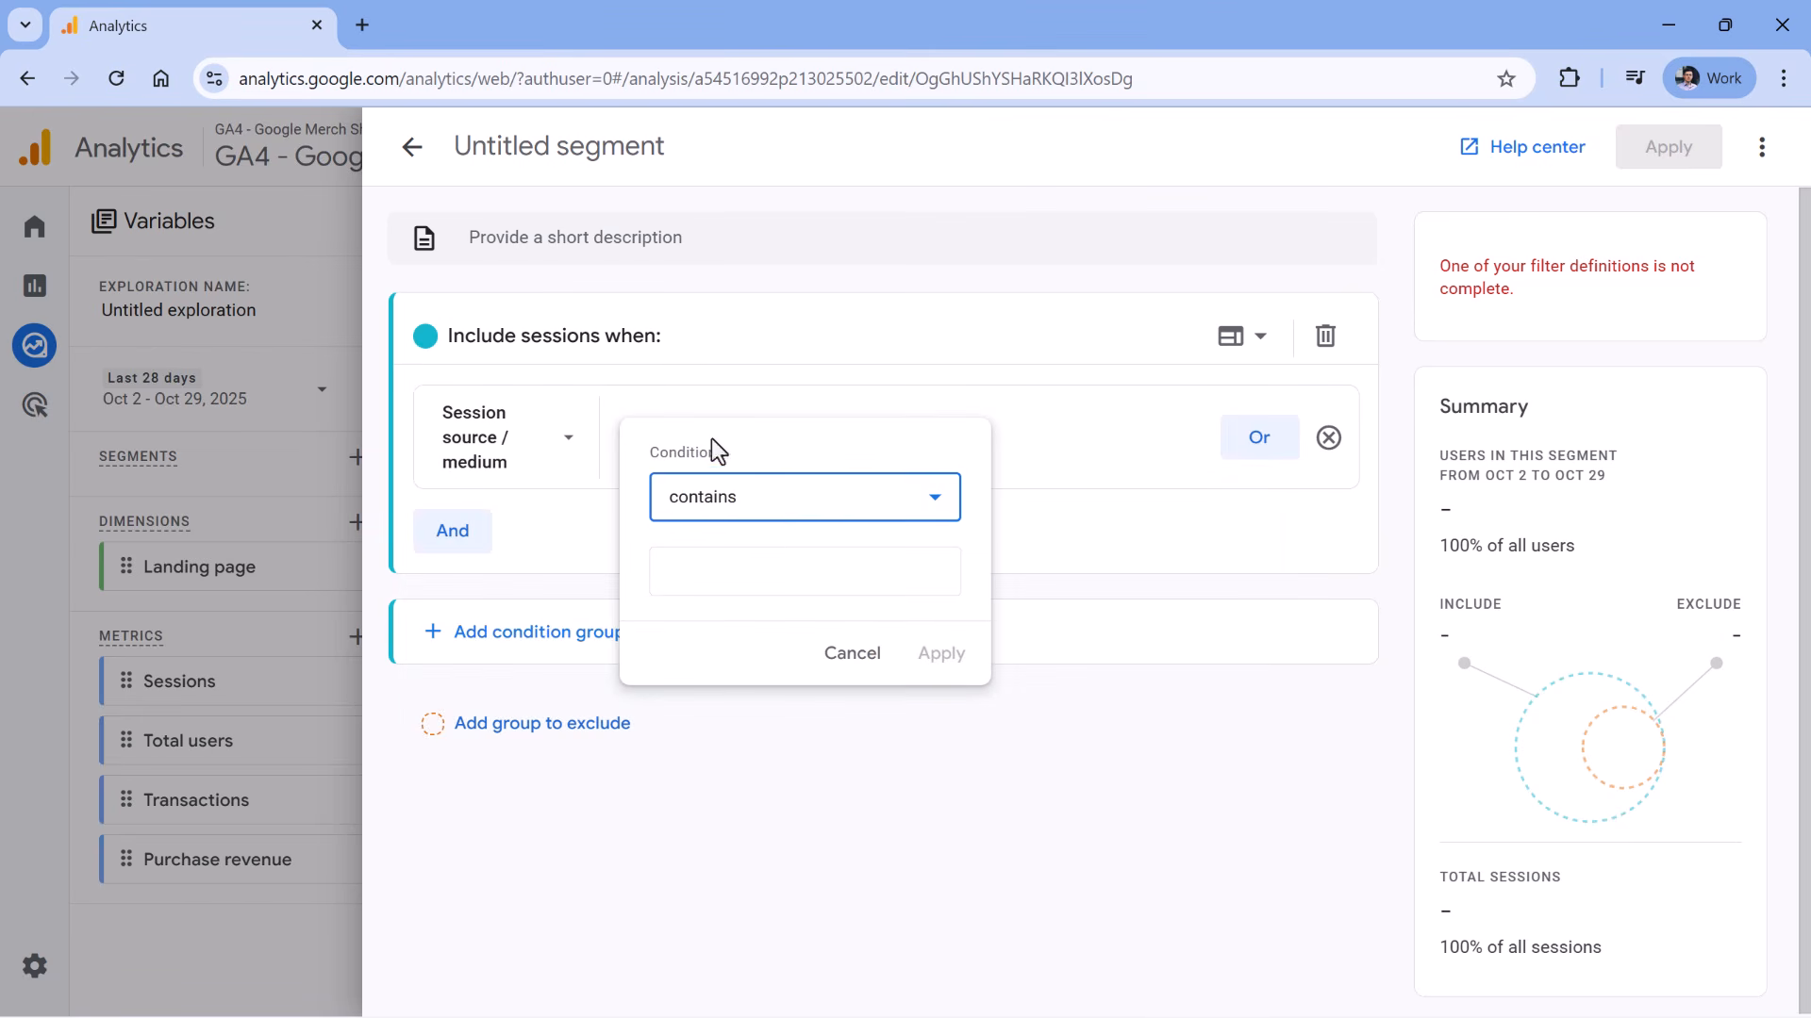
{"action": "left_click", "coordinate": [779, 517]}
{"action": "left_click", "coordinate": [780, 804]}
{"action": "left_click", "coordinate": [727, 576]}
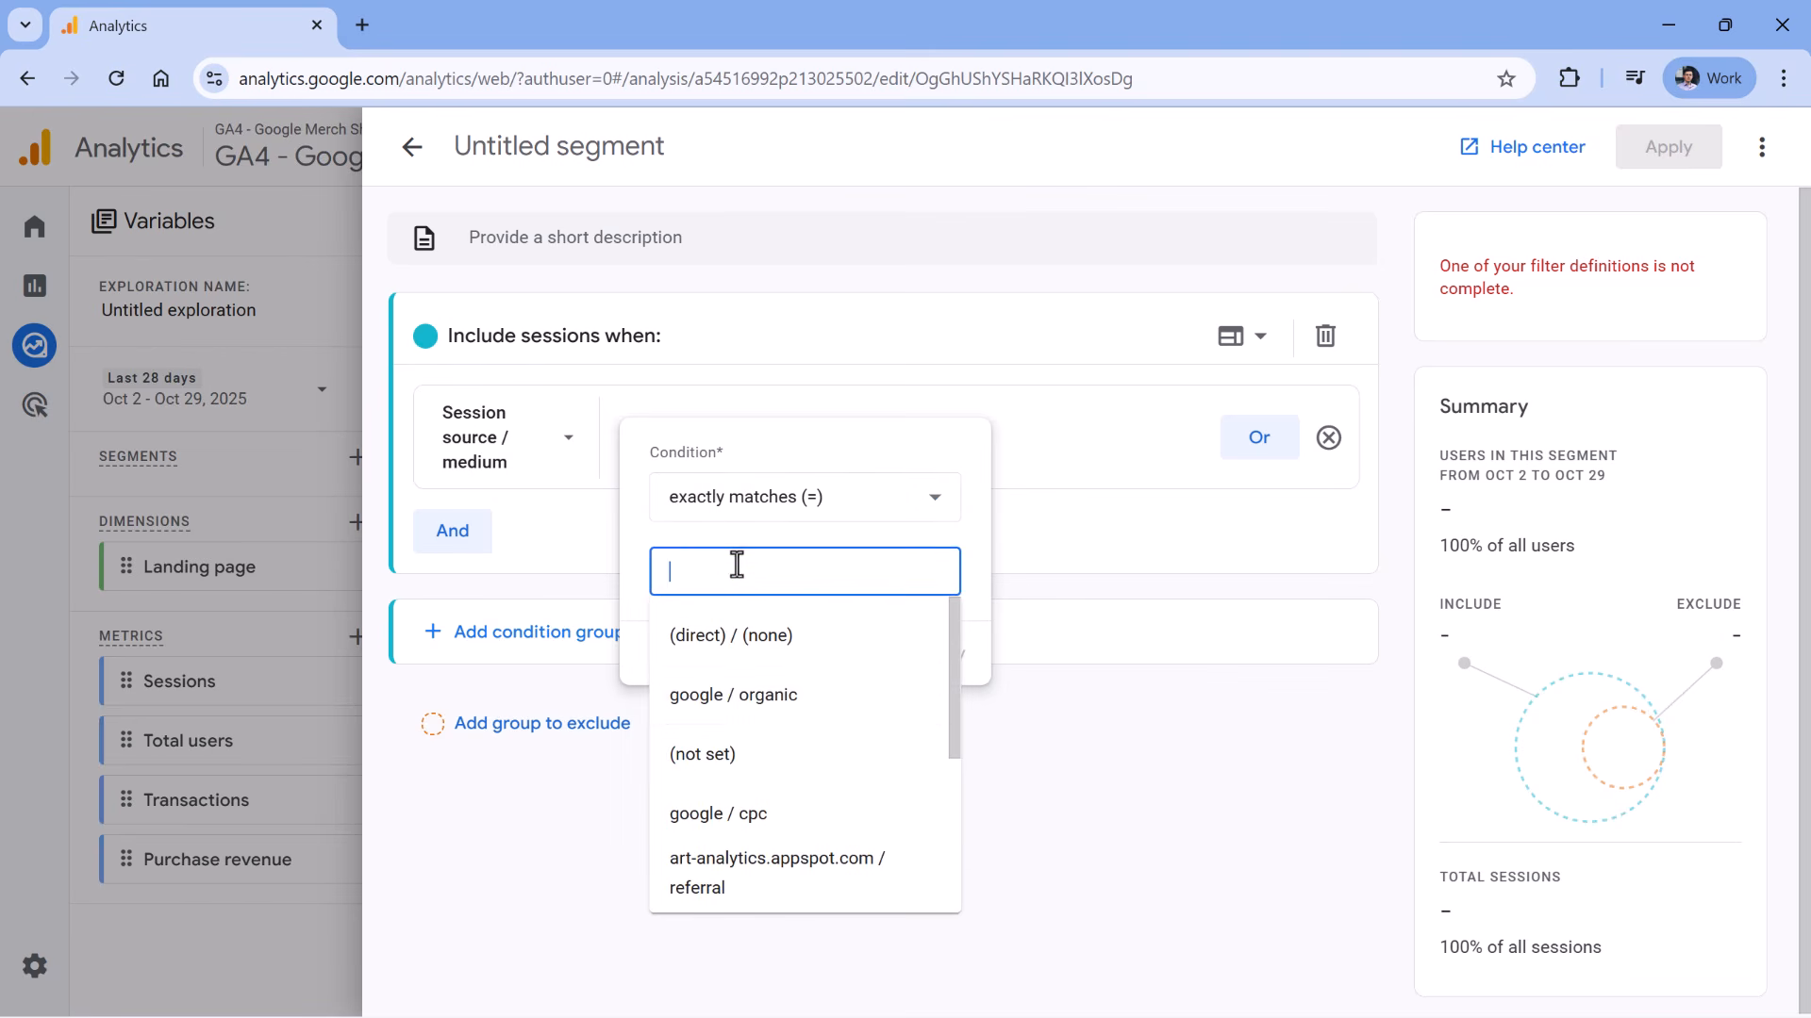
{"action": "left_click", "coordinate": [768, 698]}
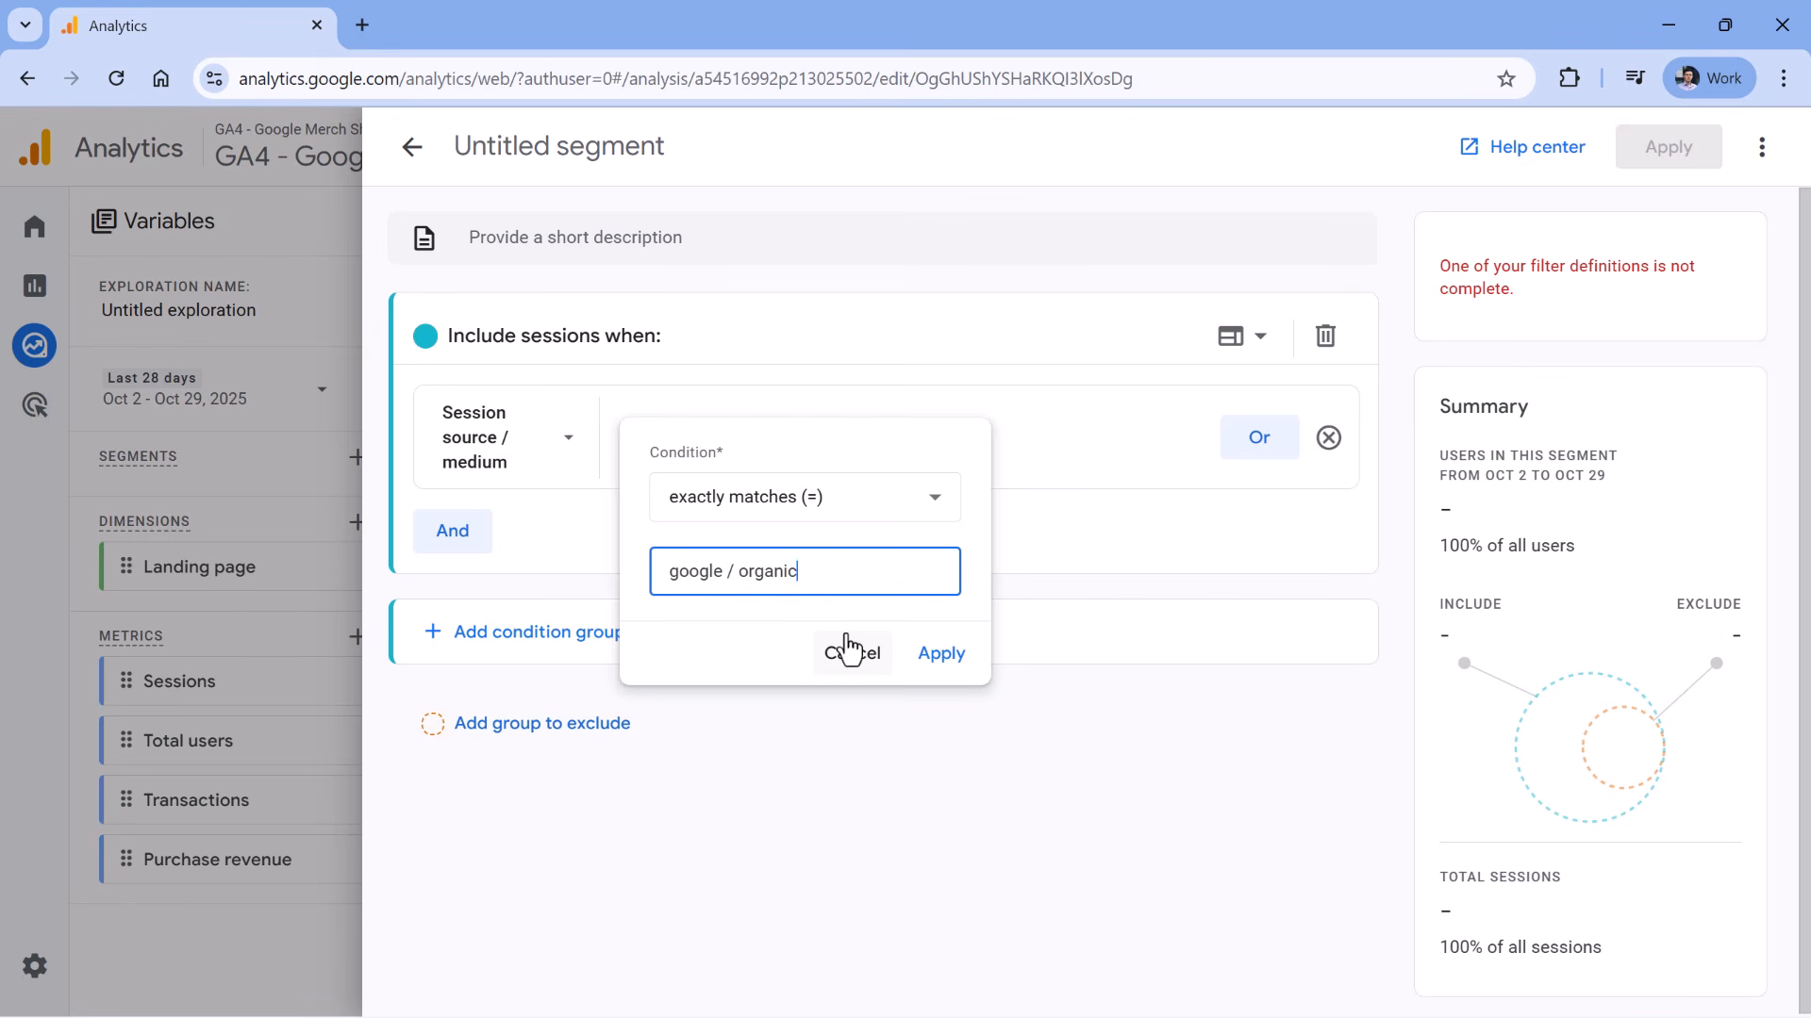
{"action": "left_click", "coordinate": [942, 658]}
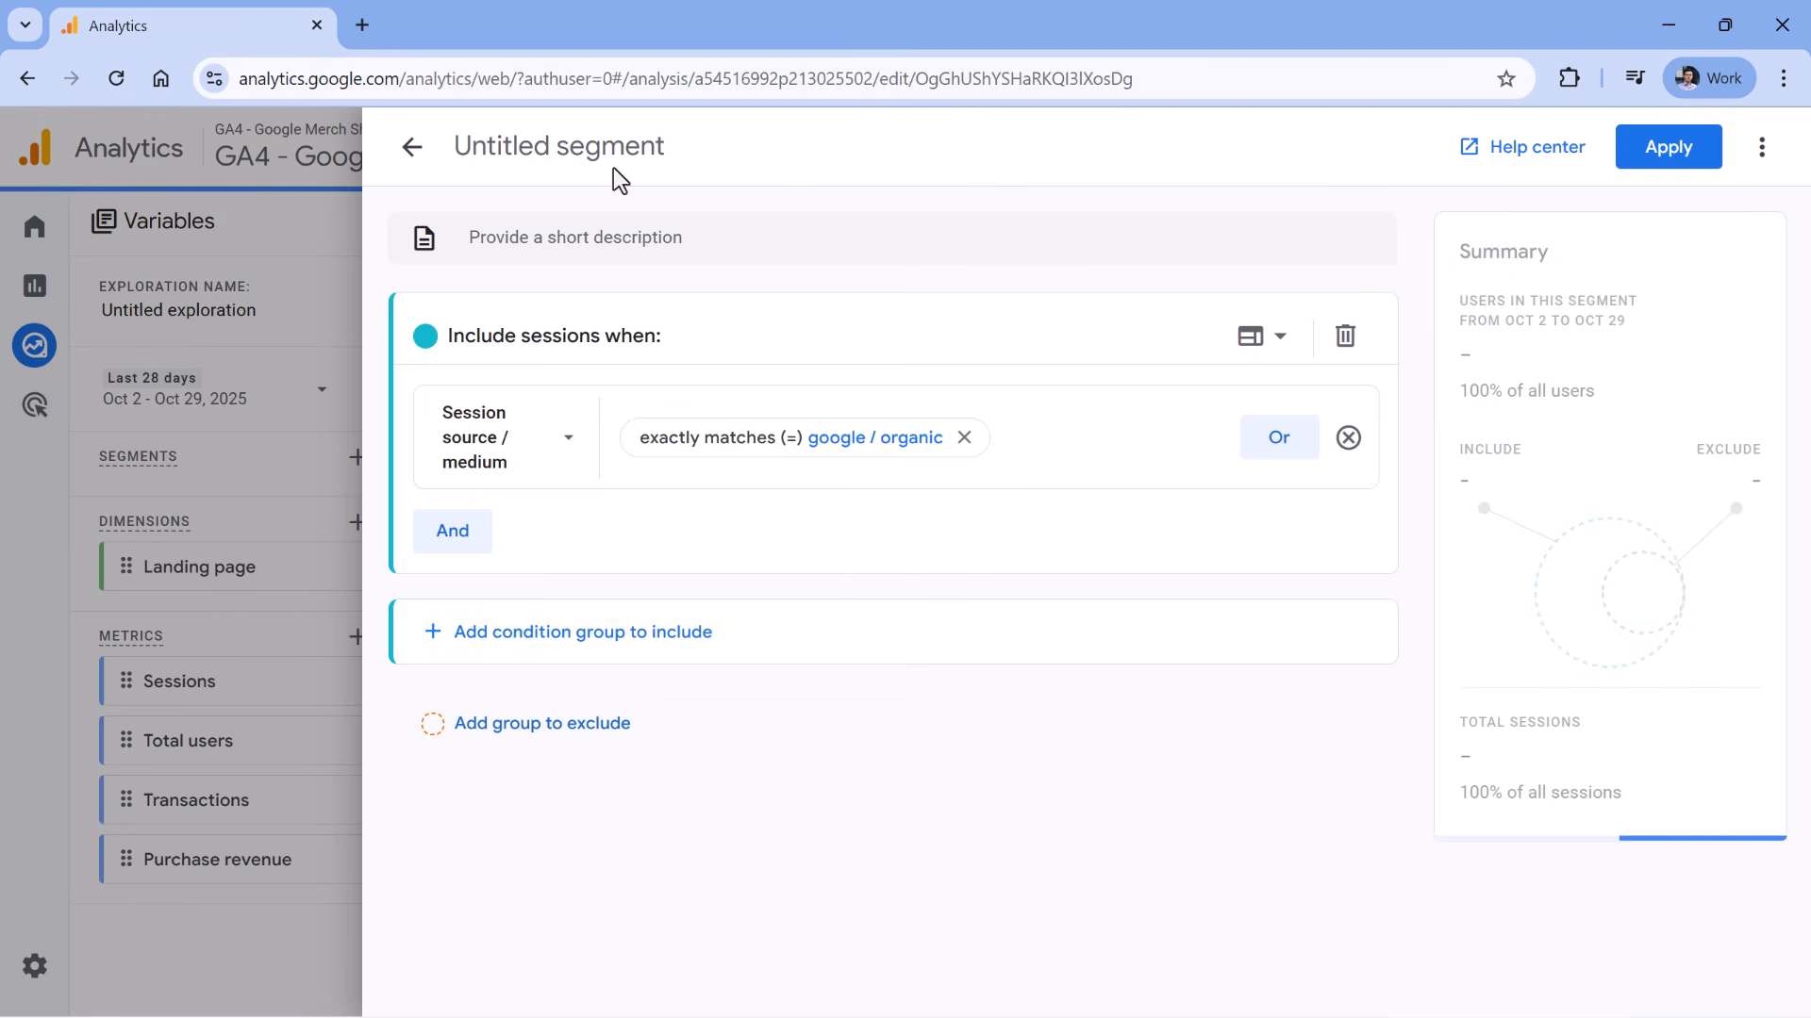
- Name the segment Google organic and apply it to the exploration
{"action": "left_click", "coordinate": [505, 149]}
{"action": "type", "text": "Google organic"}
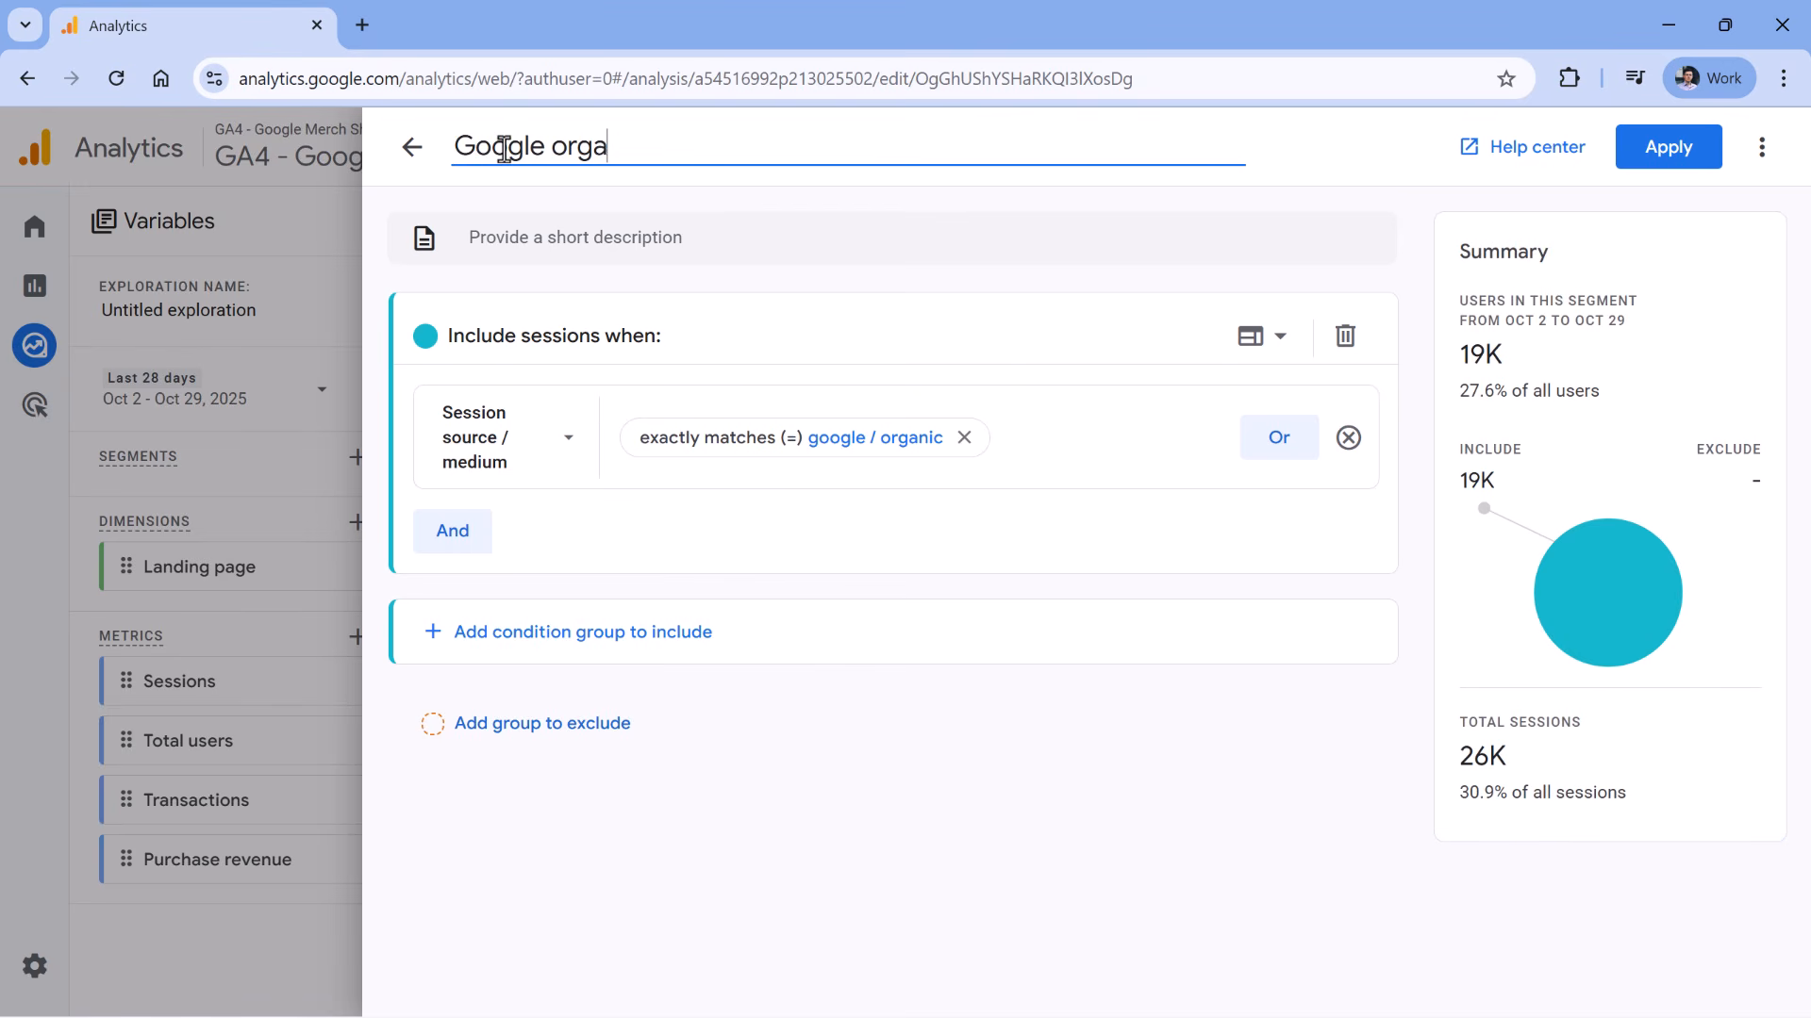
{"action": "left_click", "coordinate": [1669, 146]}
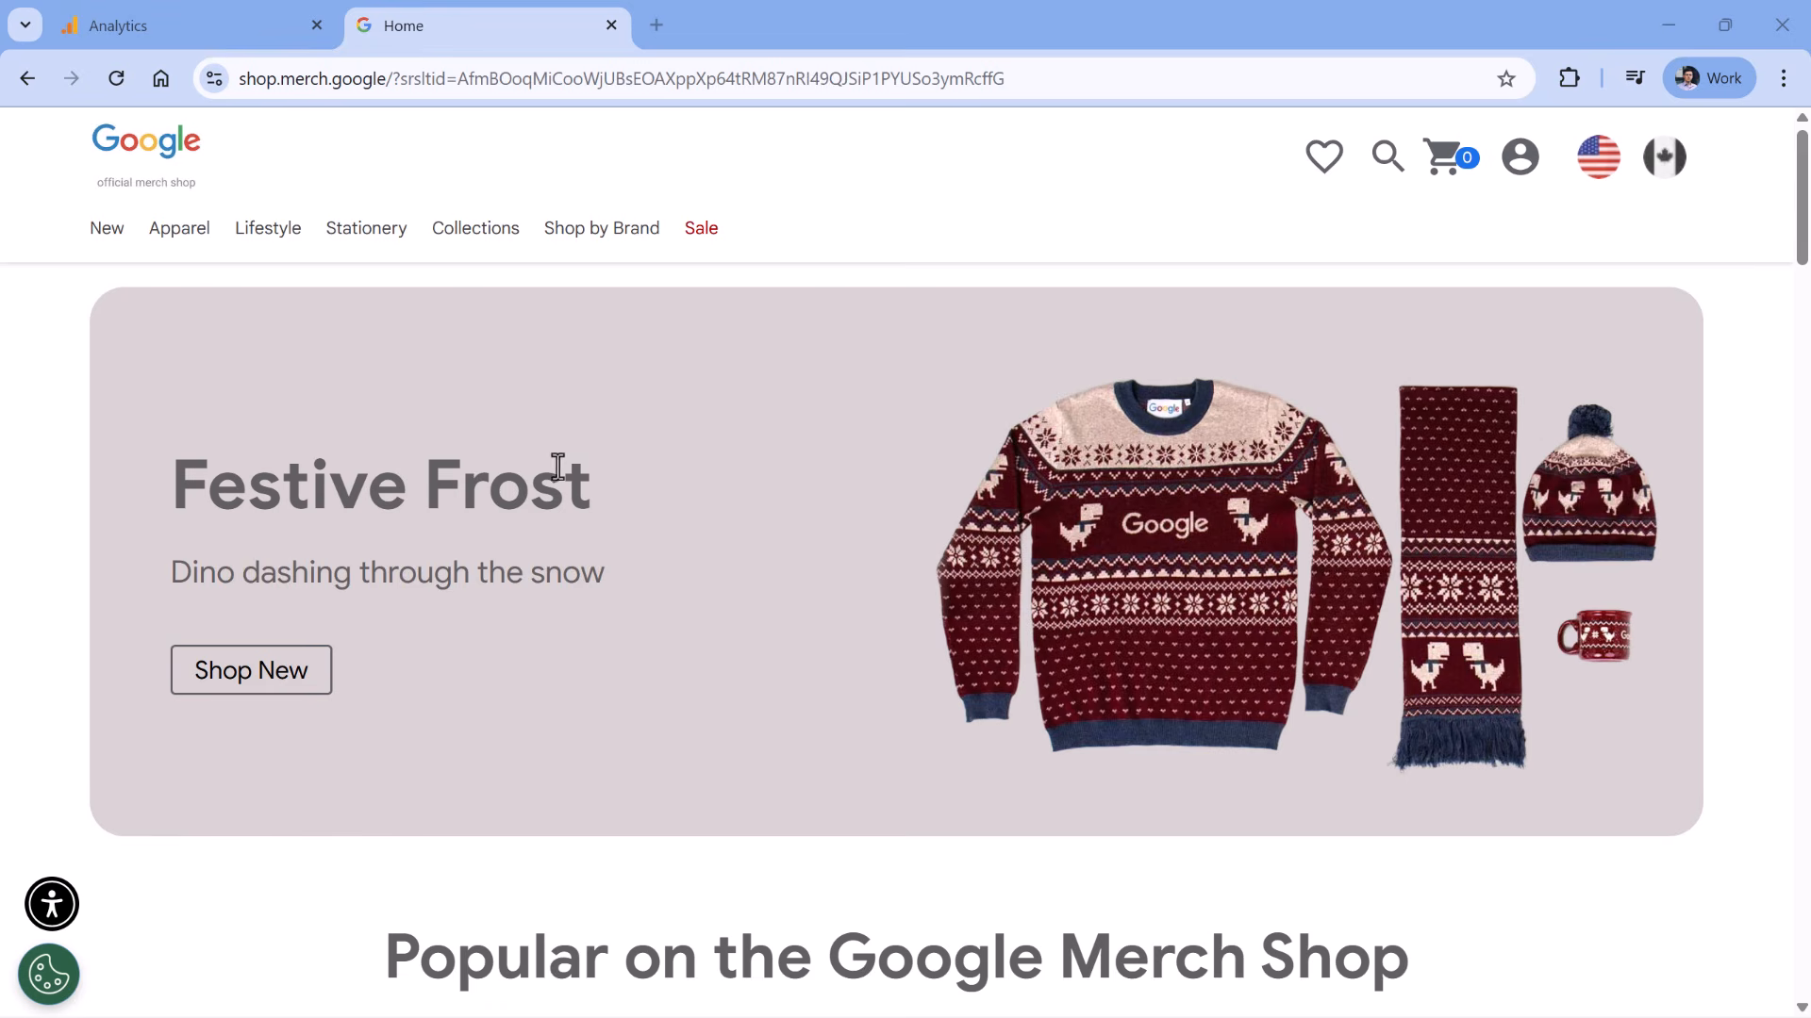
- Search the Google Merch Shop site for "hat" and examine the keyword parameter in the results page's URL
{"action": "left_click", "coordinate": [1388, 159]}
{"action": "left_click", "coordinate": [887, 157]}
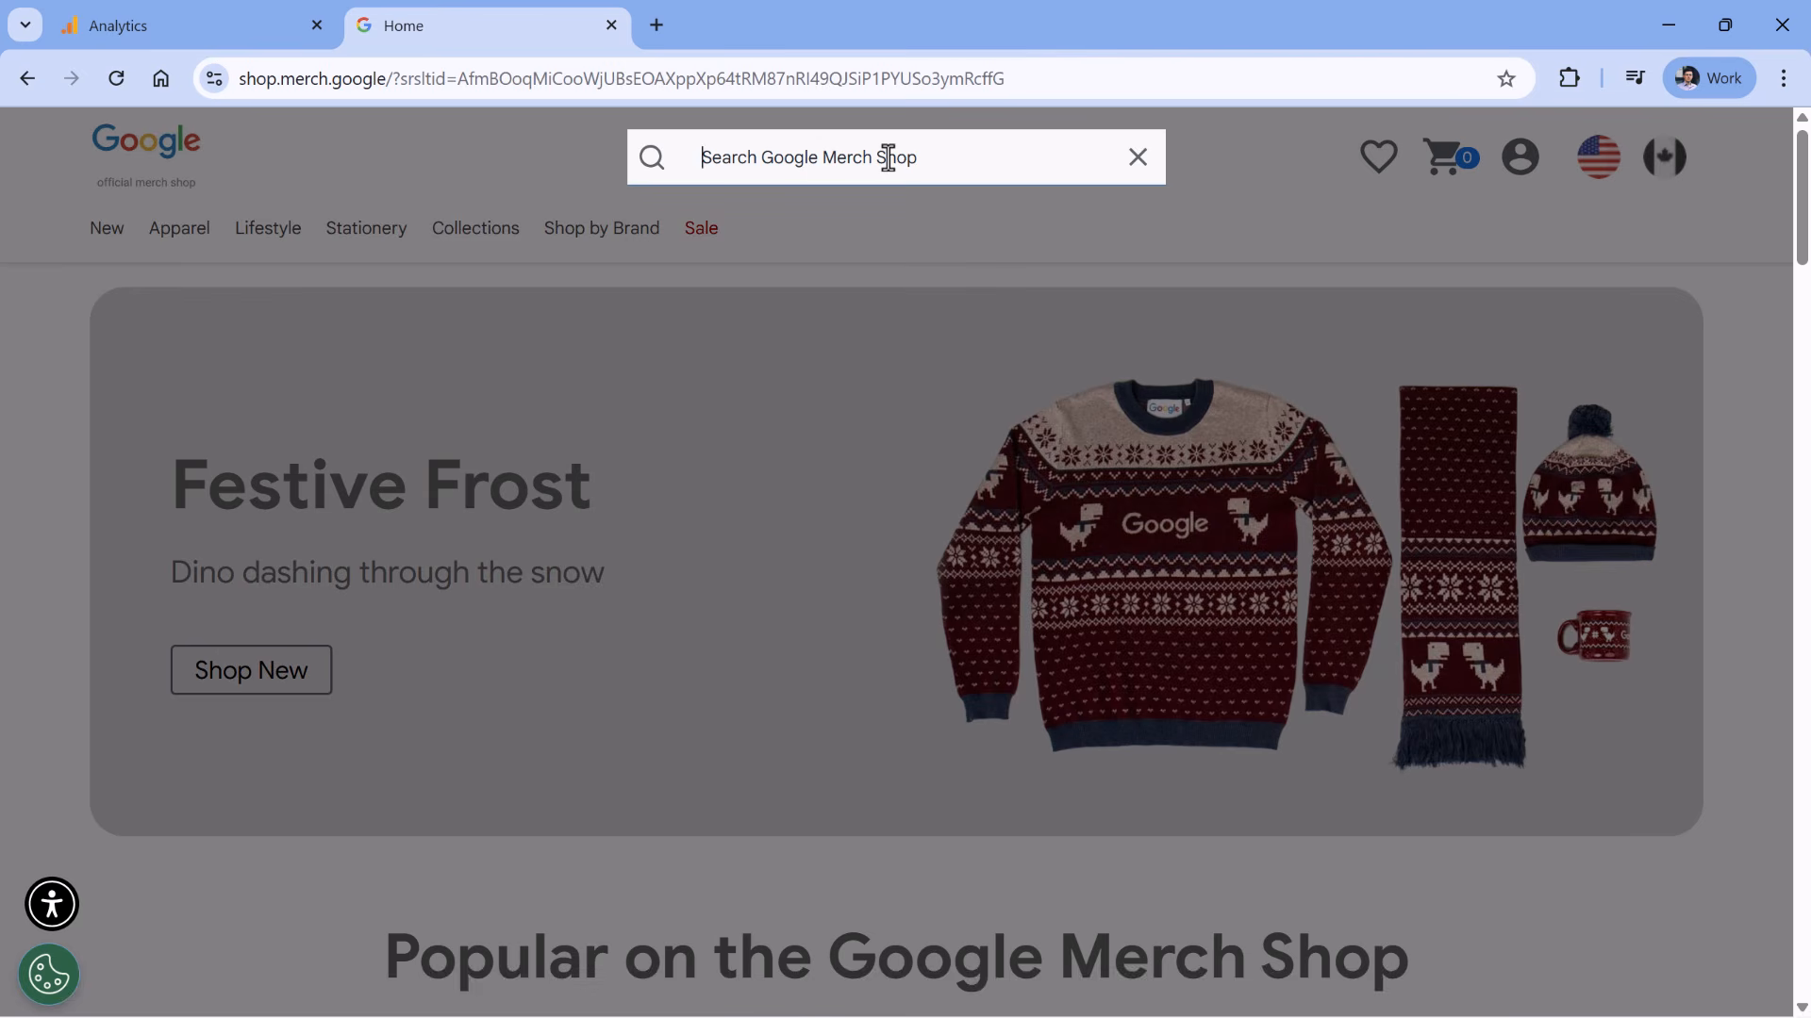
{"action": "type", "text": "hat"}
{"action": "key", "text": "Return"}
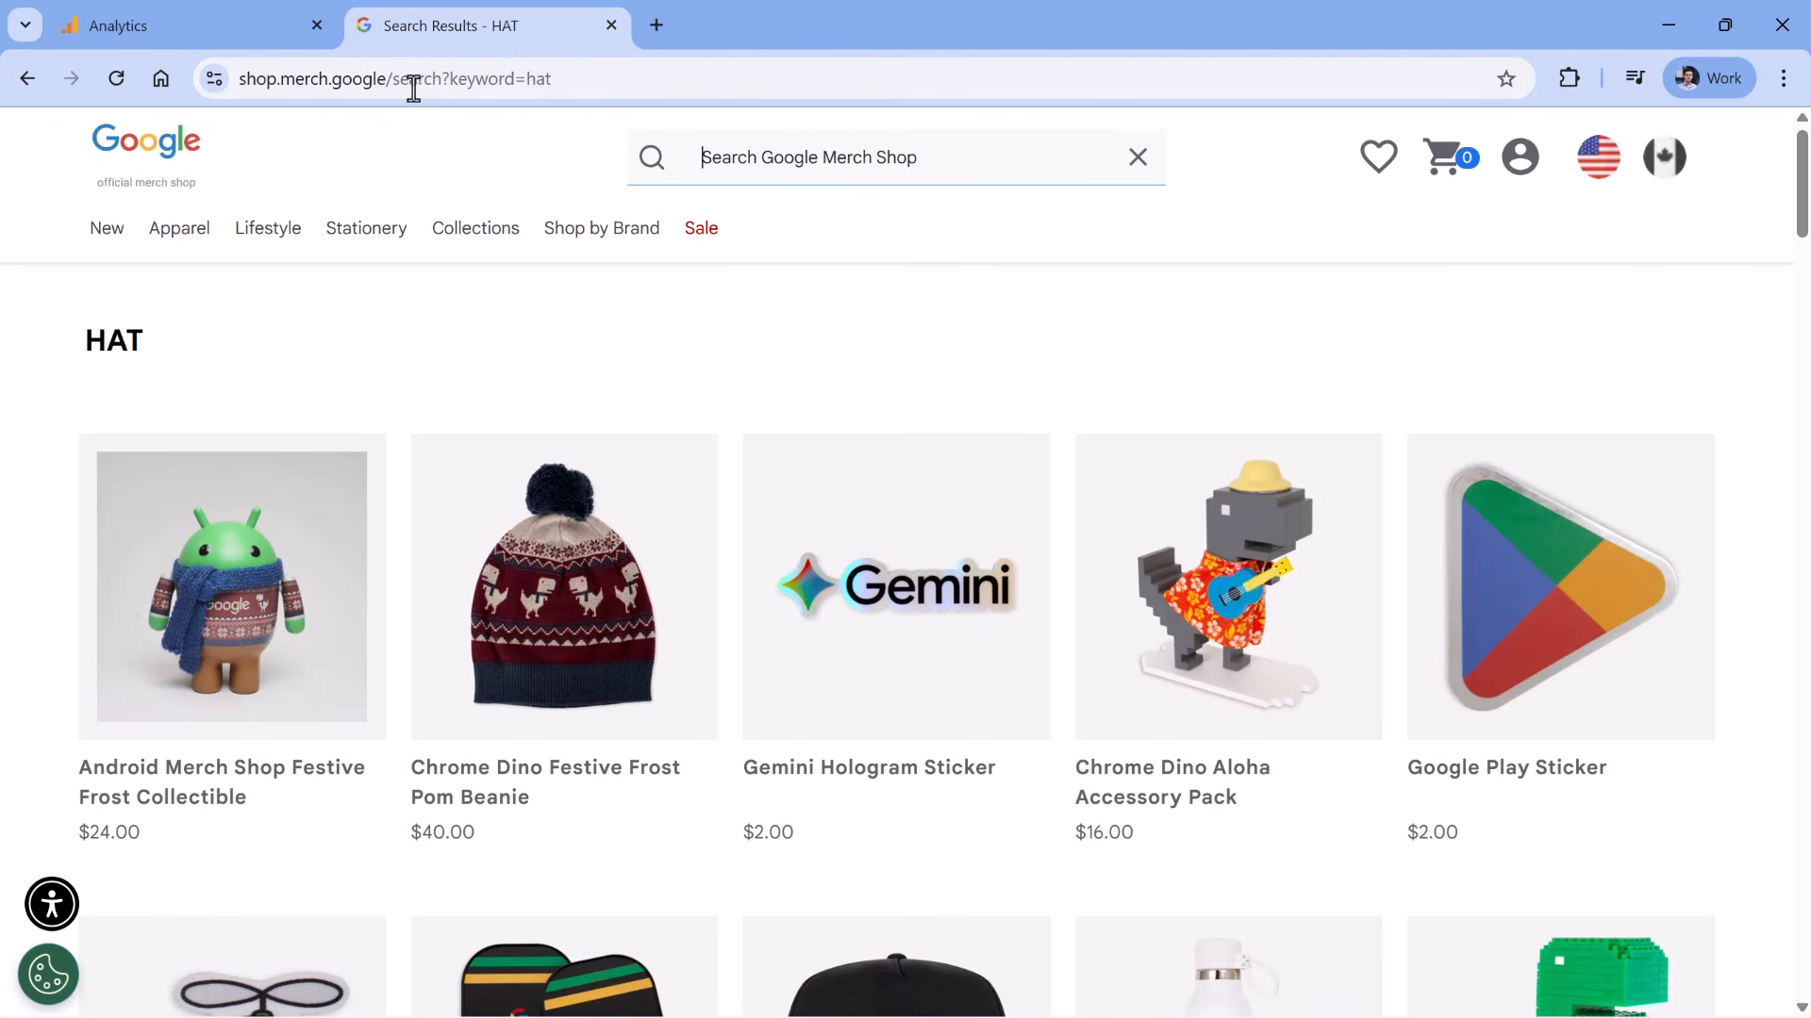
{"action": "left_click", "coordinate": [413, 83]}
{"action": "left_click", "coordinate": [582, 79]}
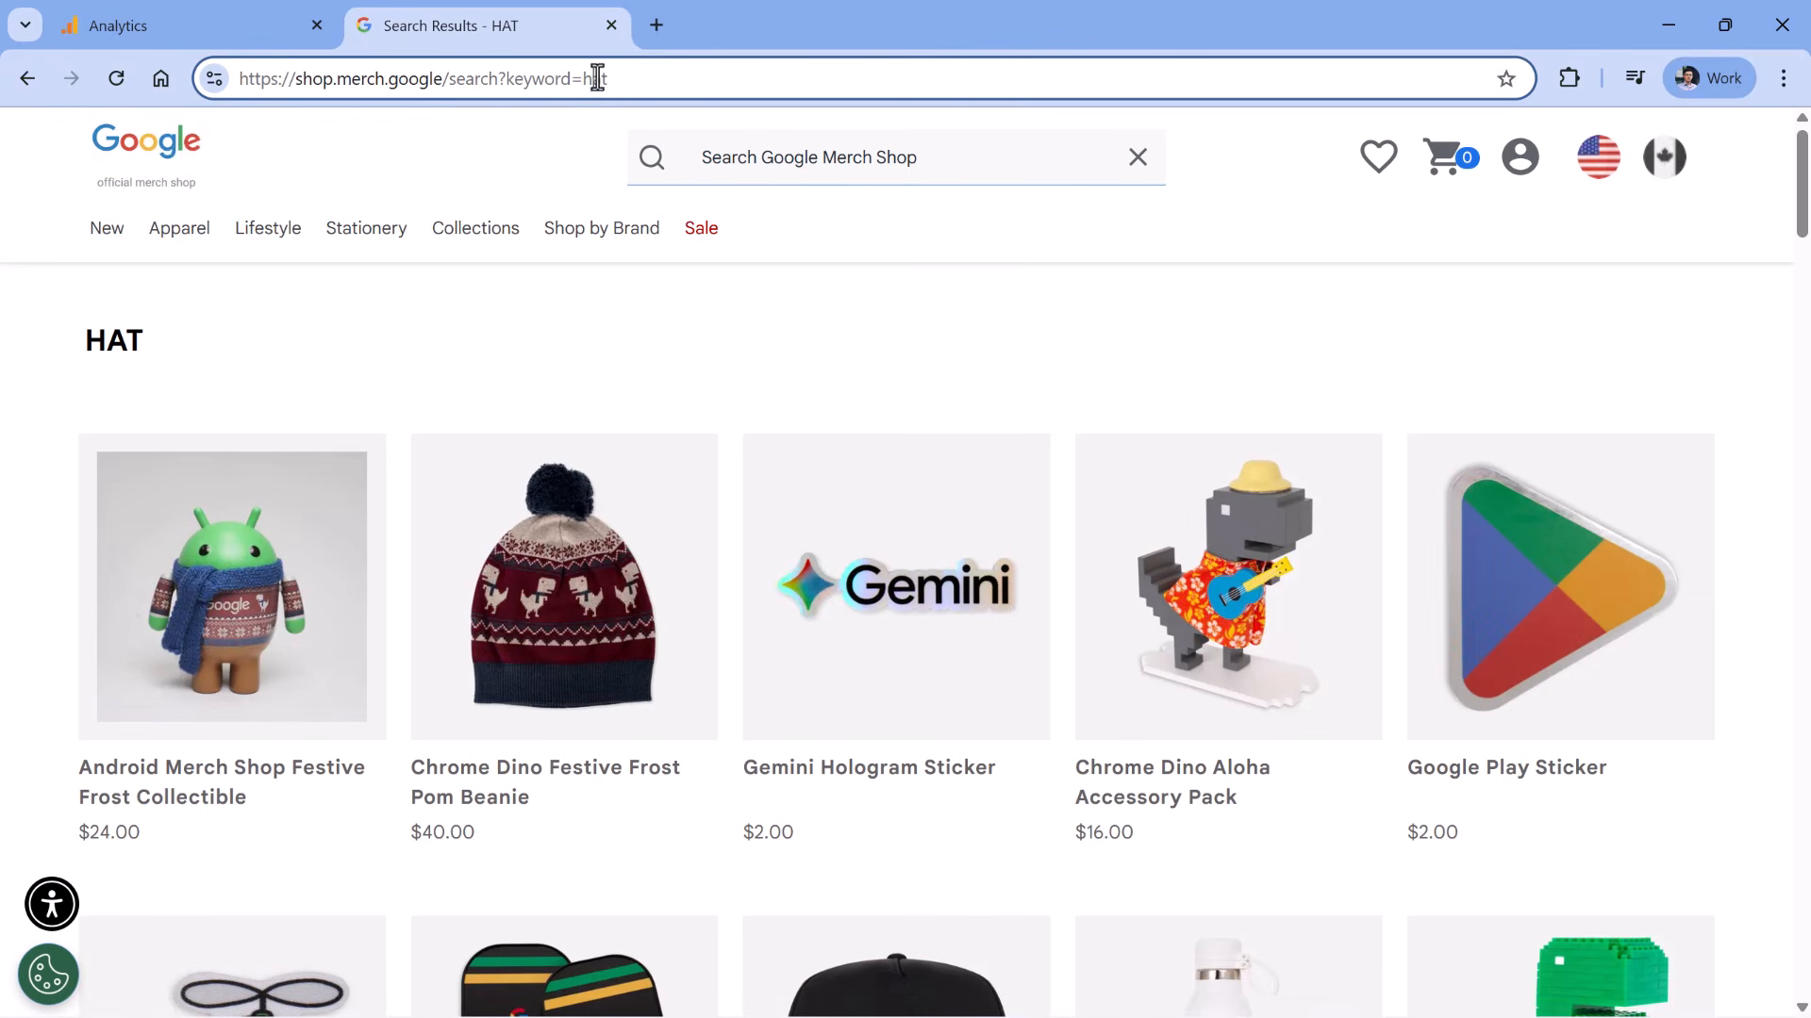
{"action": "double_click", "coordinate": [596, 78]}
- Switch back to the Google Analytics exploration, add a second Free form exploration and rename it Site search
{"action": "left_click", "coordinate": [181, 33]}
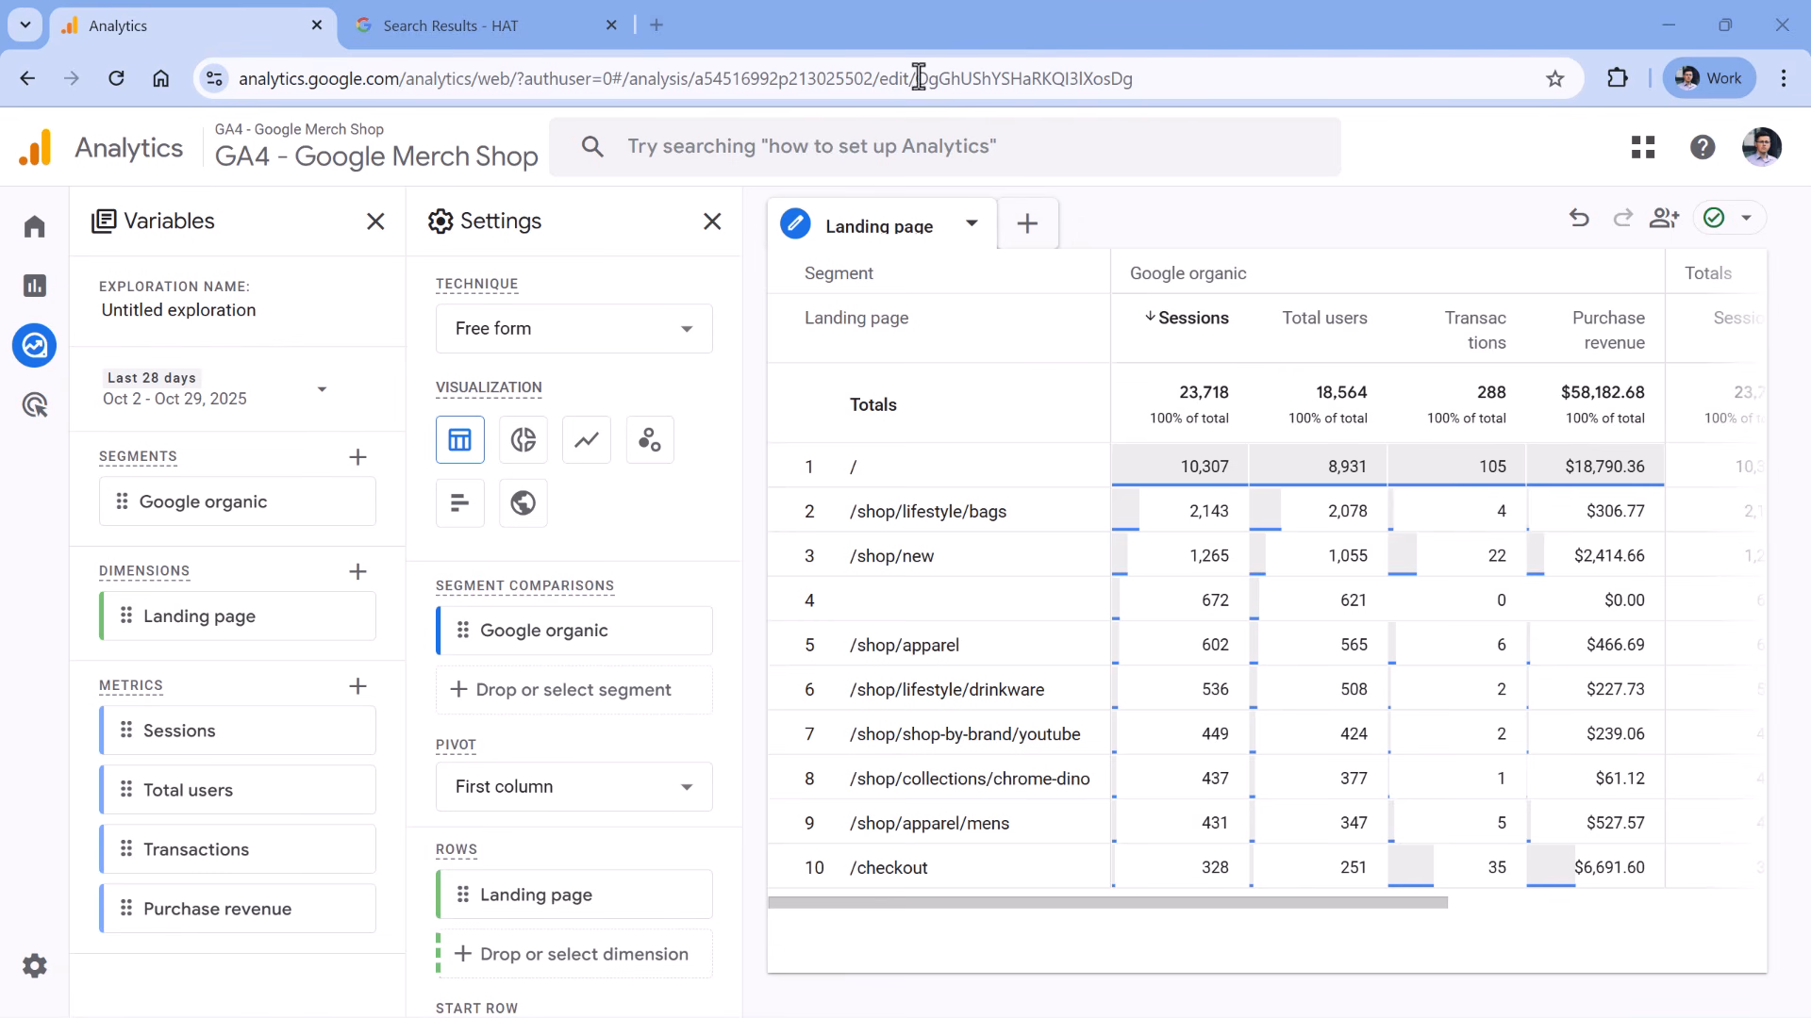
{"action": "left_click", "coordinate": [1027, 226]}
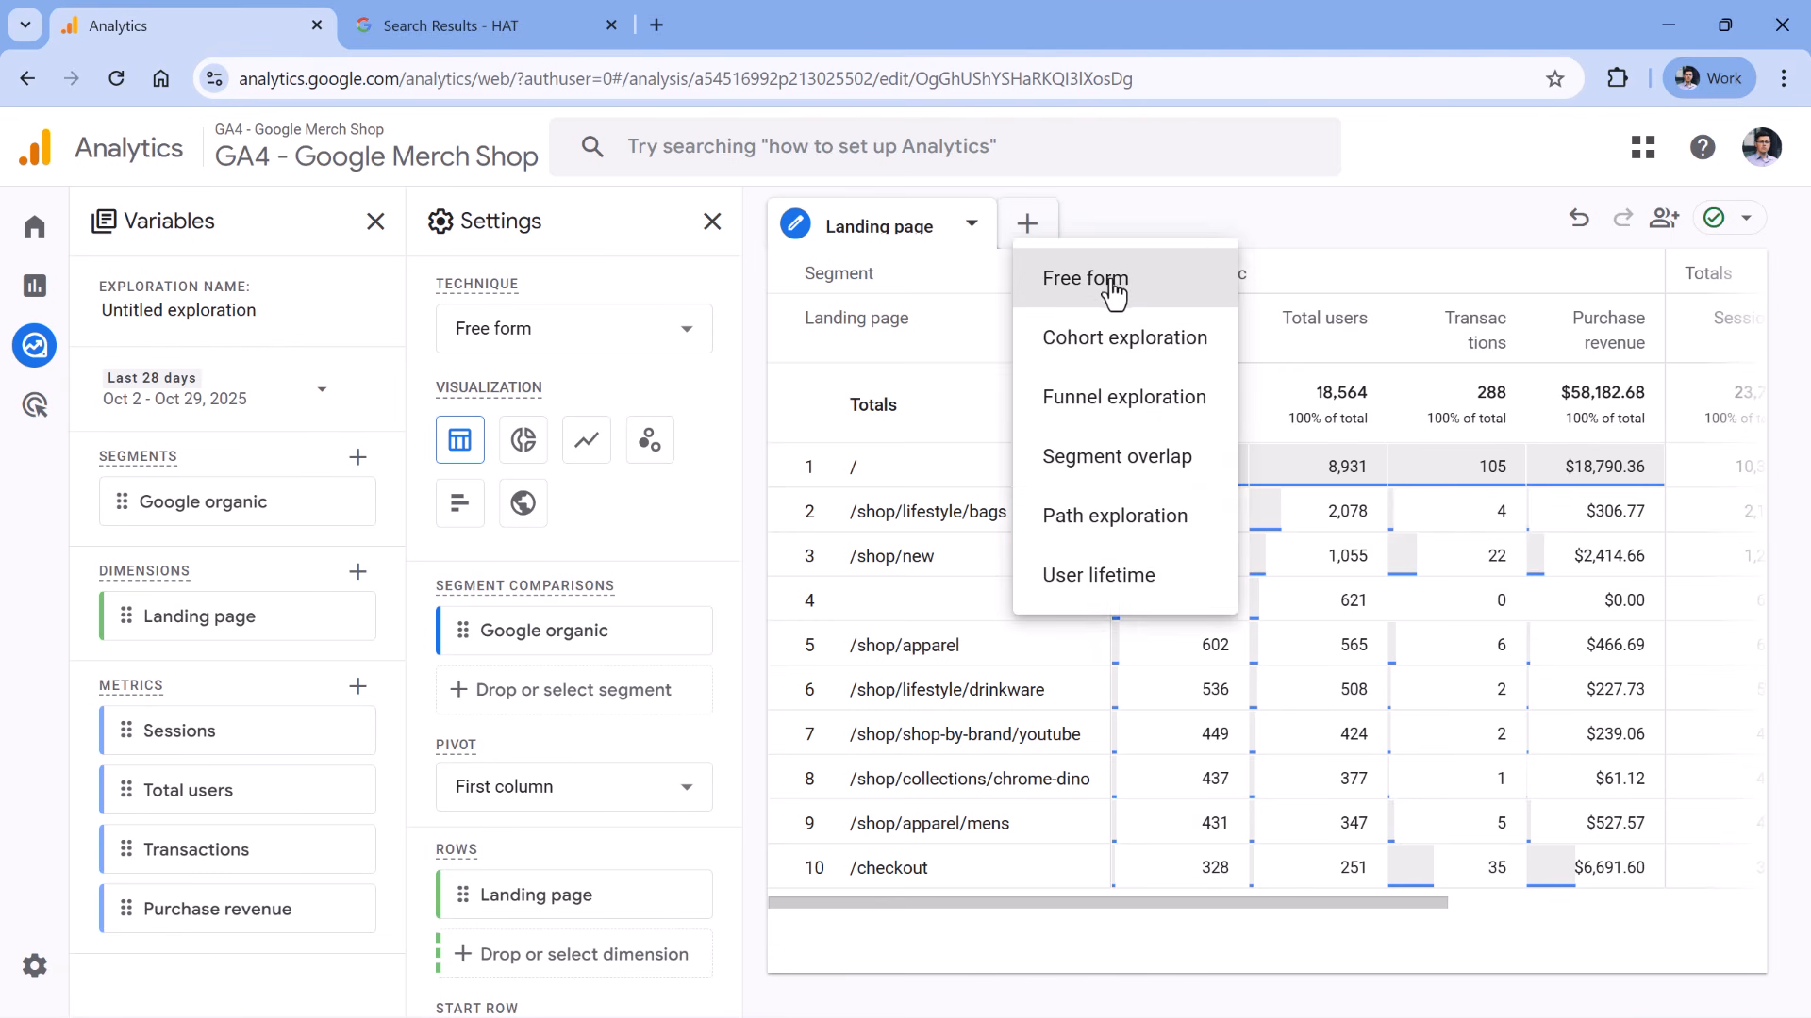
{"action": "left_click", "coordinate": [1084, 275]}
{"action": "left_click", "coordinate": [924, 226]}
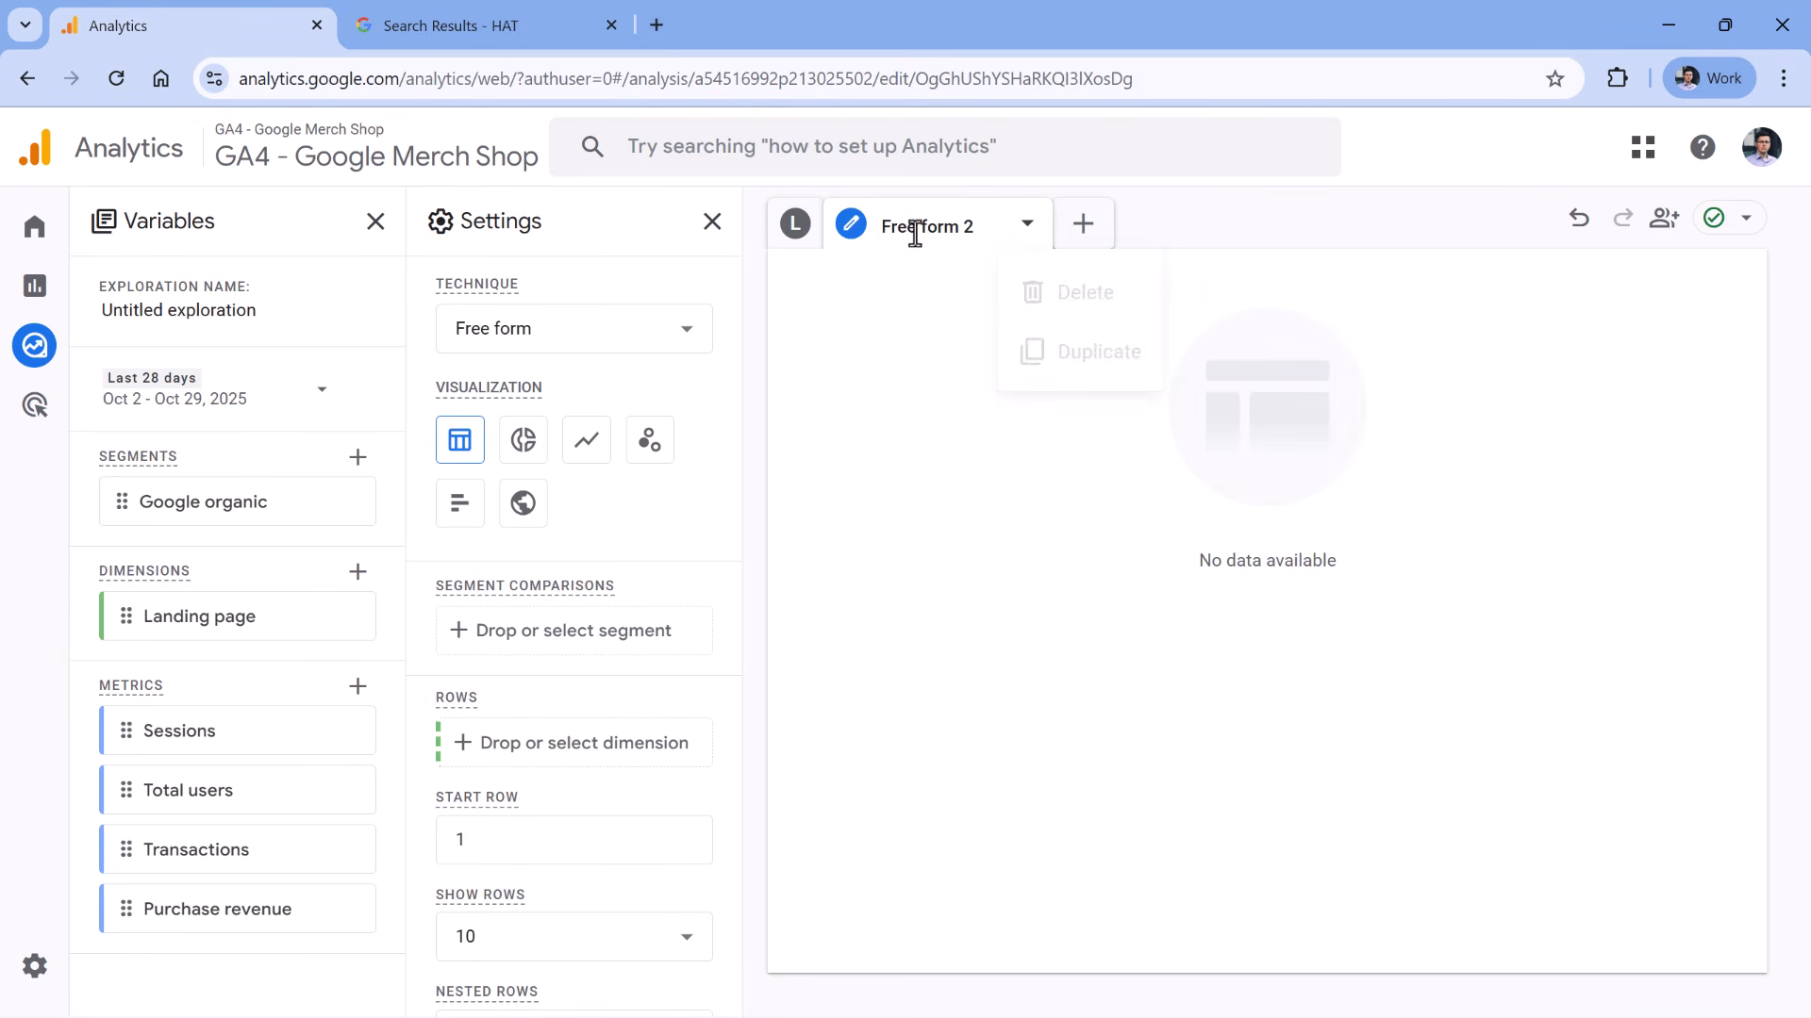
{"action": "double_click", "coordinate": [921, 227]}
{"action": "type", "text": "Site search"}
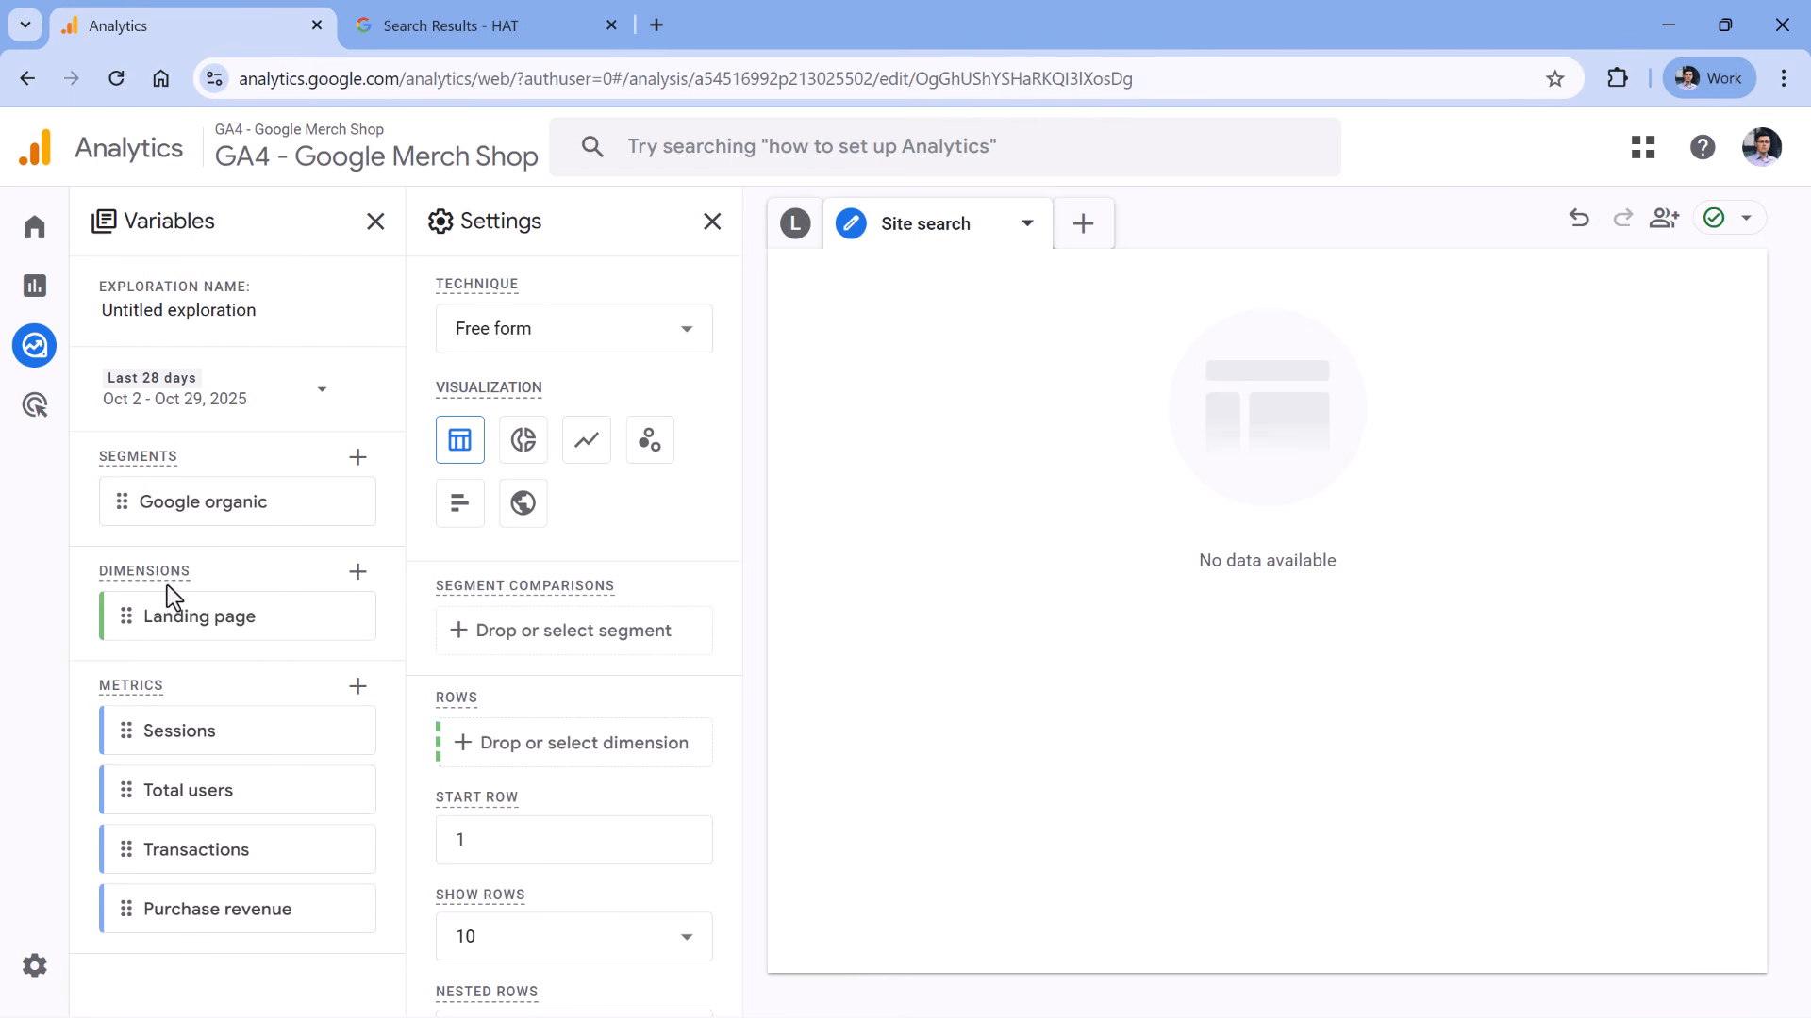
- Search the available dimensions for "search" and import the predefined Search term dimension into the variables
{"action": "left_click", "coordinate": [357, 571]}
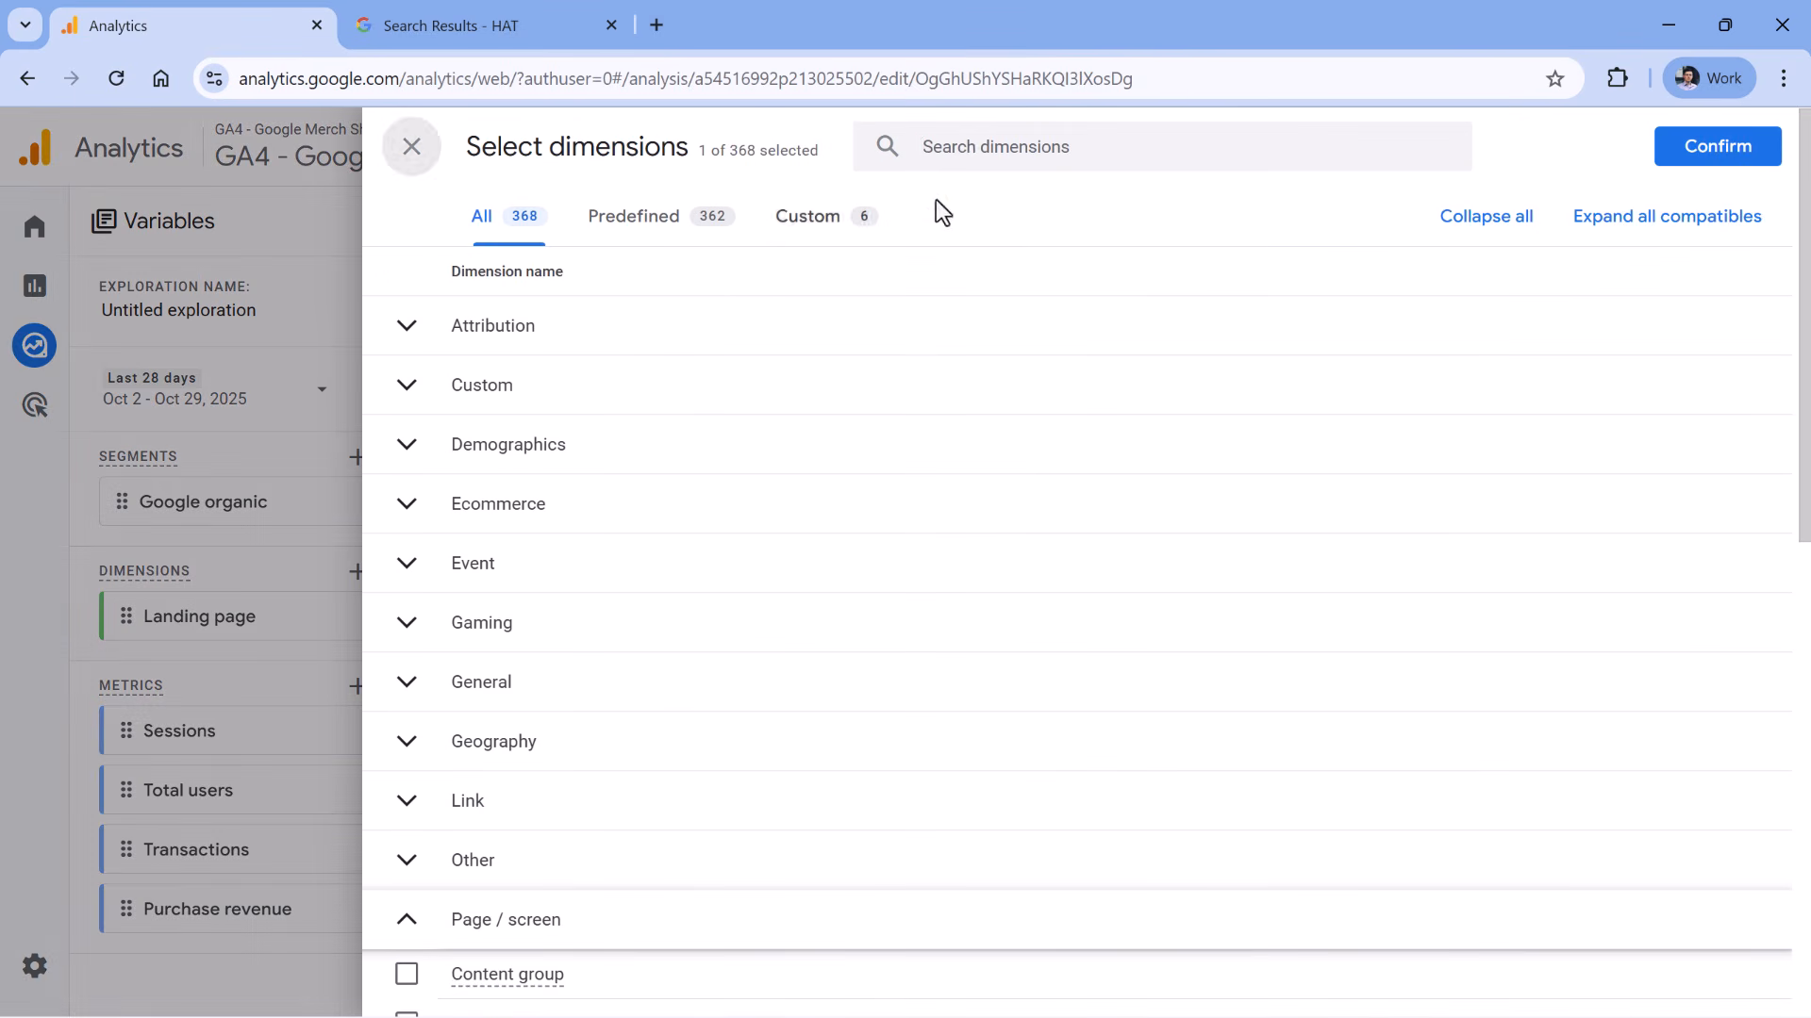
{"action": "left_click", "coordinate": [973, 149]}
{"action": "type", "text": "search"}
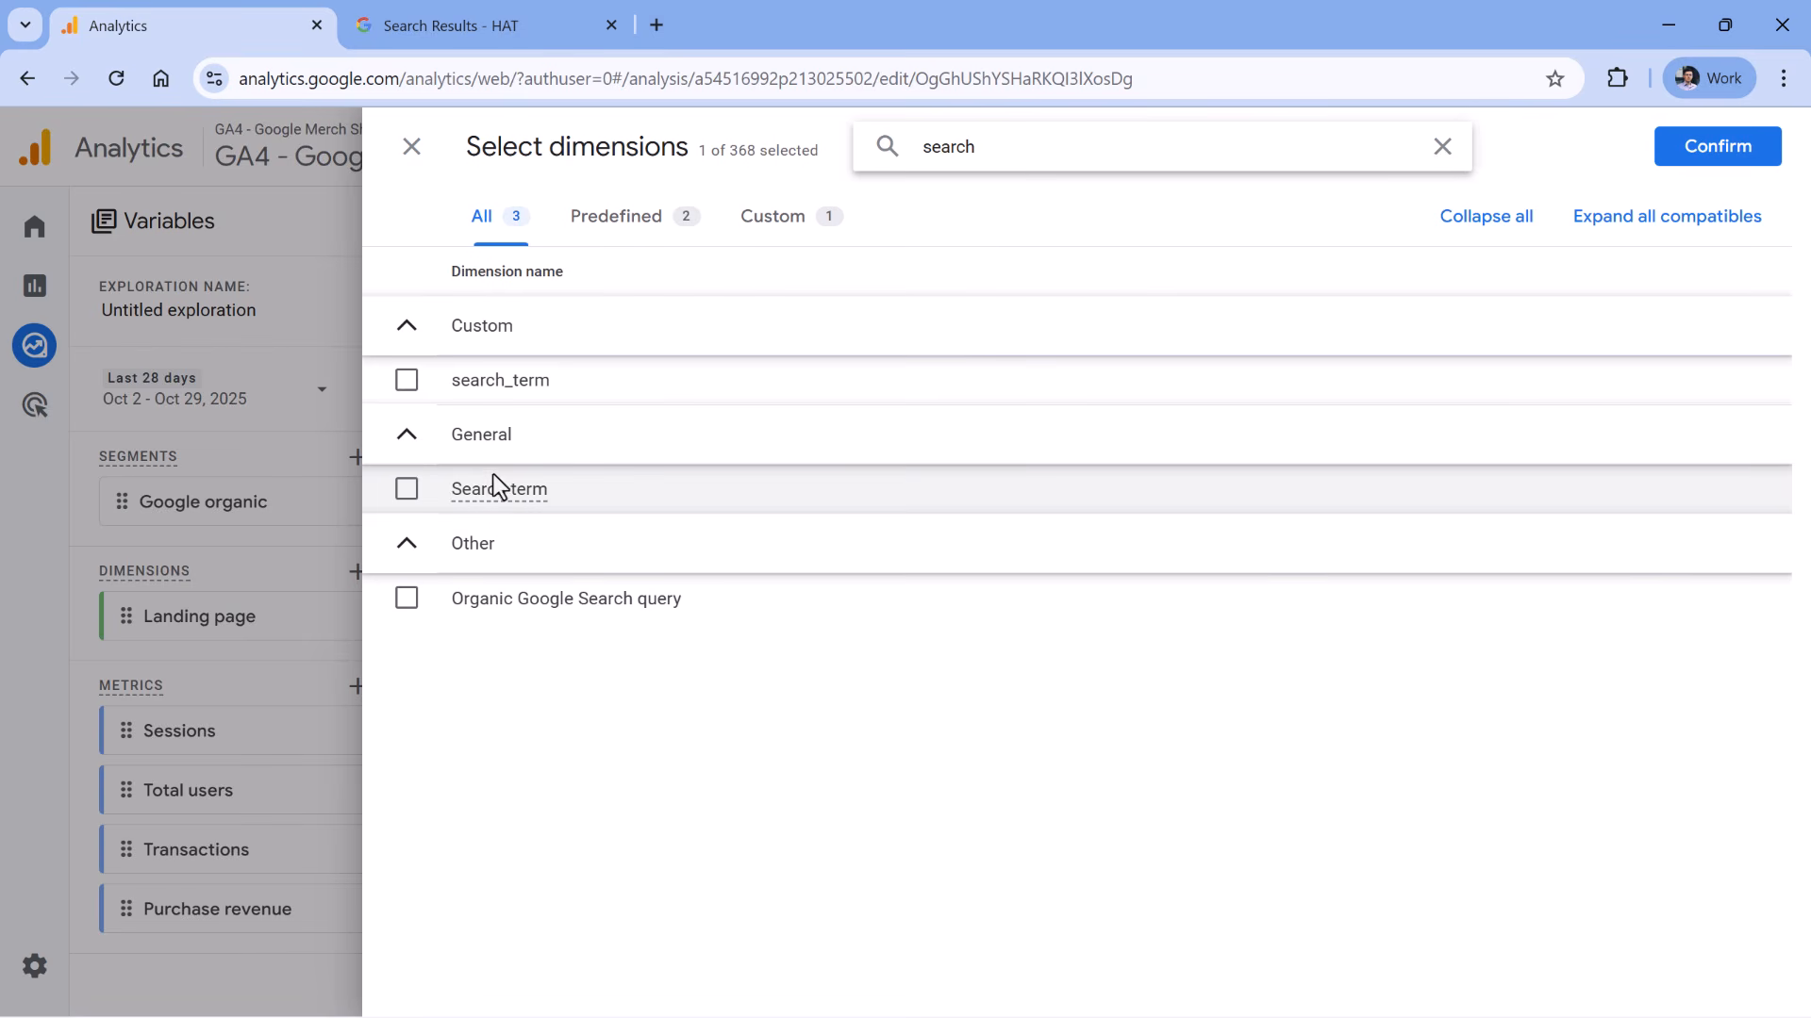
{"action": "left_click", "coordinate": [430, 492]}
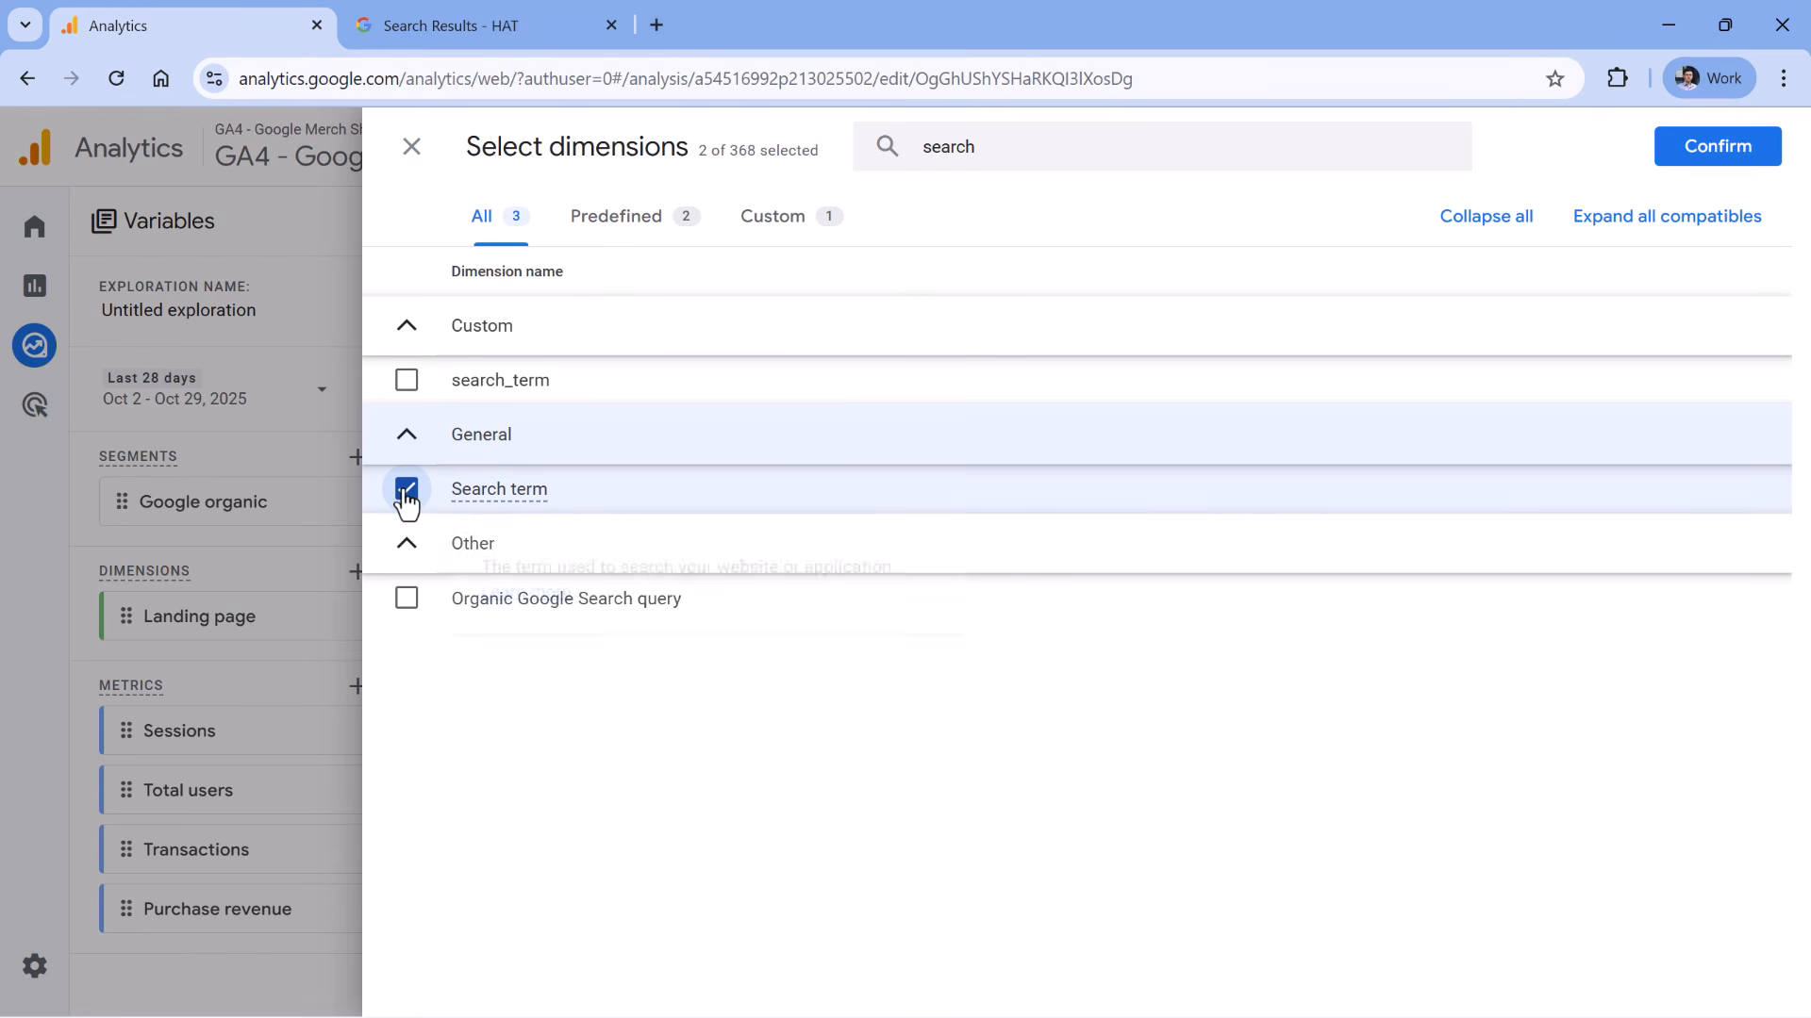
{"action": "left_click", "coordinate": [1716, 160]}
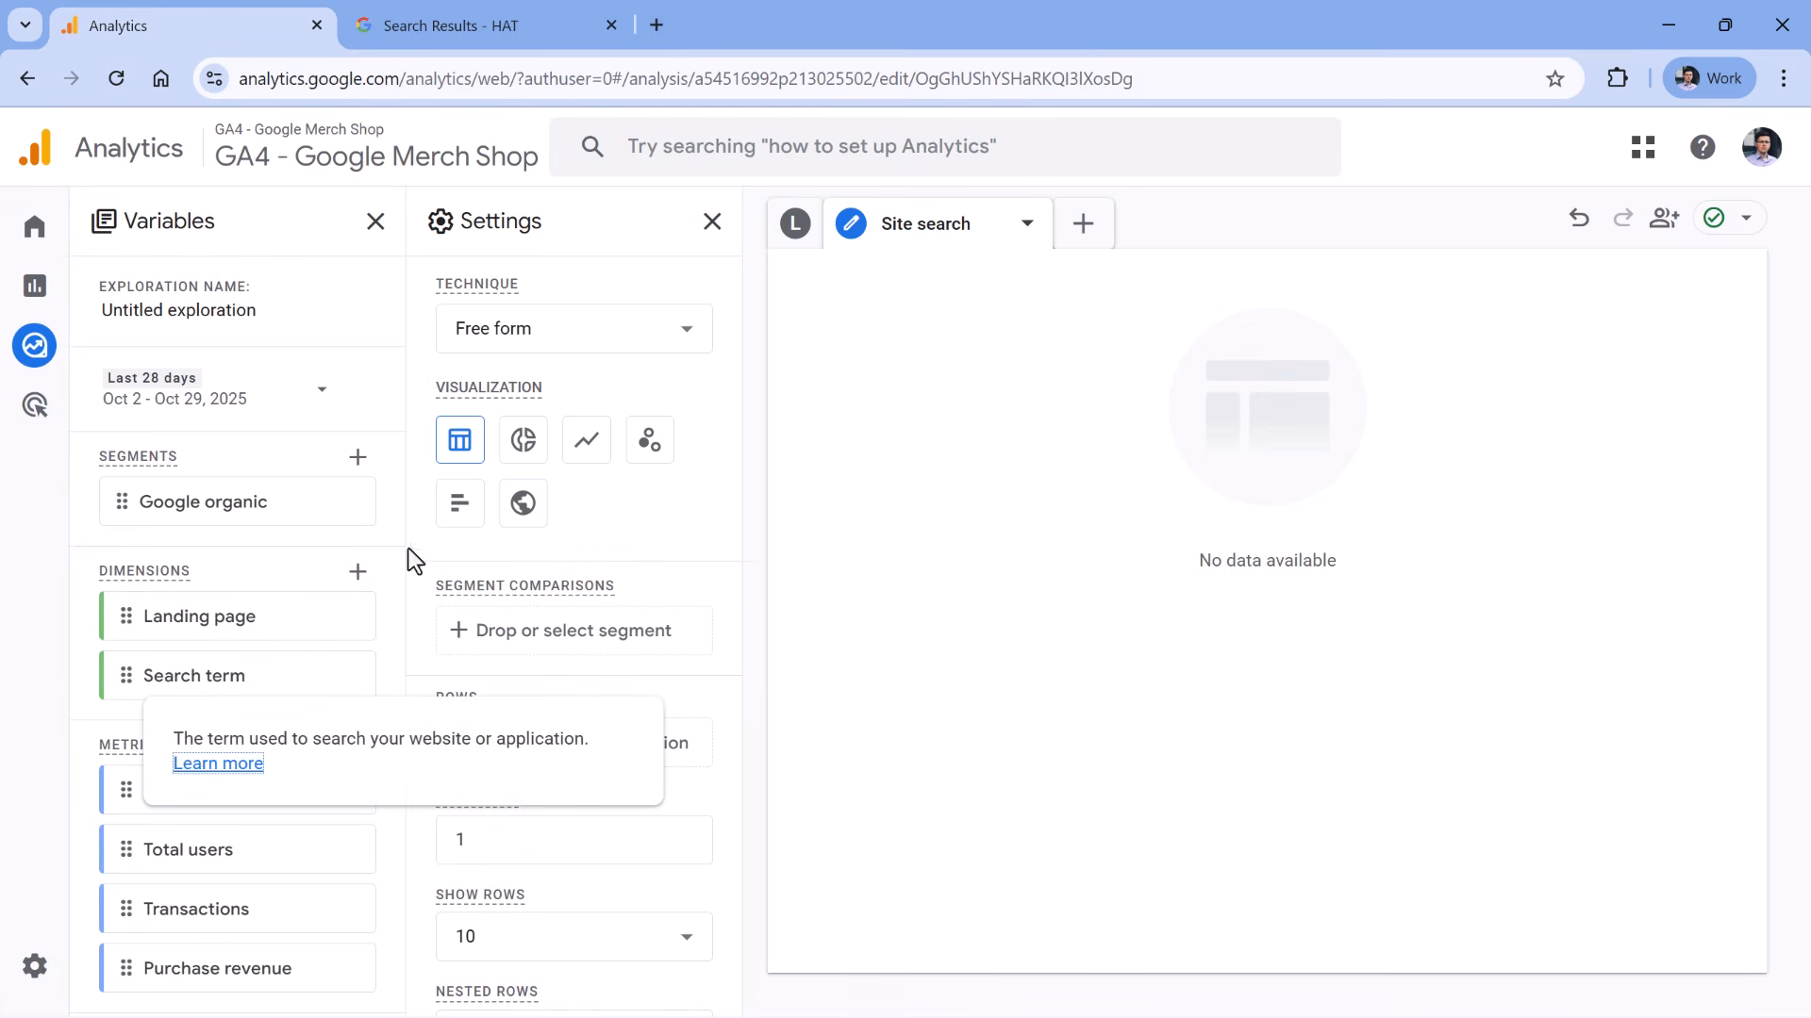
- Add the Search term dimension to the rows of the Site search exploration and review its remaining settings
{"action": "scroll", "coordinate": [666, 613], "scroll_direction": "down", "scroll_amount": 2}
{"action": "double_click", "coordinate": [199, 681]}
{"action": "scroll", "coordinate": [504, 587], "scroll_direction": "up", "scroll_amount": 1}
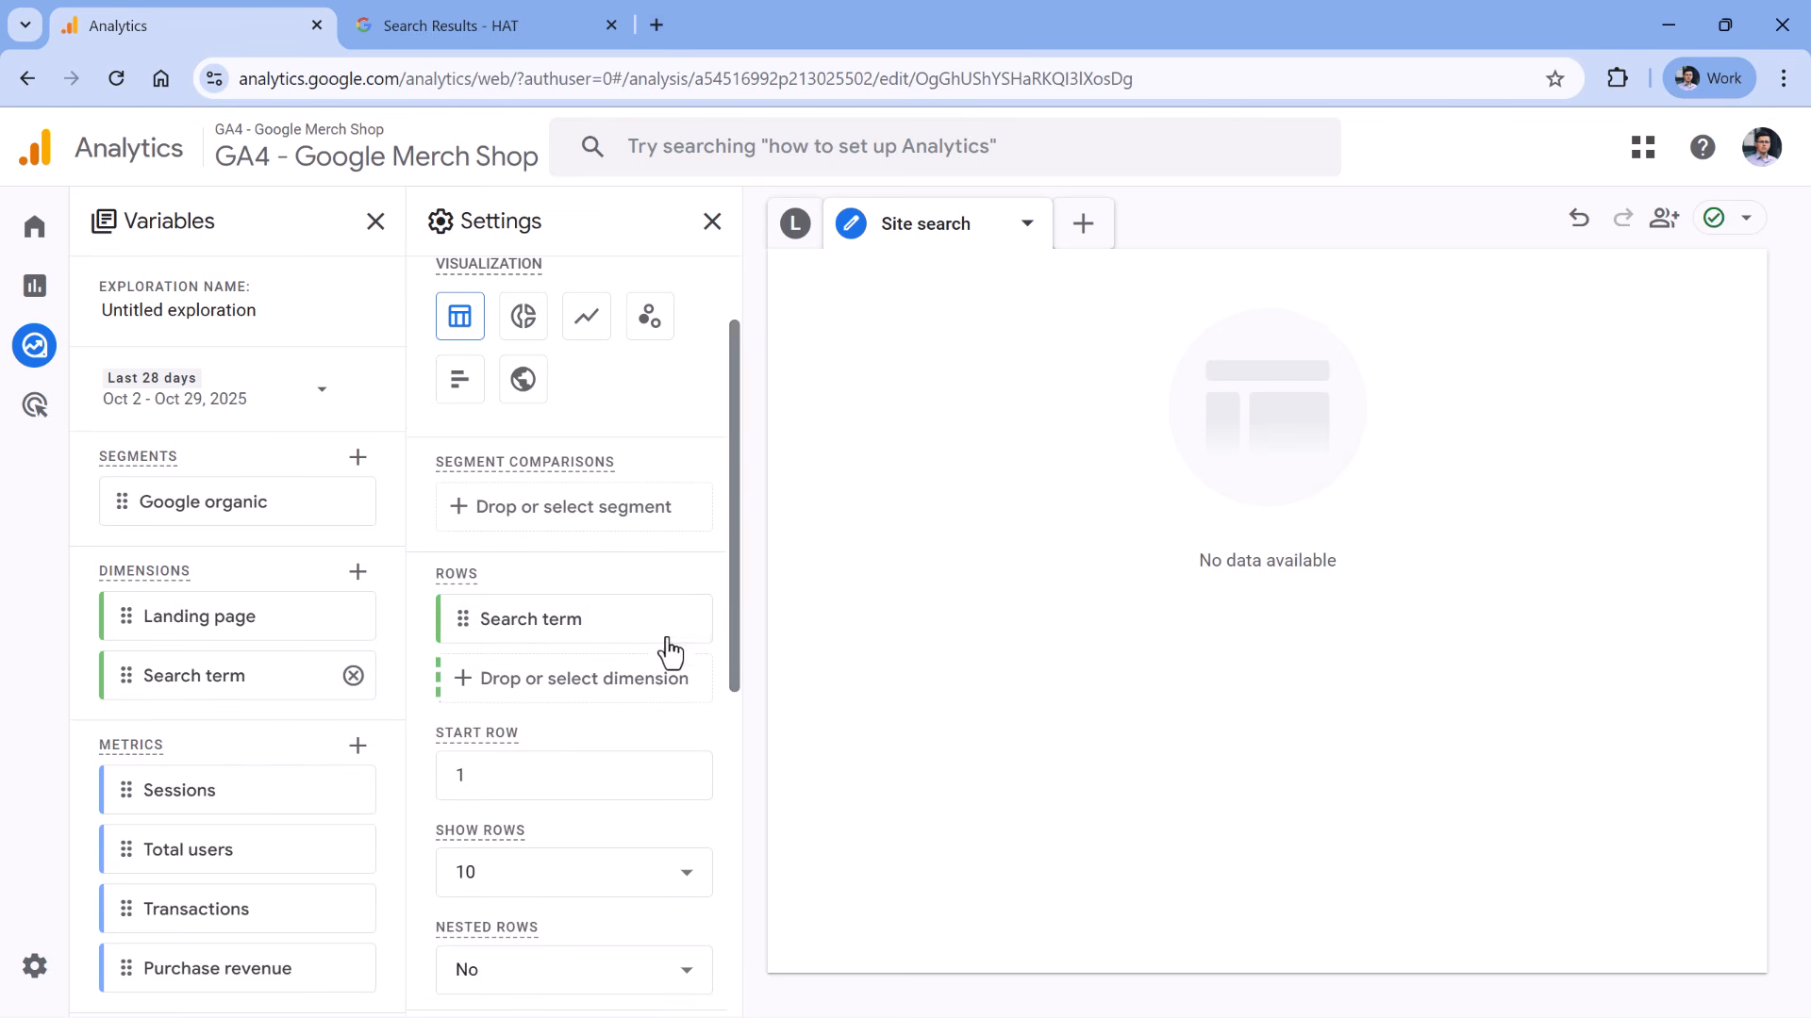
{"action": "scroll", "coordinate": [654, 634], "scroll_direction": "down", "scroll_amount": 6}
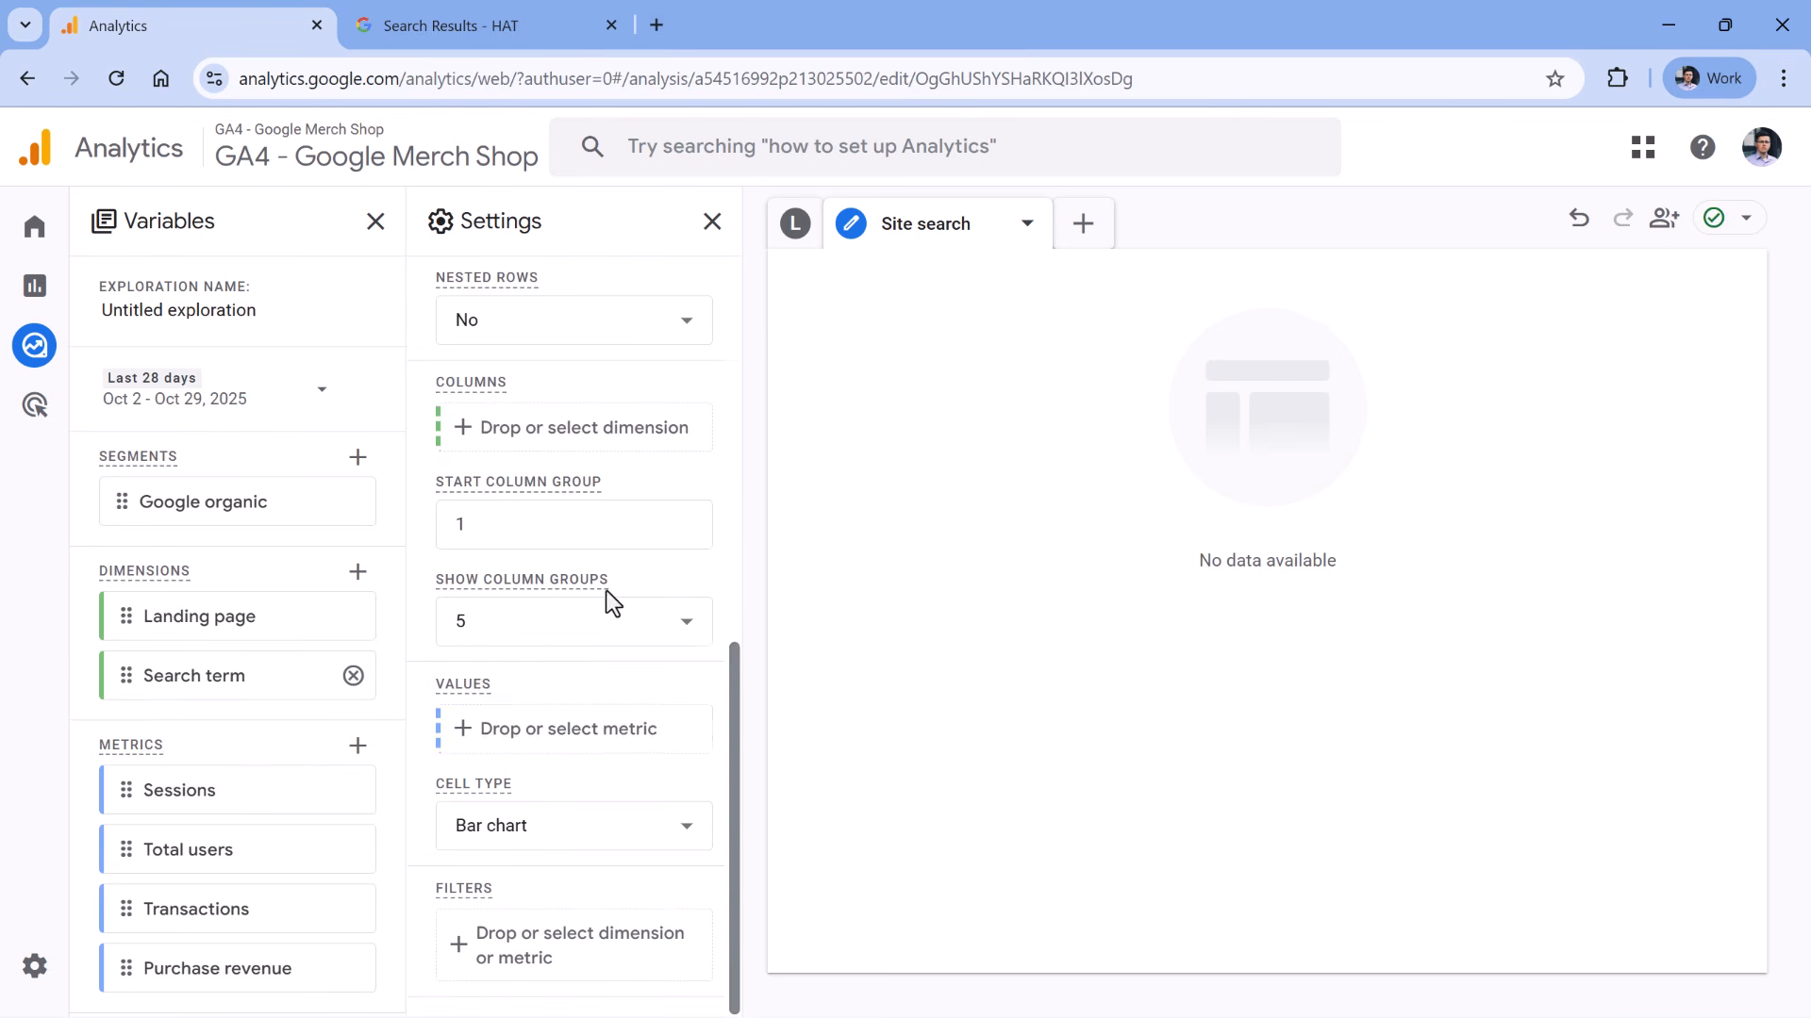
{"action": "scroll", "coordinate": [622, 590], "scroll_direction": "up", "scroll_amount": 5}
{"action": "scroll", "coordinate": [603, 613], "scroll_direction": "up", "scroll_amount": 1}
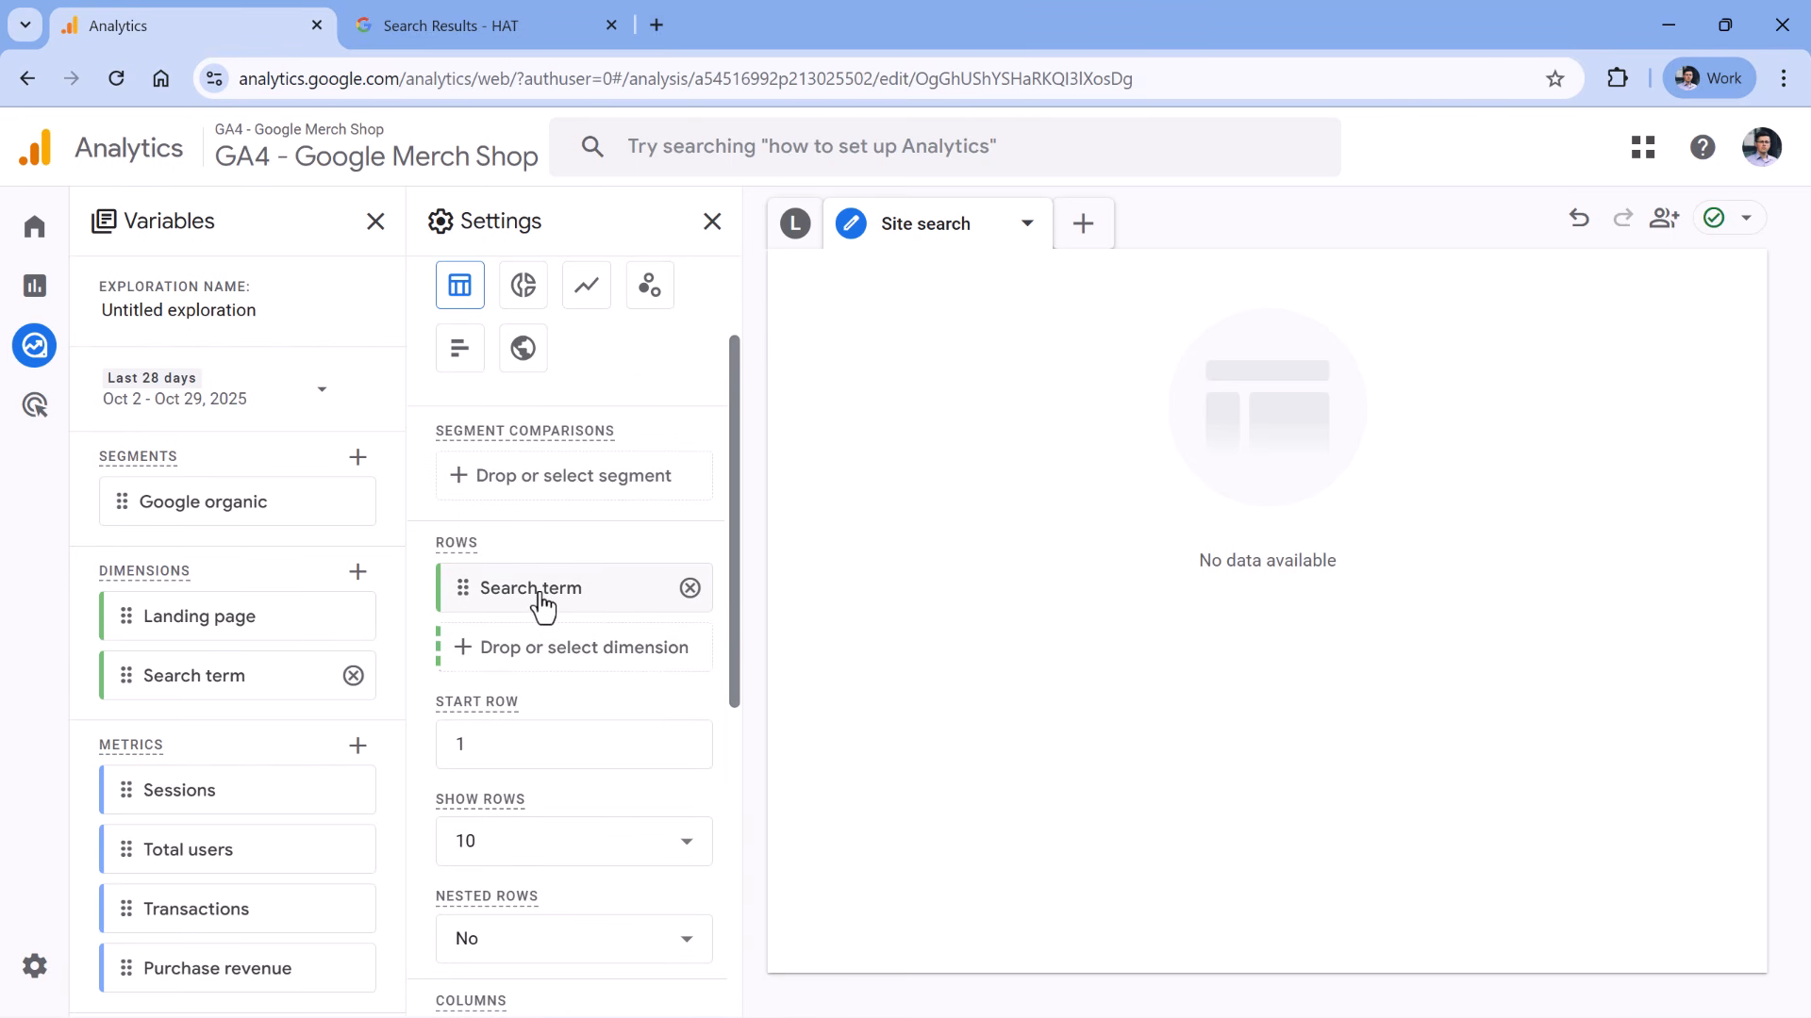
{"action": "scroll", "coordinate": [490, 566], "scroll_direction": "down", "scroll_amount": 1}
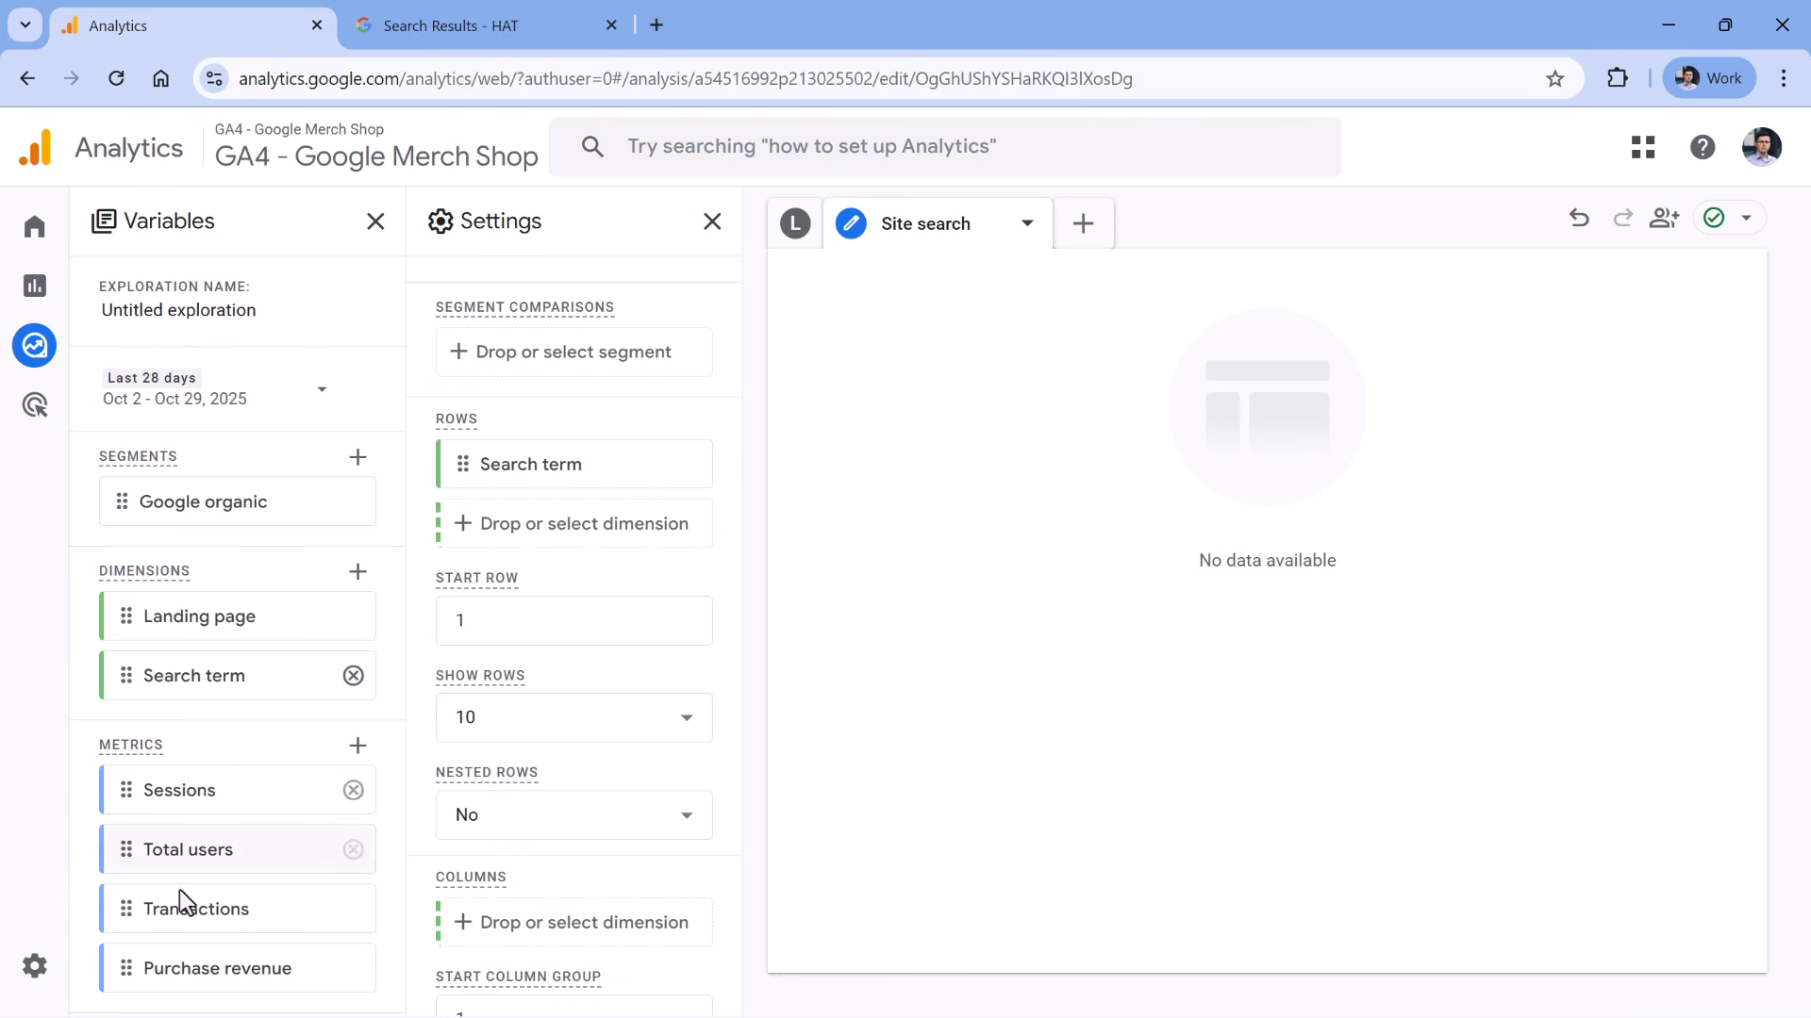
- Search the available metrics for "event count" and import Event count and Event count per active user into the variables
{"action": "left_click", "coordinate": [358, 747]}
{"action": "left_click", "coordinate": [907, 151]}
{"action": "type", "text": "event count"}
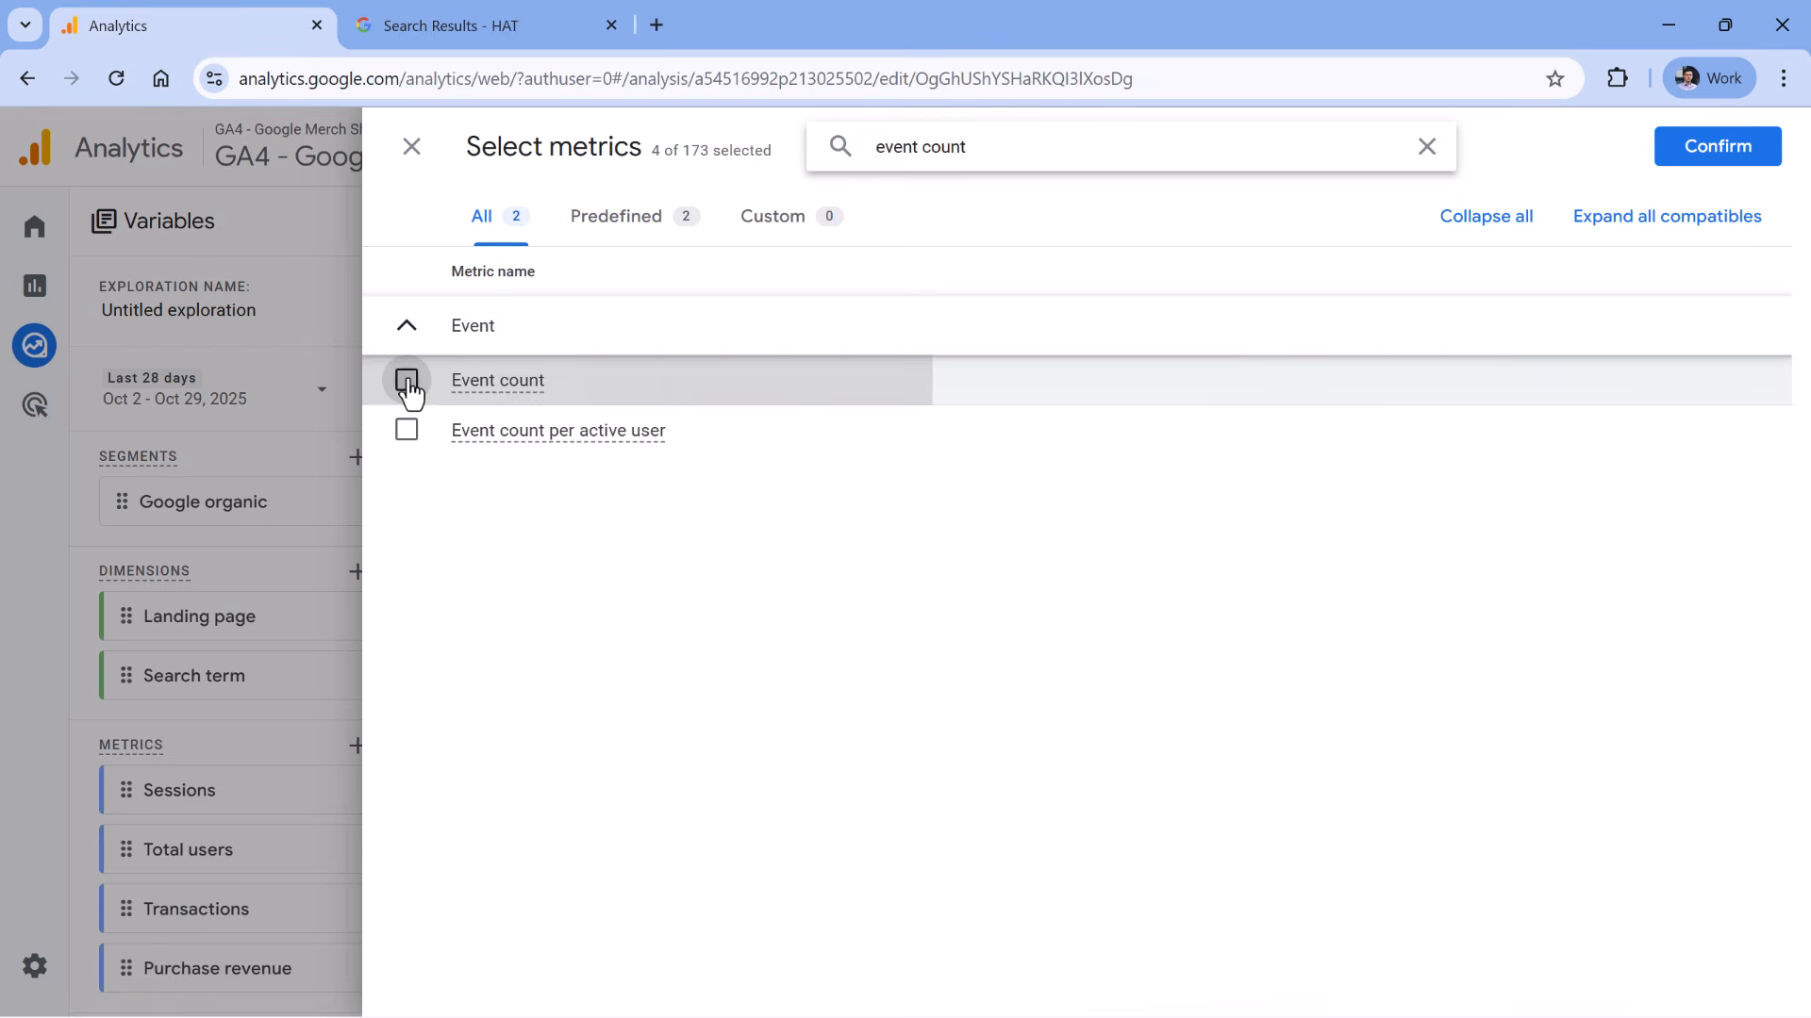
{"action": "left_click", "coordinate": [406, 380]}
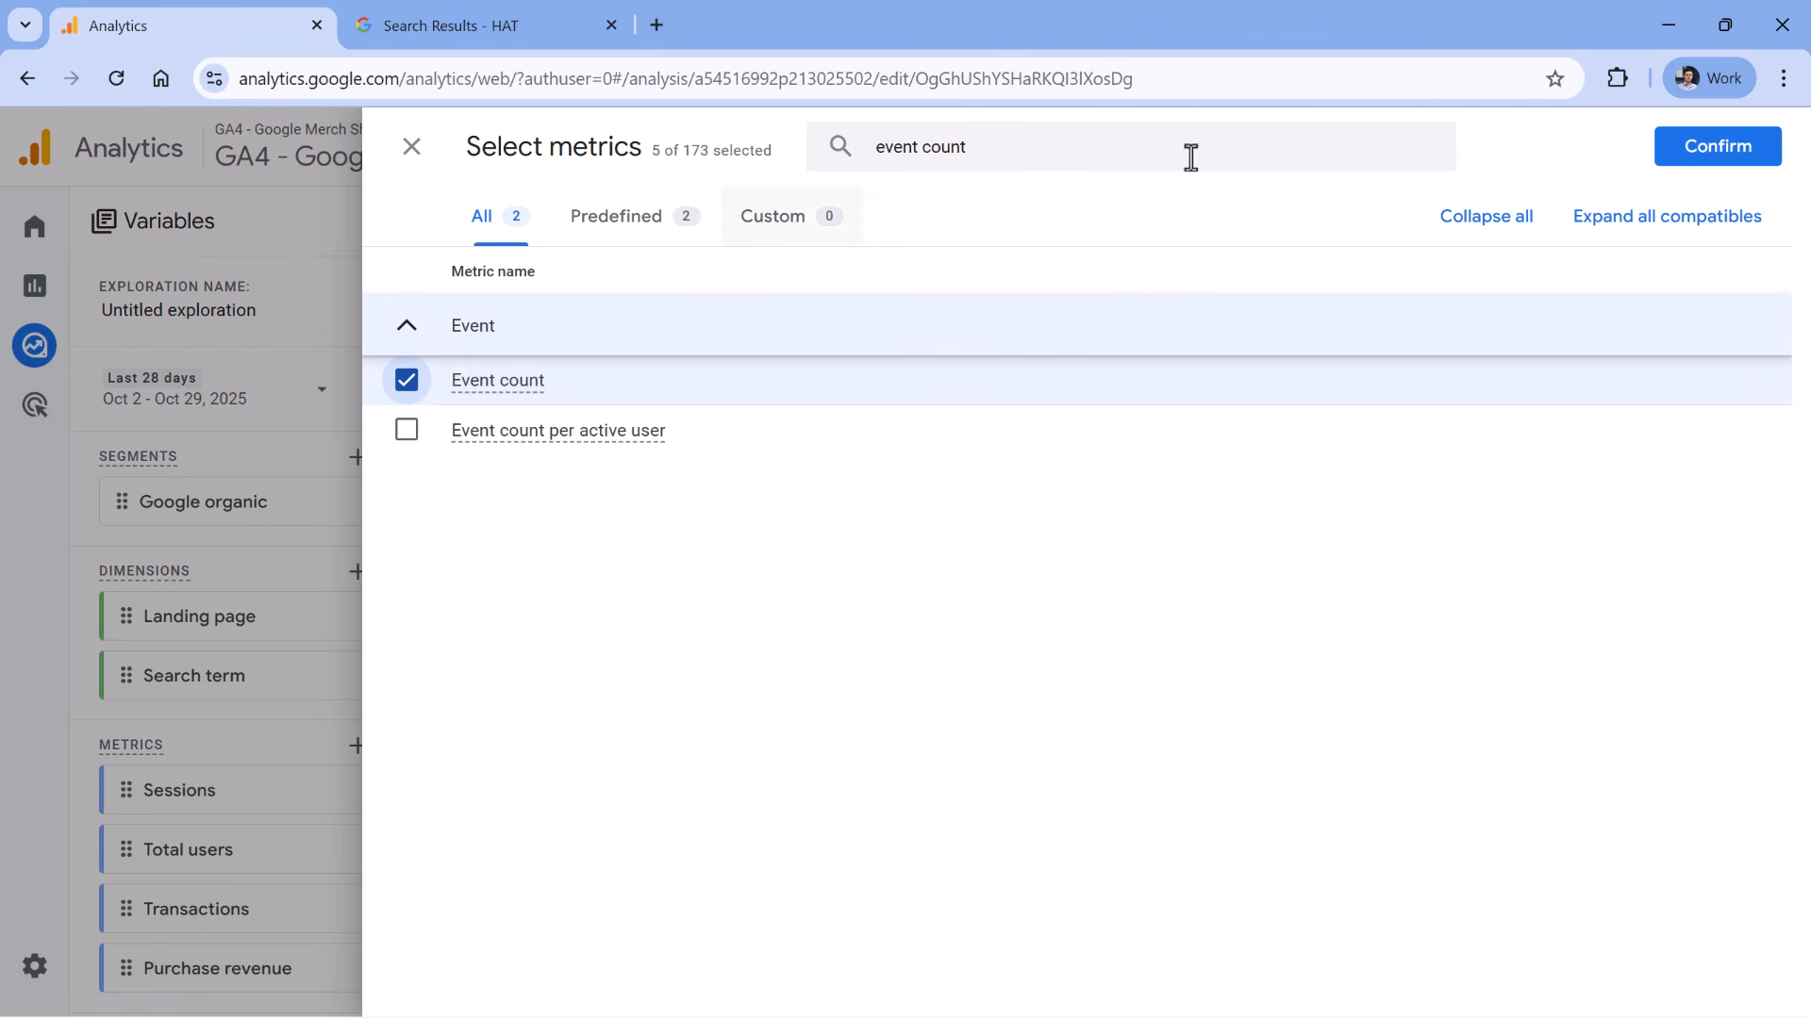
{"action": "left_click", "coordinate": [406, 432]}
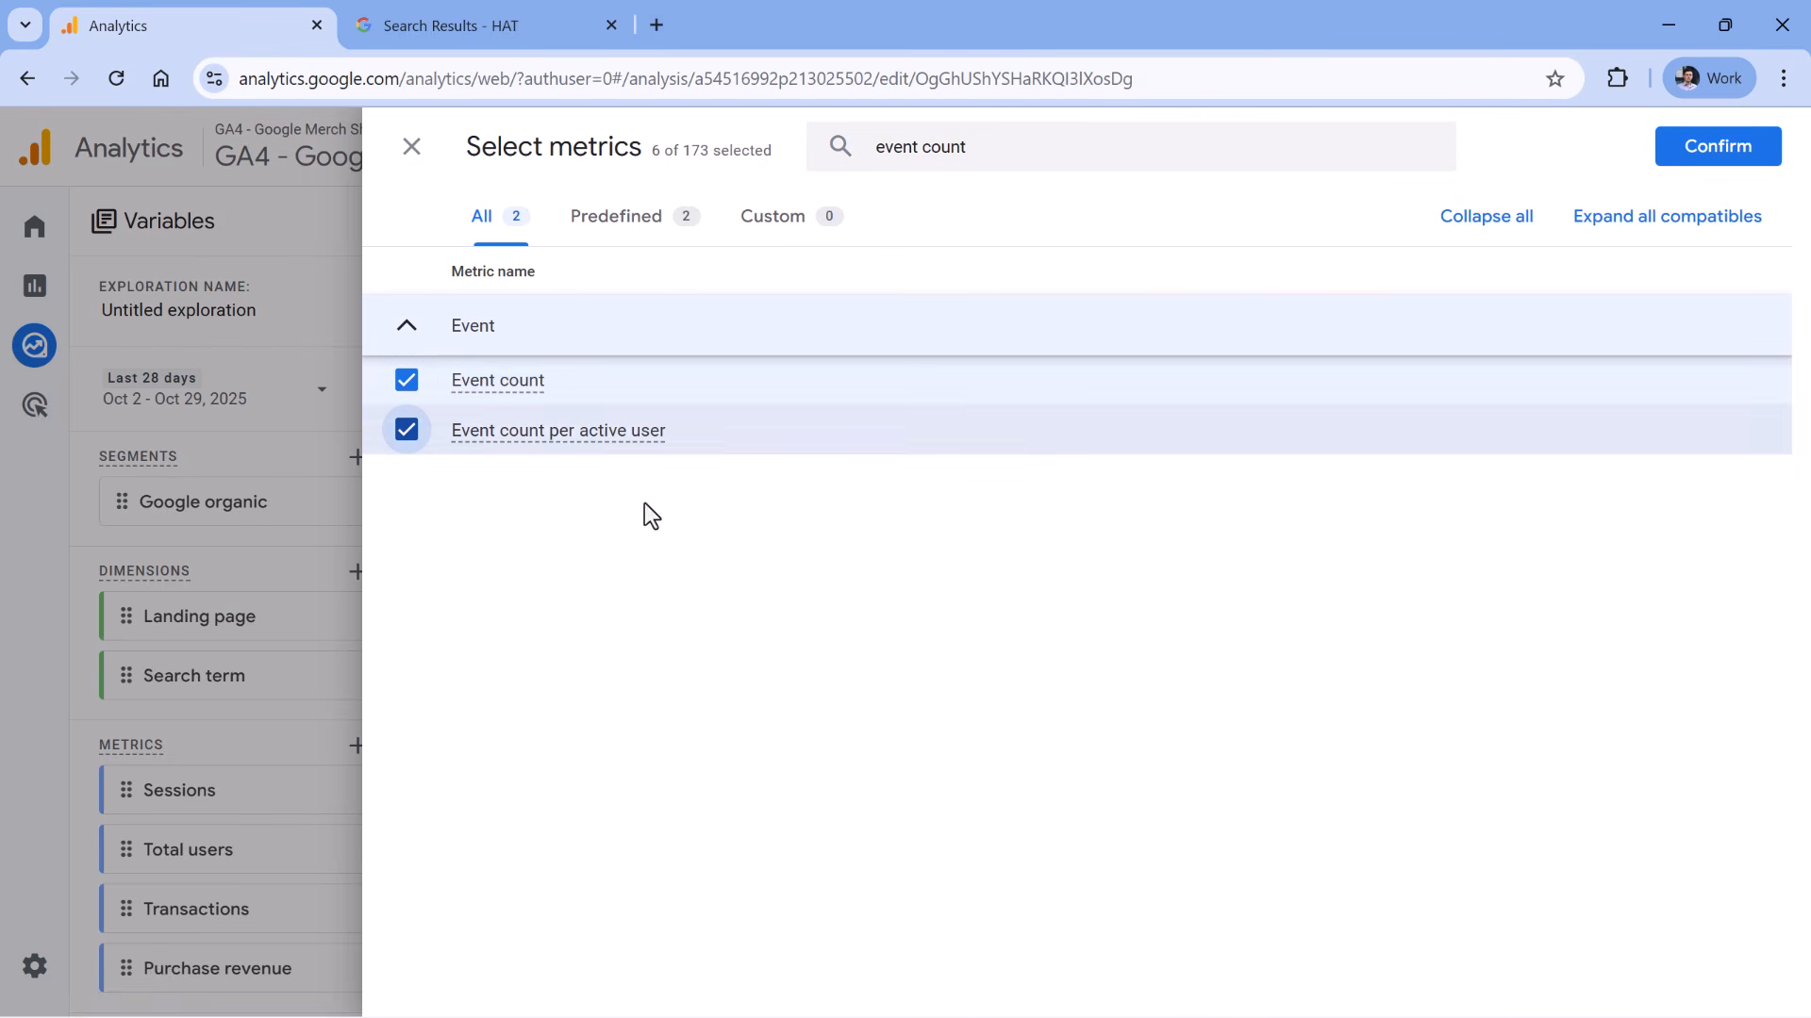
{"action": "left_click", "coordinate": [1719, 147]}
- Add Event count, Total users and Event count per active user as values of the Site search exploration
{"action": "scroll", "coordinate": [230, 473], "scroll_direction": "down", "scroll_amount": 2}
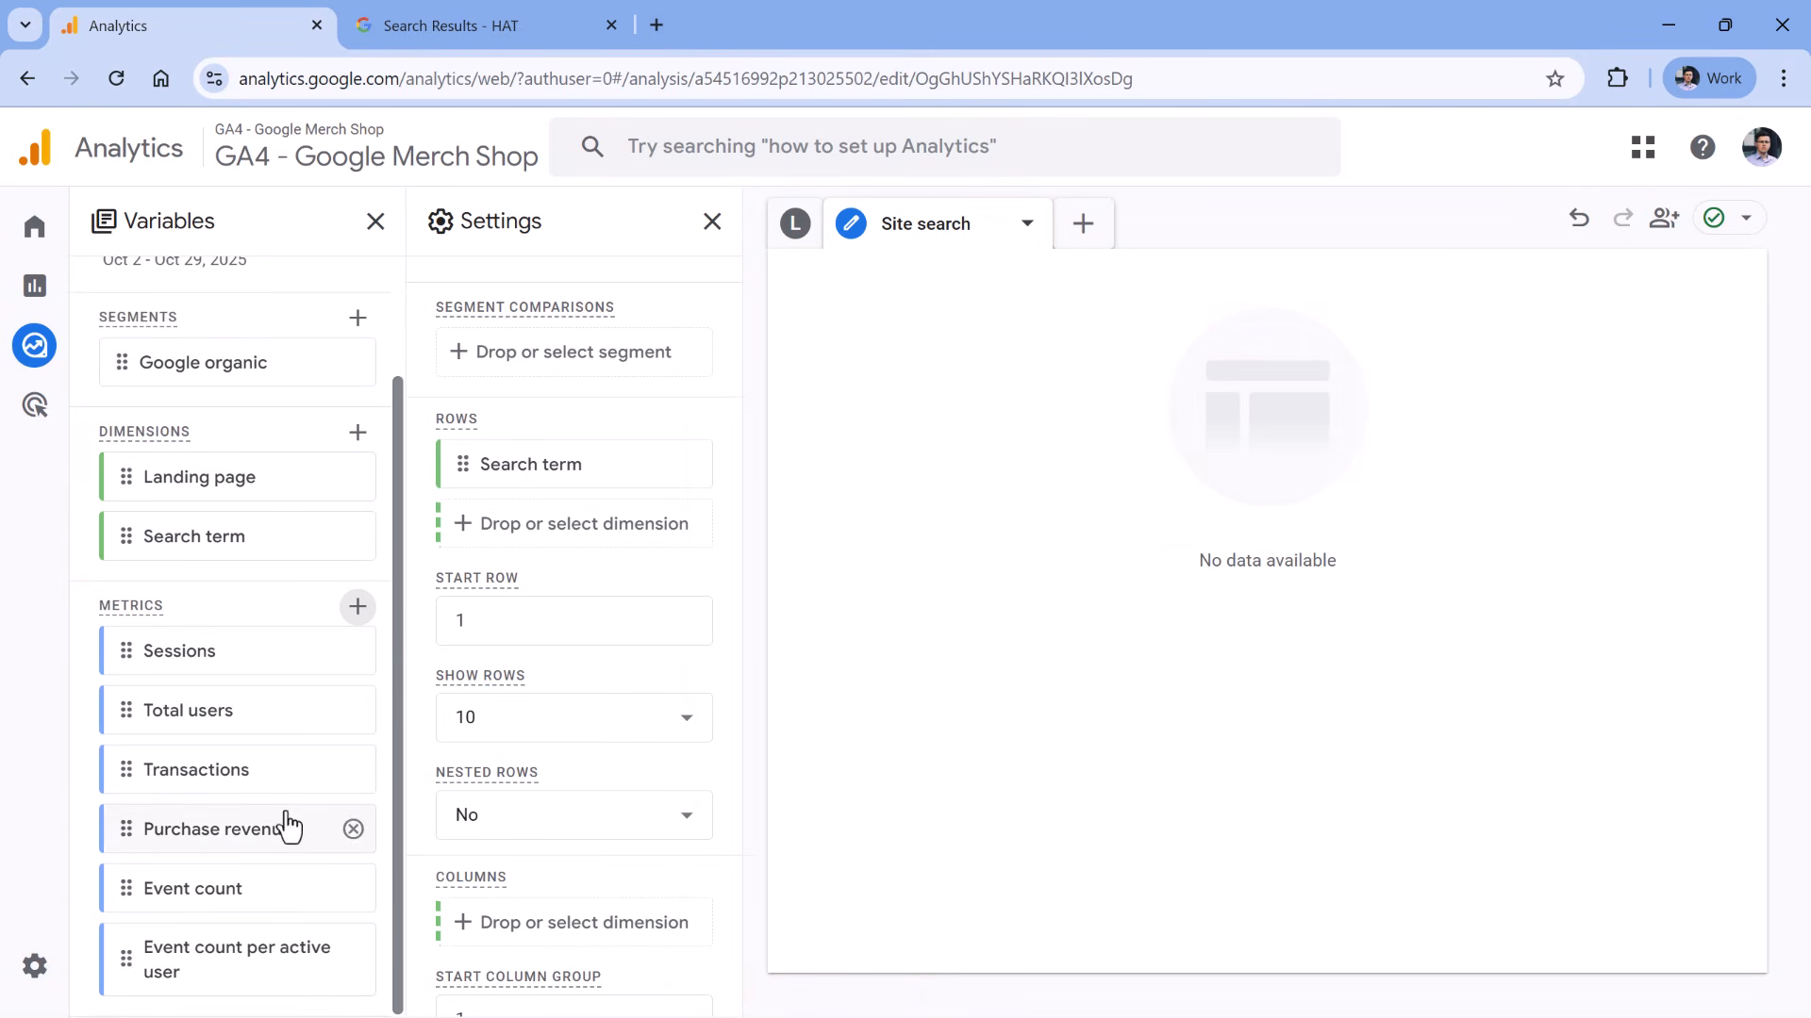
{"action": "double_click", "coordinate": [195, 891]}
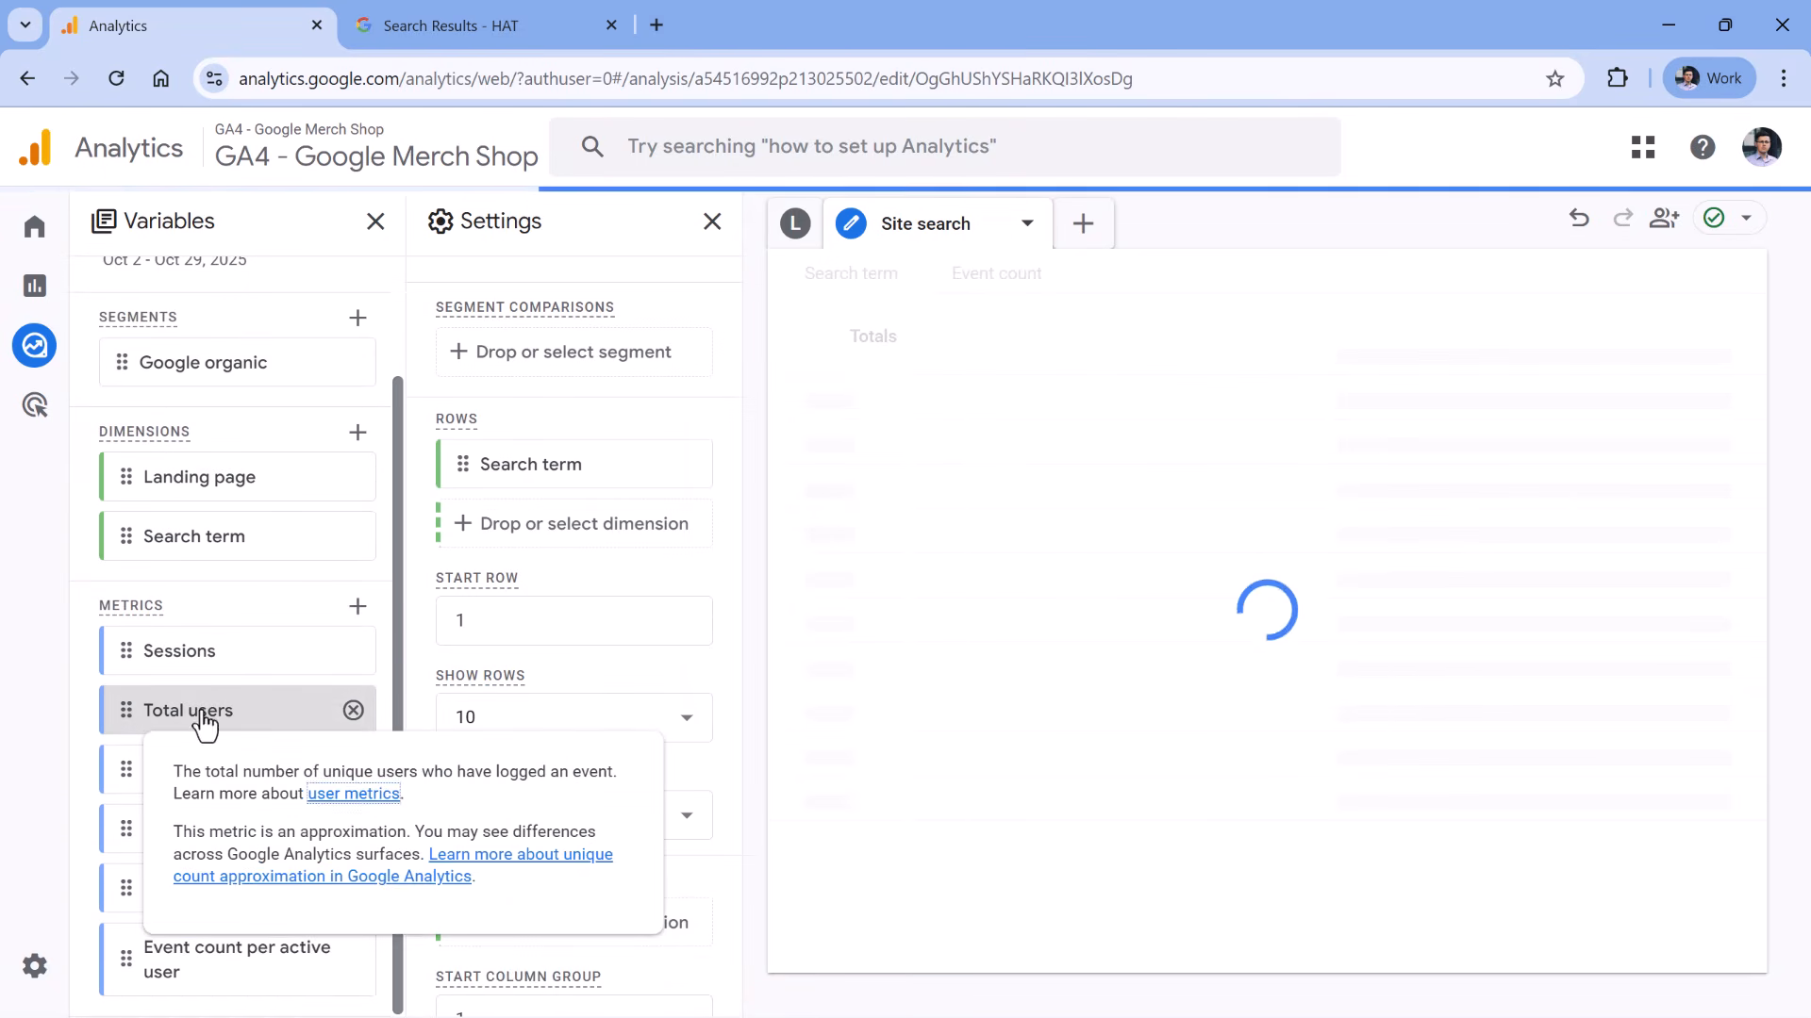
{"action": "double_click", "coordinate": [204, 722]}
{"action": "double_click", "coordinate": [236, 971]}
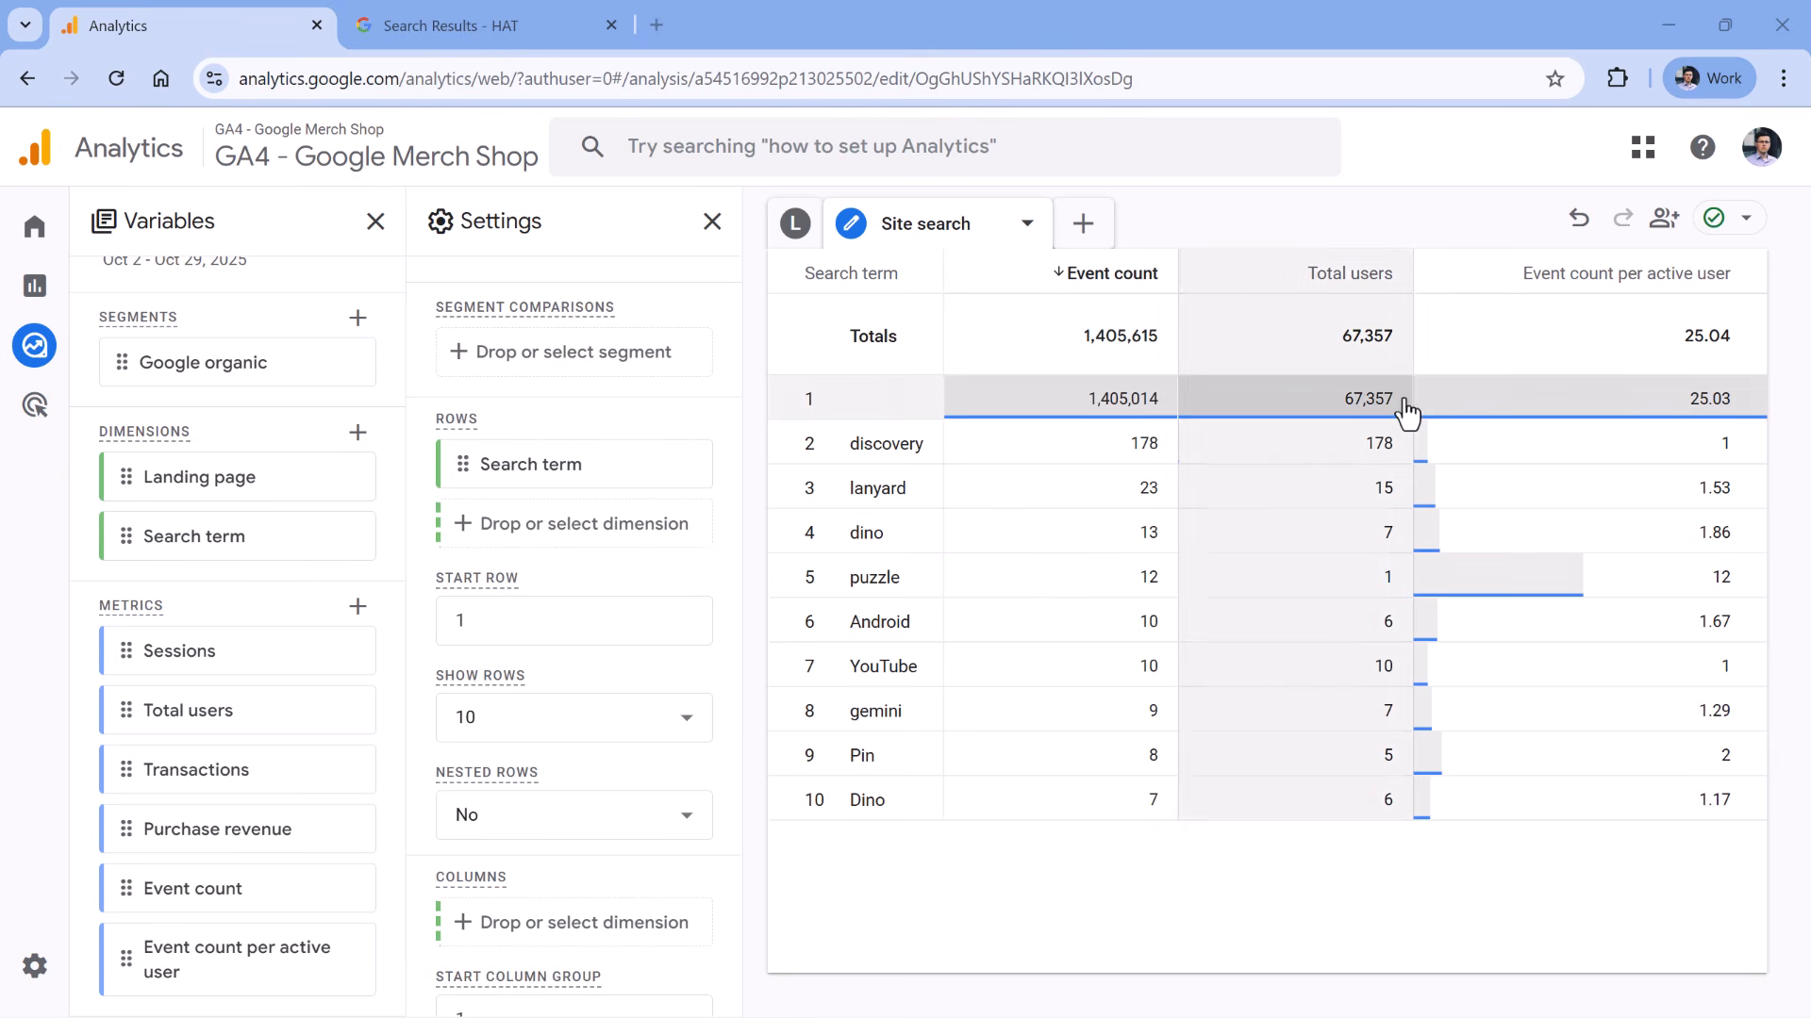
{"action": "scroll", "coordinate": [589, 557], "scroll_direction": "down", "scroll_amount": 1}
{"action": "scroll", "coordinate": [584, 557], "scroll_direction": "down", "scroll_amount": 5}
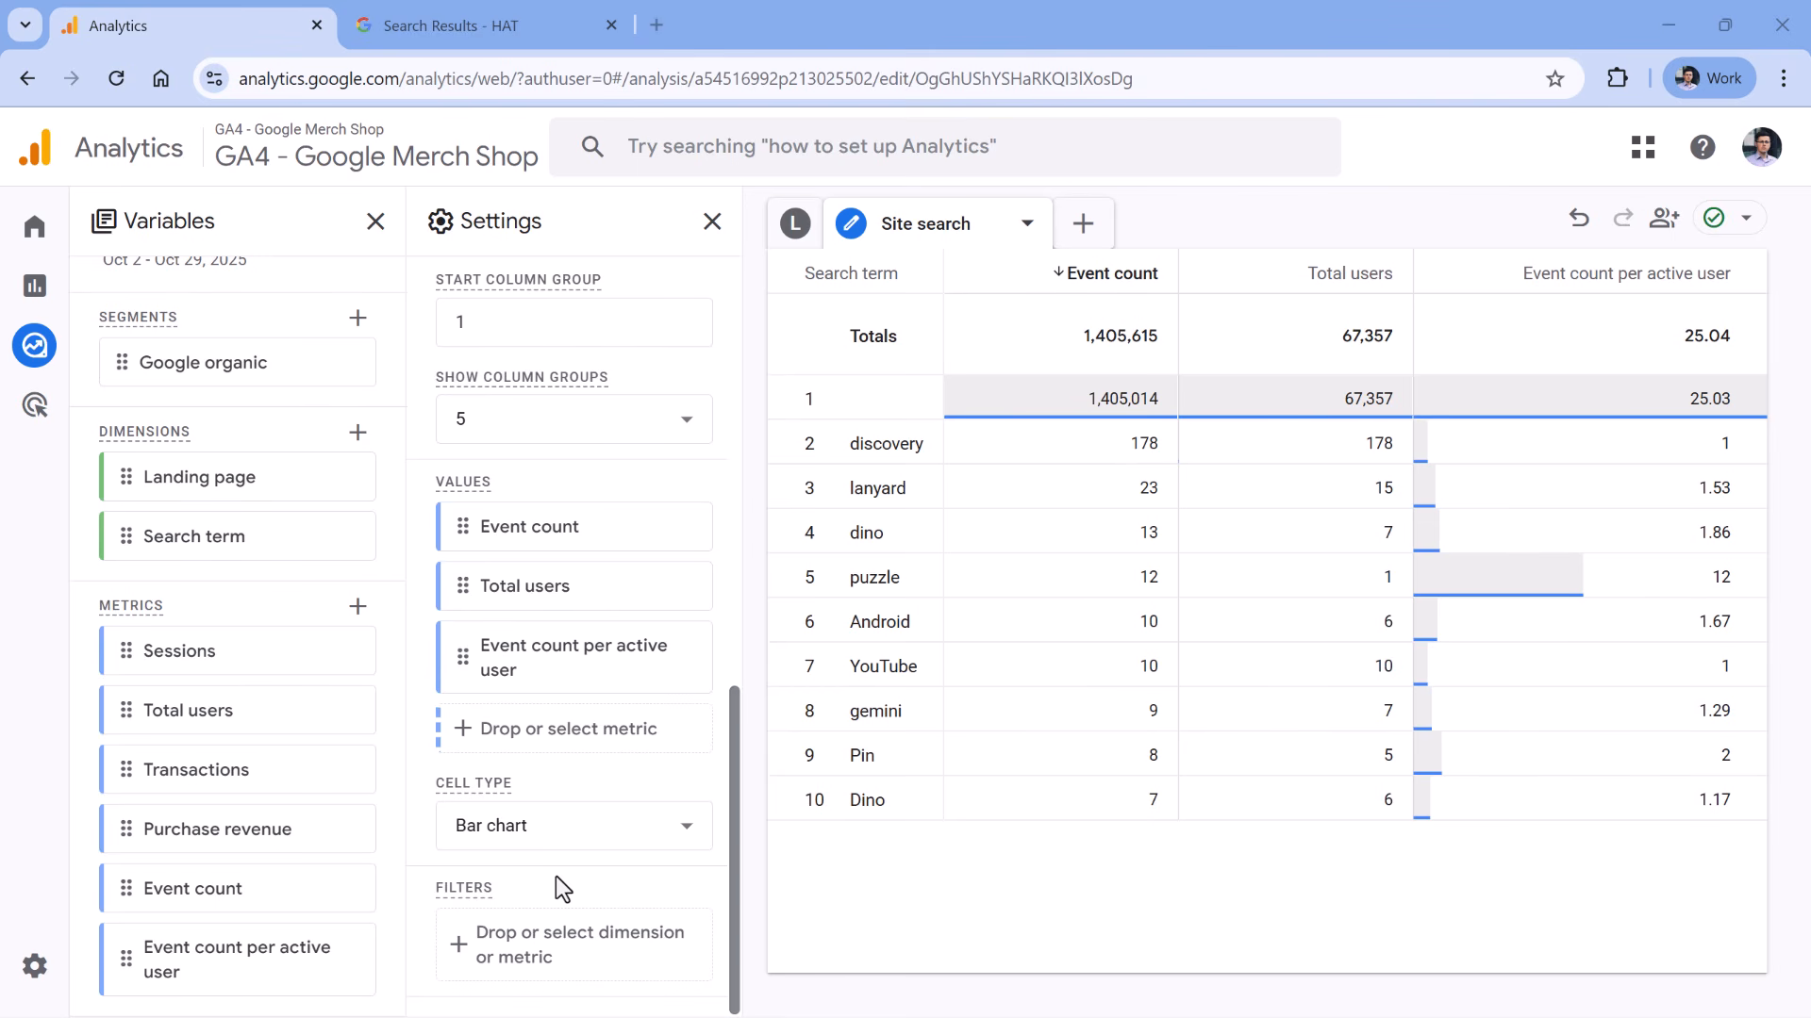
{"action": "left_click", "coordinate": [572, 951]}
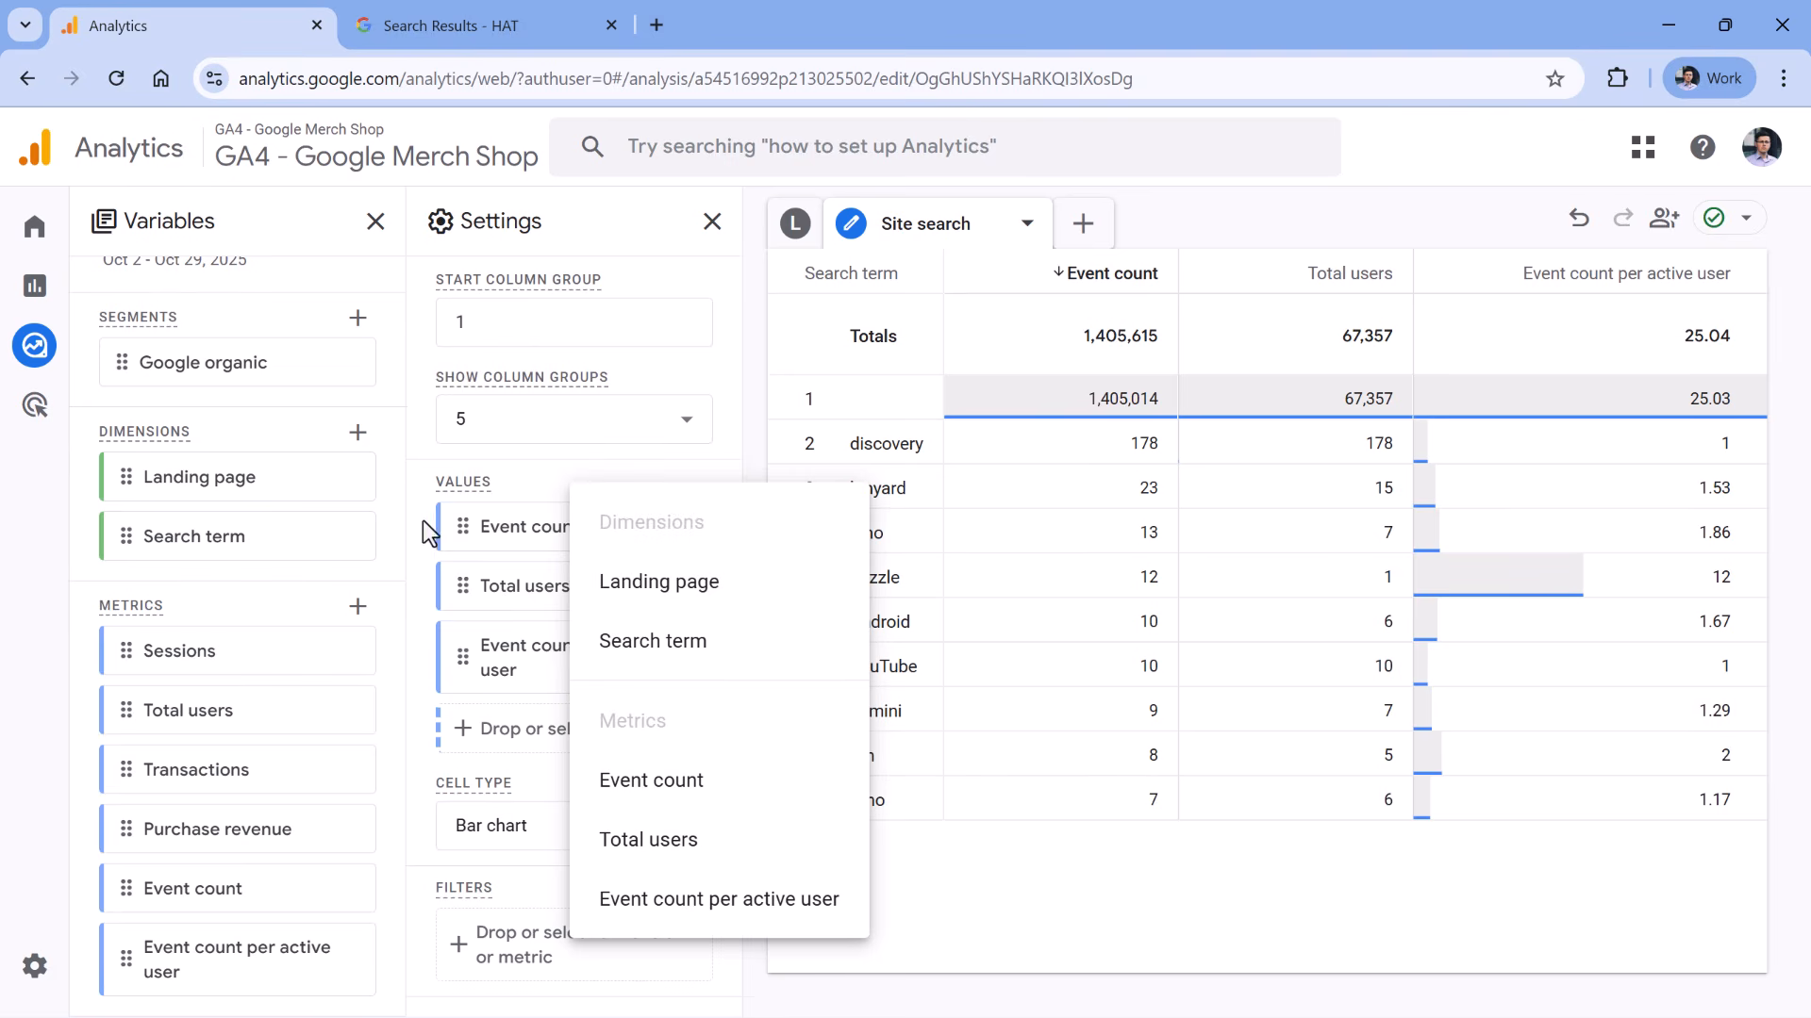
{"action": "left_click", "coordinate": [395, 488]}
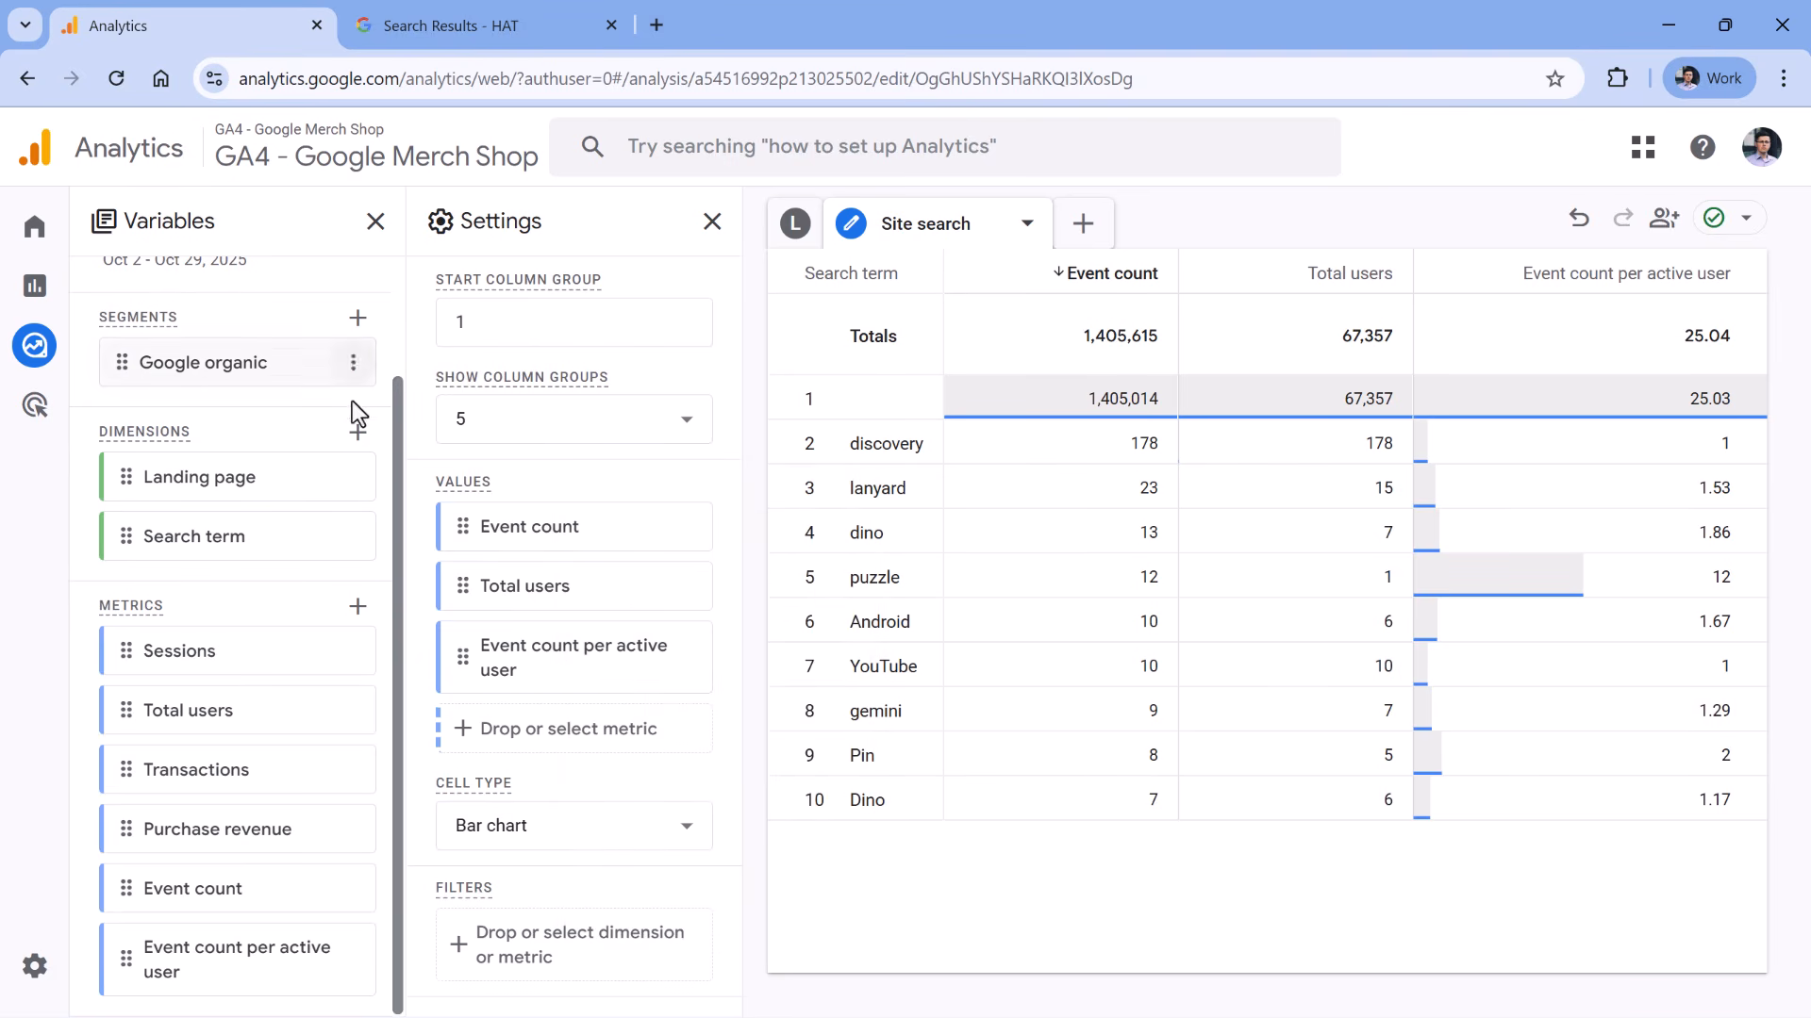
- Search the available dimensions for "event name" and import the Event name dimension into the variables
{"action": "left_click", "coordinate": [357, 433]}
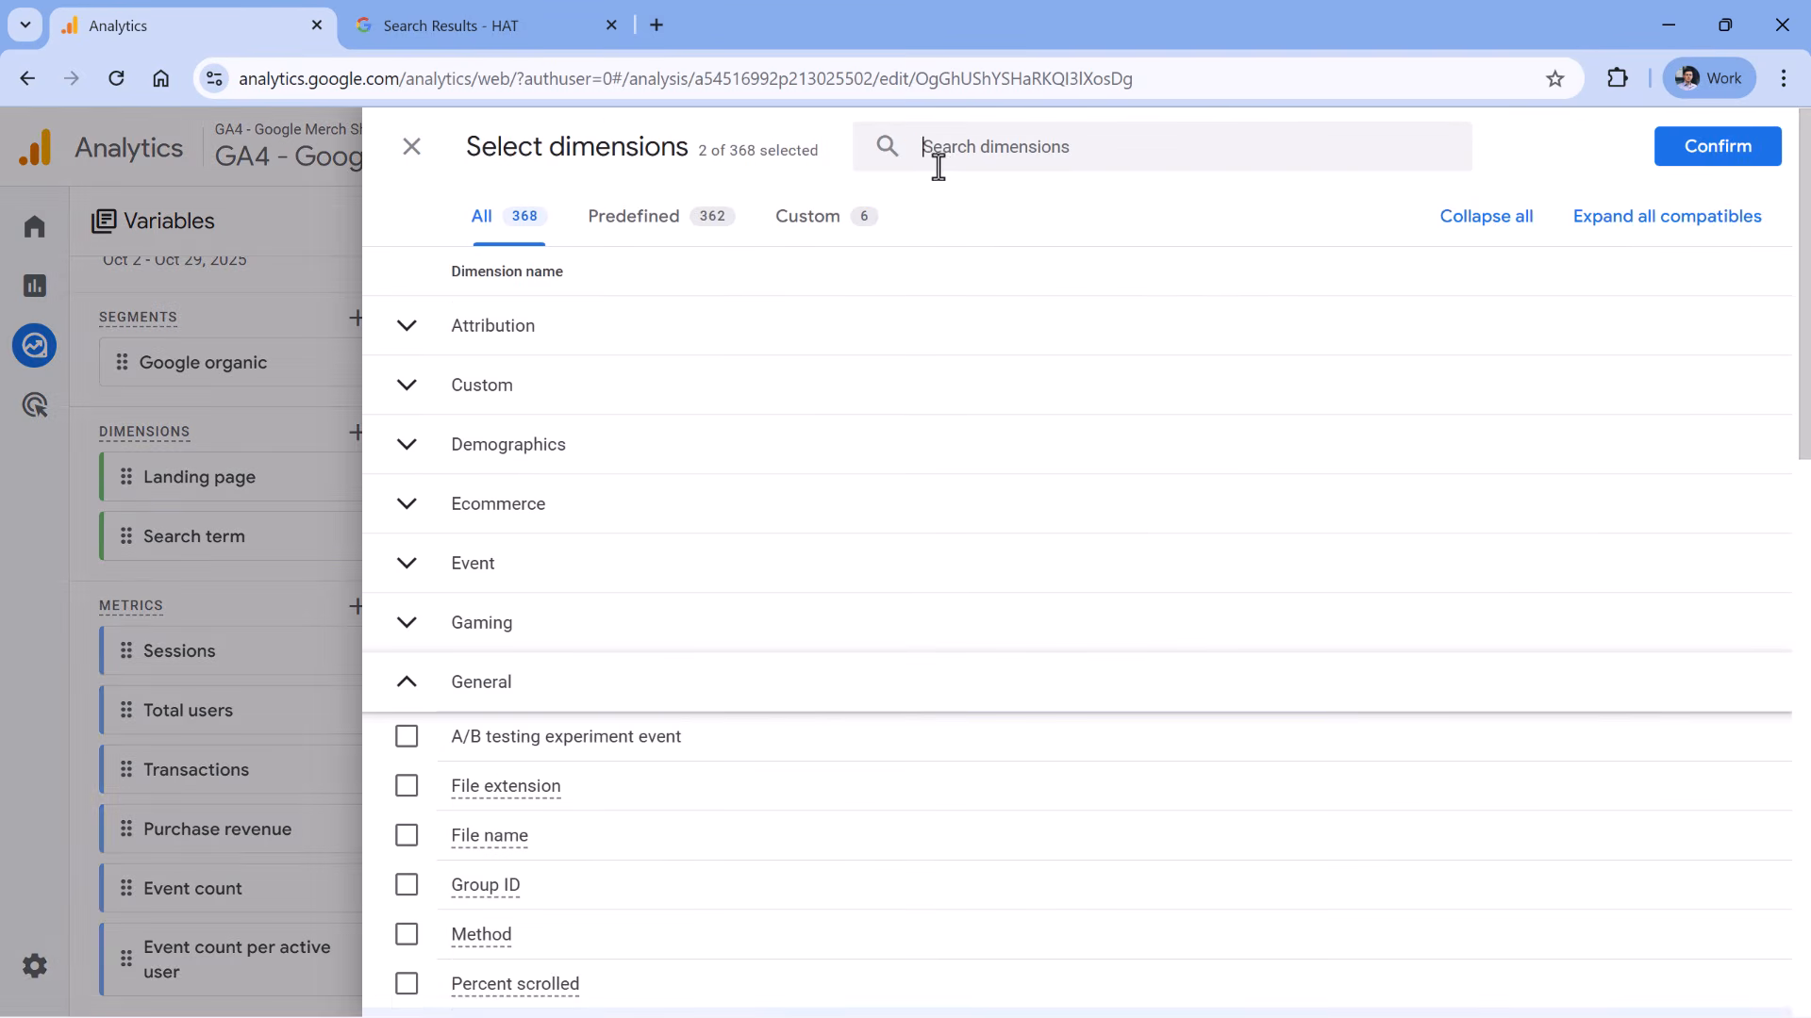
{"action": "left_click", "coordinate": [935, 163]}
{"action": "type", "text": "event name"}
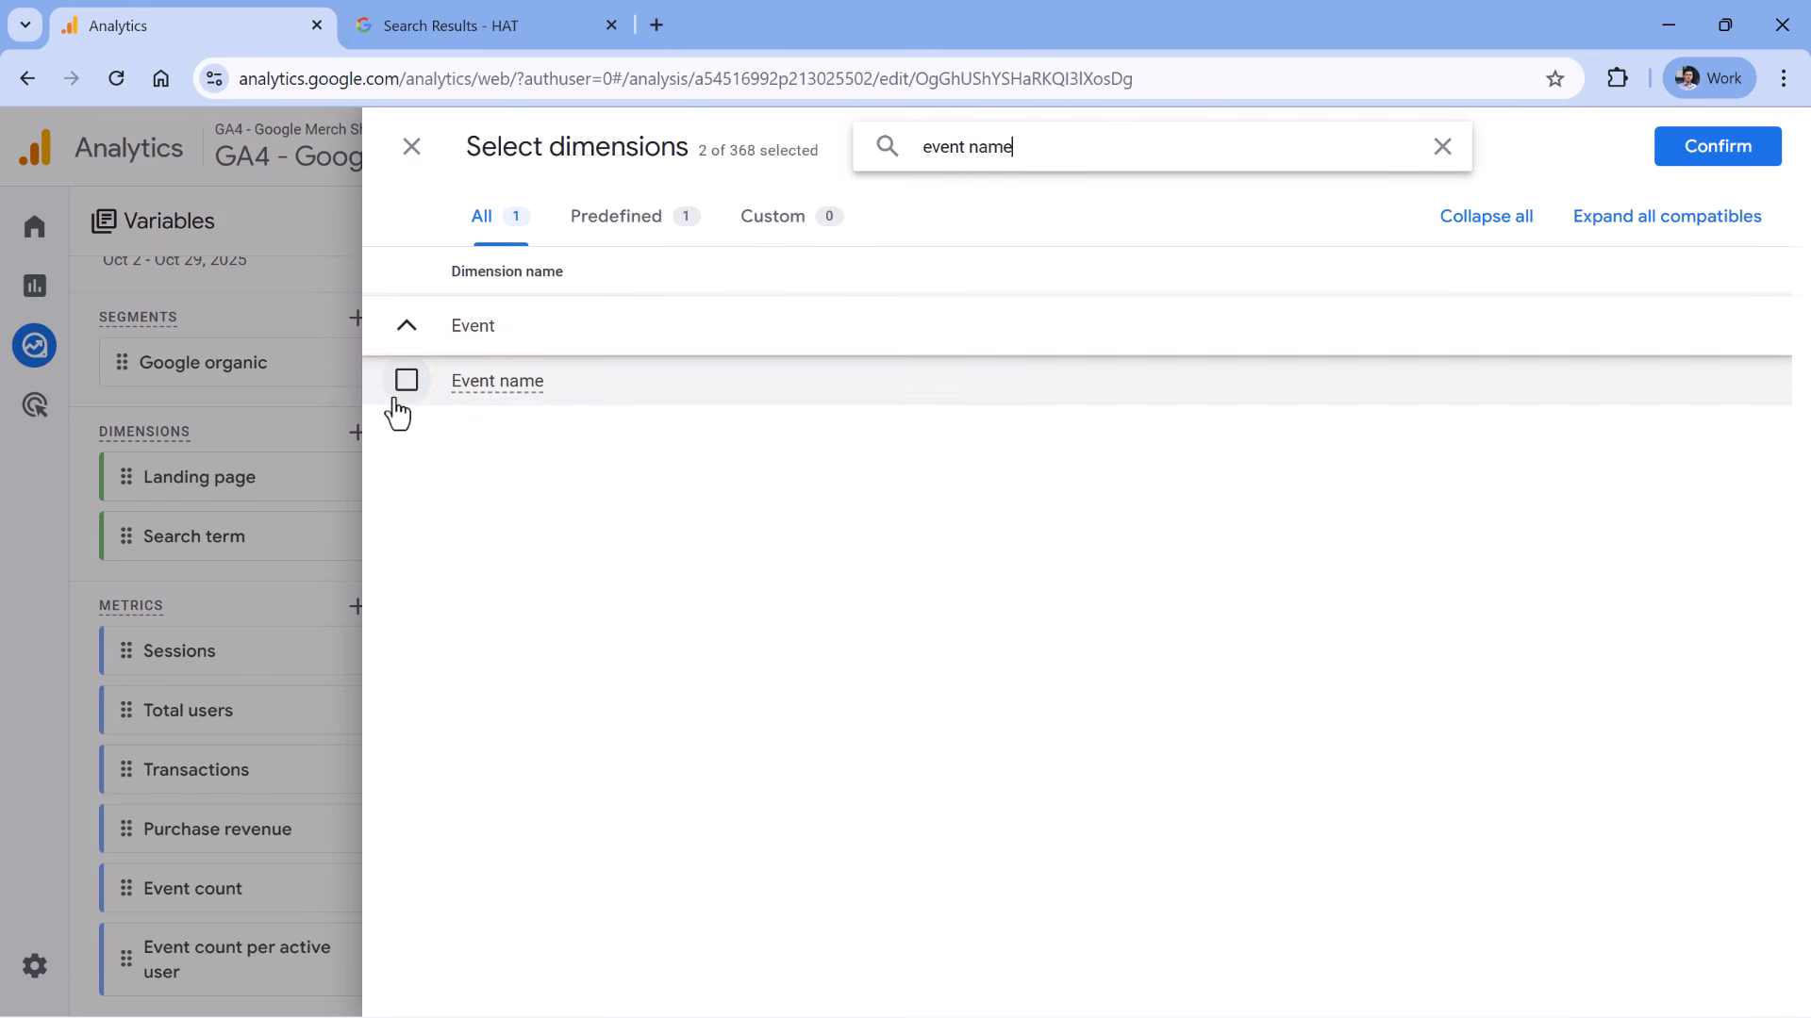
{"action": "left_click", "coordinate": [407, 380]}
{"action": "left_click", "coordinate": [1715, 153]}
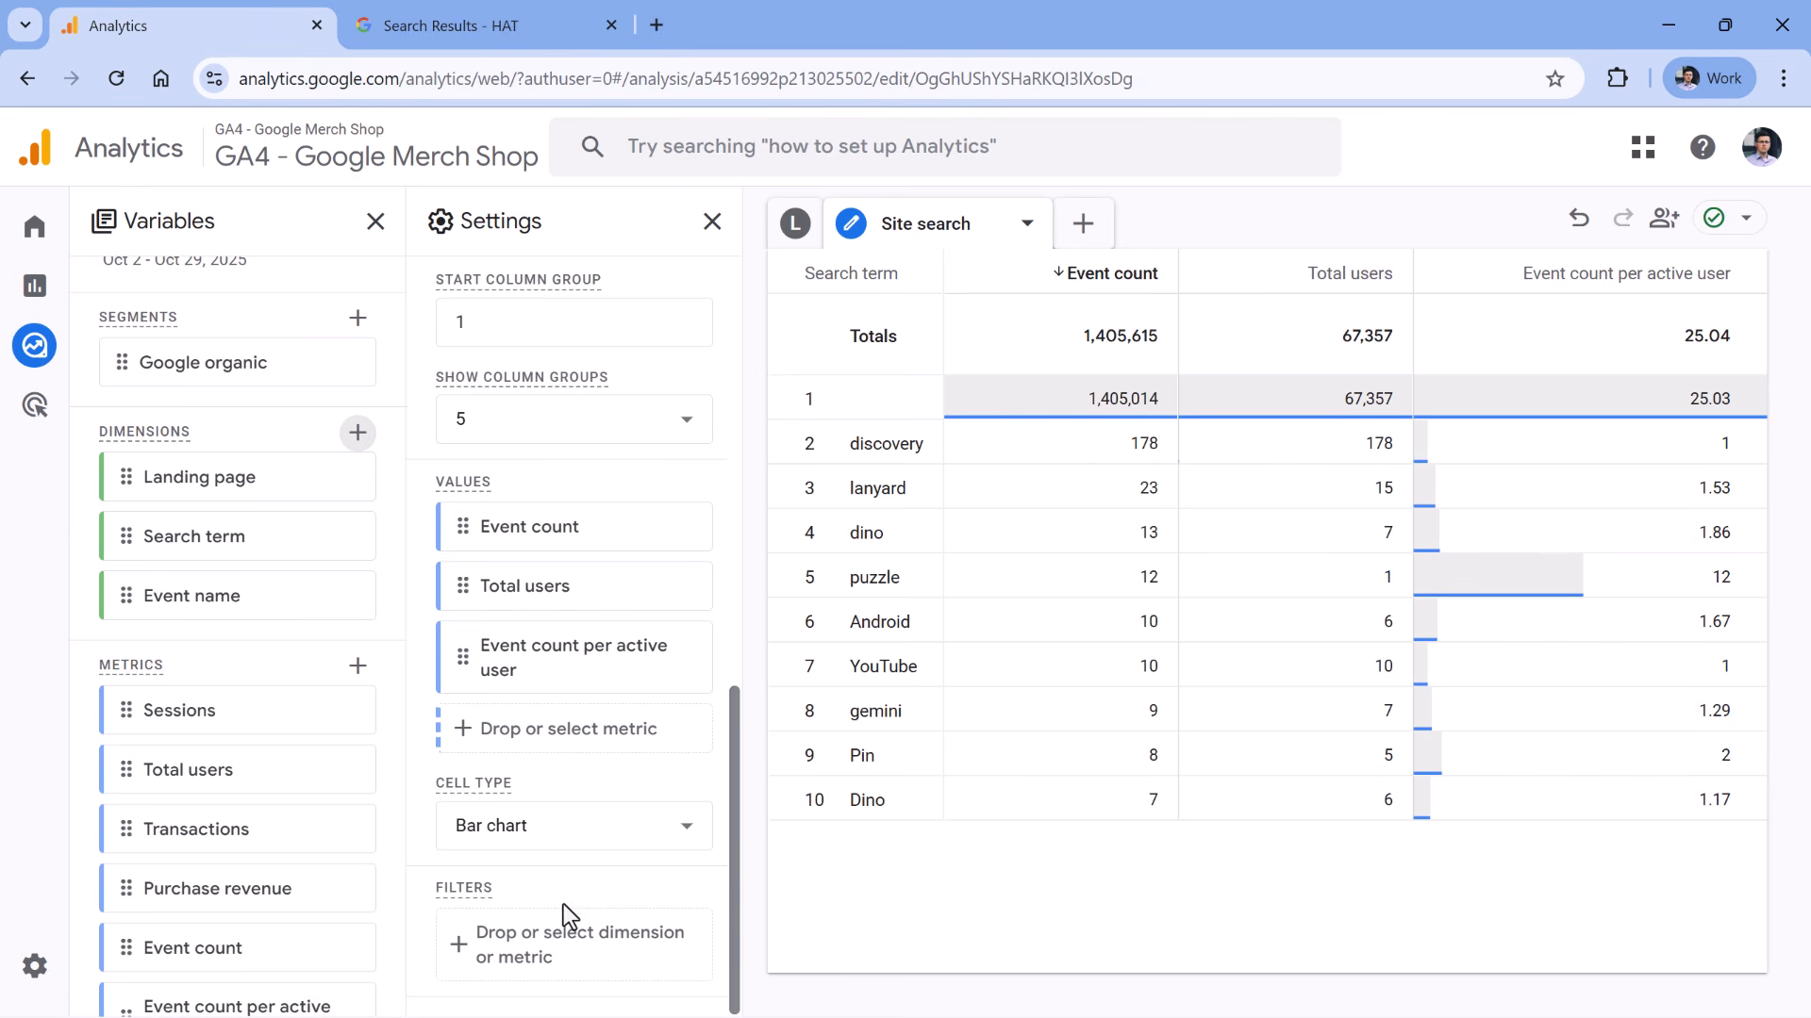
- Filter the Site search exploration to rows where Event name exactly matches view_search_results
{"action": "left_click", "coordinate": [578, 954]}
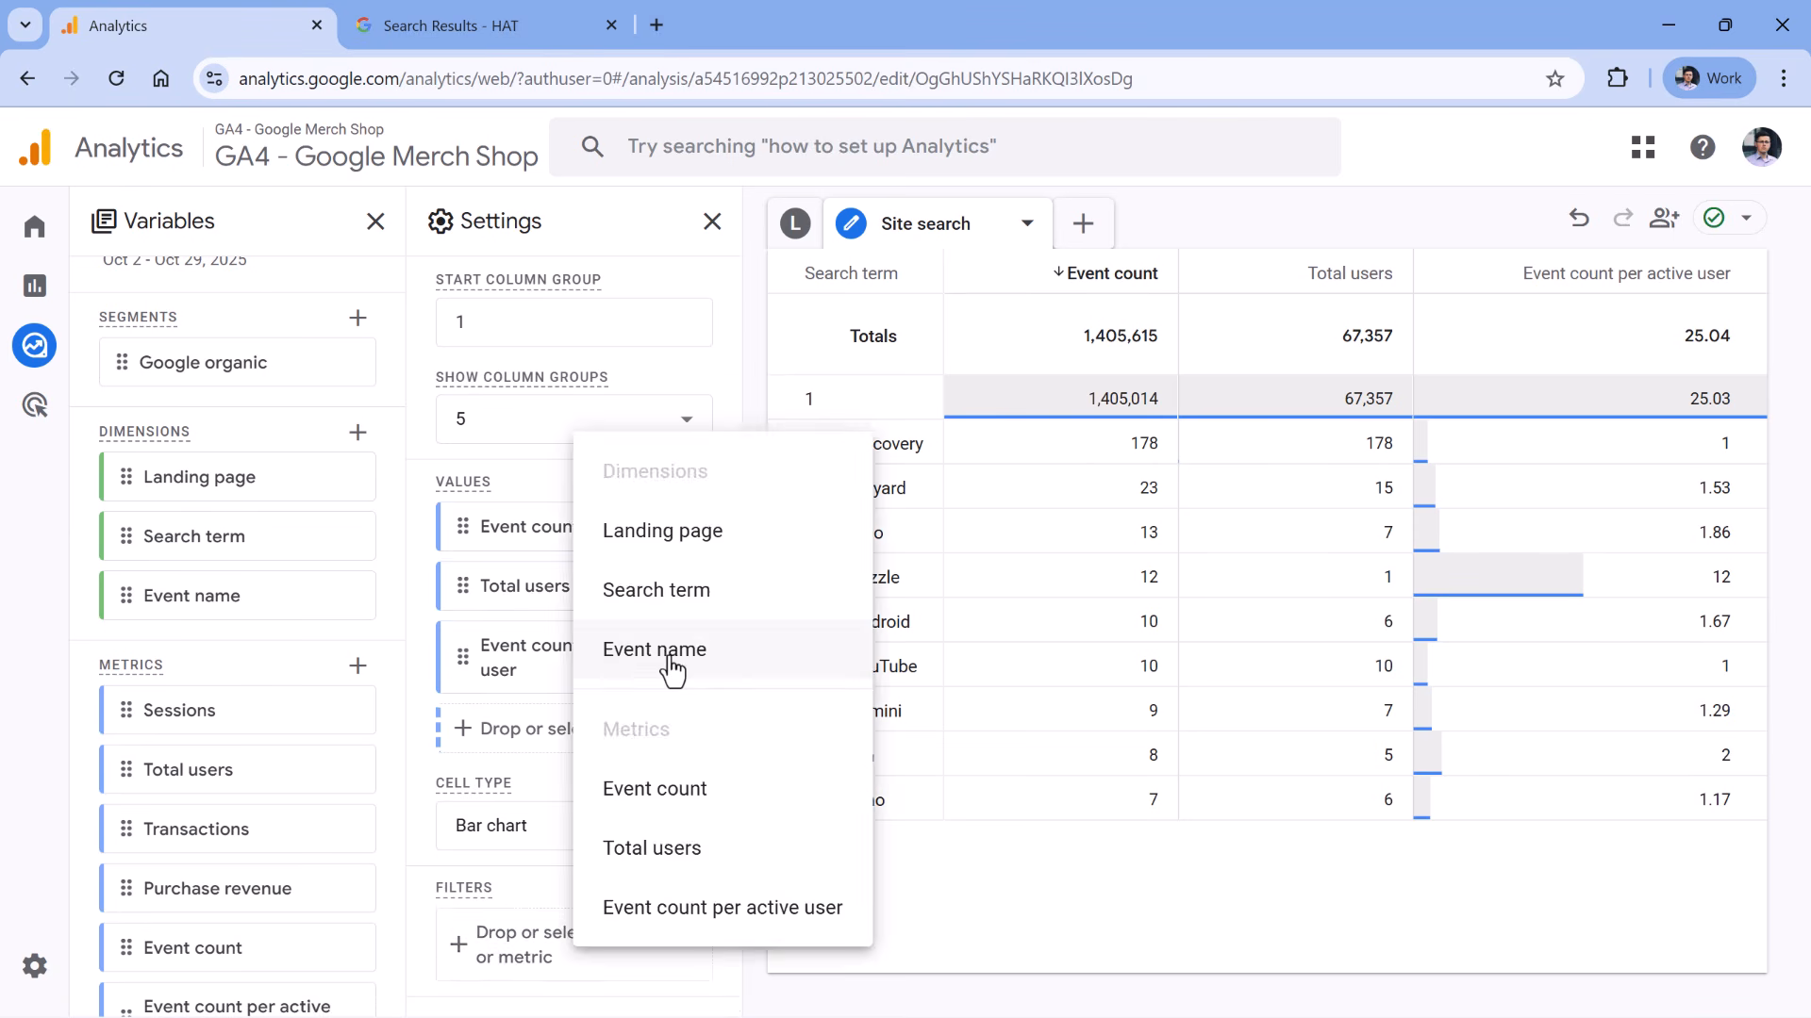
{"action": "left_click", "coordinate": [672, 670]}
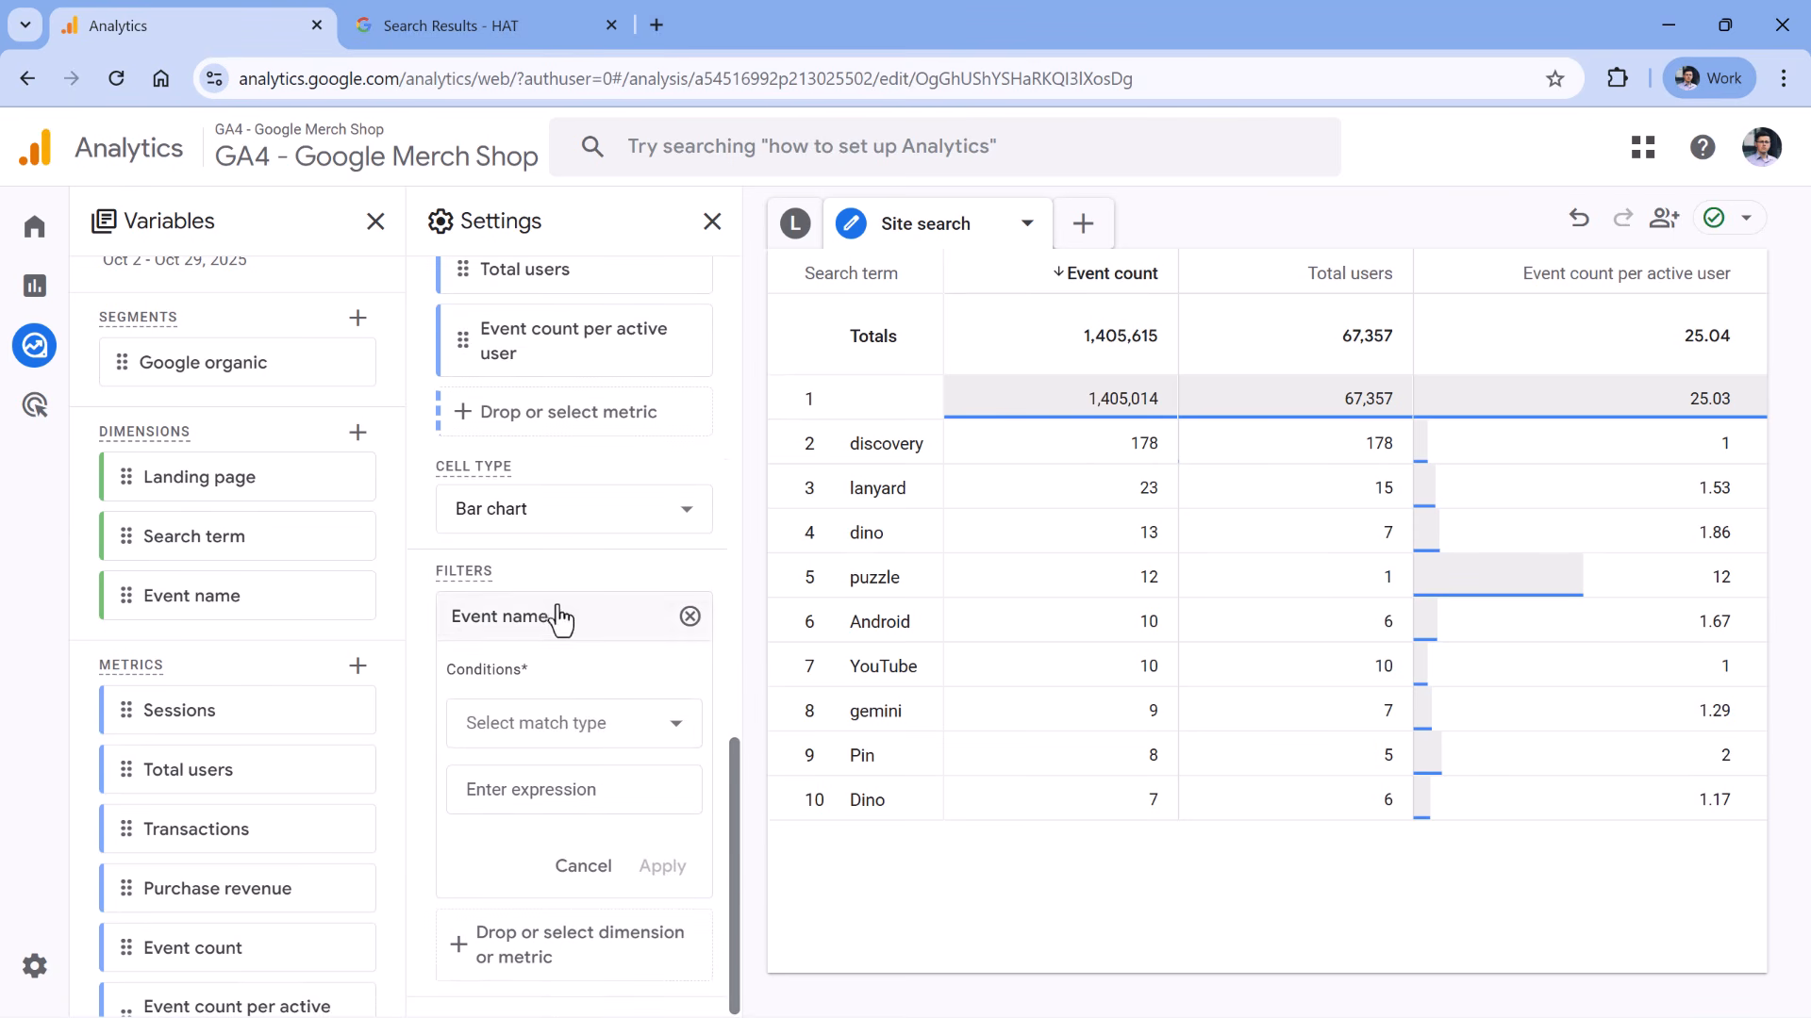
{"action": "left_click", "coordinate": [585, 728]}
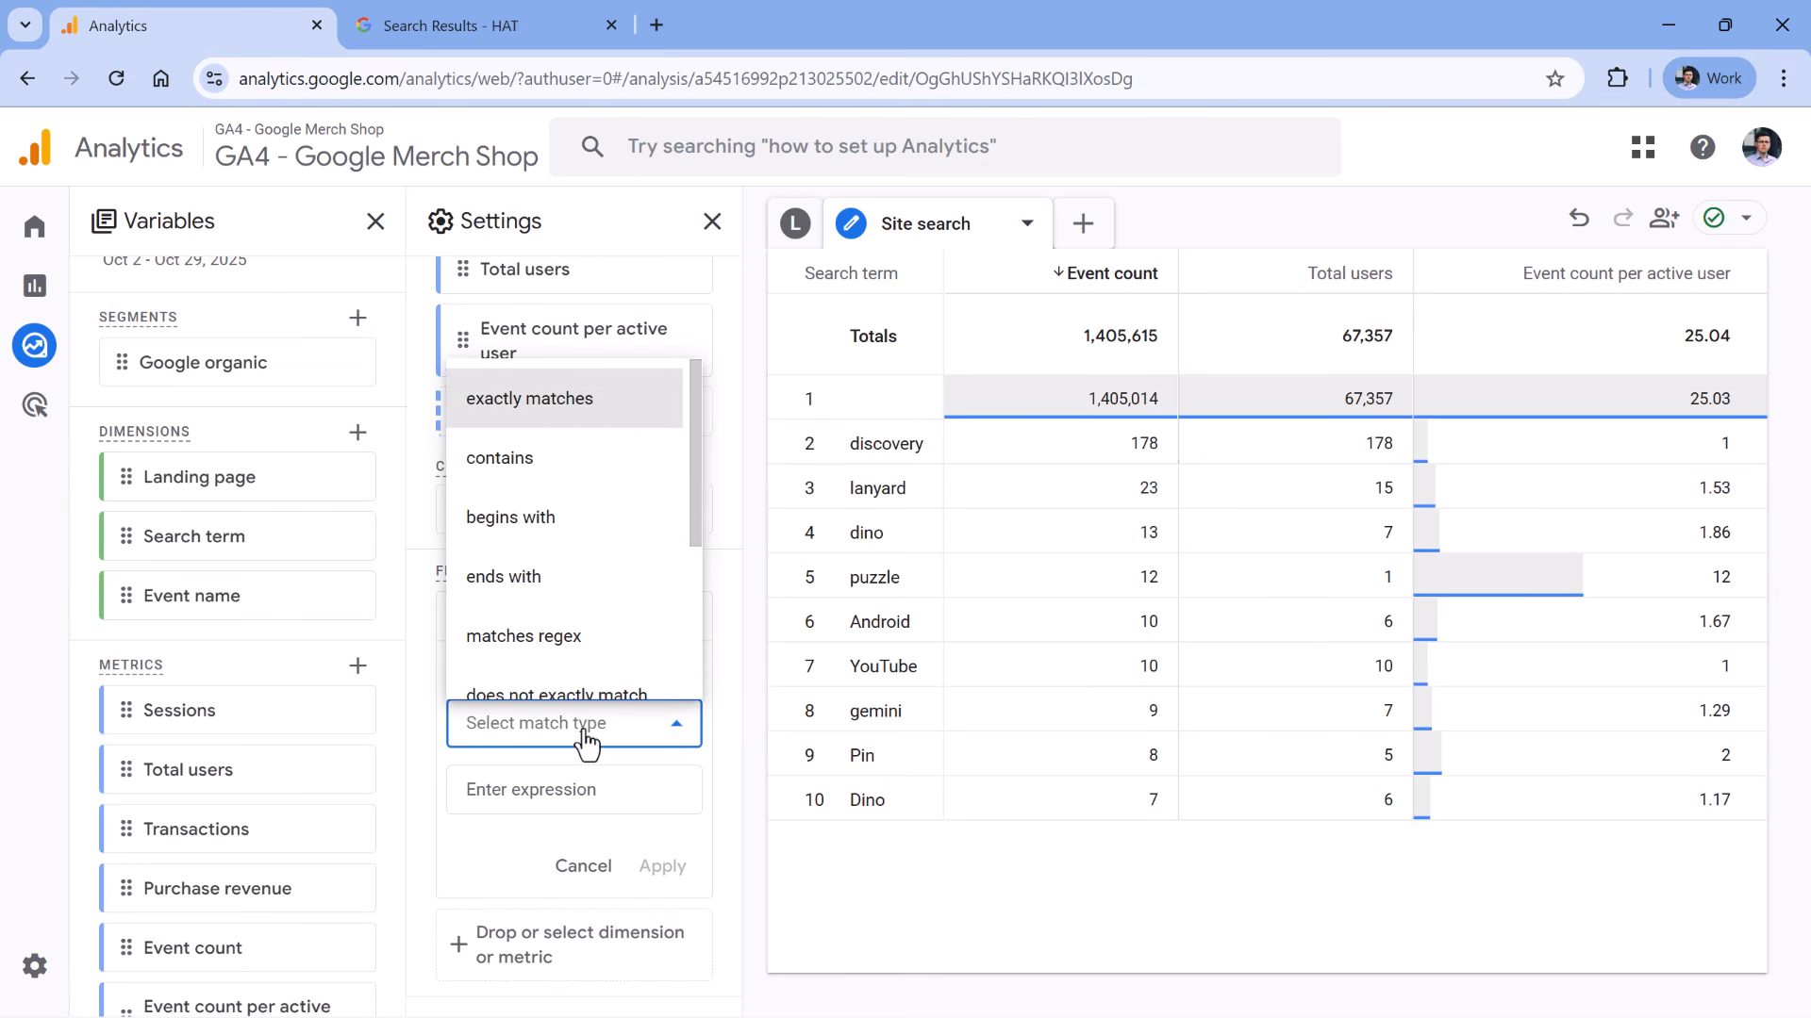
{"action": "left_click", "coordinate": [554, 401]}
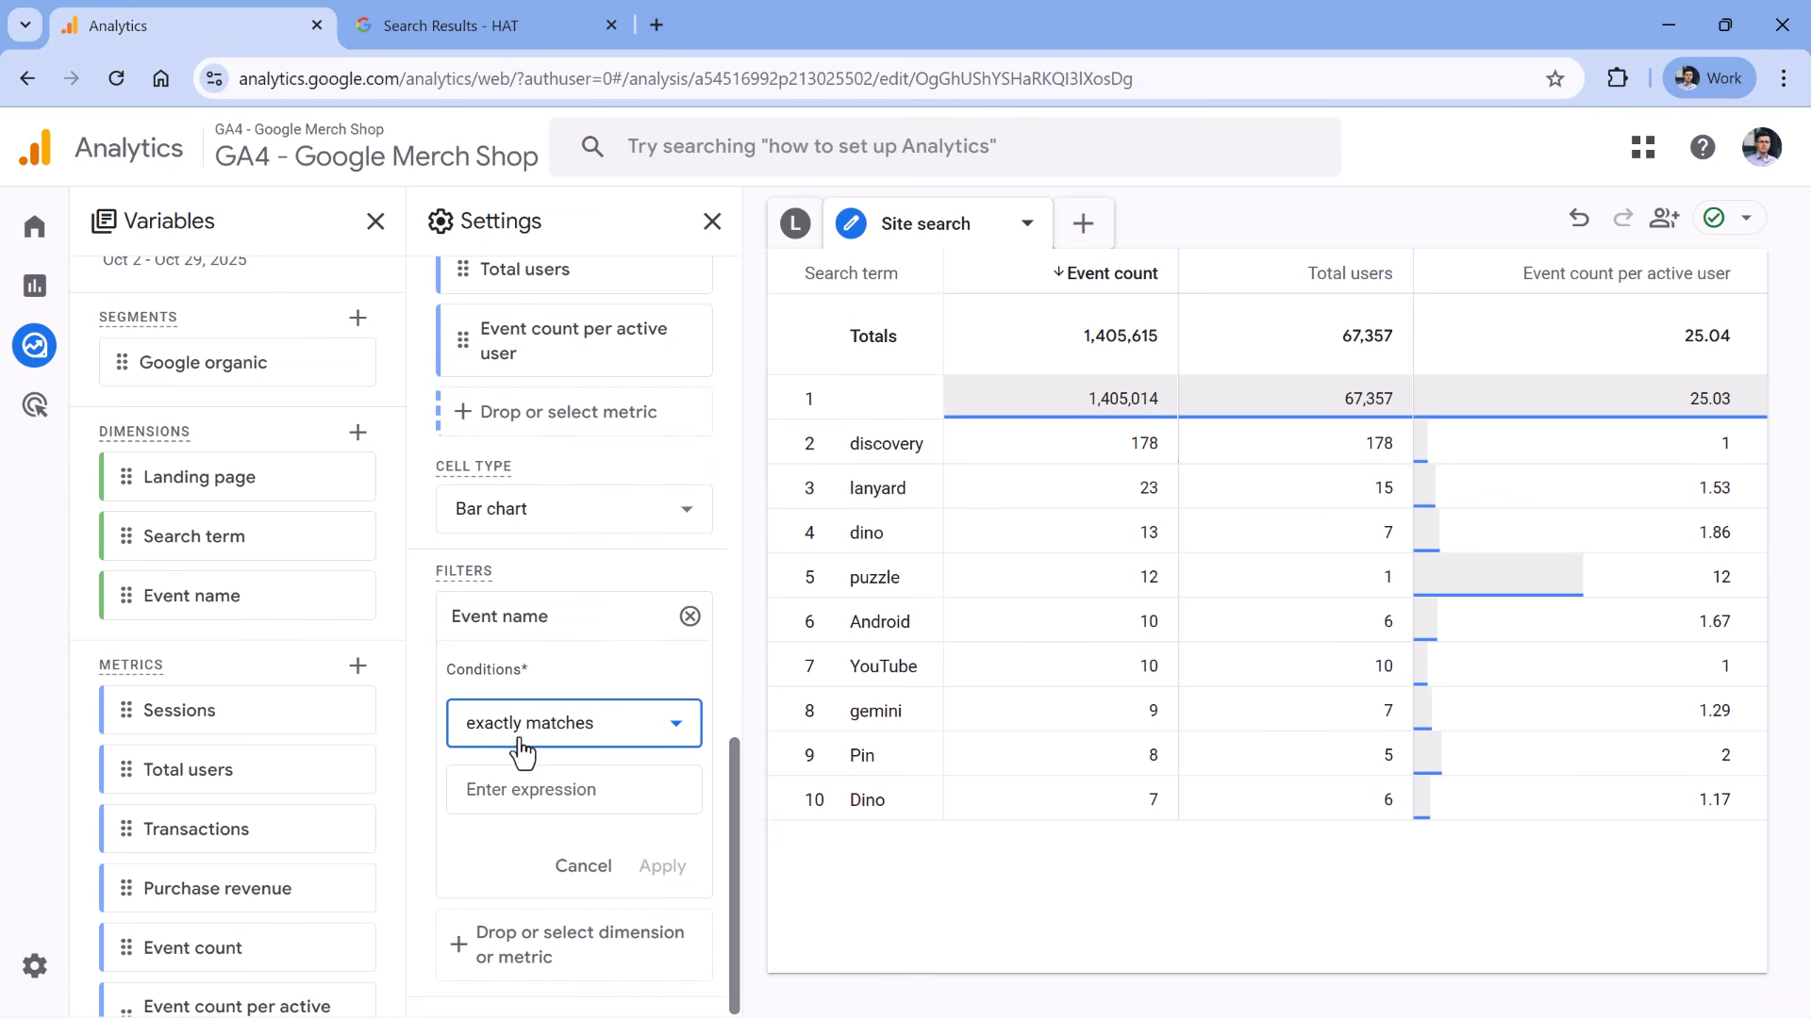
{"action": "left_click", "coordinate": [561, 800]}
{"action": "type", "text": "view"}
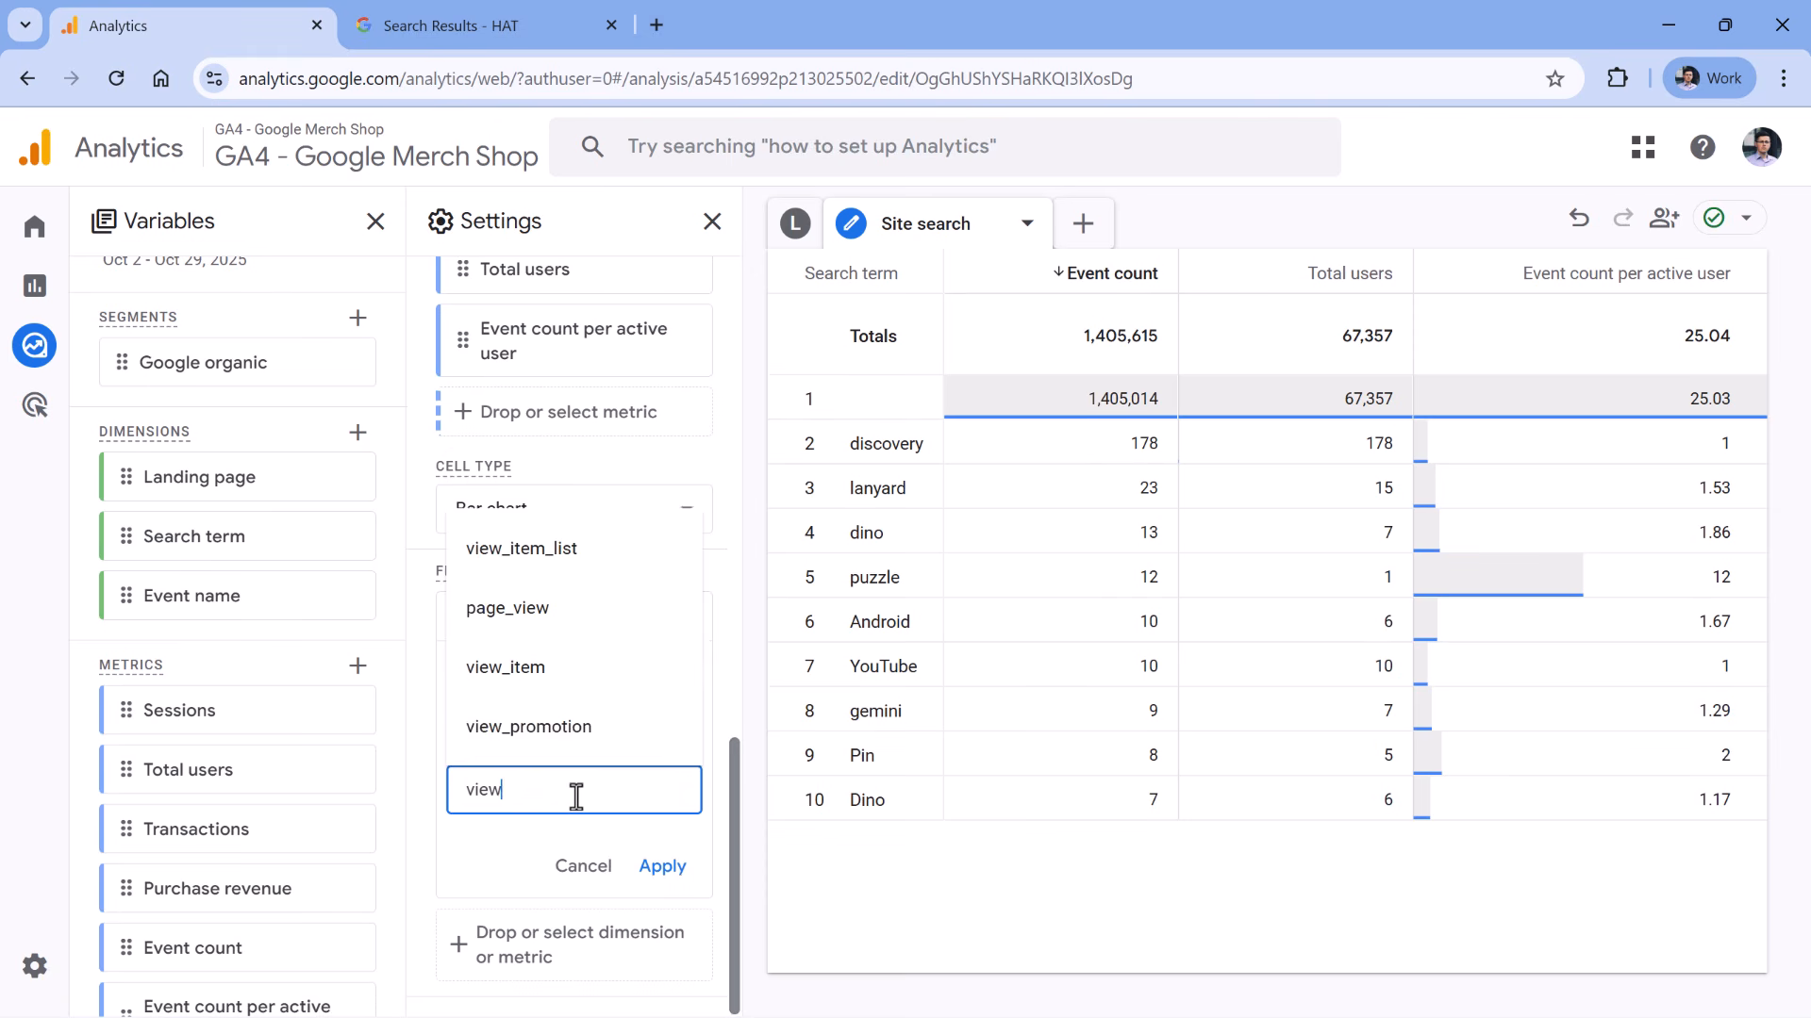
{"action": "type", "text": "_sea"}
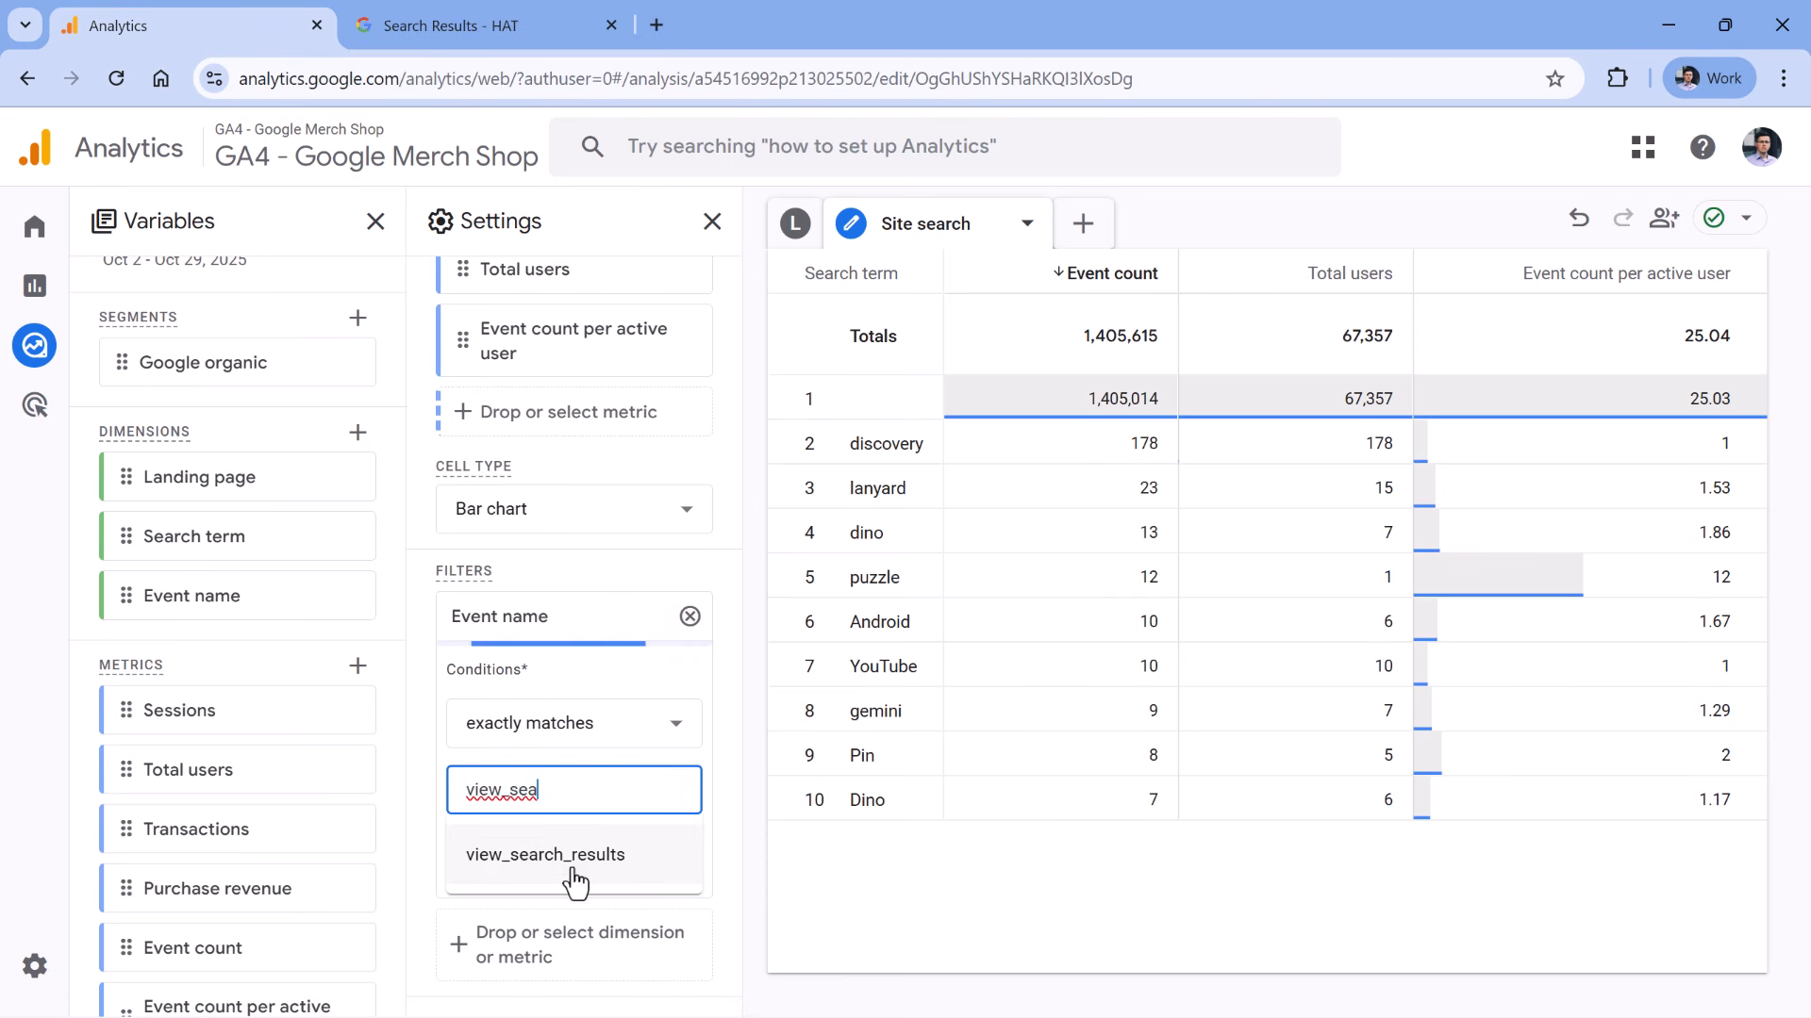
{"action": "left_click", "coordinate": [575, 881]}
{"action": "left_click", "coordinate": [658, 867]}
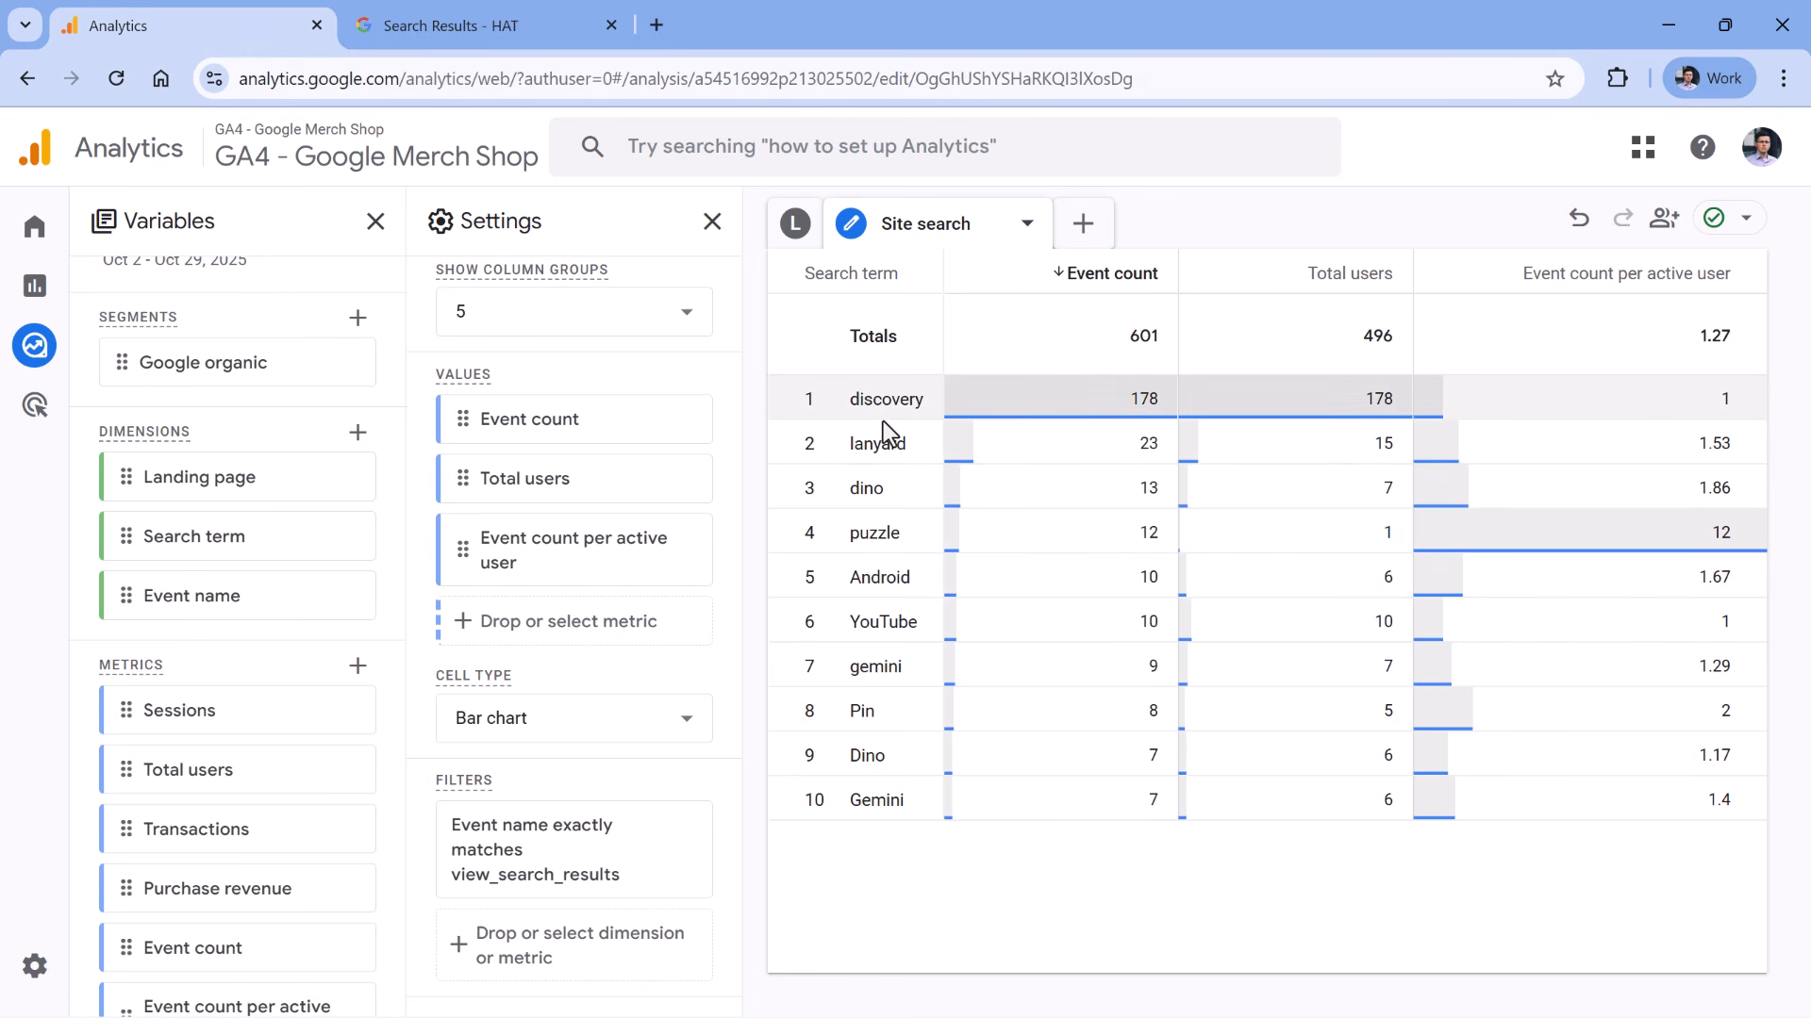
- Set the number of rows shown in the Site search exploration to 250
{"action": "scroll", "coordinate": [631, 552], "scroll_direction": "up", "scroll_amount": 3}
{"action": "scroll", "coordinate": [627, 565], "scroll_direction": "down", "scroll_amount": 3}
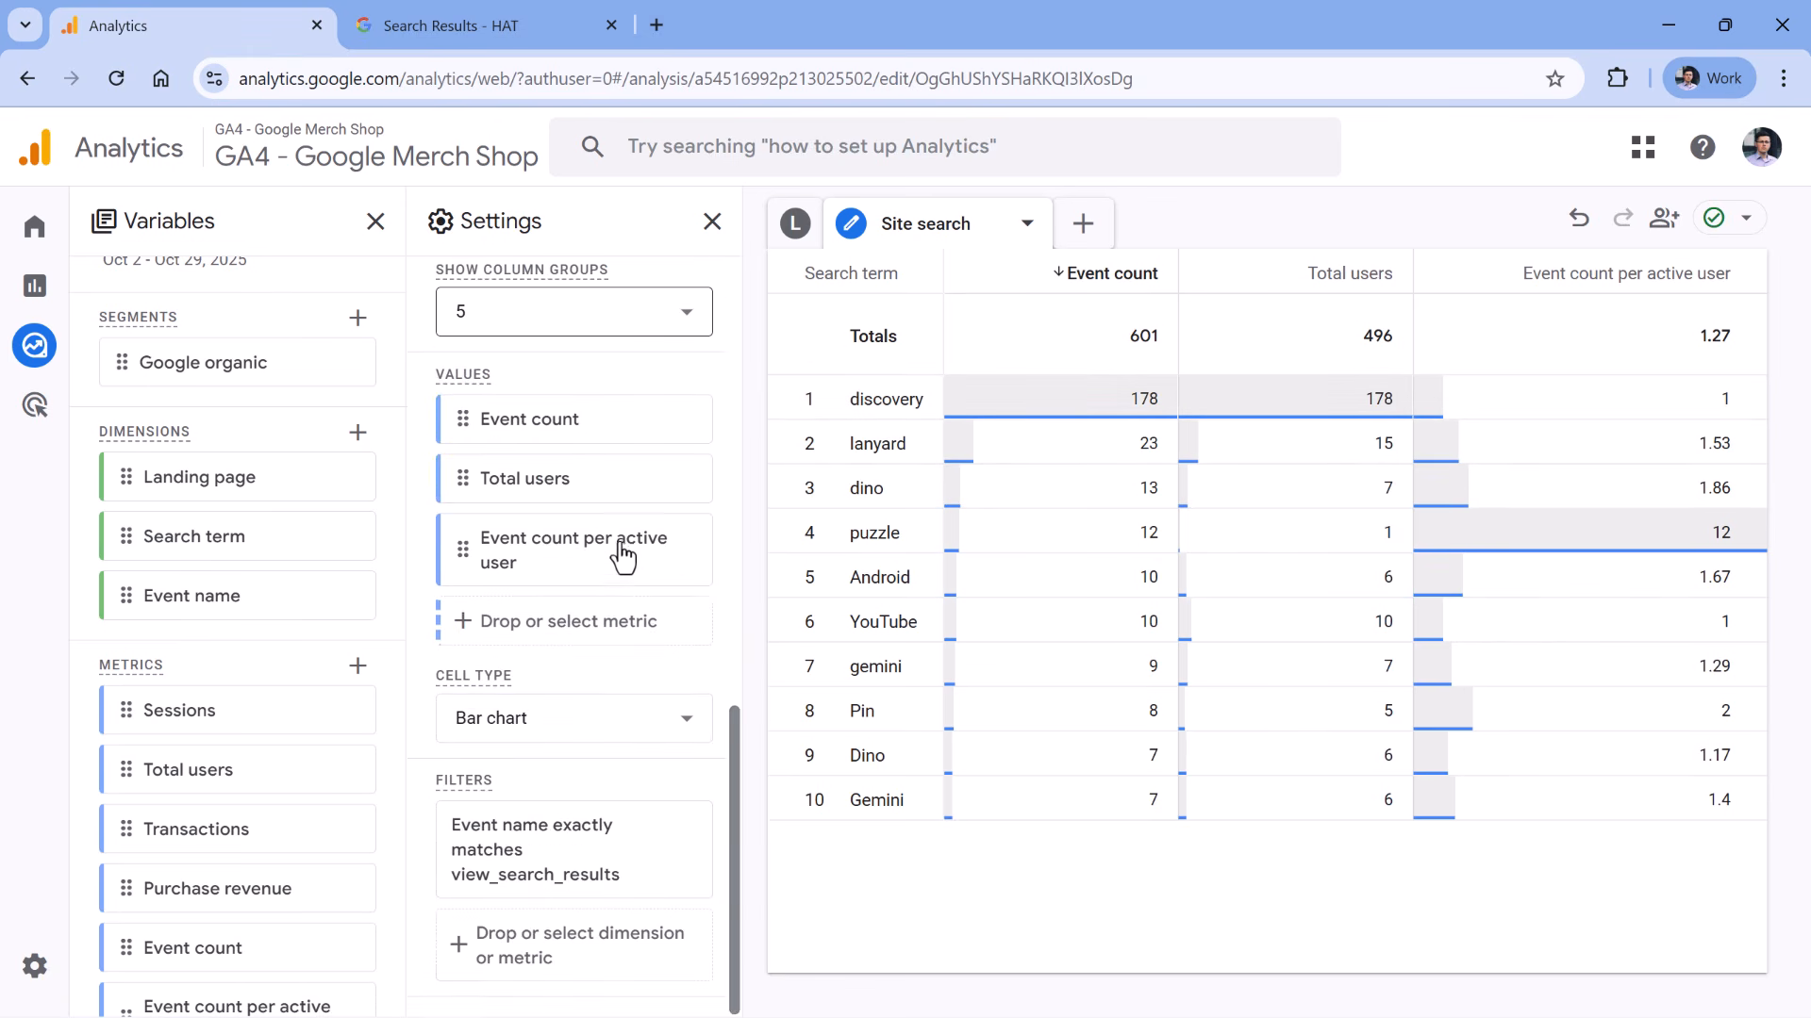
{"action": "scroll", "coordinate": [651, 660], "scroll_direction": "up", "scroll_amount": 8}
{"action": "left_click", "coordinate": [685, 783]}
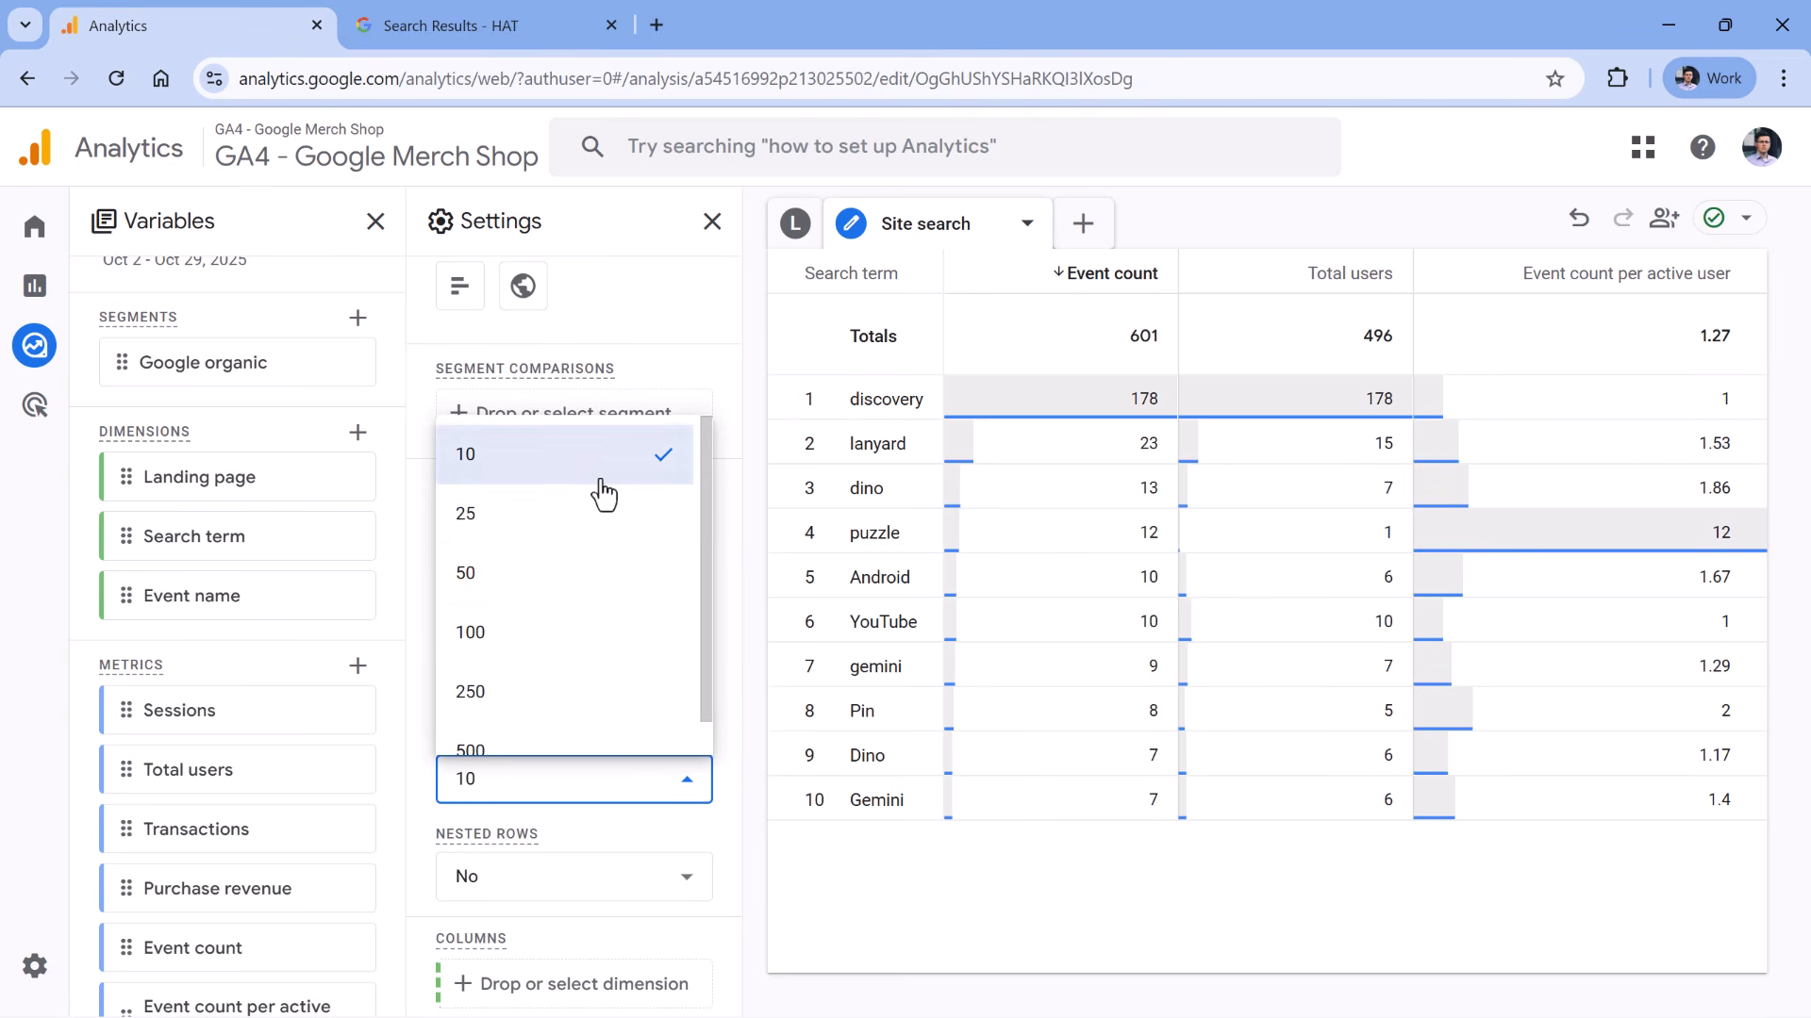
{"action": "scroll", "coordinate": [575, 585], "scroll_direction": "down", "scroll_amount": 1}
{"action": "left_click", "coordinate": [547, 655]}
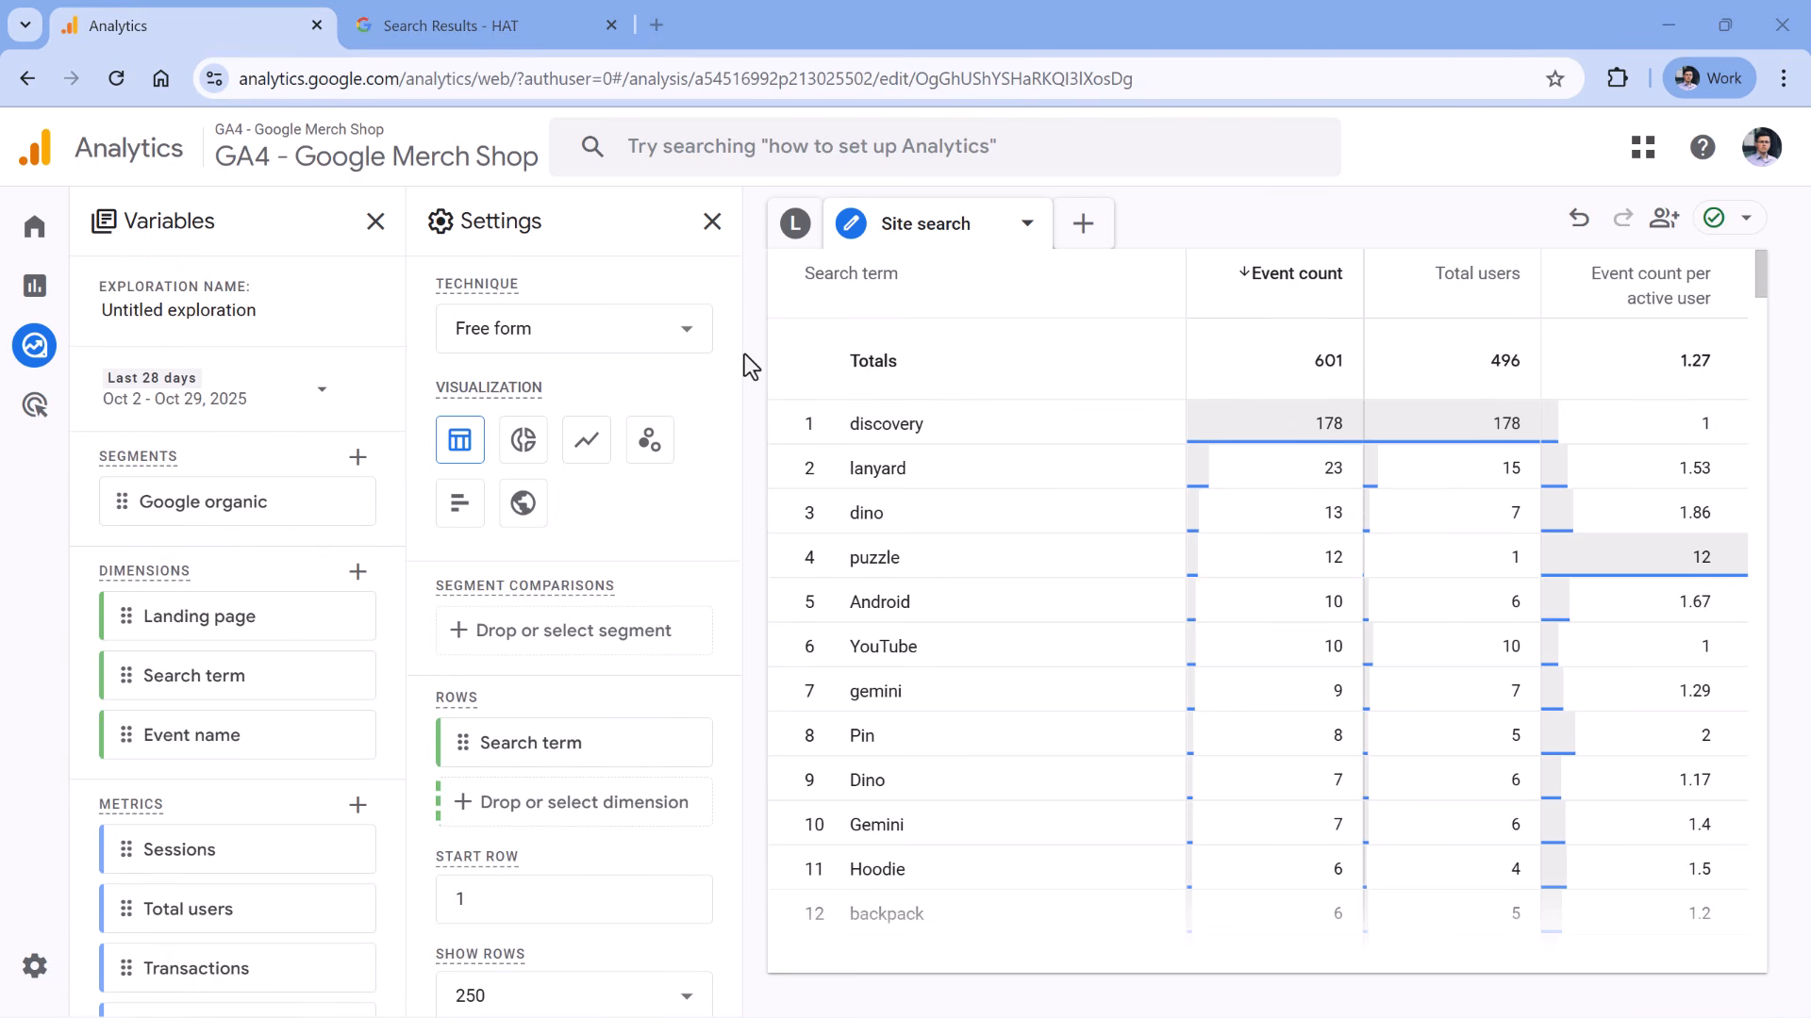
{"action": "scroll", "coordinate": [564, 688], "scroll_direction": "down", "scroll_amount": 1}
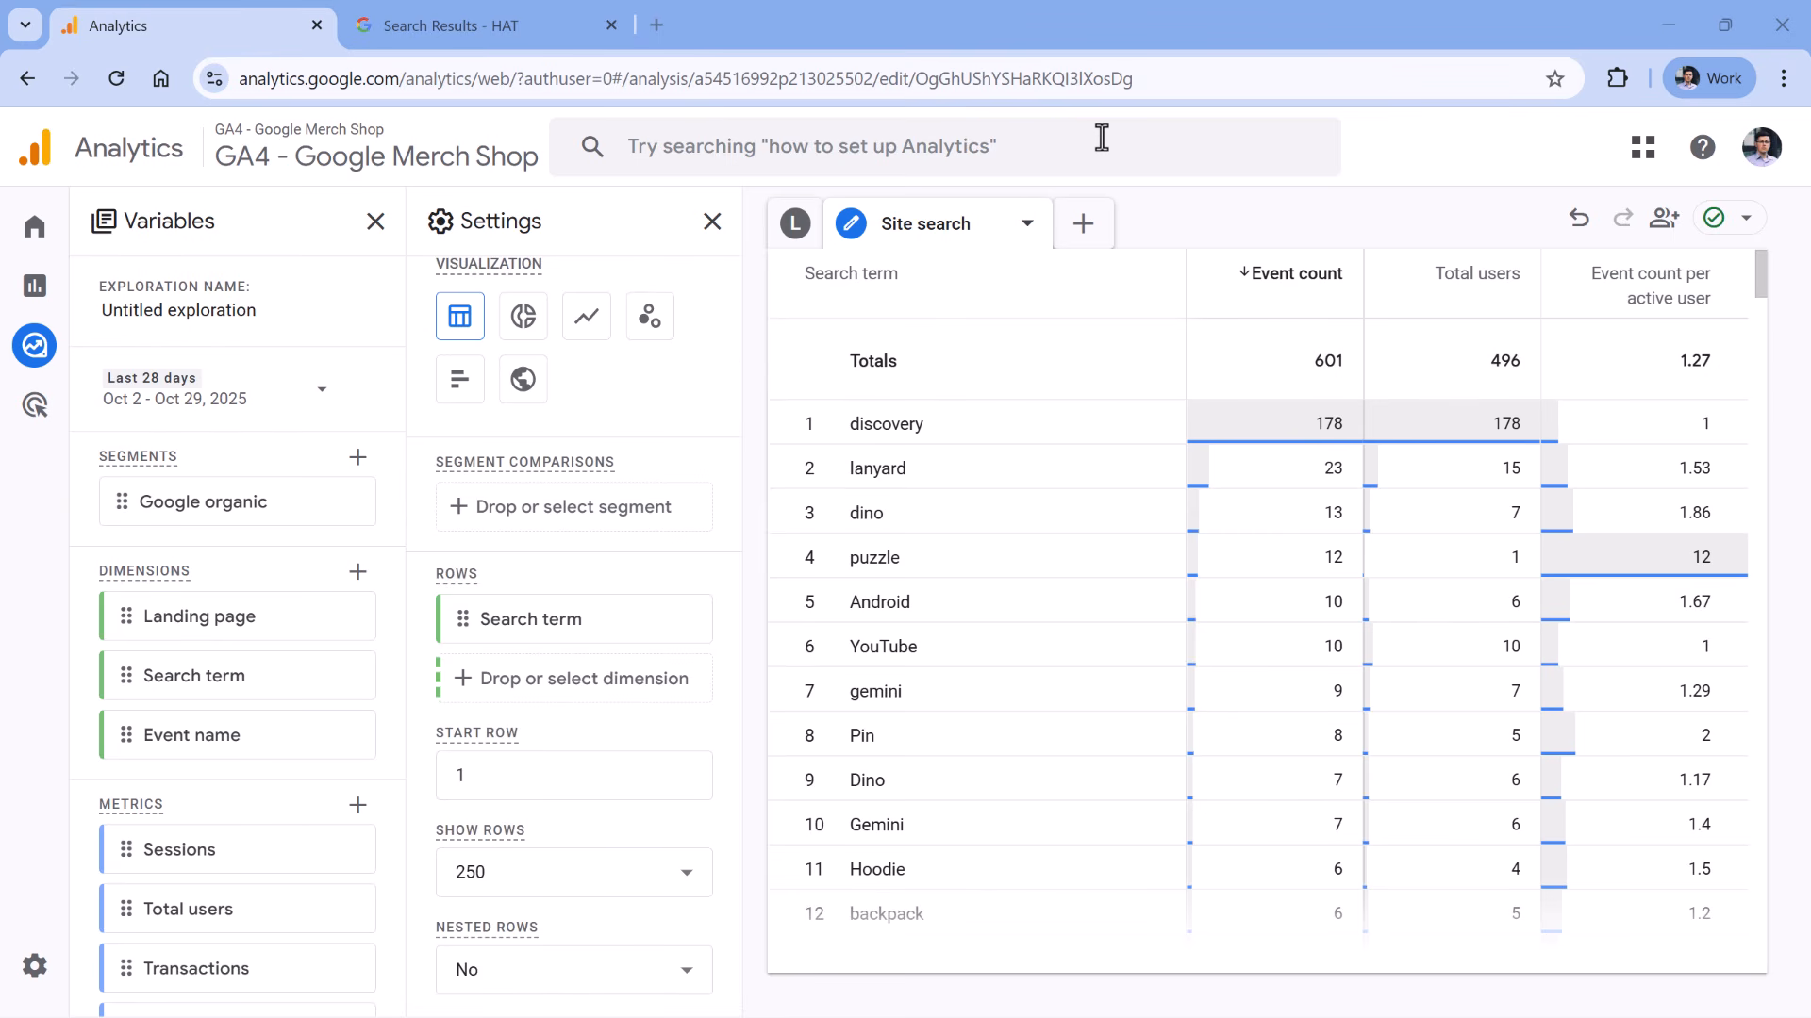
- Add a third Free form exploration next to Site search
{"action": "left_click", "coordinate": [1082, 223]}
{"action": "left_click", "coordinate": [1173, 283]}
{"action": "scroll", "coordinate": [614, 349], "scroll_direction": "down", "scroll_amount": 3}
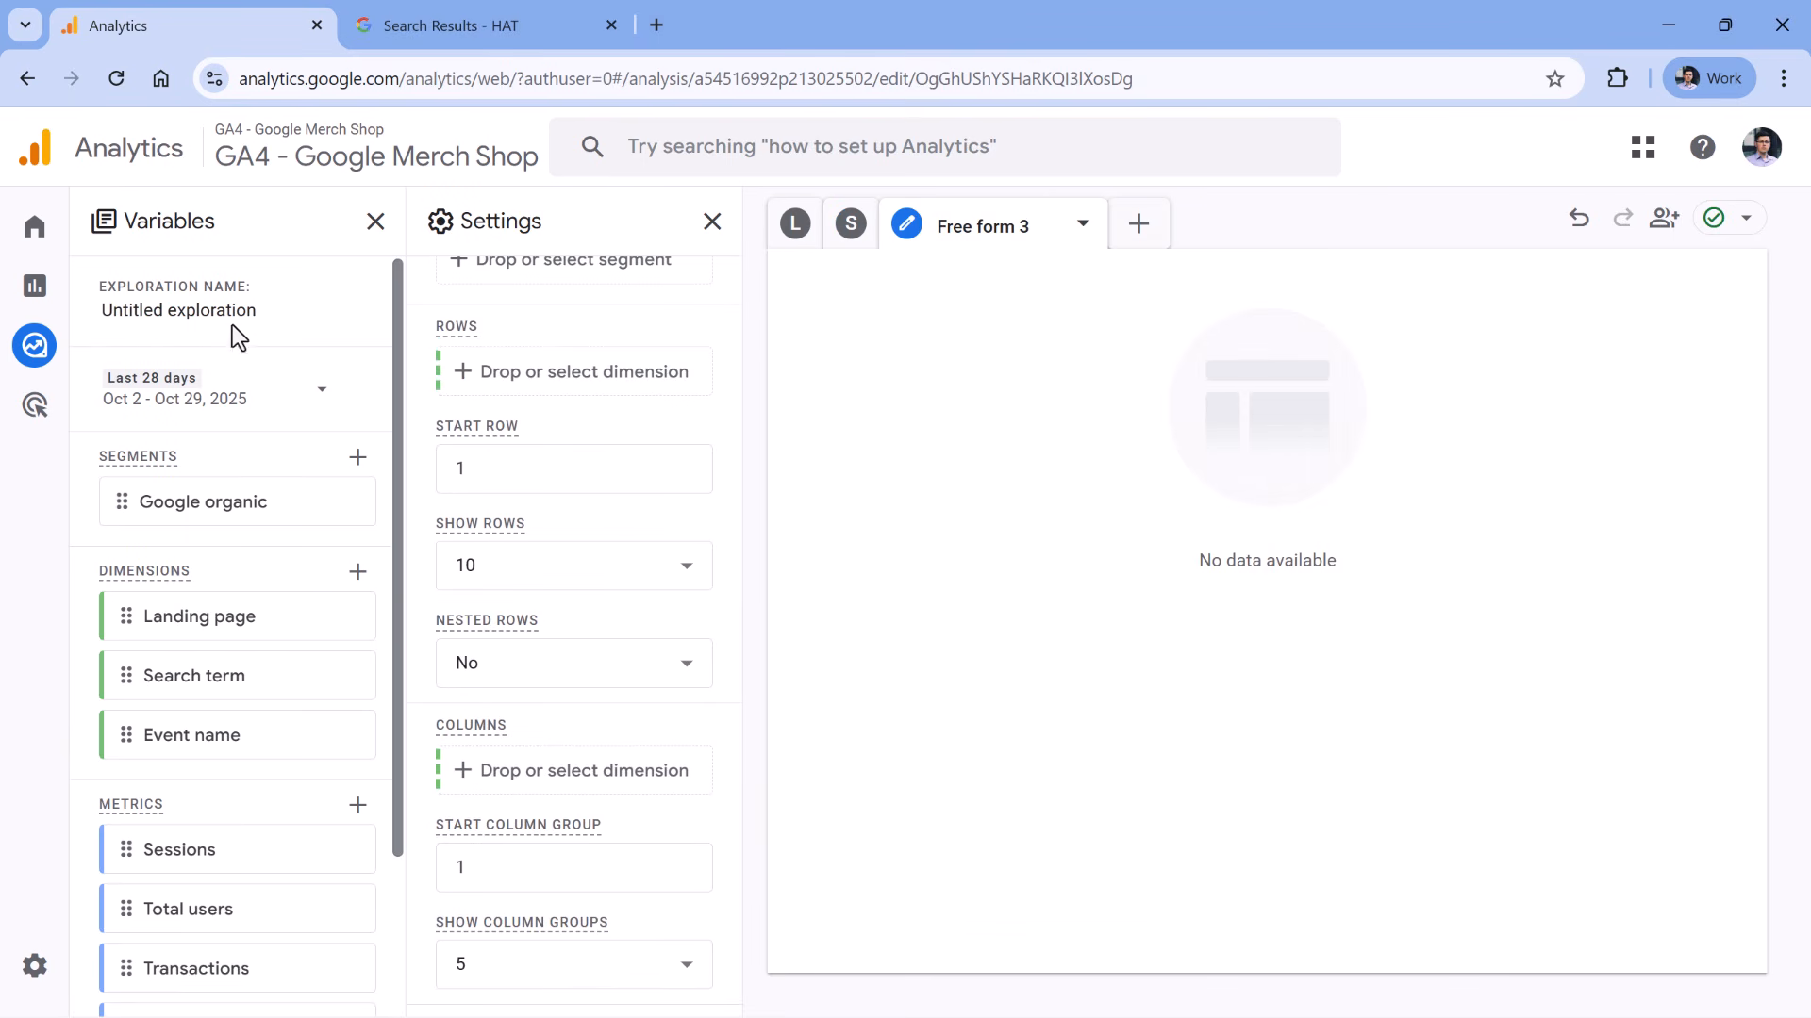
- Search the available dimensions for session source and session campaign, and select Session source / medium and Session campaign for import
{"action": "left_click", "coordinate": [357, 571]}
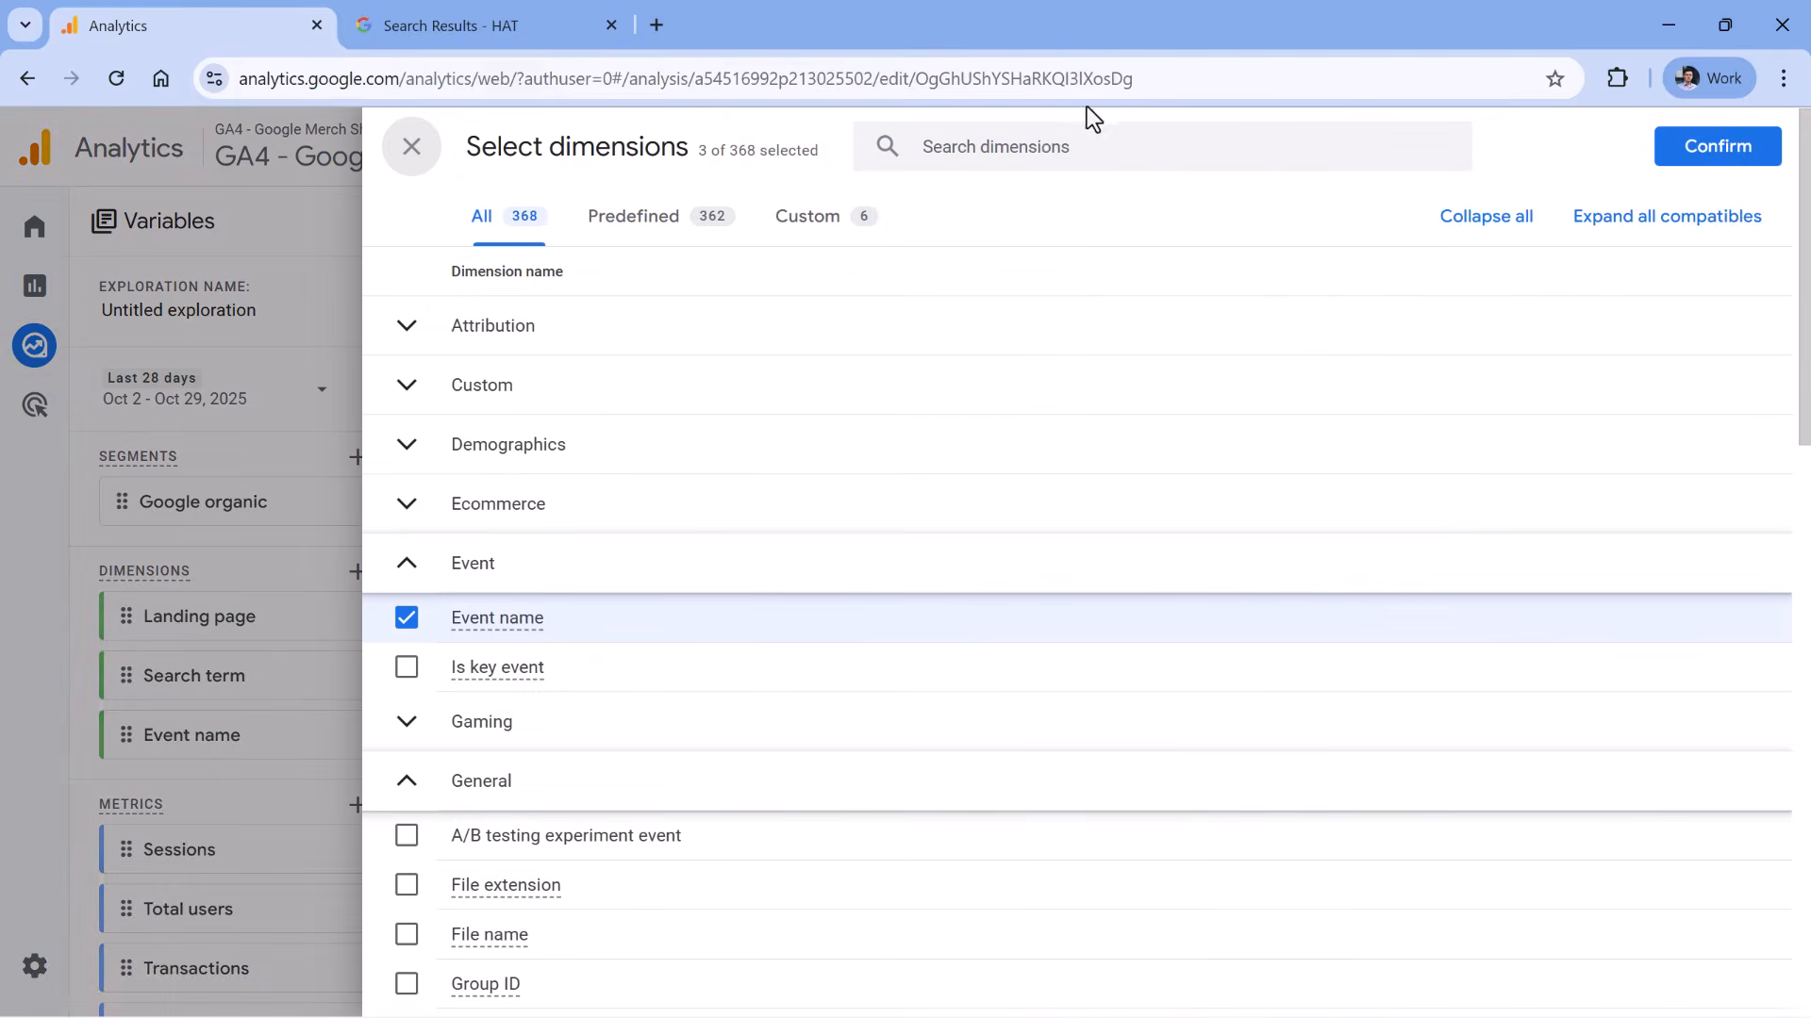
{"action": "type", "text": "session s"}
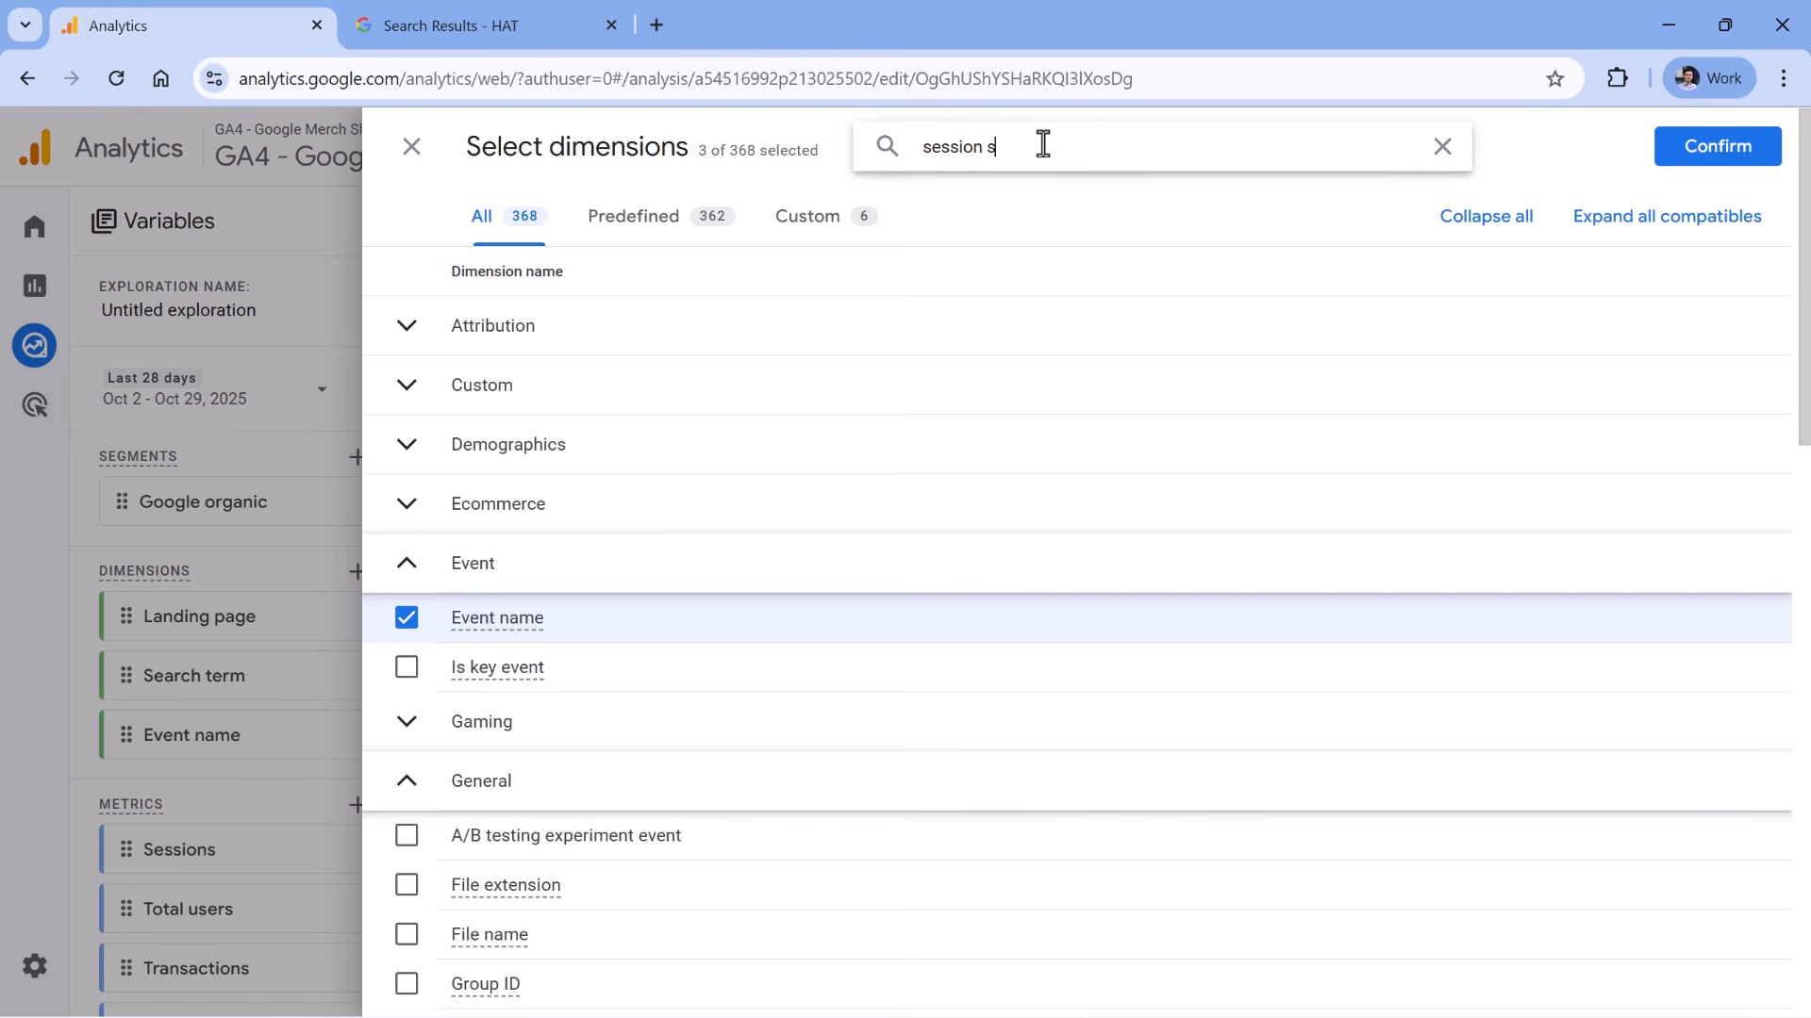
{"action": "type", "text": "ource"}
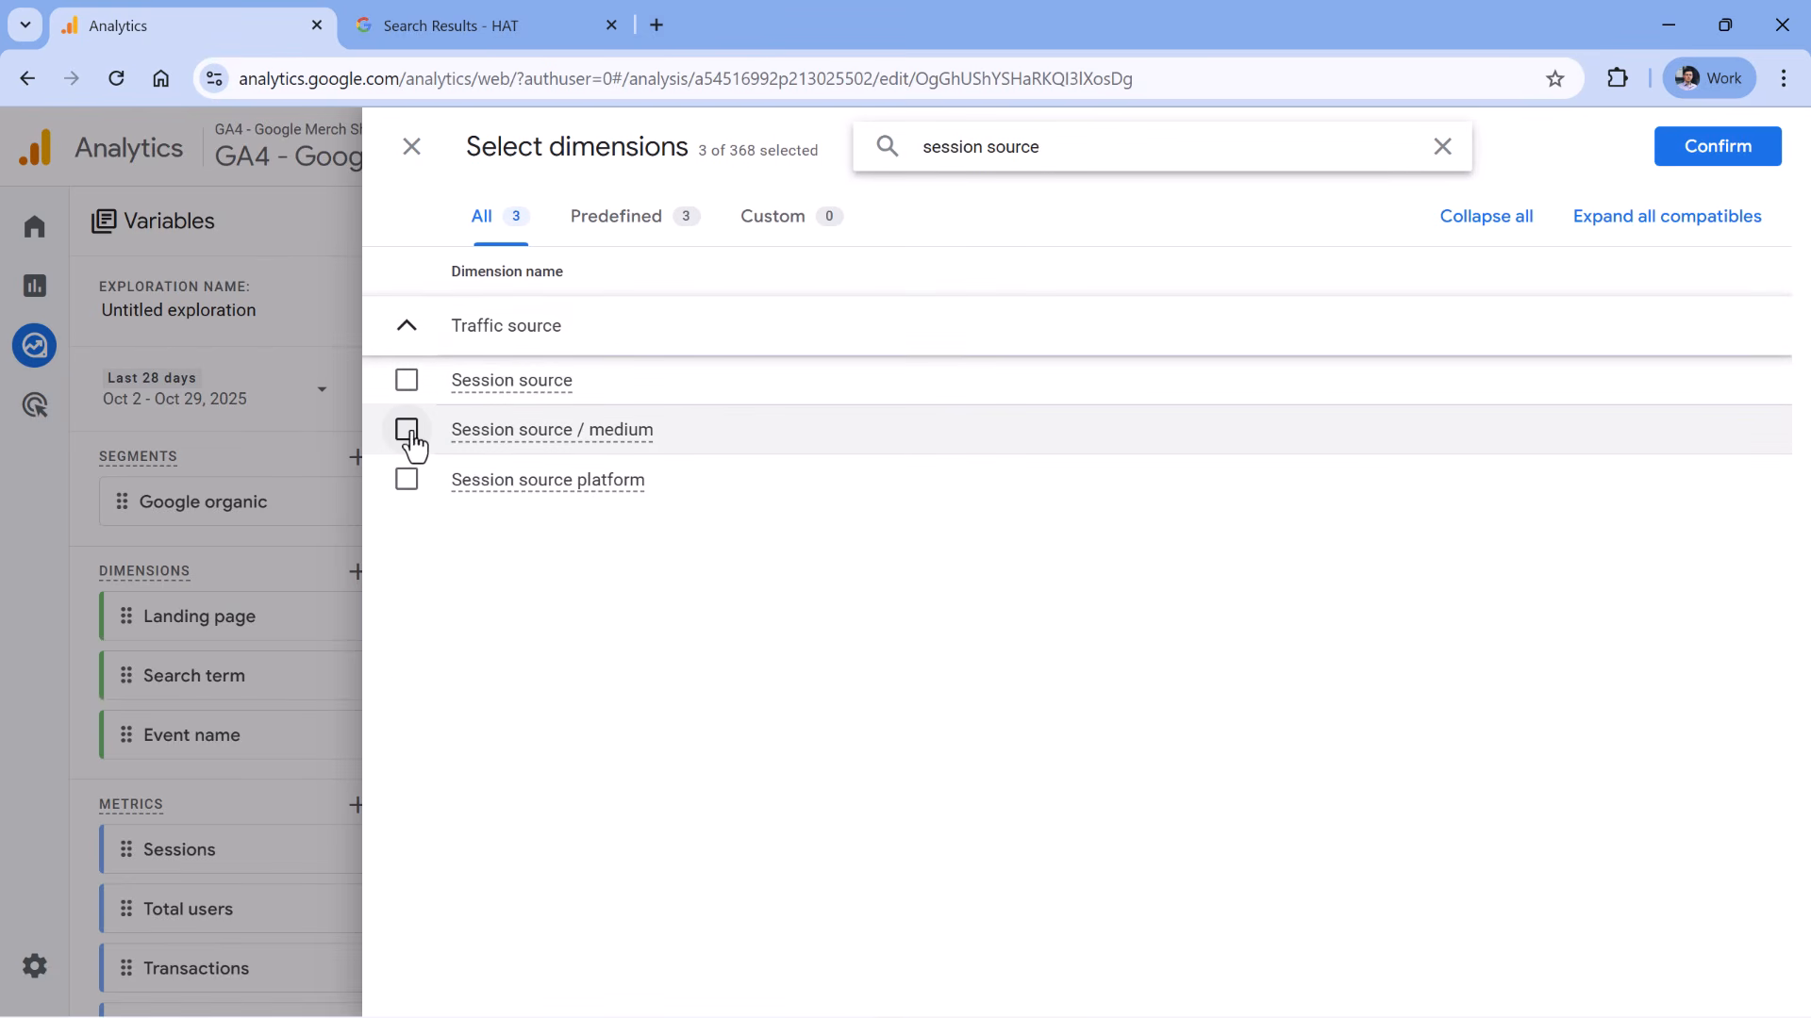
{"action": "left_click", "coordinate": [407, 432]}
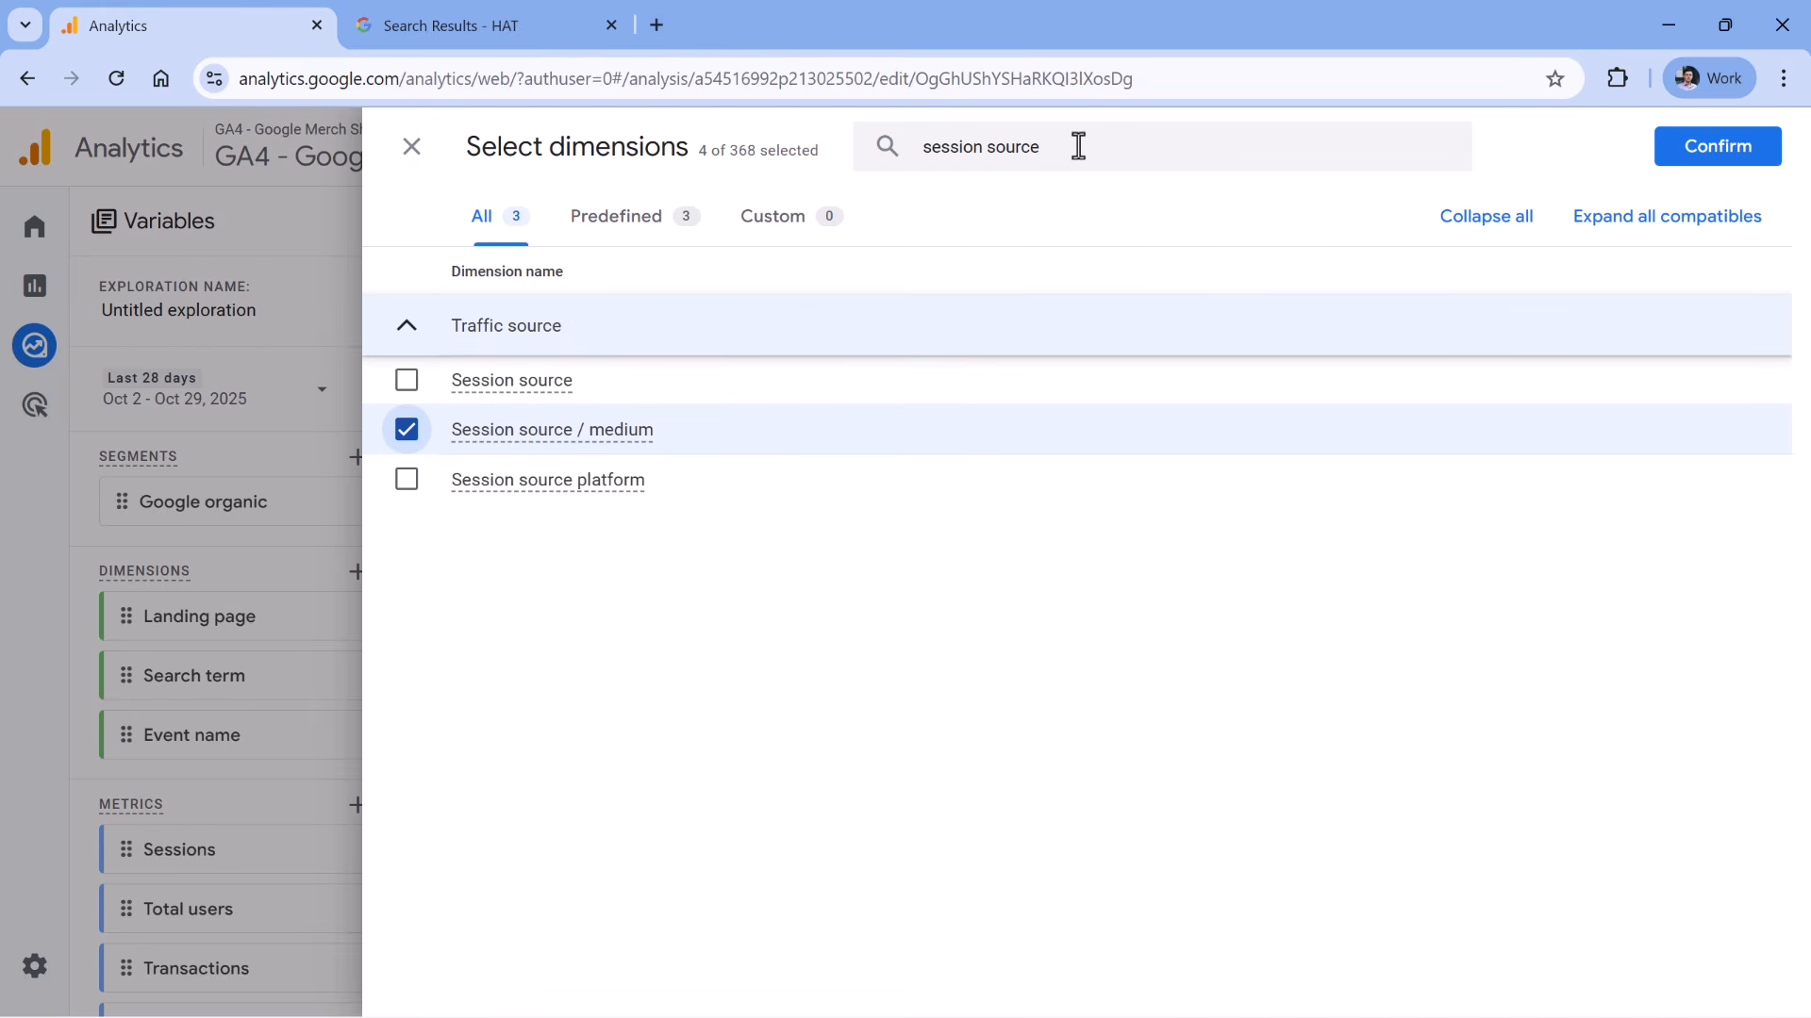
{"action": "double_click", "coordinate": [1043, 146]}
{"action": "type", "text": "campai"}
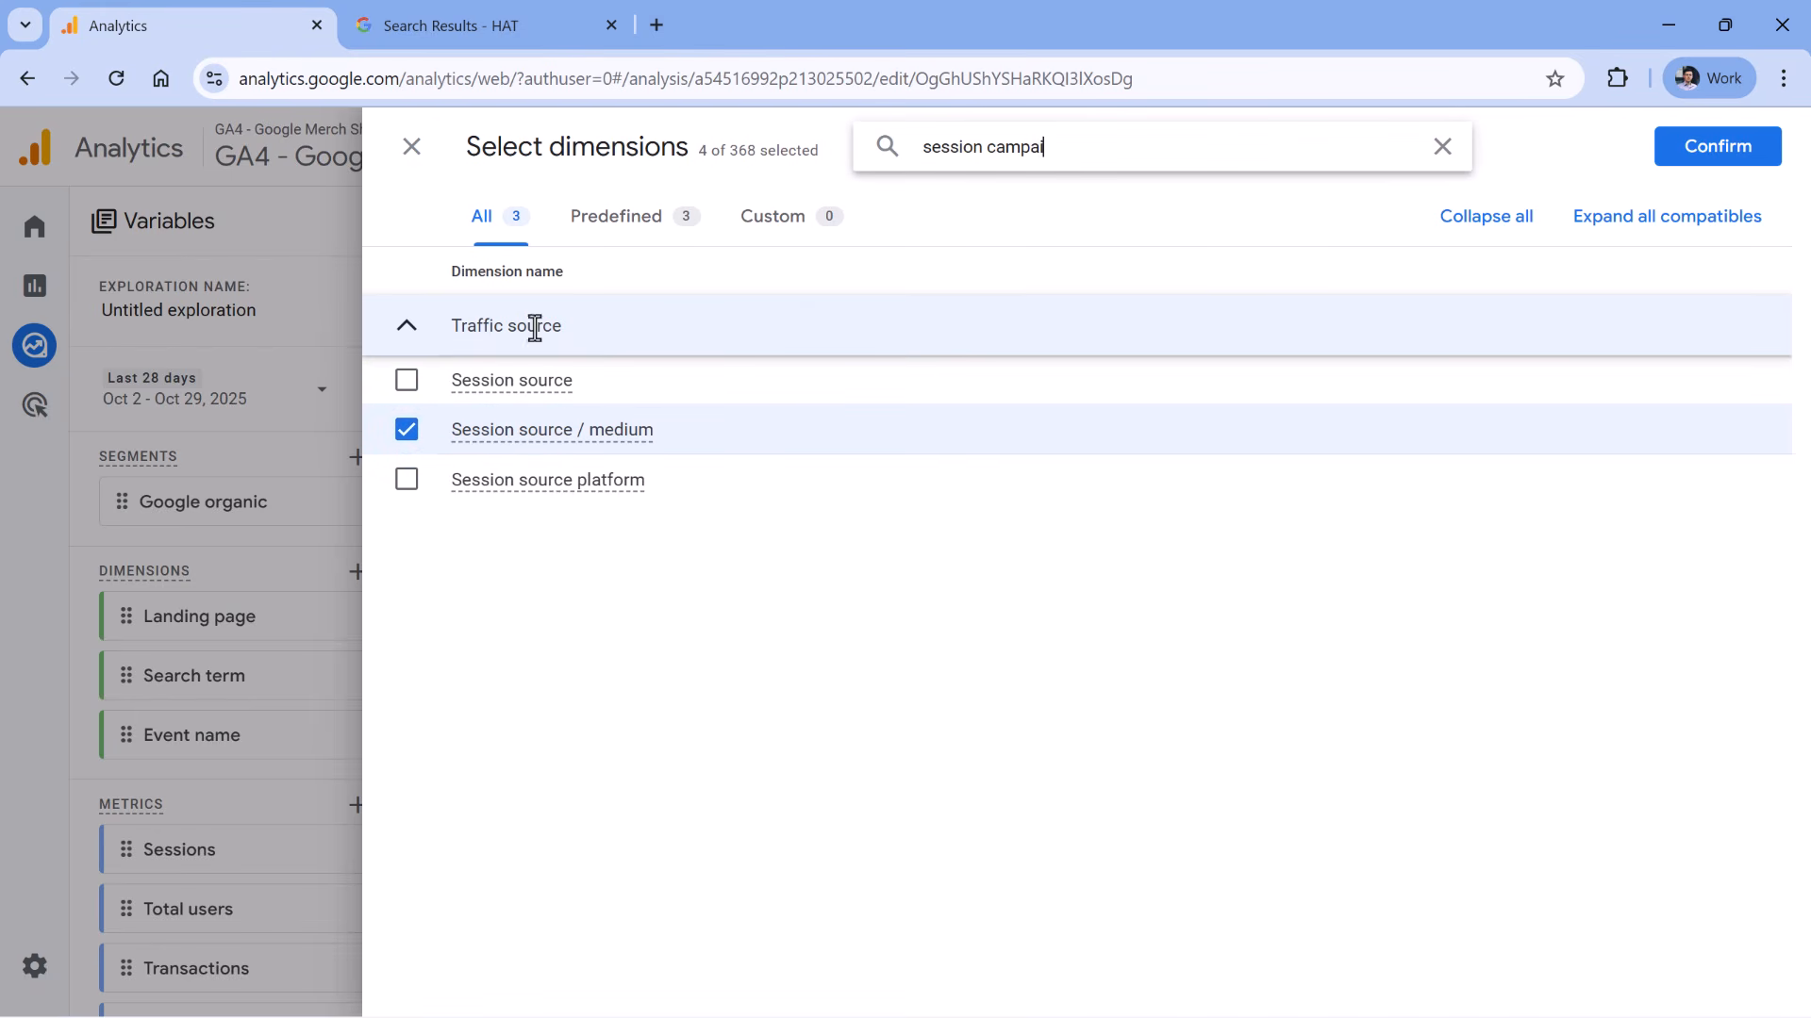
{"action": "left_click", "coordinate": [407, 380]}
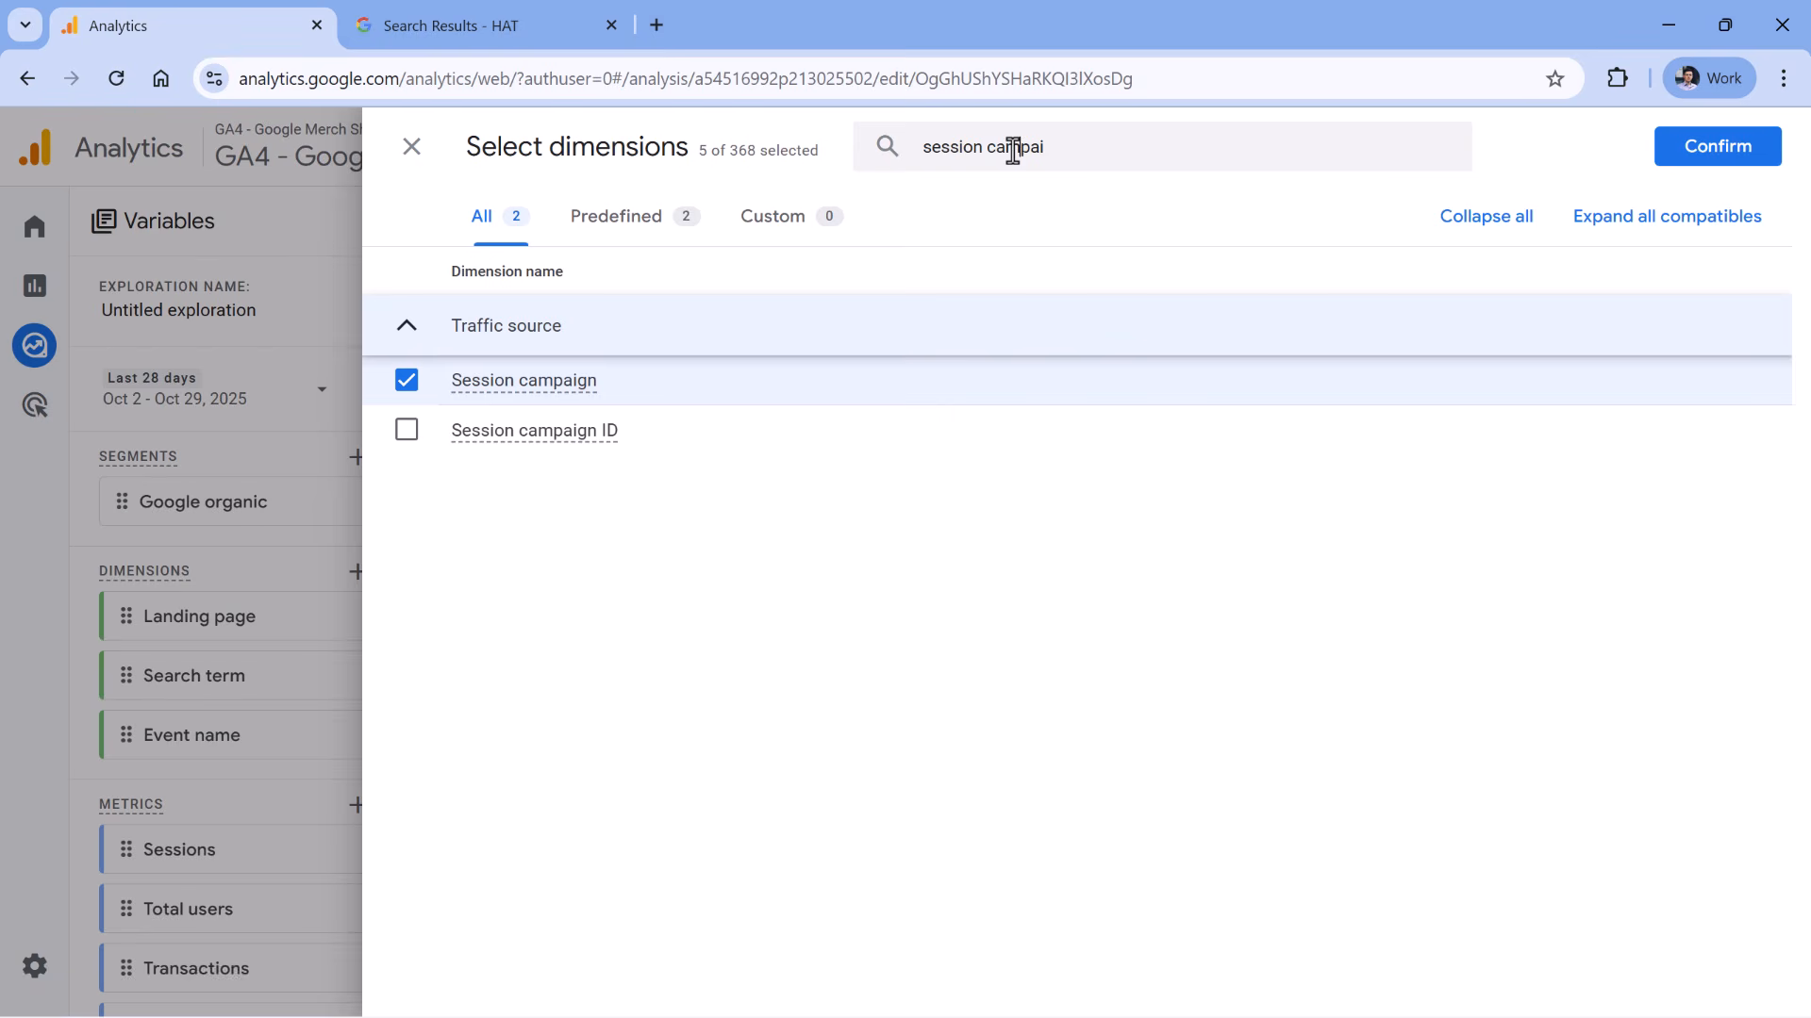
- Find and select the Session manual term and Session manual ad content dimensions, and import all the selected dimensions
{"action": "double_click", "coordinate": [1014, 149]}
{"action": "type", "text": "ta"}
{"action": "key", "text": "BackSpace"}
{"action": "triple_click", "coordinate": [1023, 139]}
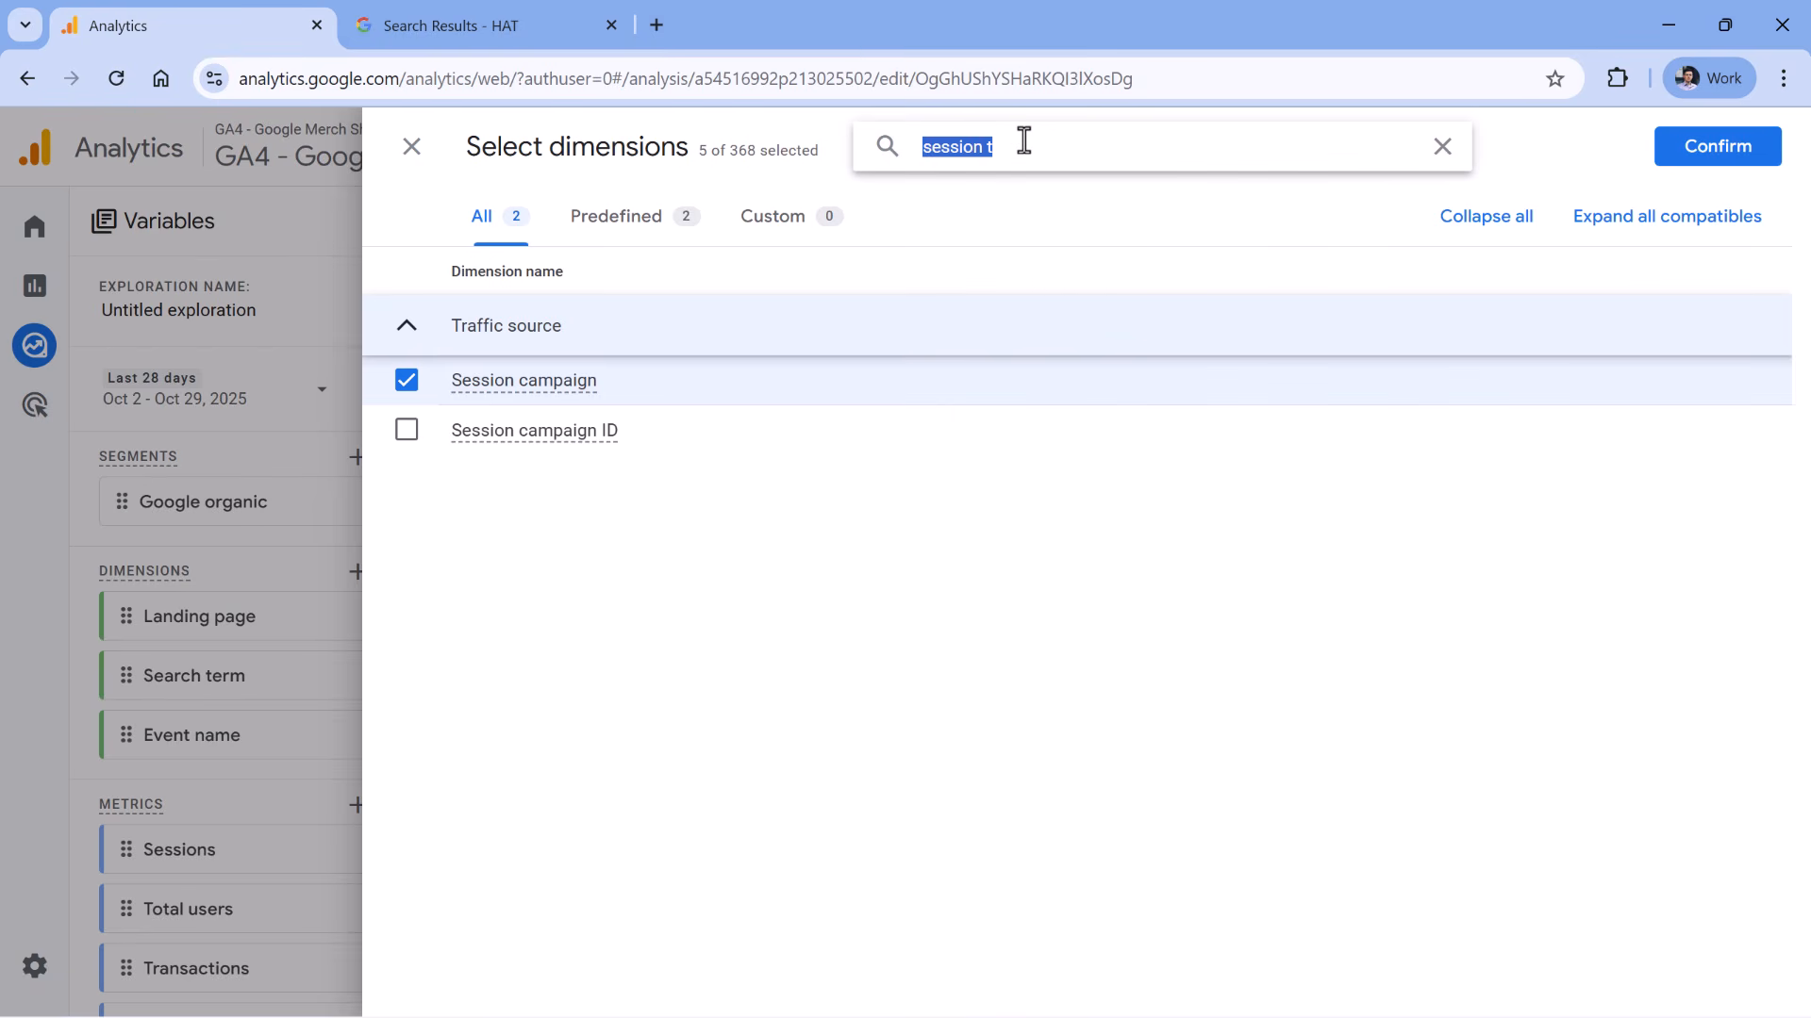
{"action": "type", "text": "term"}
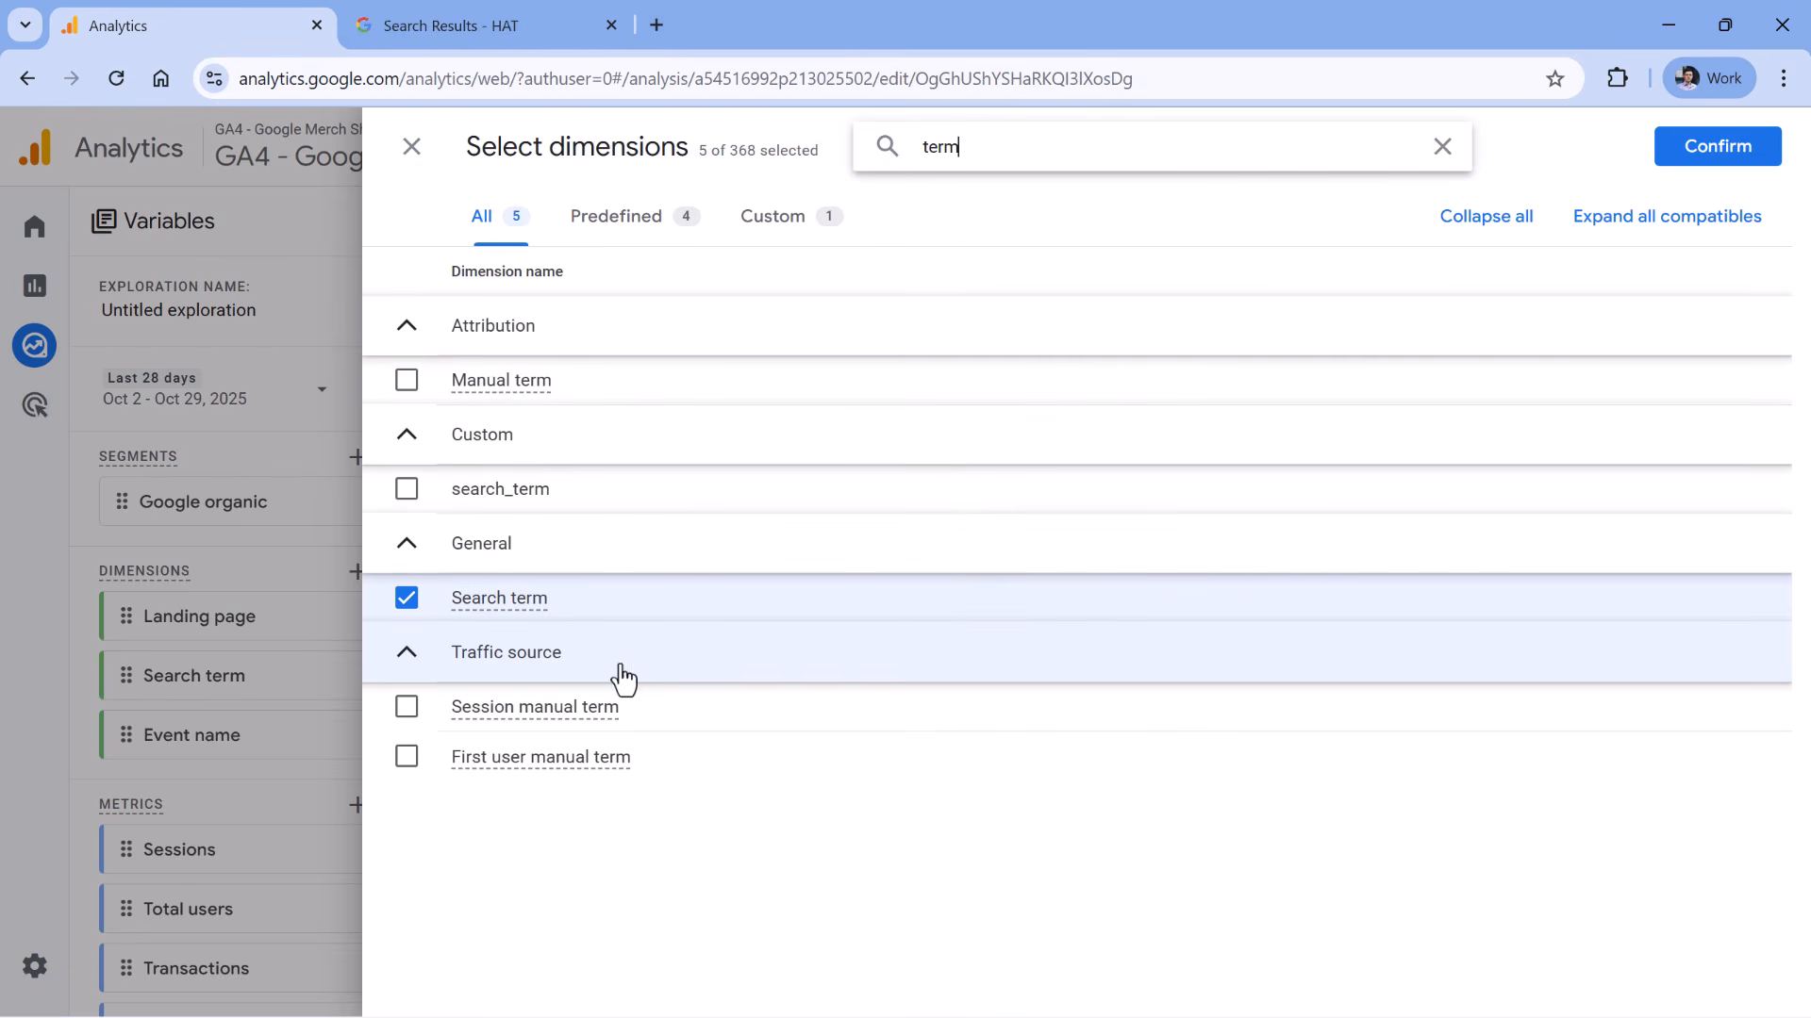
{"action": "left_click", "coordinate": [407, 706]}
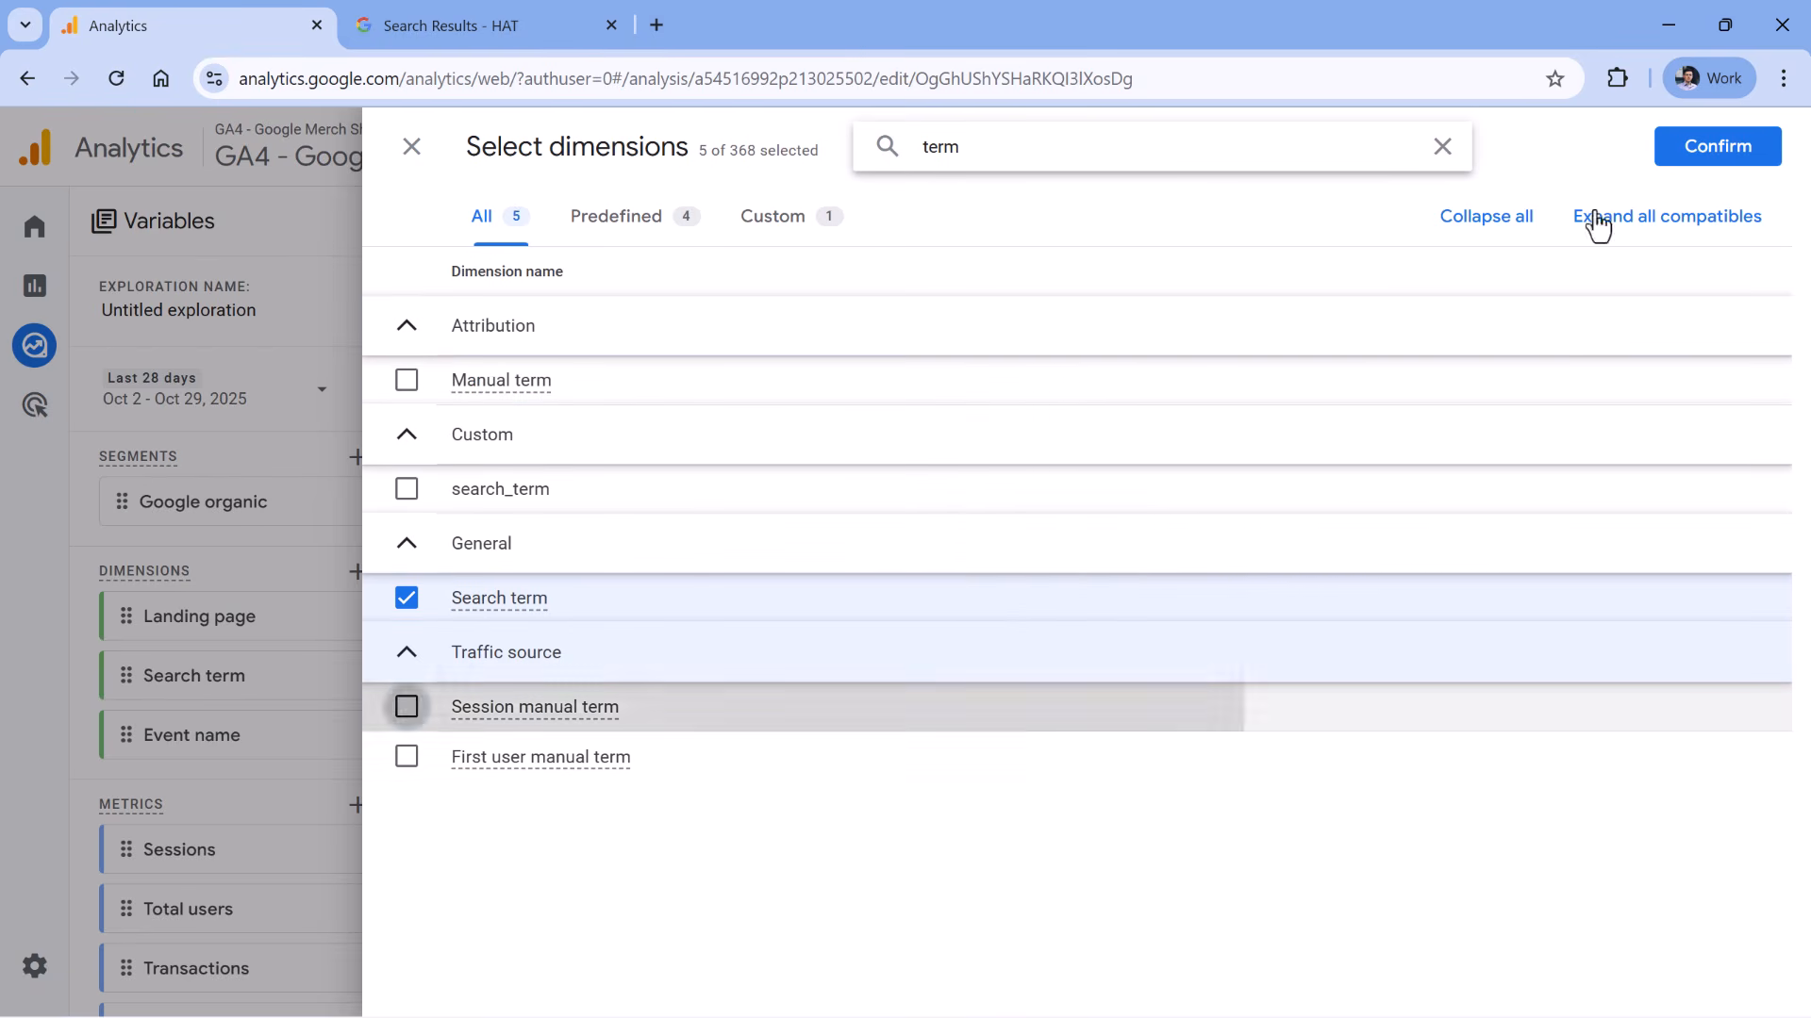
{"action": "double_click", "coordinate": [959, 149]}
{"action": "type", "text": "content"}
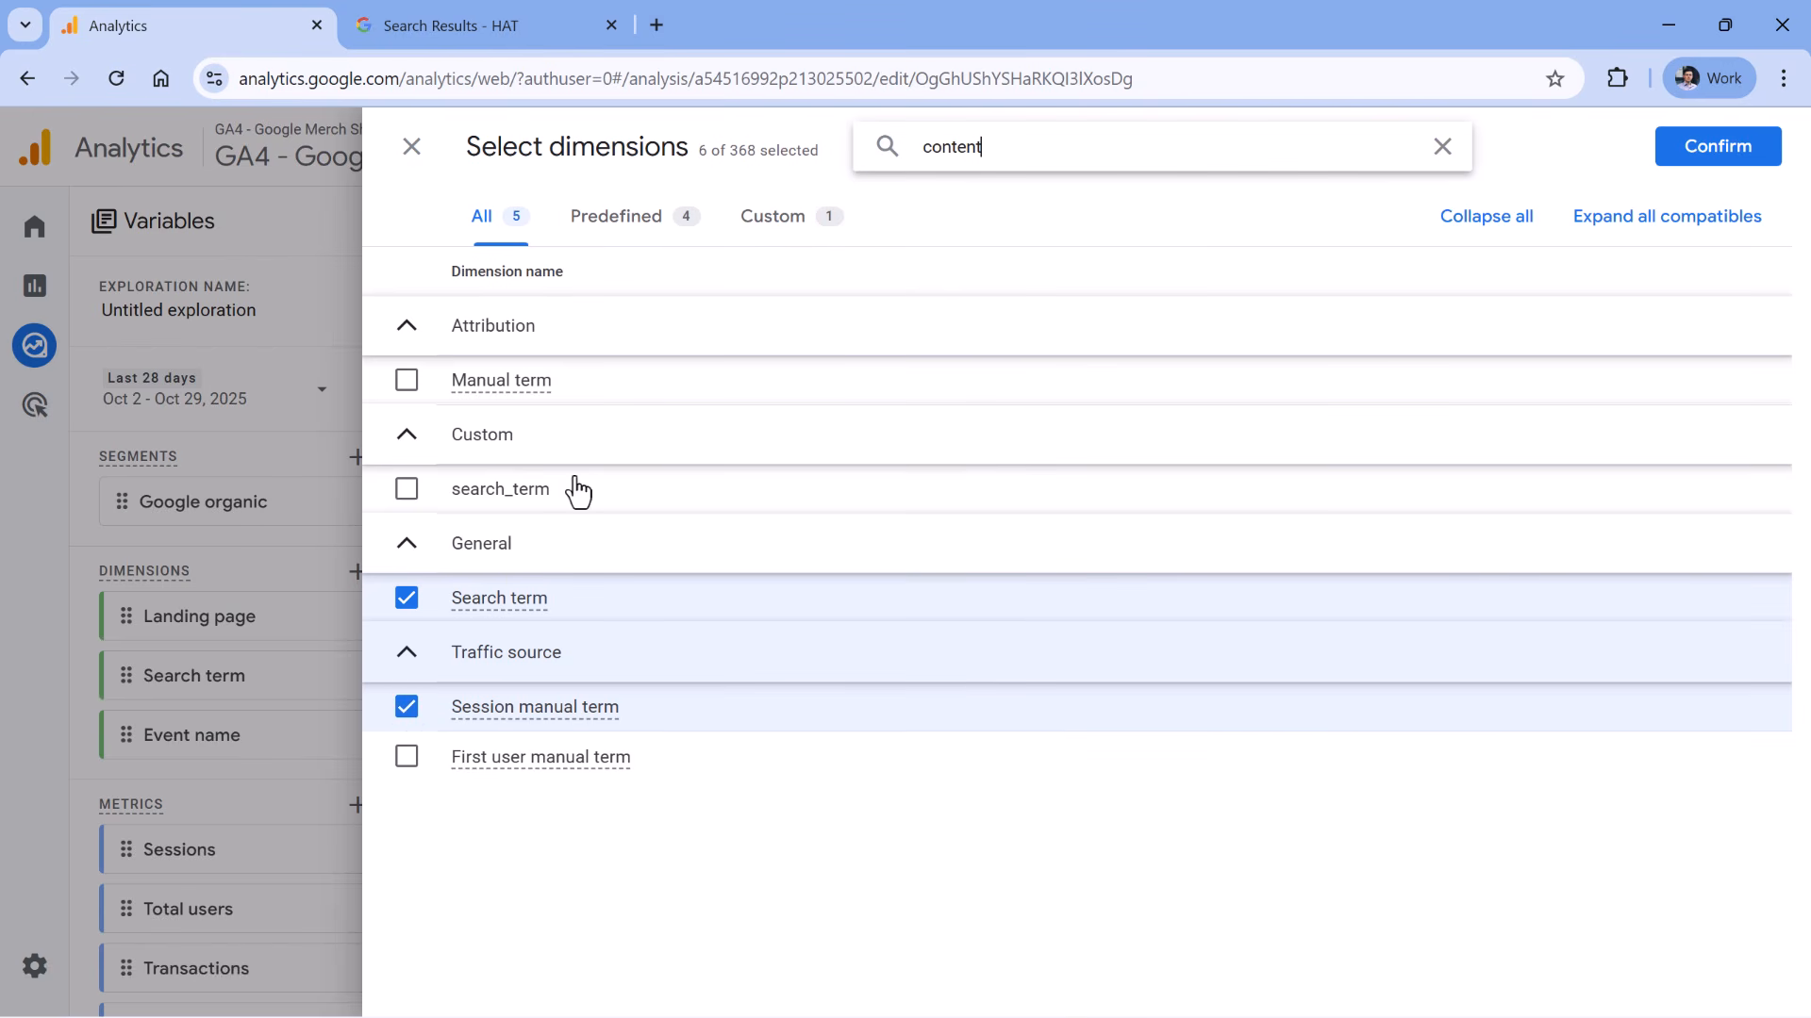
{"action": "left_click", "coordinate": [407, 806]}
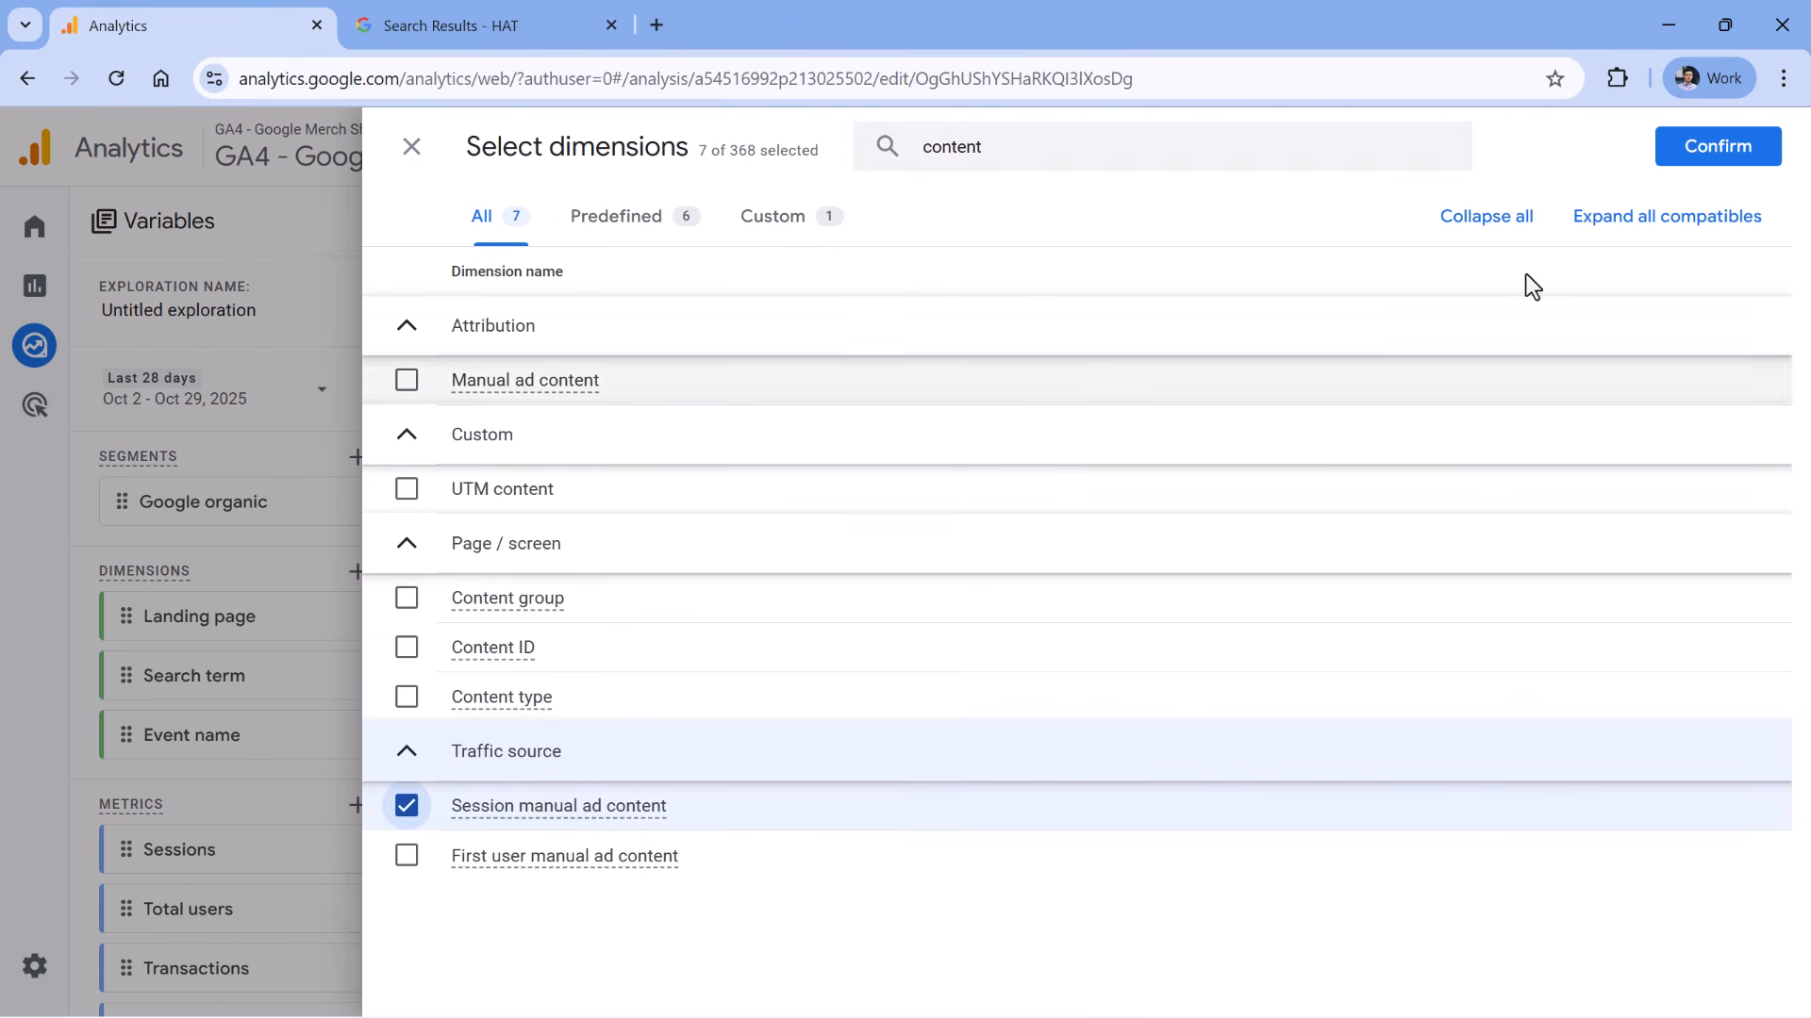
{"action": "left_click", "coordinate": [1717, 147]}
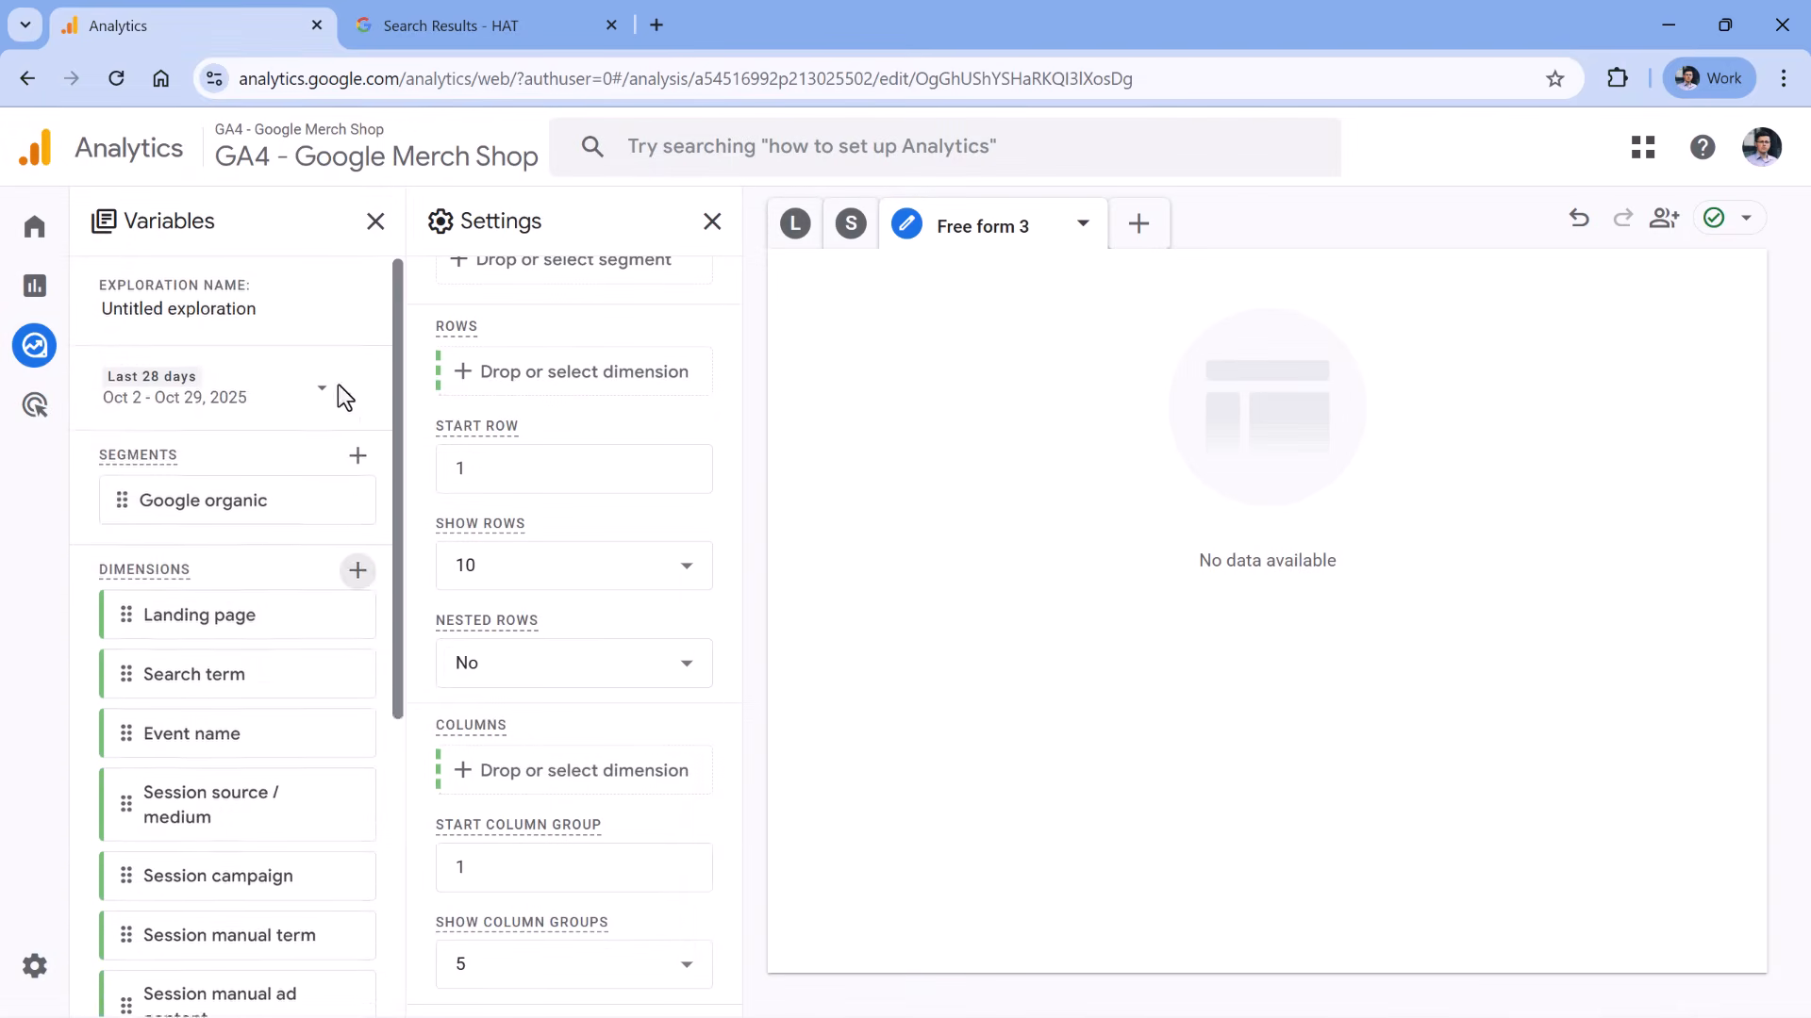
- Add Session source / medium, Session campaign and Session manual ad content as rows of the Free form 3 exploration
{"action": "scroll", "coordinate": [343, 391], "scroll_direction": "down", "scroll_amount": 5}
{"action": "scroll", "coordinate": [437, 311], "scroll_direction": "up", "scroll_amount": 4}
{"action": "scroll", "coordinate": [292, 431], "scroll_direction": "up", "scroll_amount": 3}
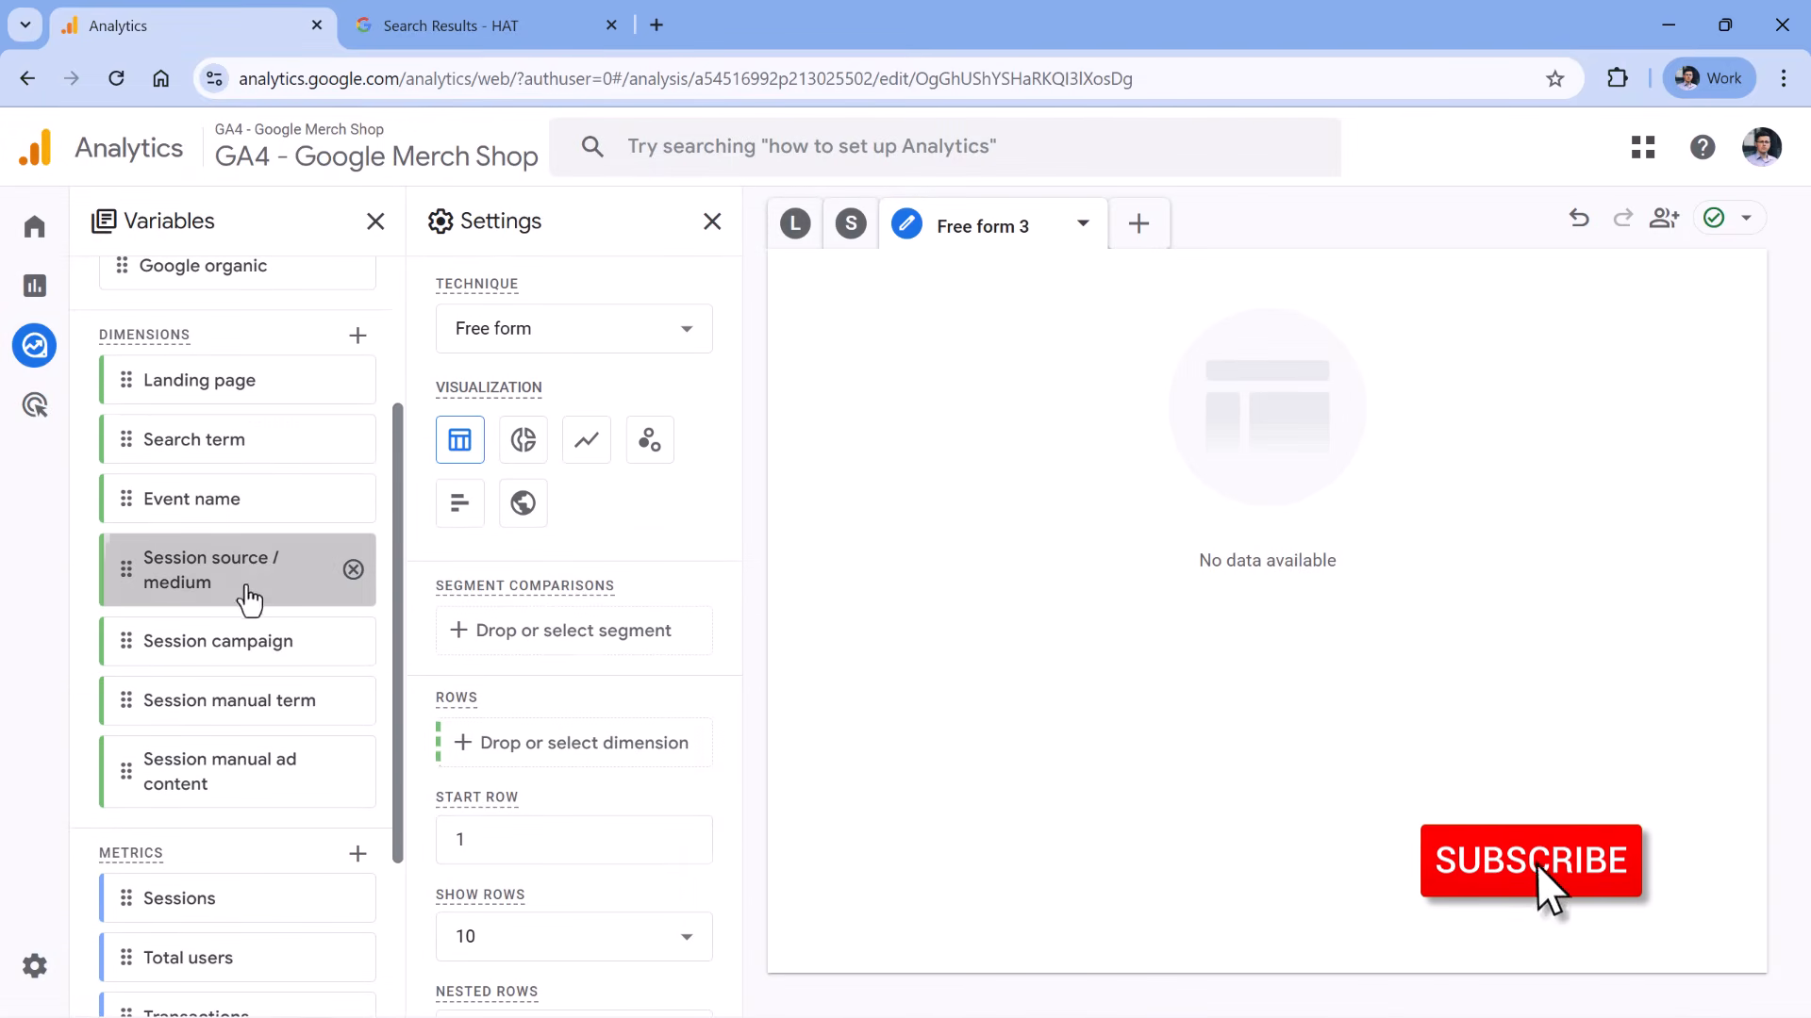
{"action": "double_click", "coordinate": [251, 594]}
{"action": "double_click", "coordinate": [325, 636]}
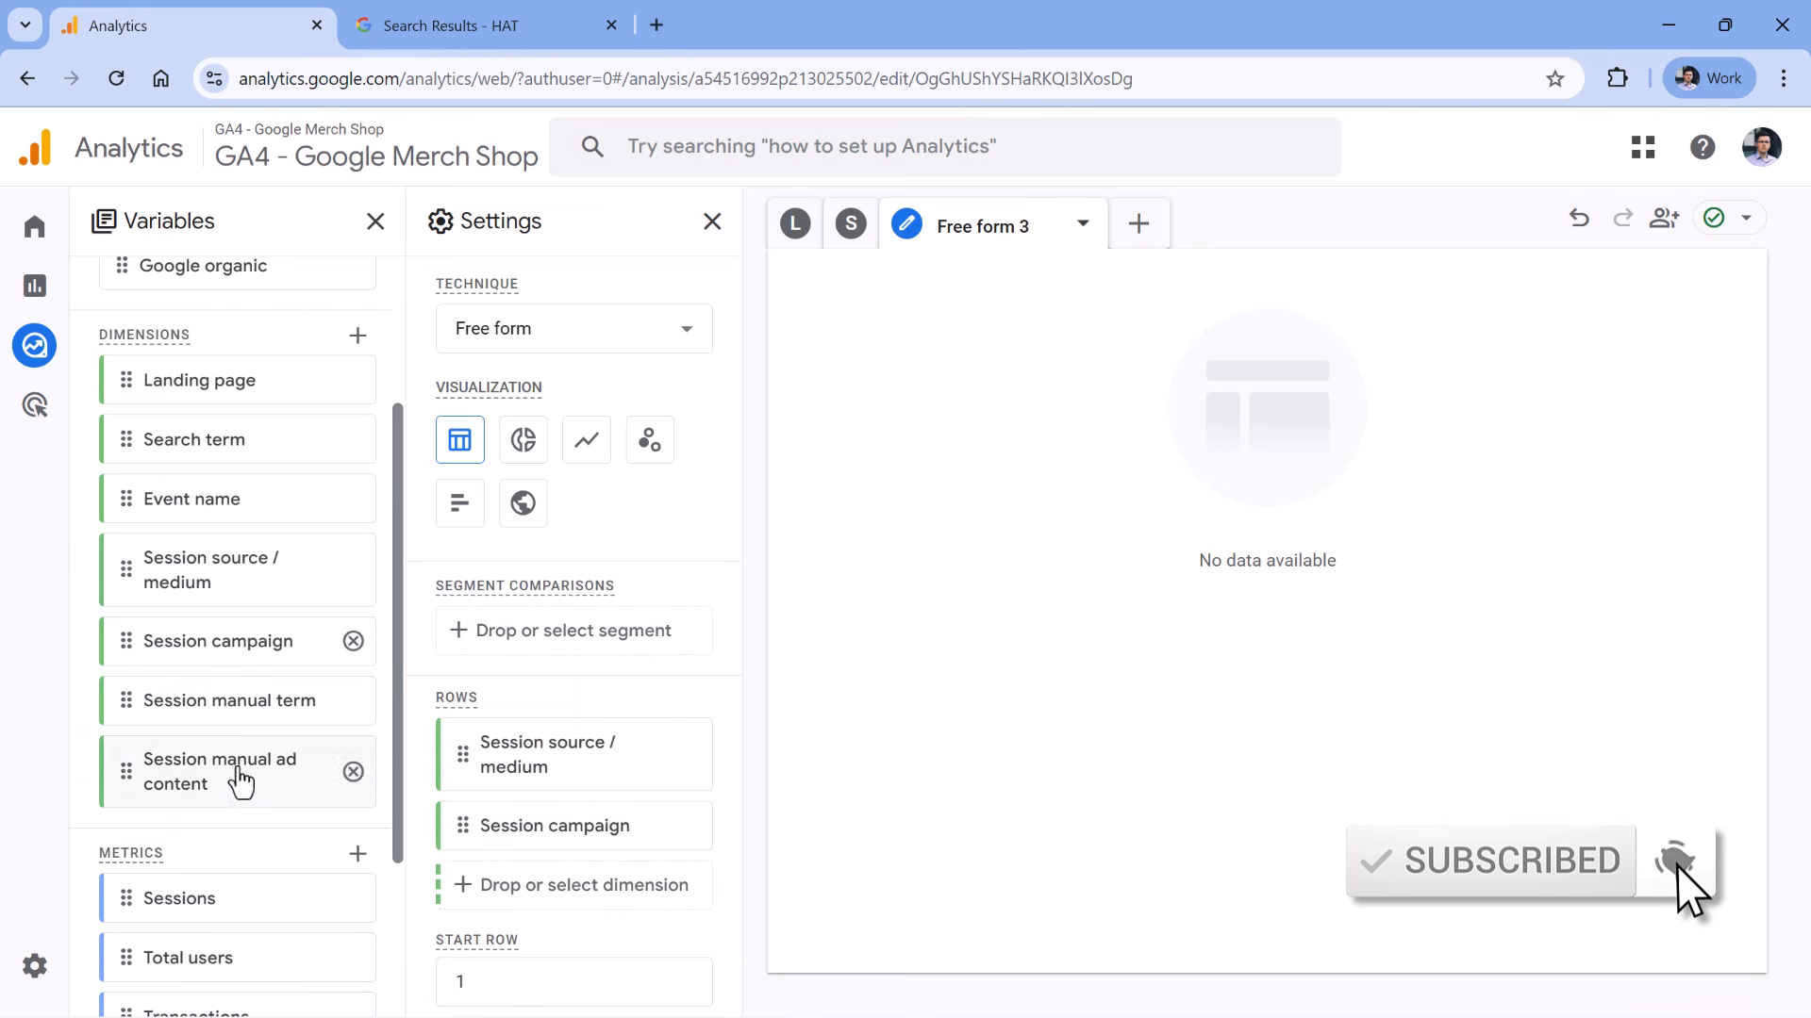
{"action": "double_click", "coordinate": [243, 776]}
{"action": "scroll", "coordinate": [243, 557], "scroll_direction": "down", "scroll_amount": 2}
{"action": "scroll", "coordinate": [243, 559], "scroll_direction": "down", "scroll_amount": 1}
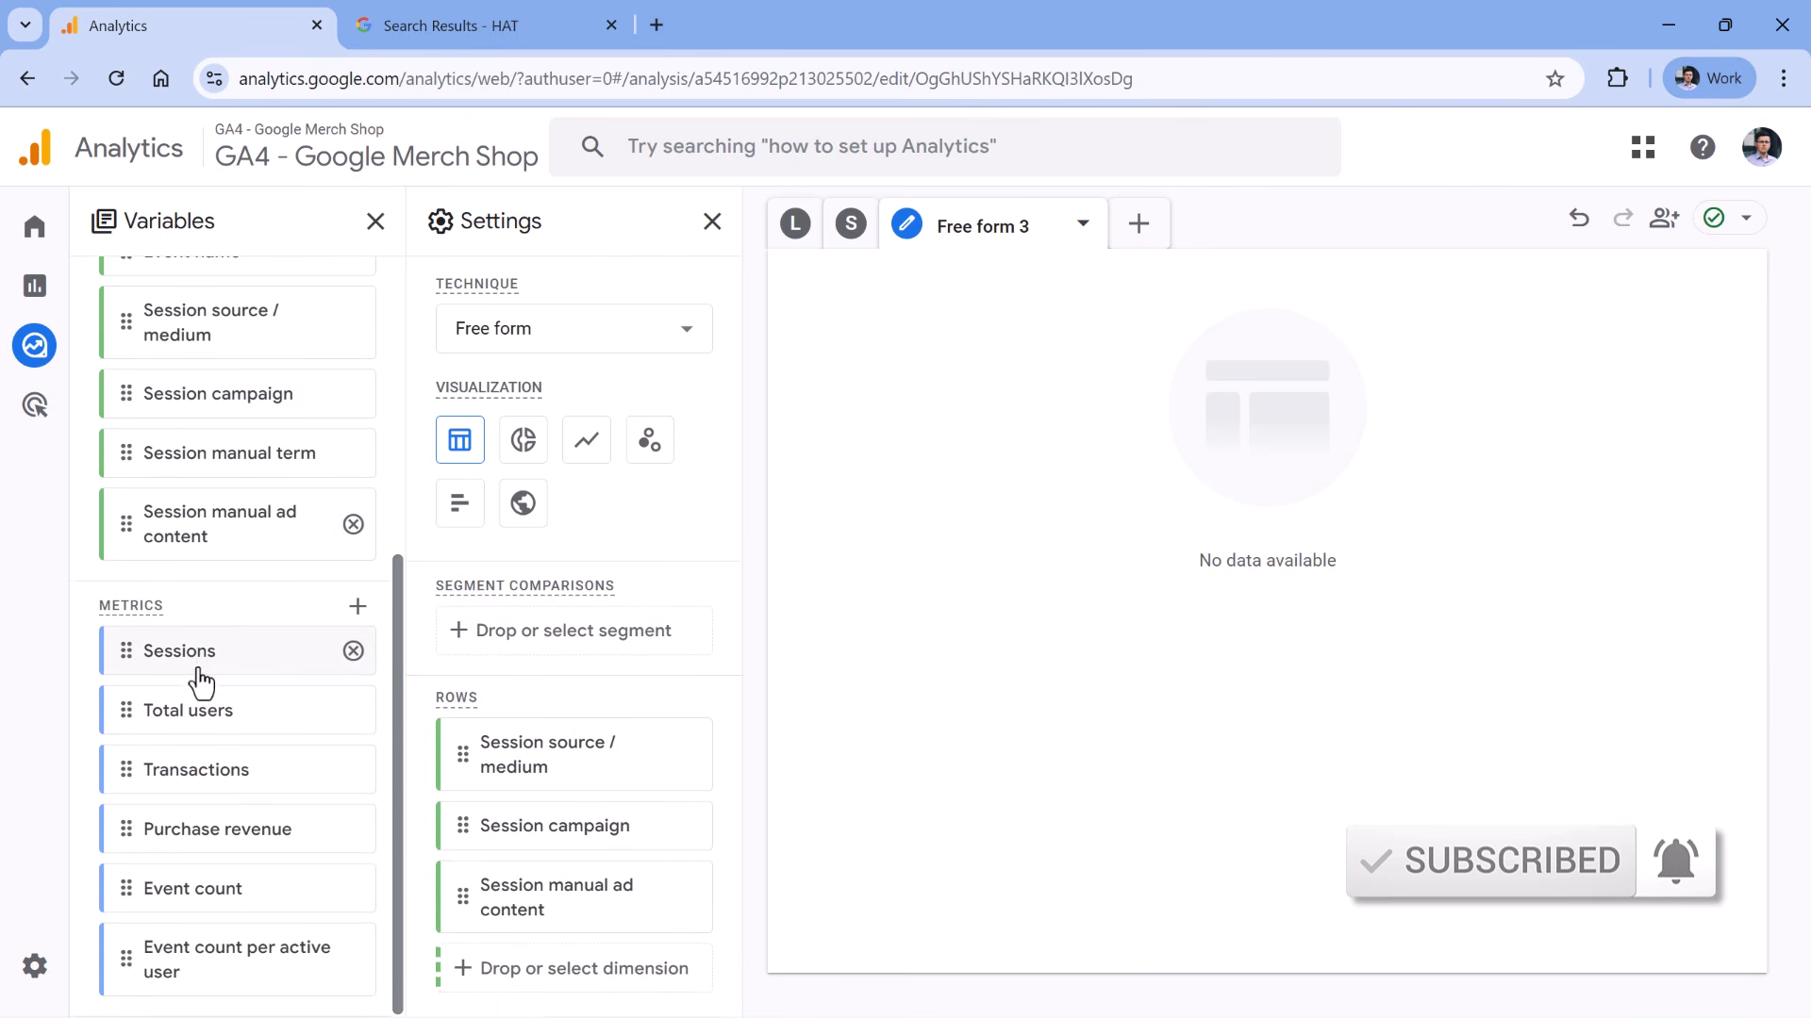
- Add Sessions, Total users, Transactions and Purchase revenue as values of the Free form 3 exploration
{"action": "double_click", "coordinate": [193, 661]}
{"action": "double_click", "coordinate": [124, 706]}
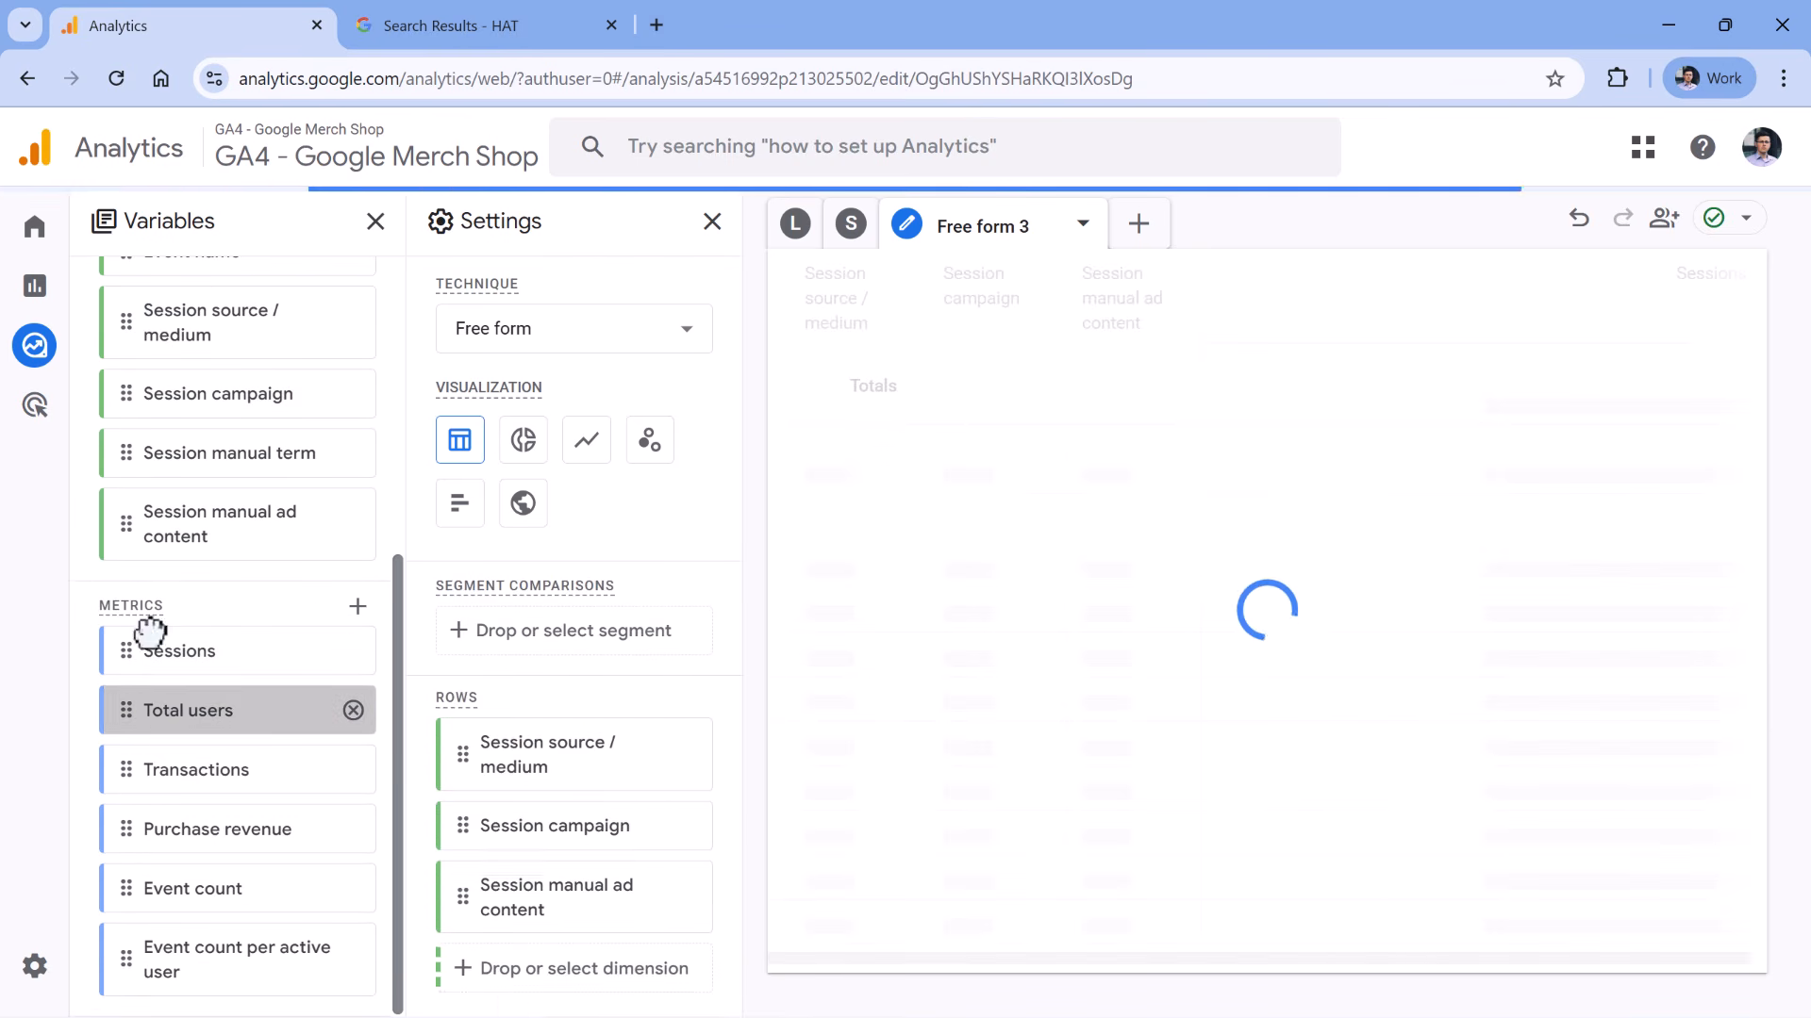
{"action": "double_click", "coordinate": [217, 783]}
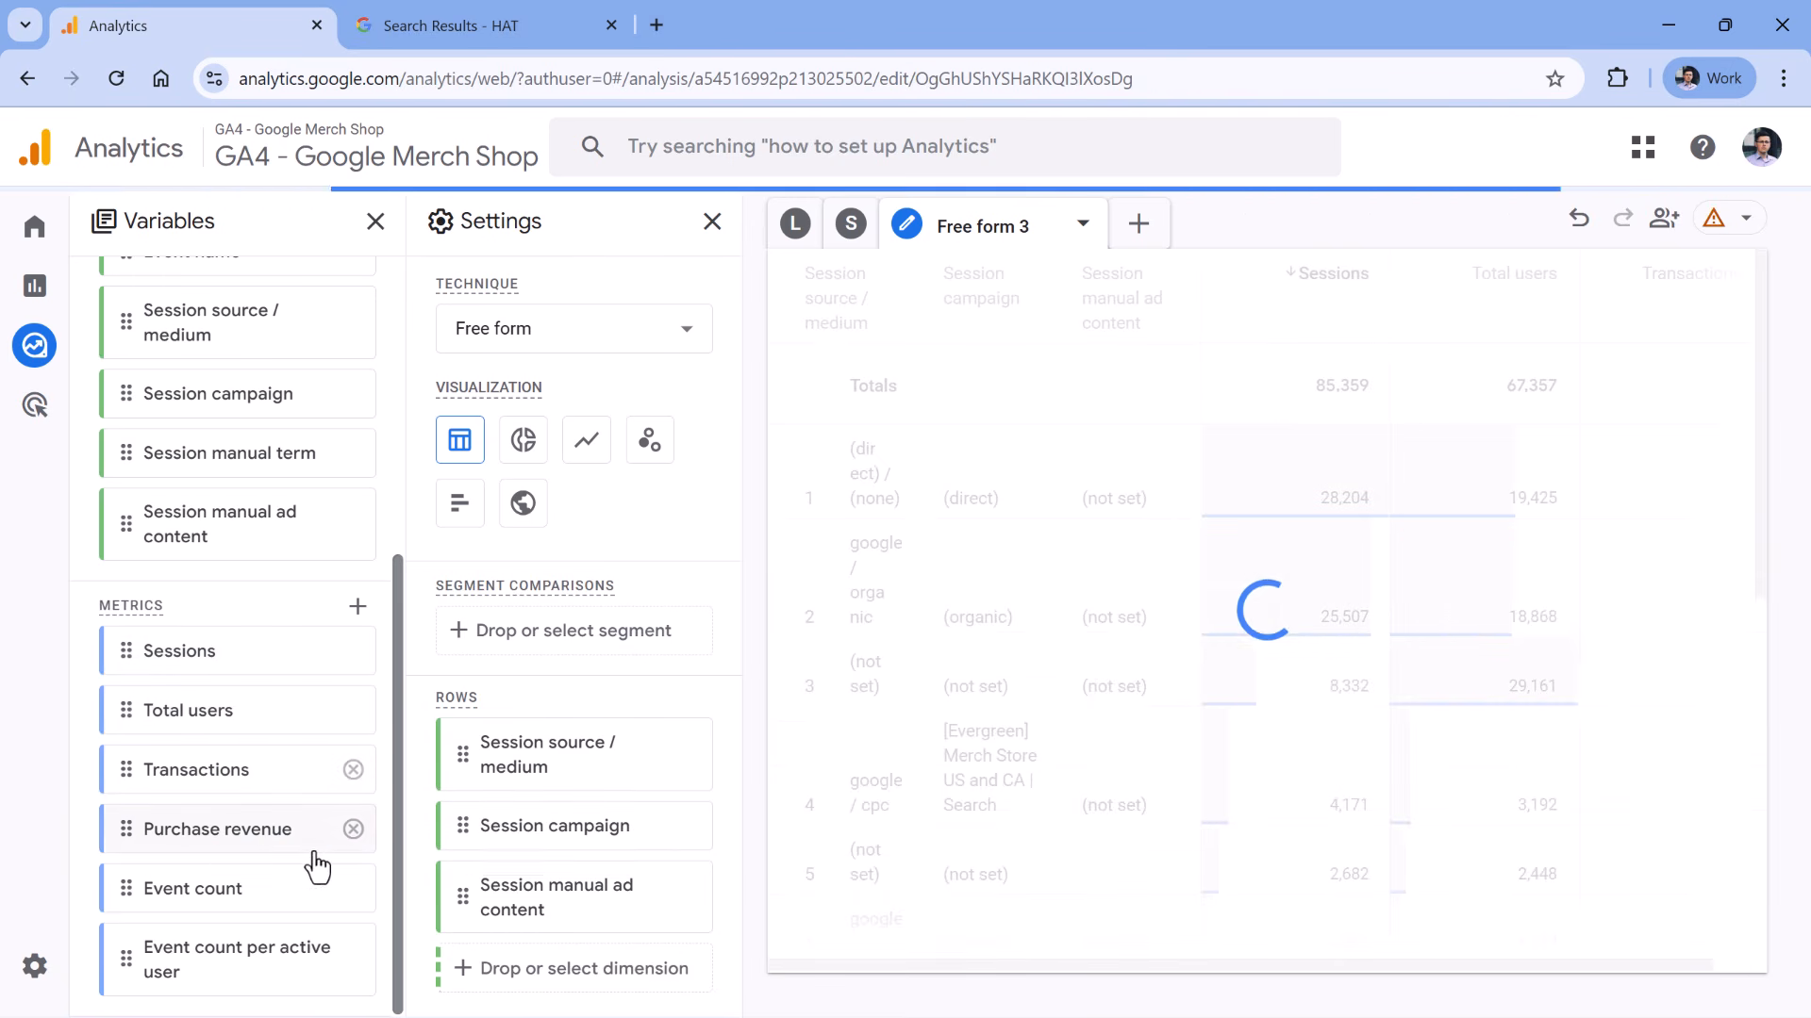
{"action": "double_click", "coordinate": [229, 842]}
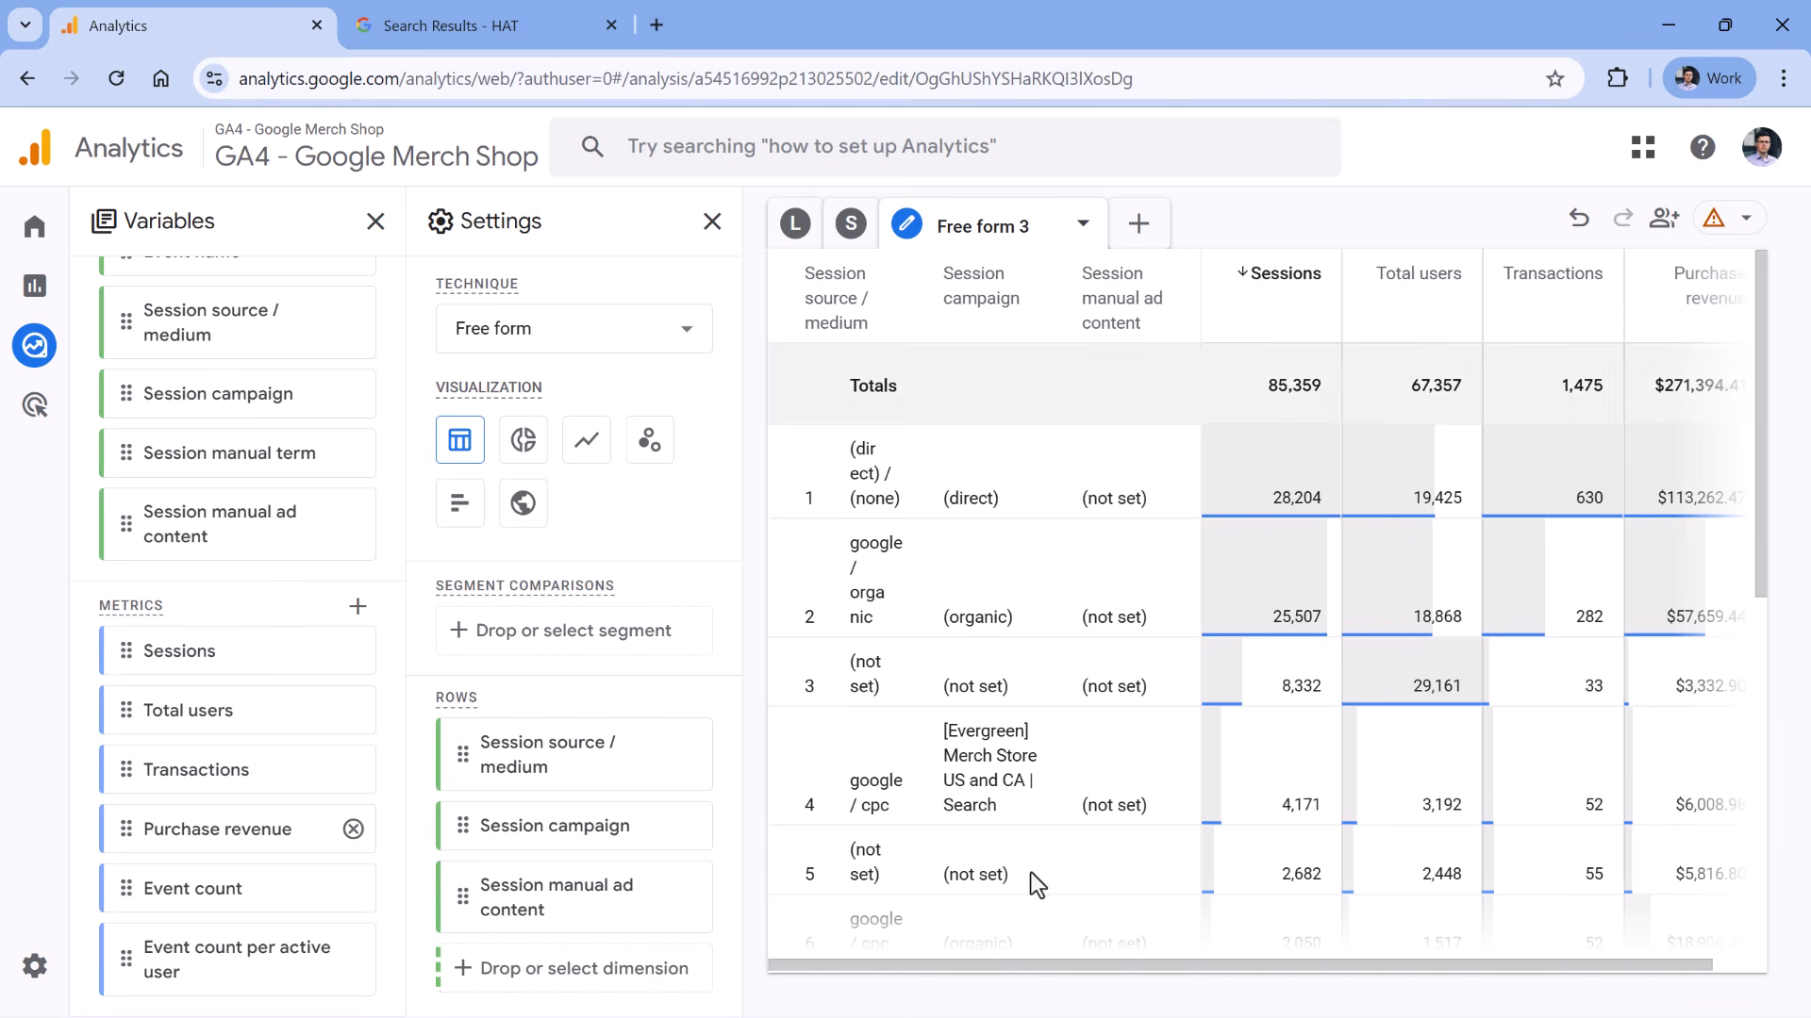
{"action": "left_click_drag", "start_coordinate": [987, 970], "coordinate": [943, 956]}
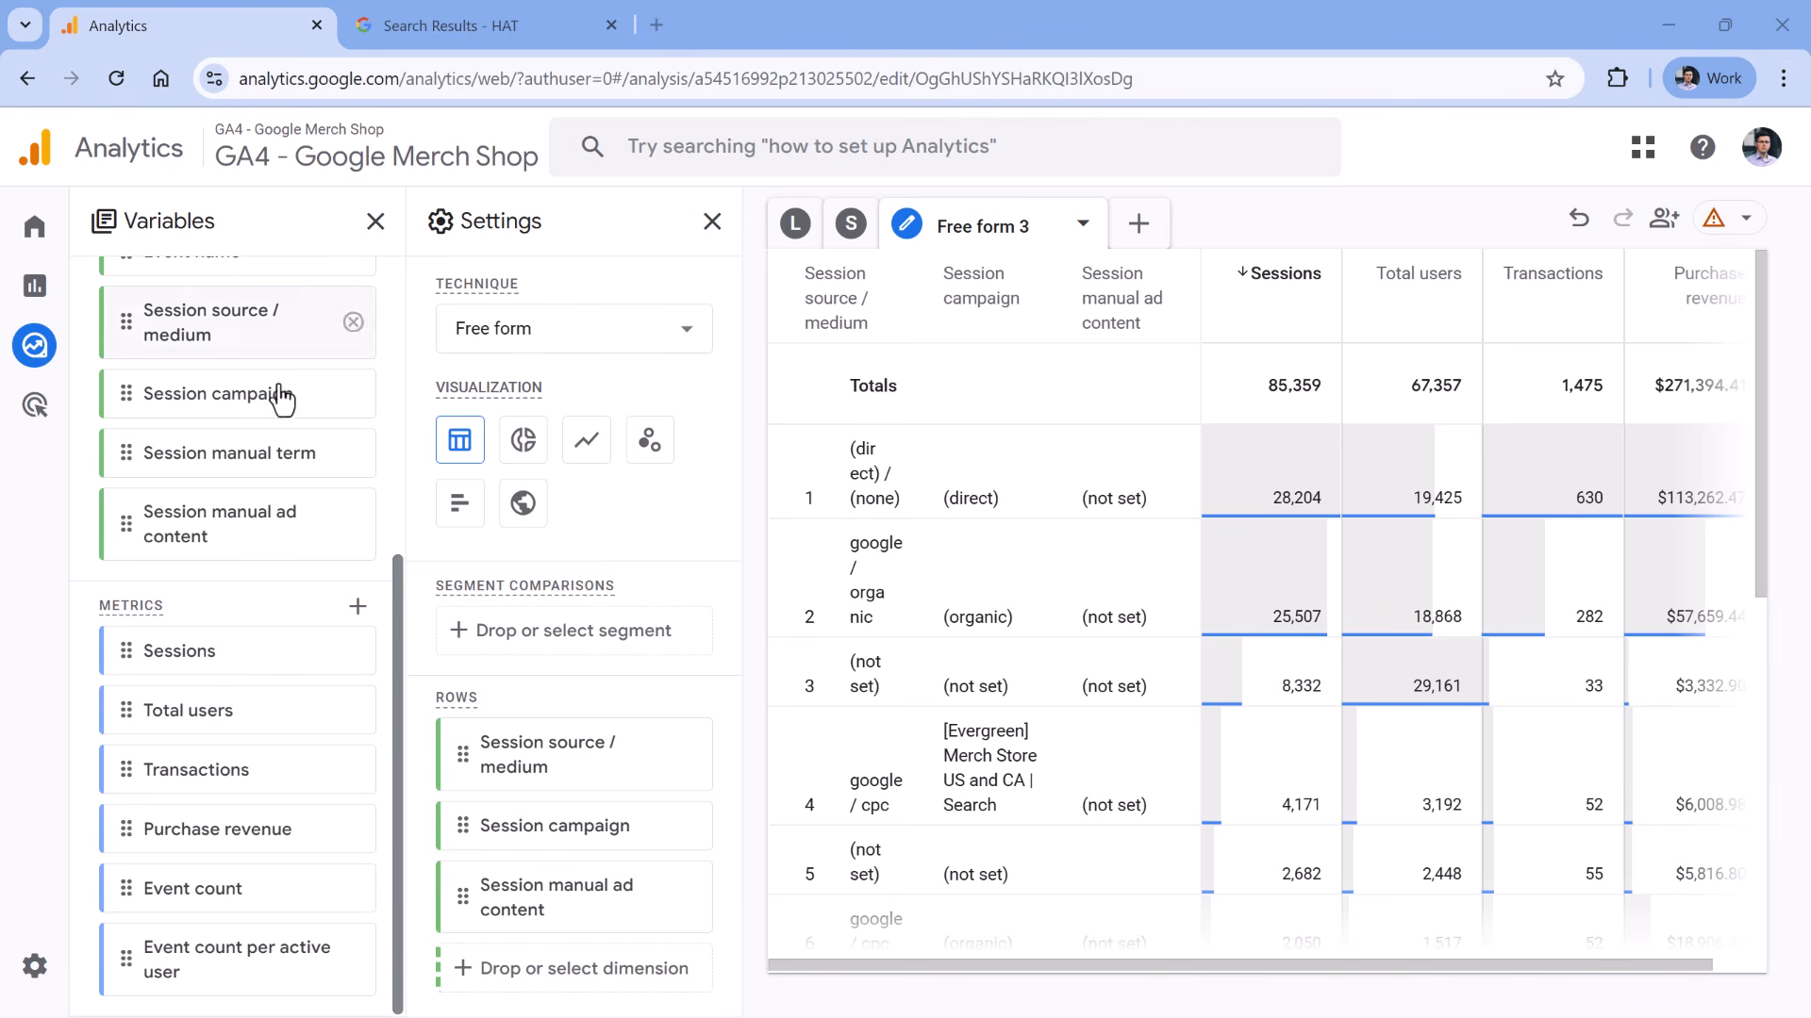
- Create a custom session segment with a condition on Session source / medium and open its filter settings
{"action": "scroll", "coordinate": [367, 396], "scroll_direction": "up", "scroll_amount": 5}
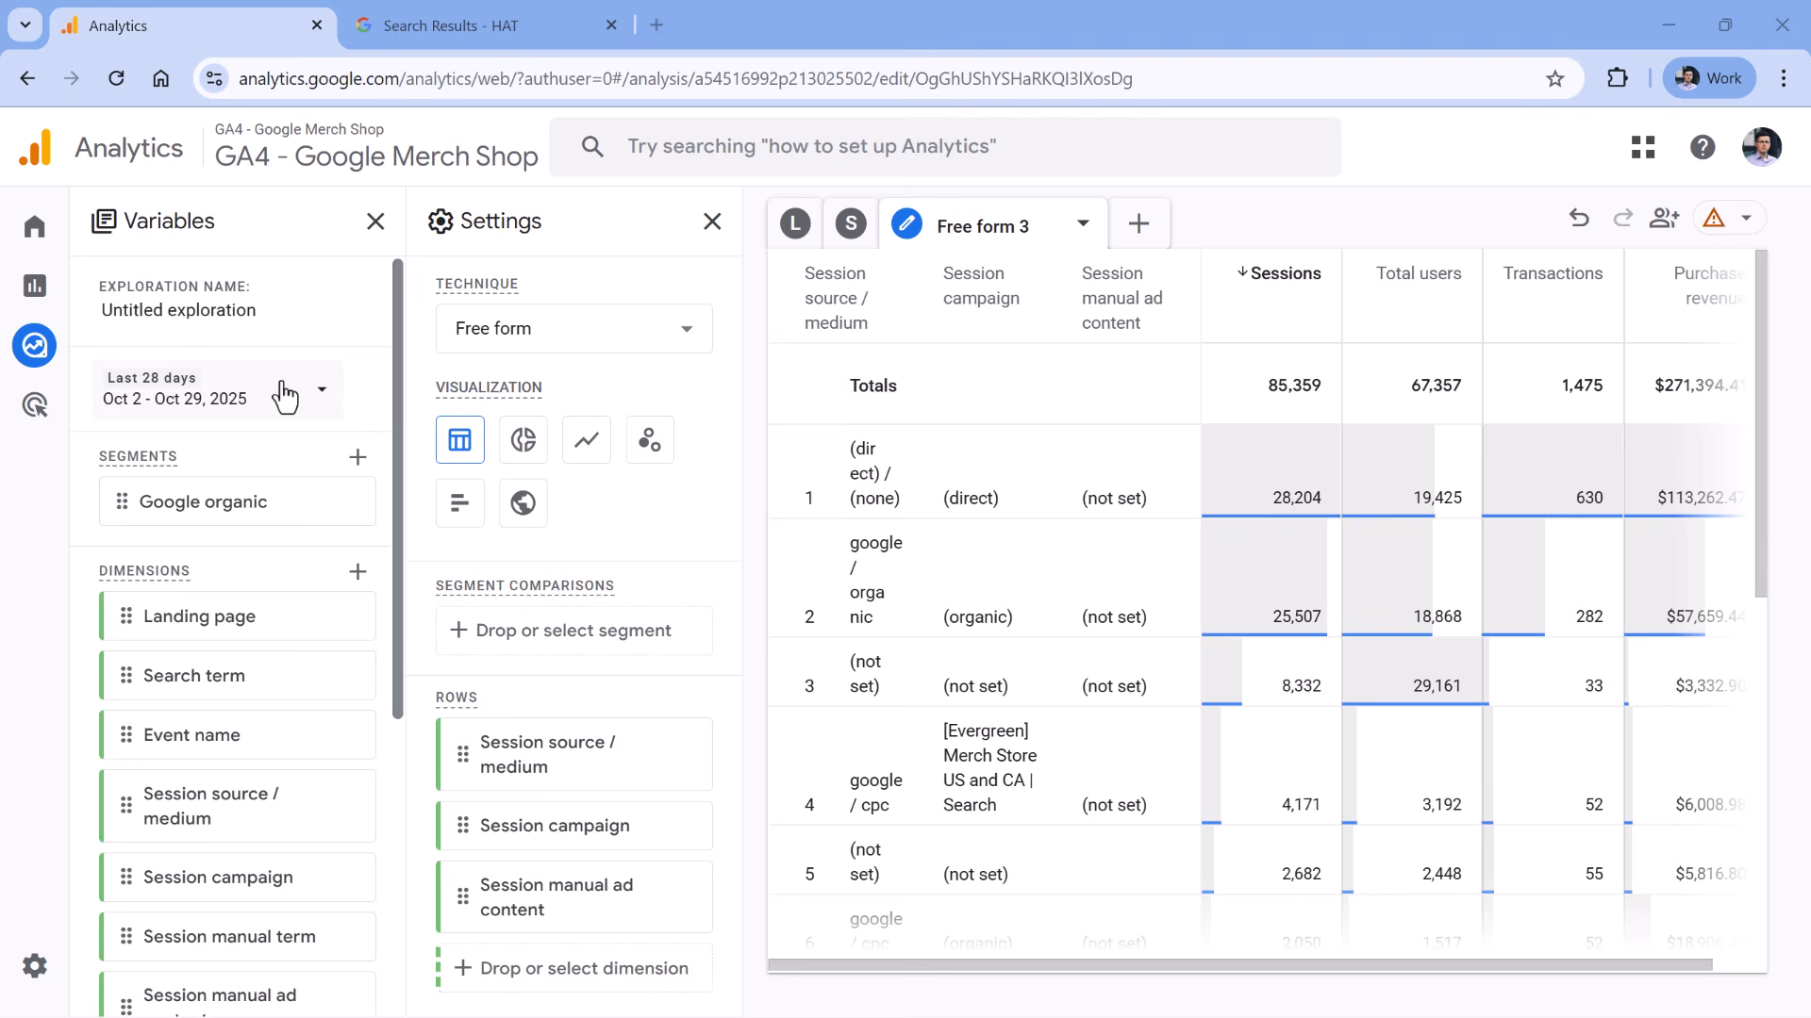
{"action": "left_click", "coordinate": [357, 458]}
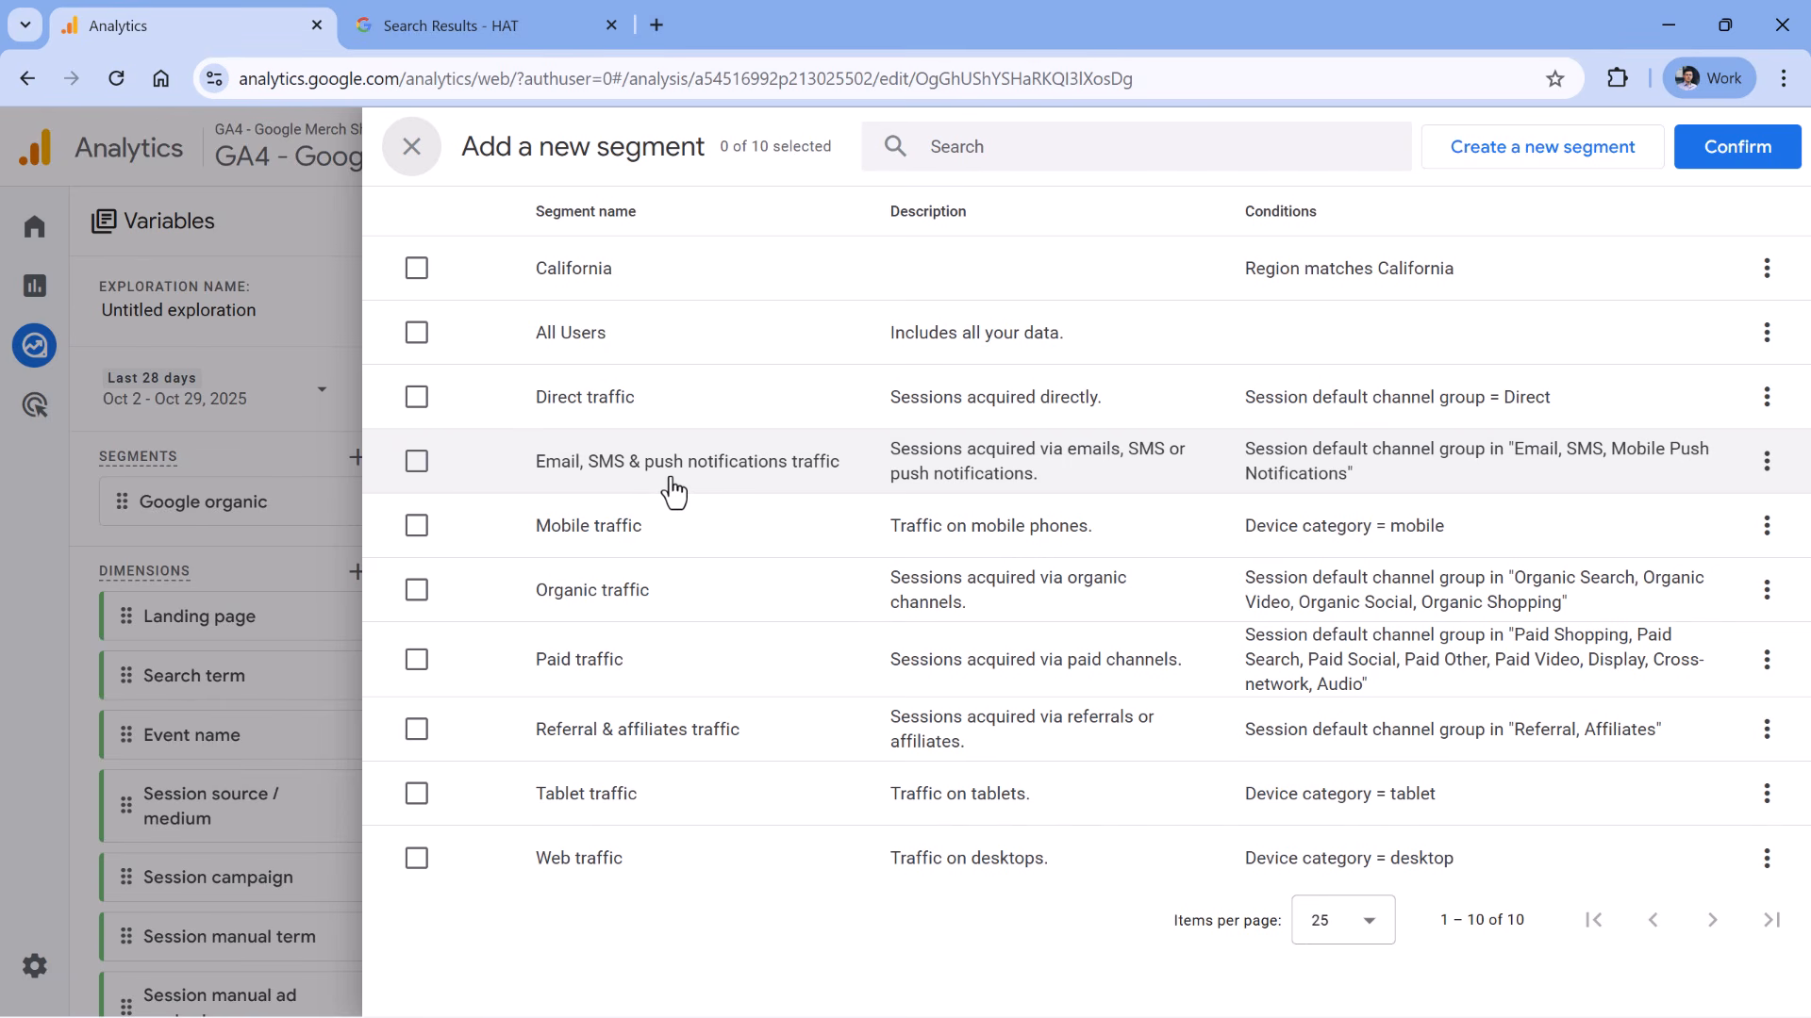
{"action": "left_click", "coordinate": [1541, 162]}
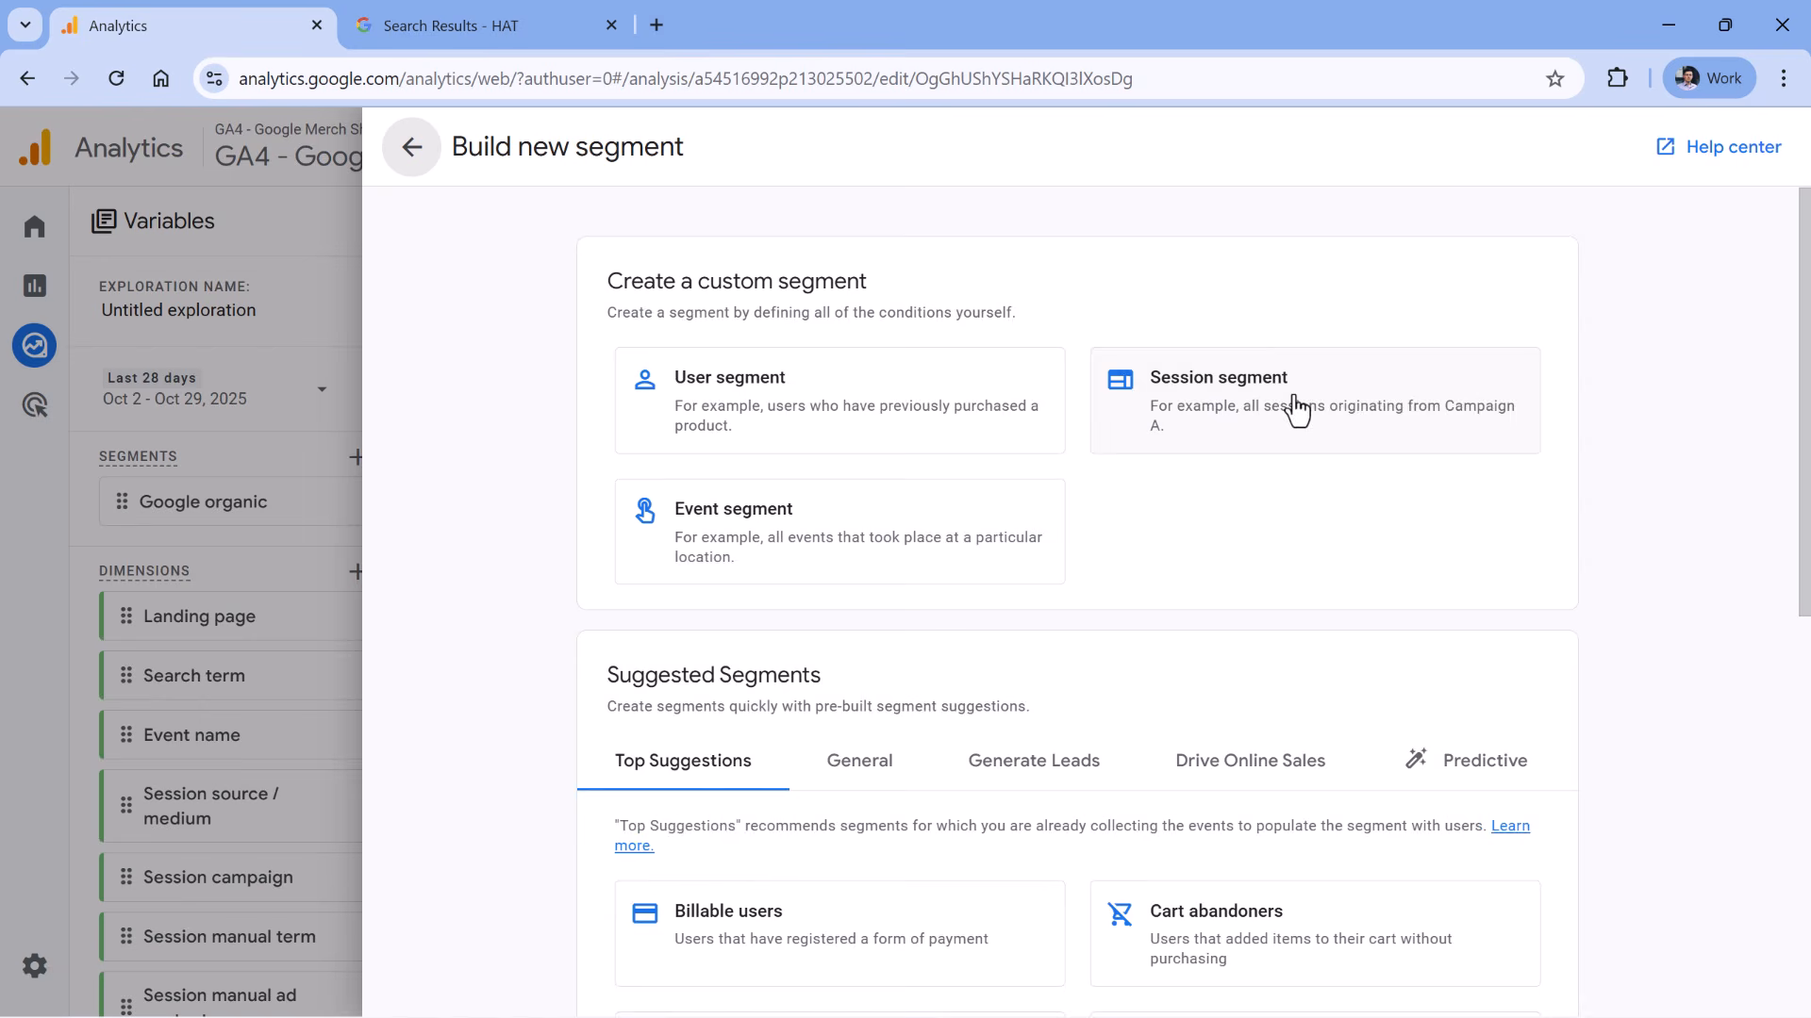
{"action": "left_click", "coordinate": [1348, 417]}
{"action": "left_click", "coordinate": [592, 424]}
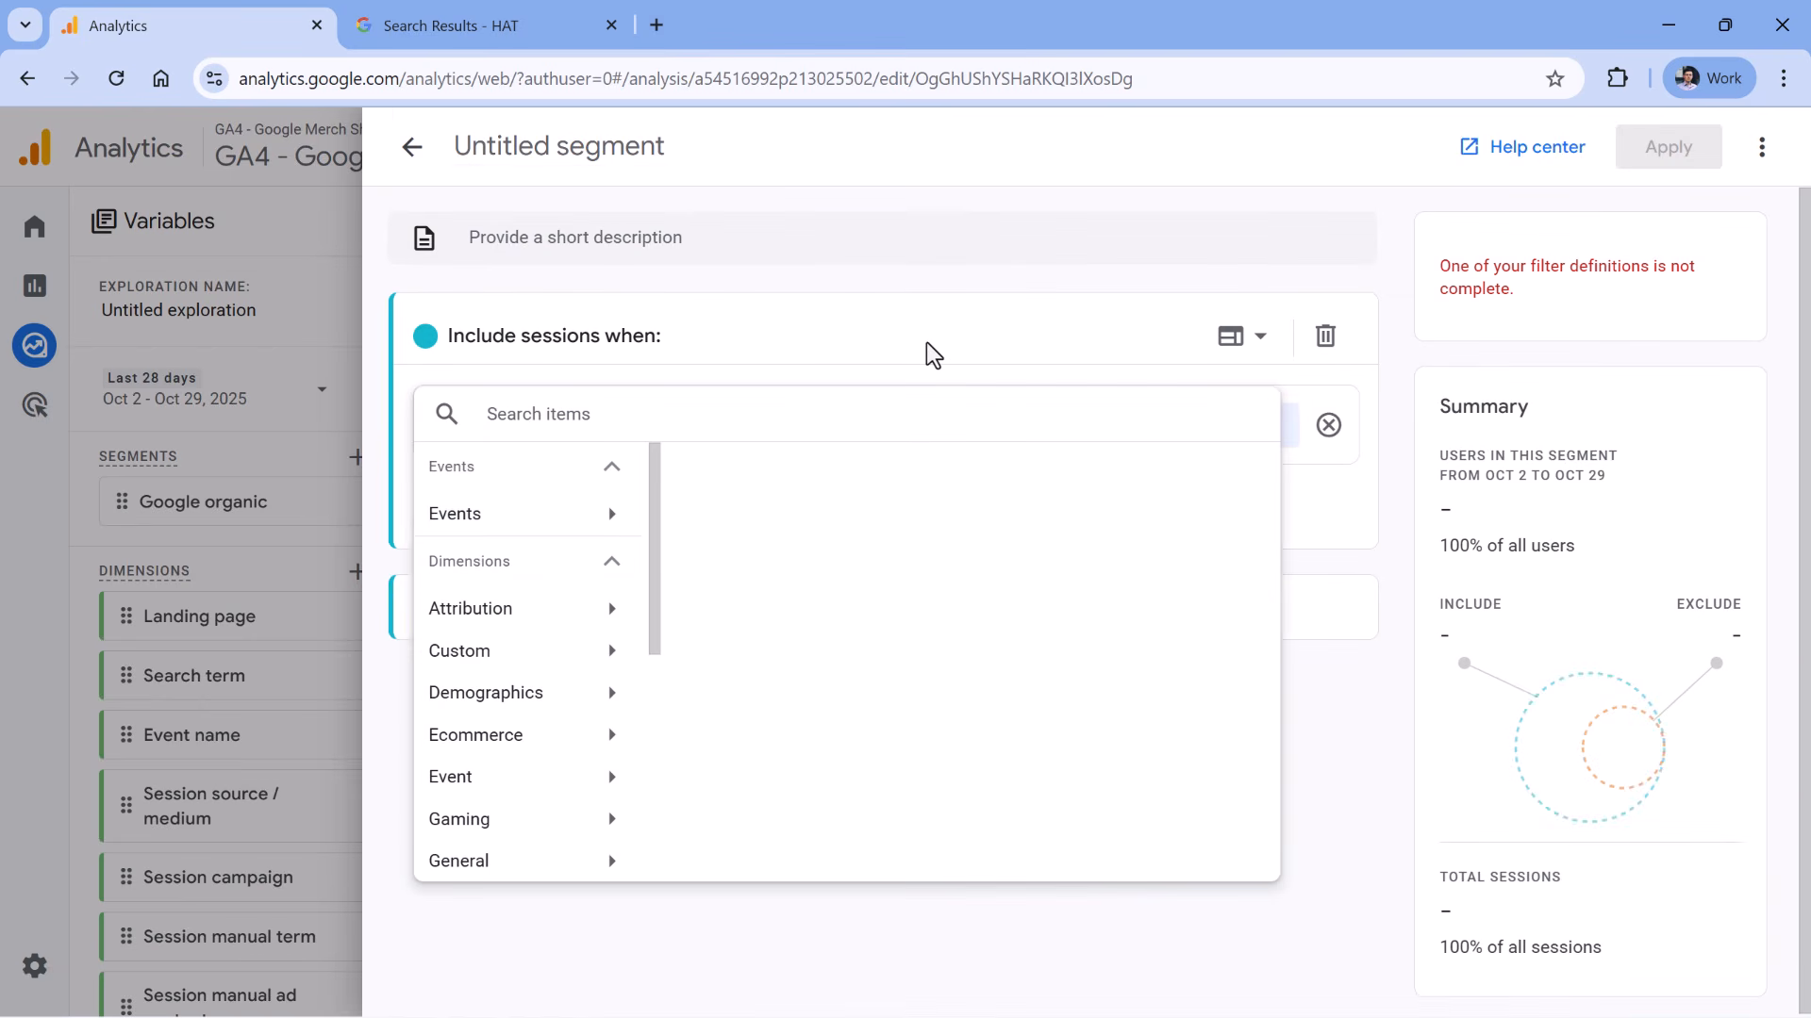
{"action": "type", "text": "session sour"}
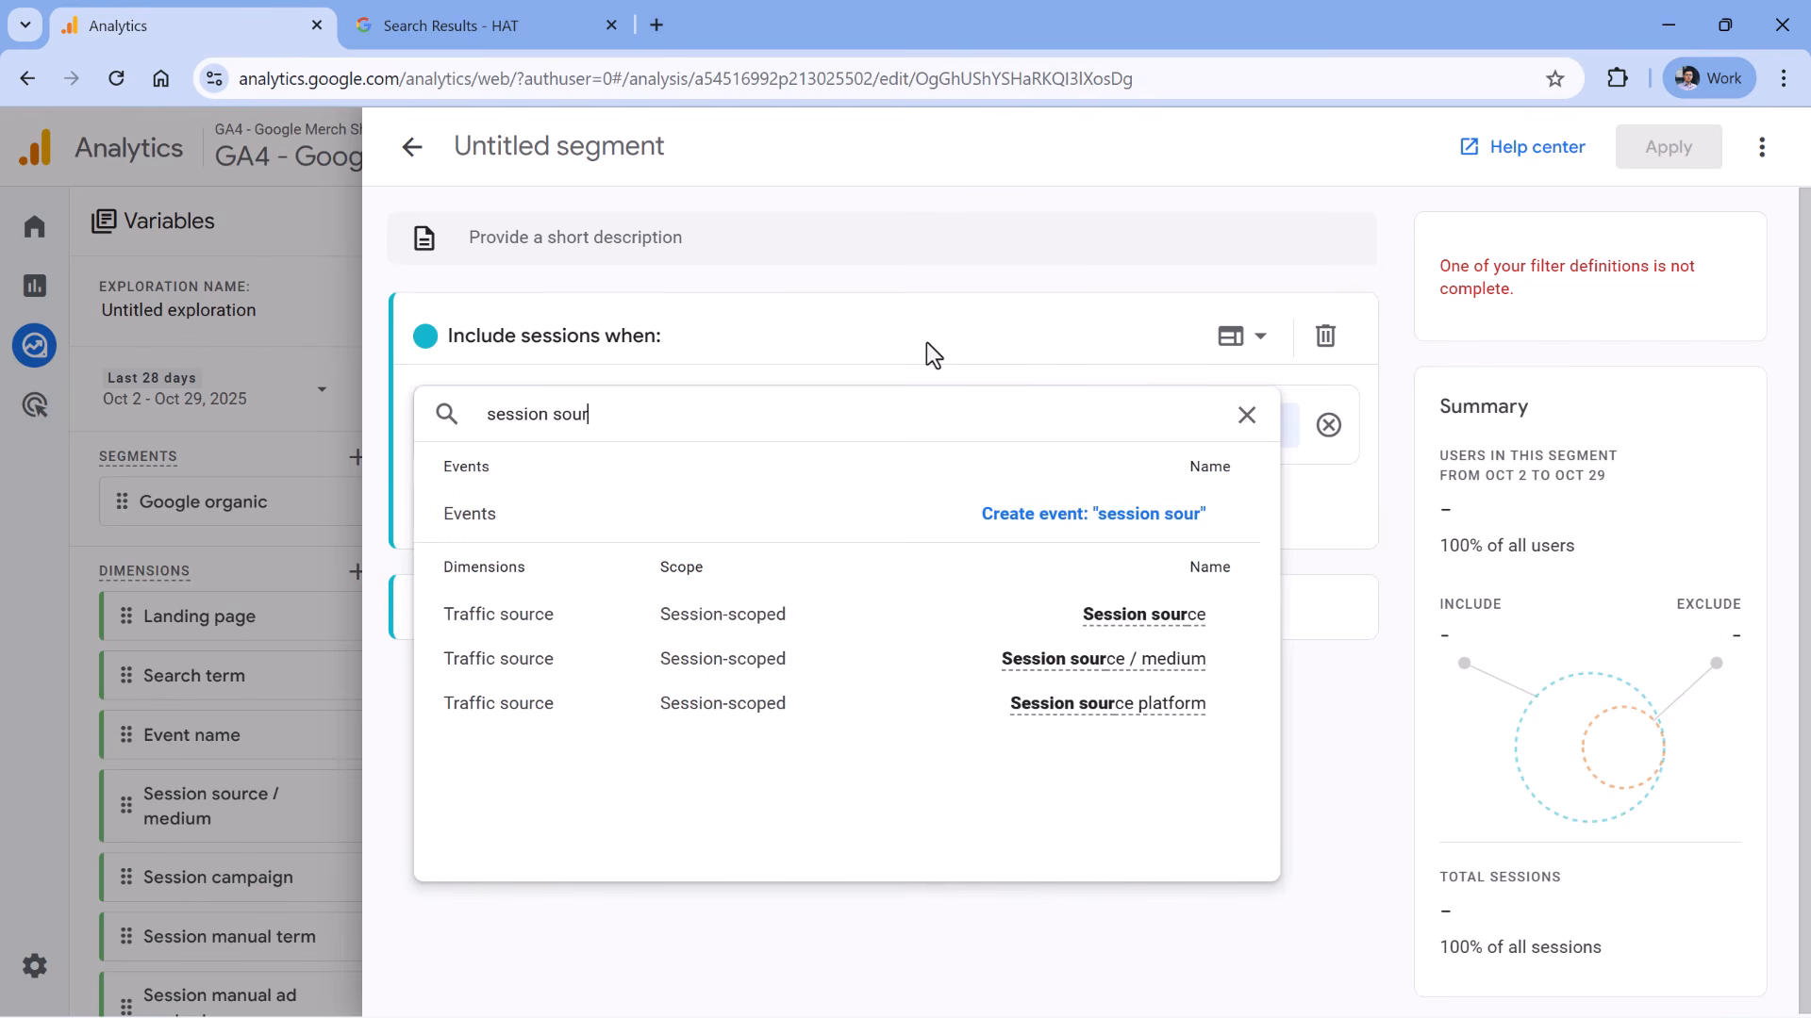
{"action": "left_click", "coordinate": [467, 661]}
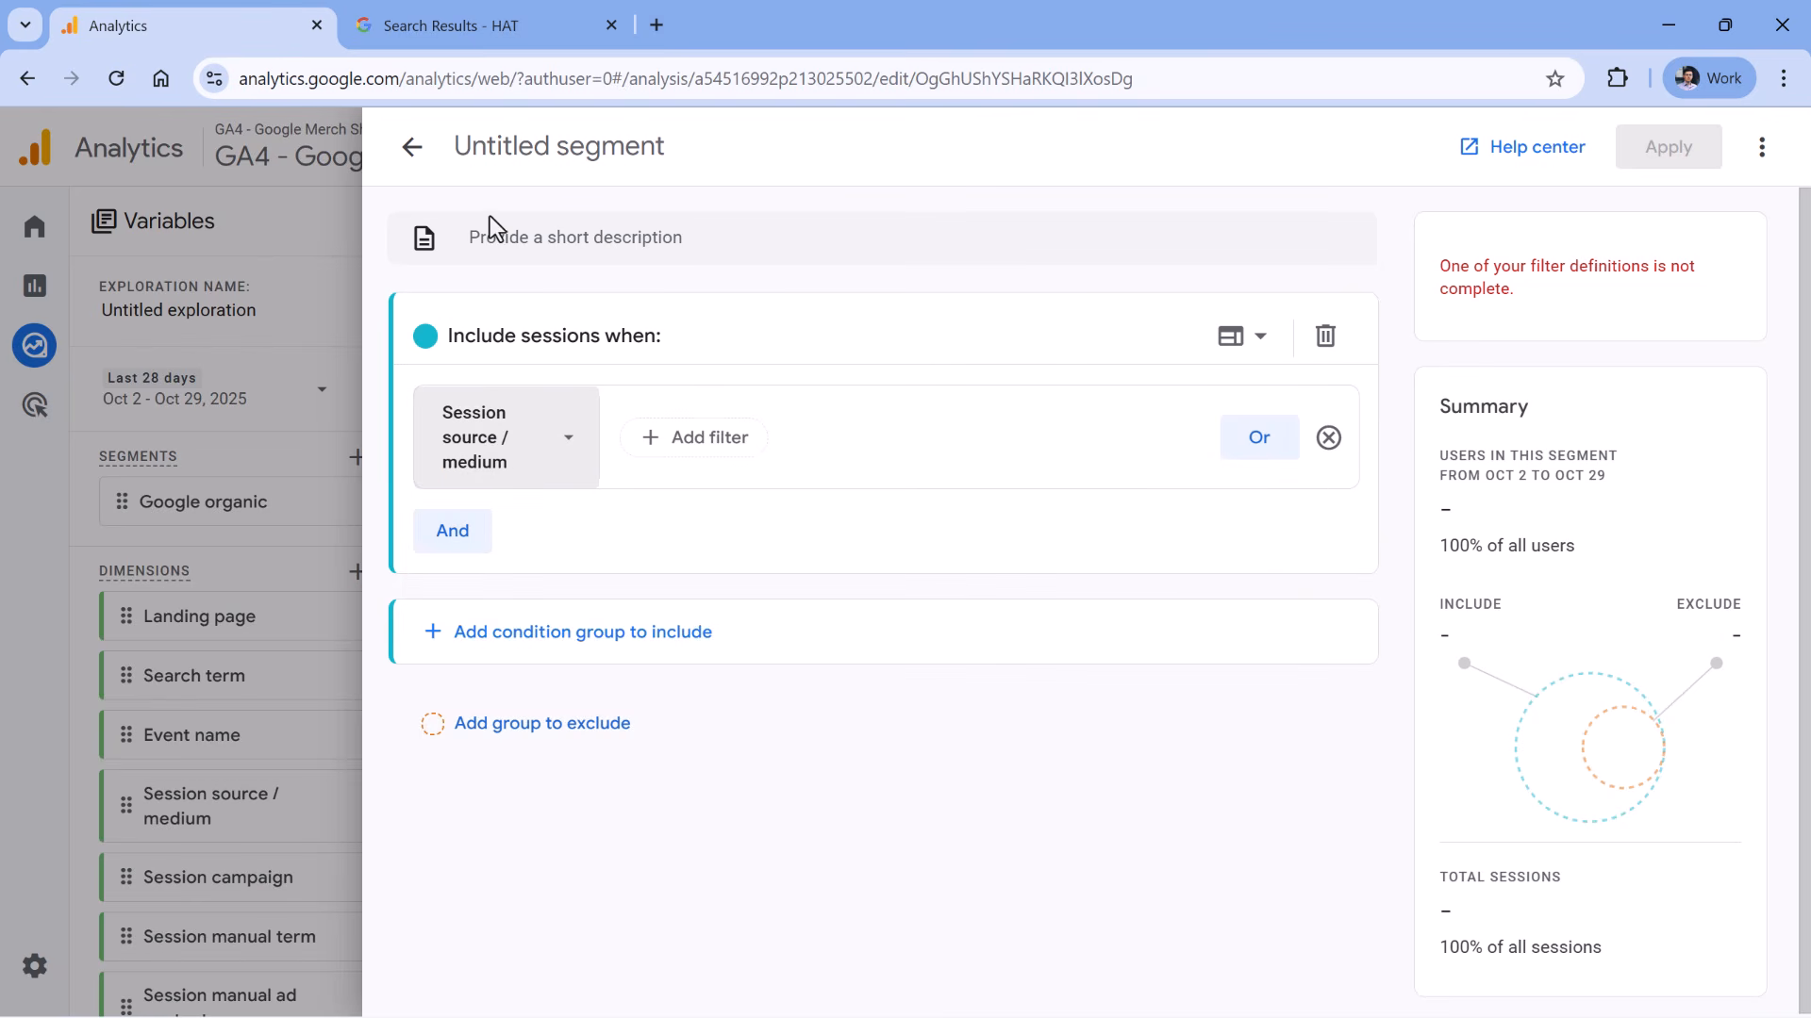
{"action": "left_click", "coordinate": [689, 443]}
{"action": "left_click", "coordinate": [800, 505]}
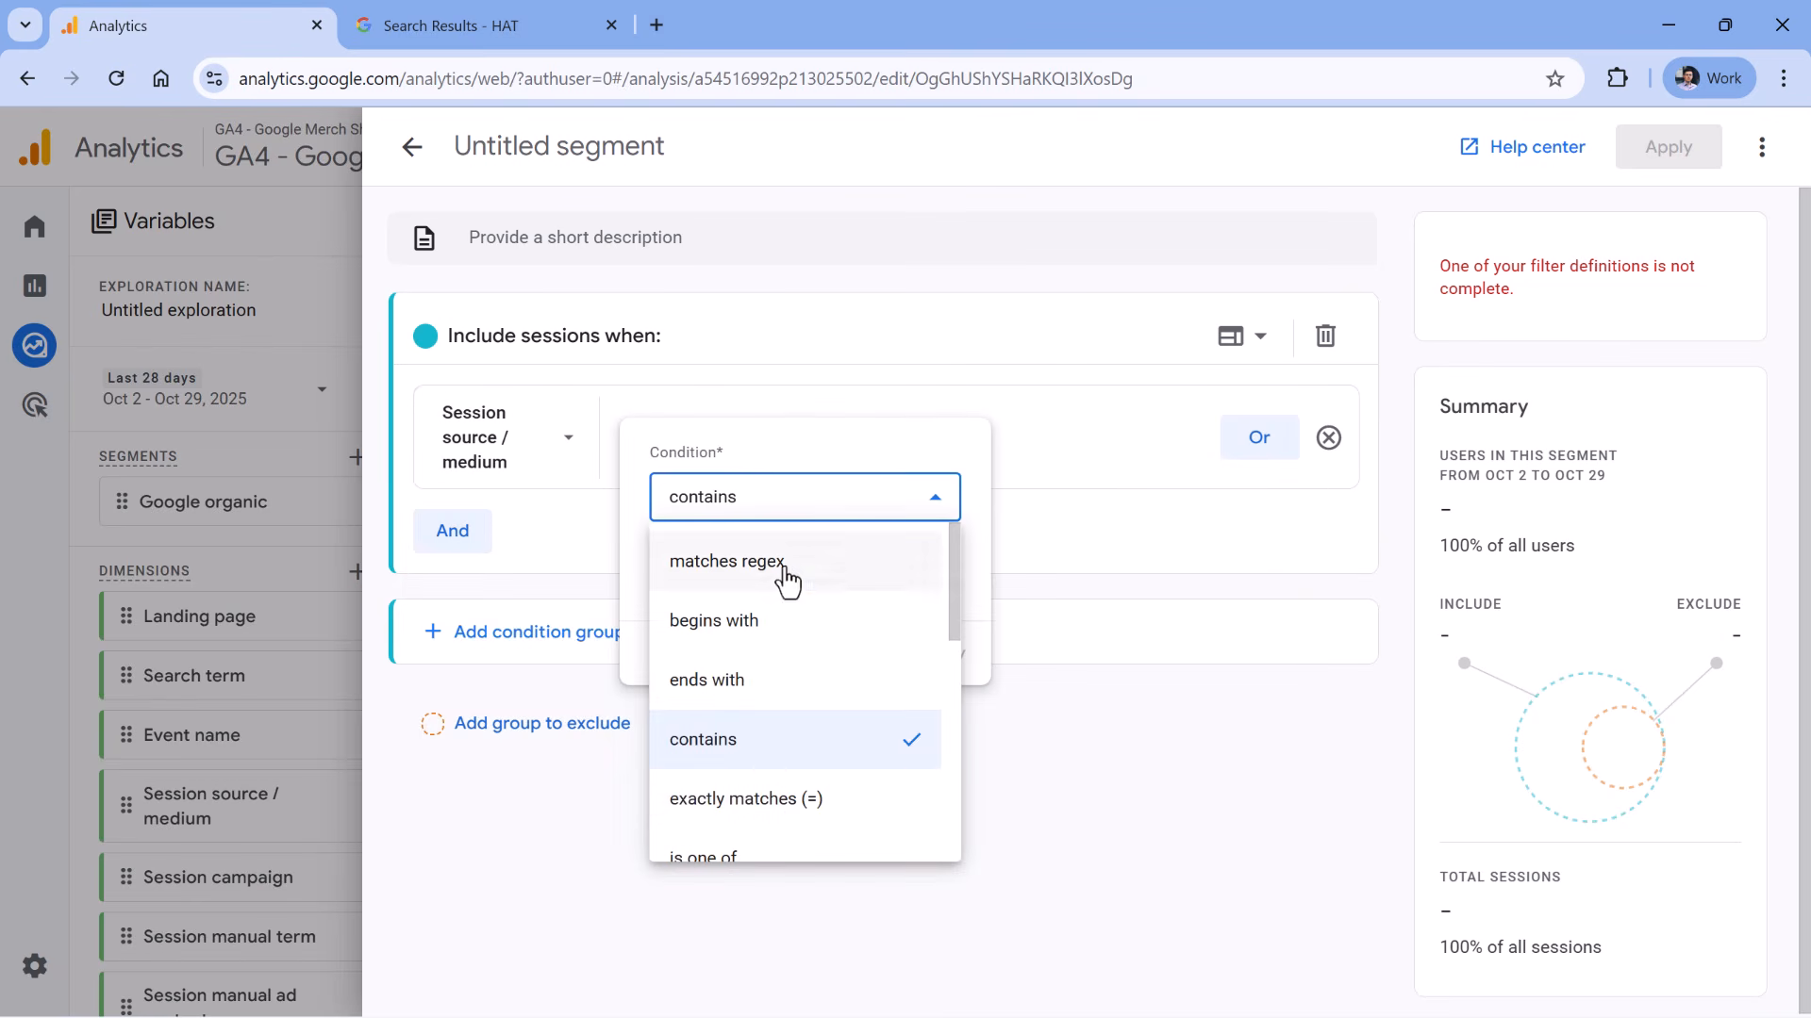
{"action": "left_click", "coordinate": [752, 745]}
{"action": "left_click", "coordinate": [828, 515]}
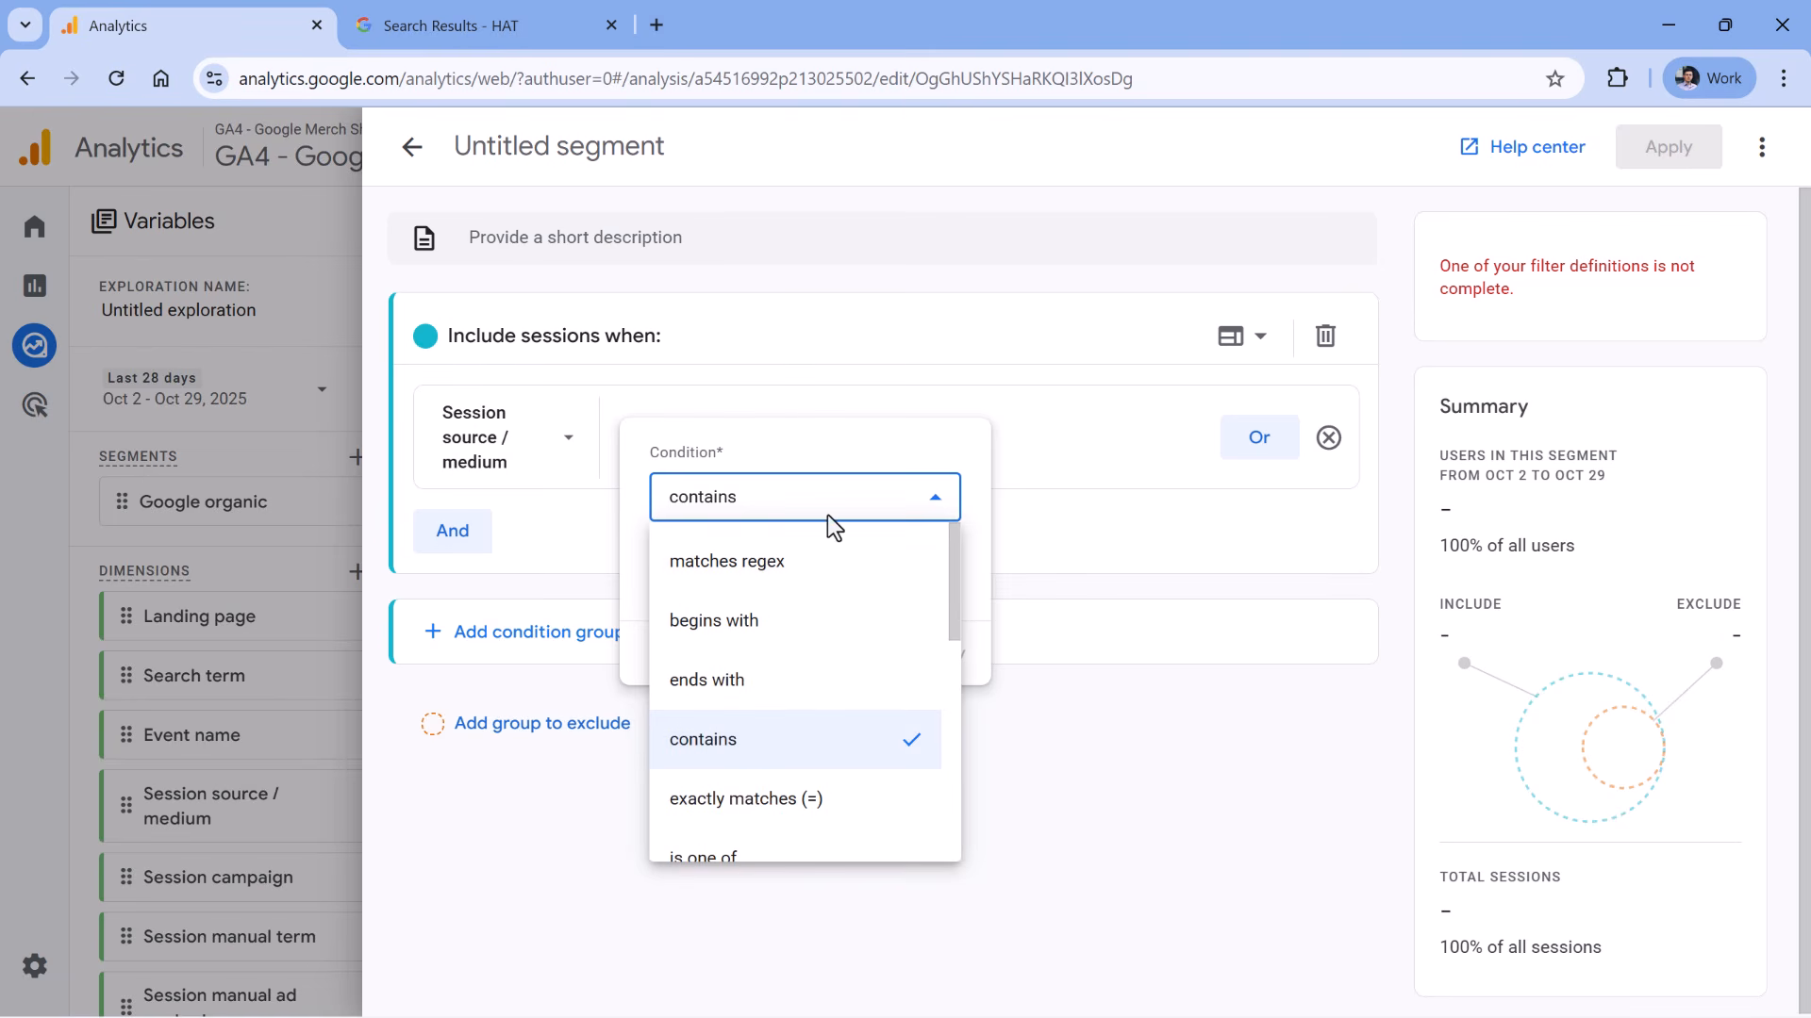
{"action": "left_click", "coordinate": [789, 803]}
{"action": "left_click", "coordinate": [848, 568]}
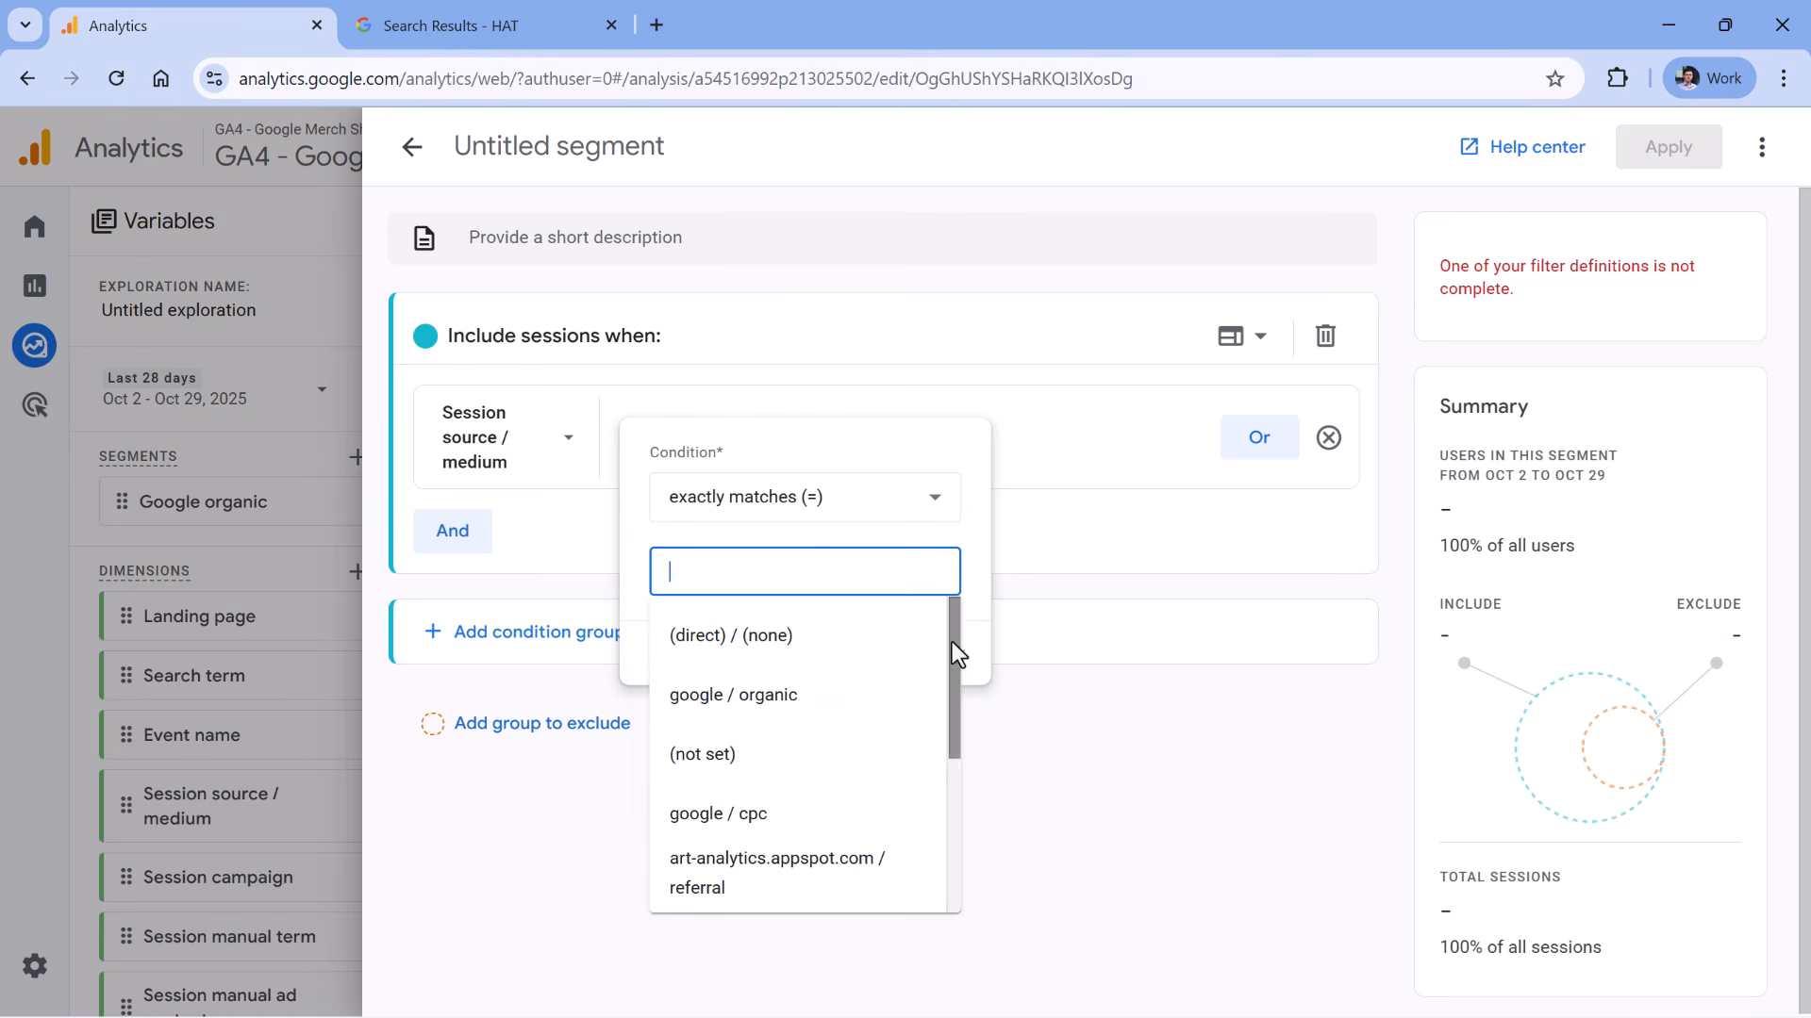
{"action": "scroll", "coordinate": [877, 750], "scroll_direction": "down", "scroll_amount": 3}
{"action": "scroll", "coordinate": [877, 751], "scroll_direction": "down", "scroll_amount": 1}
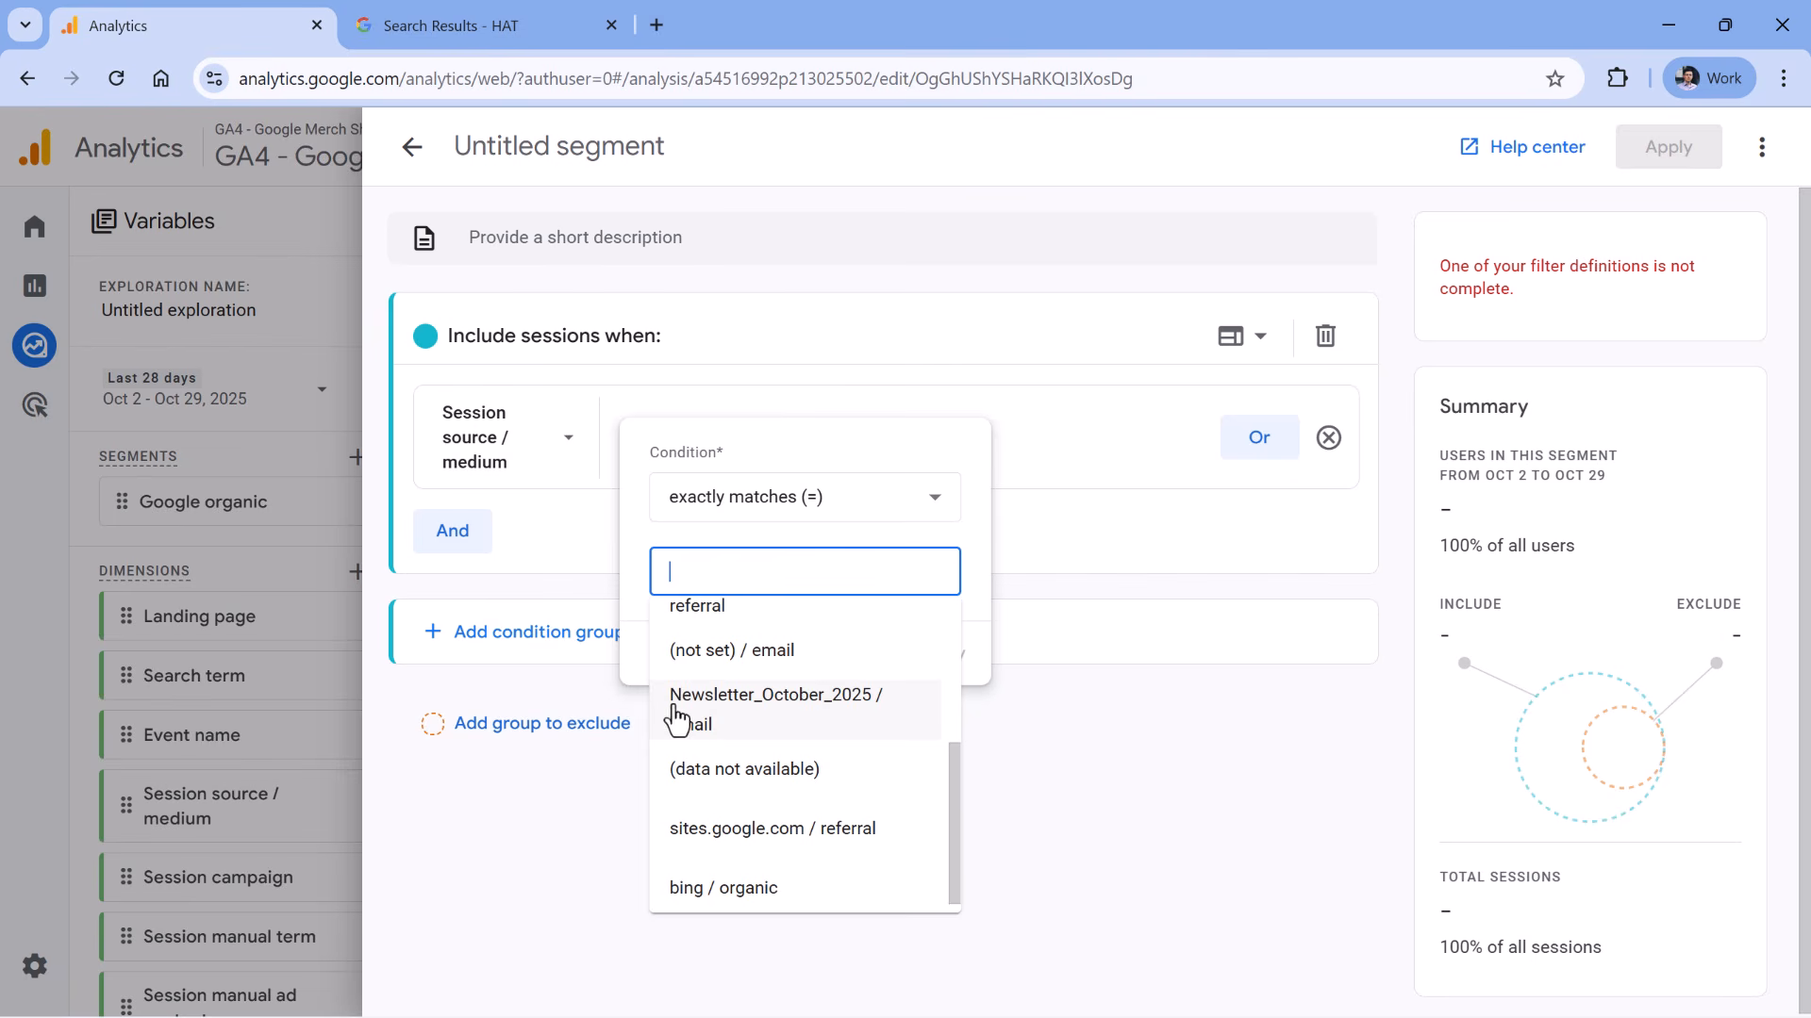
{"action": "left_click", "coordinate": [829, 453]}
- Set the segment filter so that Session source / medium contains "/ email"
{"action": "left_click", "coordinate": [754, 514]}
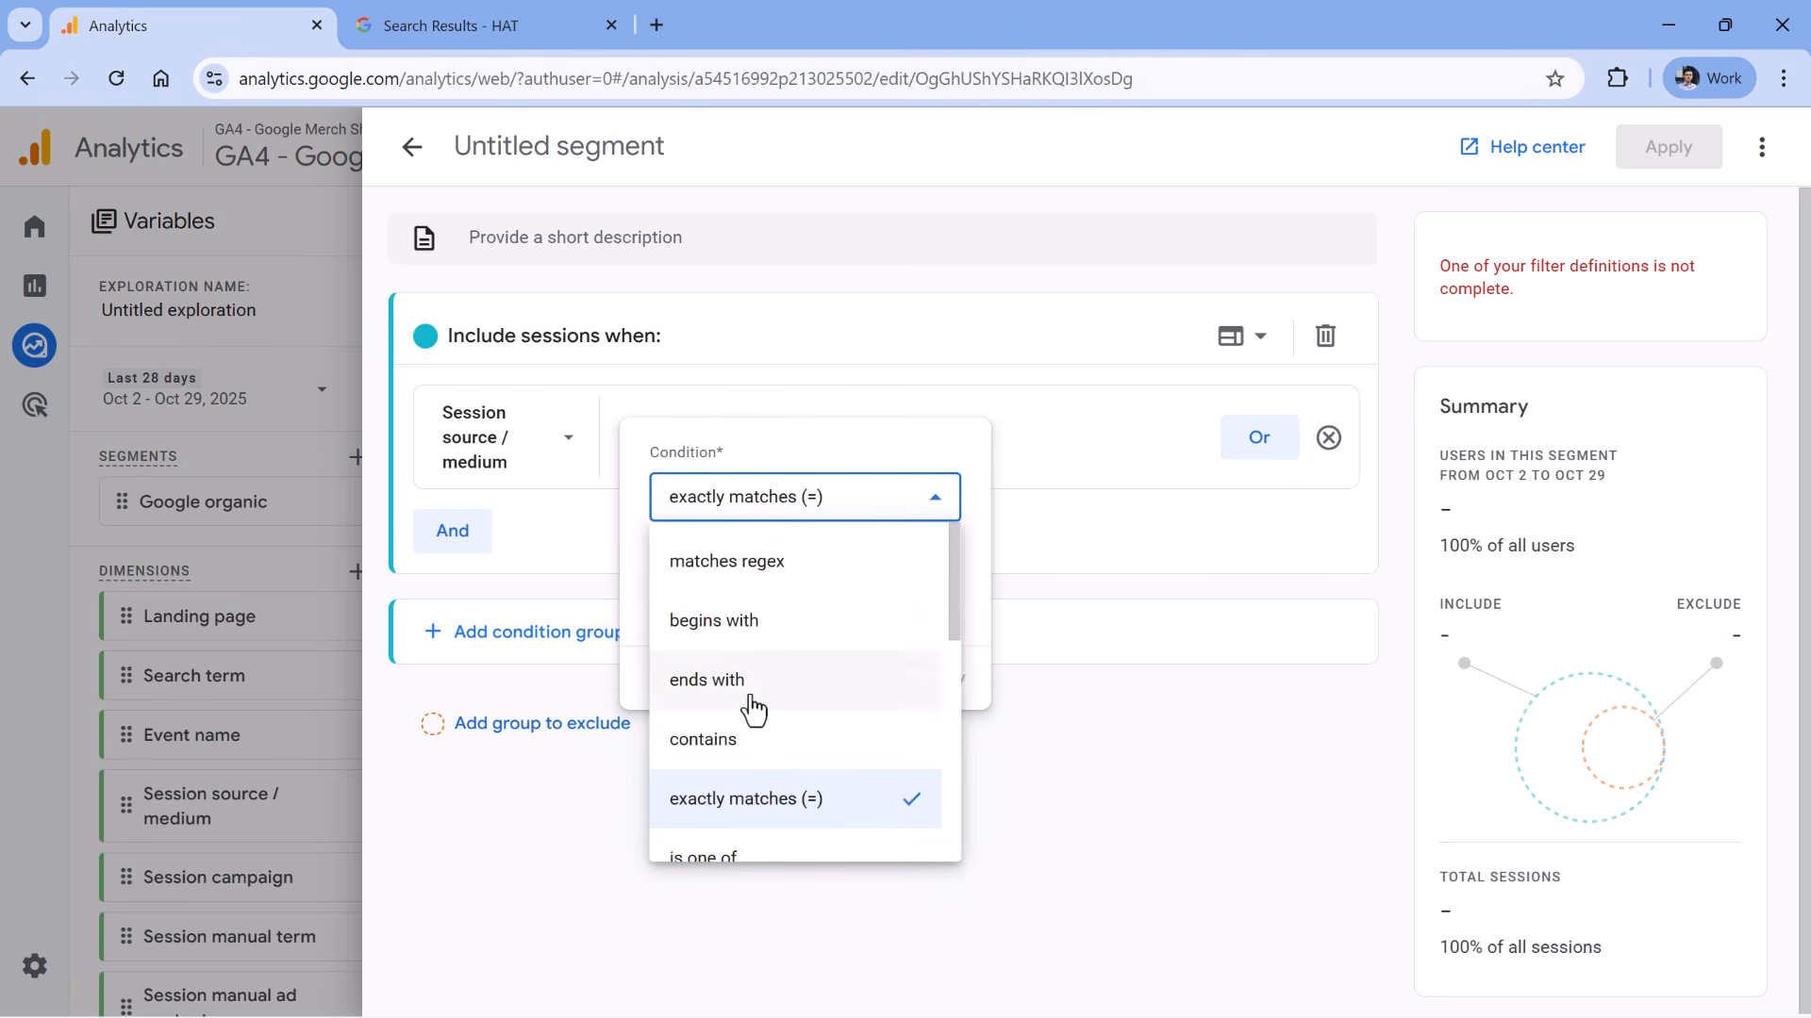
{"action": "left_click", "coordinate": [739, 740]}
{"action": "left_click", "coordinate": [796, 585]}
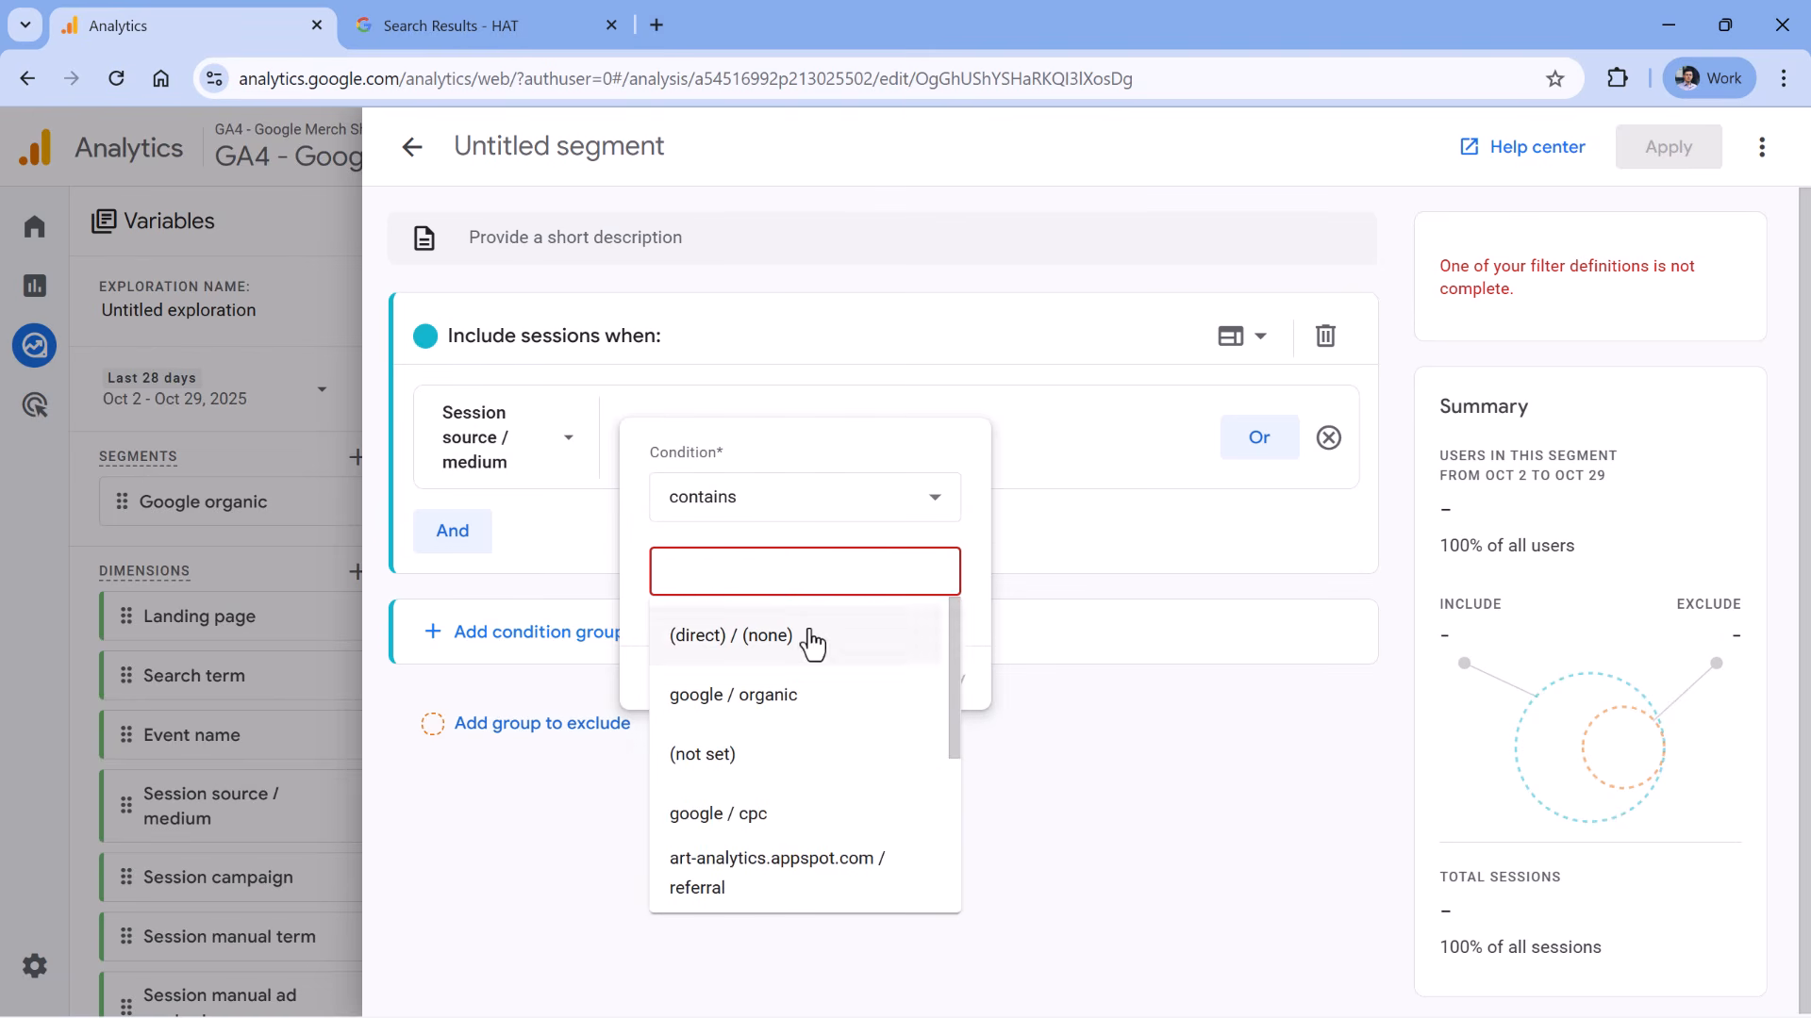
{"action": "scroll", "coordinate": [830, 688], "scroll_direction": "down", "scroll_amount": 3}
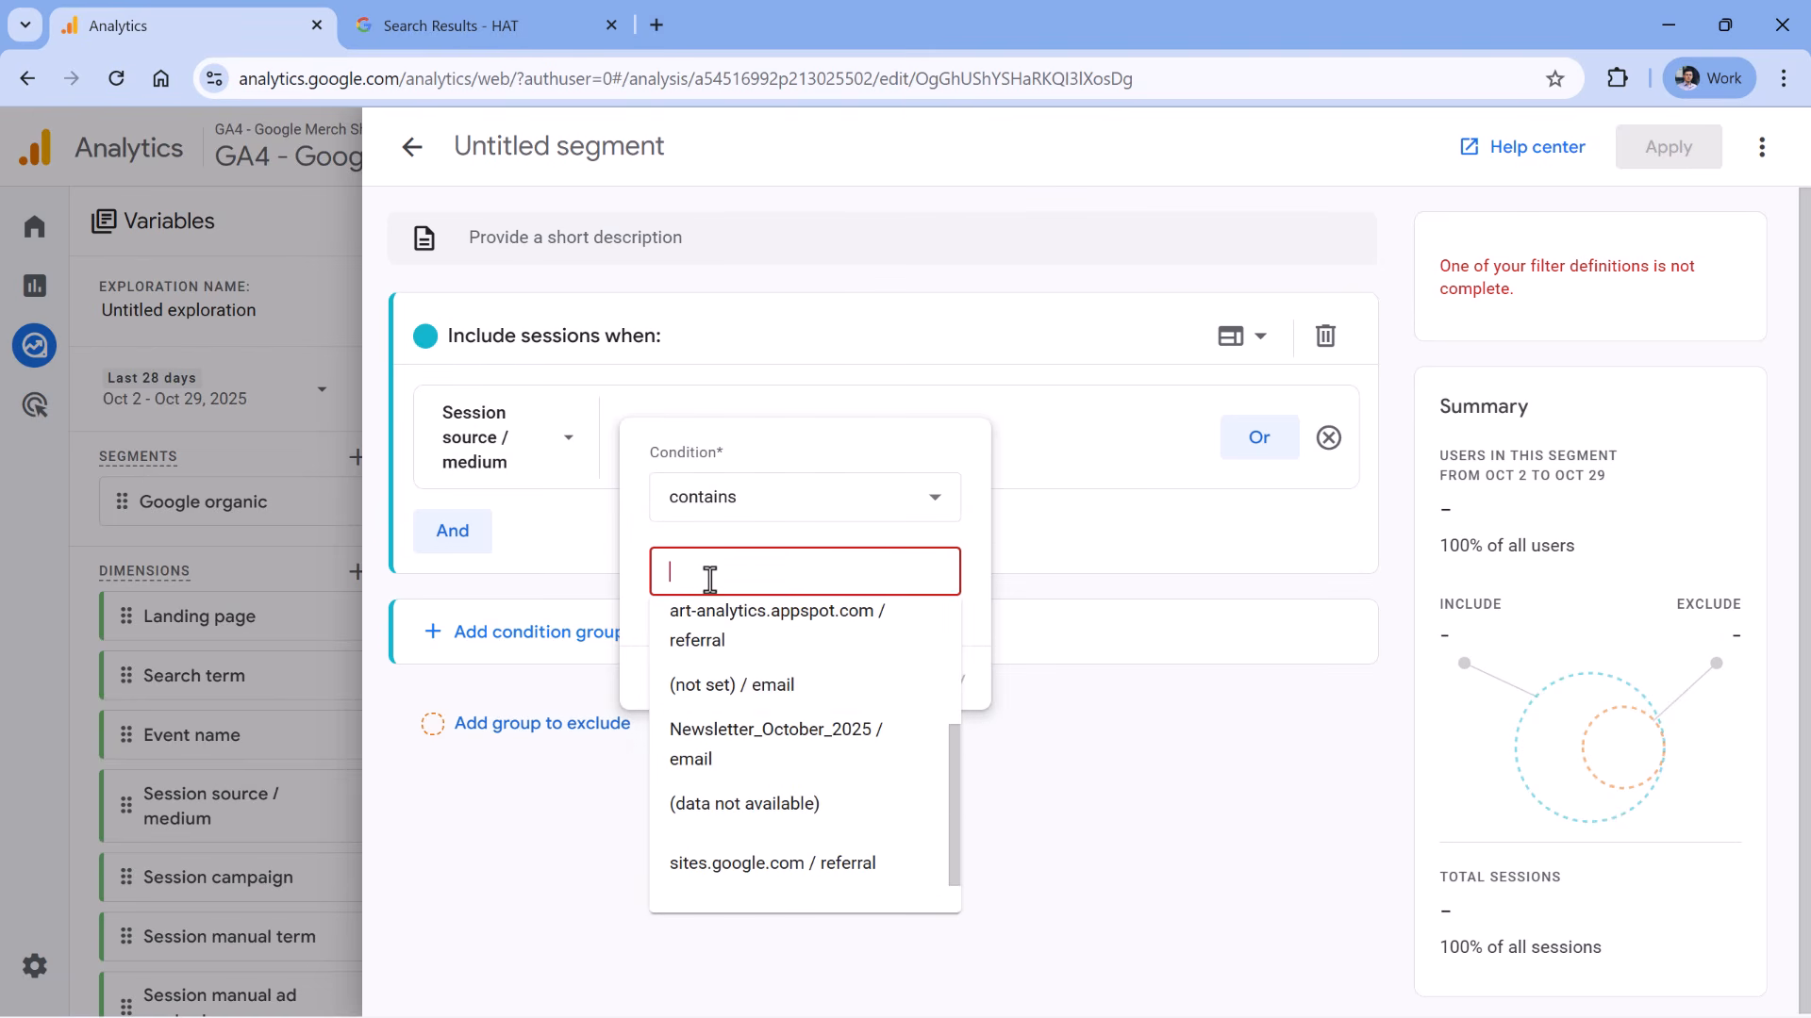
{"action": "type", "text": "/ email"}
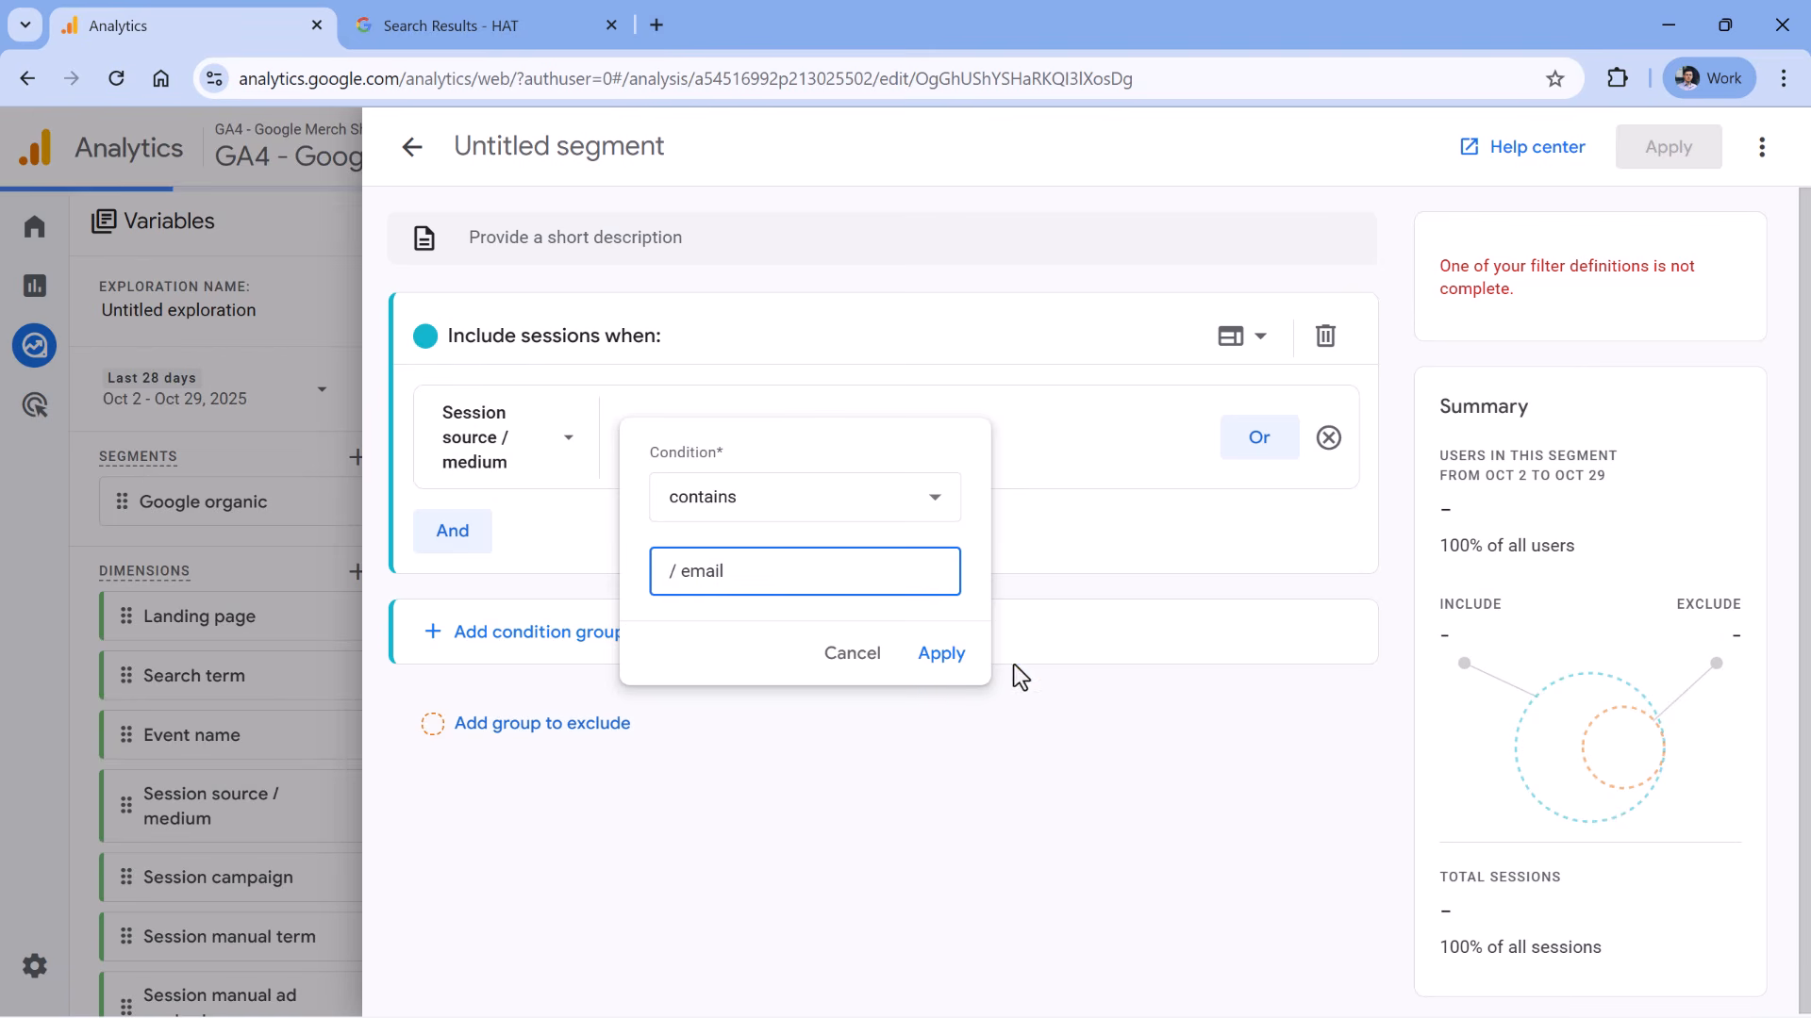
{"action": "left_click", "coordinate": [944, 653]}
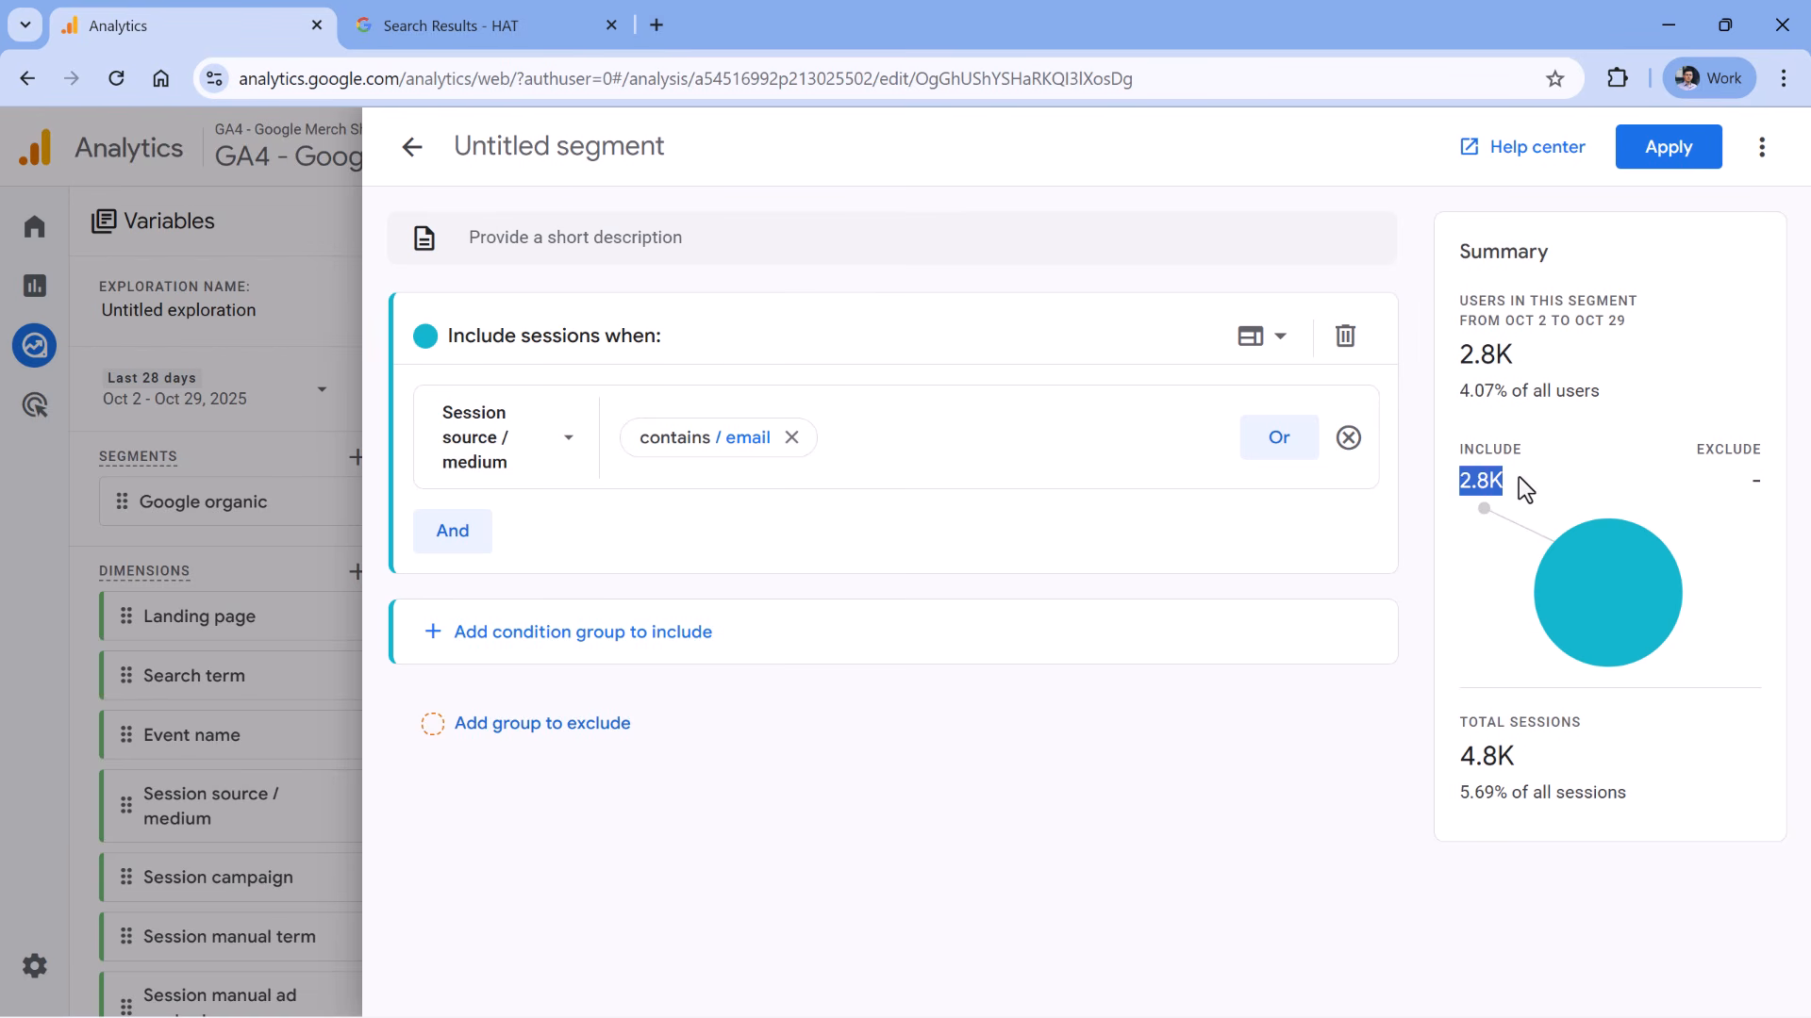
- Name the new session segment Email and apply it to the exploration
{"action": "left_click", "coordinate": [541, 144]}
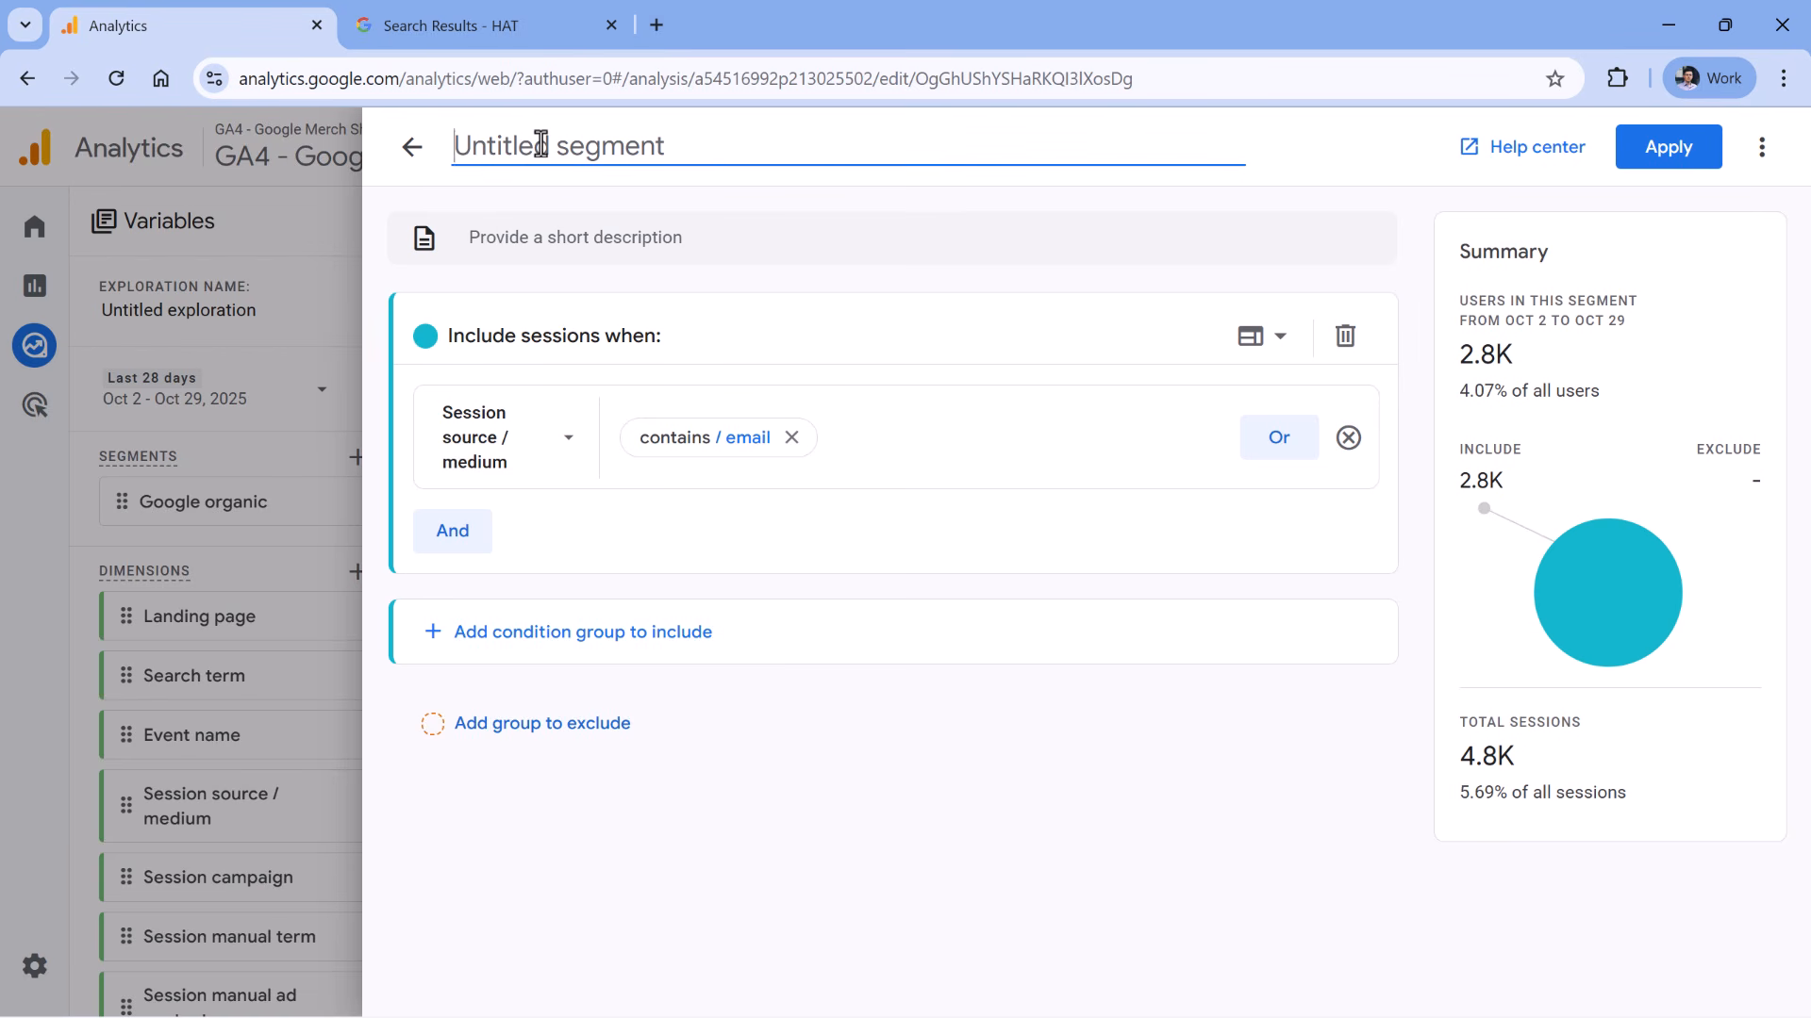
{"action": "type", "text": "Email"}
{"action": "left_click", "coordinate": [1668, 146]}
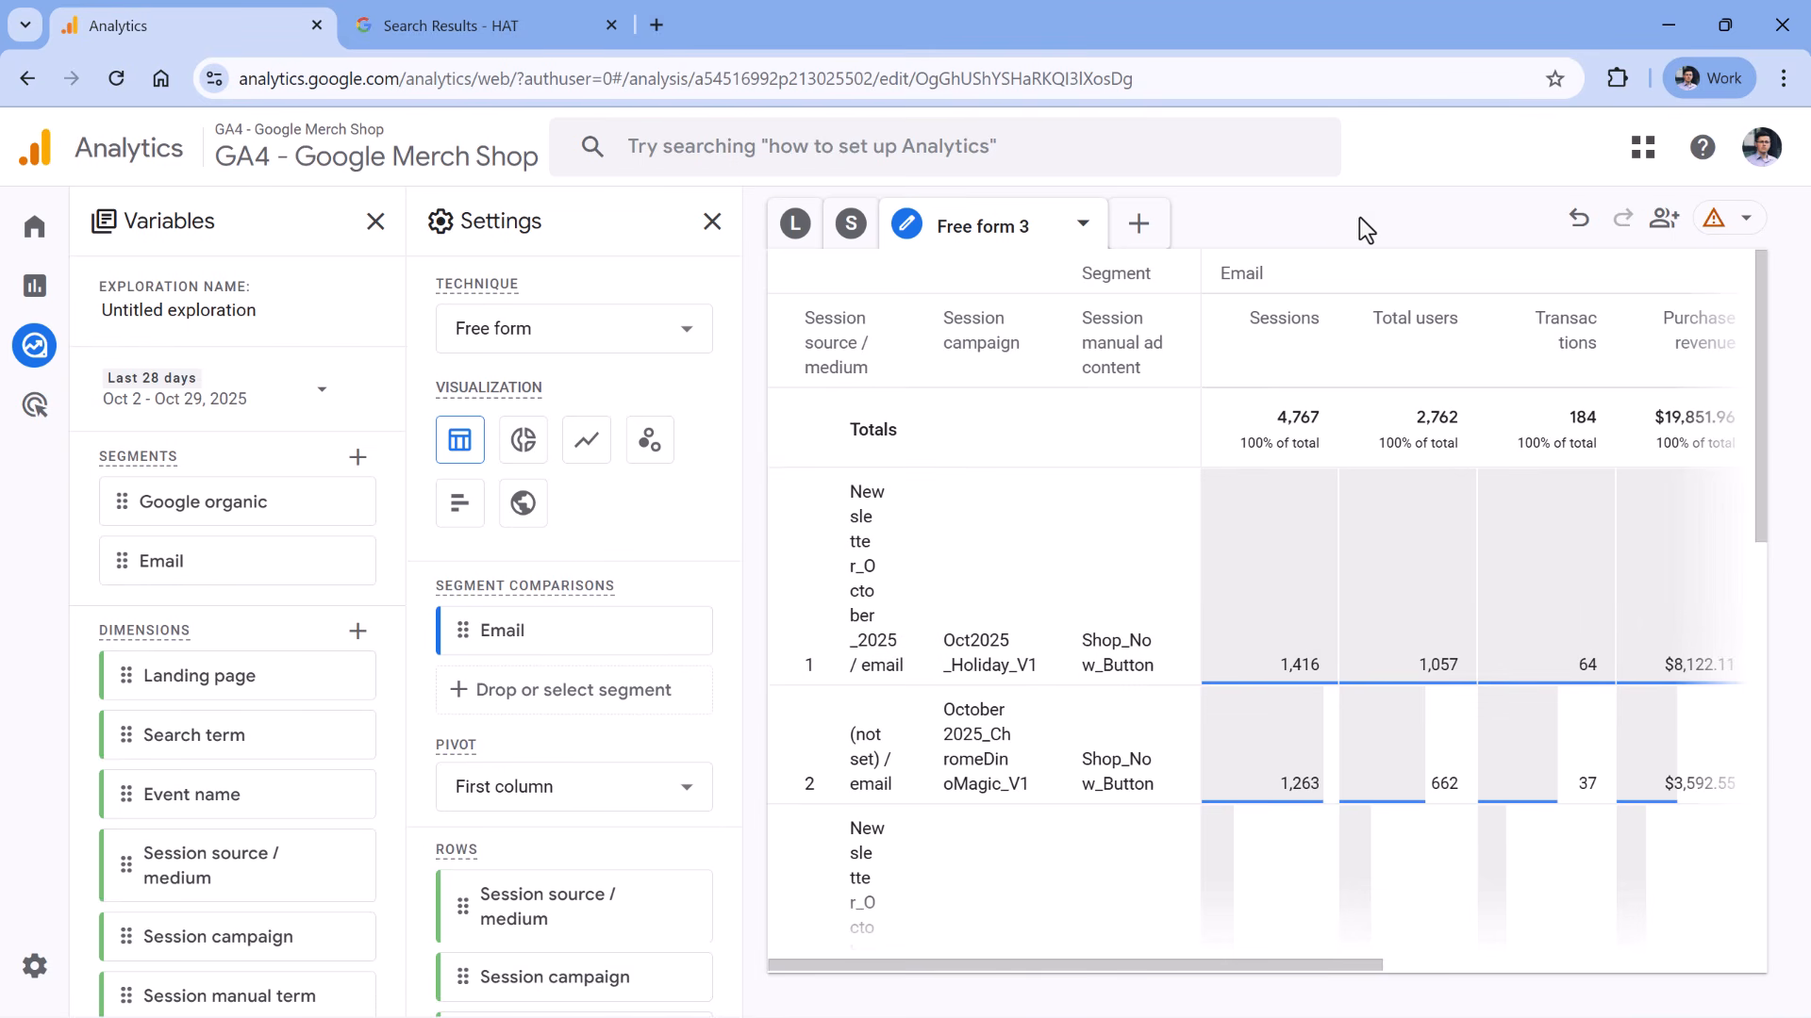
- Reduce the page zoom by two levels and hide the exploration's Variables to give the table more room
{"action": "key", "text": "ctrl+minus"}
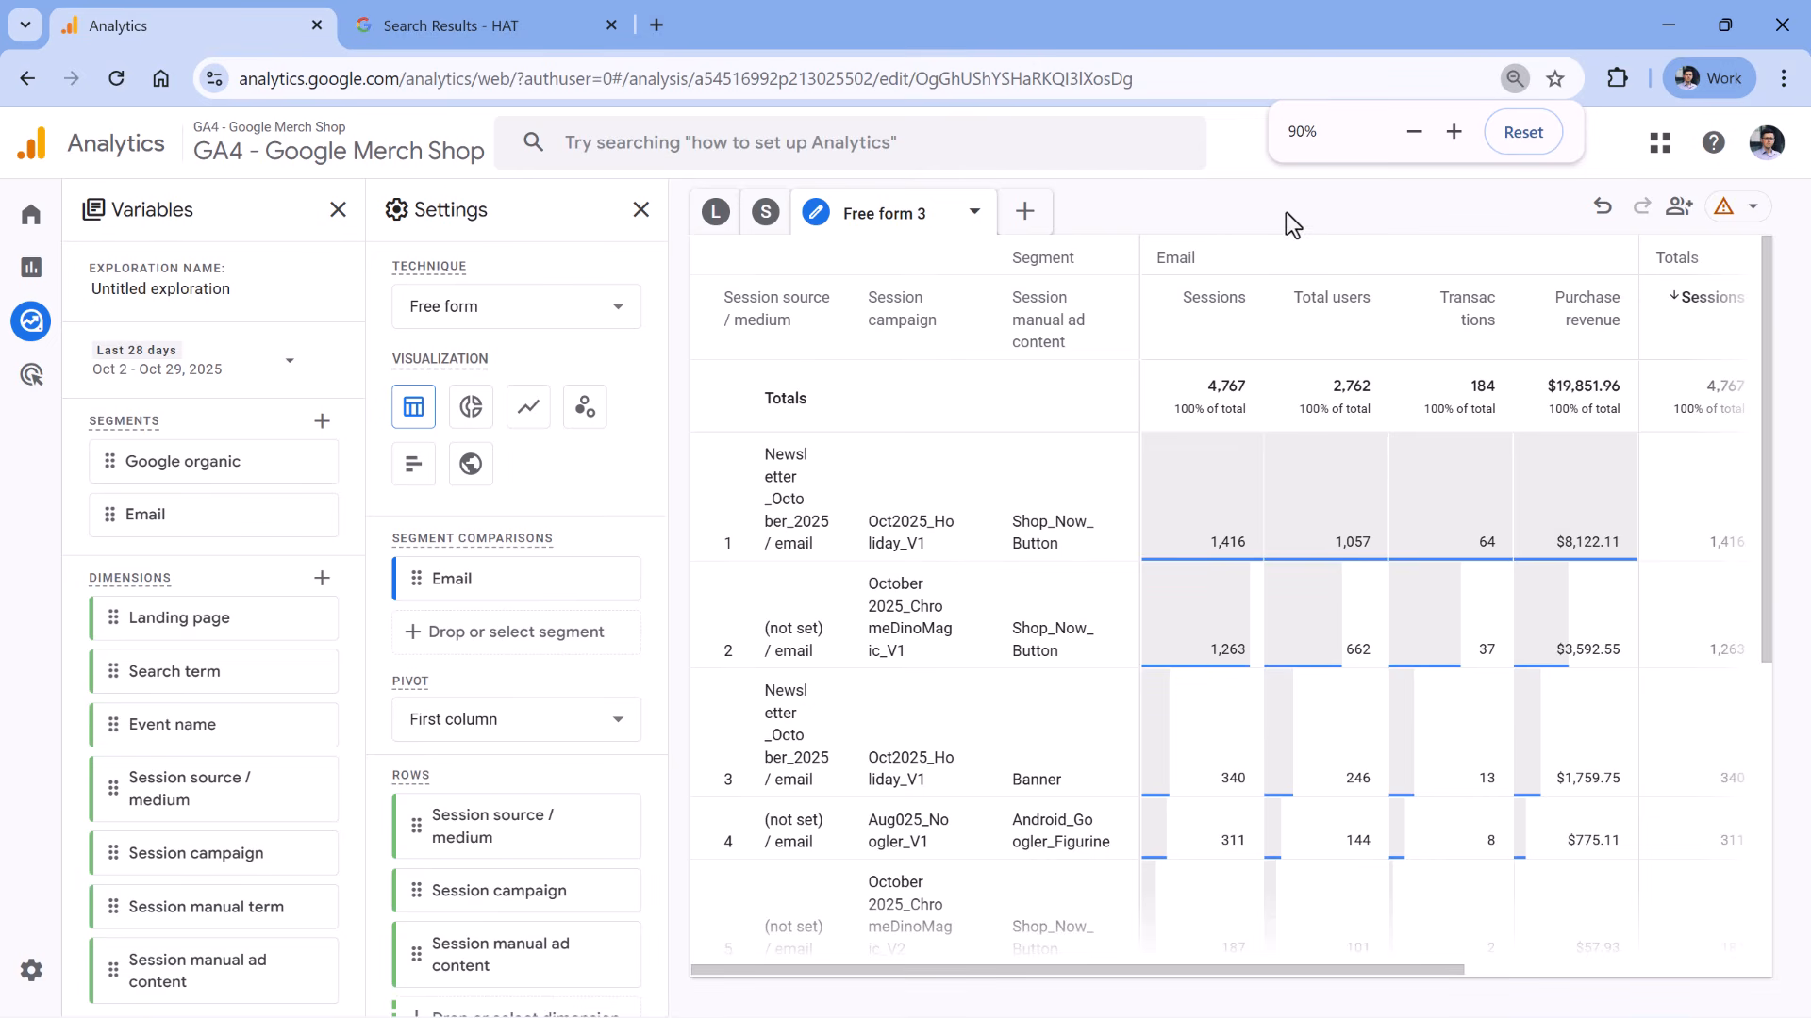
{"action": "key", "text": "ctrl+minus"}
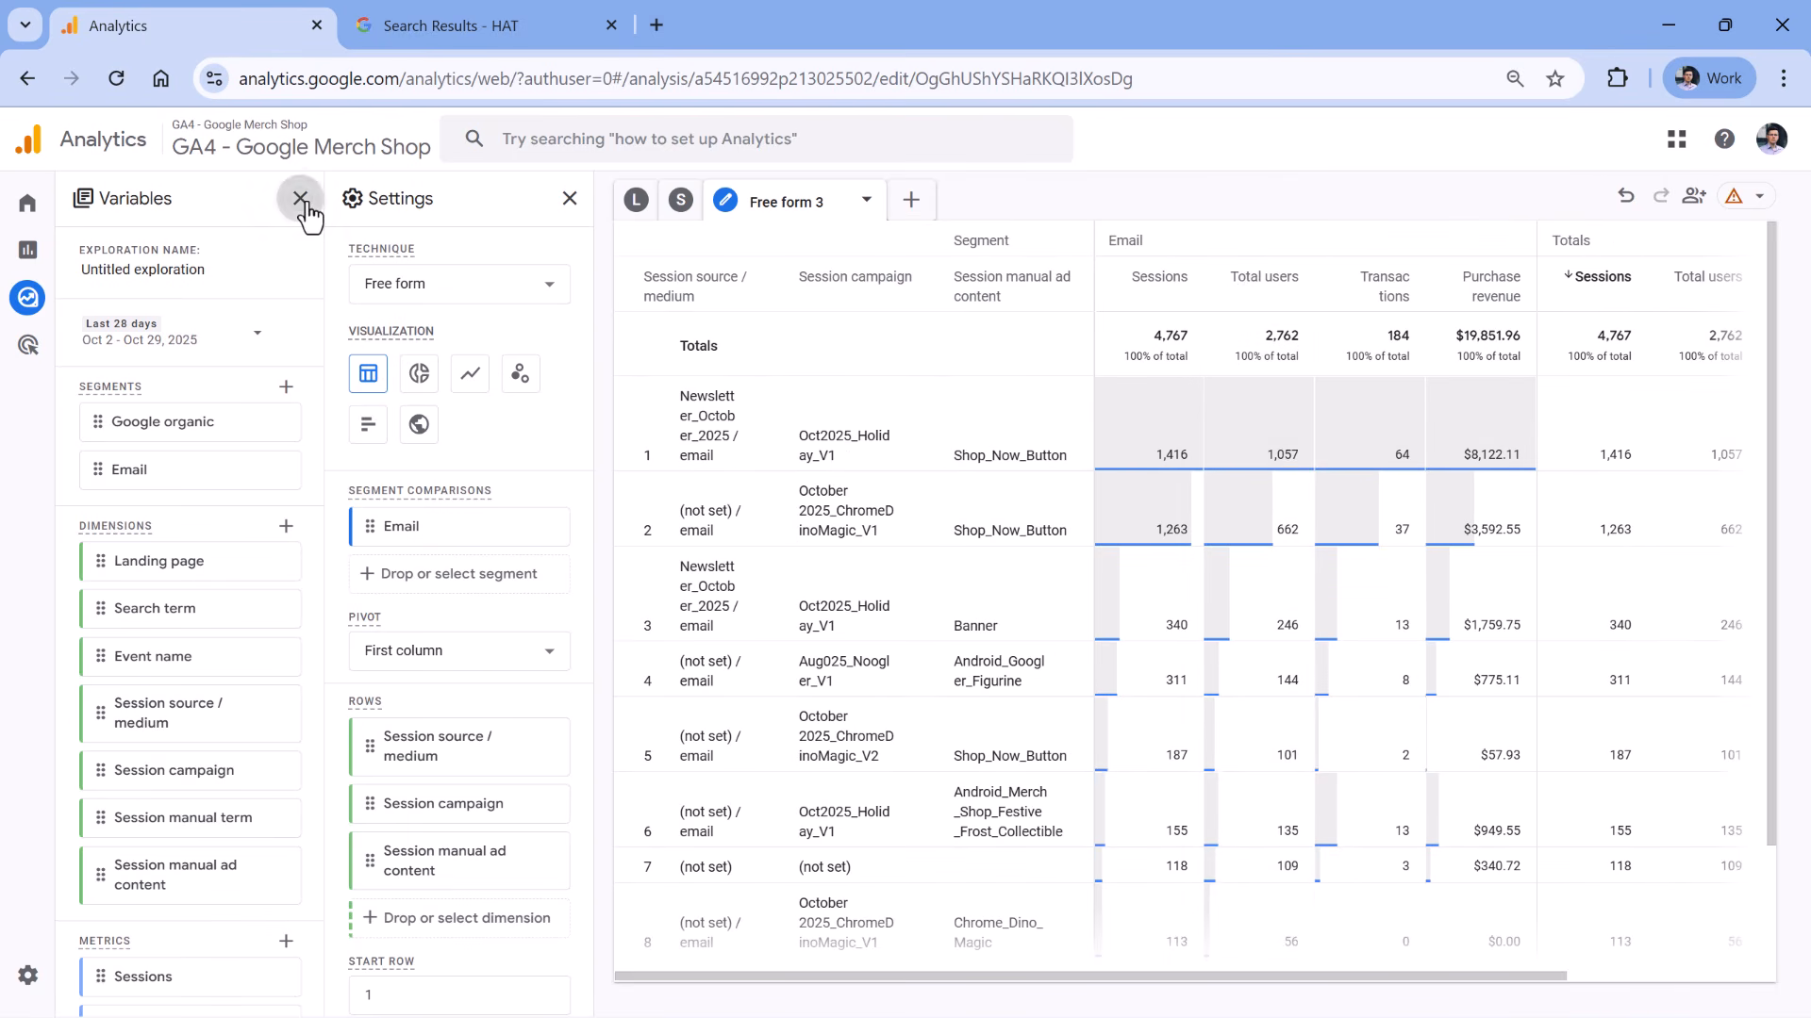
{"action": "left_click", "coordinate": [299, 199]}
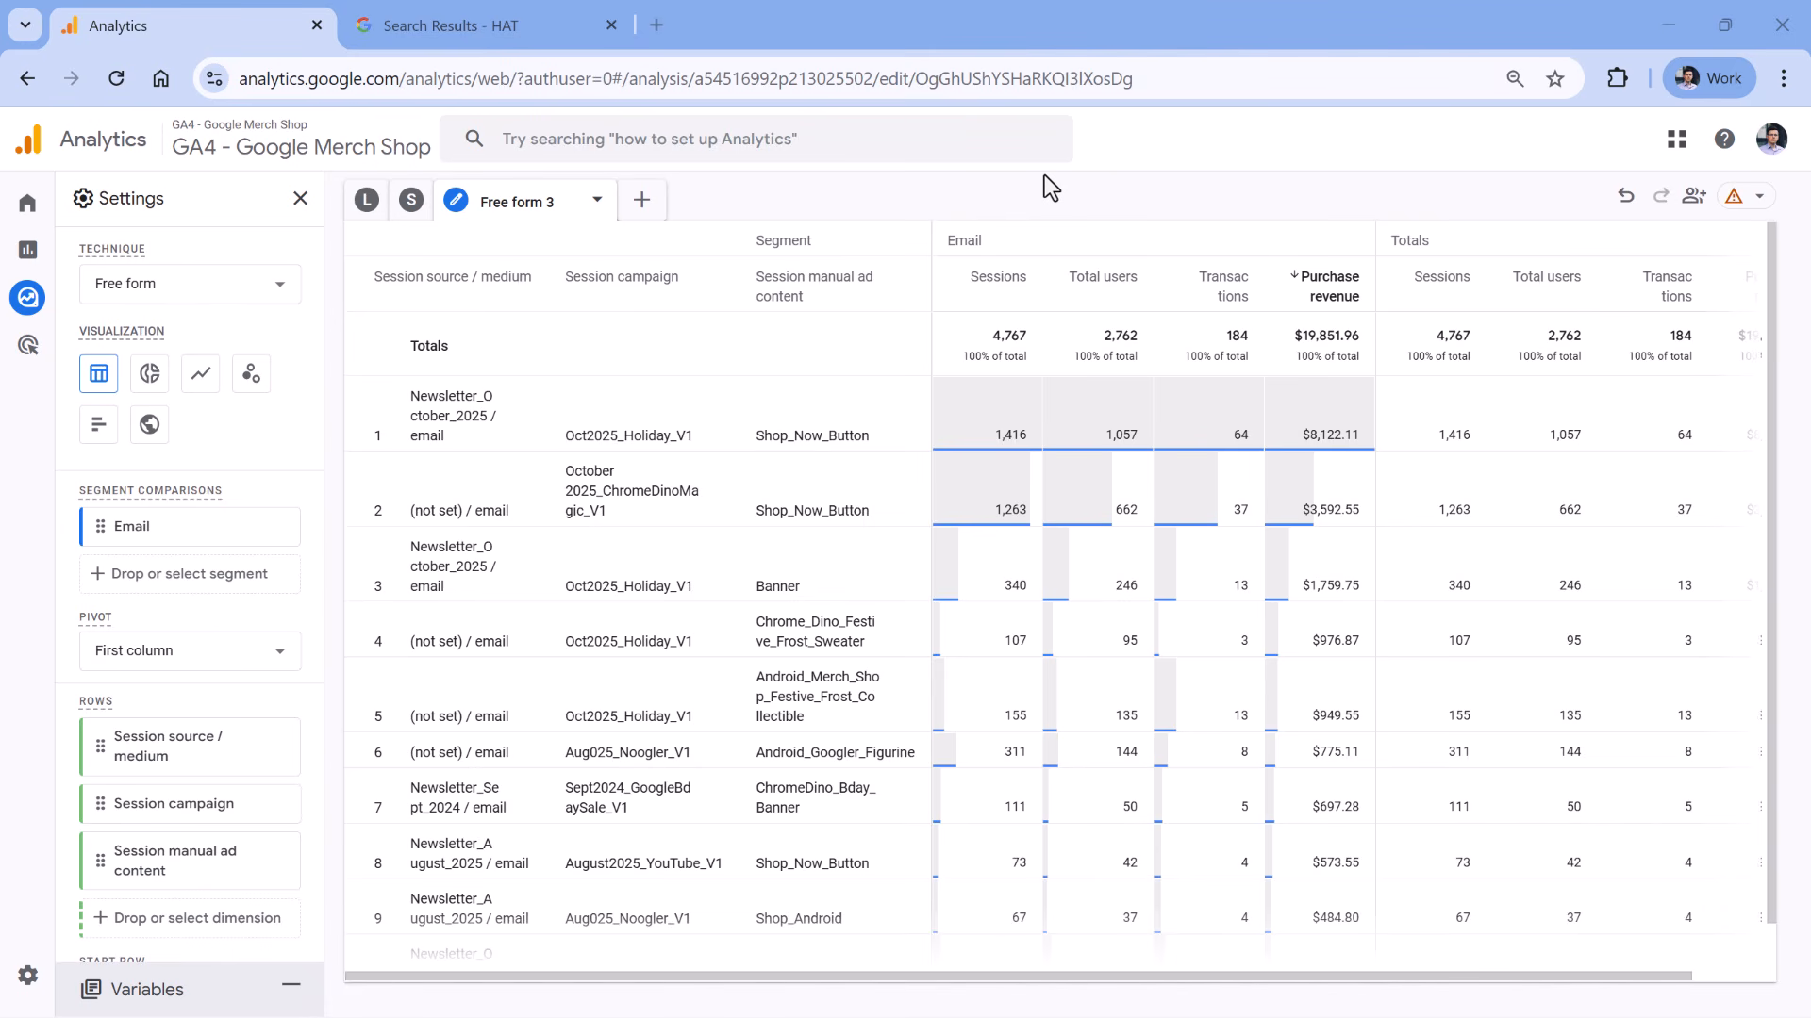
- Open the Traffic acquisition report in the standard Acquisition reports and look through its channel group table and chart
{"action": "left_click", "coordinate": [49, 264]}
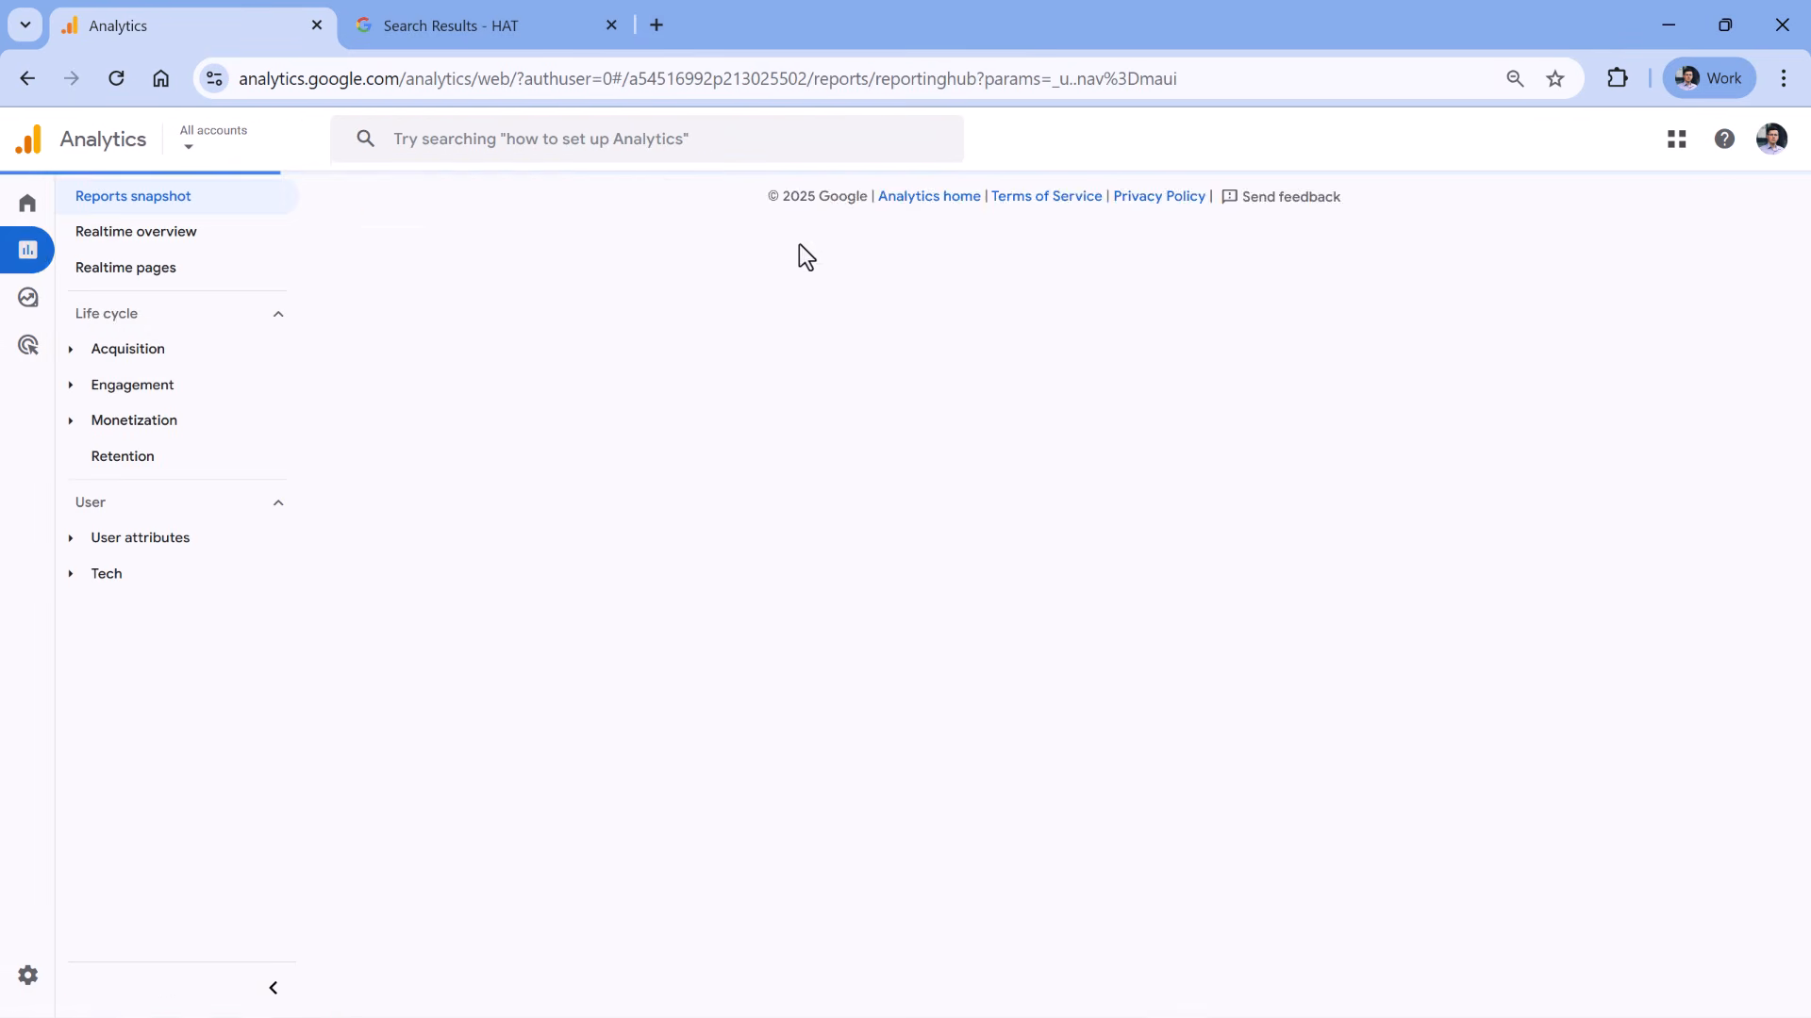
{"action": "left_click", "coordinate": [72, 351]}
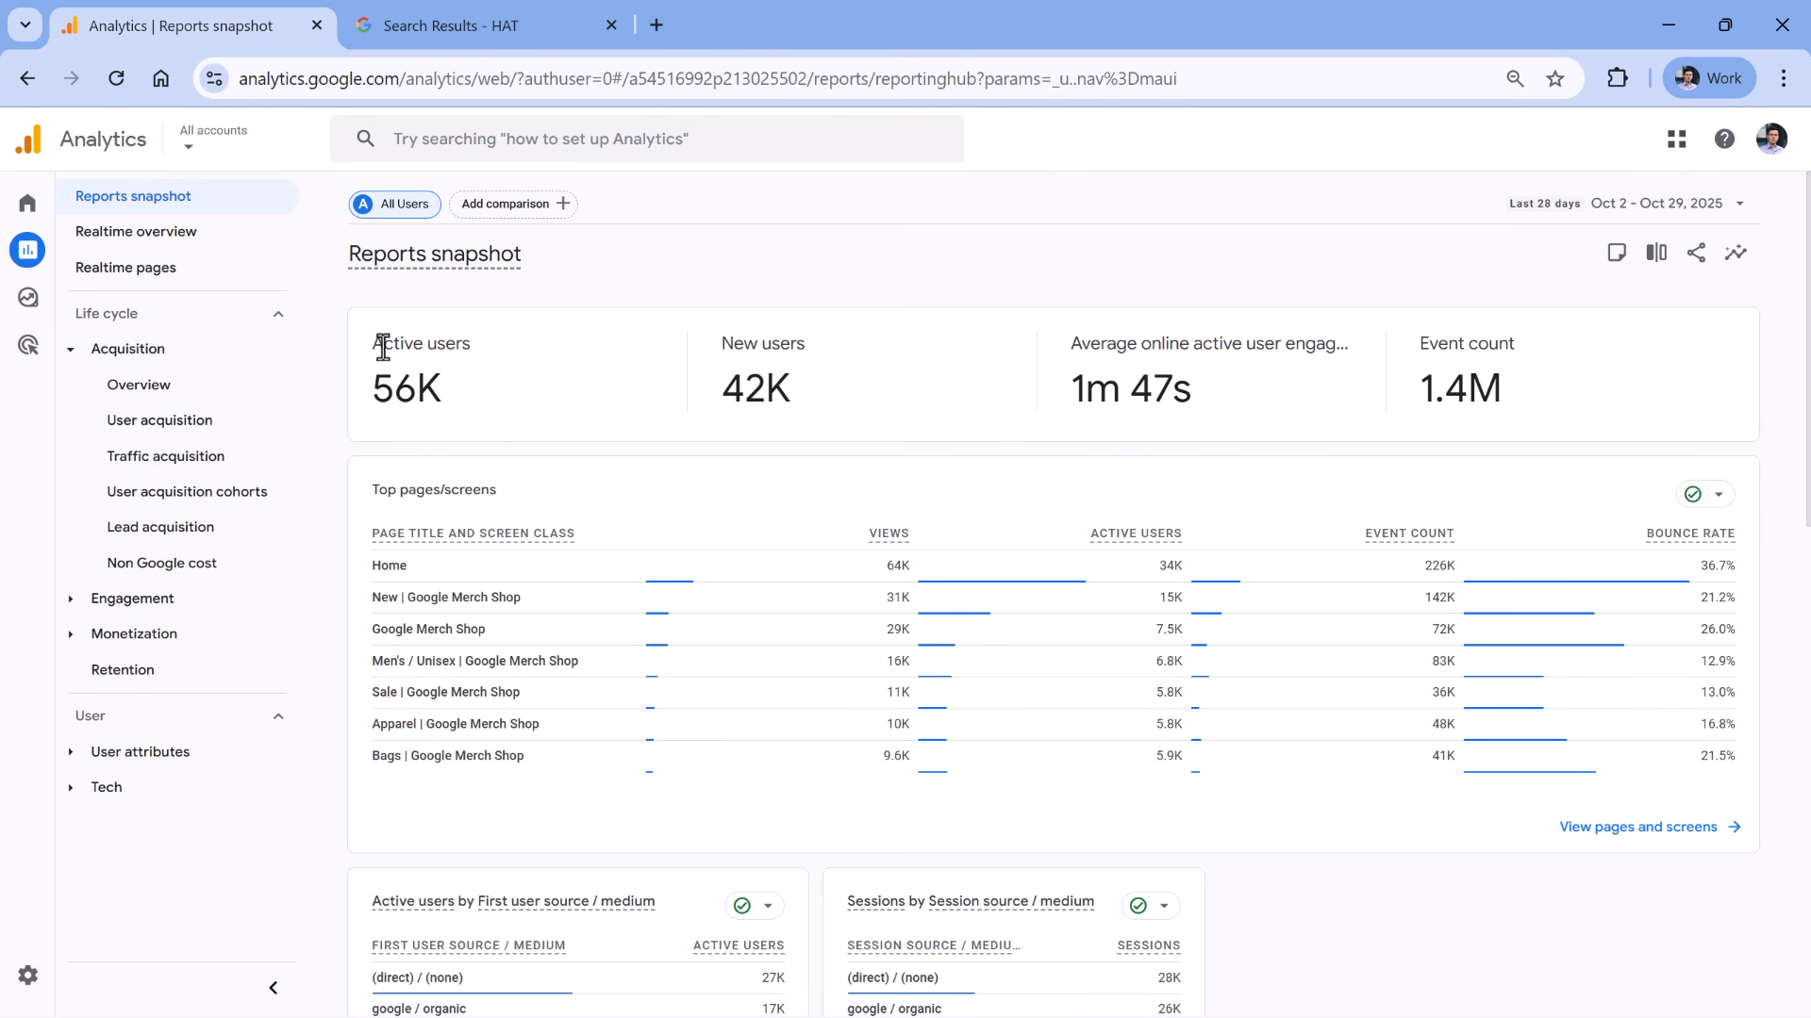
{"action": "left_click", "coordinate": [174, 471]}
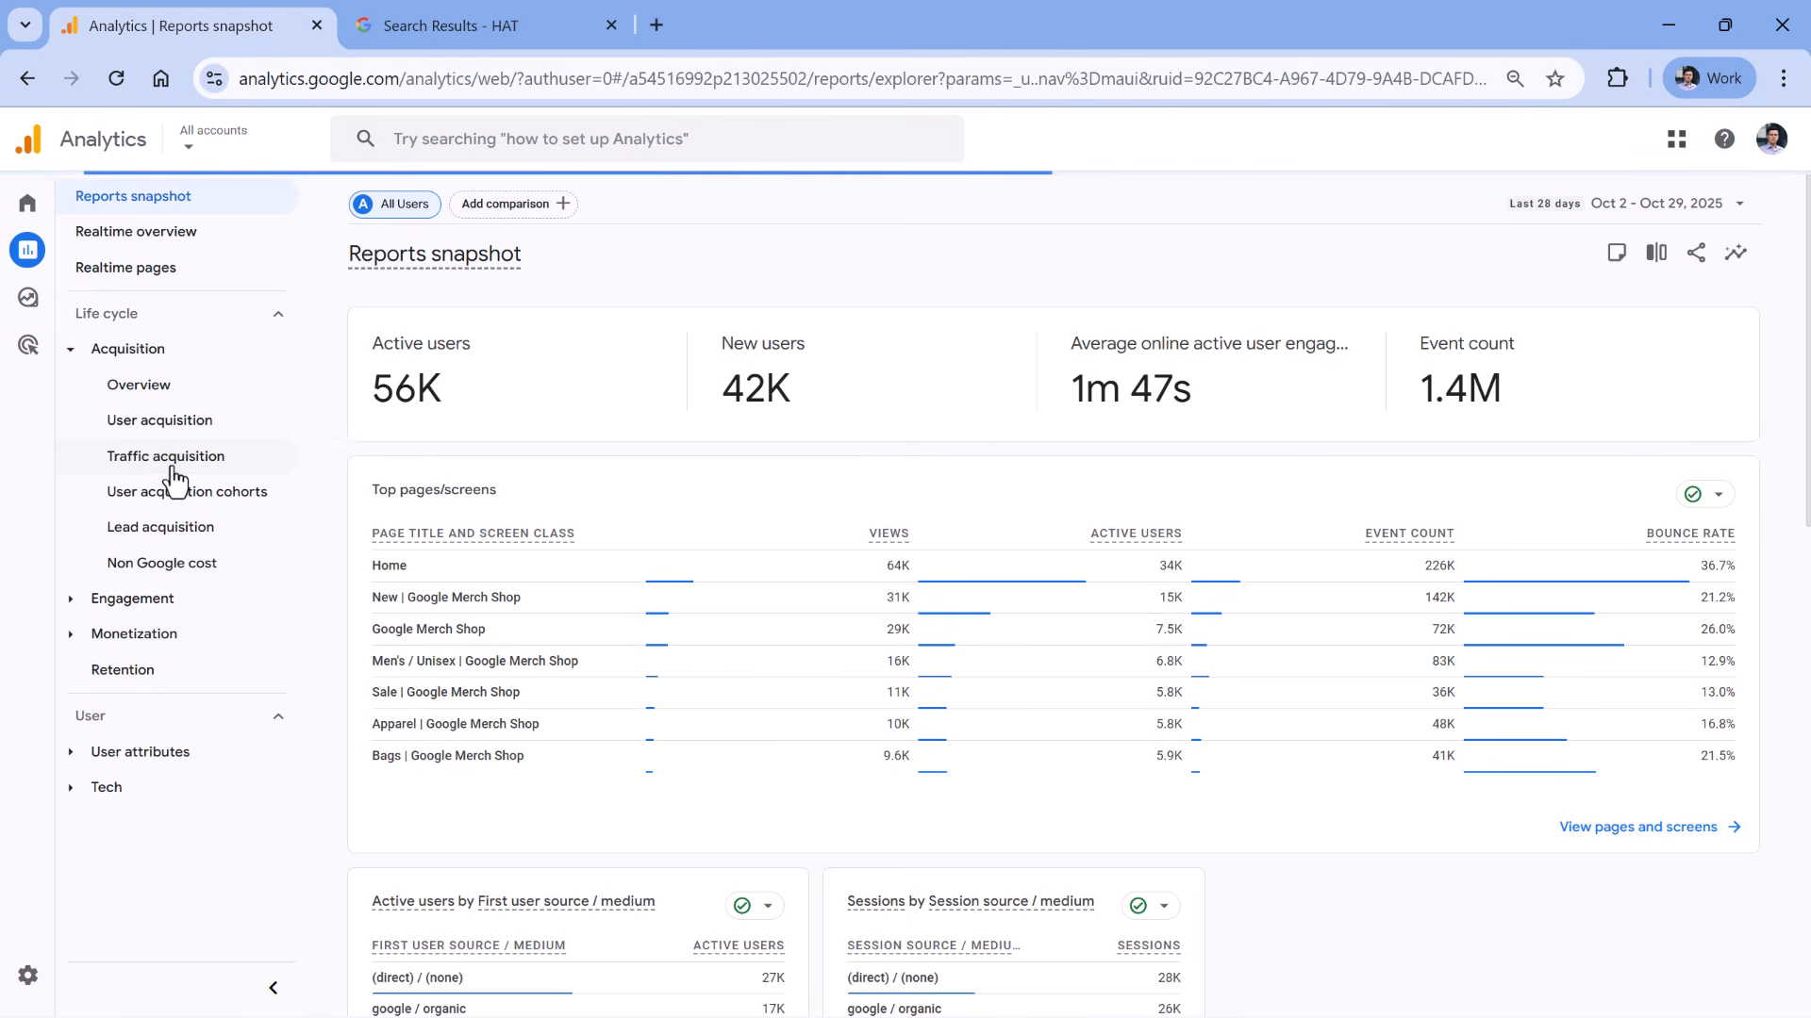
{"action": "scroll", "coordinate": [946, 328], "scroll_direction": "down", "scroll_amount": 4}
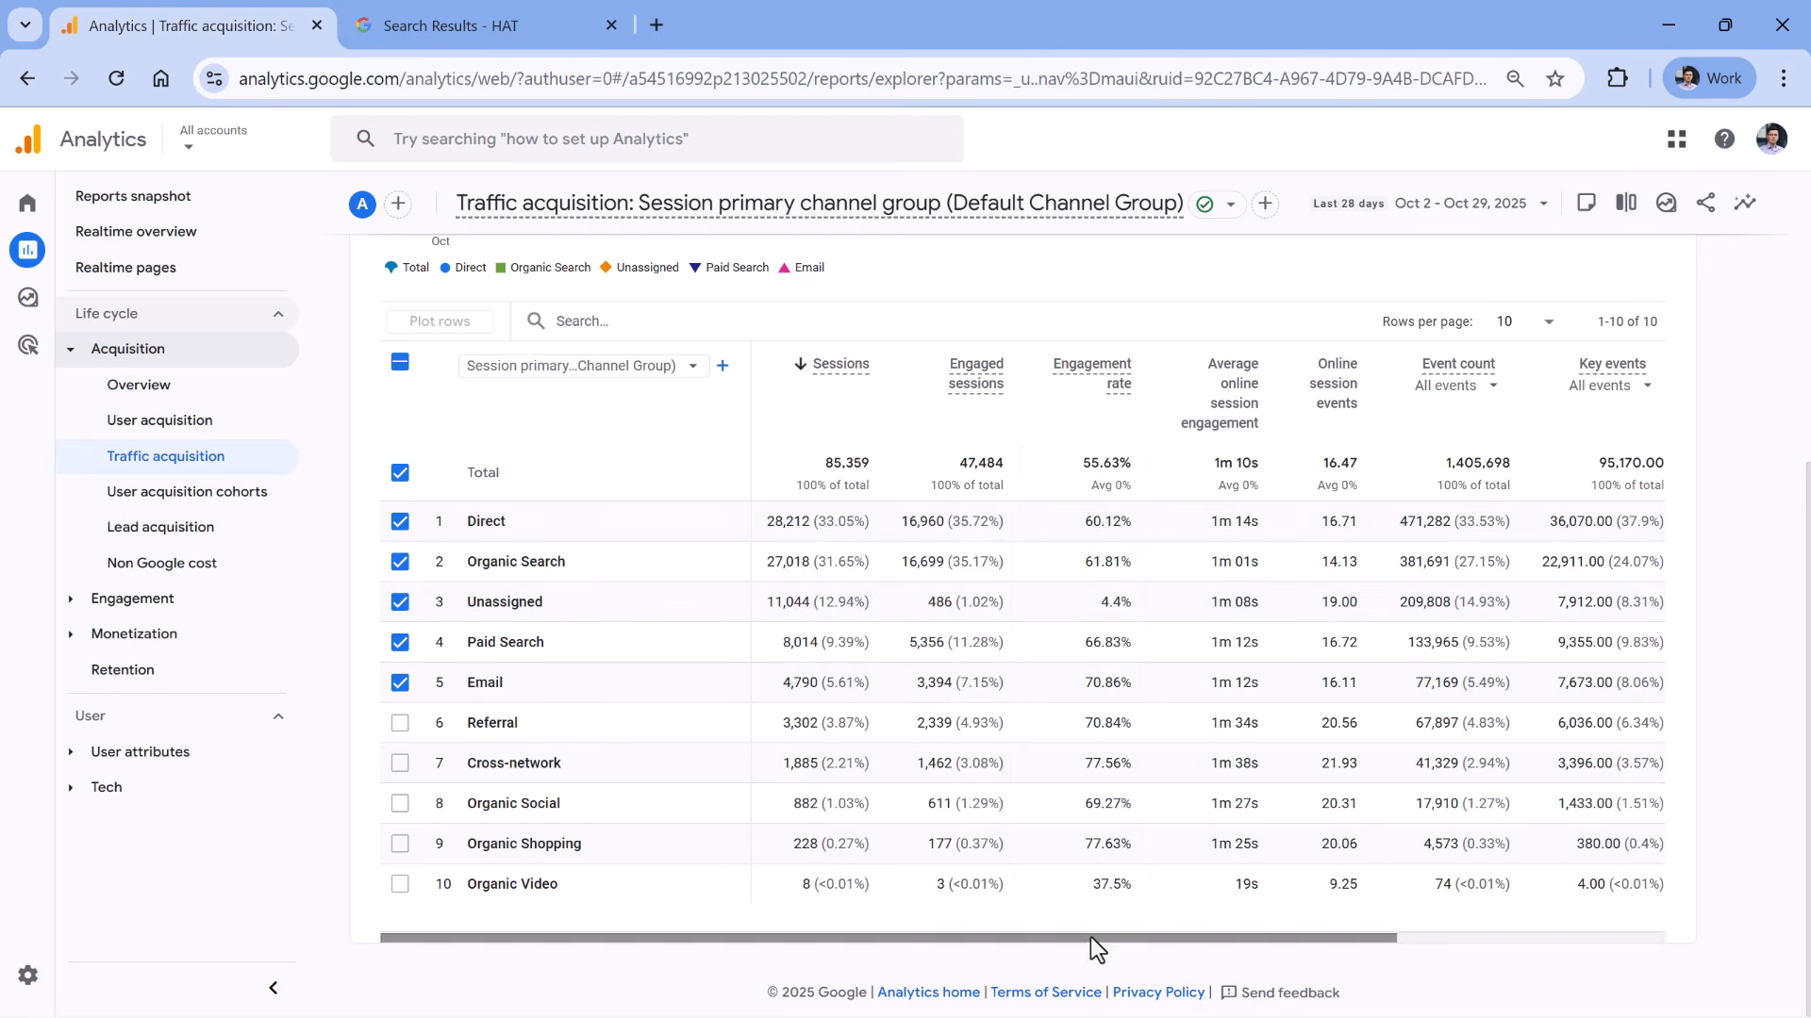
{"action": "mouse_move", "coordinate": [1091, 936]}
{"action": "left_mouse_down"}
{"action": "mouse_move", "coordinate": [1442, 933]}
{"action": "mouse_move", "coordinate": [1089, 931]}
{"action": "left_mouse_up"}
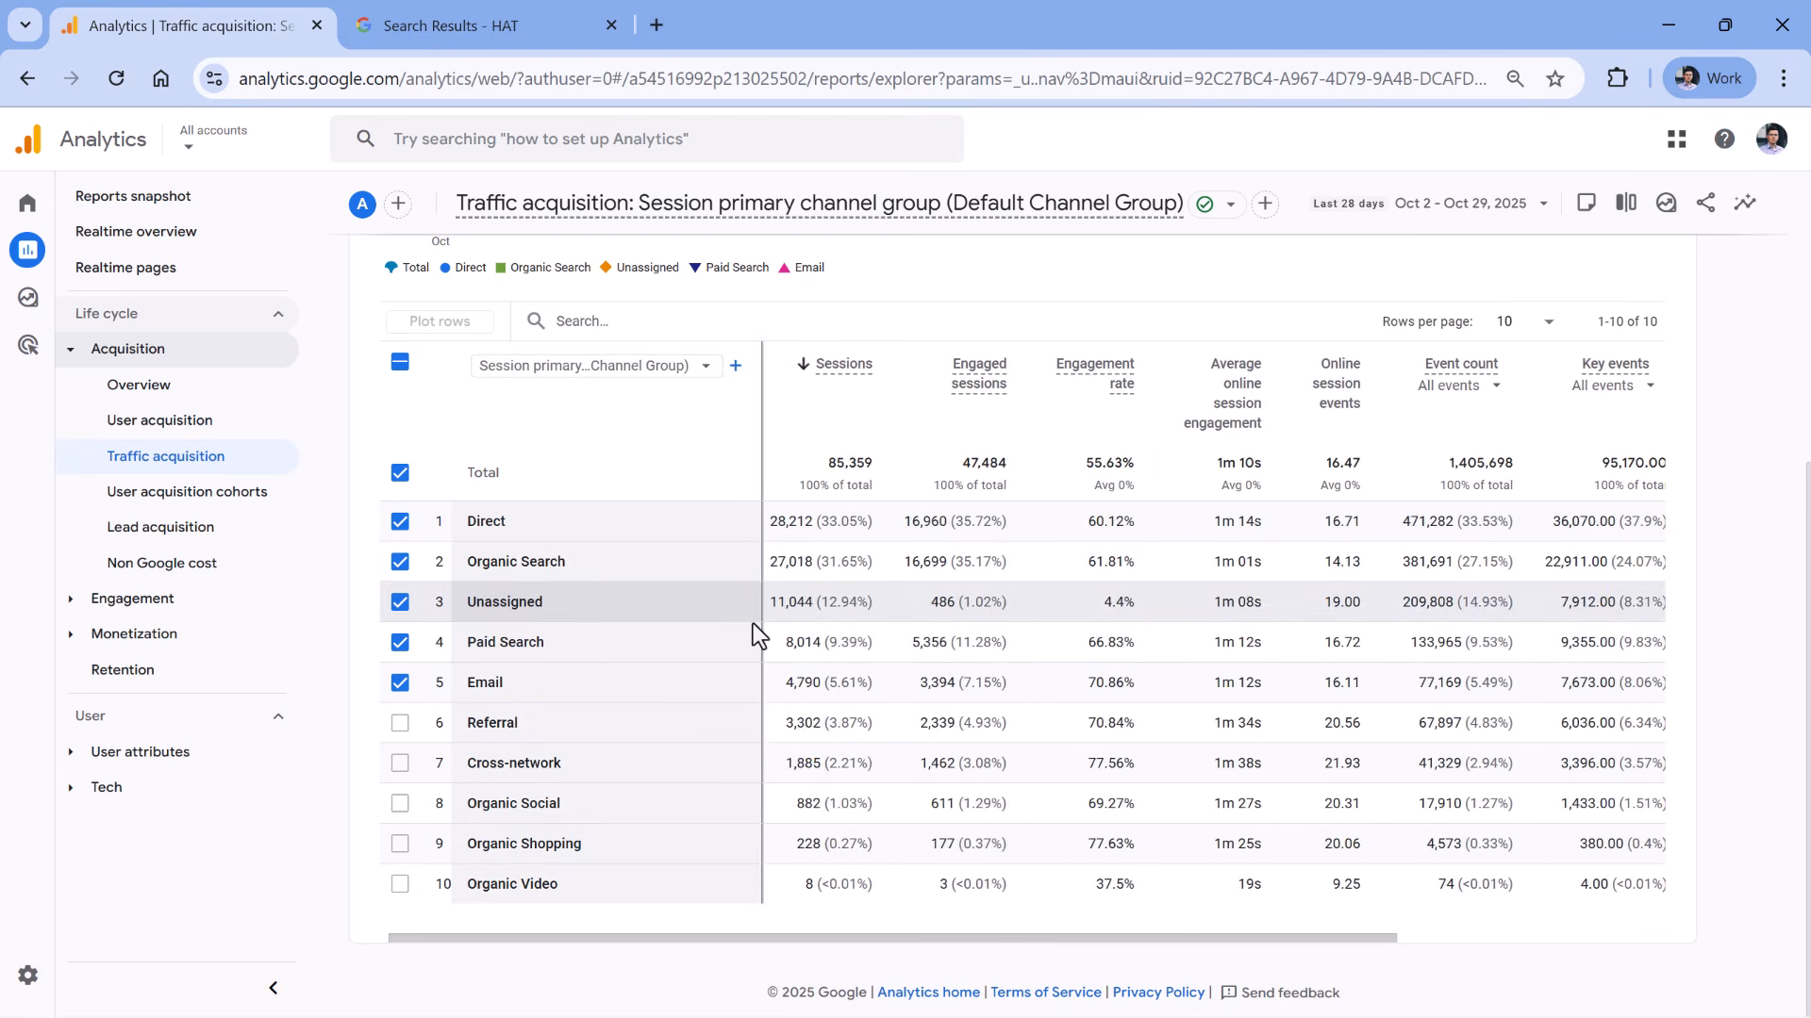
{"action": "scroll", "coordinate": [891, 647], "scroll_direction": "up", "scroll_amount": 4}
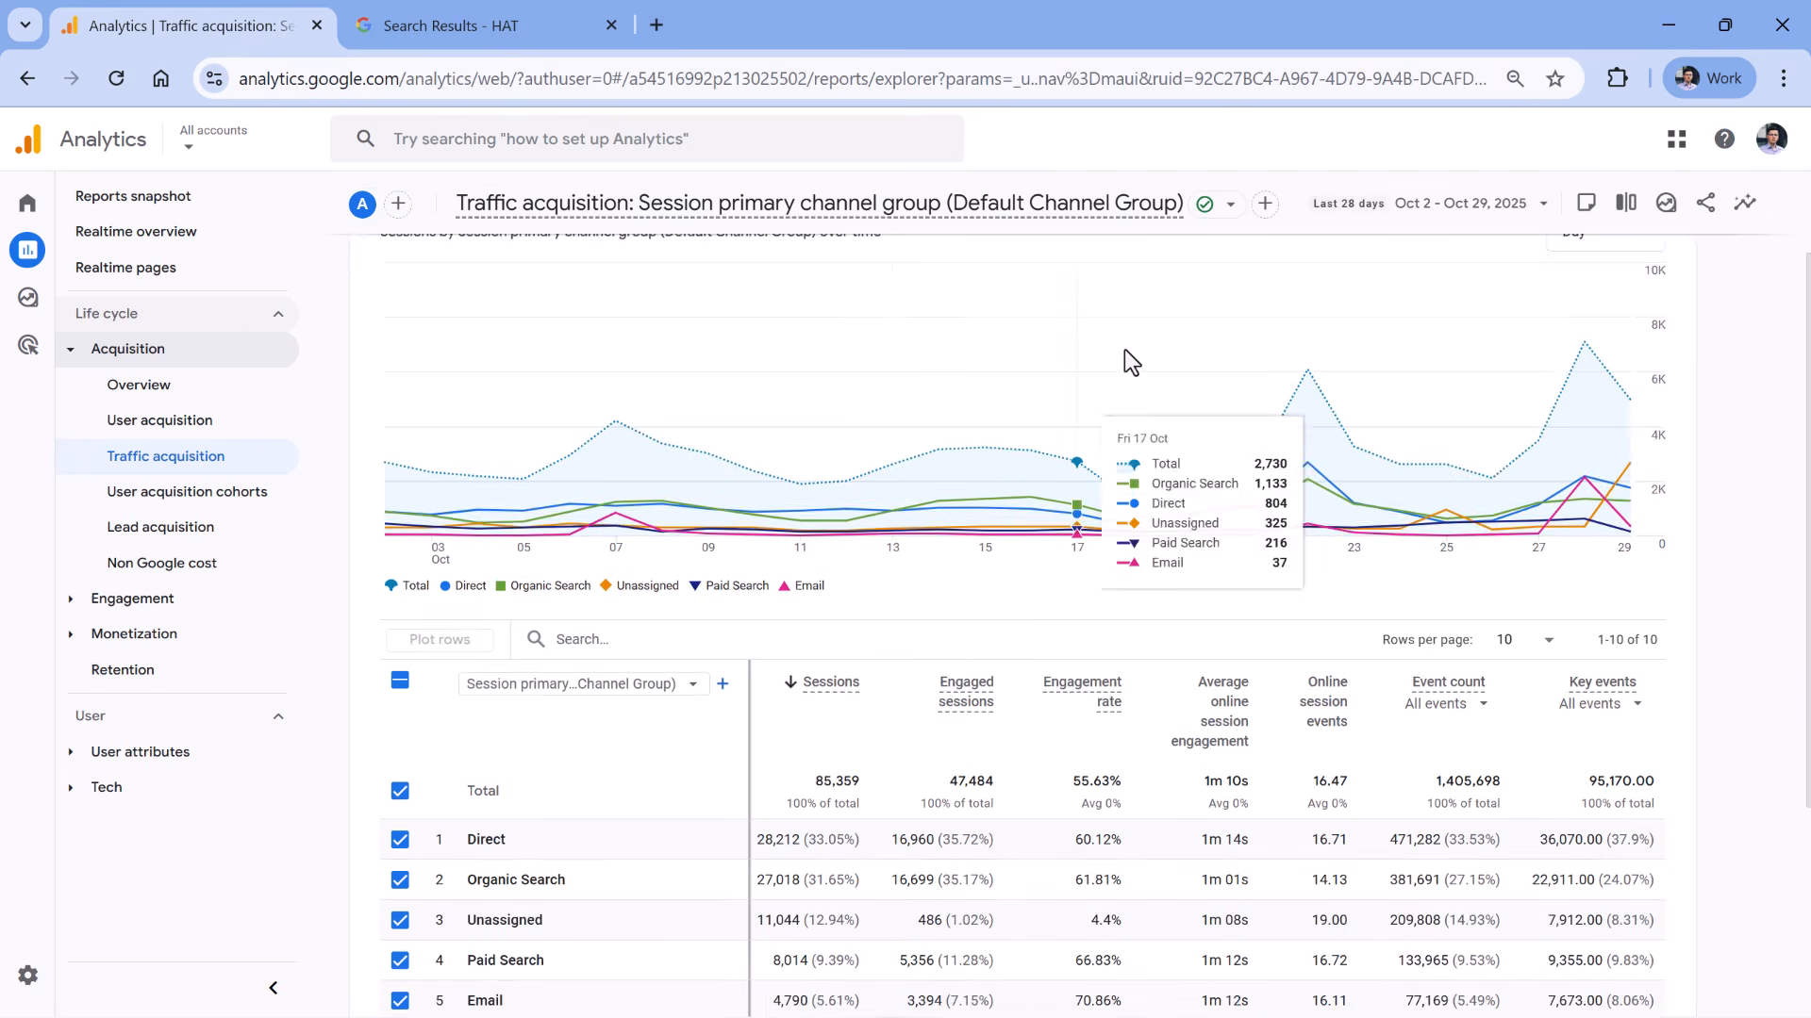
{"action": "scroll", "coordinate": [1124, 351], "scroll_direction": "up", "scroll_amount": 2}
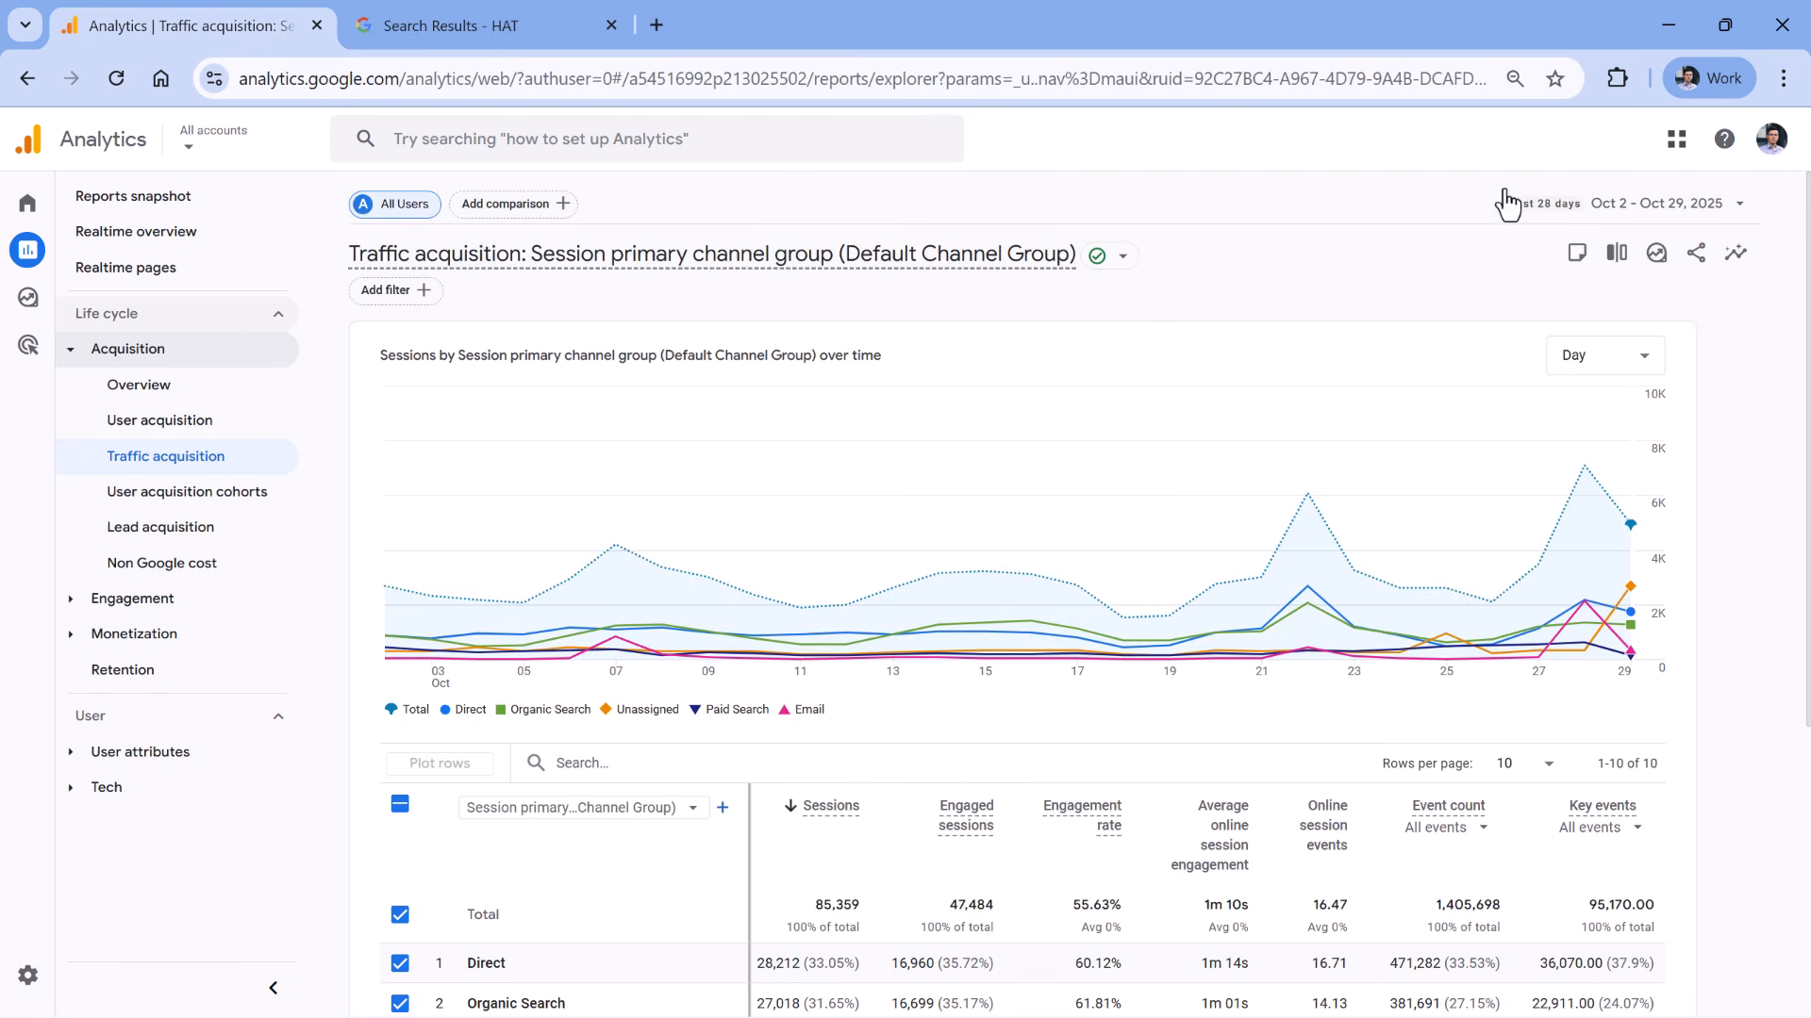
- Open the Traffic acquisition report as an exploration and review the metric columns of its channel group table
{"action": "left_click", "coordinate": [1657, 255]}
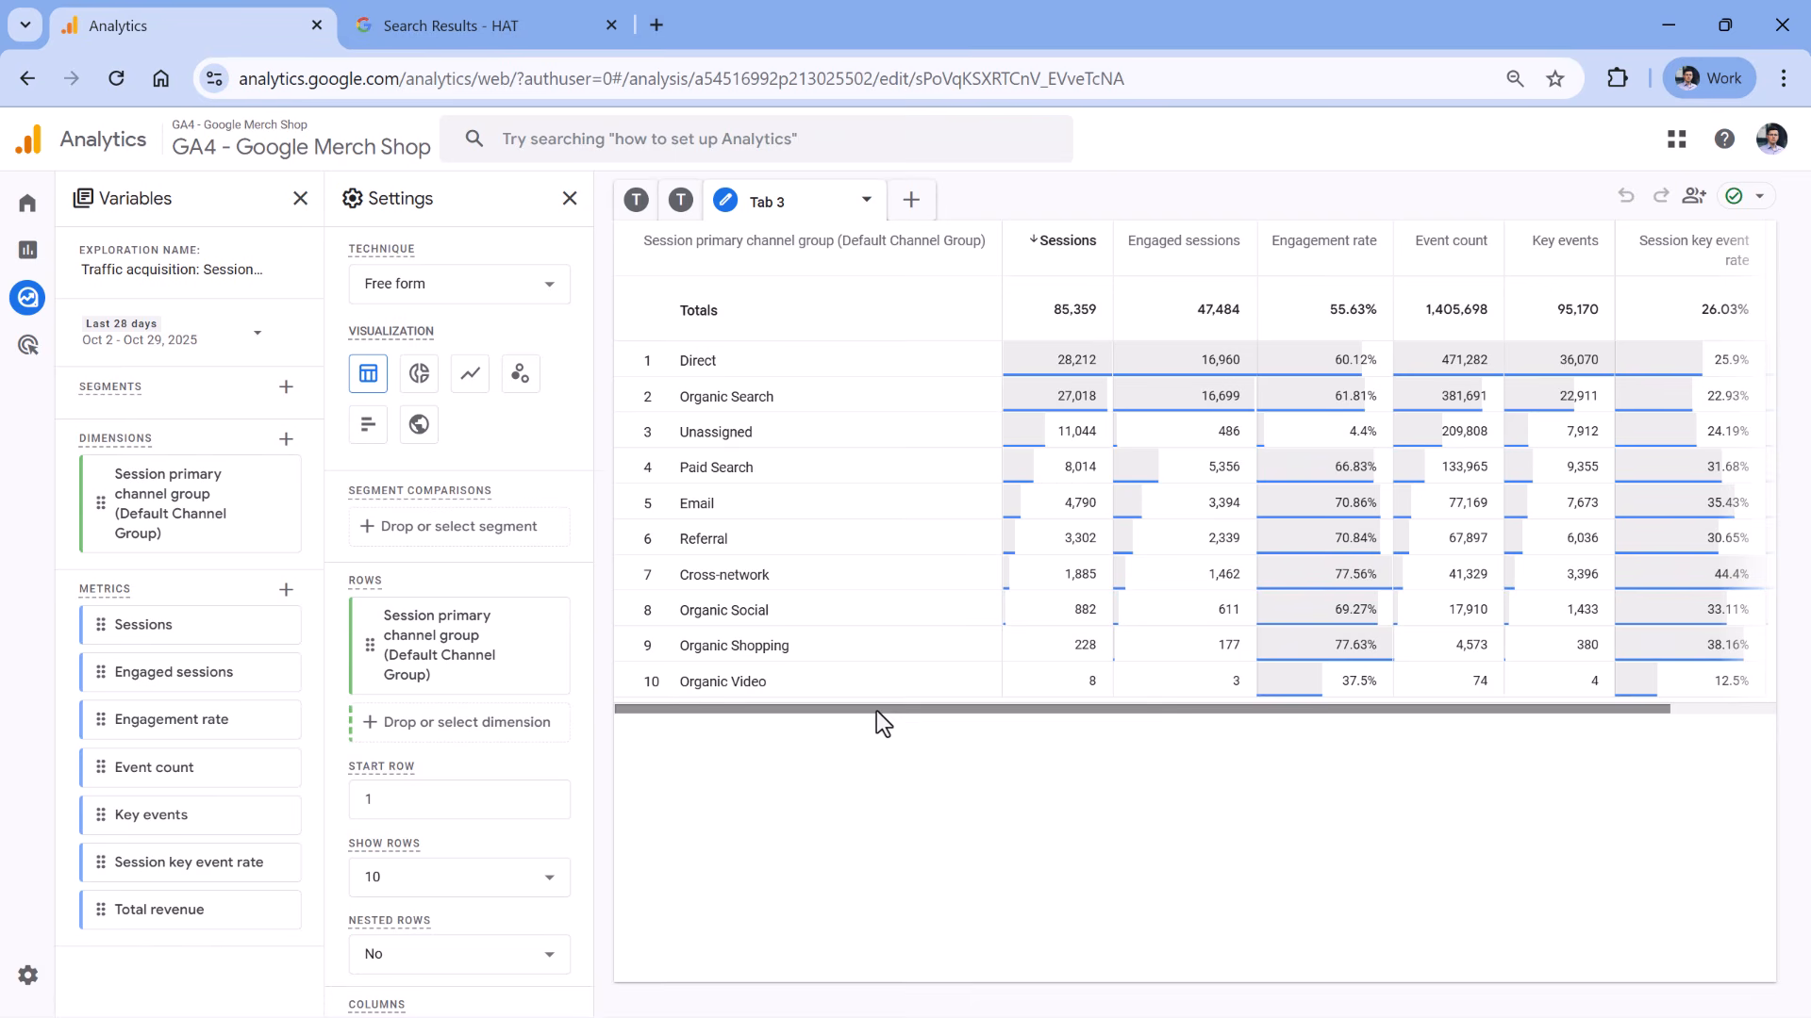
{"action": "left_click_drag", "start_coordinate": [875, 711], "coordinate": [834, 711]}
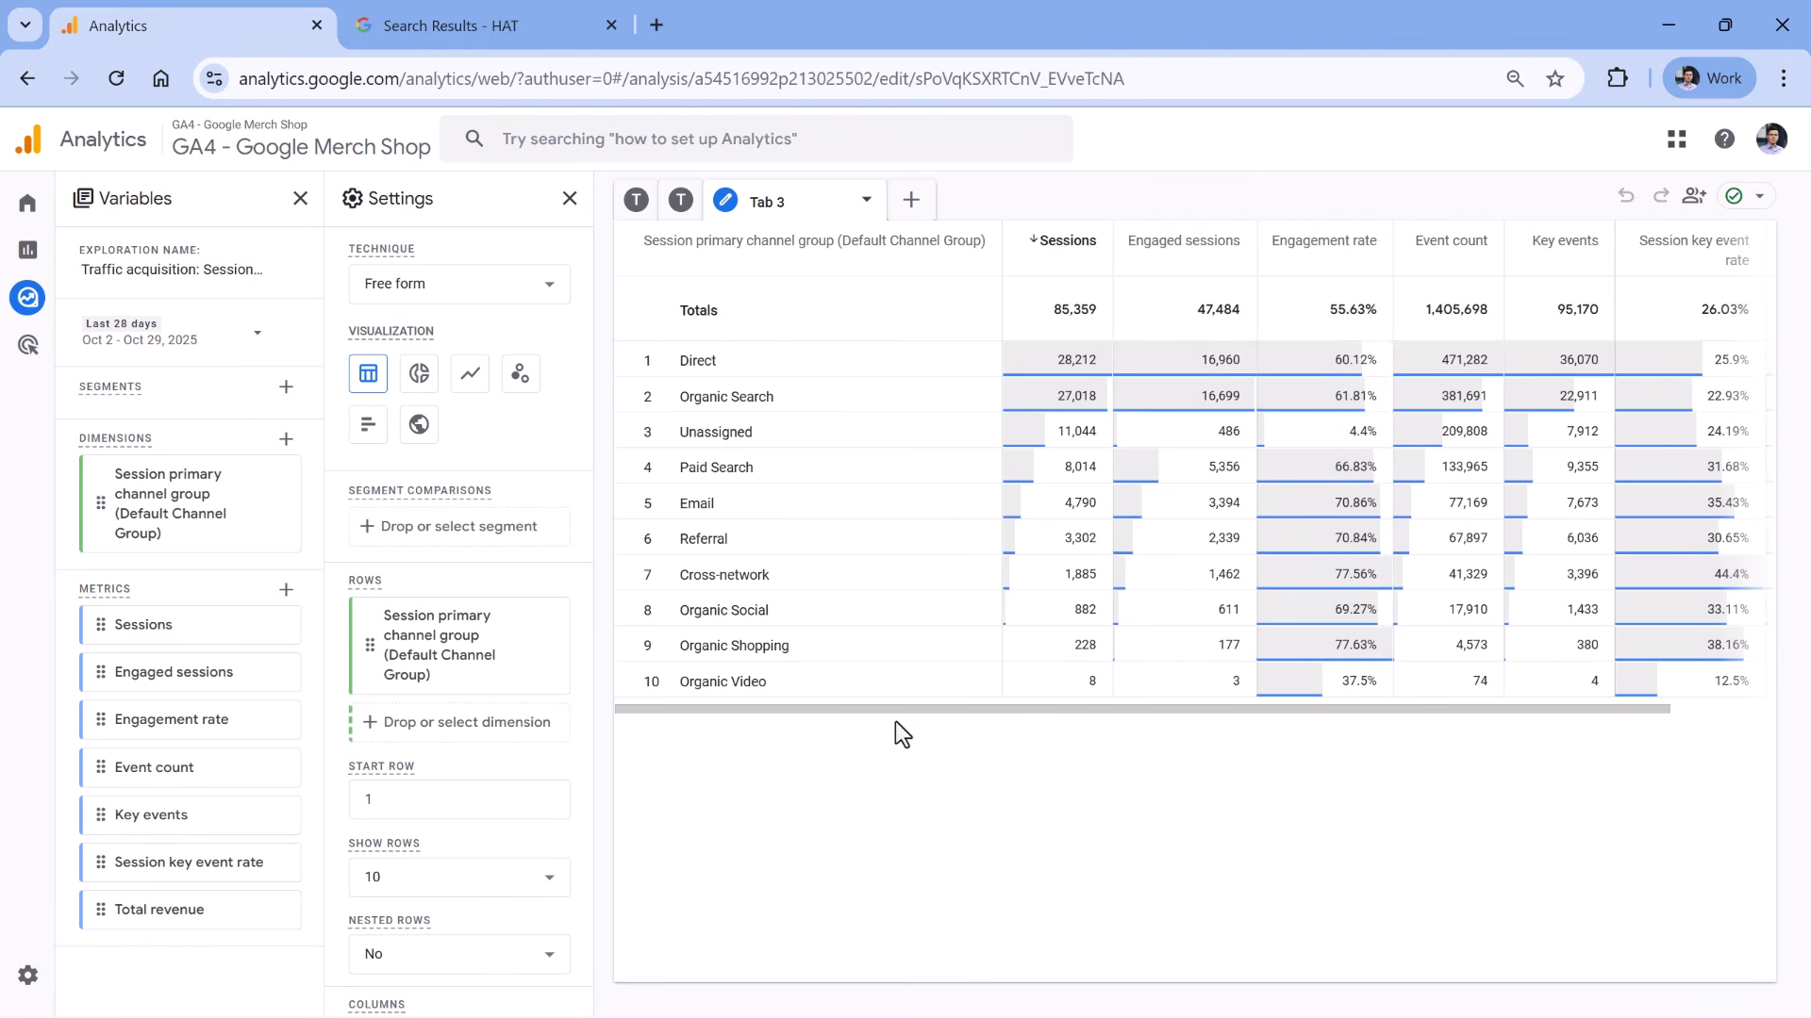
{"action": "left_click_drag", "start_coordinate": [896, 712], "coordinate": [949, 714]}
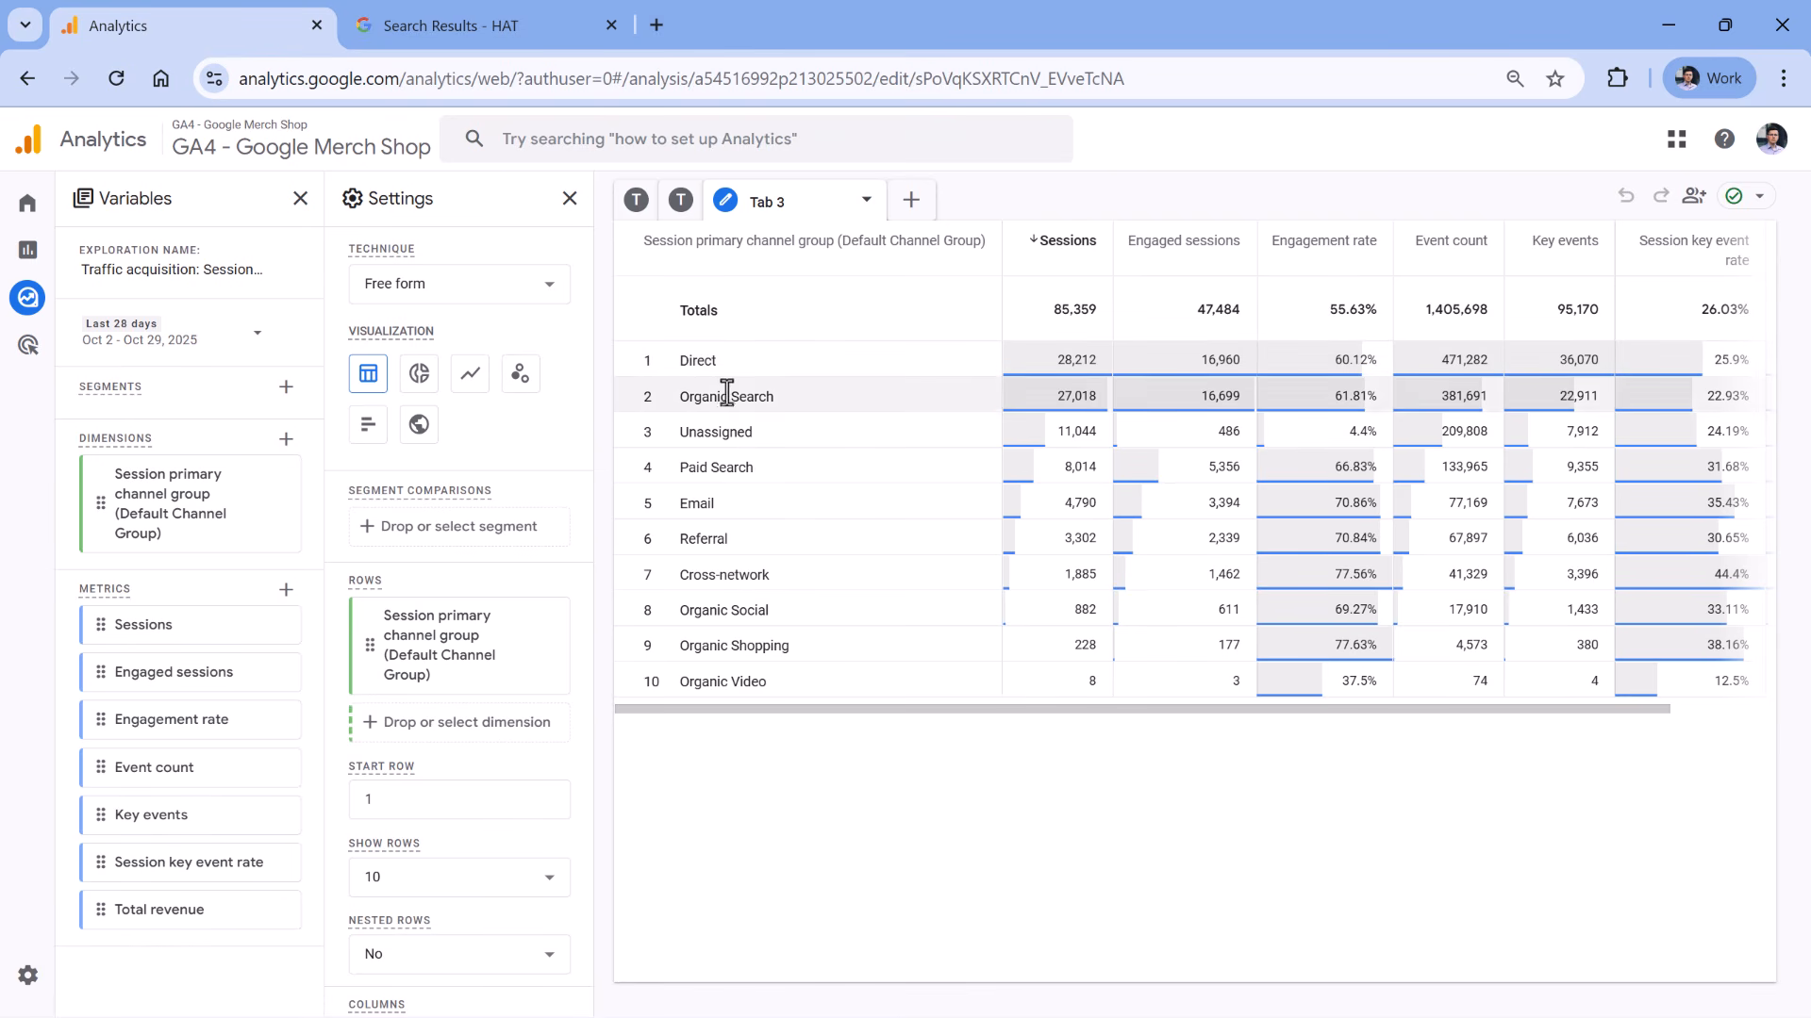
{"action": "left_click_drag", "start_coordinate": [960, 710], "coordinate": [757, 710]}
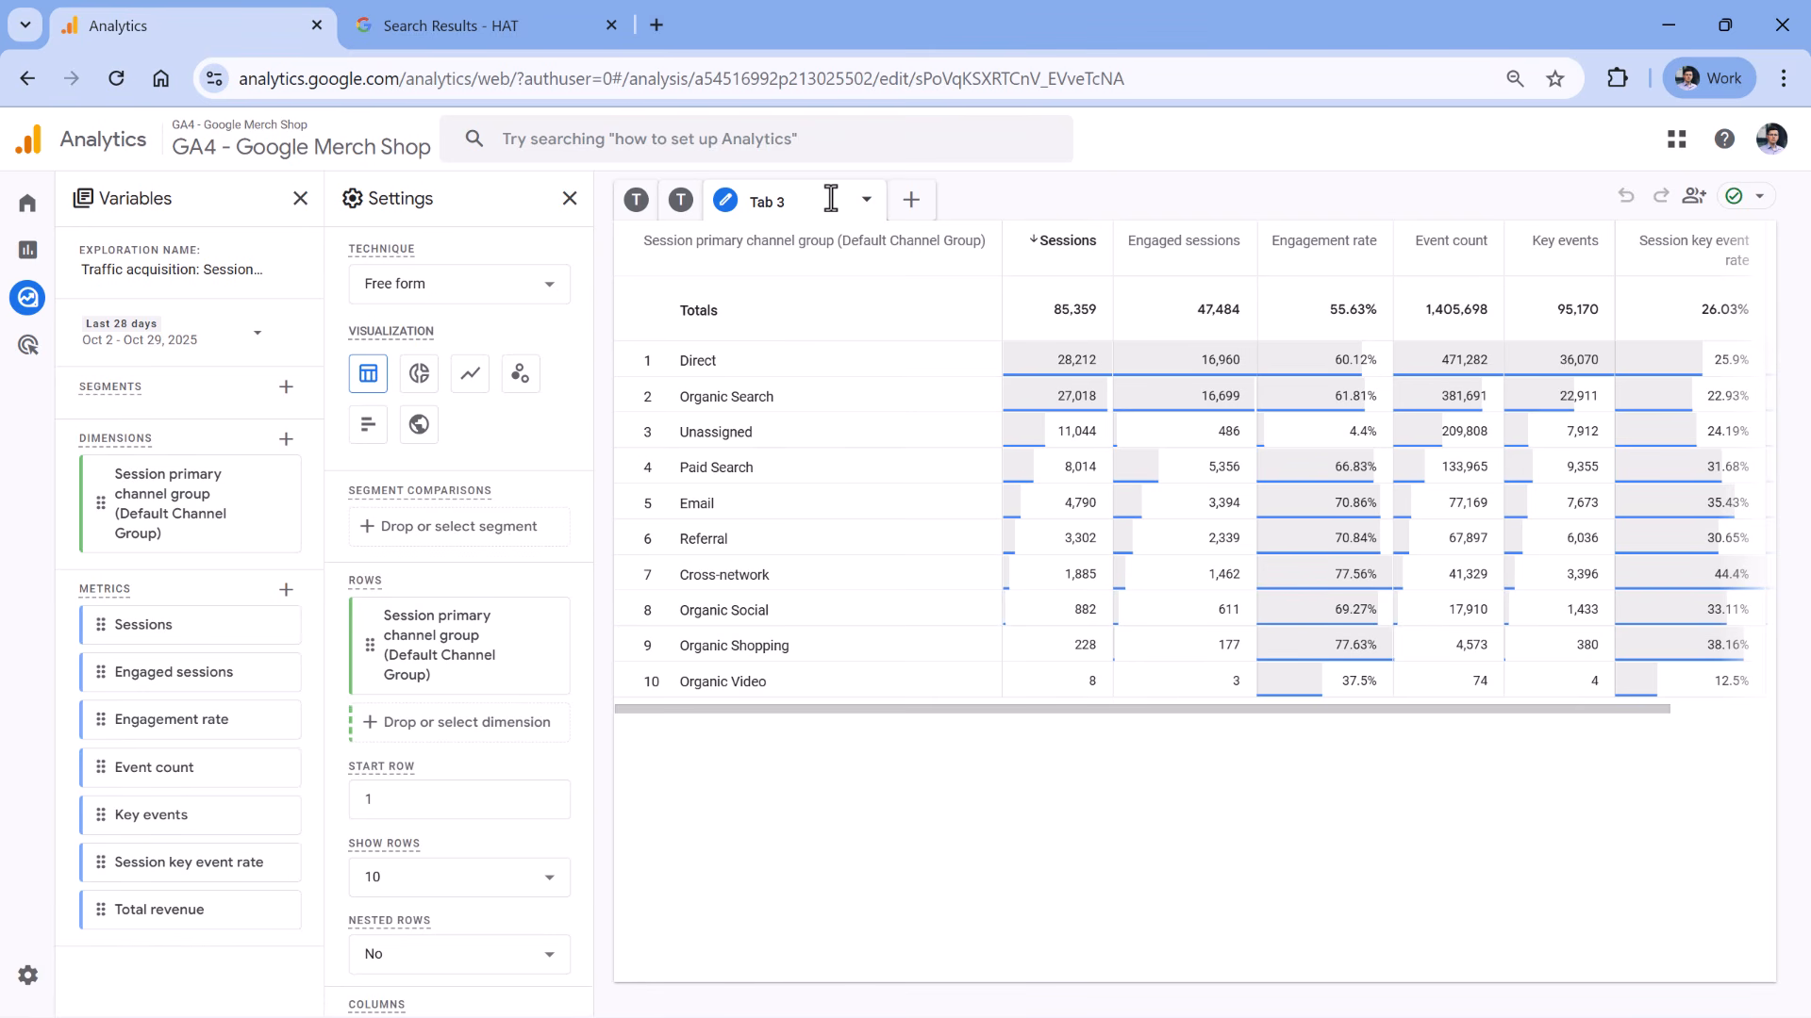
- View the exploration's bar chart in Tab 2 and line chart in Tab 1, and return to the table in Tab 3
{"action": "left_click", "coordinate": [682, 202]}
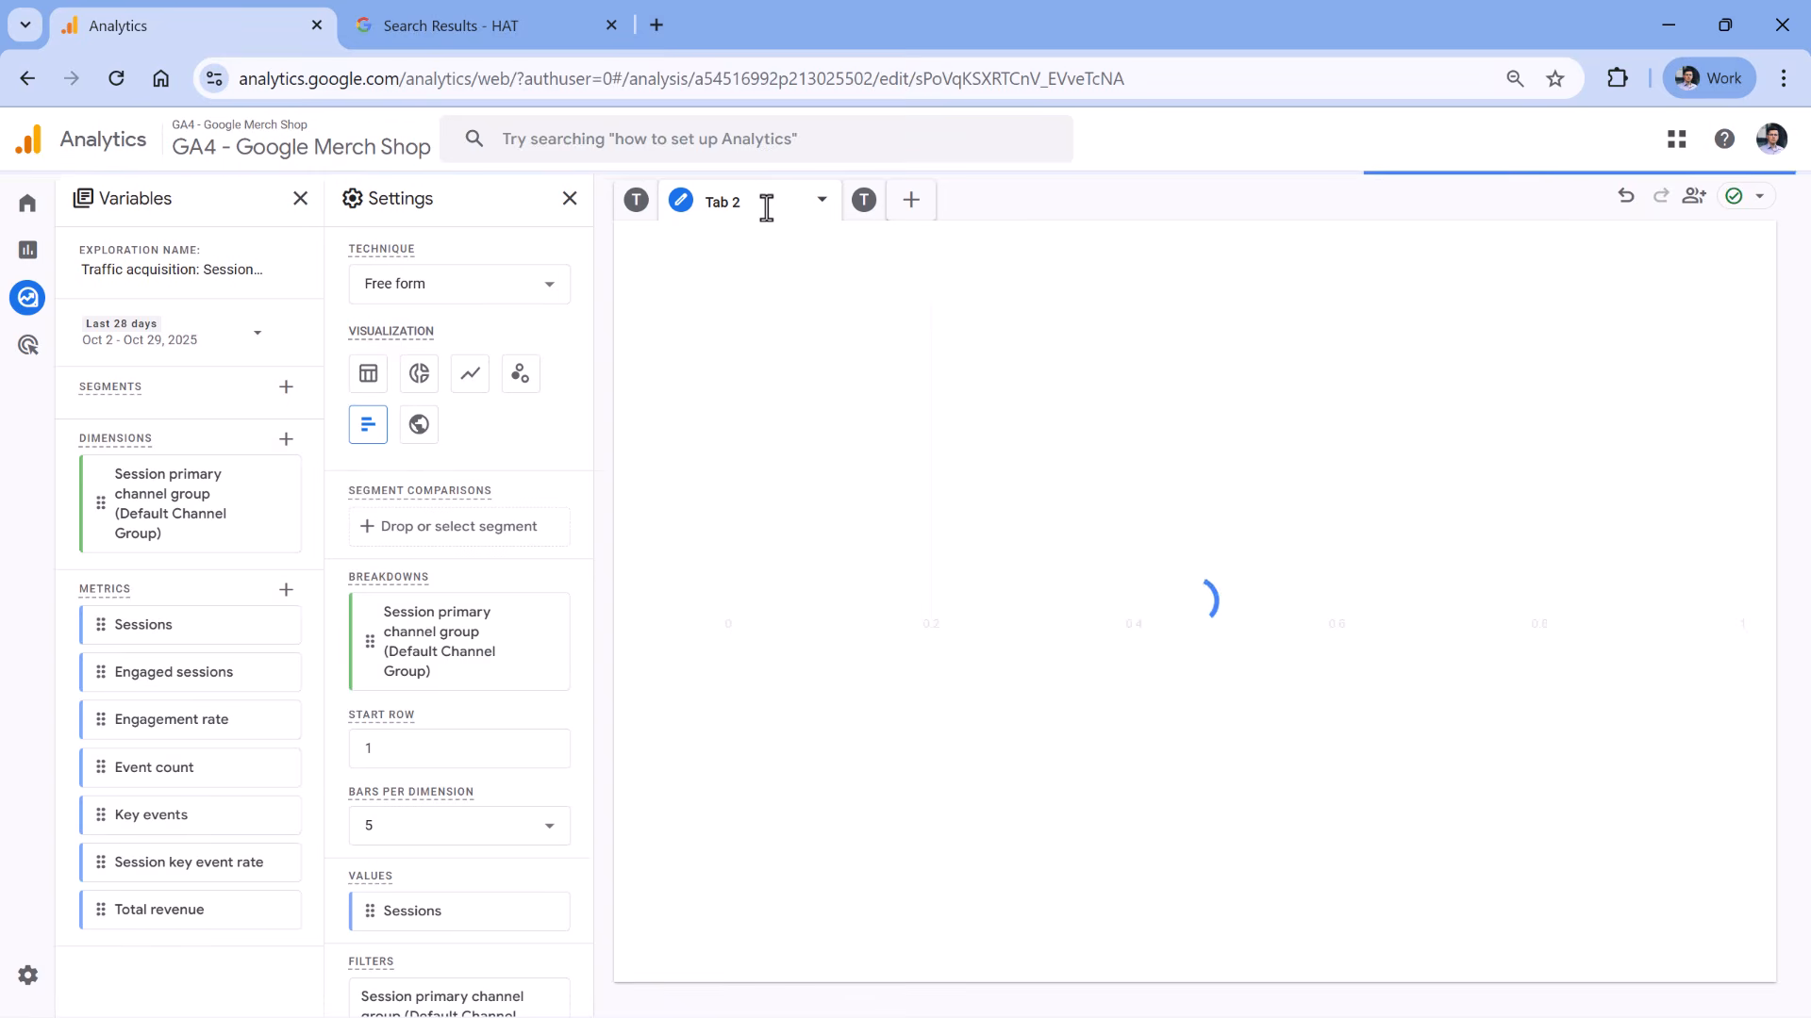
{"action": "left_click", "coordinate": [630, 210]}
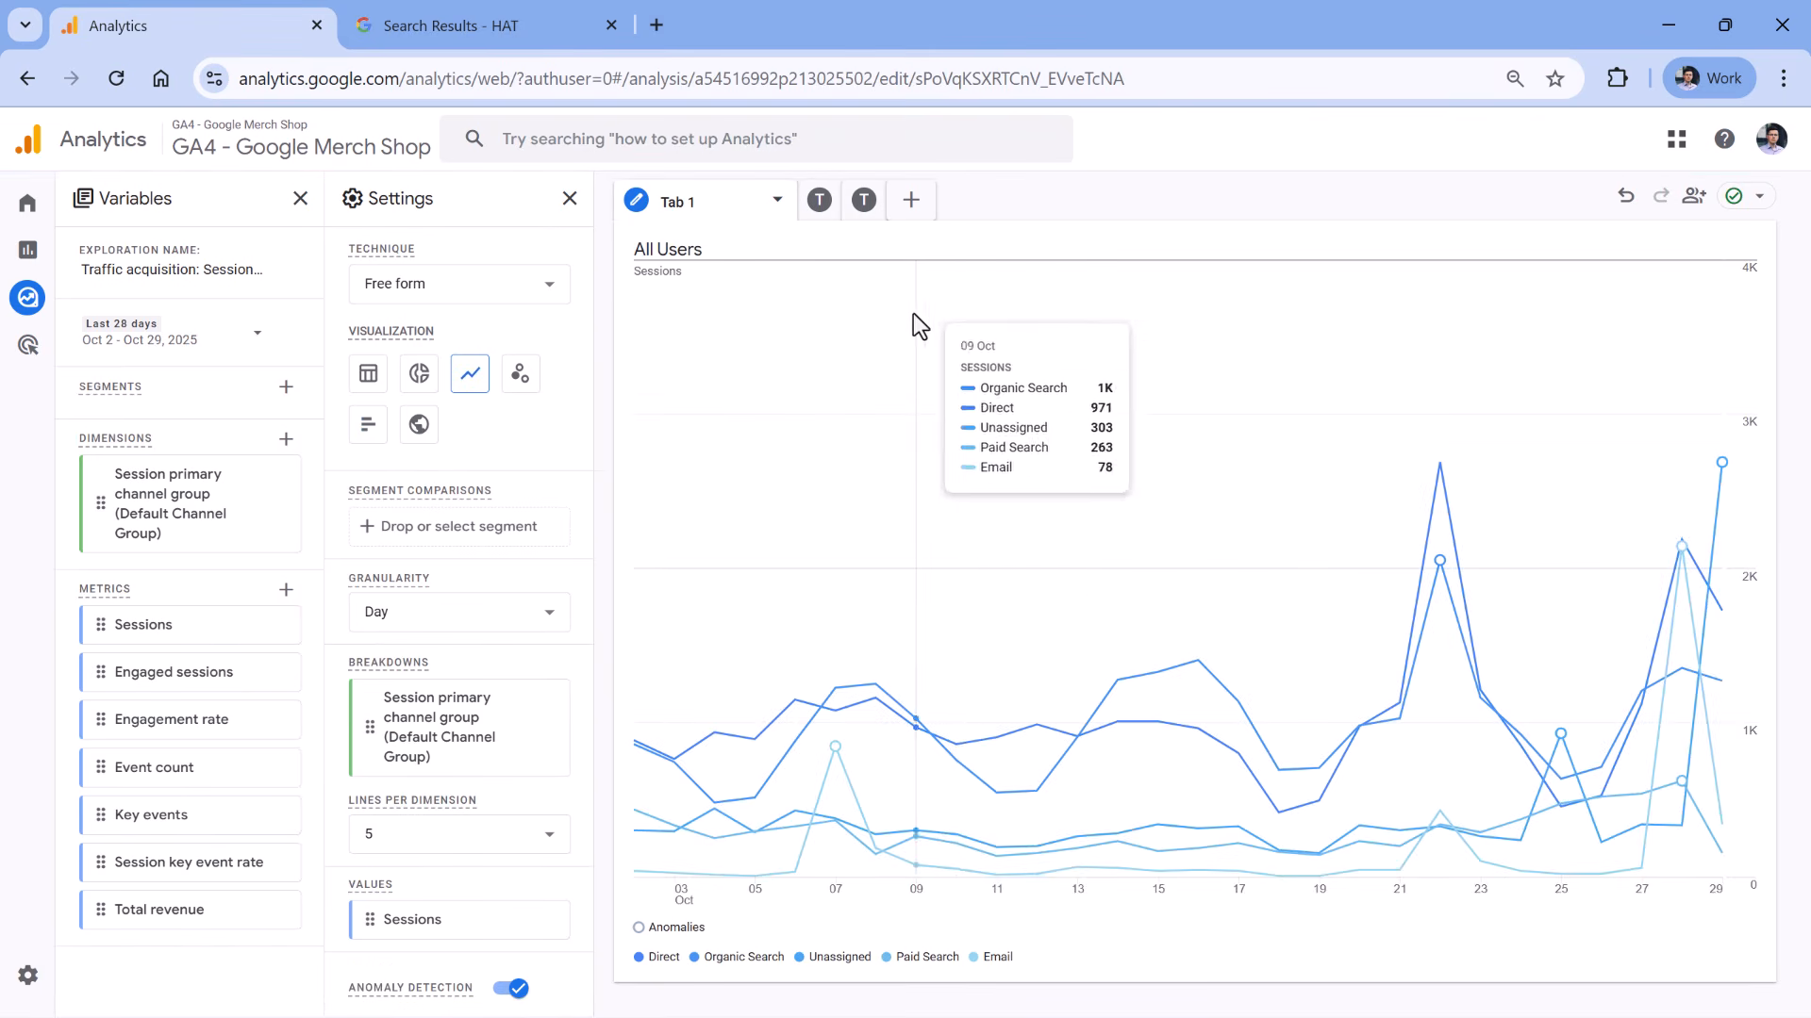
{"action": "left_click", "coordinate": [862, 203]}
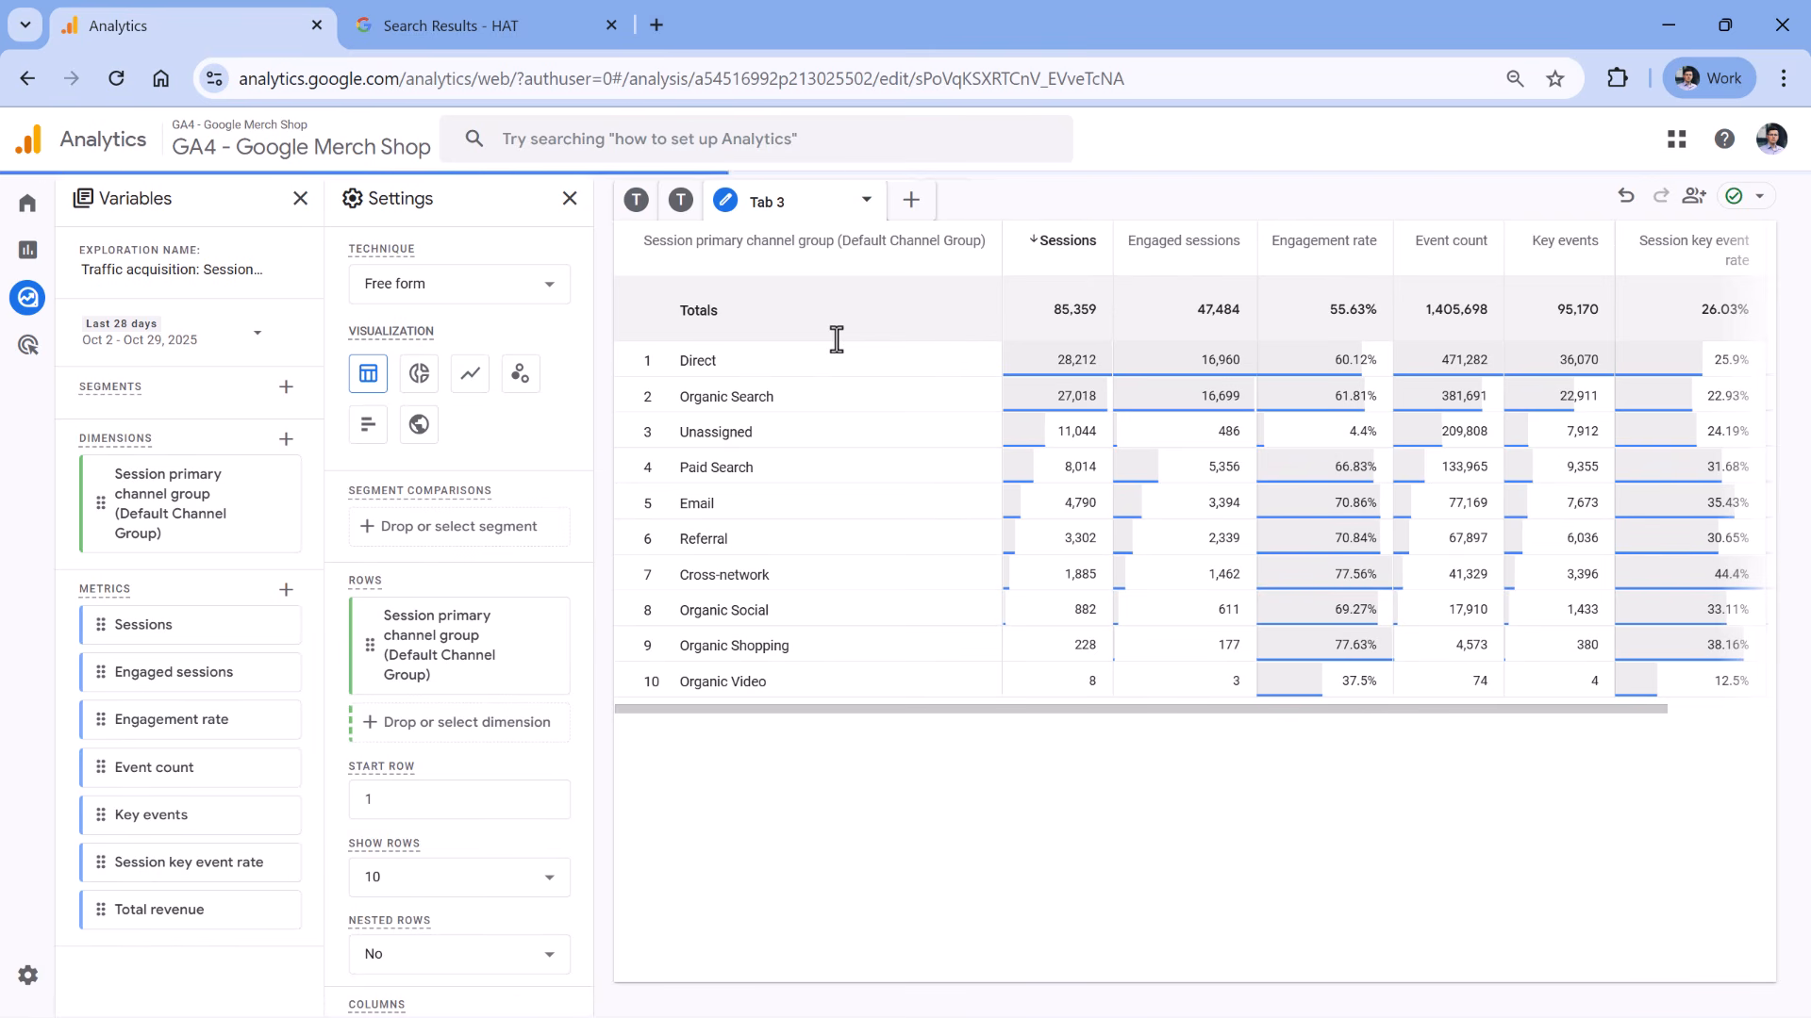